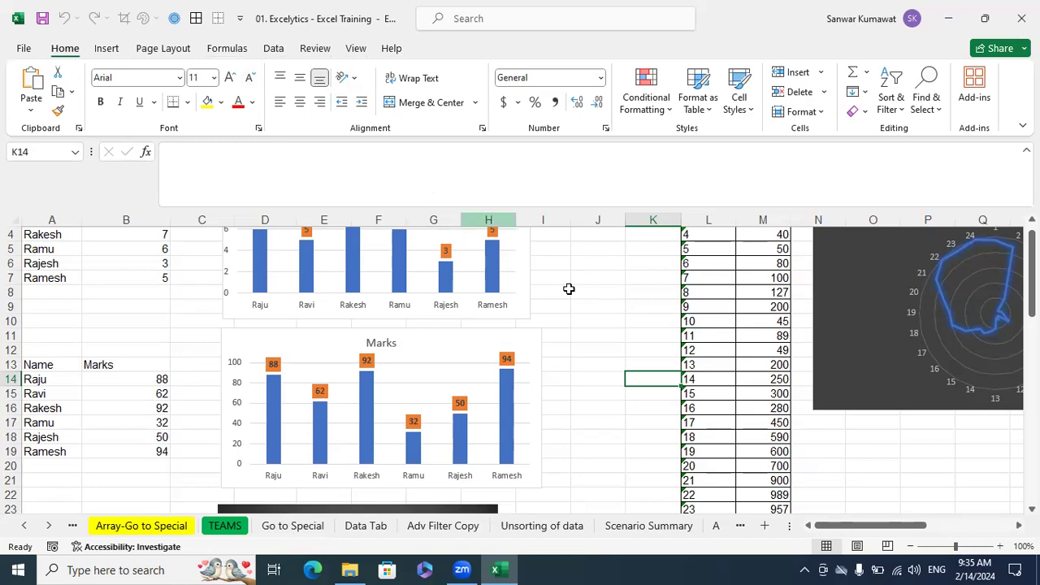
Browse through the workbook's sheet tabs in both directions
{"action": "left_click", "coordinate": [617, 337]}
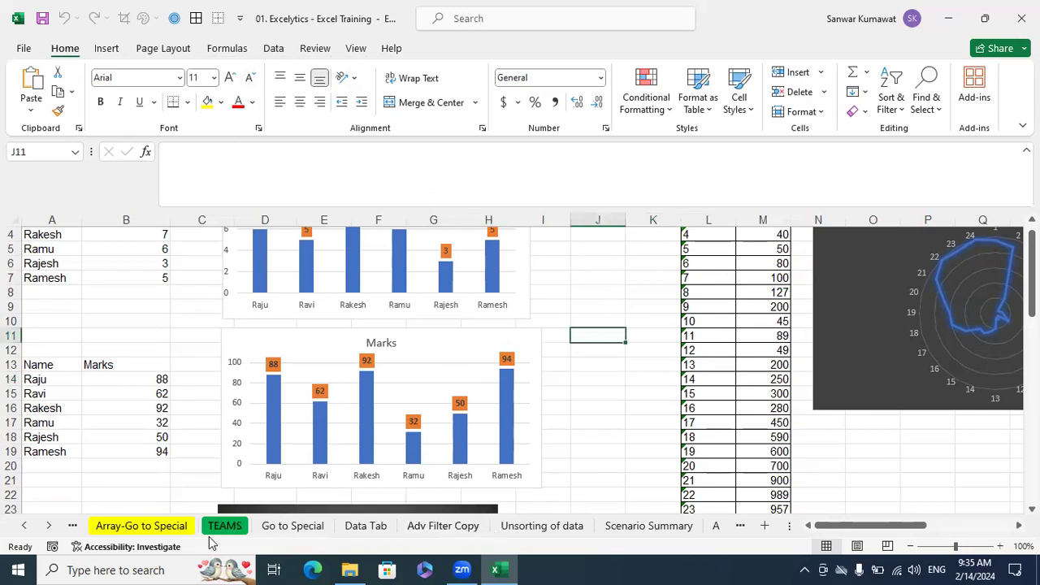
{"action": "left_click", "coordinate": [49, 526]}
{"action": "left_click", "coordinate": [50, 527]}
{"action": "left_click", "coordinate": [49, 527]}
{"action": "left_click", "coordinate": [49, 527]}
{"action": "left_click", "coordinate": [50, 526]}
{"action": "left_click", "coordinate": [50, 527]}
{"action": "left_click", "coordinate": [49, 527]}
{"action": "left_click", "coordinate": [49, 527]}
{"action": "left_click", "coordinate": [50, 527]}
{"action": "left_click", "coordinate": [24, 526]}
{"action": "left_click", "coordinate": [23, 526]}
{"action": "left_click", "coordinate": [22, 527]}
{"action": "left_click", "coordinate": [20, 527]}
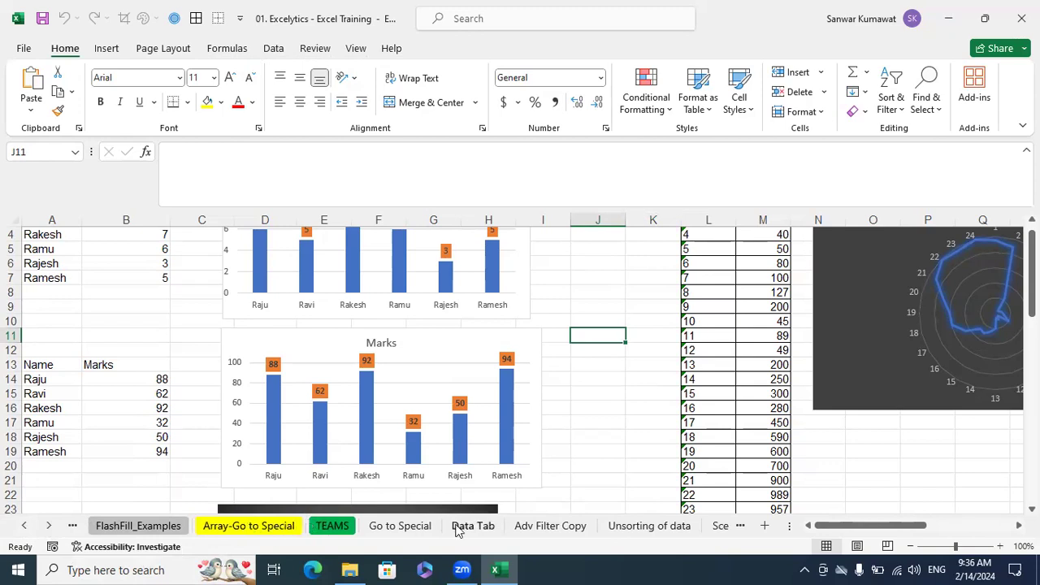
Bring up the list of all sheets and go to the Conditional Formatting sheet from it
{"action": "right_click", "coordinate": [36, 528]}
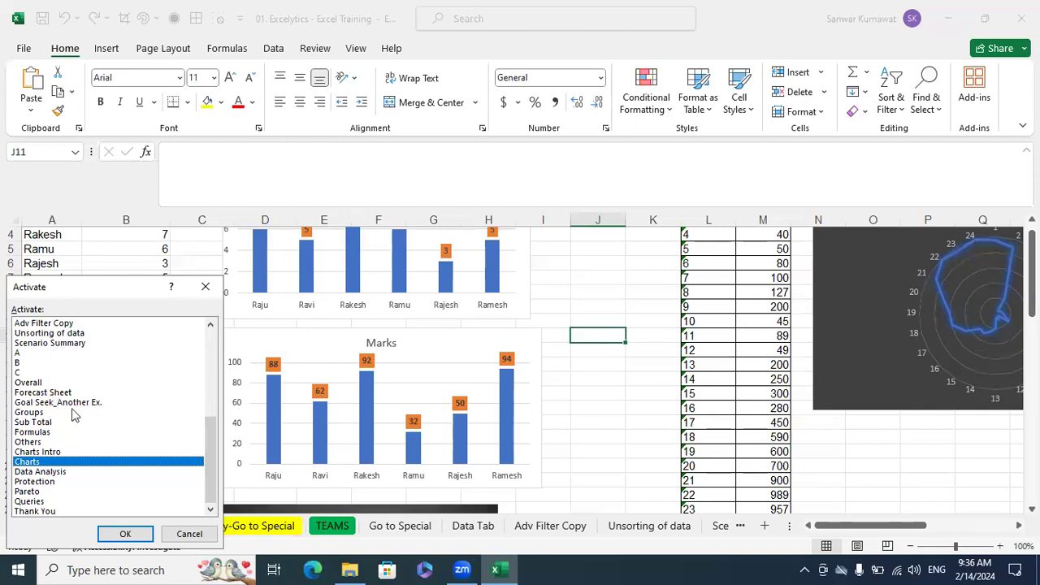
{"action": "scroll", "coordinate": [73, 415], "scroll_direction": "up", "scroll_amount": 7}
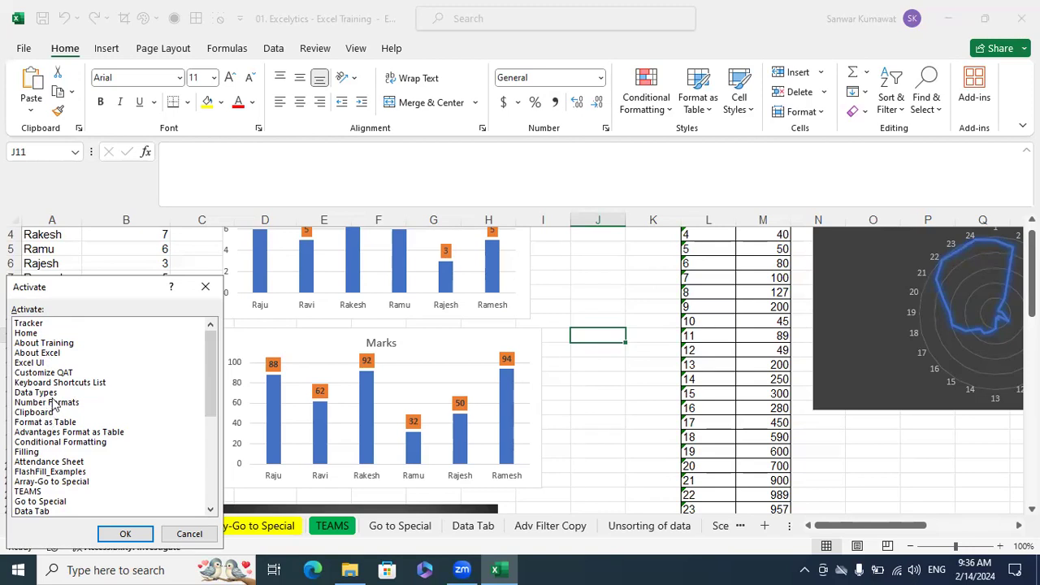
{"action": "left_click", "coordinate": [86, 444]}
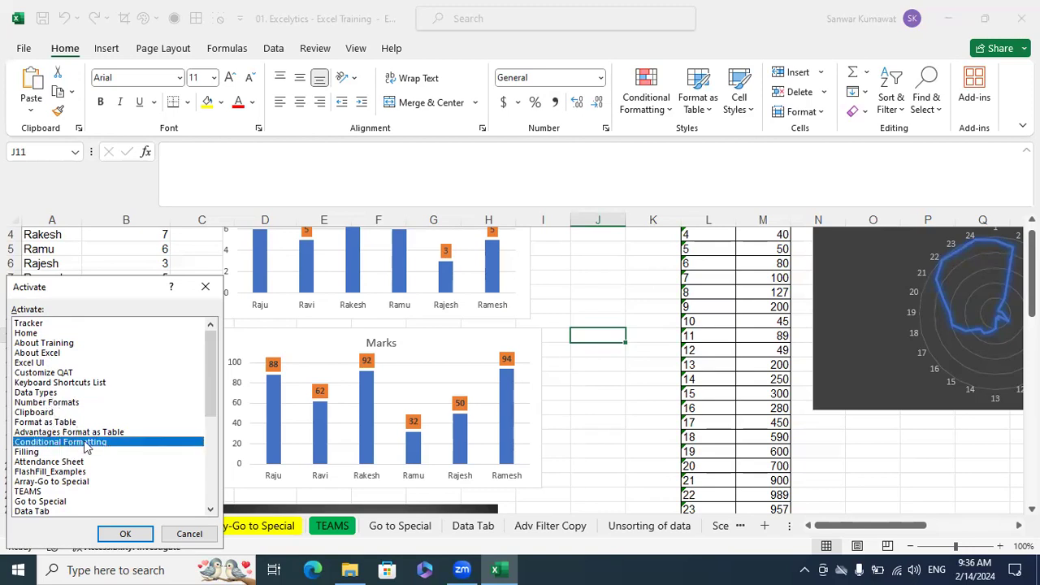
{"action": "left_click", "coordinate": [123, 533]}
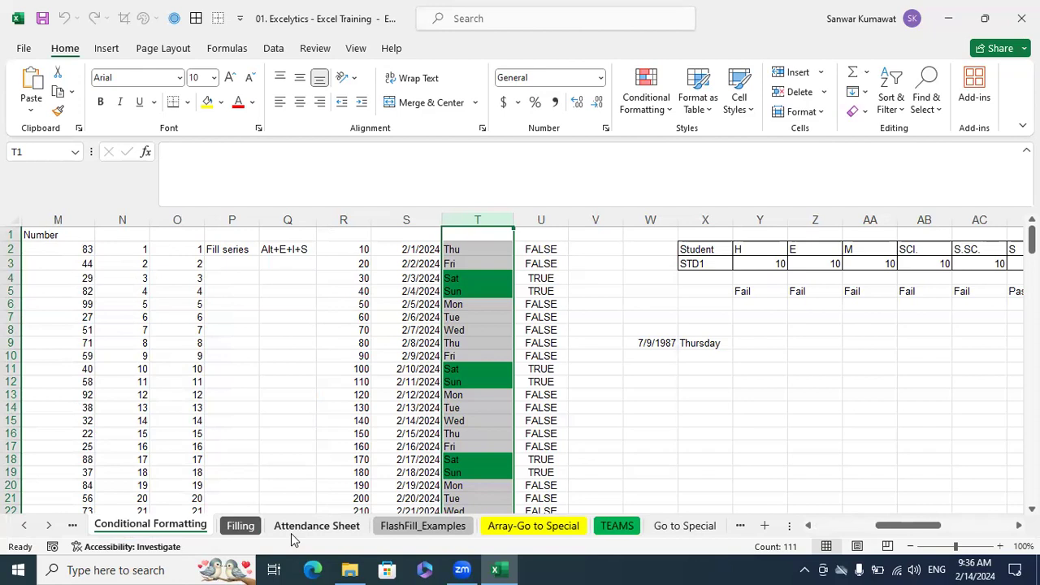
{"action": "left_click", "coordinate": [286, 437]}
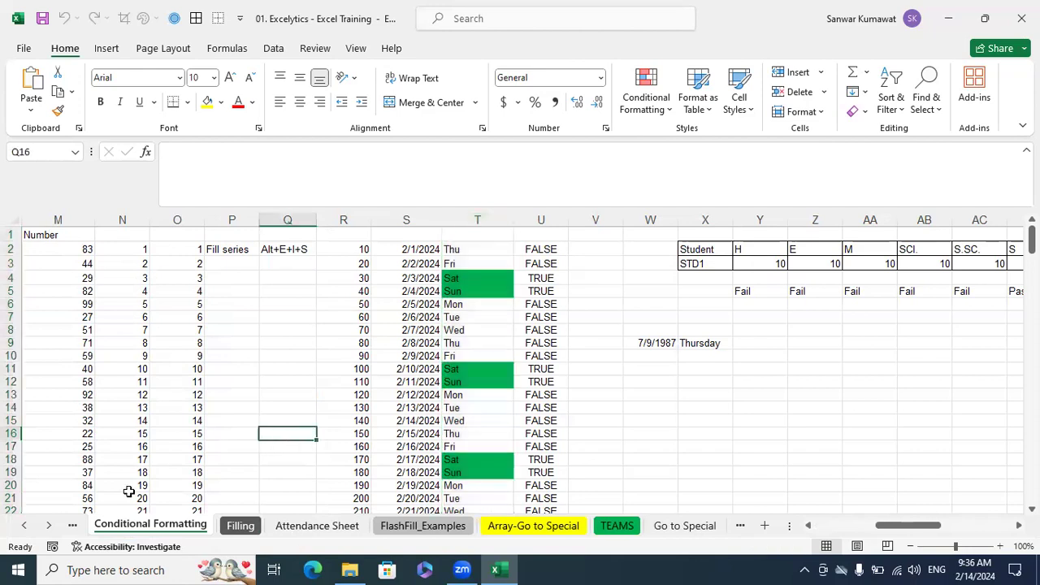
{"action": "left_click", "coordinate": [26, 527]}
{"action": "left_click", "coordinate": [31, 529]}
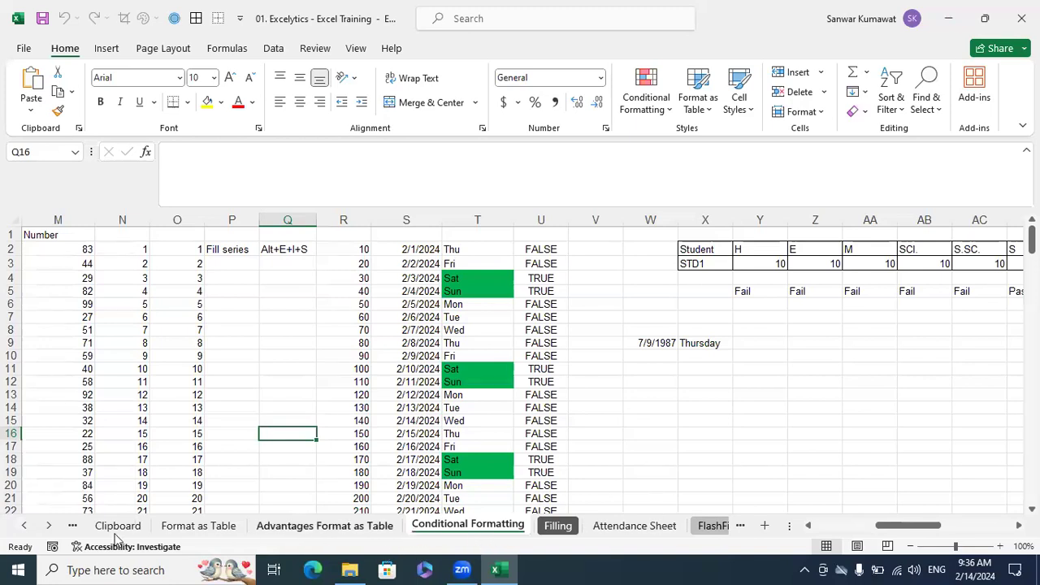
{"action": "right_click", "coordinate": [38, 525]}
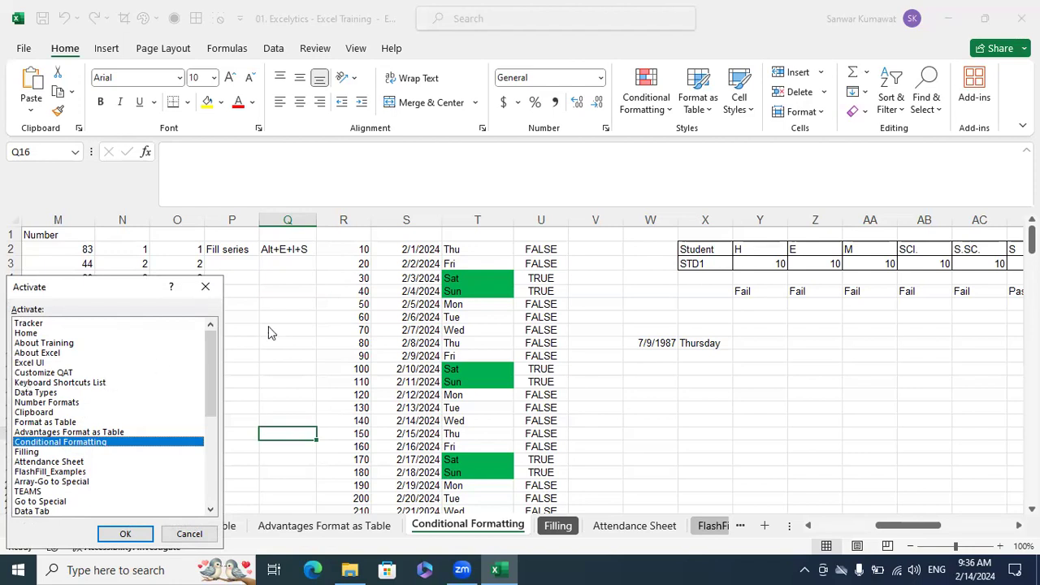
{"action": "left_click", "coordinate": [189, 534]}
{"action": "left_click", "coordinate": [304, 367]}
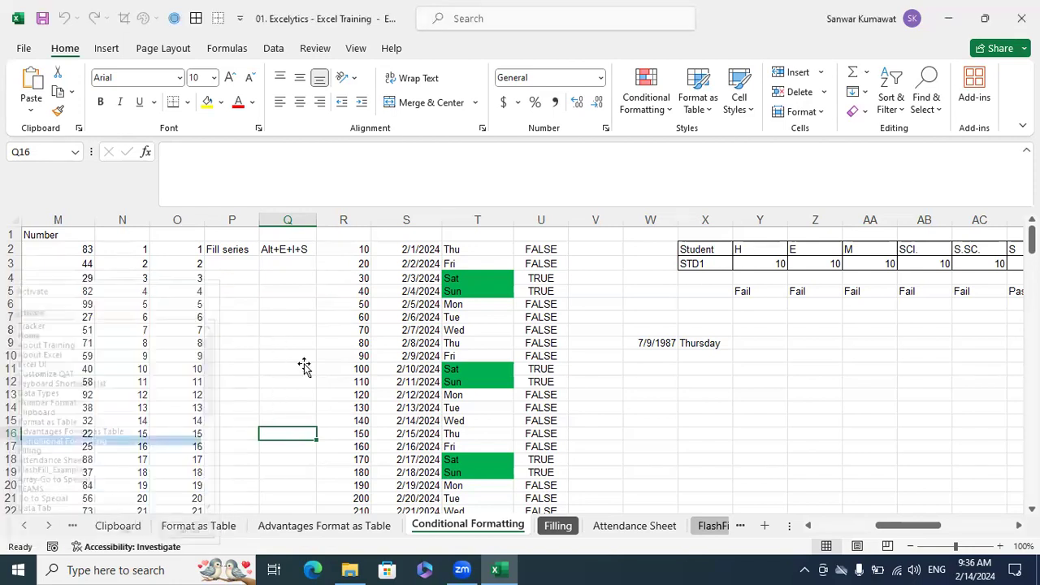
Return to the first sheet tabs, open the Excel UI sheet and select the empty cell B33
{"action": "left_click", "coordinate": [28, 526]}
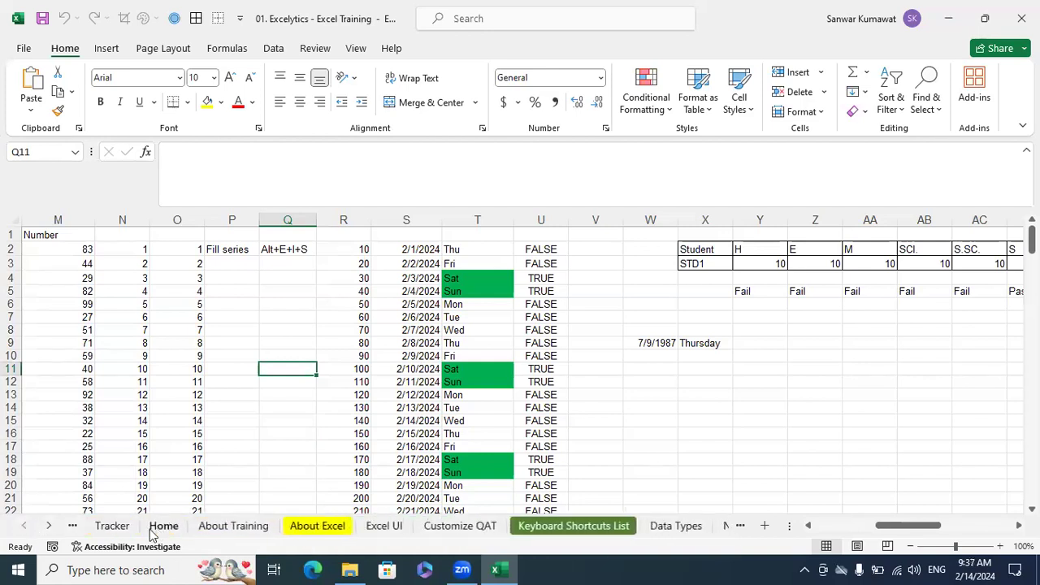
{"action": "left_click", "coordinate": [389, 528]}
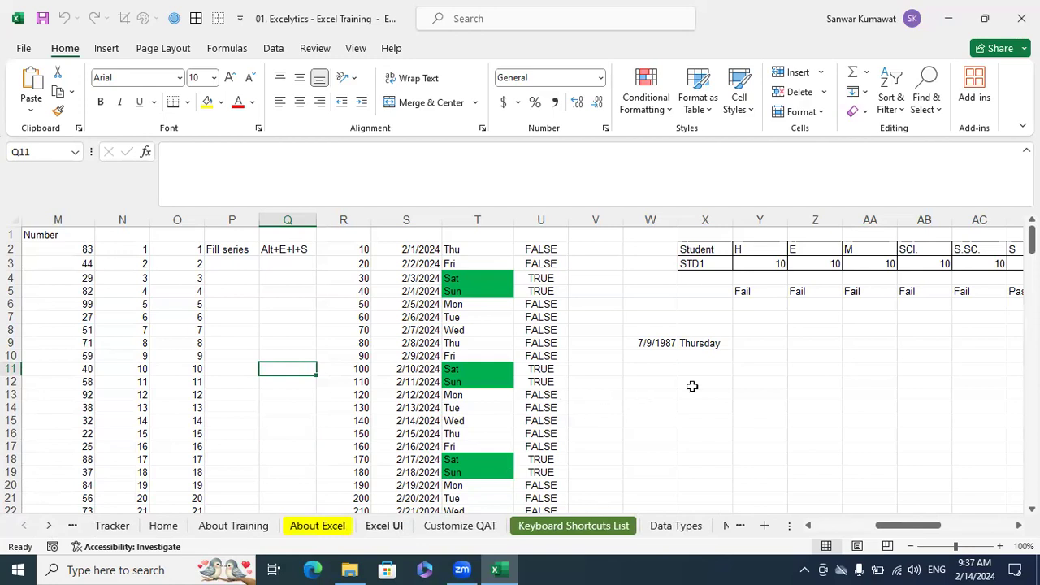
{"action": "scroll", "coordinate": [773, 372], "scroll_direction": "down", "scroll_amount": 9}
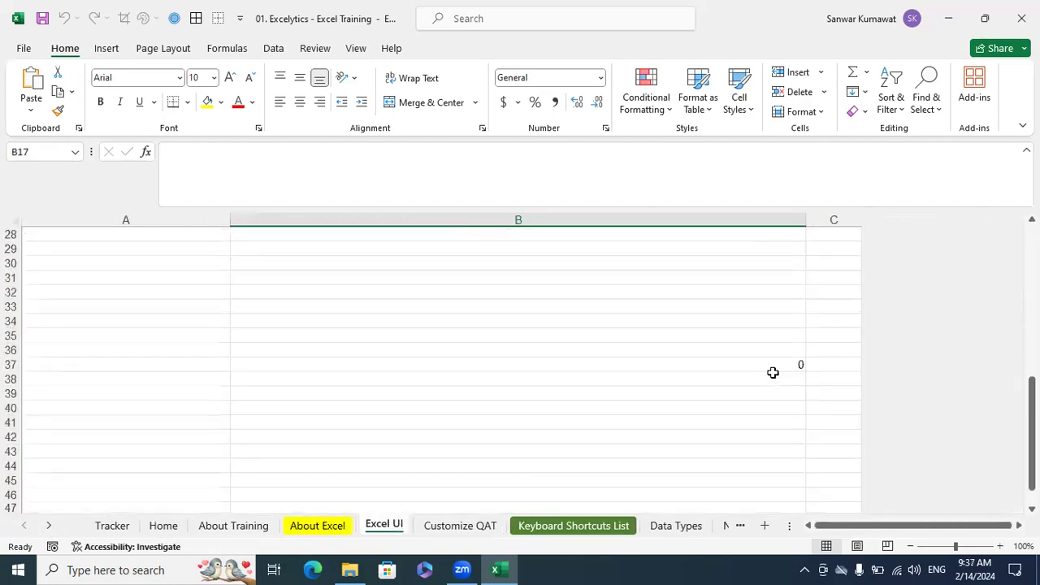
{"action": "left_click", "coordinate": [336, 307]}
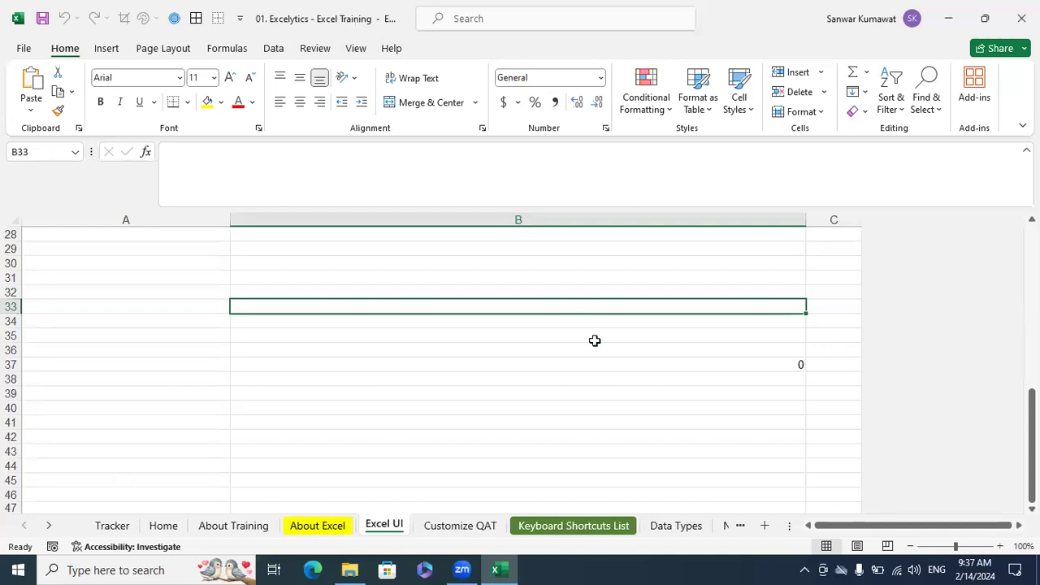
{"action": "left_click", "coordinate": [463, 568]}
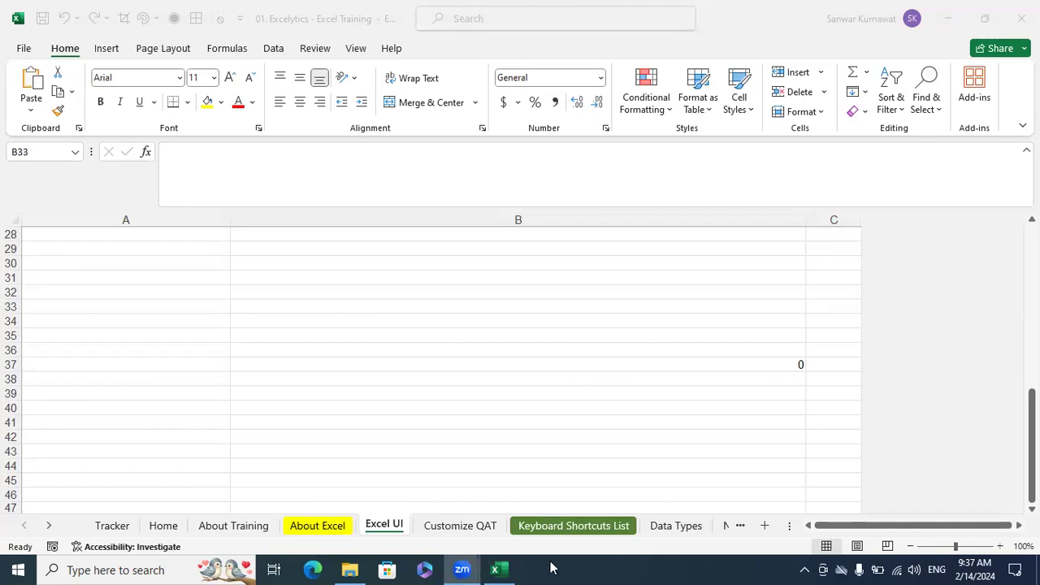
{"action": "left_click", "coordinate": [508, 568]}
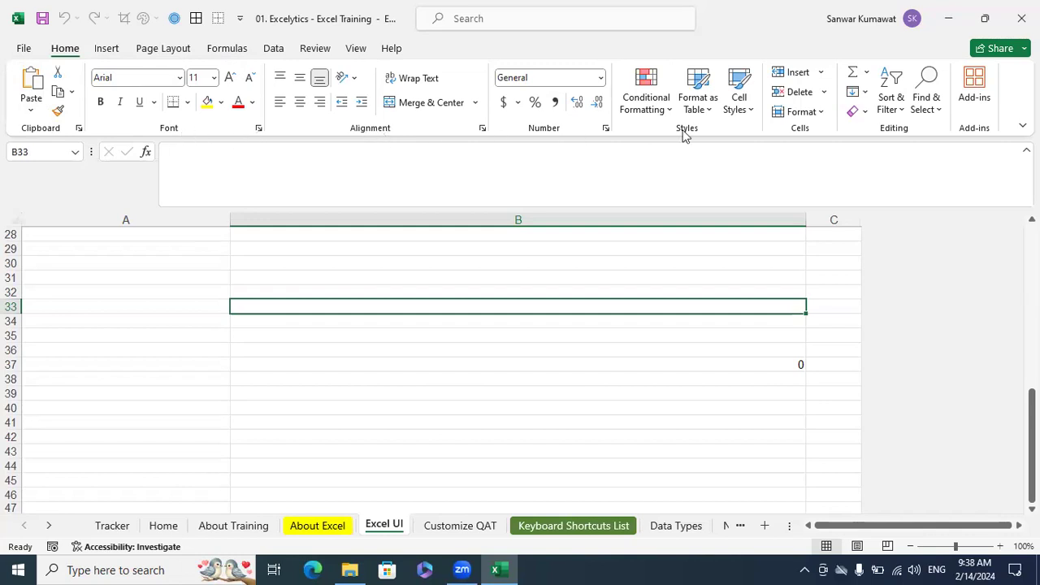
Examine the worksheet's interface elements by selecting several cells in column B, the whole of column A and row 28
{"action": "left_click", "coordinate": [397, 375]}
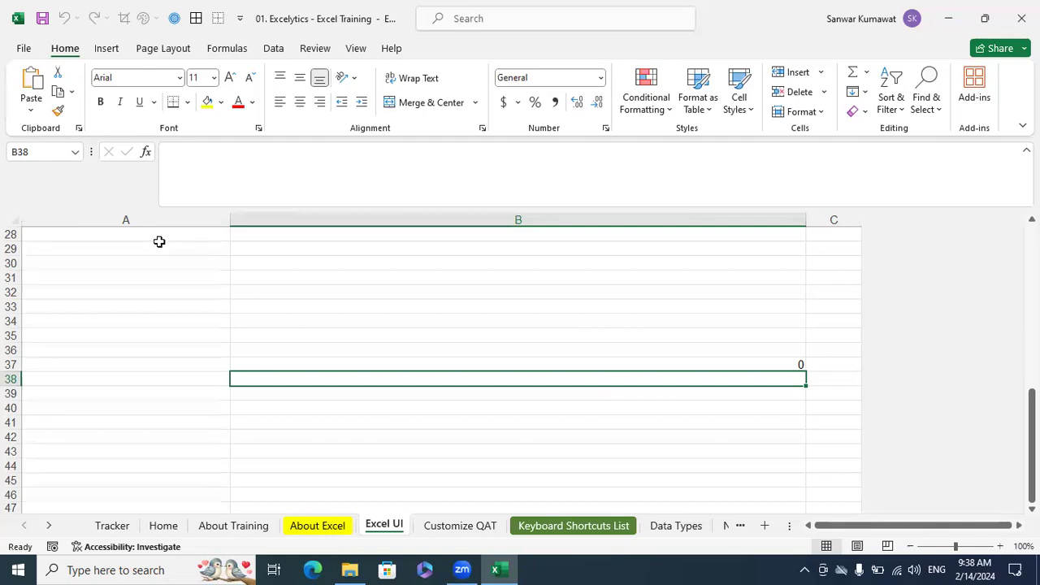
{"action": "left_click", "coordinate": [262, 332]}
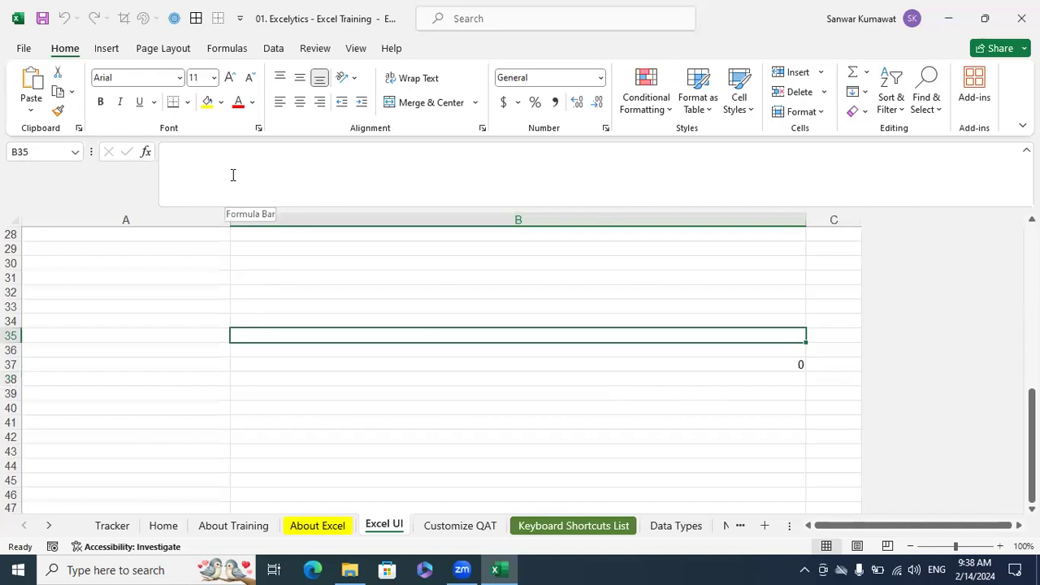
{"action": "left_click", "coordinate": [267, 288]}
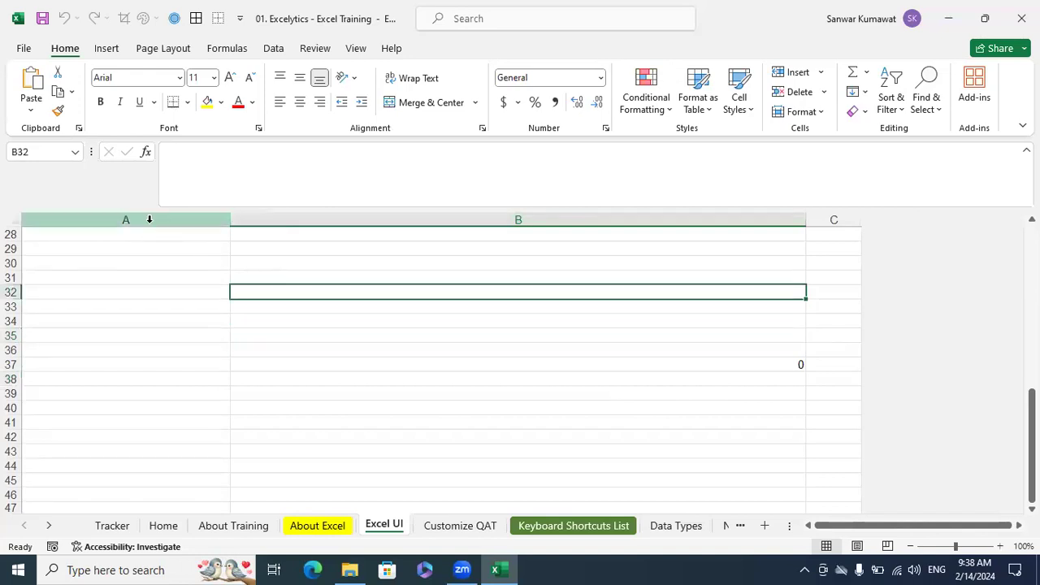
{"action": "left_click", "coordinate": [149, 219]}
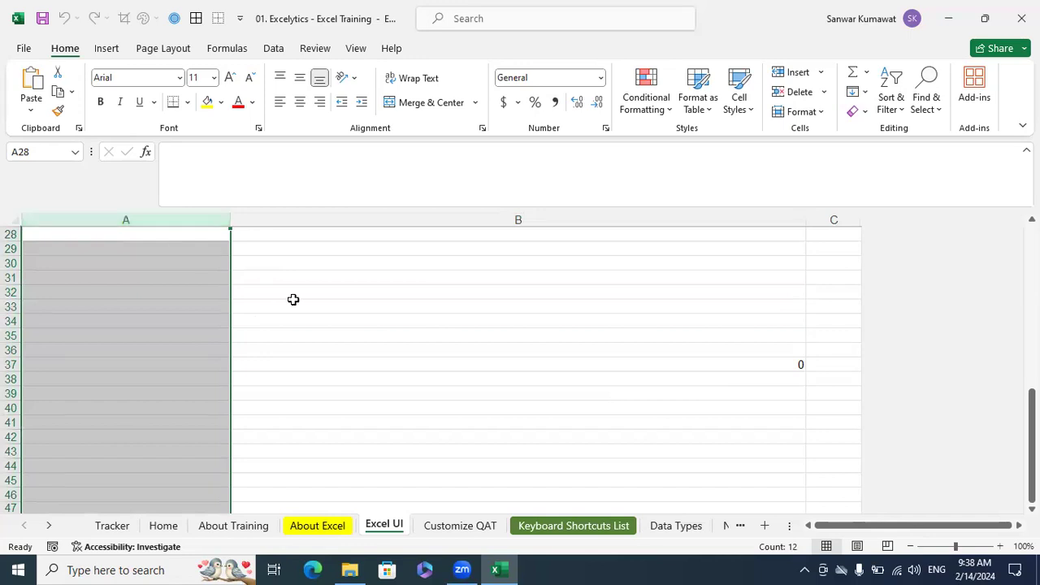
{"action": "left_click", "coordinate": [284, 379]}
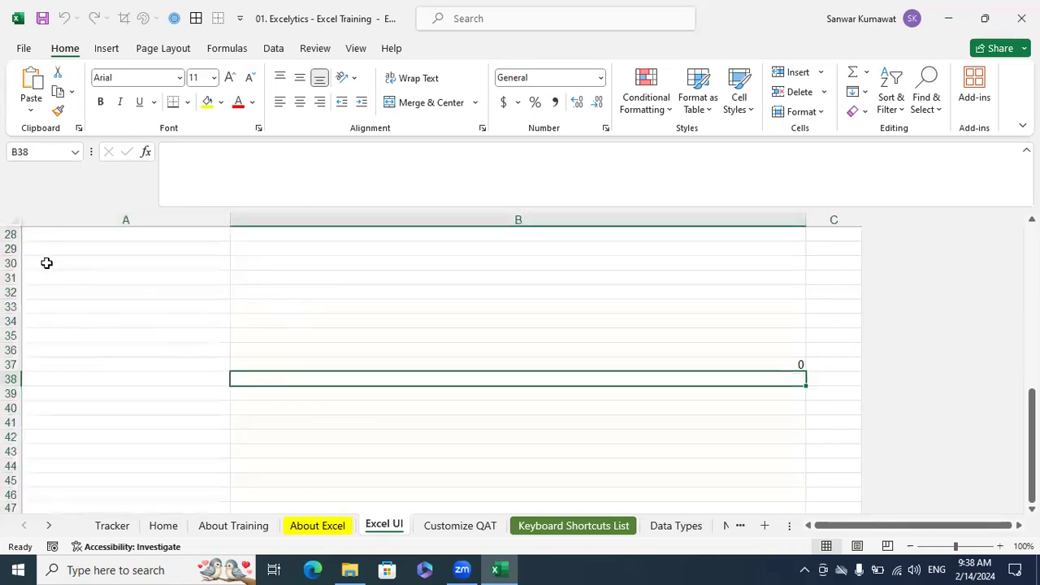
{"action": "left_click", "coordinate": [10, 235]}
{"action": "scroll", "coordinate": [354, 308], "scroll_direction": "up", "scroll_amount": 1}
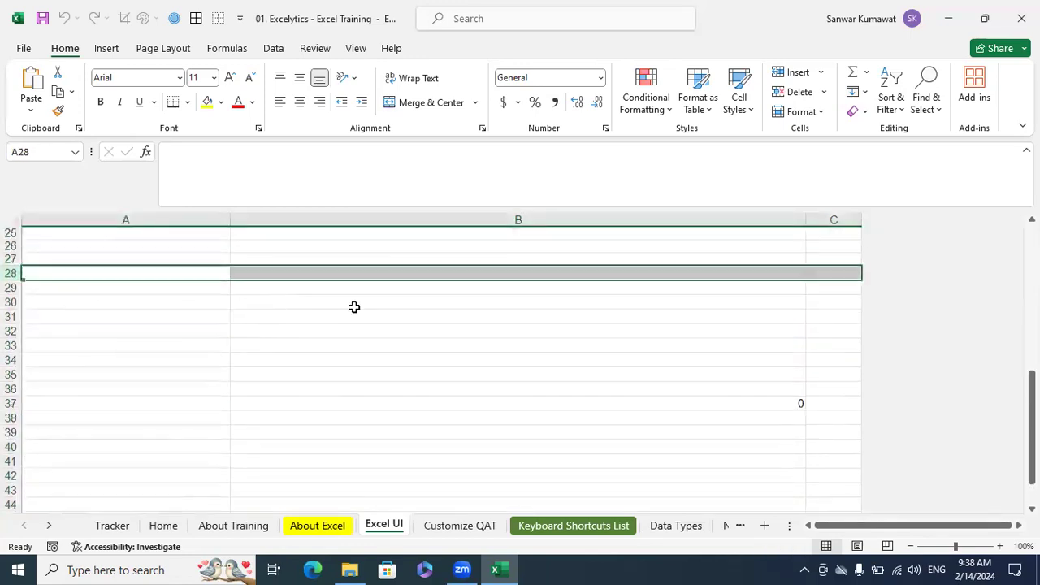
{"action": "left_click", "coordinate": [407, 299]}
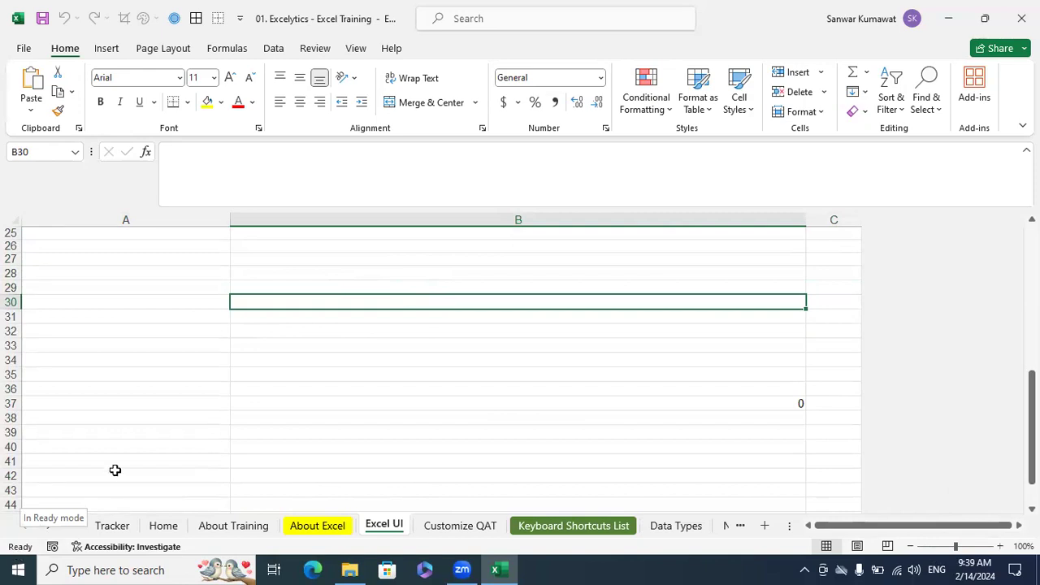
{"action": "left_click", "coordinate": [156, 444]}
{"action": "left_click", "coordinate": [275, 390]}
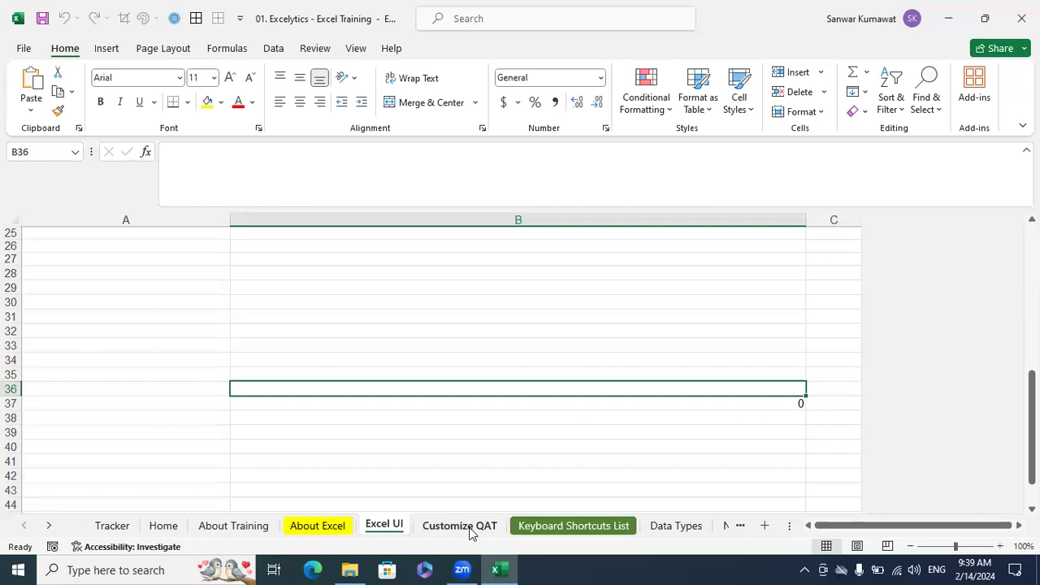
{"action": "left_click", "coordinate": [499, 374]}
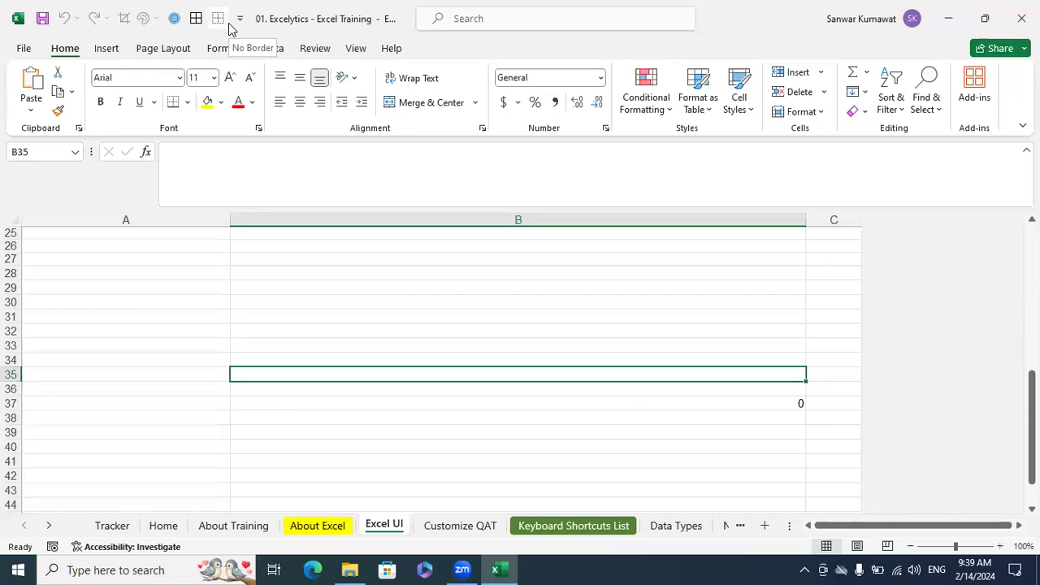
Remove the All Borders and No Border commands from the Quick Access Toolbar
{"action": "right_click", "coordinate": [197, 23]}
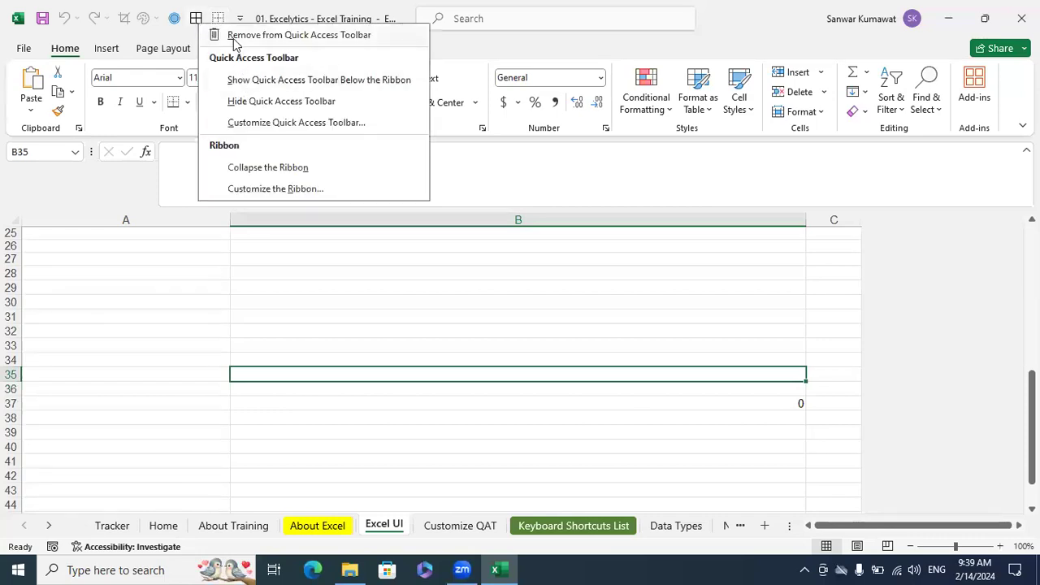
{"action": "left_click", "coordinate": [234, 36]}
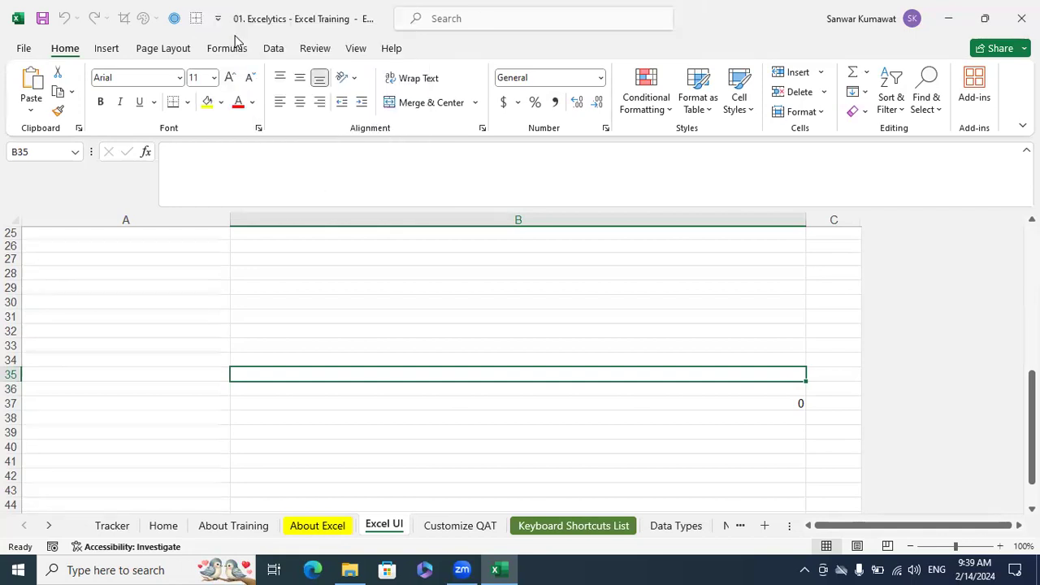
{"action": "right_click", "coordinate": [199, 22]}
{"action": "key", "text": "Escape"}
{"action": "left_click", "coordinate": [362, 334]}
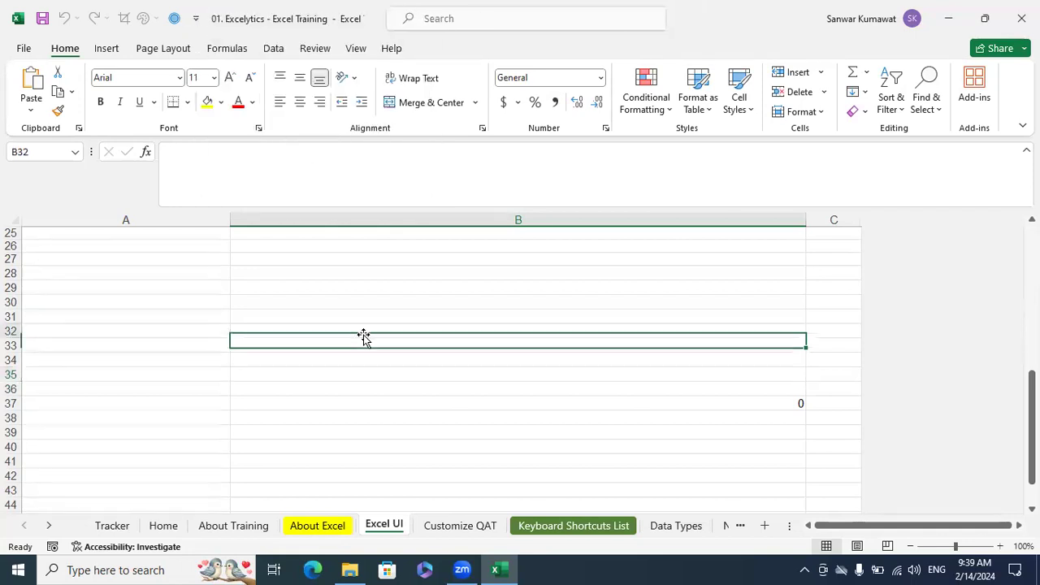
Open the Customize QAT sheet and select the empty range I33:L41, ending on the single cell I44
{"action": "left_click", "coordinate": [460, 526]}
{"action": "scroll", "coordinate": [443, 420], "scroll_direction": "down", "scroll_amount": 5}
{"action": "scroll", "coordinate": [444, 420], "scroll_direction": "down", "scroll_amount": 5}
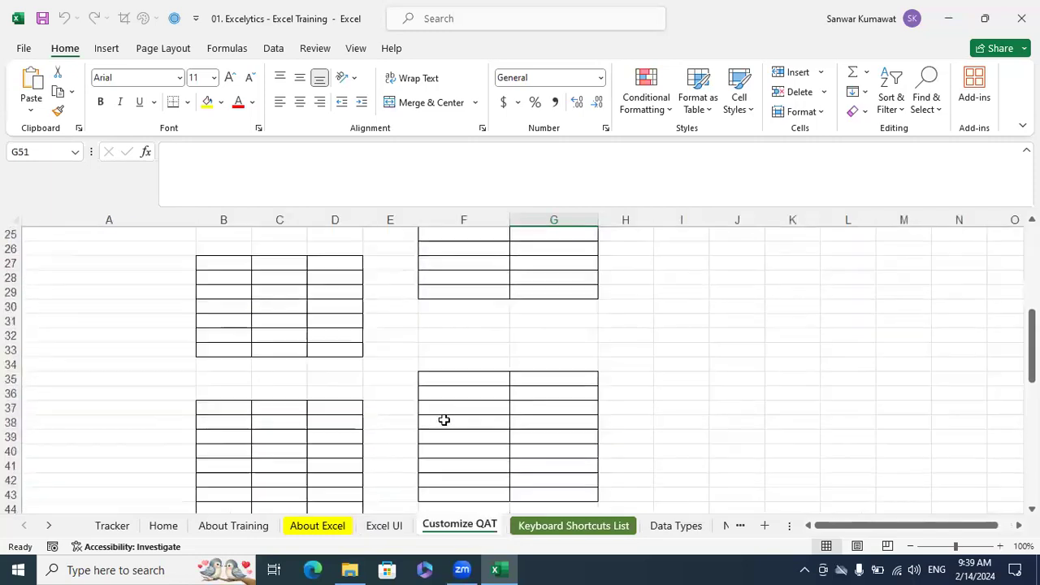
{"action": "left_click_drag", "start_coordinate": [685, 258], "coordinate": [861, 380]}
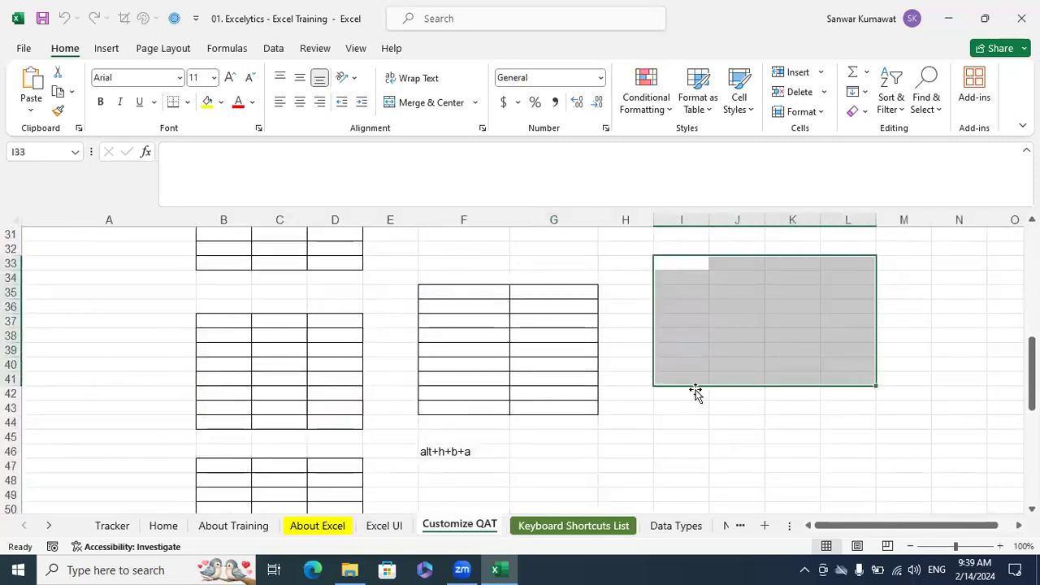
{"action": "left_click", "coordinate": [674, 419]}
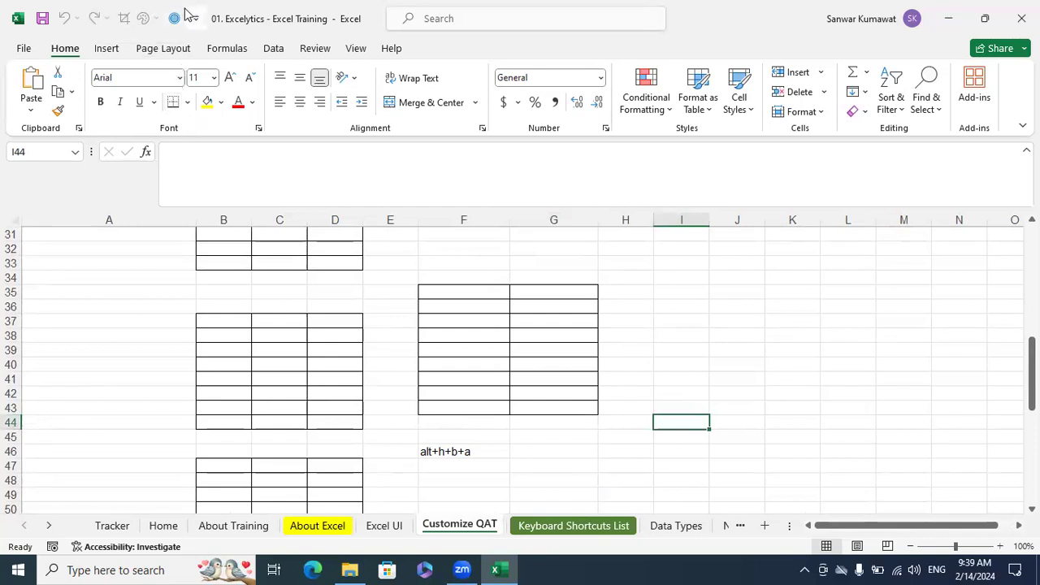
Add the All Borders command to the Quick Access Toolbar
{"action": "left_click", "coordinate": [188, 104]}
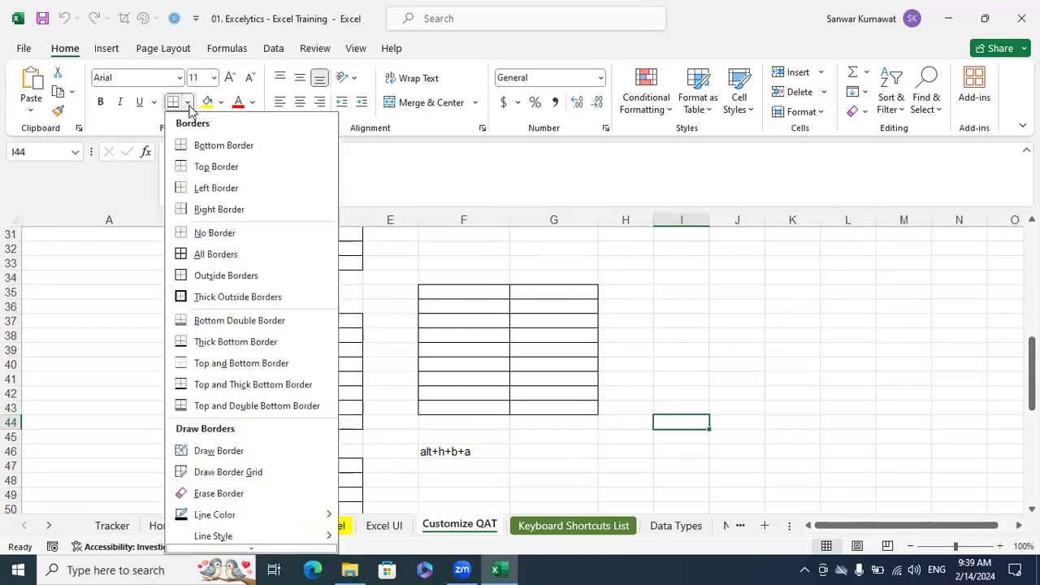
{"action": "right_click", "coordinate": [223, 259]}
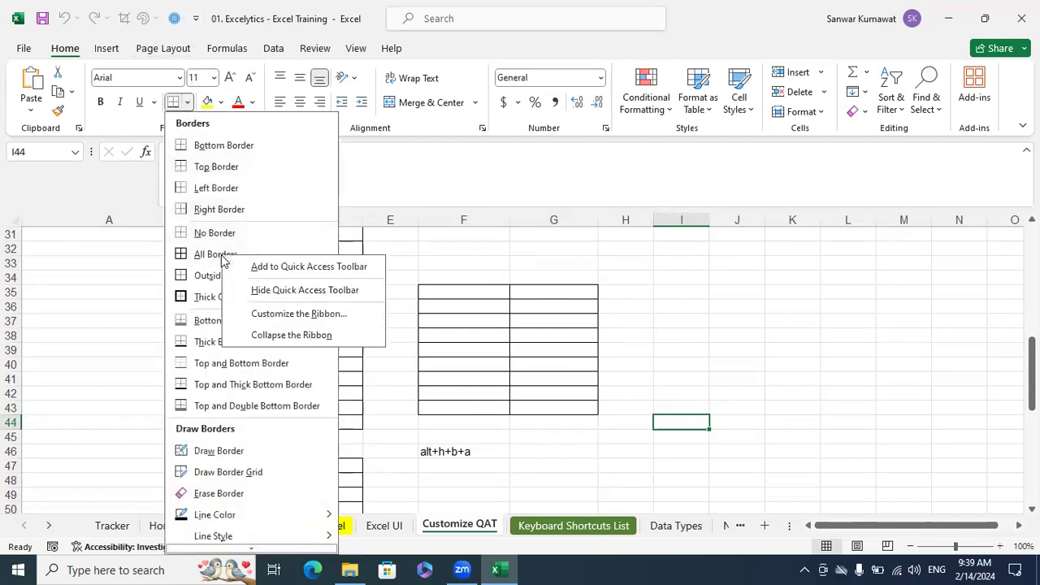
{"action": "left_click", "coordinate": [268, 266]}
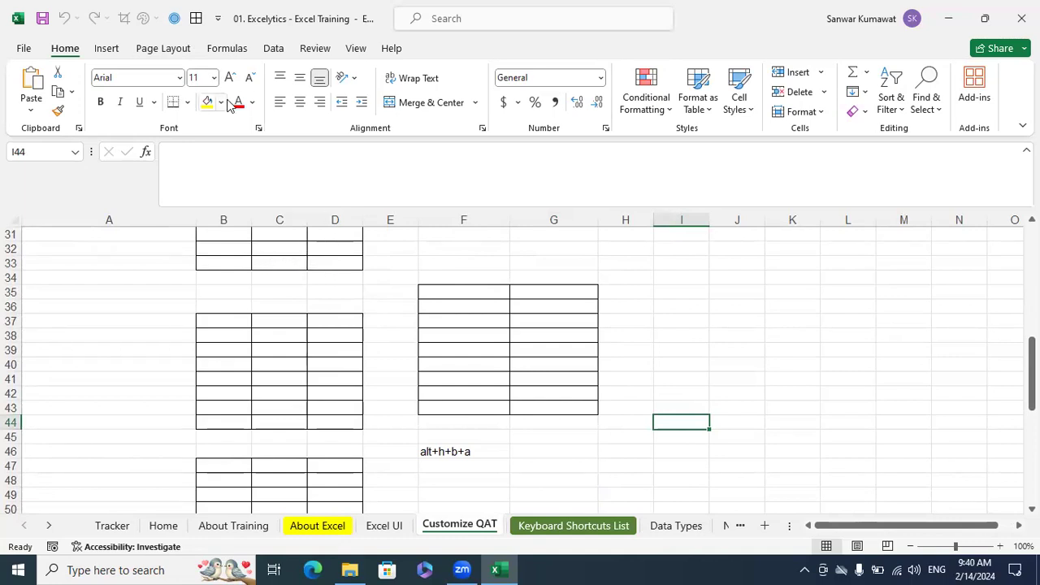
{"action": "left_click", "coordinate": [187, 102]}
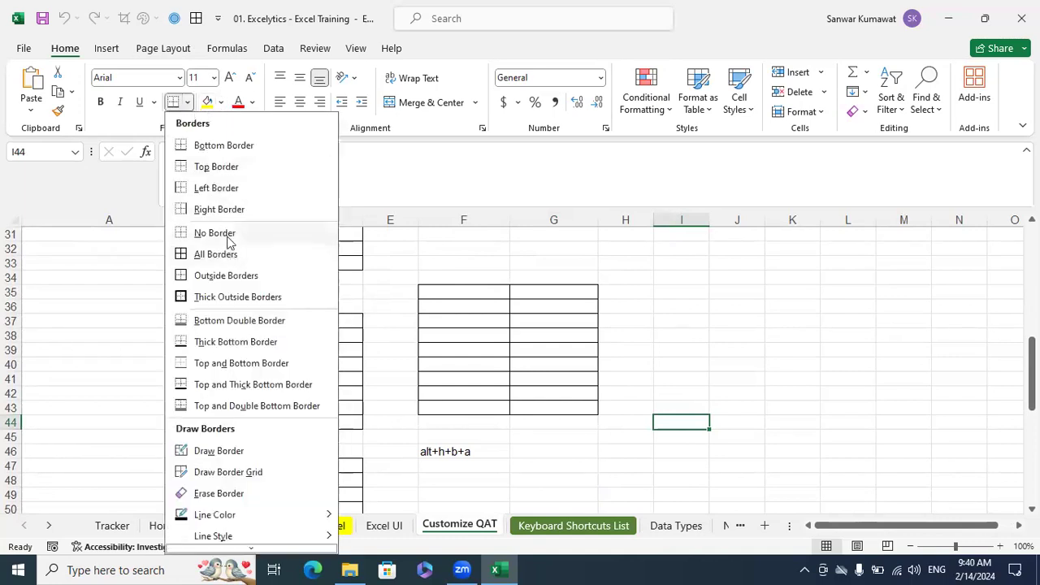
{"action": "left_click", "coordinate": [511, 316]}
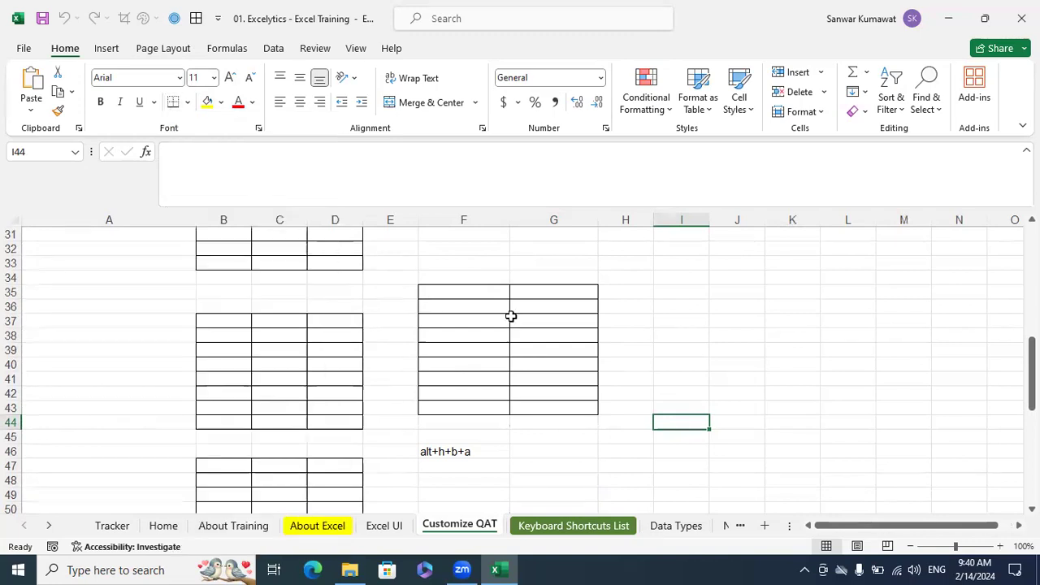
{"action": "right_click", "coordinate": [196, 130]}
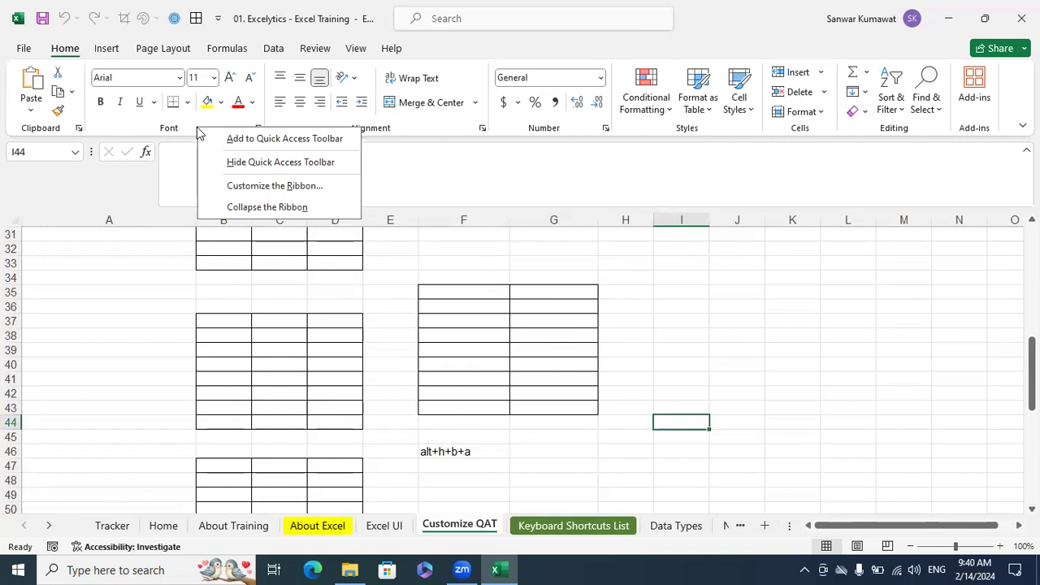
{"action": "right_click", "coordinate": [122, 127]}
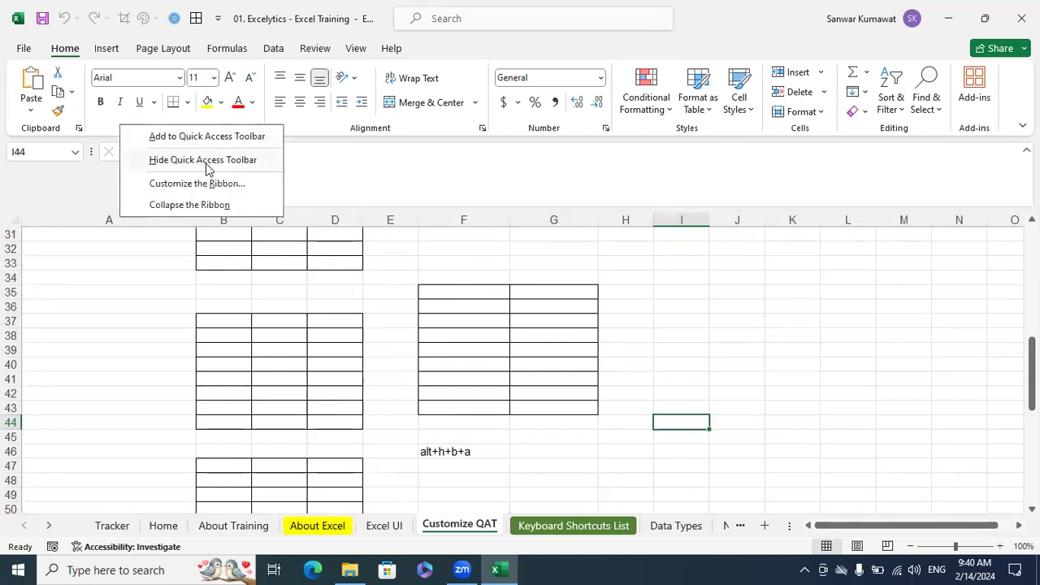
{"action": "left_click", "coordinate": [201, 184]}
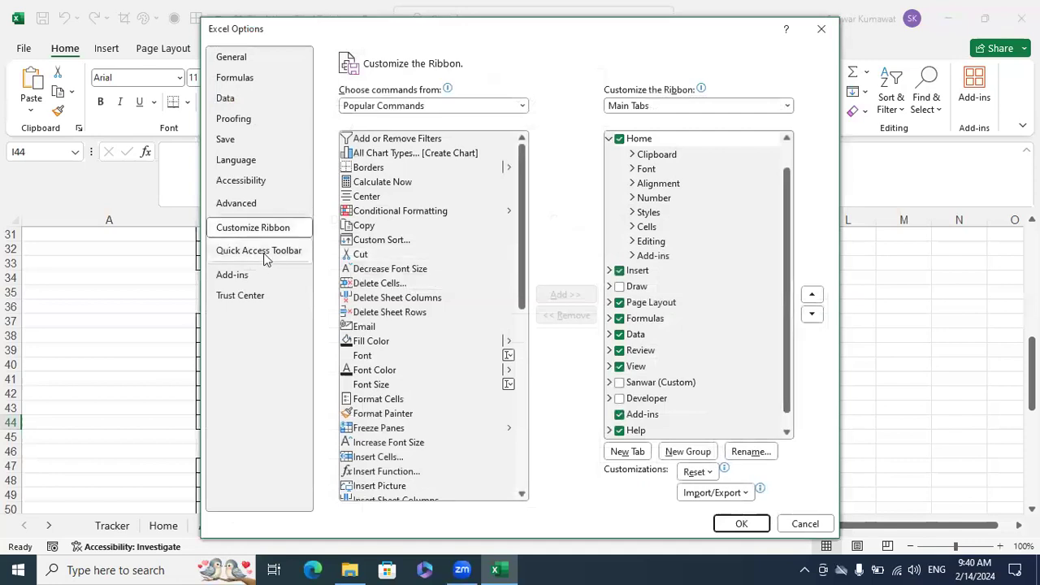
{"action": "left_click", "coordinate": [262, 252]}
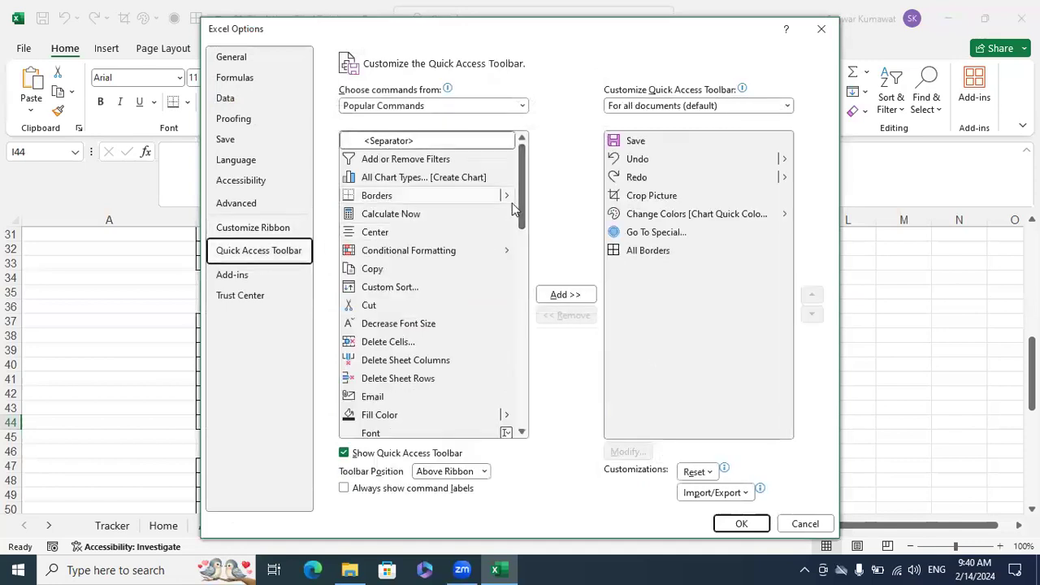
{"action": "left_click", "coordinate": [510, 200]}
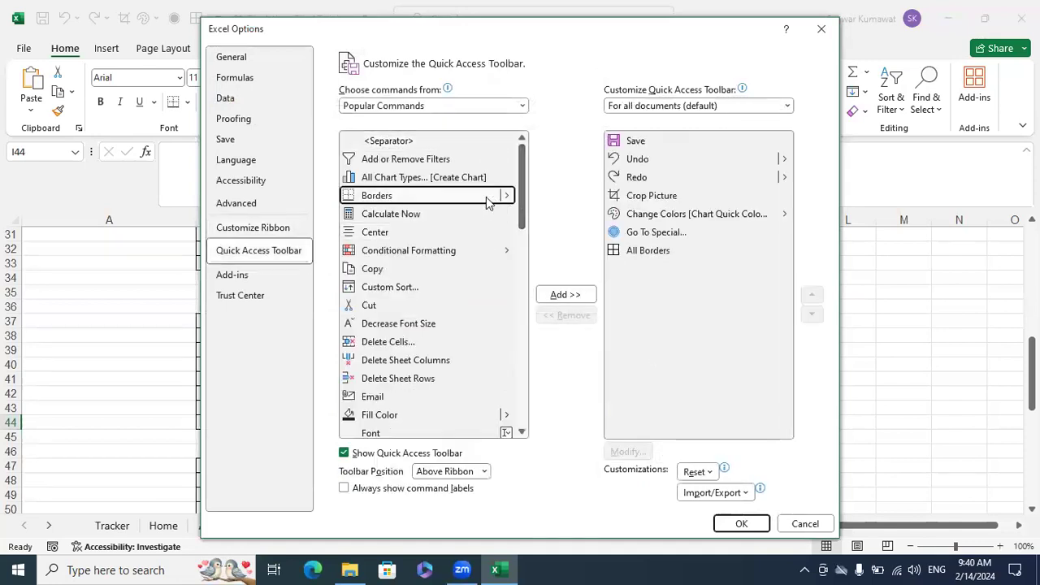
{"action": "double_click", "coordinate": [506, 196]}
{"action": "double_click", "coordinate": [506, 197]}
{"action": "left_click", "coordinate": [643, 267]}
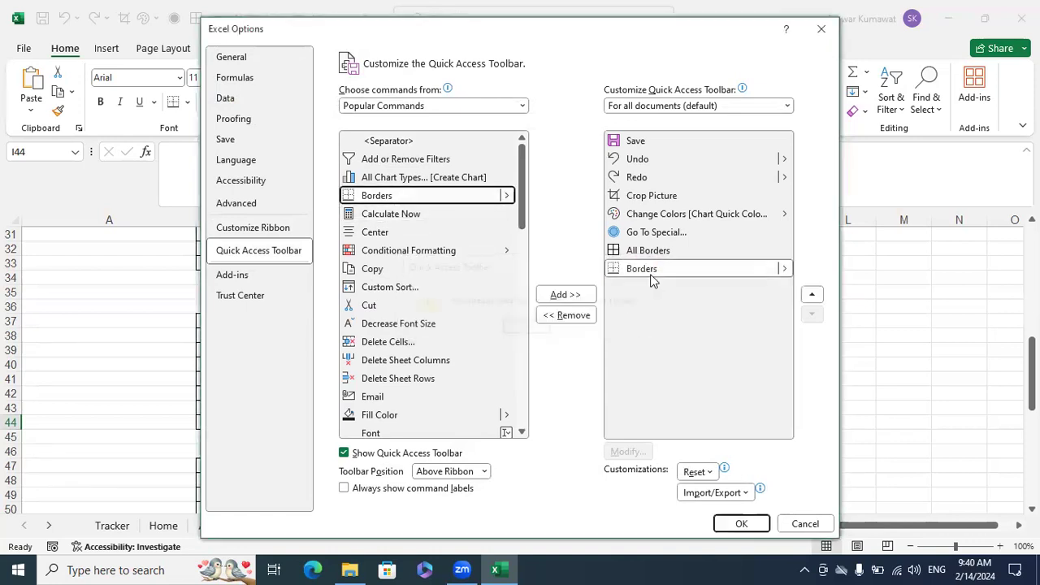
{"action": "left_click", "coordinate": [789, 270]}
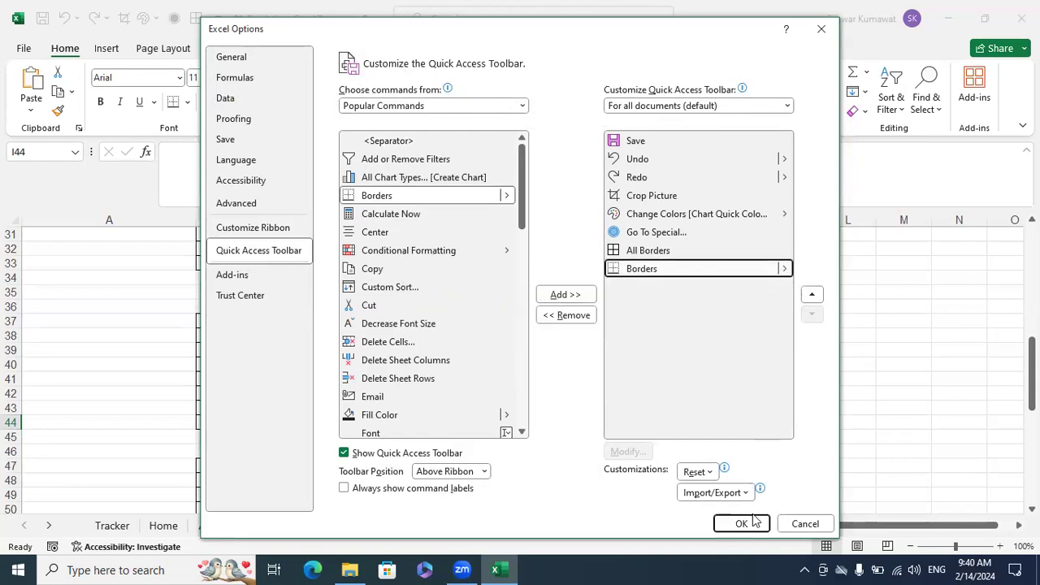
{"action": "left_click", "coordinate": [803, 523]}
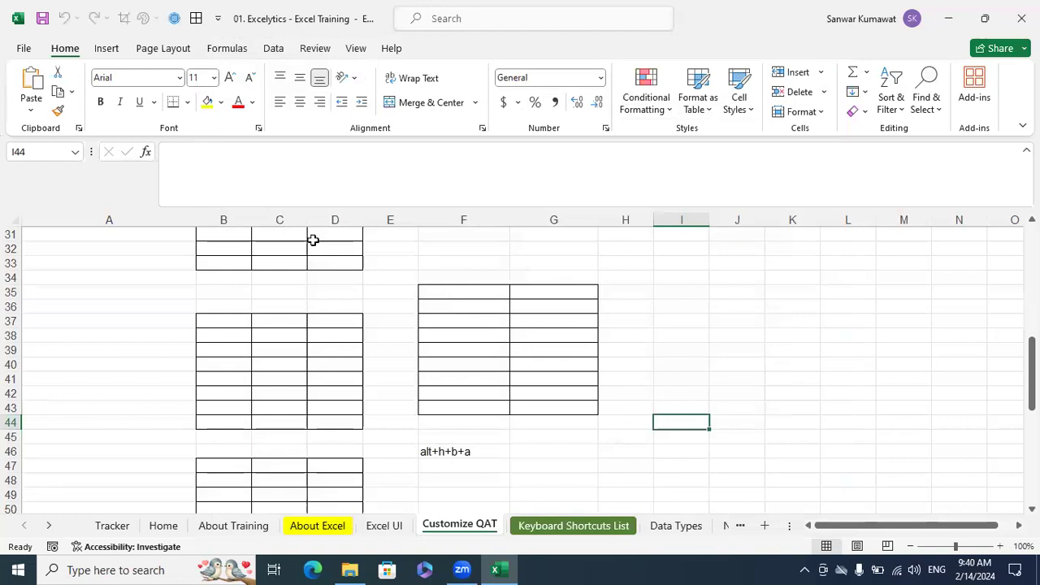
{"action": "left_click", "coordinate": [187, 102]}
{"action": "right_click", "coordinate": [206, 233]}
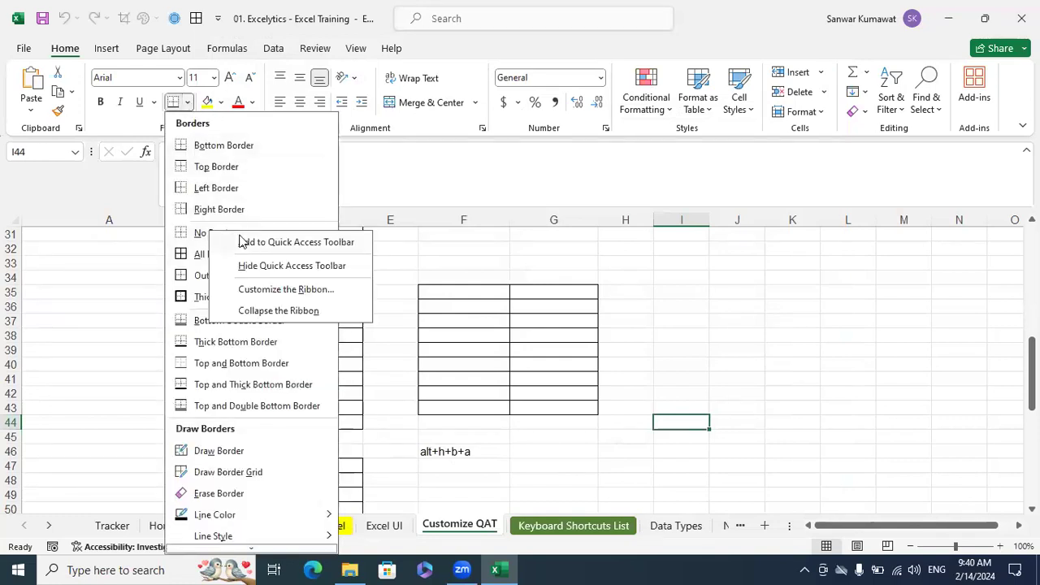
{"action": "left_click", "coordinate": [689, 340]}
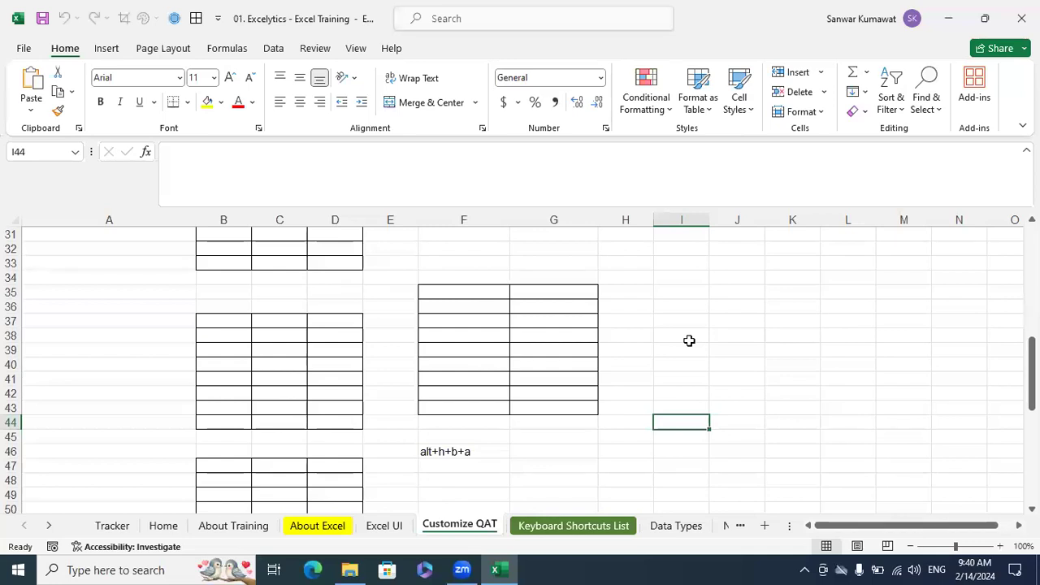
Add the Filter command to the Quick Access Toolbar and remove it again
{"action": "left_click", "coordinate": [274, 48]}
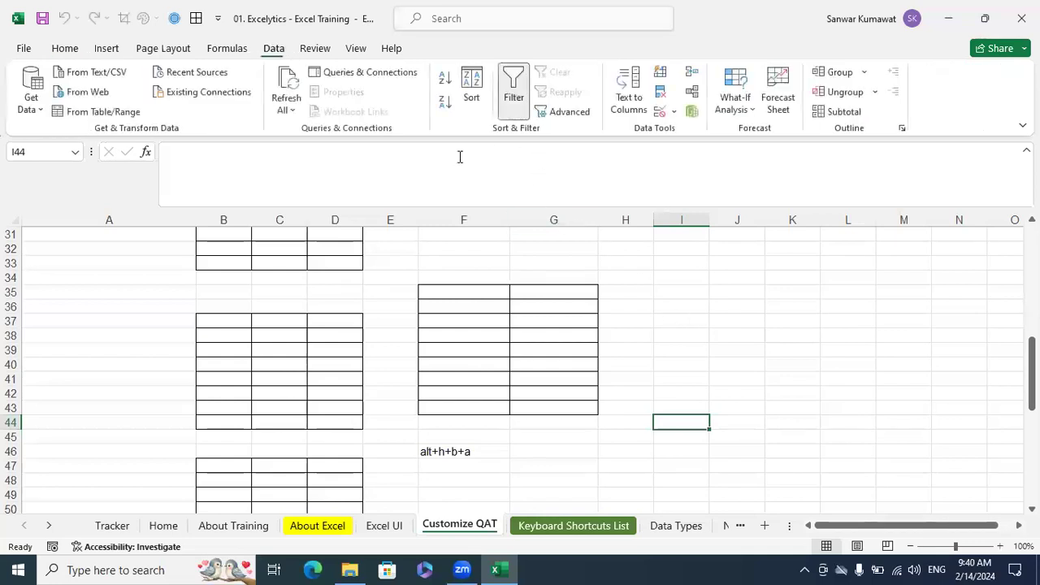
{"action": "right_click", "coordinate": [524, 111]}
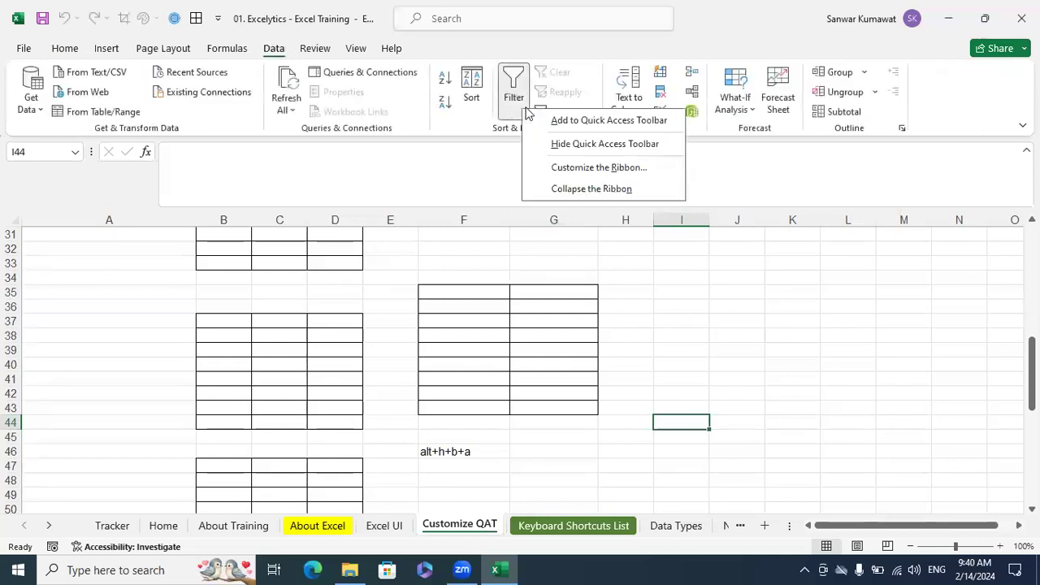
{"action": "left_click", "coordinate": [577, 121]}
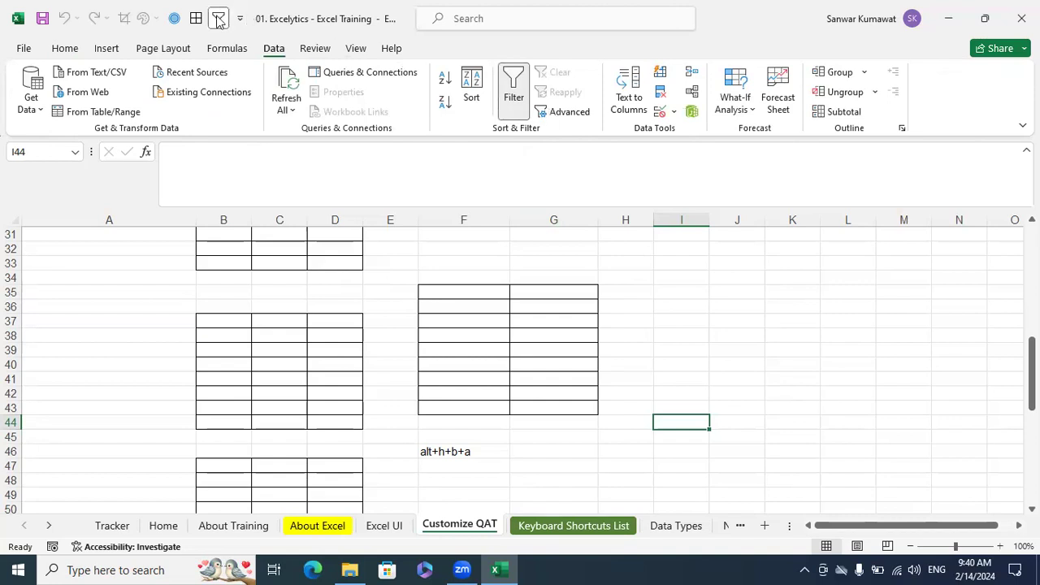
{"action": "right_click", "coordinate": [219, 22]}
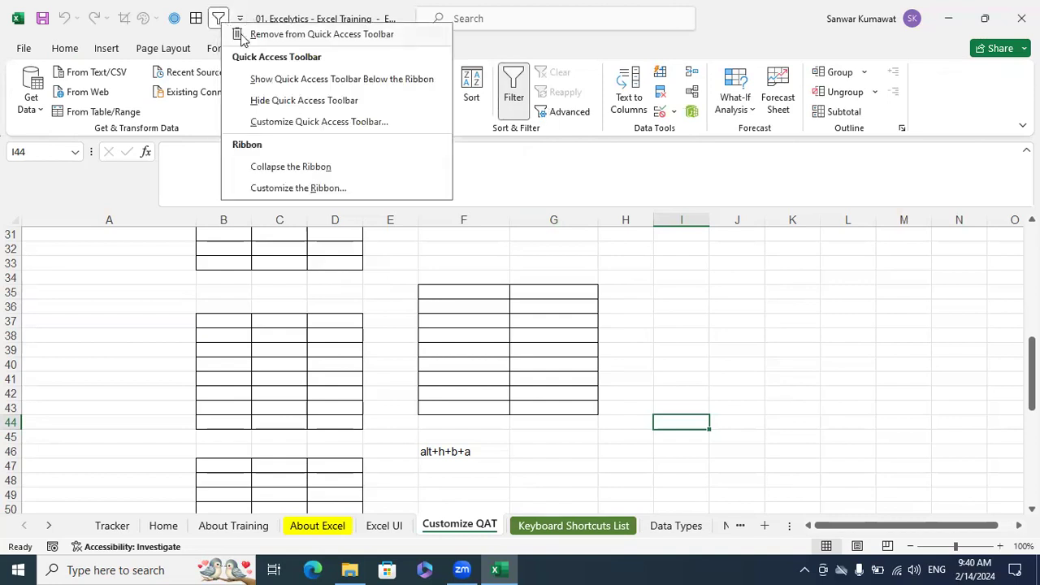
{"action": "left_click", "coordinate": [242, 36]}
Add the No Border command to the Quick Access Toolbar
{"action": "left_click", "coordinate": [64, 52]}
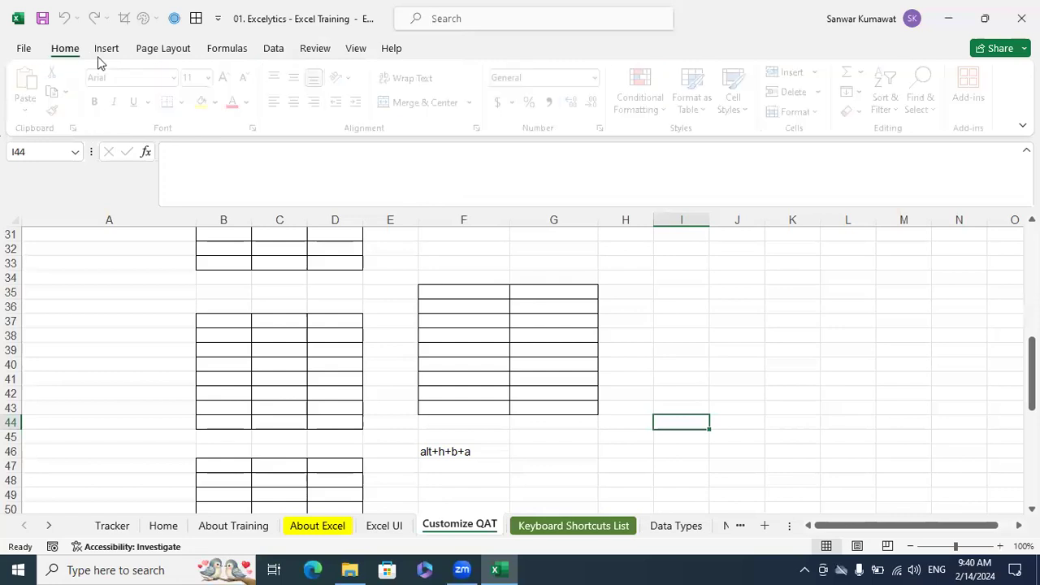
{"action": "left_click", "coordinate": [187, 101]}
{"action": "right_click", "coordinate": [212, 234]}
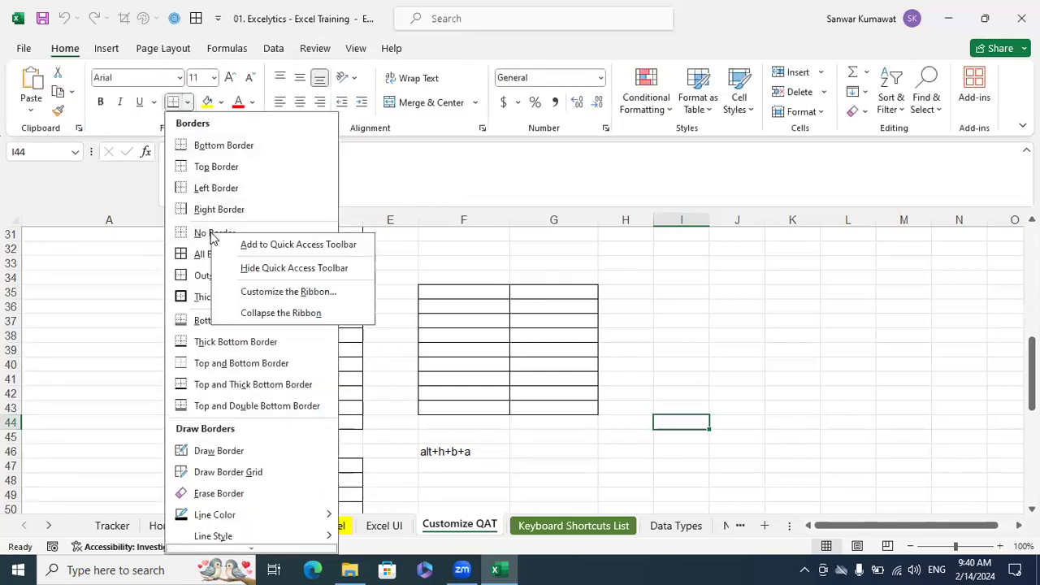
{"action": "left_click", "coordinate": [259, 244]}
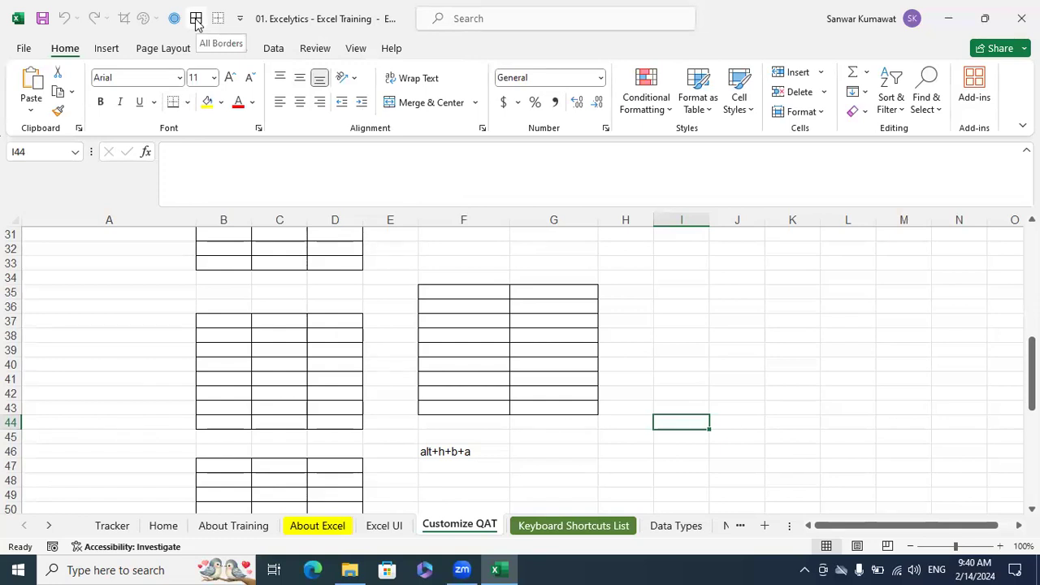
Remove all borders from the empty table in columns F and G, rows 35 to 43
{"action": "left_click", "coordinate": [623, 262]}
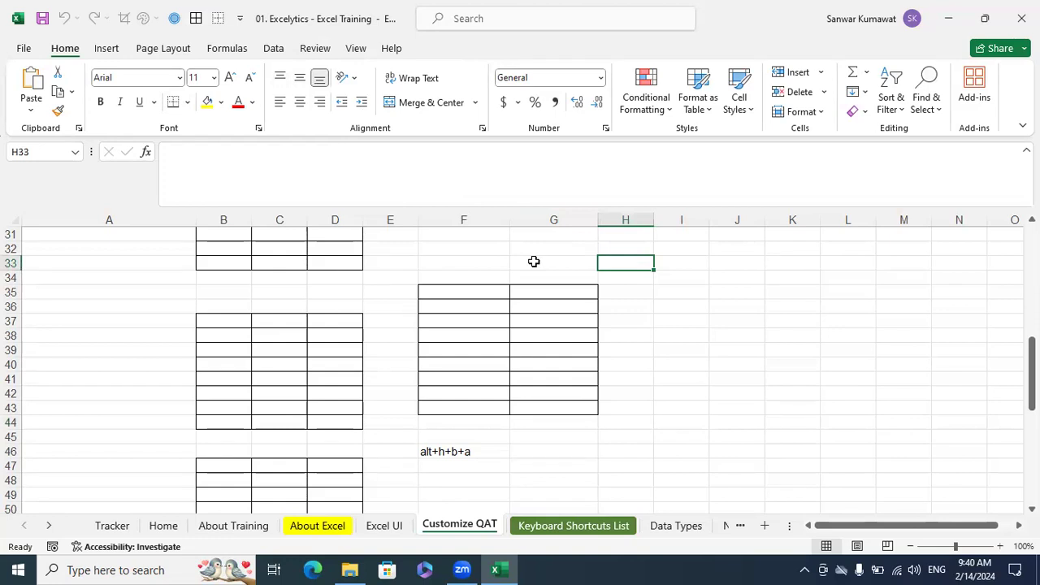
{"action": "left_click", "coordinate": [552, 316]}
{"action": "left_click_drag", "start_coordinate": [392, 265], "coordinate": [613, 418]}
{"action": "left_click", "coordinate": [222, 14]}
Remove all borders from the range A35:E44 and deselect it by selecting cell H40
{"action": "left_click_drag", "start_coordinate": [187, 293], "coordinate": [378, 425]}
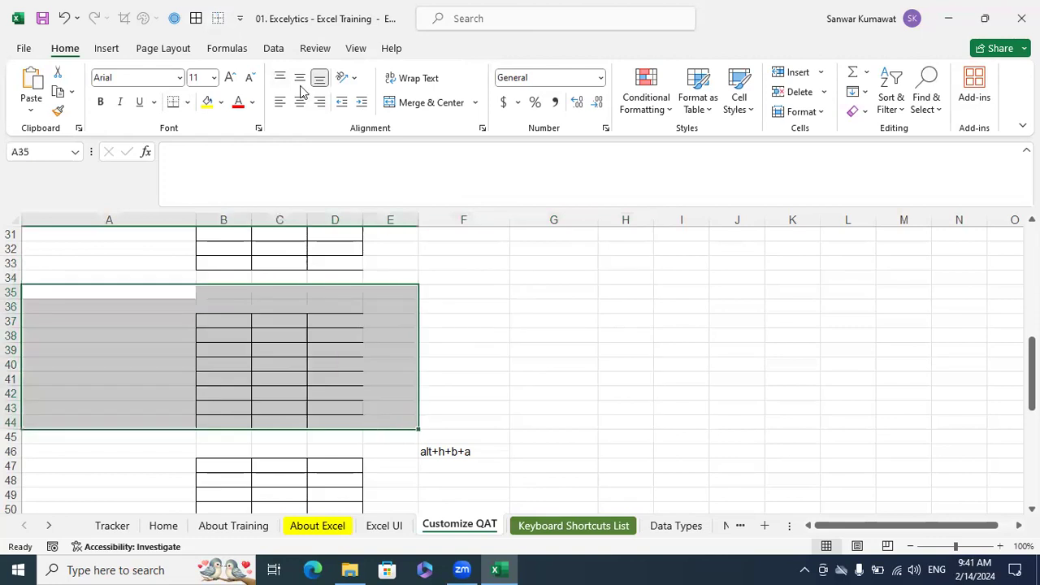
{"action": "left_click", "coordinate": [217, 19]}
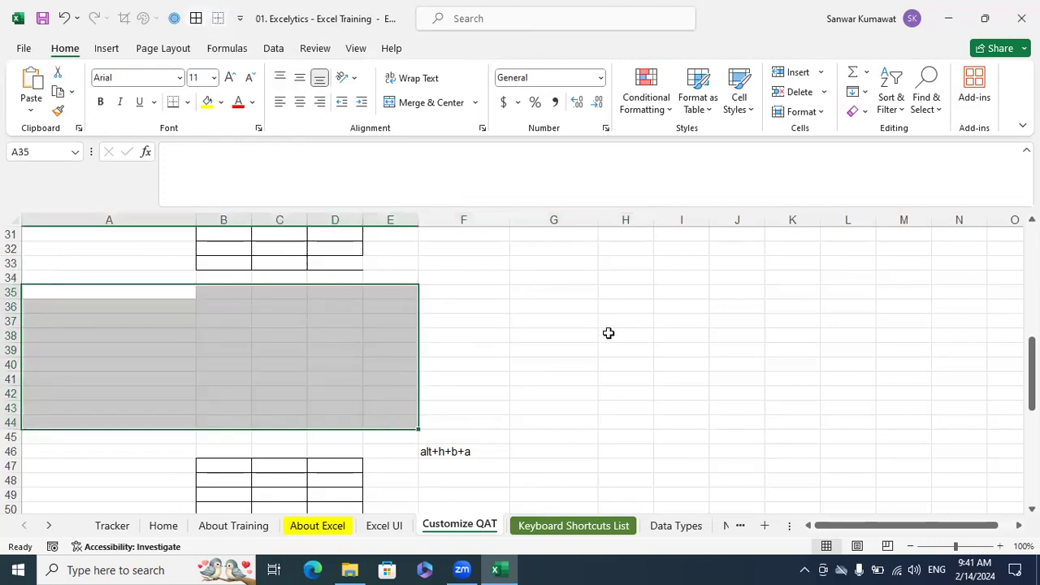
{"action": "left_click", "coordinate": [650, 368]}
Turn off the filter on the S.No., Name and Marks header row B16:D16
{"action": "scroll", "coordinate": [602, 370], "scroll_direction": "up", "scroll_amount": 7}
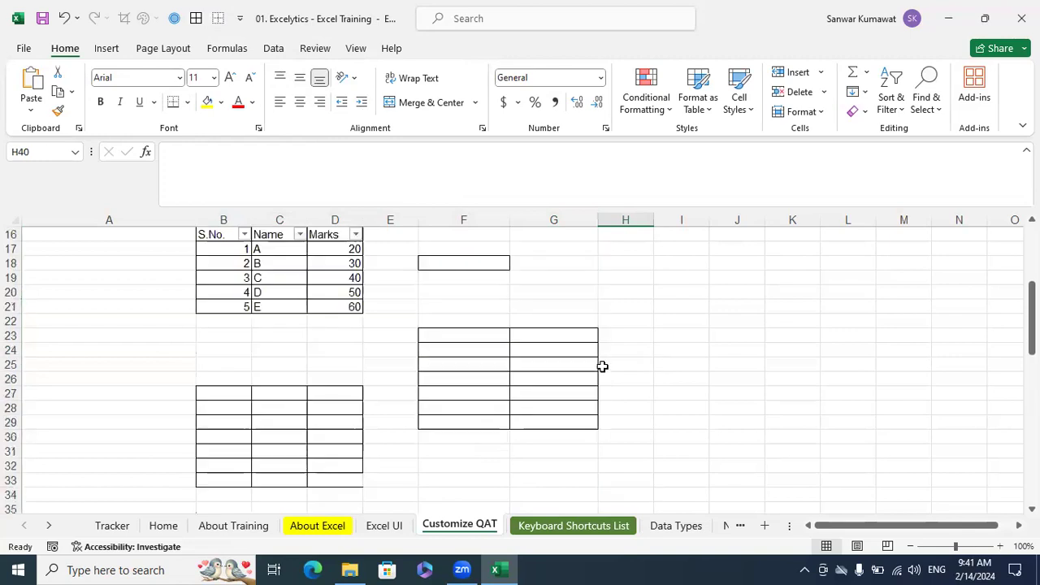
{"action": "left_click_drag", "start_coordinate": [220, 320], "coordinate": [337, 325]}
{"action": "key", "text": "ctrl+shift+l"}
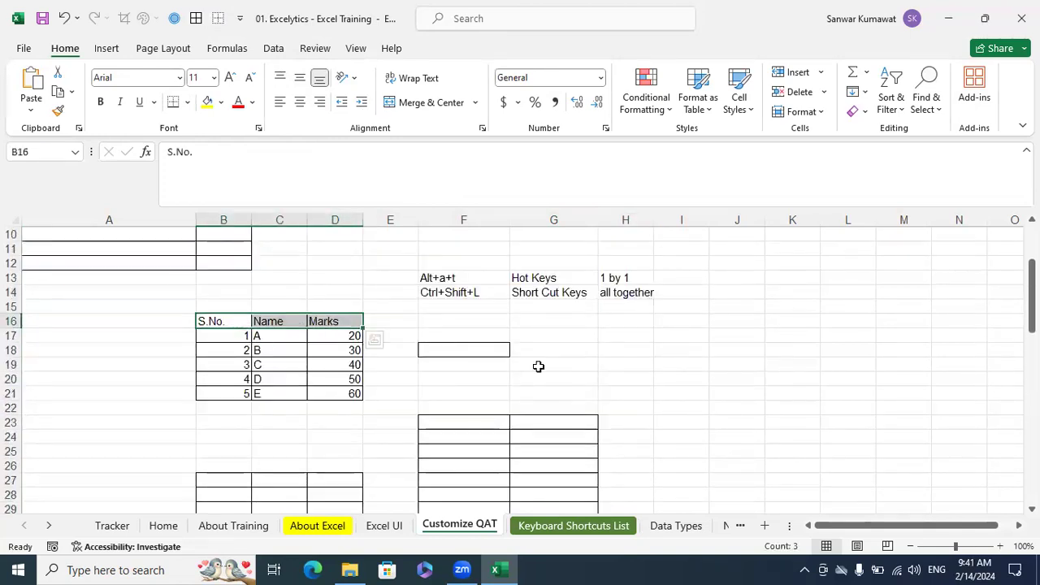
{"action": "left_click", "coordinate": [576, 351]}
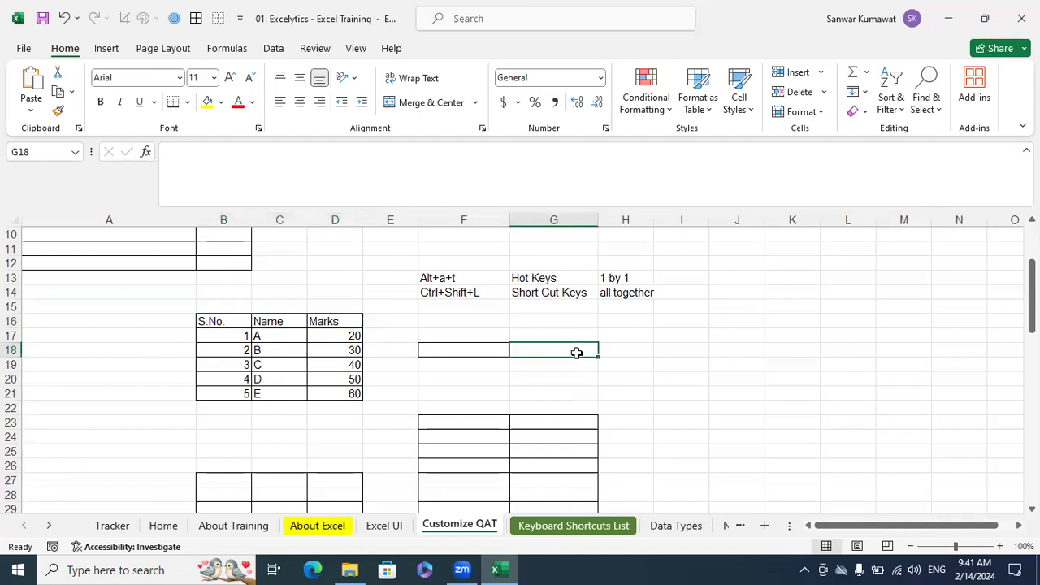
Review the filter shortcut notes in F13 and F14, and toggle the filter on header row B16:D16 on and off
{"action": "left_click_drag", "start_coordinate": [218, 322], "coordinate": [332, 322]}
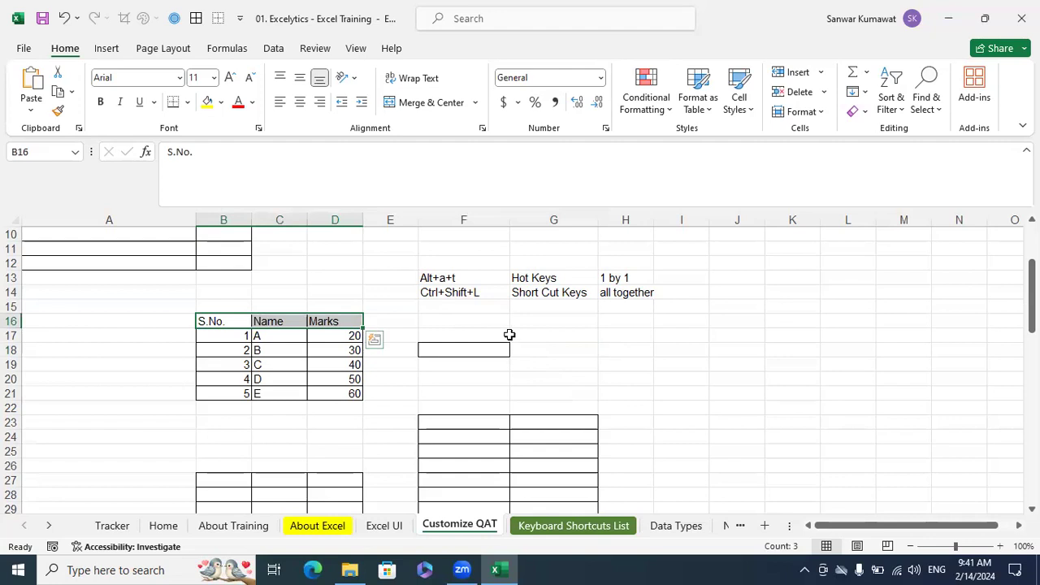
{"action": "left_click", "coordinate": [456, 280]}
{"action": "left_click", "coordinate": [452, 298]}
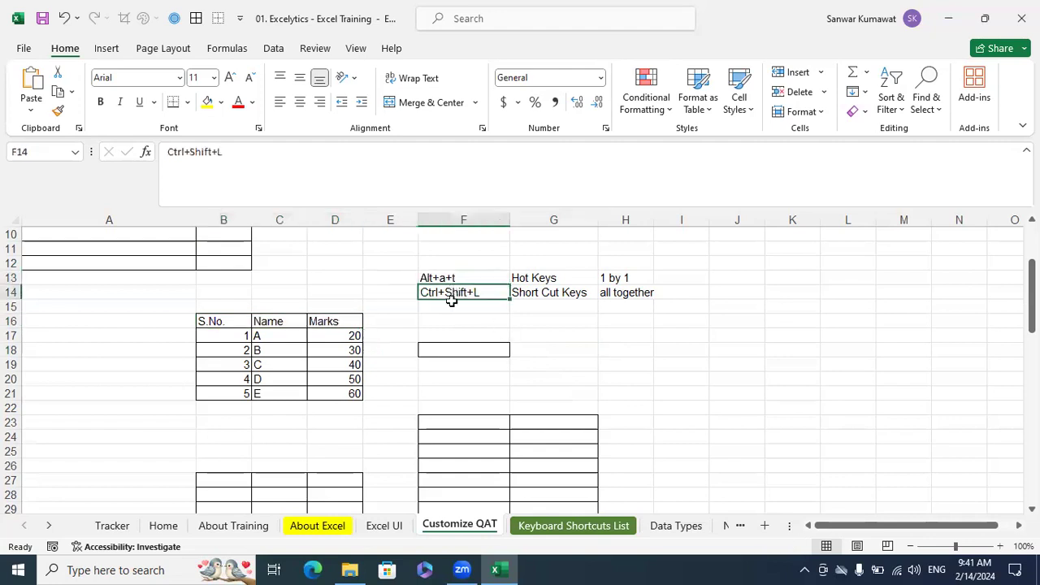
{"action": "left_click", "coordinate": [620, 349]}
{"action": "left_click_drag", "start_coordinate": [213, 321], "coordinate": [351, 321]}
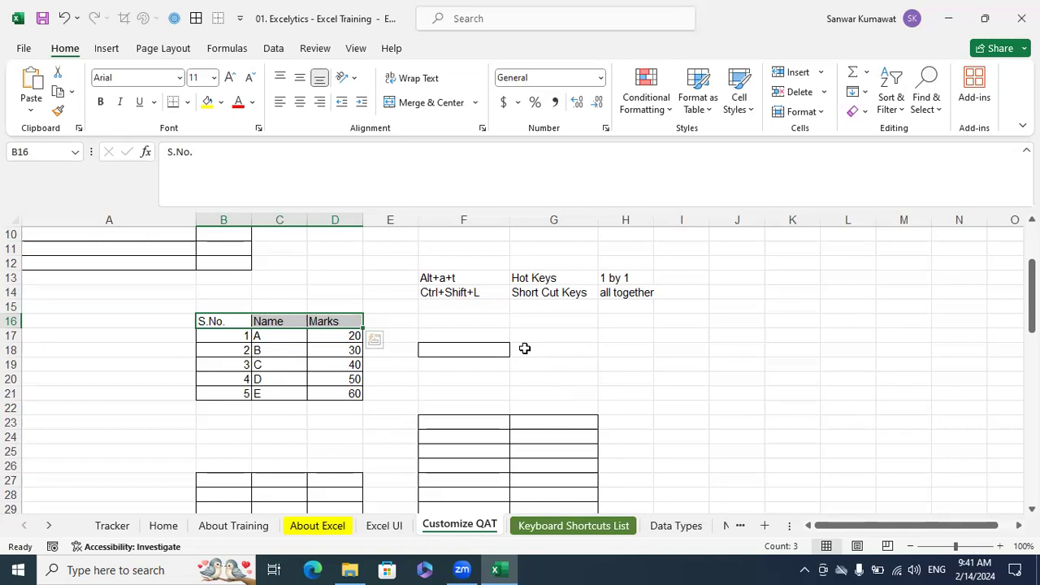
{"action": "key", "text": "ctrl+shift+l"}
{"action": "key", "text": "ctrl+shift+l"}
Practise the Filter hot keys on header row B16:D16 by switching the filter on, off and on again
{"action": "key", "text": "alt"}
{"action": "key", "text": "a"}
{"action": "key", "text": "t"}
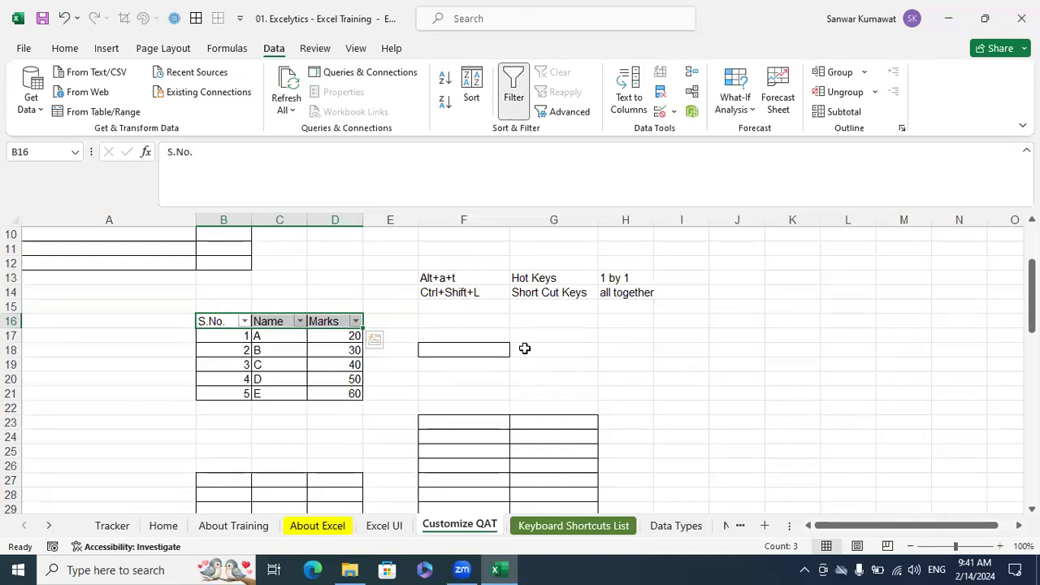
{"action": "key", "text": "alt"}
{"action": "key", "text": "a"}
{"action": "key", "text": "t"}
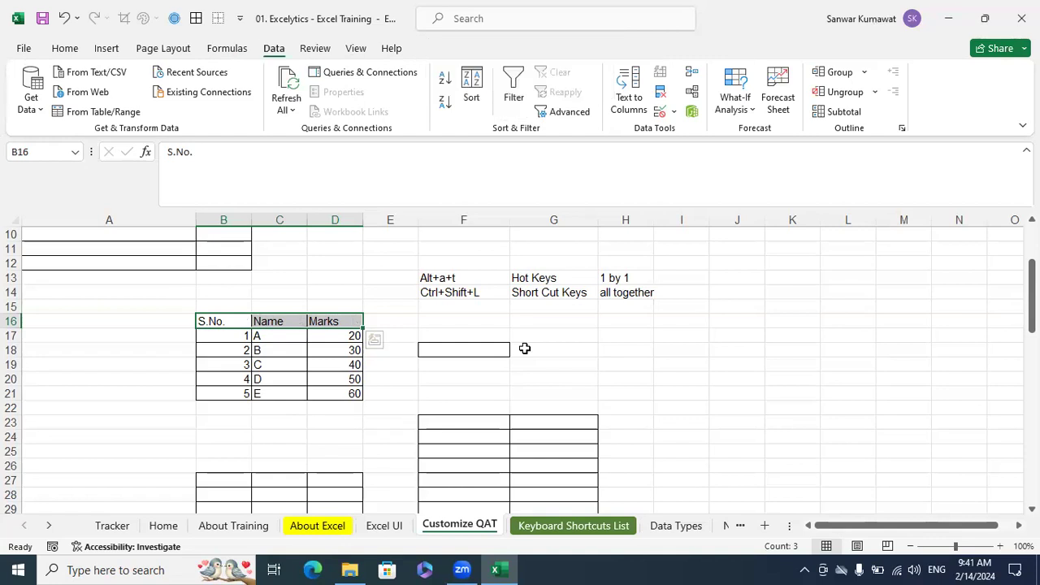
{"action": "key", "text": "alt"}
{"action": "key", "text": "a"}
{"action": "key", "text": "t"}
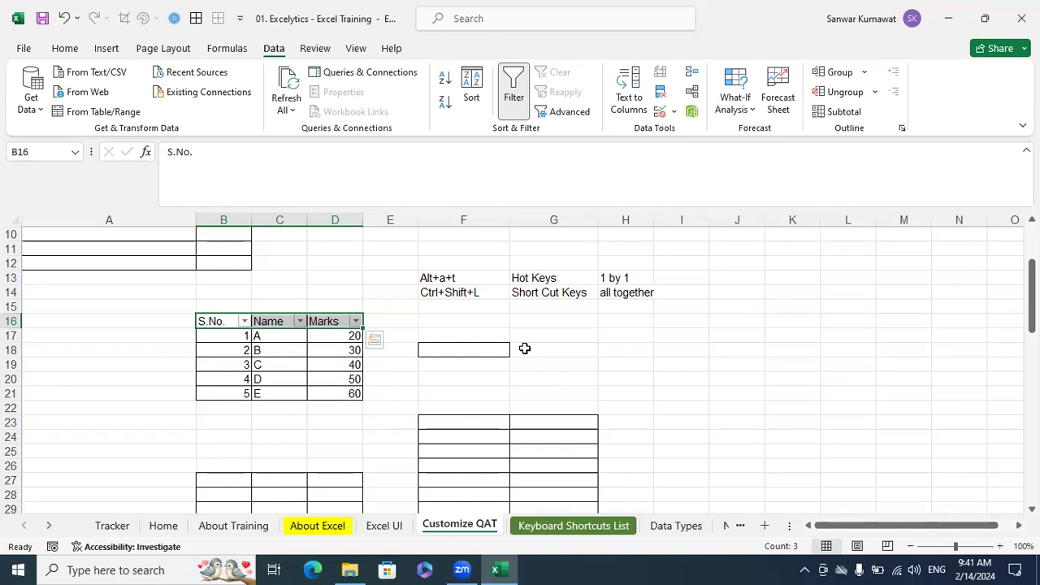
Reselect the header row B16:D16 and toggle its filter off and on once more
{"action": "left_click", "coordinate": [525, 348]}
{"action": "left_click_drag", "start_coordinate": [215, 321], "coordinate": [345, 321]}
{"action": "key", "text": "alt+a"}
{"action": "key", "text": "t"}
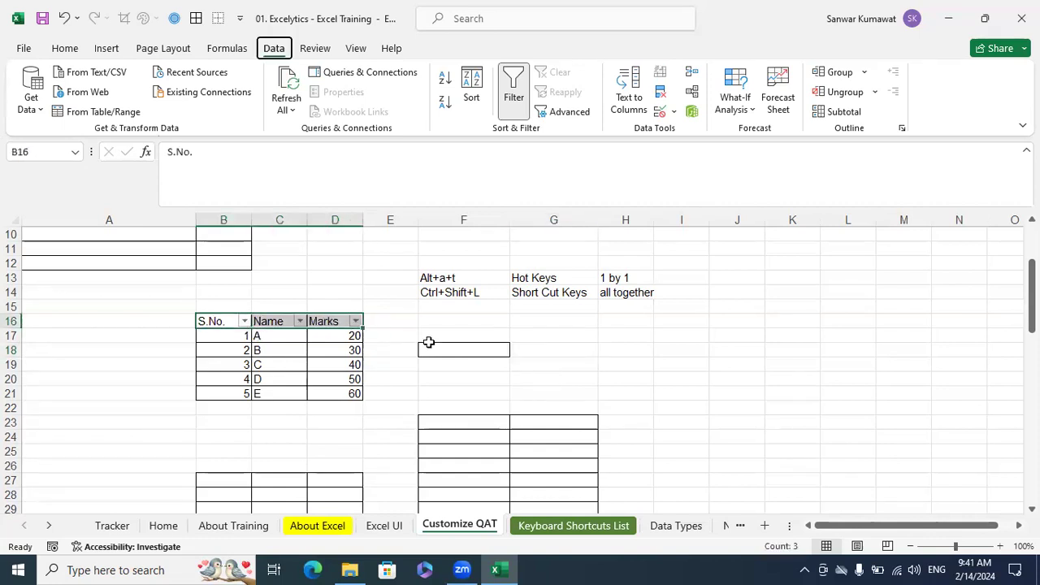
{"action": "key", "text": "alt+a"}
{"action": "key", "text": "t"}
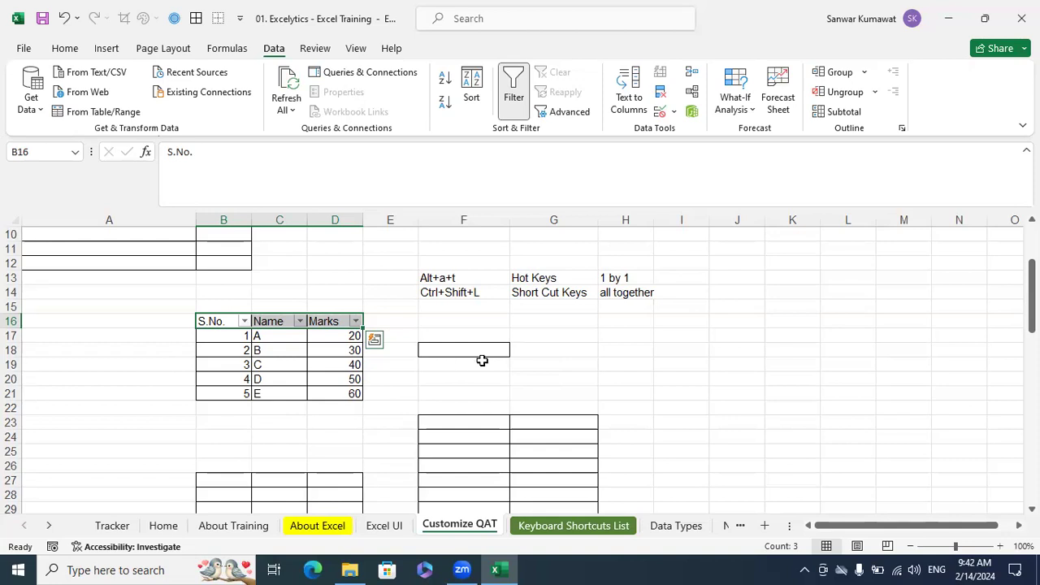
Reselect the header cells B16:D16 and remove the filter from them
{"action": "left_click", "coordinate": [540, 335]}
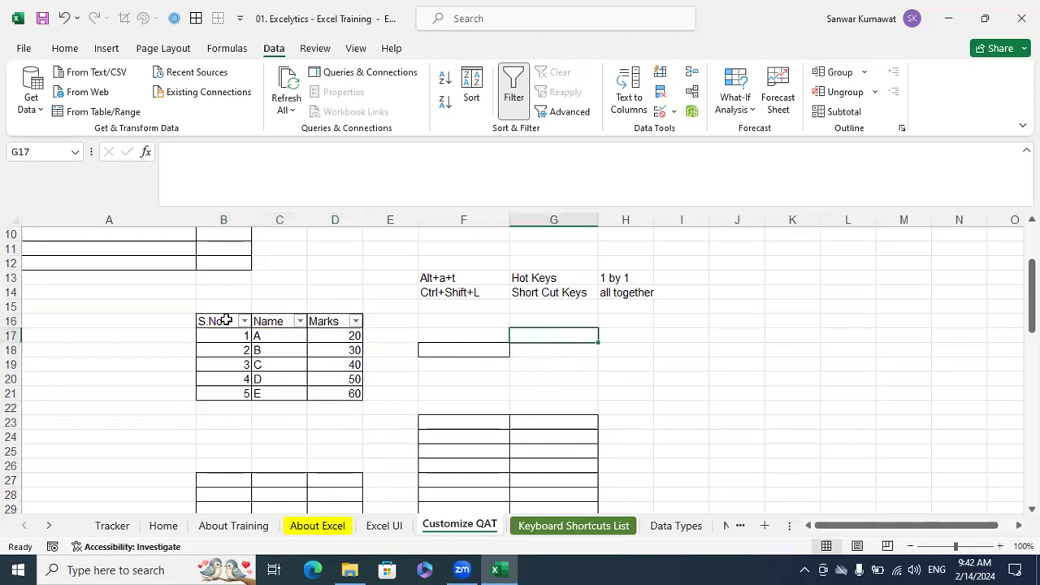
{"action": "left_click_drag", "start_coordinate": [226, 321], "coordinate": [332, 322]}
{"action": "key", "text": "ctrl+shift+l"}
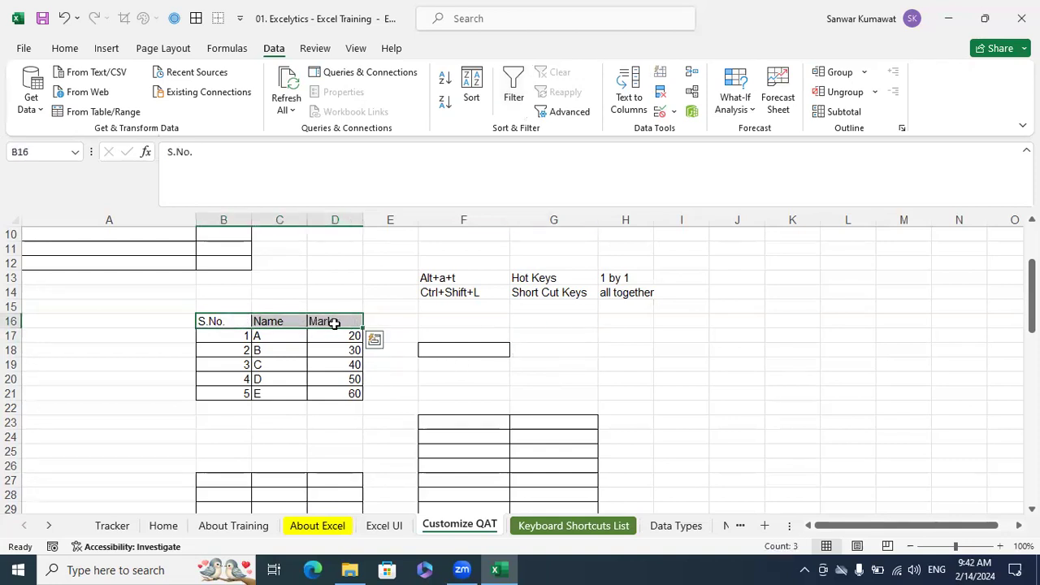
Apply the filter to header row B16:D16 with the Filter hot-key sequence, and remove it the same way
{"action": "key", "text": "alt"}
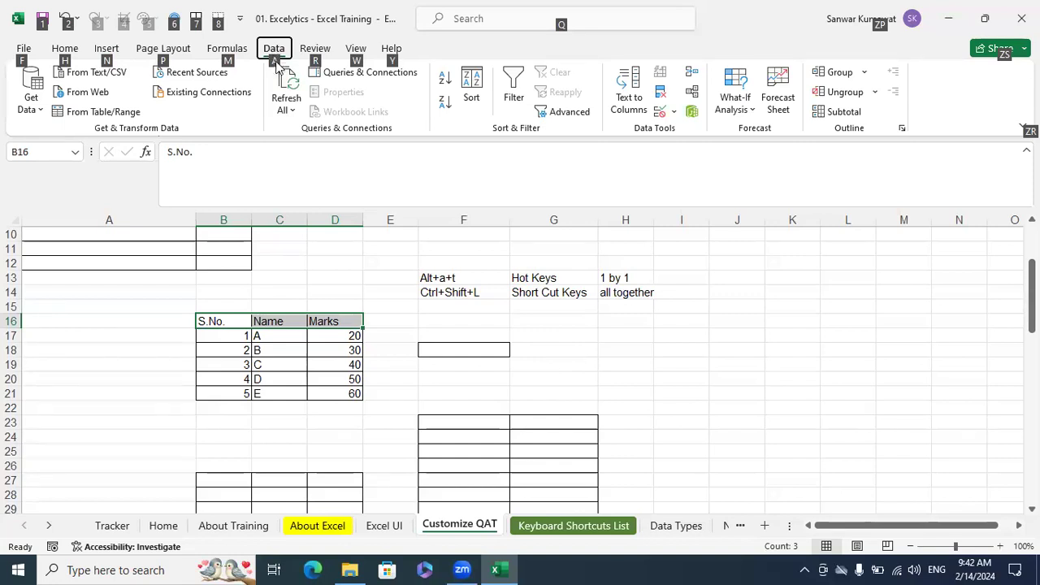
{"action": "key", "text": "a"}
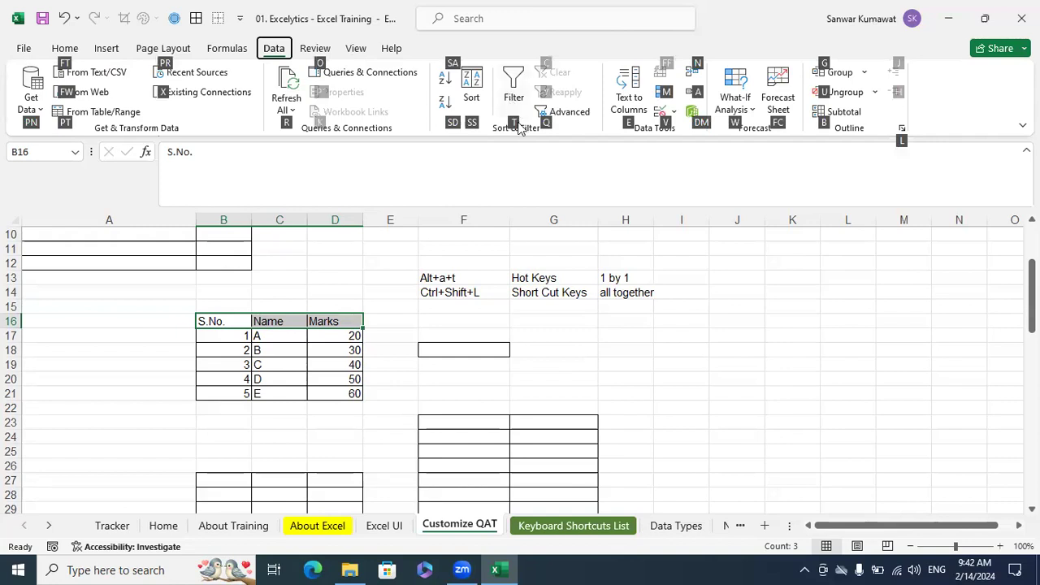
{"action": "key", "text": "t"}
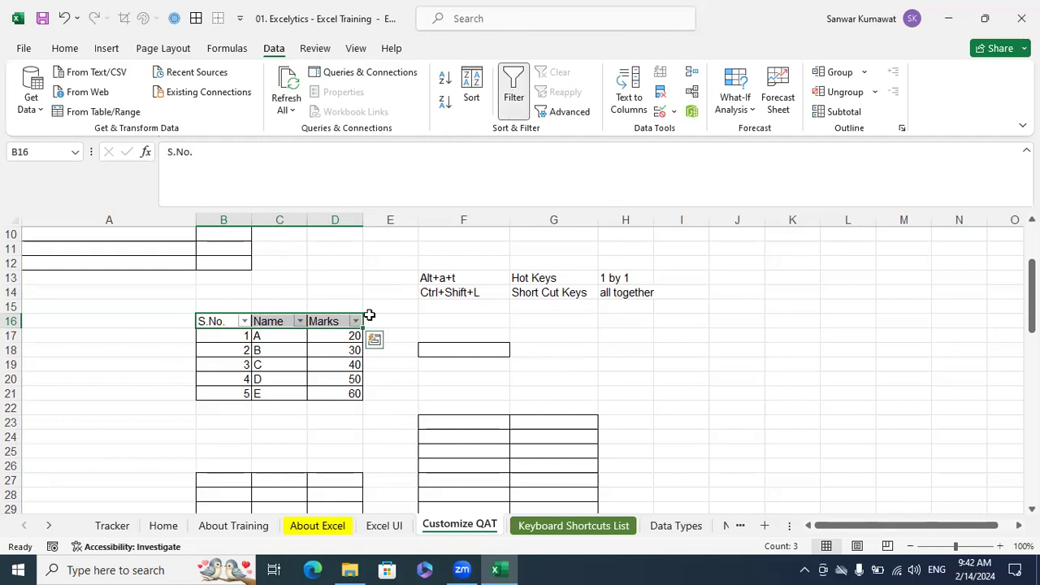
{"action": "key", "text": "alt"}
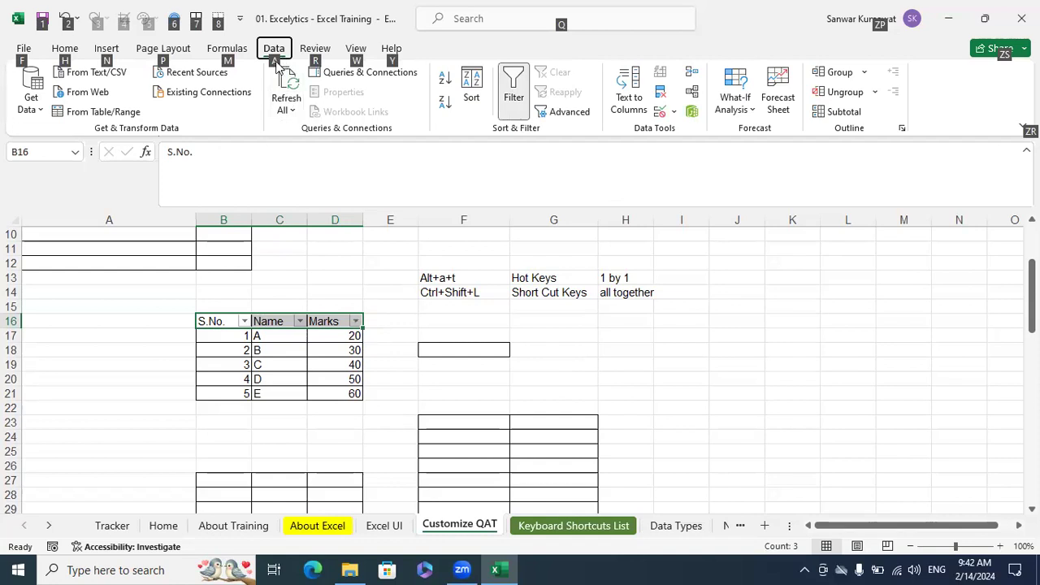
{"action": "key", "text": "a"}
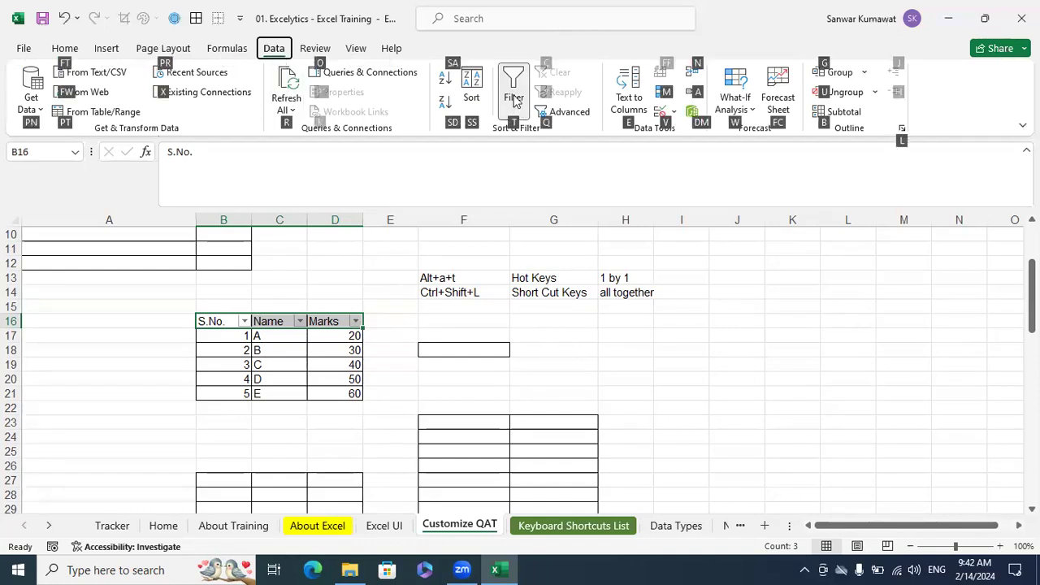
{"action": "key", "text": "t"}
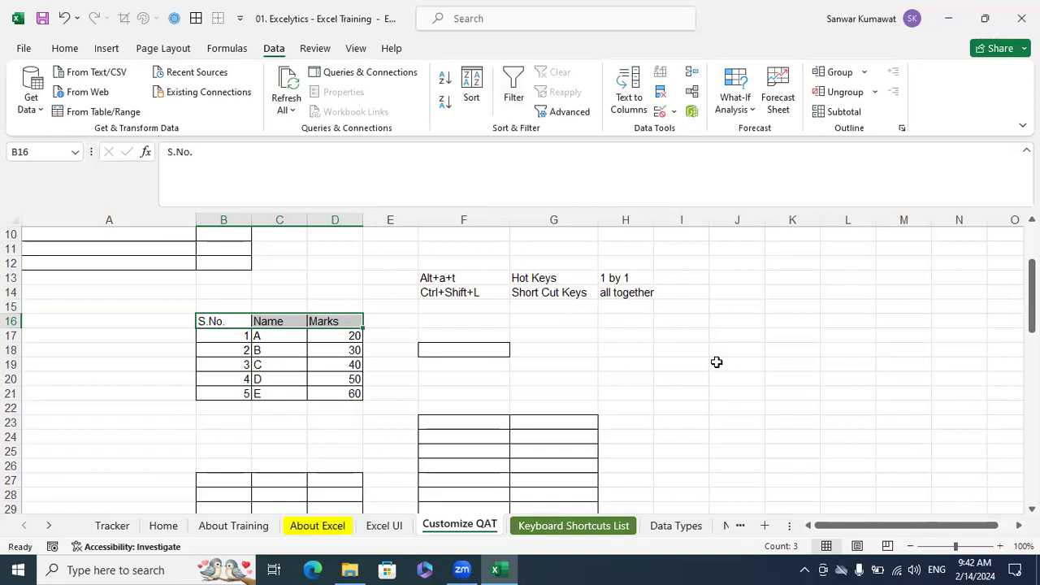
Check the shortcut note in F14, select headers B16:D16, and toggle their filter on and off with that shortcut
{"action": "left_click", "coordinate": [606, 376]}
{"action": "left_click", "coordinate": [465, 291]}
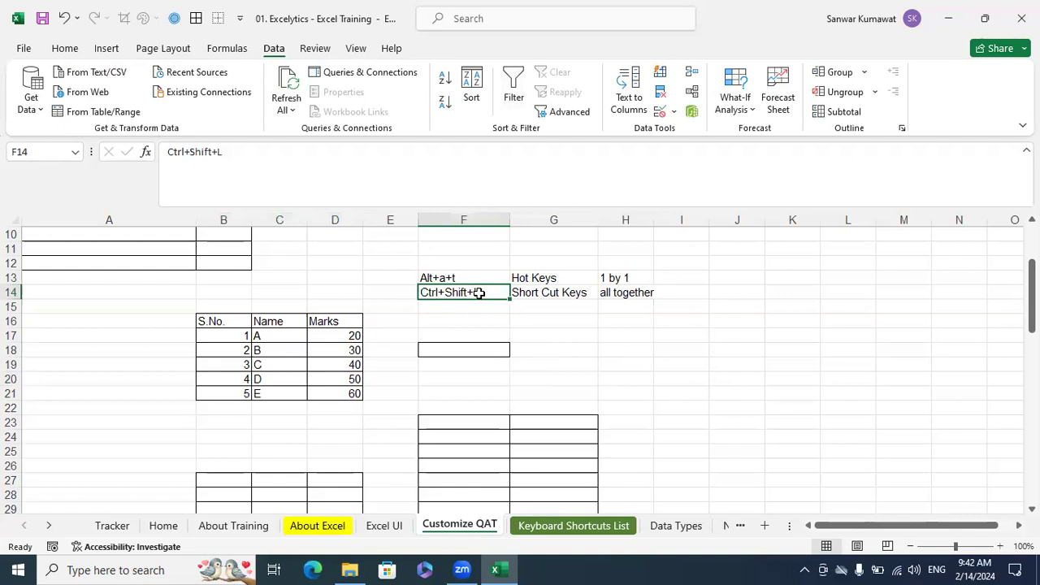
{"action": "left_click_drag", "start_coordinate": [231, 321], "coordinate": [322, 323]}
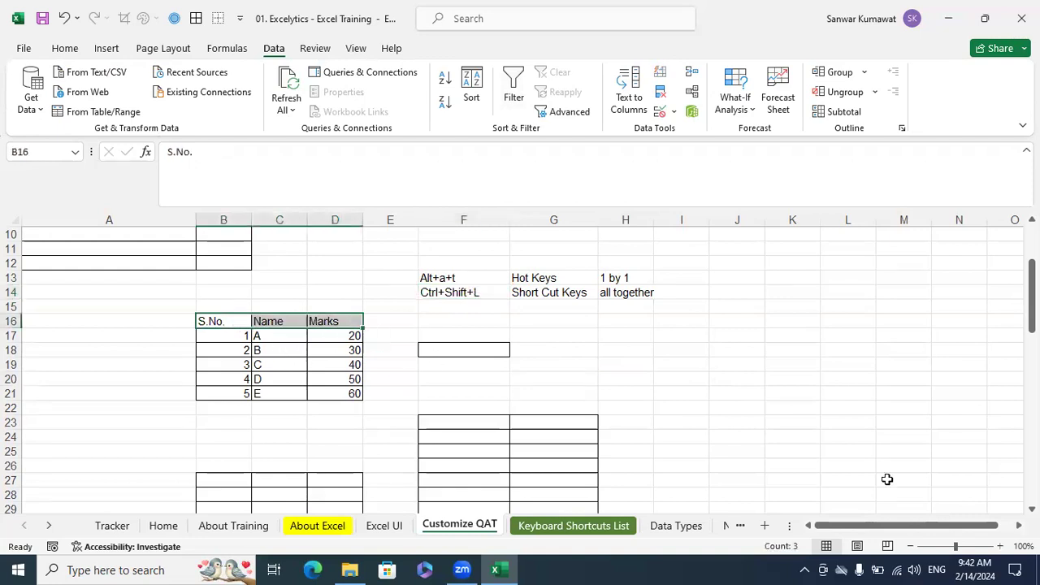
{"action": "key", "text": "ctrl+shift+l"}
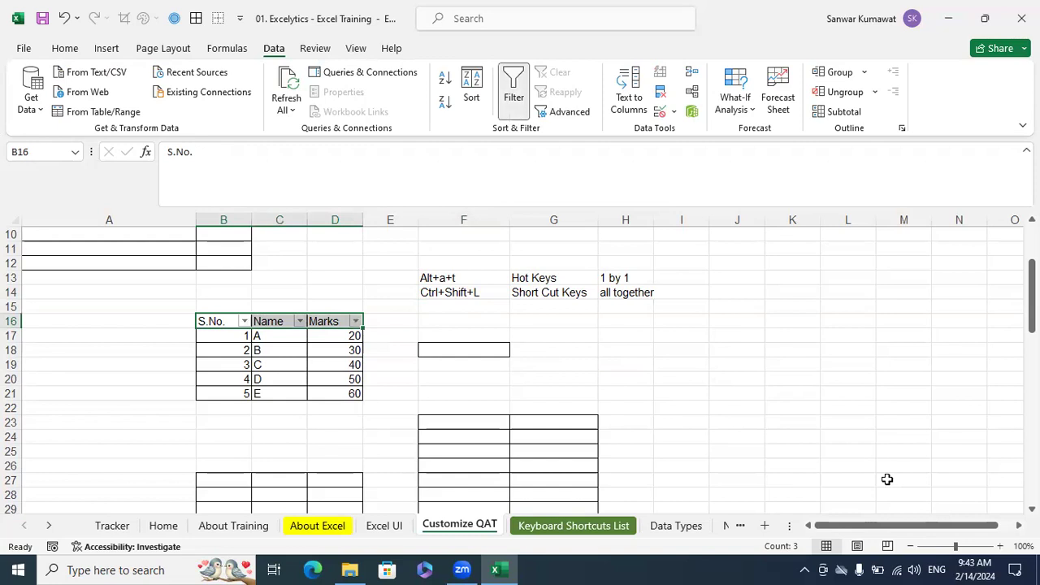
{"action": "key", "text": "ctrl+shift+l"}
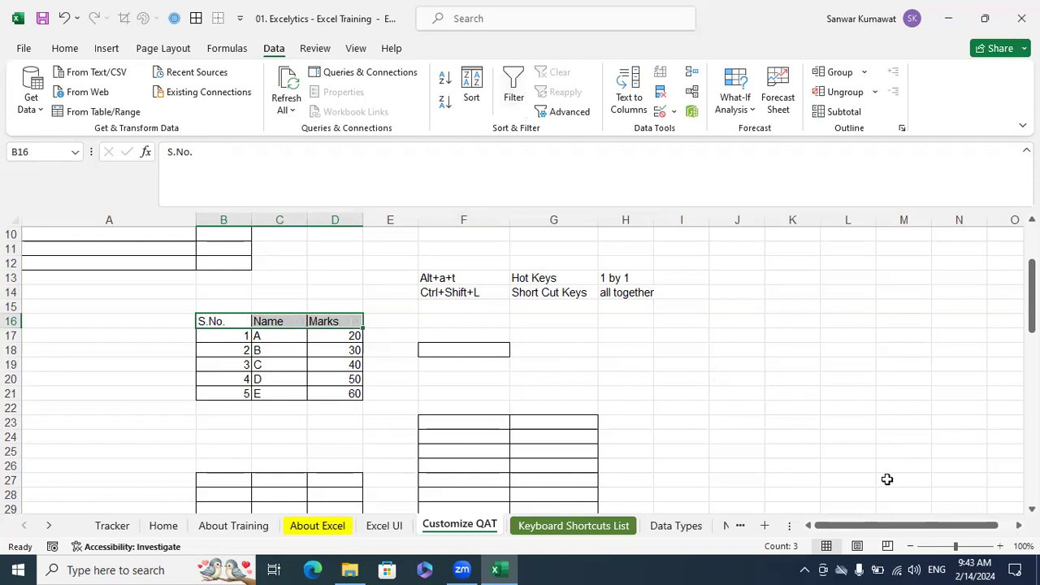
Turn on the filter for the S.No., Name and Marks table starting from cell B16 only
{"action": "left_click", "coordinate": [233, 323]}
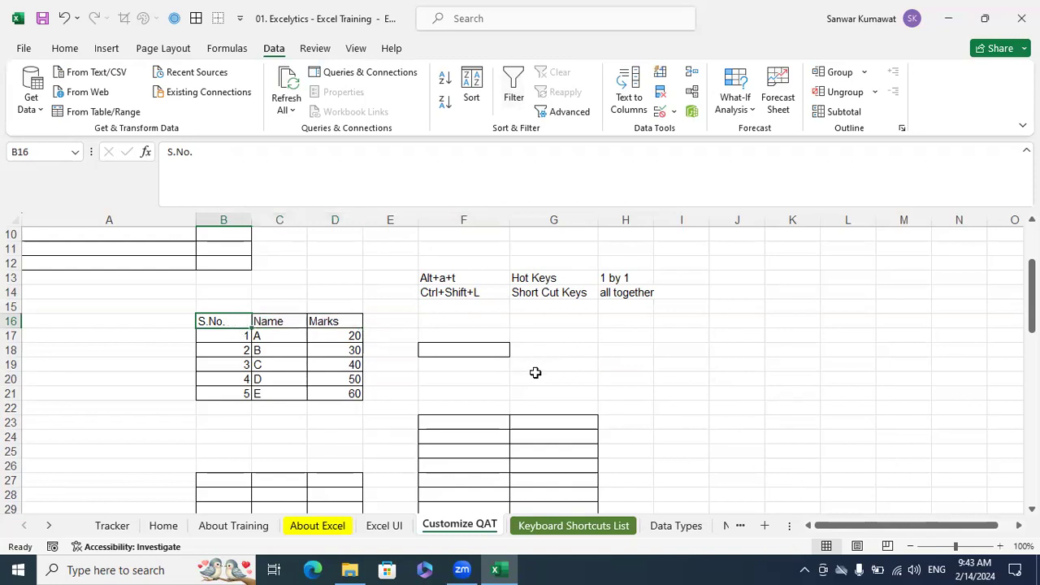
{"action": "key", "text": "alt"}
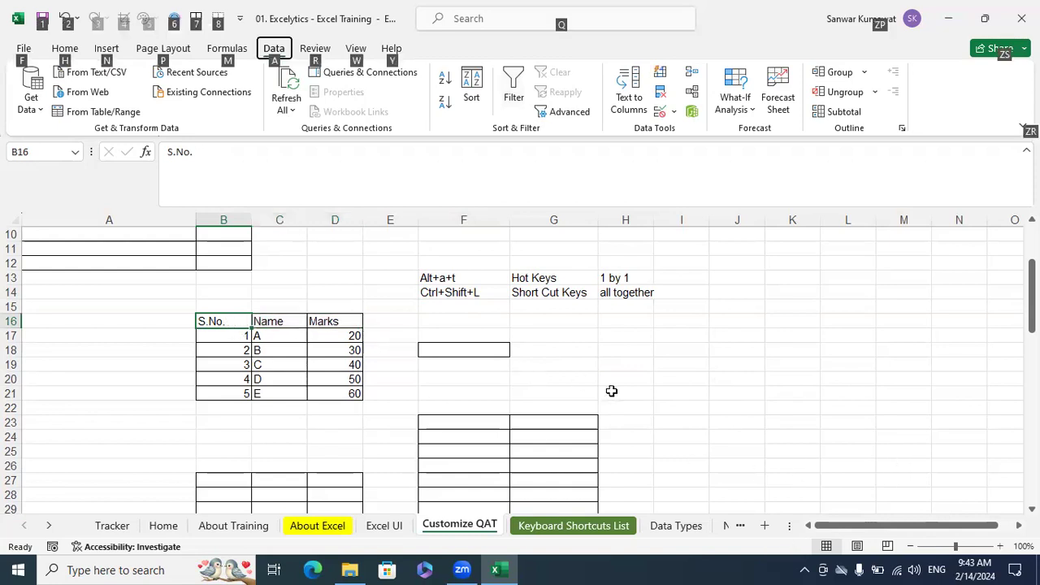
{"action": "key", "text": "a"}
{"action": "key", "text": "t"}
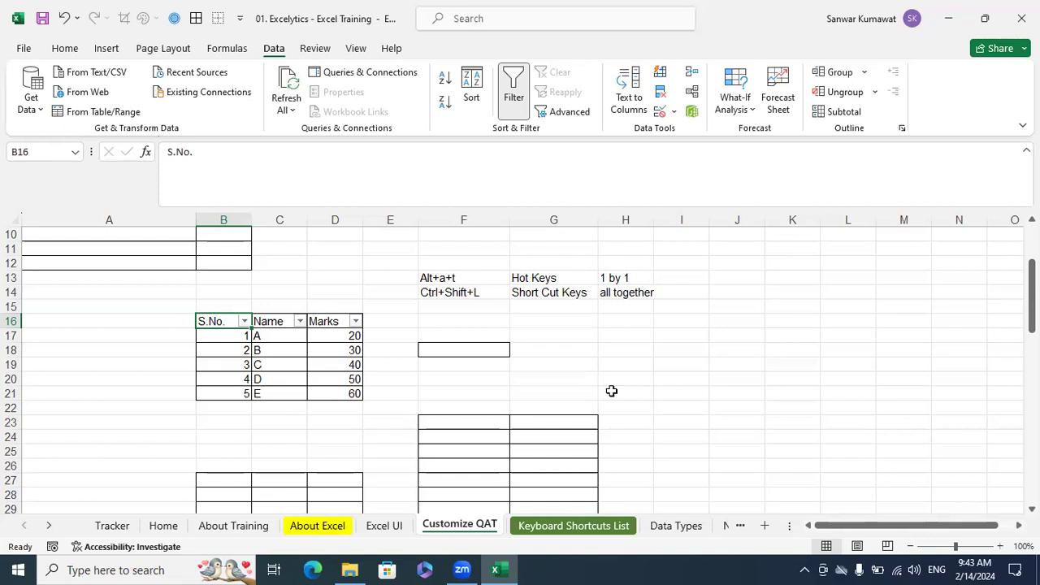
With cell F14 active, remove the marks table's filter and apply a filter to the notes range F13:H13
{"action": "left_click", "coordinate": [450, 294]}
{"action": "key", "text": "ctrl+shift+l"}
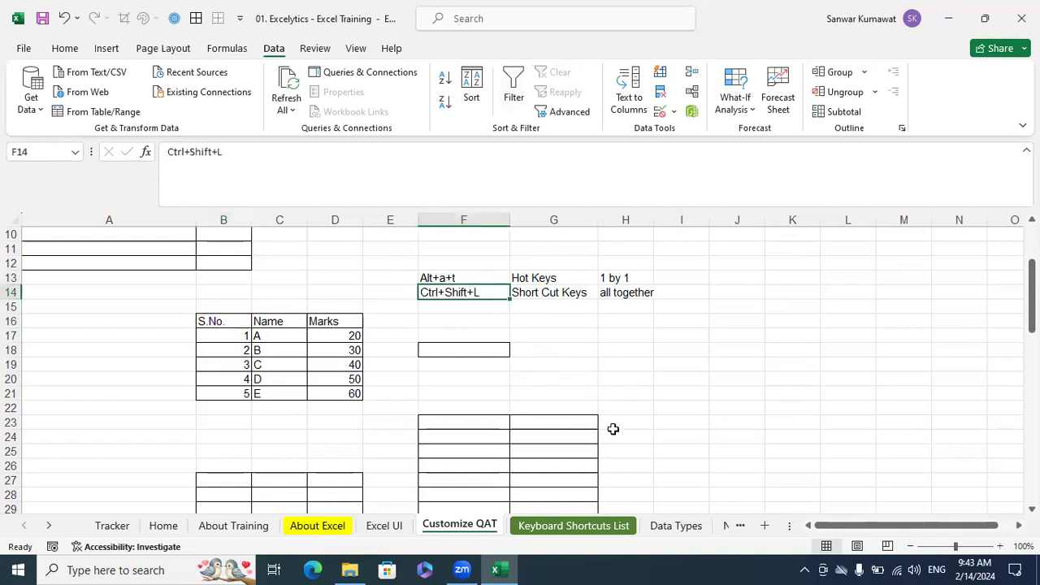
{"action": "key", "text": "ctrl+shift+l"}
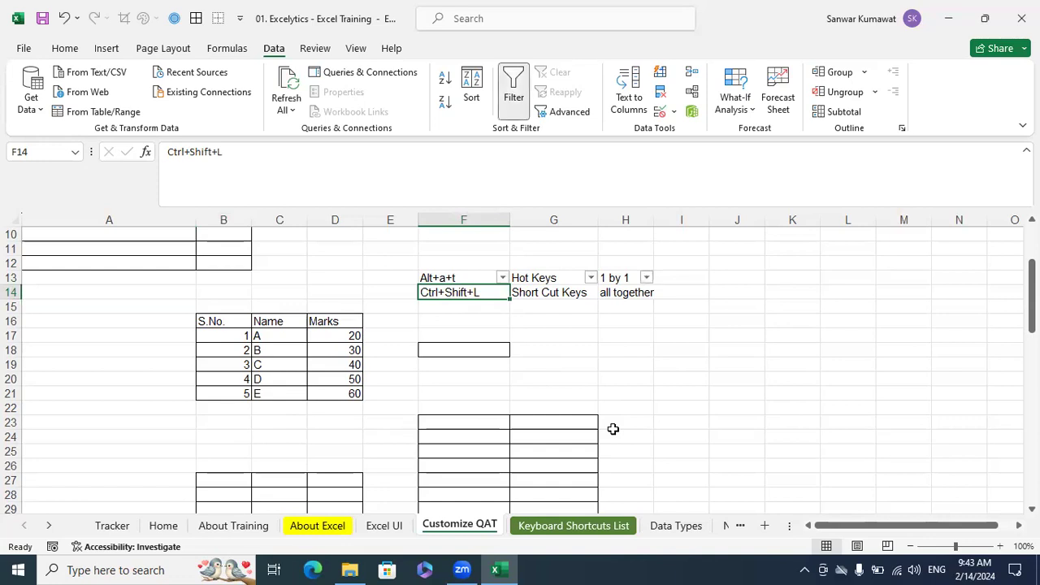
Select headers B16:D16, clear the filter from the notes, and toggle the filter repeatedly until it is off
{"action": "left_click_drag", "start_coordinate": [247, 321], "coordinate": [320, 321]}
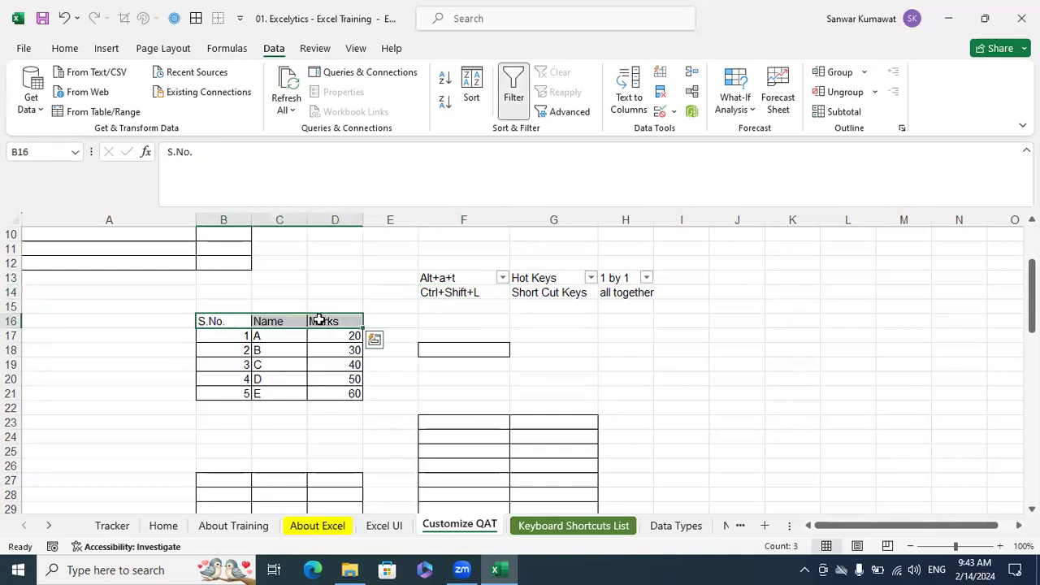
{"action": "key", "text": "ctrl+shift+l"}
{"action": "key", "text": "ctrl+shift+l"}
{"action": "key", "text": "ctrl+shift+l"}
{"action": "key", "text": "ctrl+shift+l"}
{"action": "key", "text": "ctrl+shift+l"}
{"action": "key", "text": "ctrl+shift+l"}
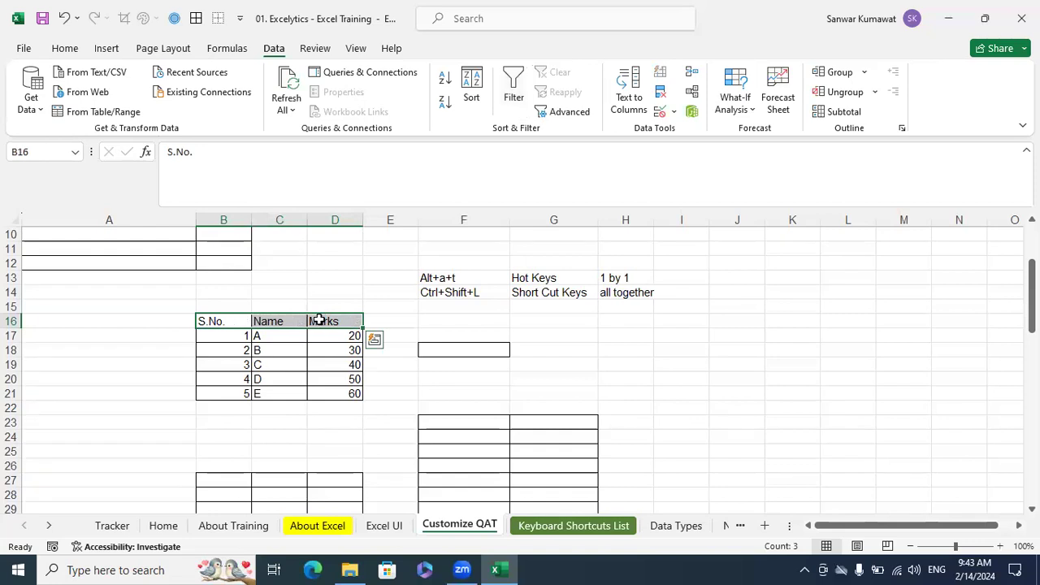
{"action": "key", "text": "ctrl+shift+l"}
{"action": "key", "text": "ctrl+shift+l"}
{"action": "key", "text": "ctrl+shift+l"}
{"action": "key", "text": "ctrl+shift+l"}
{"action": "key", "text": "ctrl+shift+l"}
Apply the filter to the marks table from header cell B16 using the Filter hot-key sequence
{"action": "left_click", "coordinate": [233, 321]}
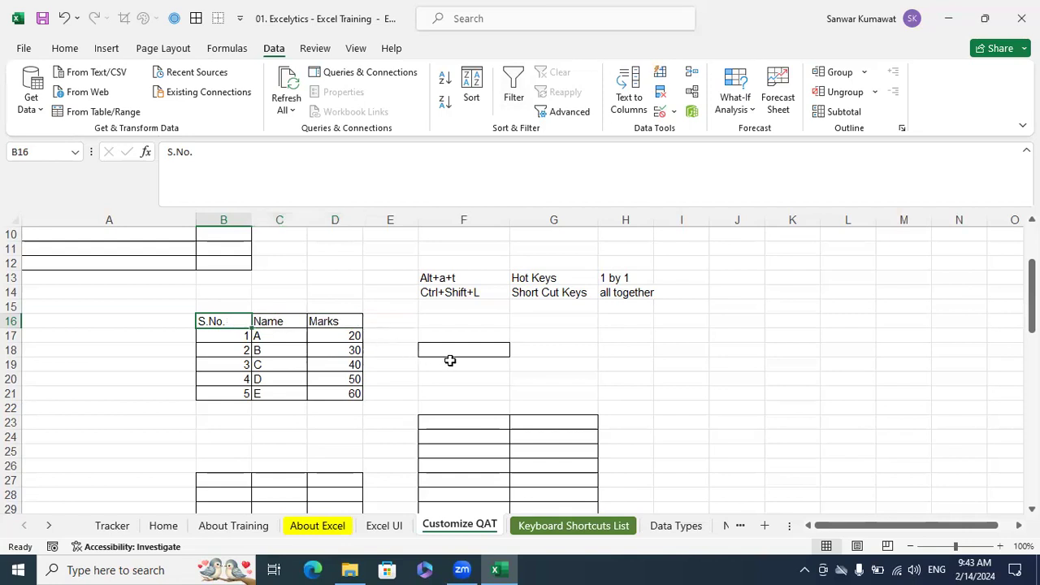
{"action": "key", "text": "alt"}
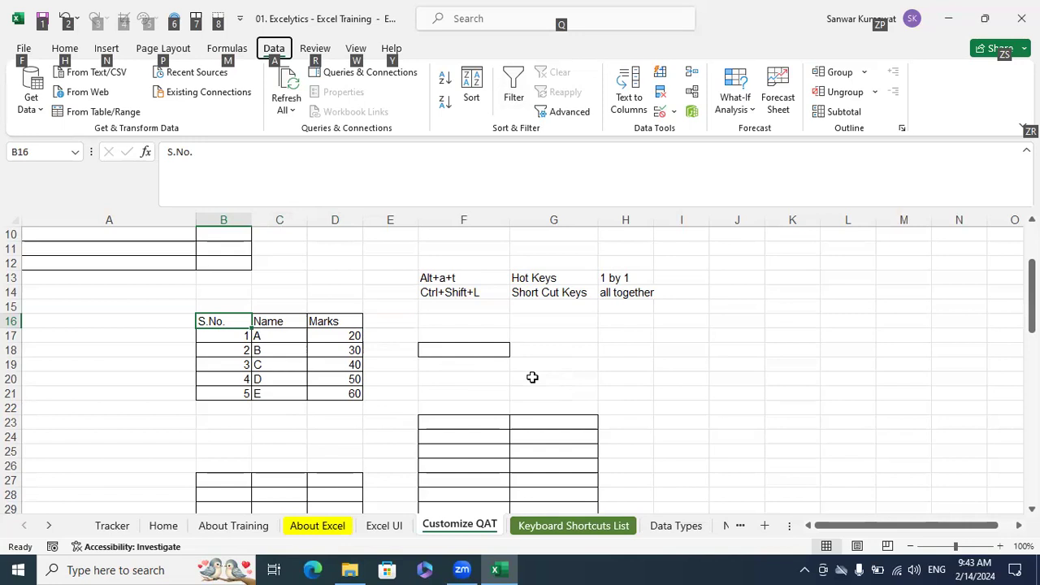
{"action": "key", "text": "a"}
{"action": "key", "text": "t"}
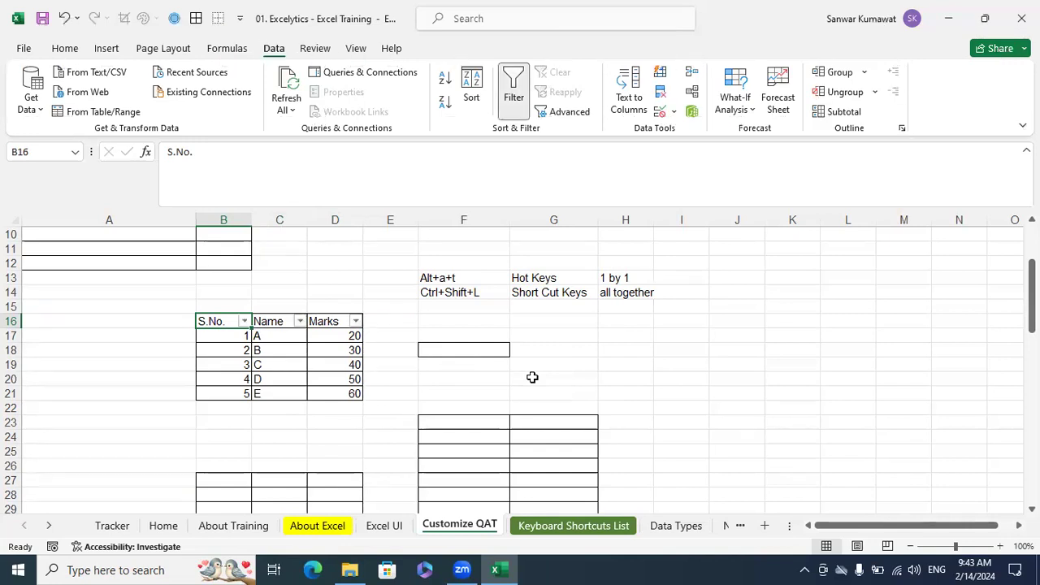
Review the notes comparing hot keys and shortcut keys in F13:H14, and check the Filter command's shortcut hint
{"action": "left_click", "coordinate": [556, 363]}
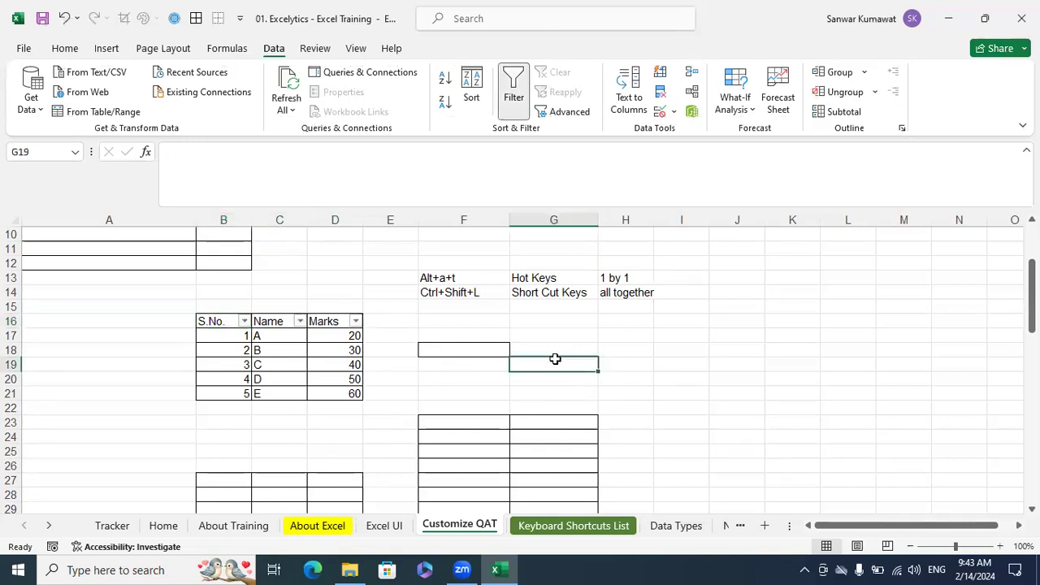
{"action": "left_click", "coordinate": [466, 295]}
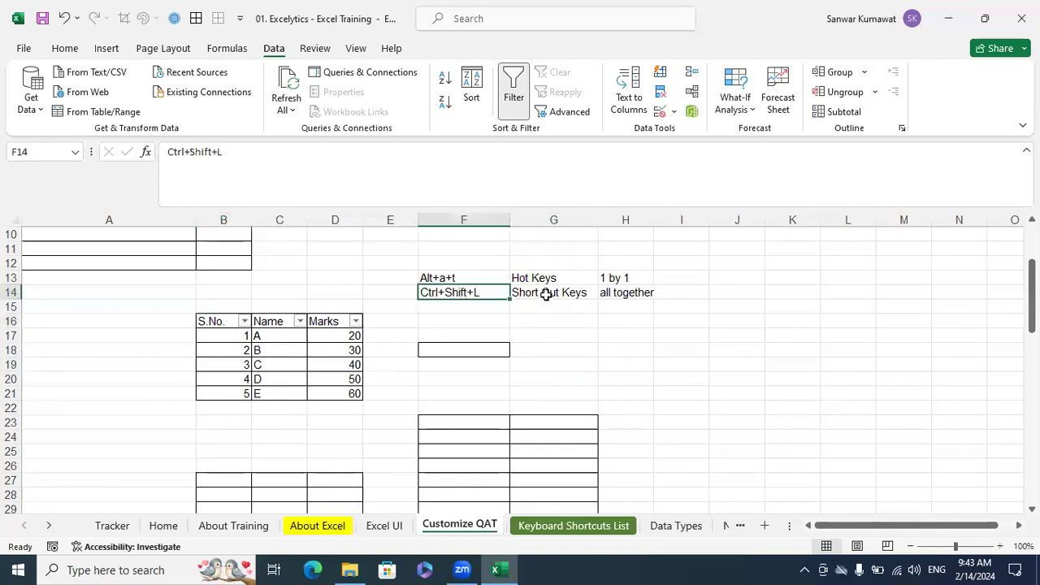
{"action": "left_click", "coordinate": [547, 295]}
{"action": "left_click", "coordinate": [560, 349]}
{"action": "left_click", "coordinate": [427, 278]}
{"action": "left_click", "coordinate": [534, 278]}
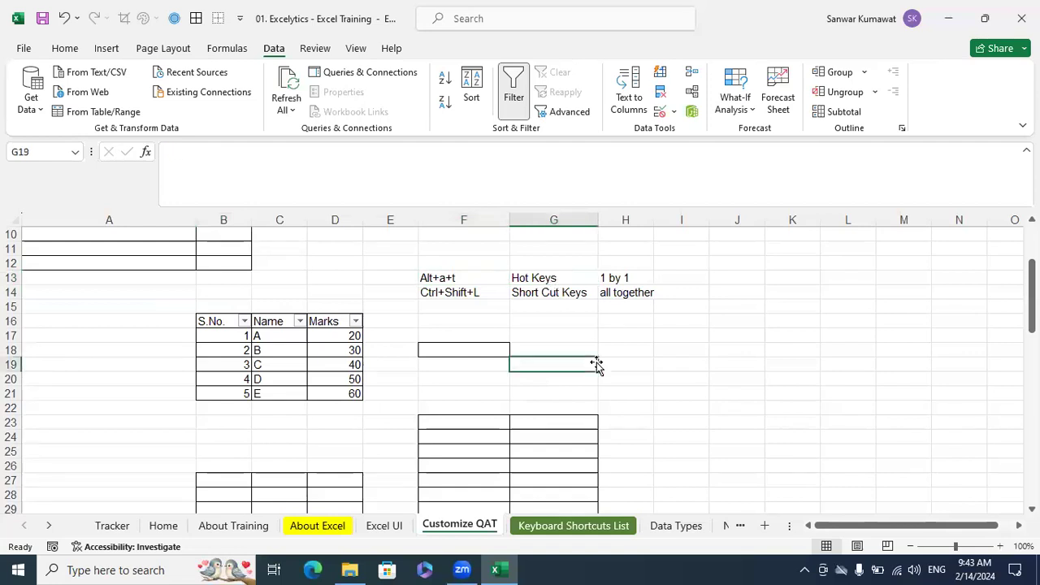
{"action": "left_click", "coordinate": [610, 281]}
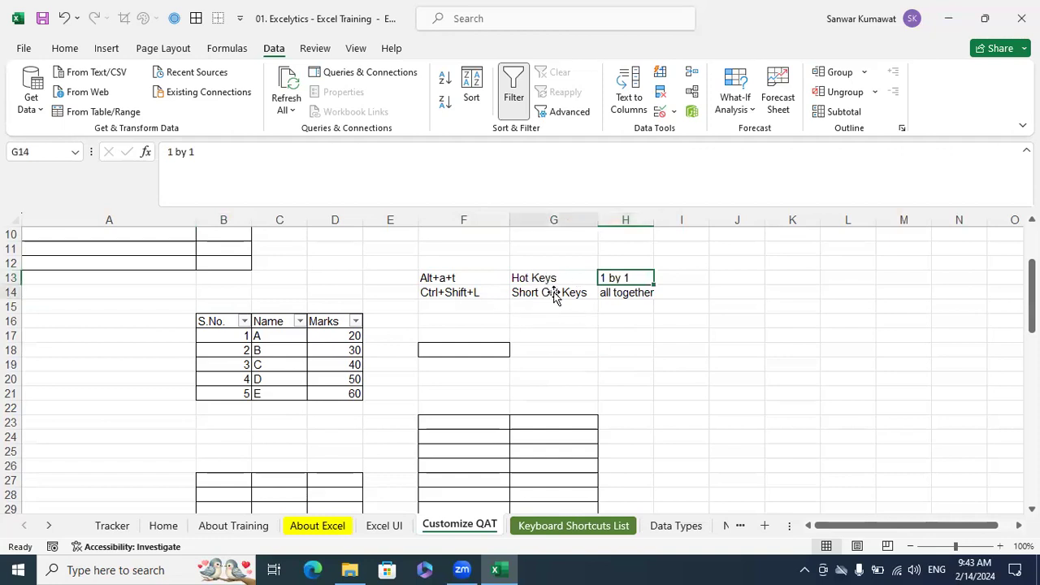
{"action": "left_click", "coordinate": [625, 293]}
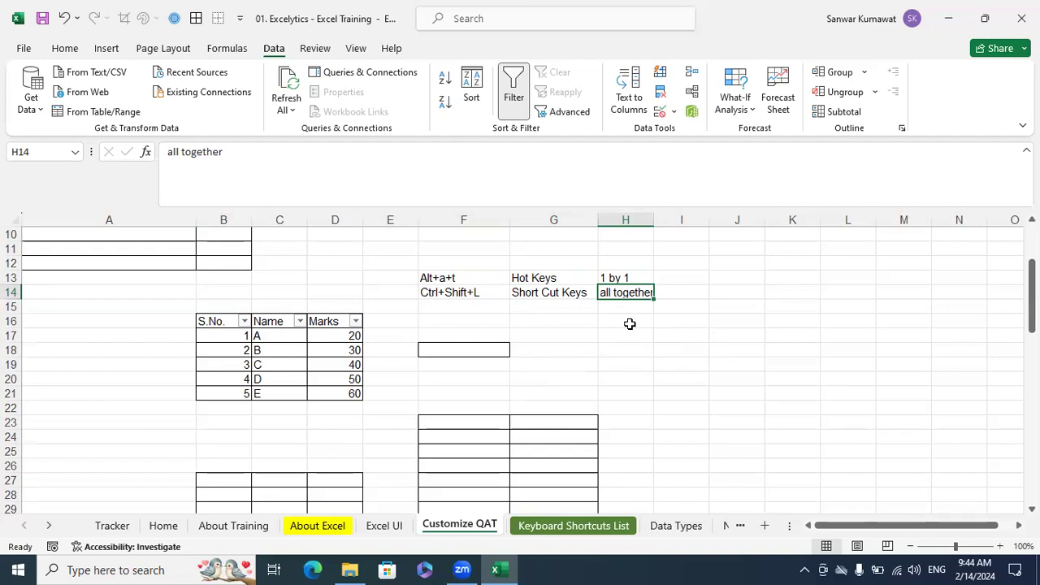
{"action": "left_click", "coordinate": [627, 322]}
{"action": "scroll", "coordinate": [699, 411], "scroll_direction": "up", "scroll_amount": 2}
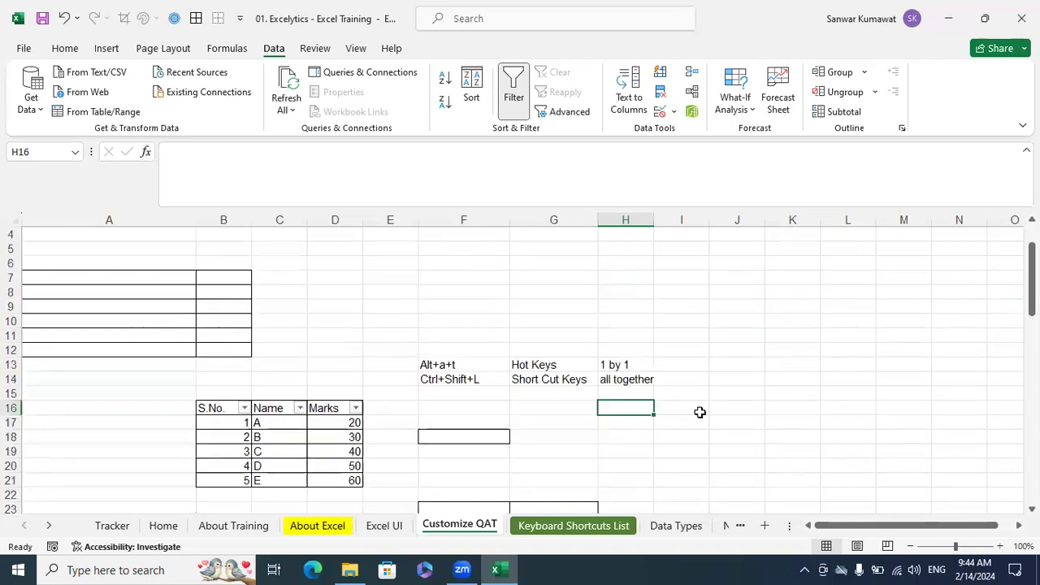
{"action": "scroll", "coordinate": [699, 412], "scroll_direction": "down", "scroll_amount": 4}
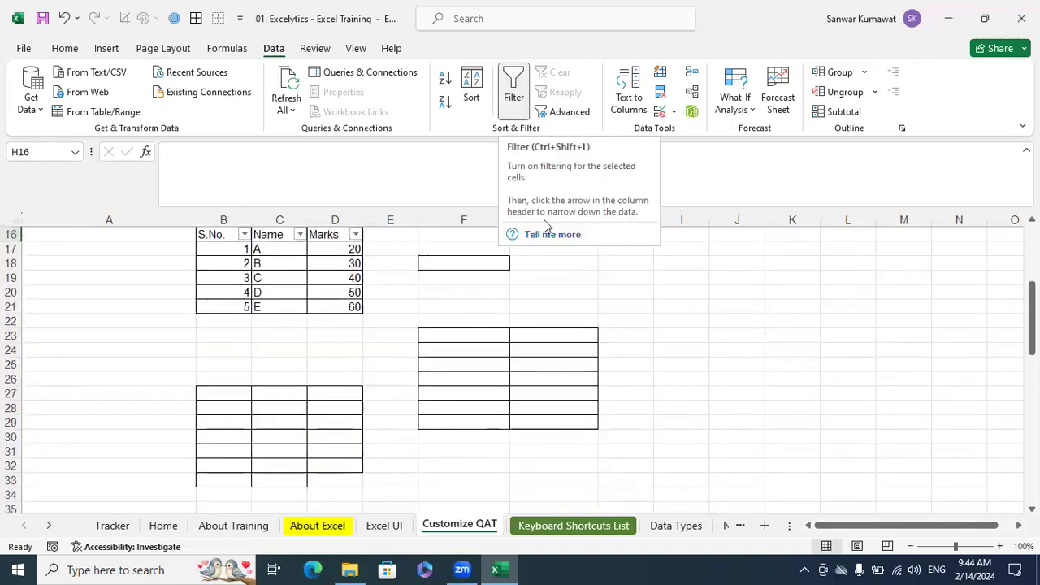
{"action": "left_click", "coordinate": [683, 302]}
{"action": "left_click", "coordinate": [406, 320]}
{"action": "left_click_drag", "start_coordinate": [441, 361], "coordinate": [650, 433]}
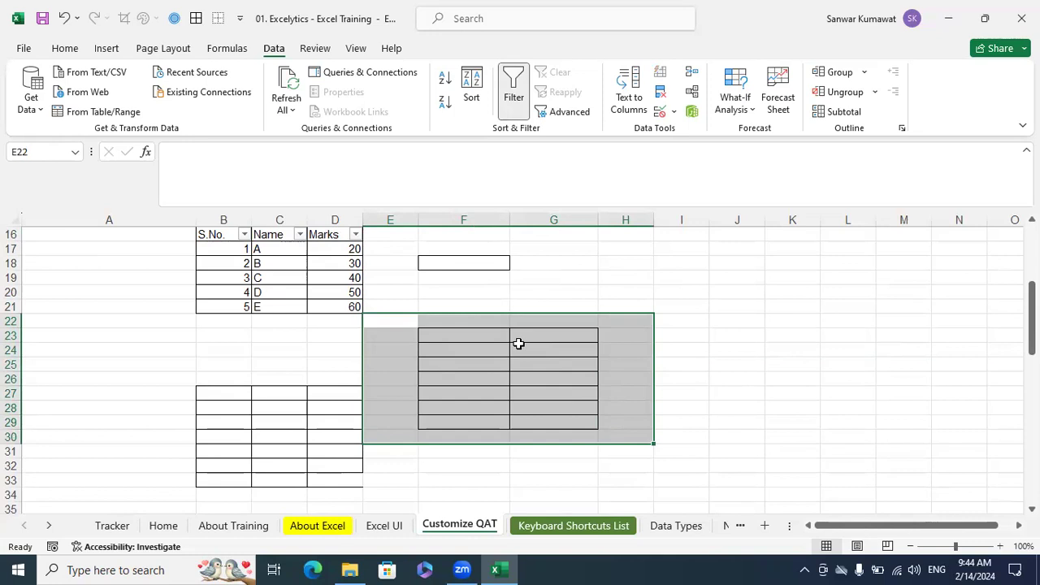
{"action": "left_click", "coordinate": [788, 367]}
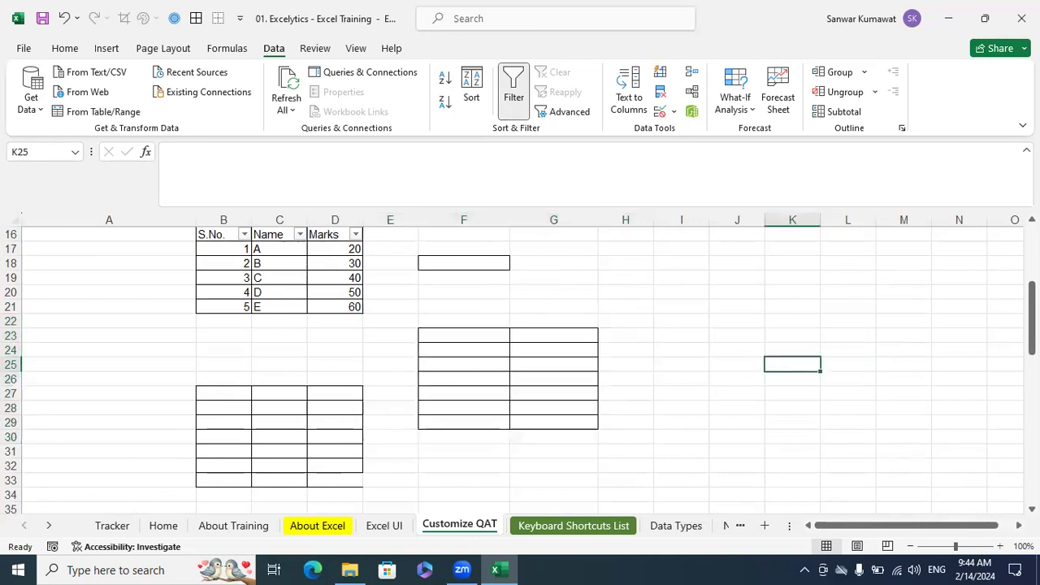
Apply All Borders to the empty range K18:N25 using the Borders hot-key sequence
{"action": "scroll", "coordinate": [685, 320], "scroll_direction": "right", "scroll_amount": 2}
{"action": "left_click_drag", "start_coordinate": [563, 260], "coordinate": [722, 364]}
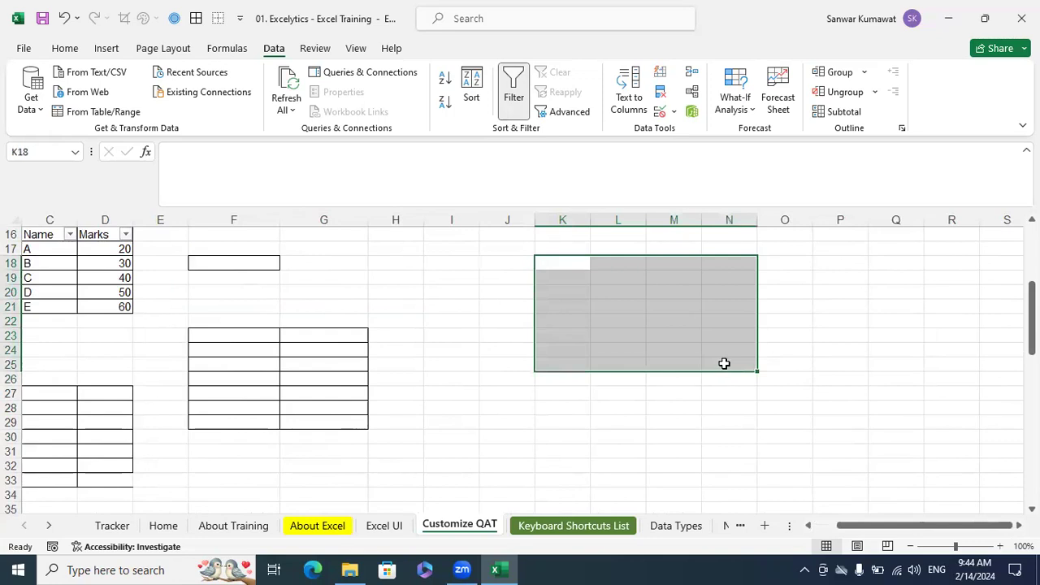
{"action": "key", "text": "alt"}
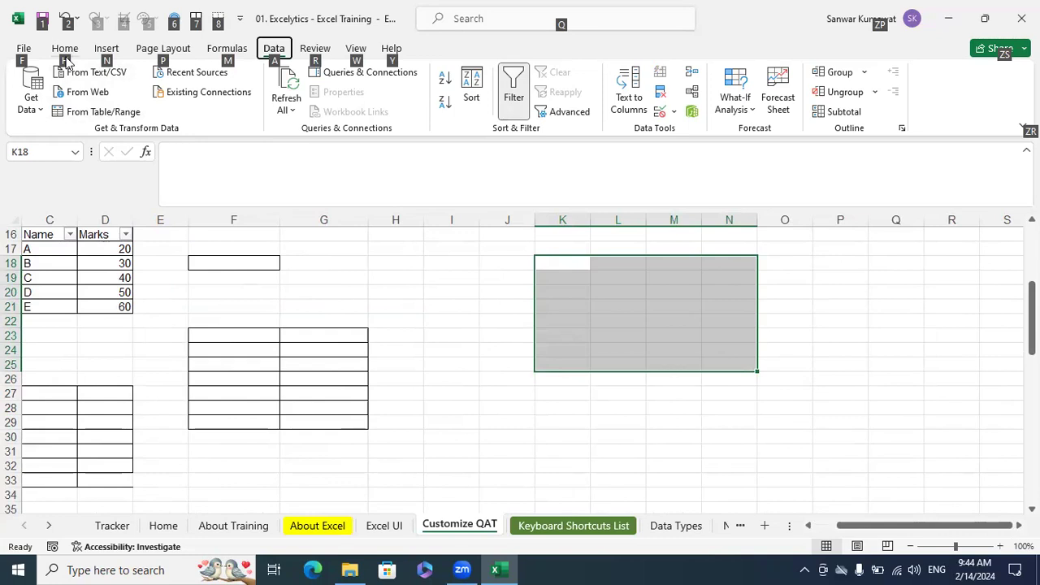
{"action": "key", "text": "h"}
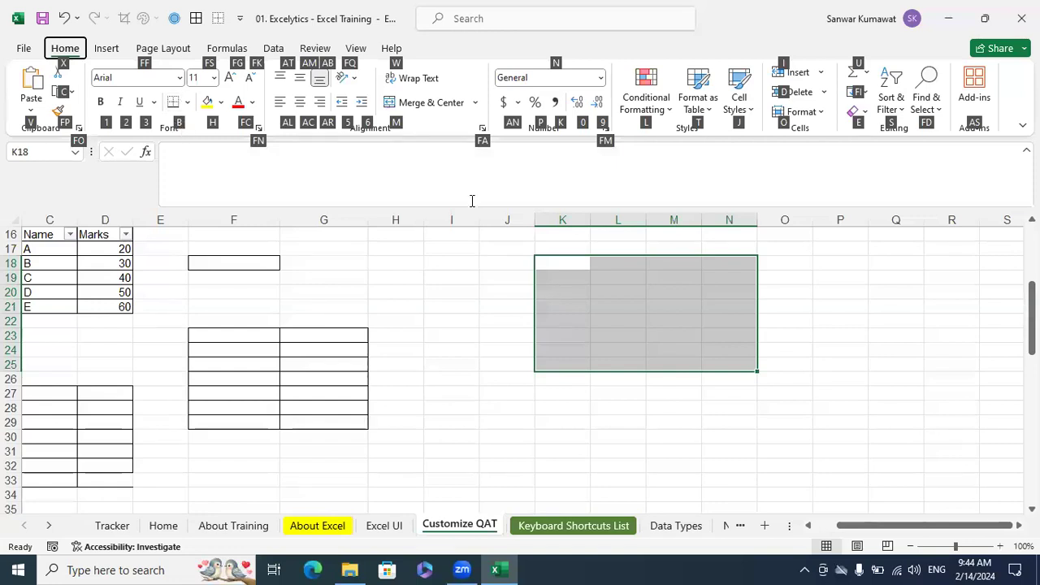
{"action": "key", "text": "b"}
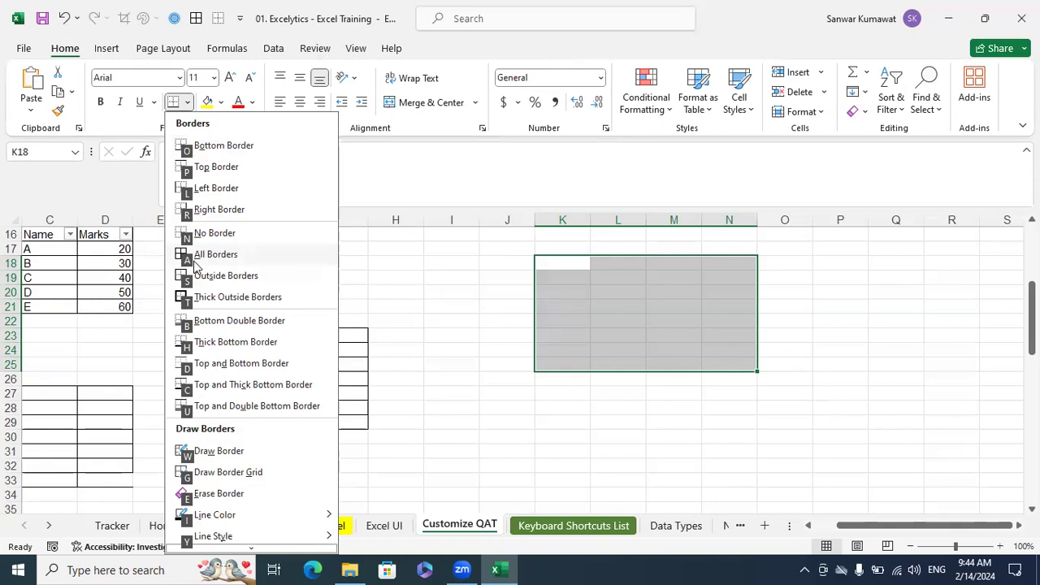
{"action": "key", "text": "a"}
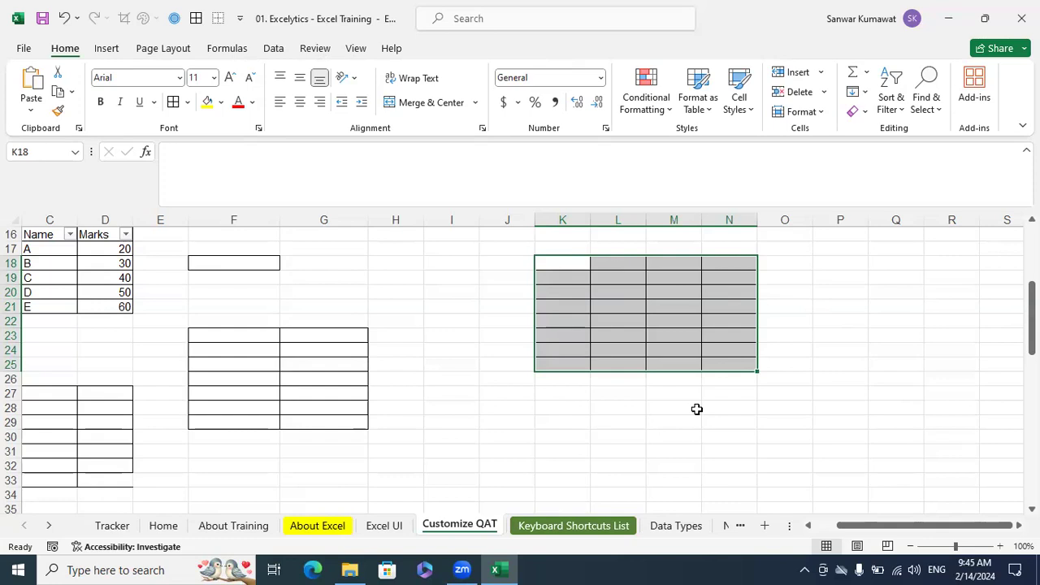
Remove all borders from the selected range K18:N25 with the No Border hot-key sequence
{"action": "key", "text": "alt"}
{"action": "key", "text": "h"}
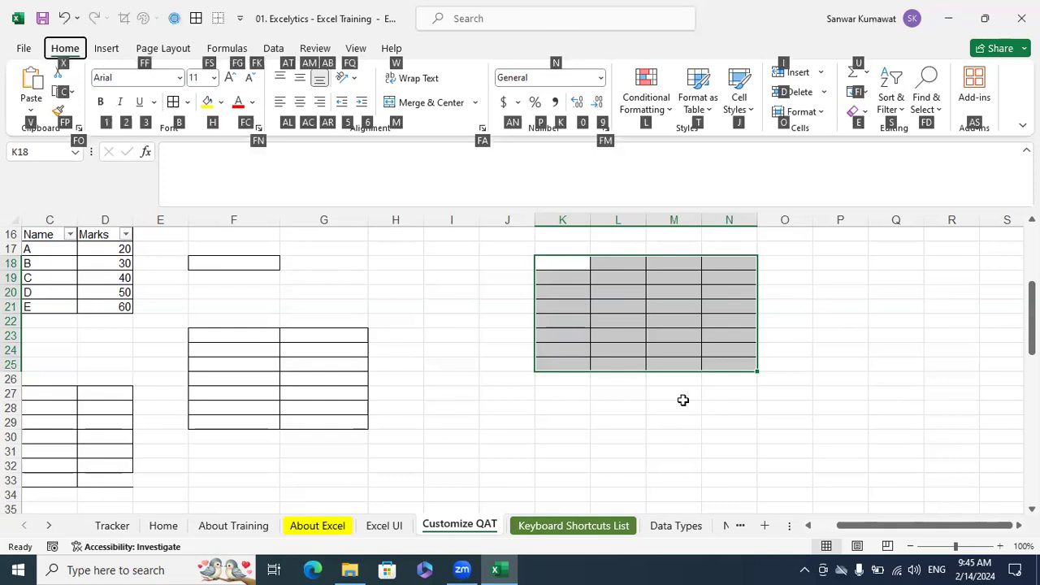
{"action": "key", "text": "b"}
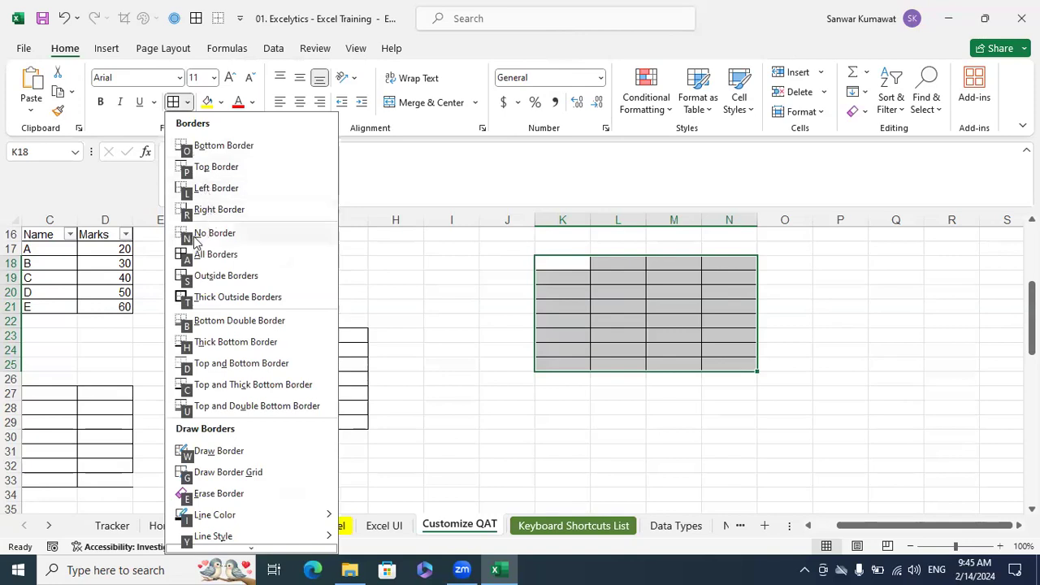
{"action": "key", "text": "n"}
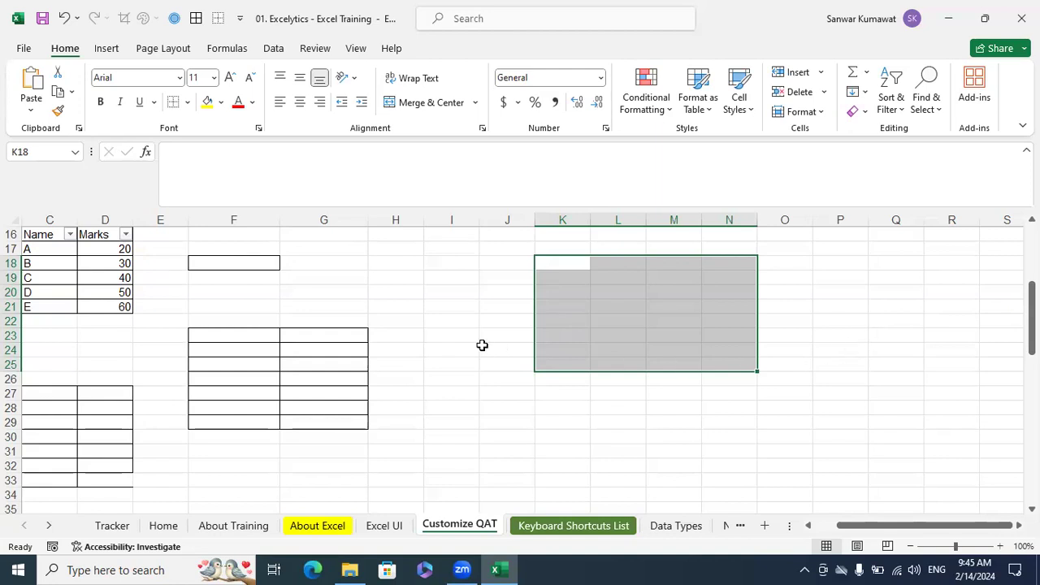
Check the Quick Access Toolbar's hot-key hints, and enter 100 in cell L19
{"action": "key", "text": "alt"}
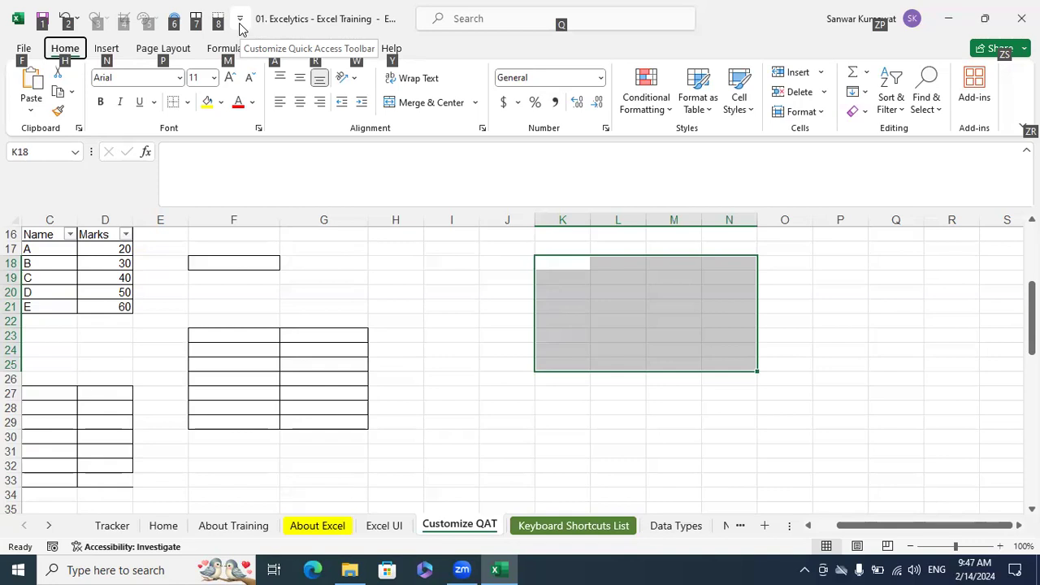
{"action": "key", "text": "Escape"}
{"action": "left_click", "coordinate": [549, 262]}
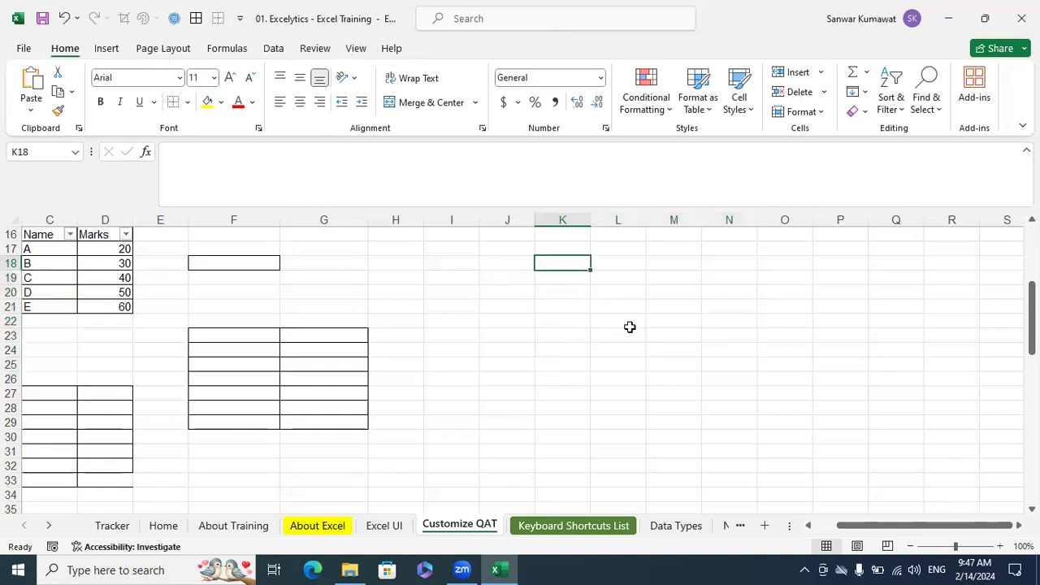
{"action": "left_click_drag", "start_coordinate": [630, 327], "coordinate": [630, 328]}
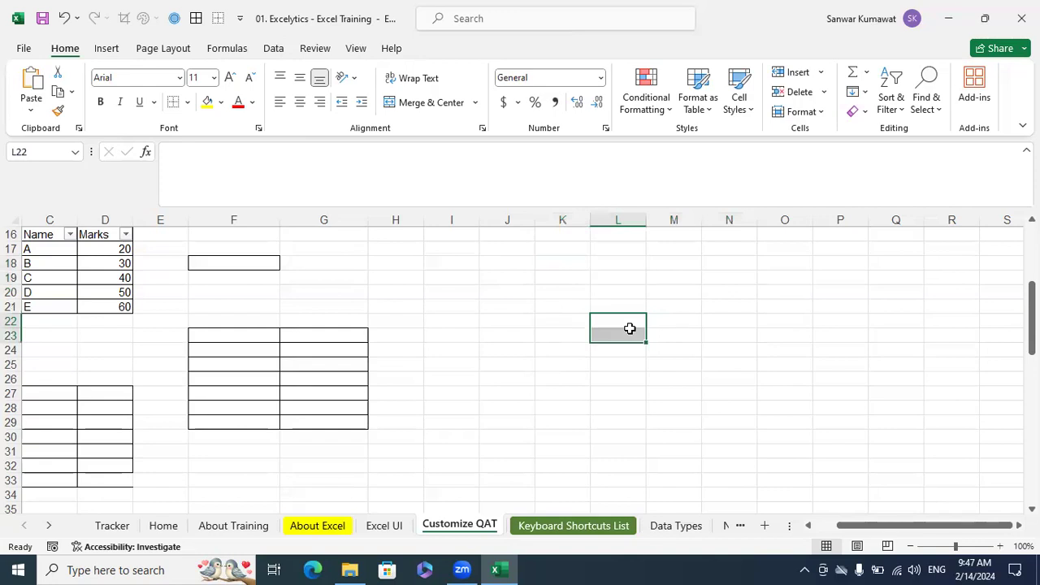
{"action": "left_click", "coordinate": [638, 277]}
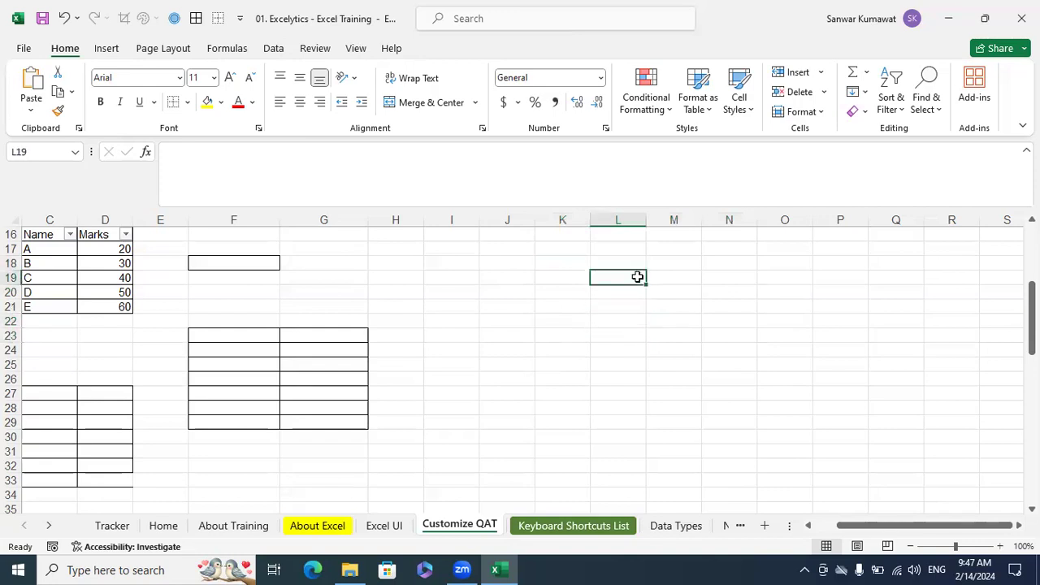
{"action": "type", "text": "100"}
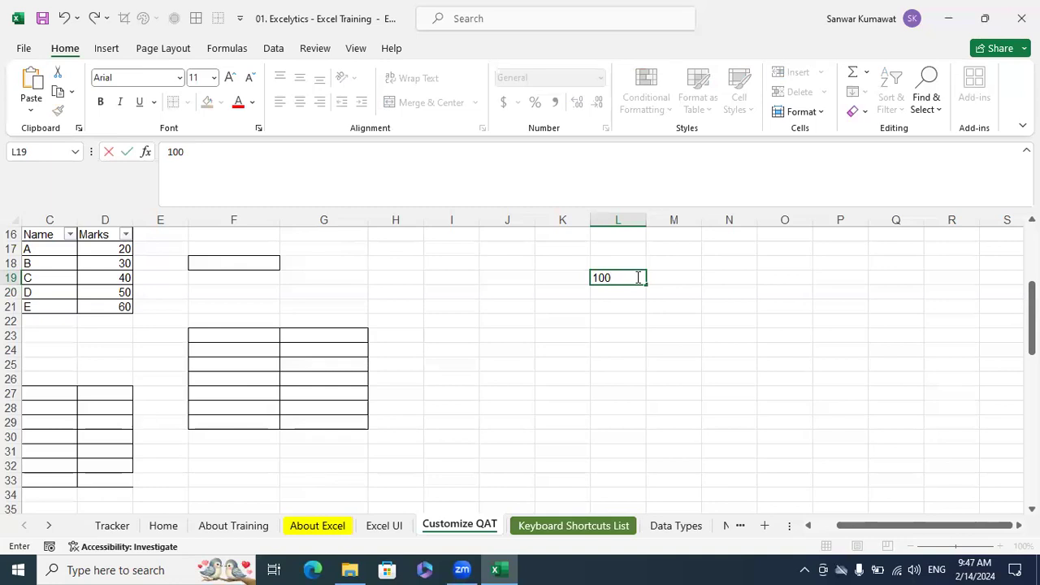
{"action": "type", "text": "0"}
{"action": "key", "text": "BackSpace"}
{"action": "left_click", "coordinate": [614, 306]}
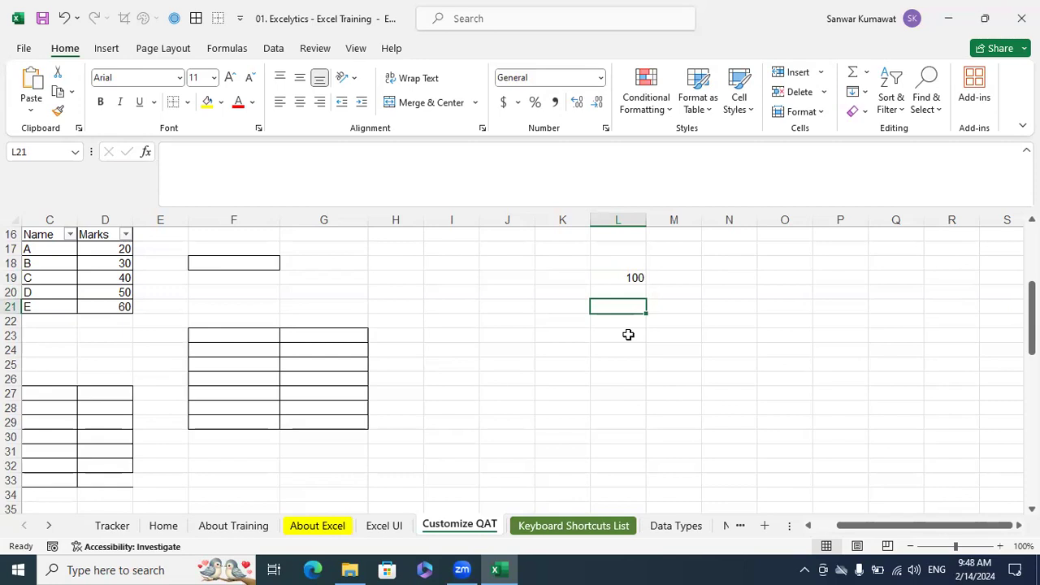
Apply All Borders to the empty range K22:N29 using the command's Quick Access Toolbar hot key
{"action": "left_click", "coordinate": [629, 334]}
{"action": "left_click", "coordinate": [563, 341]}
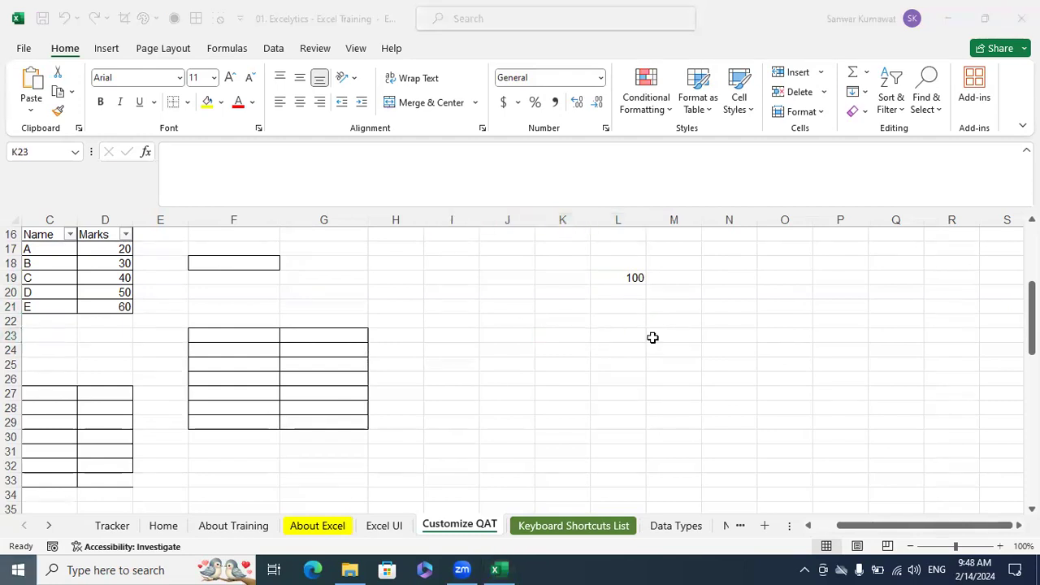
{"action": "key", "text": "alt"}
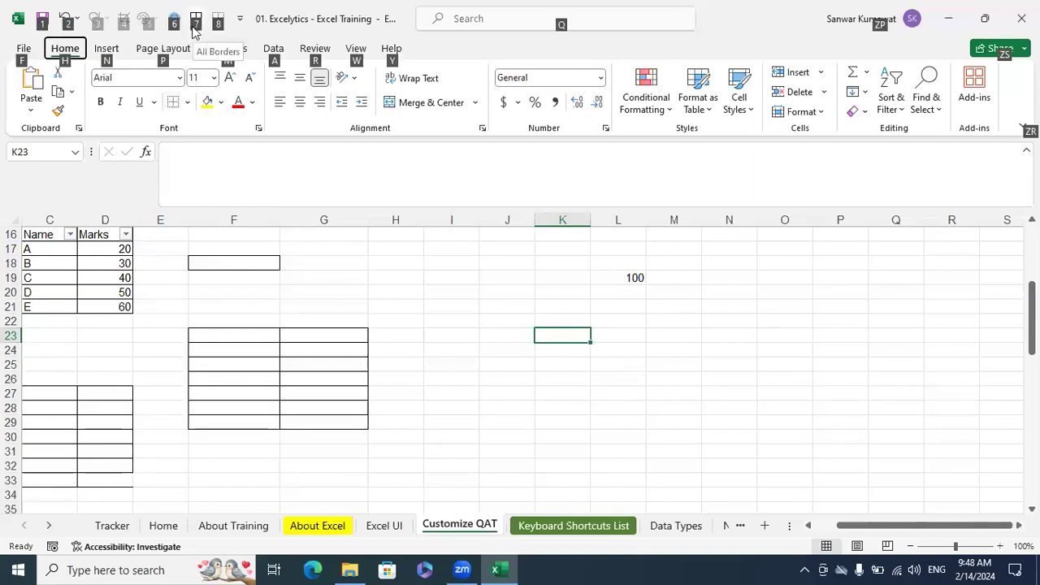
{"action": "key", "text": "alt"}
{"action": "left_click_drag", "start_coordinate": [562, 321], "coordinate": [748, 428]}
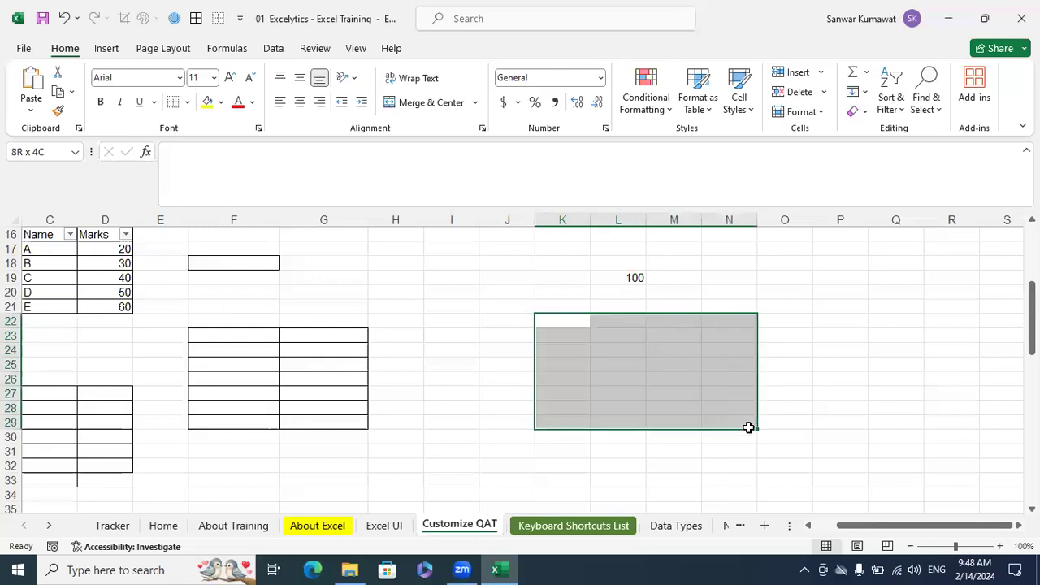
{"action": "key", "text": "alt"}
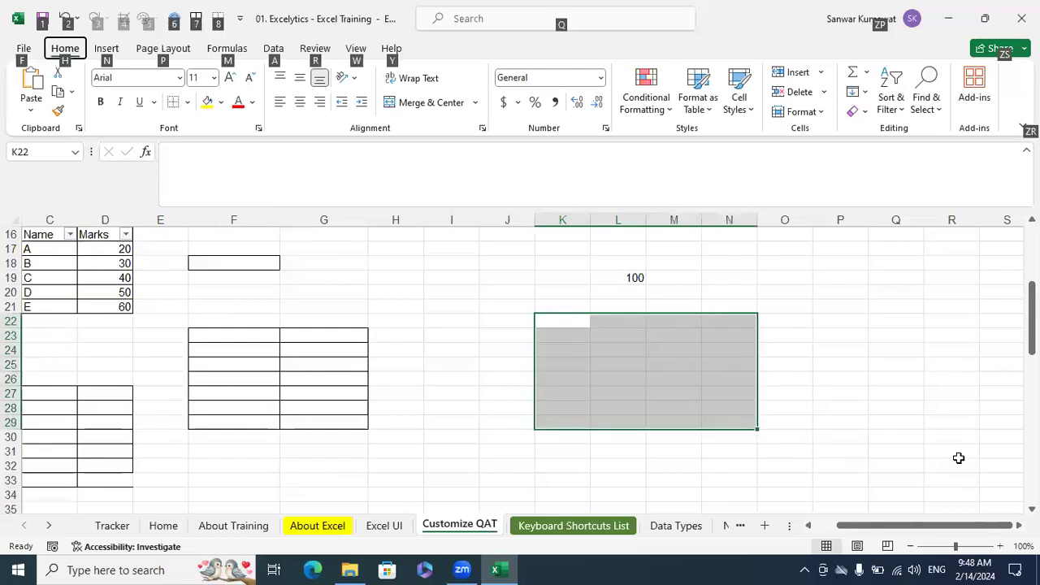
{"action": "key", "text": "7"}
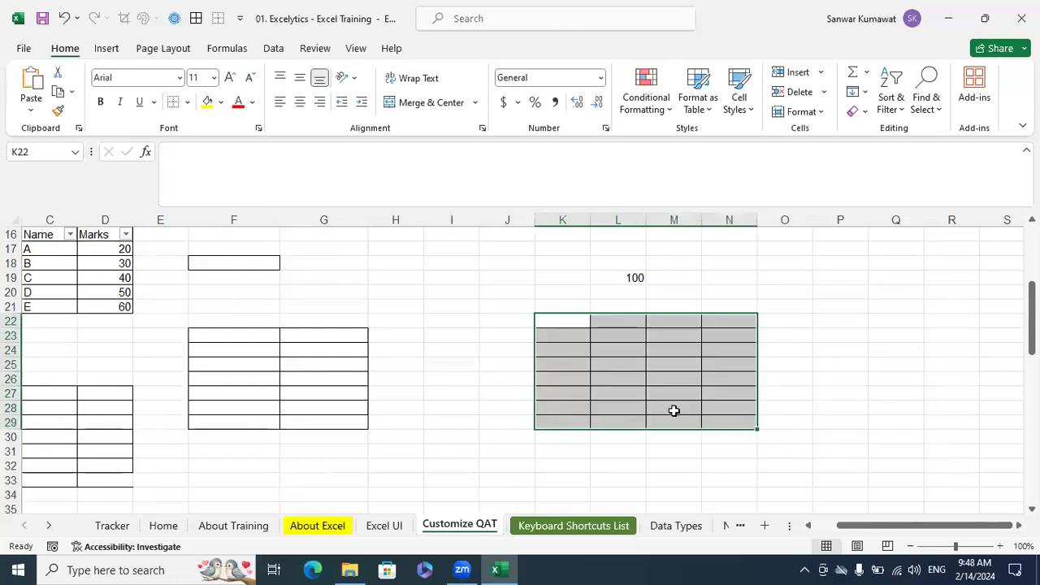
Apply All Borders to the empty range J33:M42 using the Quick Access Toolbar hot key
{"action": "scroll", "coordinate": [522, 311], "scroll_direction": "down", "scroll_amount": 4}
{"action": "left_click_drag", "start_coordinate": [522, 309], "coordinate": [697, 439]}
{"action": "key", "text": "alt"}
{"action": "key", "text": "7"}
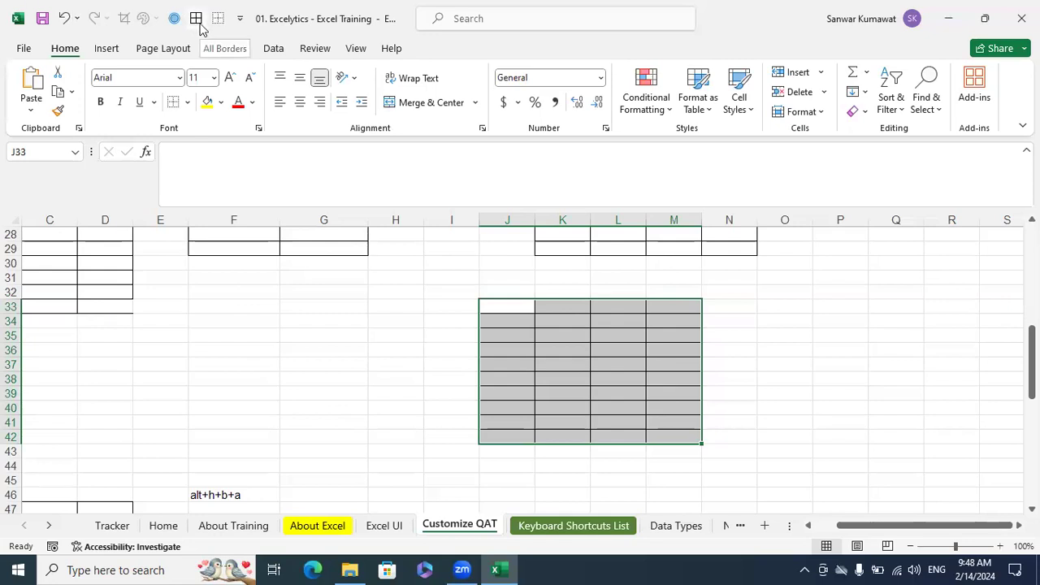
Open the Quick Access Toolbar customization options and move All Borders to the first position, ahead of Save
{"action": "right_click", "coordinate": [220, 132]}
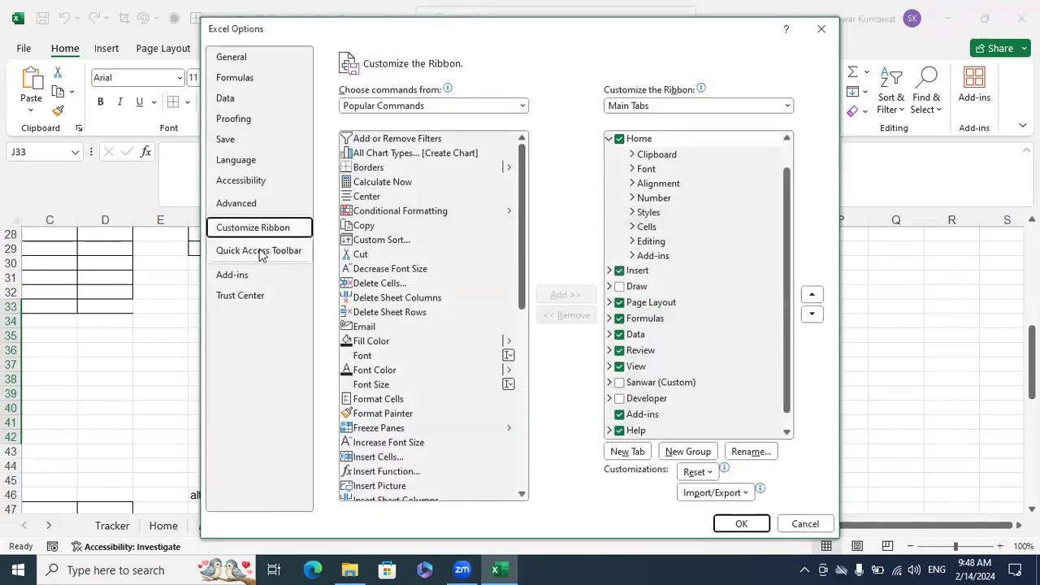
{"action": "left_click", "coordinate": [260, 251]}
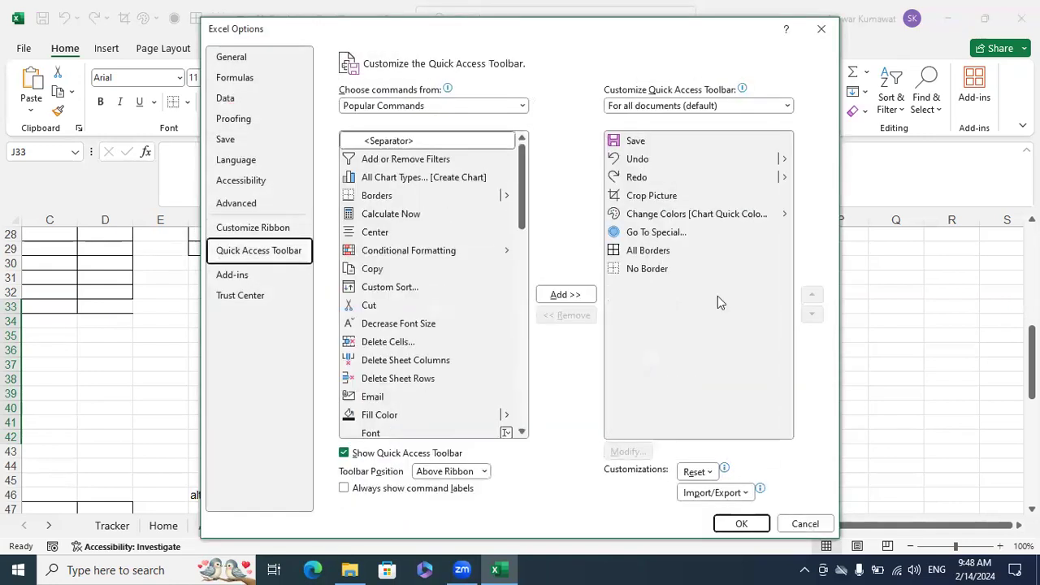
{"action": "left_click", "coordinate": [642, 251]}
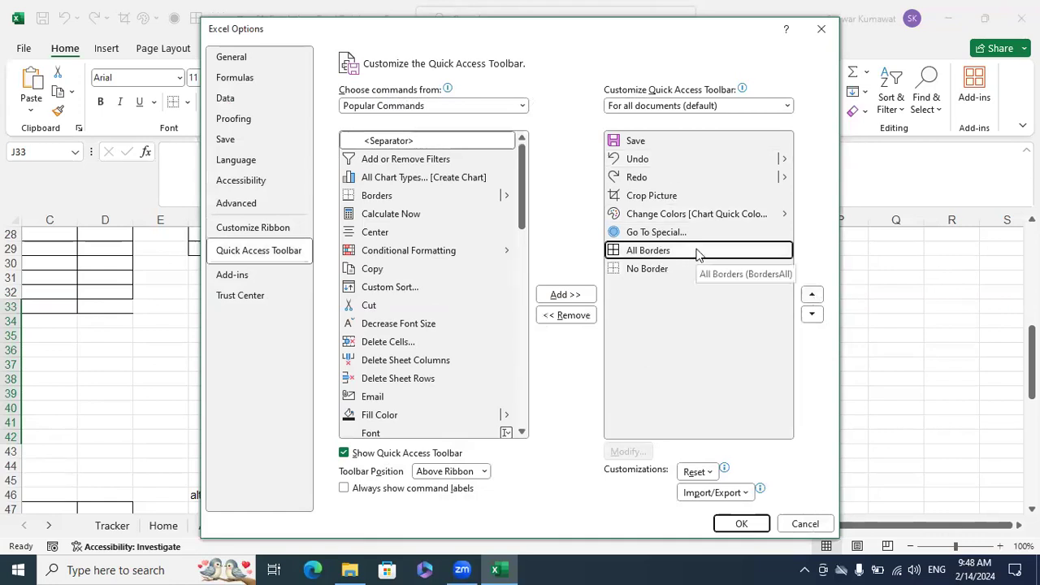
{"action": "left_click", "coordinate": [812, 295]}
{"action": "left_click", "coordinate": [812, 295]}
{"action": "left_click", "coordinate": [812, 295]}
{"action": "left_click", "coordinate": [812, 296]}
{"action": "left_click", "coordinate": [811, 295]}
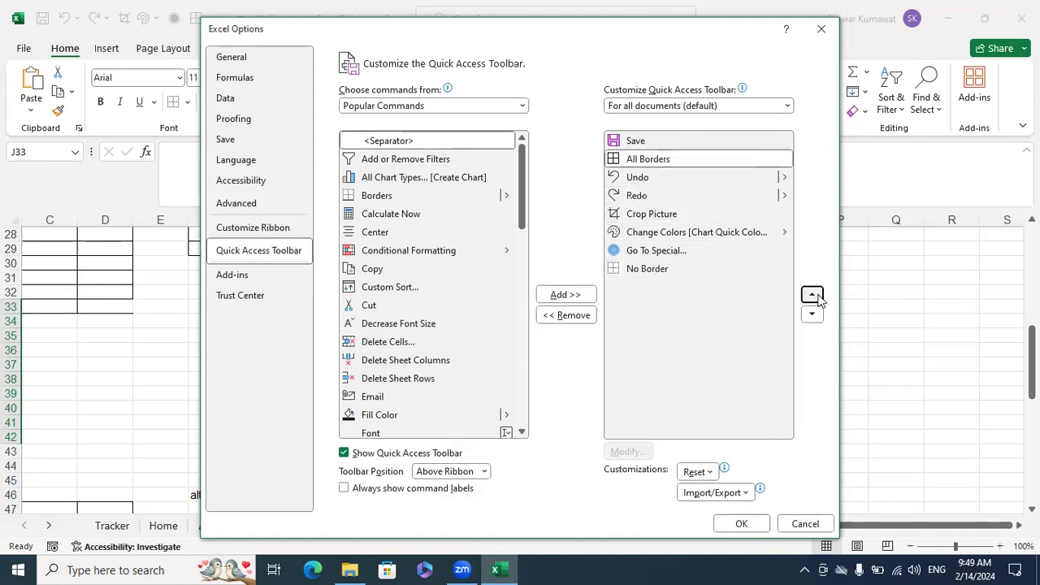
{"action": "left_click", "coordinate": [812, 295]}
Move No Border to second place in the Quick Access Toolbar, directly after All Borders, and apply the customization
{"action": "left_click", "coordinate": [647, 269]}
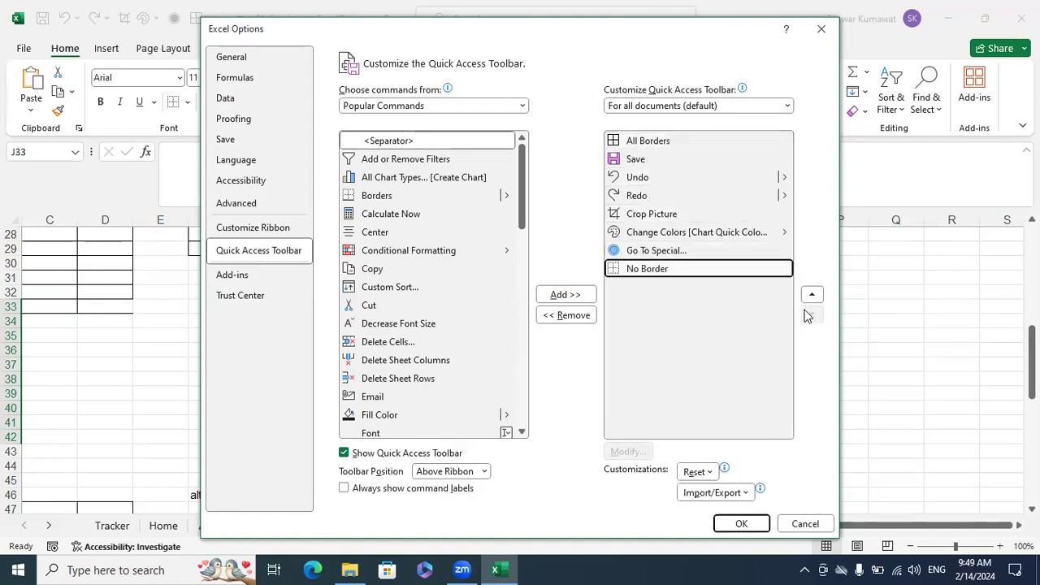
{"action": "left_click", "coordinate": [812, 295]}
{"action": "left_click", "coordinate": [812, 295]}
{"action": "left_click", "coordinate": [812, 295]}
{"action": "left_click", "coordinate": [812, 295]}
{"action": "left_click", "coordinate": [812, 295]}
{"action": "left_click", "coordinate": [812, 295]}
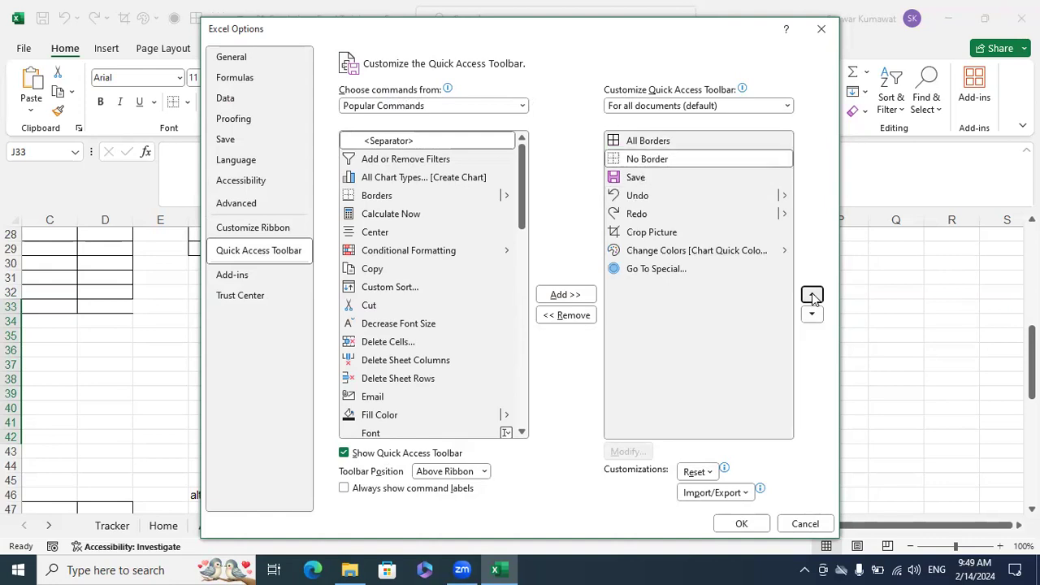
{"action": "left_click", "coordinate": [741, 523]}
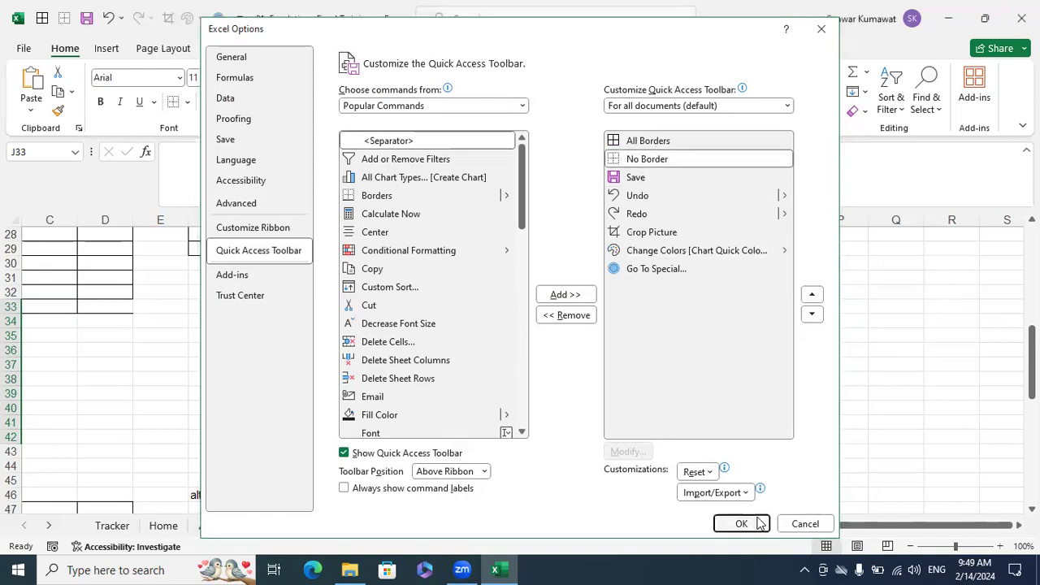
Apply All Borders to the empty range H47:L51, and display the hot-key hints for the reordered Quick Access Toolbar
{"action": "scroll", "coordinate": [556, 359], "scroll_direction": "down", "scroll_amount": 3}
{"action": "left_click_drag", "start_coordinate": [392, 378], "coordinate": [645, 432]}
{"action": "key", "text": "alt+h"}
{"action": "key", "text": "b"}
{"action": "key", "text": "a"}
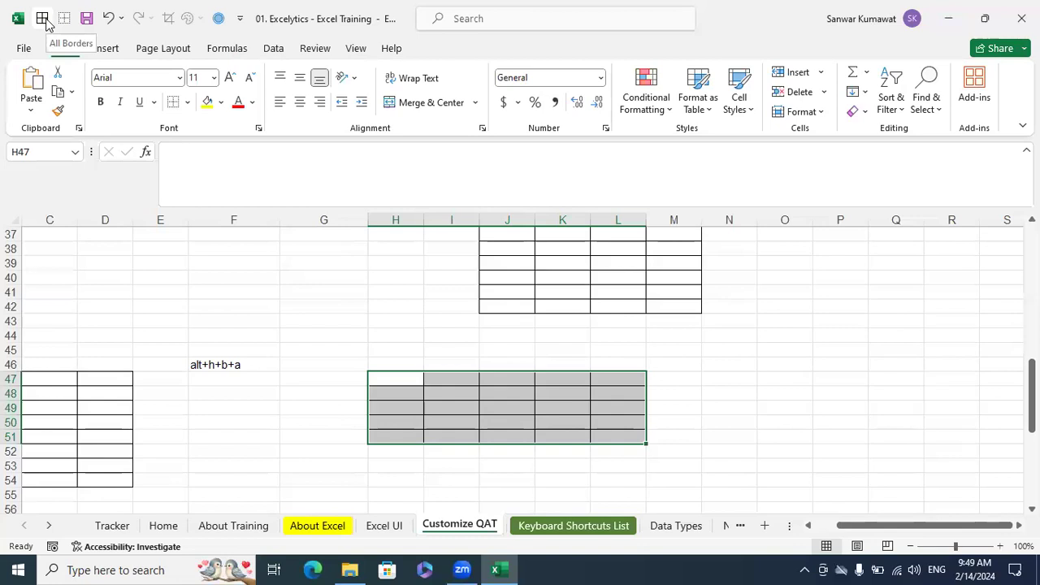
{"action": "key", "text": "alt"}
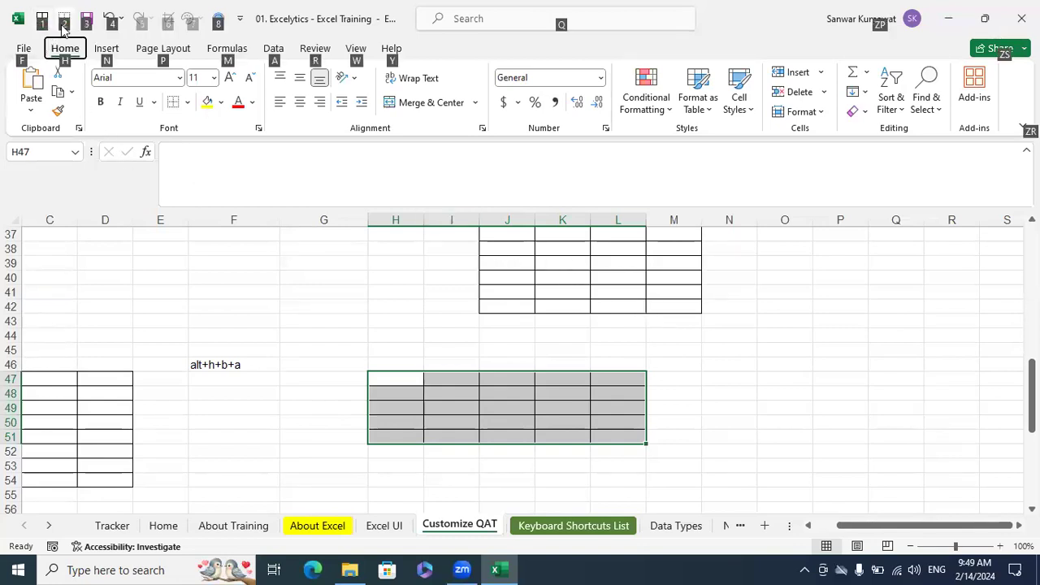
Clear the borders from the range G46:M52 using the No Border hot-key command
{"action": "scroll", "coordinate": [747, 395], "scroll_direction": "down", "scroll_amount": 1}
{"action": "left_click", "coordinate": [747, 395]}
{"action": "left_click_drag", "start_coordinate": [363, 318], "coordinate": [664, 404]}
{"action": "key", "text": "alt"}
{"action": "key", "text": "h"}
{"action": "key", "text": "b"}
{"action": "key", "text": "n"}
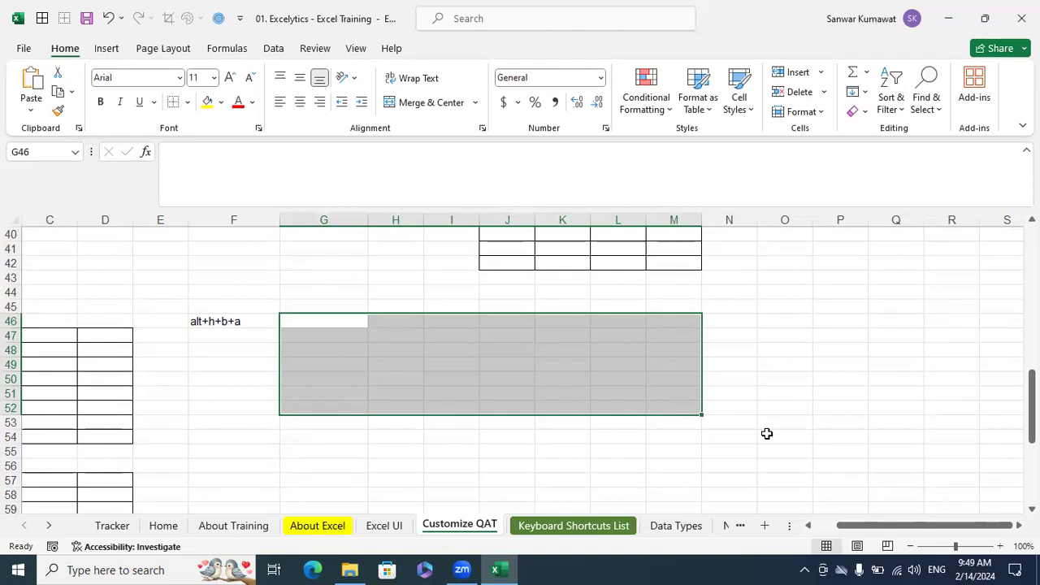
{"action": "left_click", "coordinate": [768, 425]}
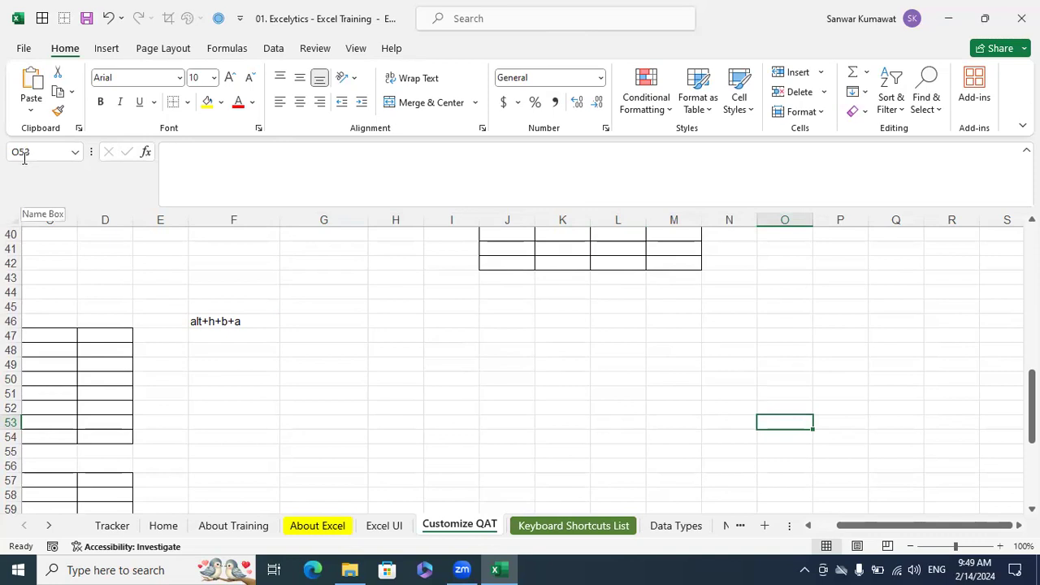
{"action": "left_click", "coordinate": [422, 336]}
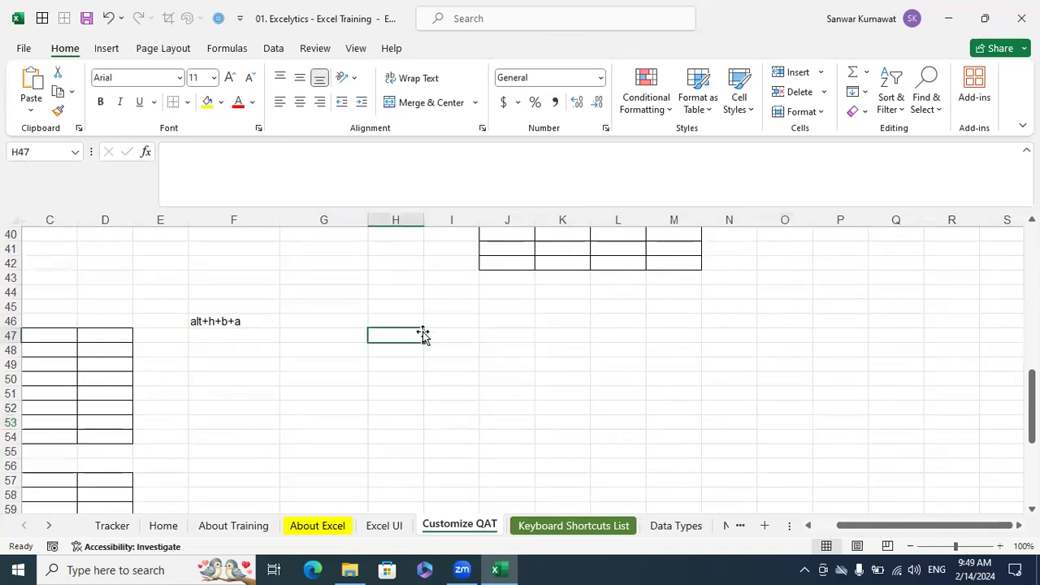
{"action": "left_click", "coordinate": [494, 362]}
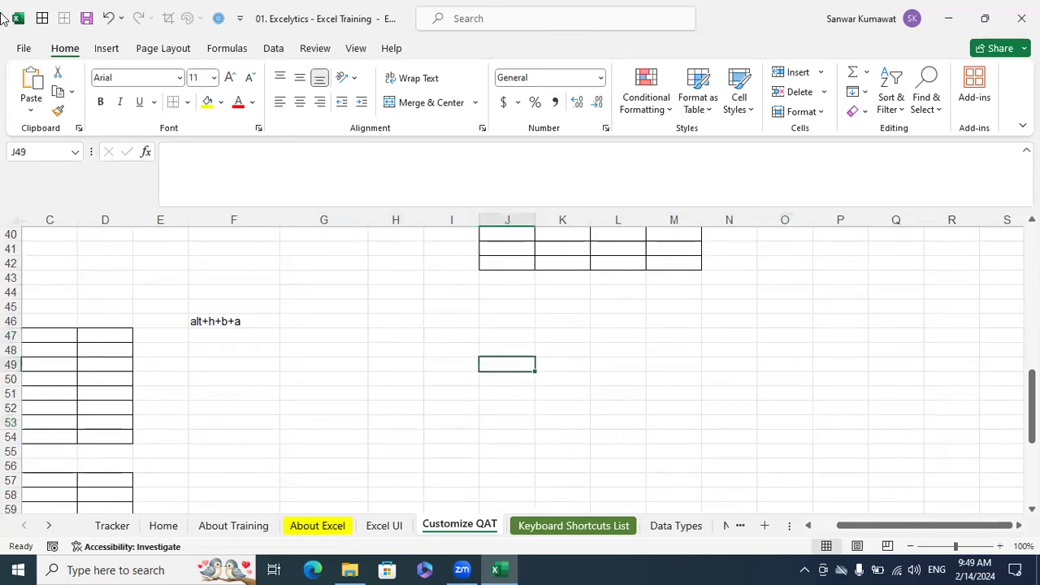
Open the Excel UI sheet and go through the interface elements from Title Bar to Name Box with their sample pictures
{"action": "left_click", "coordinate": [400, 529]}
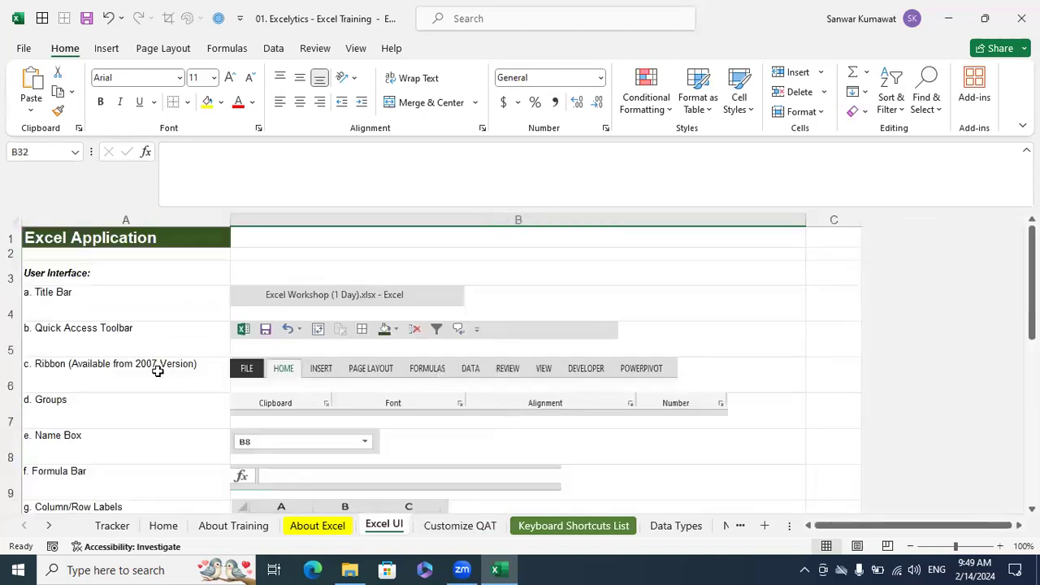
{"action": "left_click", "coordinate": [204, 309]}
{"action": "left_click", "coordinate": [302, 299]}
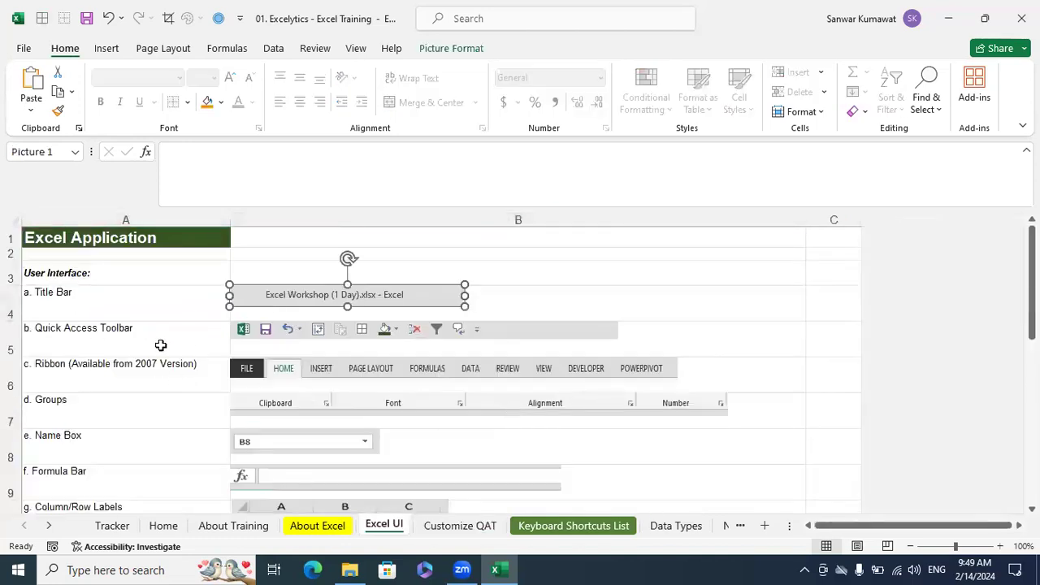
{"action": "left_click", "coordinate": [122, 329]}
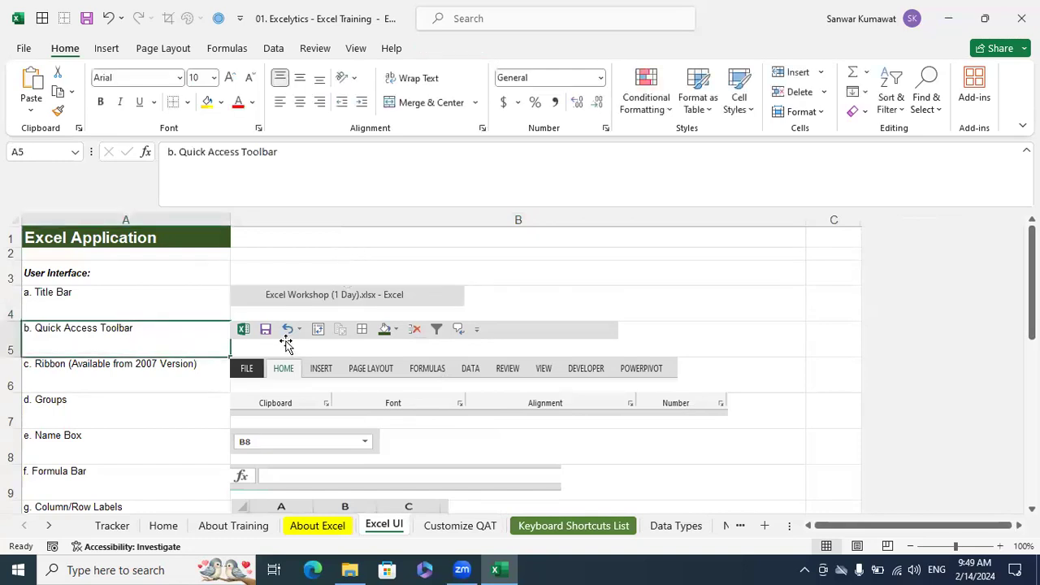
{"action": "left_click", "coordinate": [146, 367]}
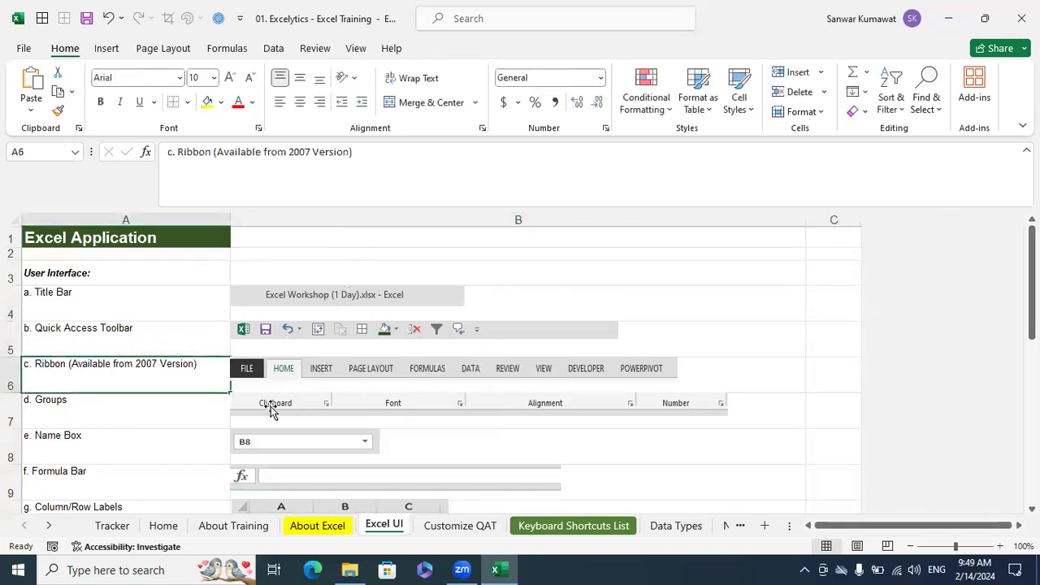
{"action": "left_click", "coordinate": [135, 406]}
{"action": "left_click", "coordinate": [295, 406]}
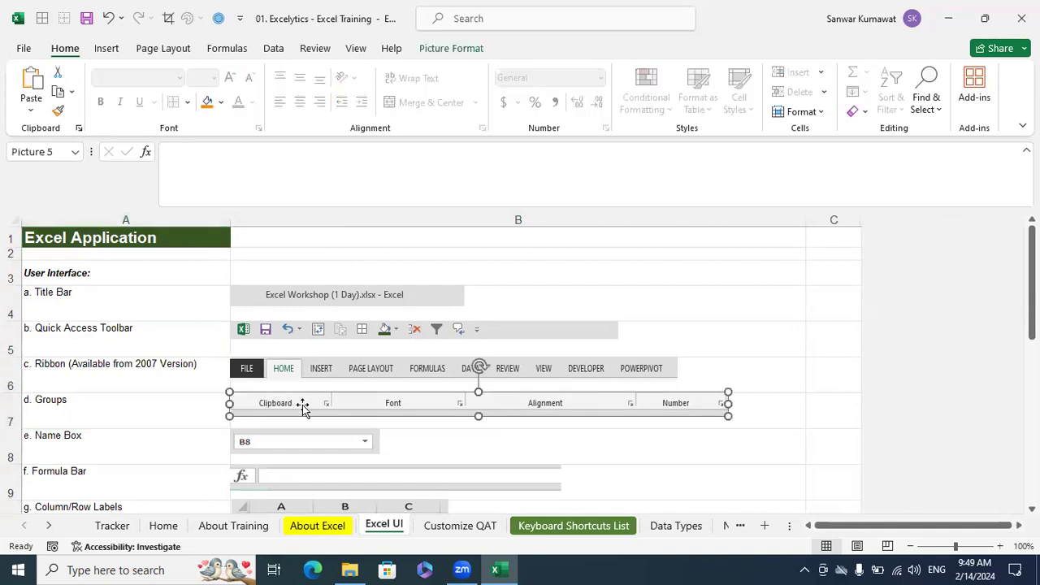
{"action": "left_click", "coordinate": [263, 442]}
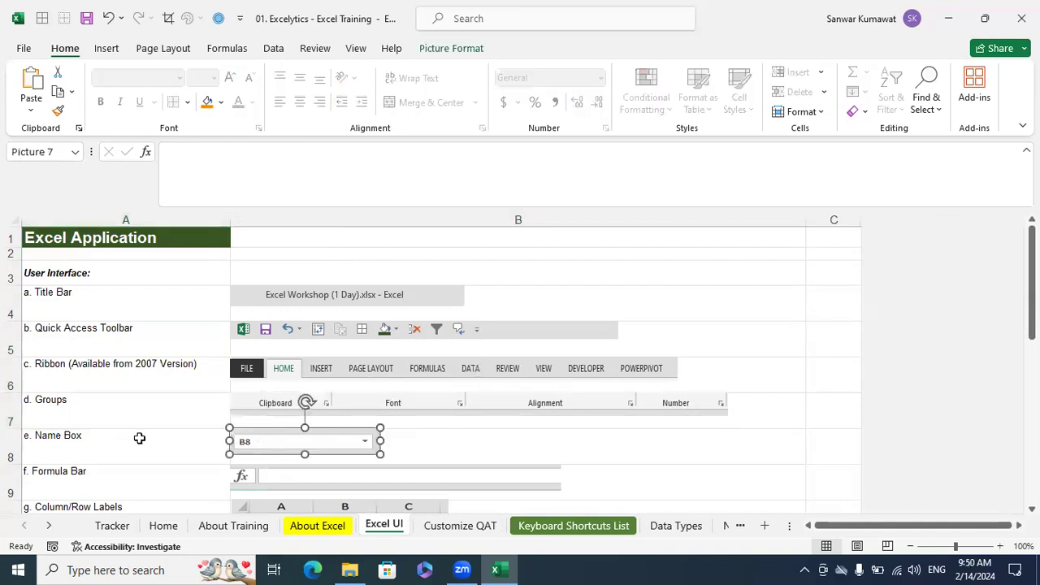
Go through the remaining interface elements on the Excel UI sheet, from Formula Bar and Column/Row Labels to Zoom Options
{"action": "scroll", "coordinate": [369, 420], "scroll_direction": "down", "scroll_amount": 2}
{"action": "left_click", "coordinate": [135, 303]}
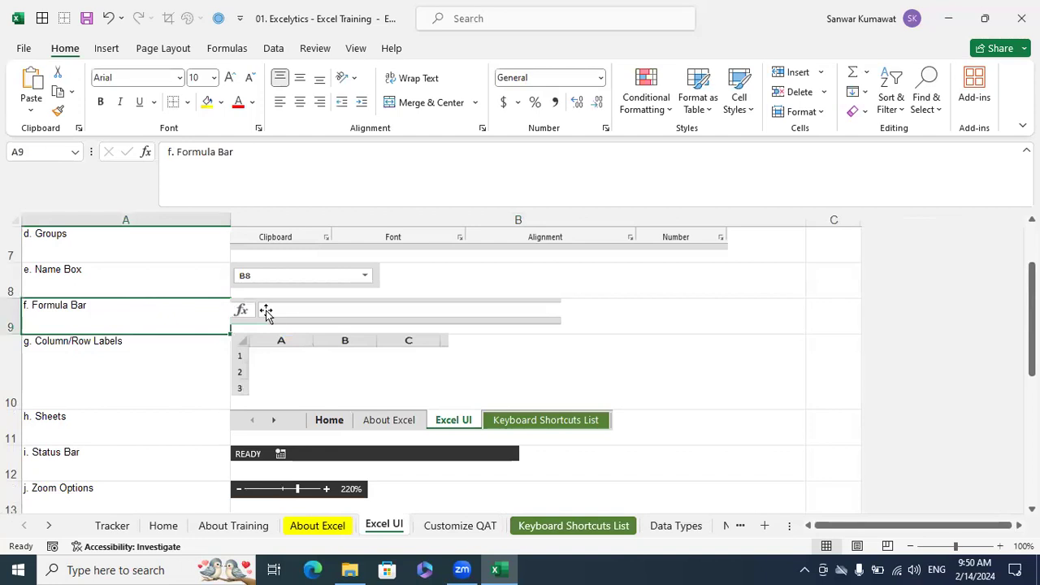
{"action": "left_click", "coordinate": [347, 316]}
{"action": "left_click", "coordinate": [158, 358]}
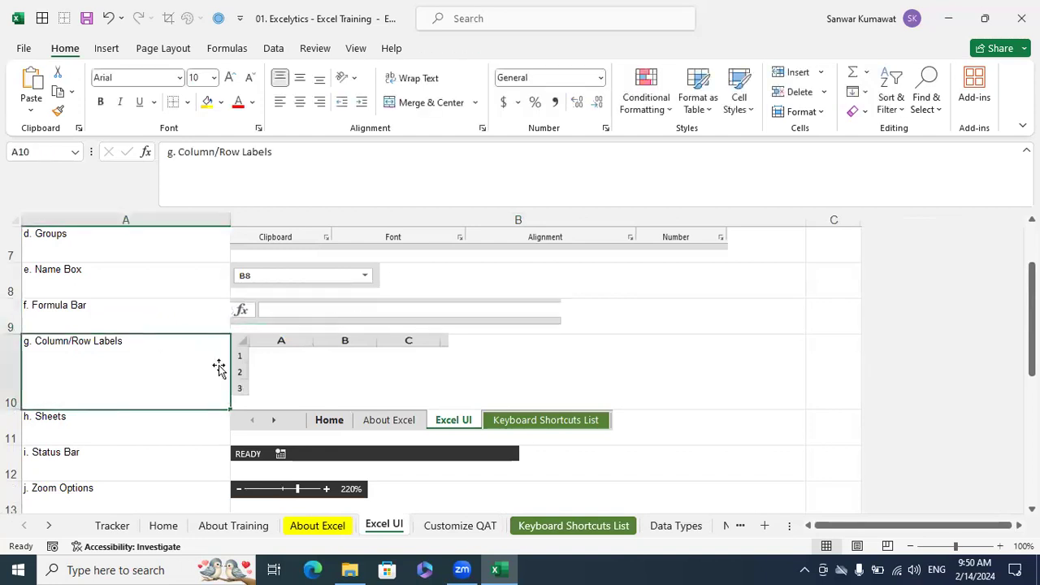
{"action": "left_click", "coordinate": [393, 380]}
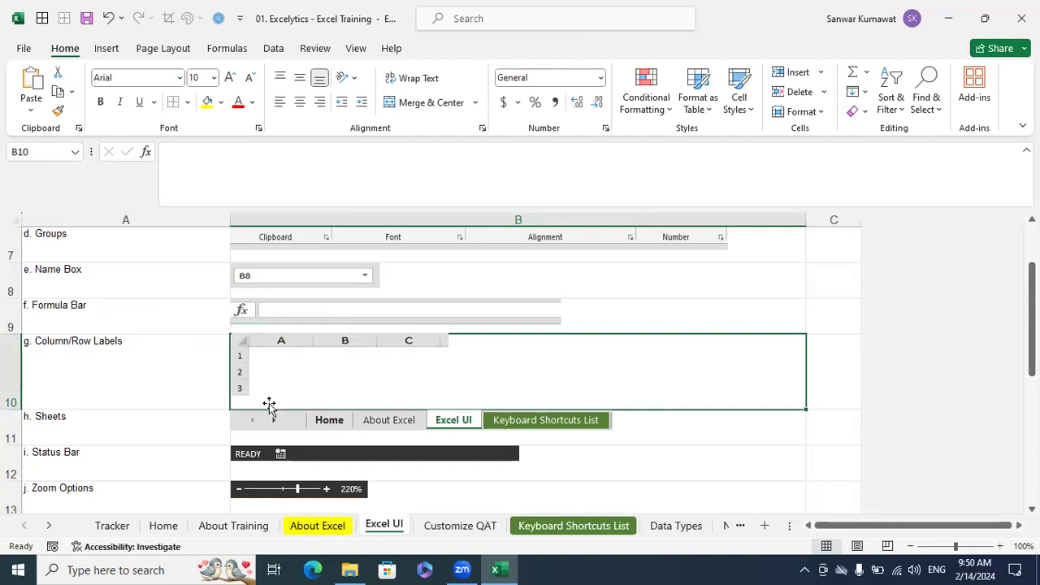
{"action": "left_click", "coordinate": [167, 415]}
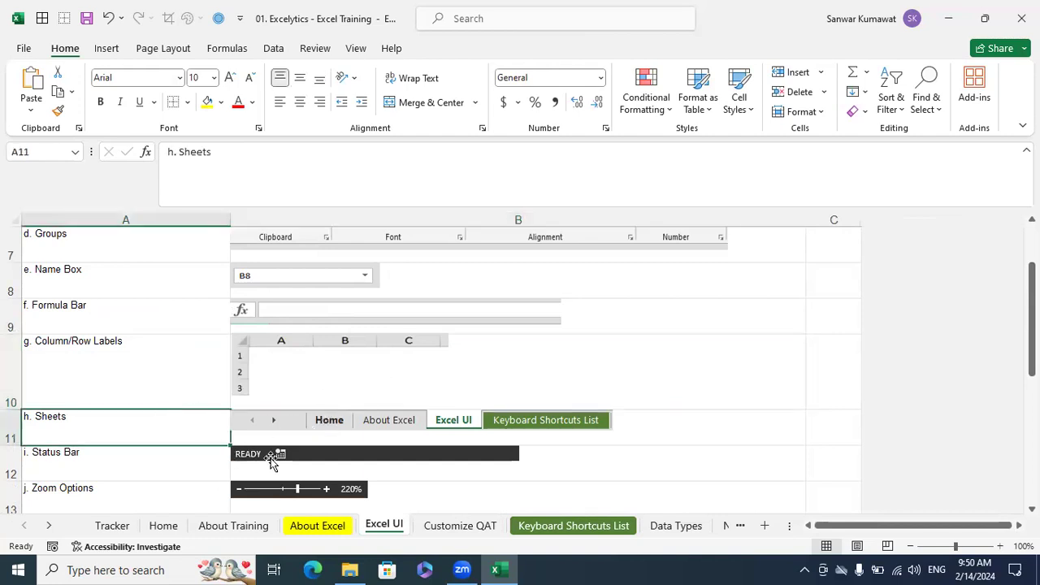
{"action": "left_click", "coordinate": [273, 456]}
{"action": "scroll", "coordinate": [284, 448], "scroll_direction": "down", "scroll_amount": 2}
{"action": "left_click", "coordinate": [263, 240]}
{"action": "left_click", "coordinate": [289, 382]}
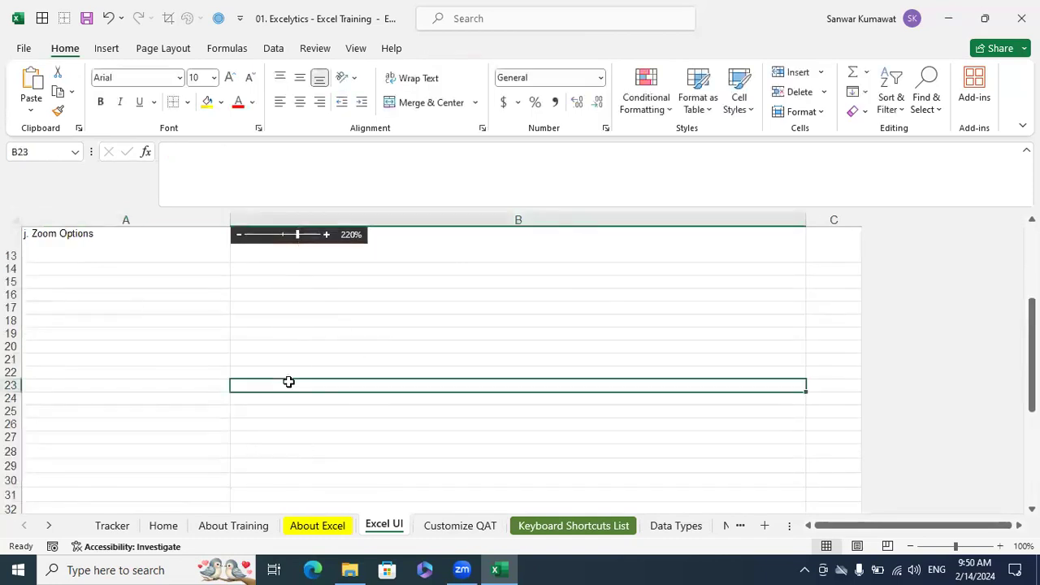
{"action": "left_click", "coordinate": [411, 411]}
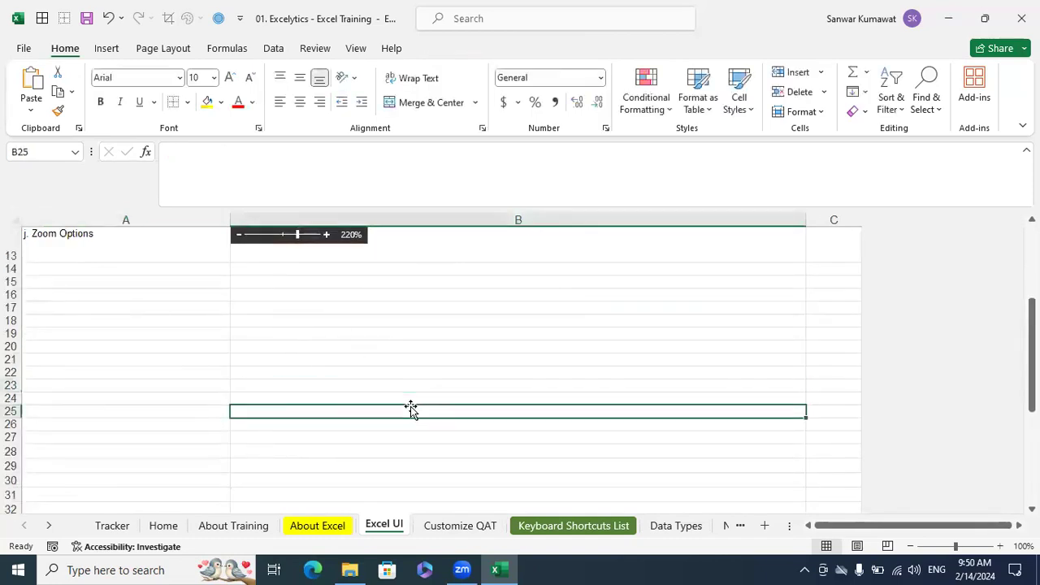
{"action": "left_click", "coordinate": [418, 362]}
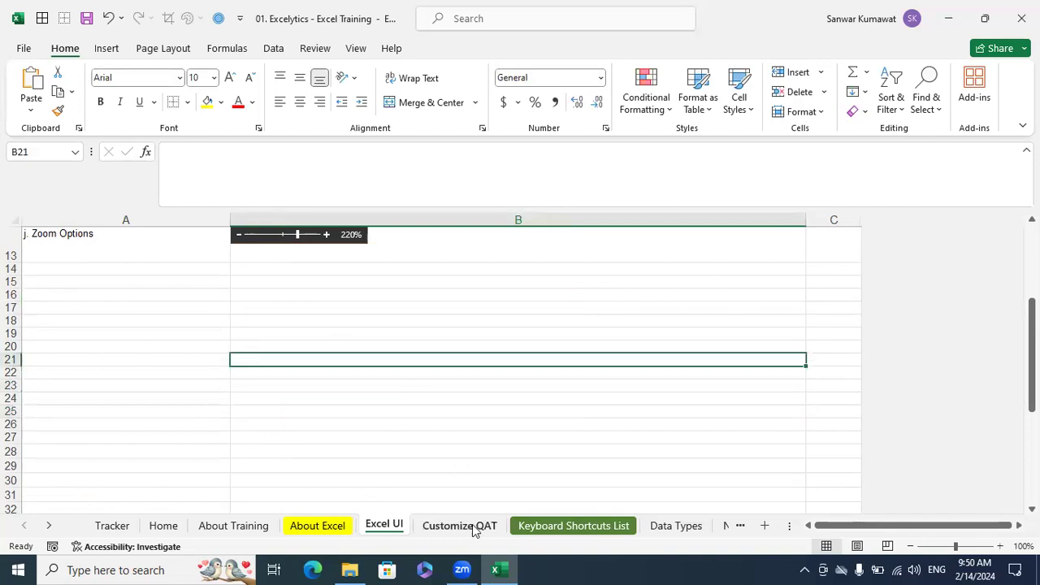
Return to the Customize QAT sheet and review the hot key and shortcut key notes and practice tables
{"action": "left_click", "coordinate": [475, 528]}
{"action": "scroll", "coordinate": [506, 428], "scroll_direction": "up", "scroll_amount": 11}
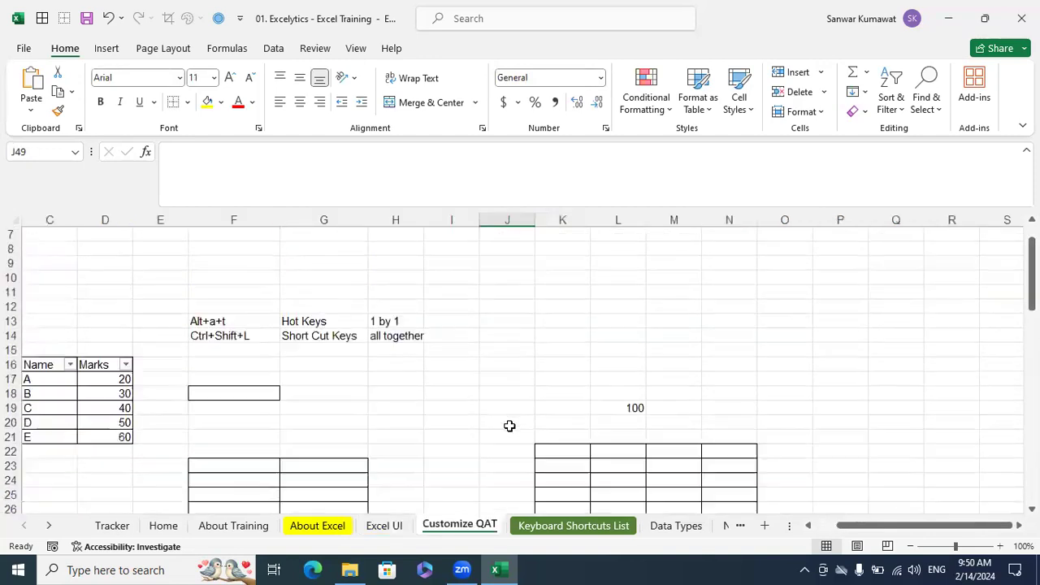
{"action": "scroll", "coordinate": [502, 427], "scroll_direction": "down", "scroll_amount": 1}
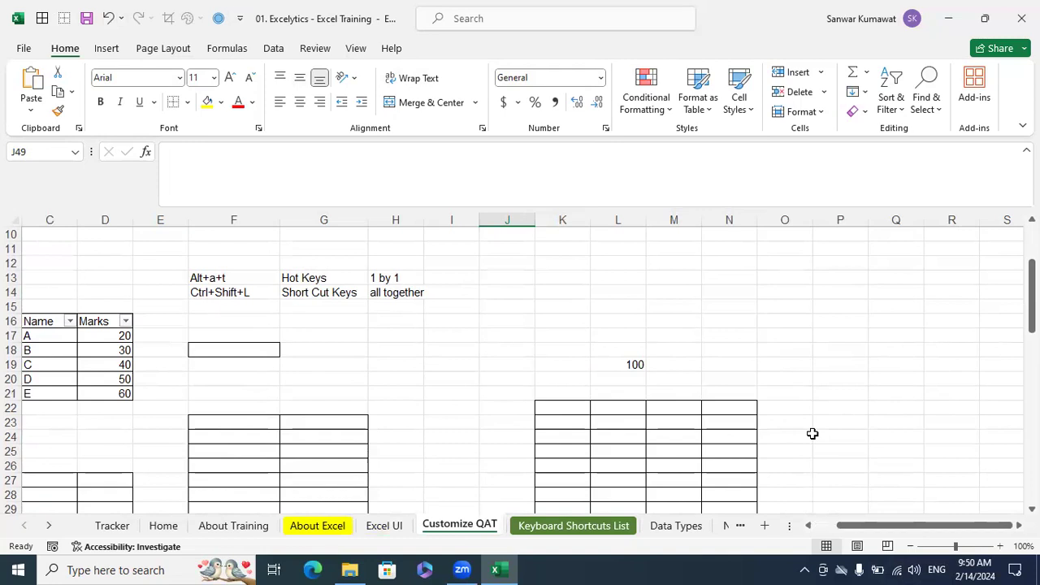
{"action": "left_click", "coordinate": [618, 388]}
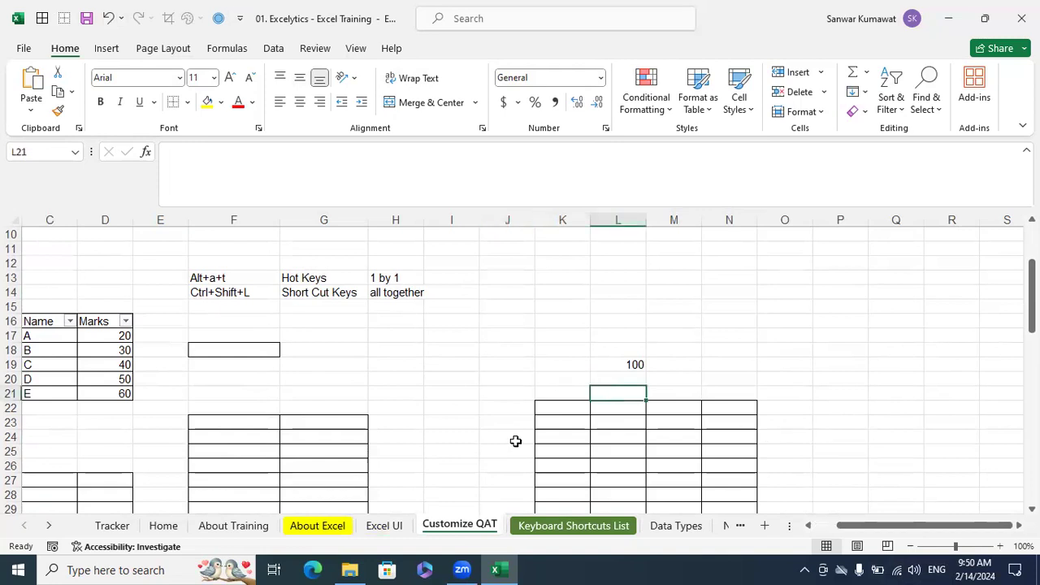
Open the Keyboard Shortcuts List sheet and examine the Alt column and the whole shortcut table in columns A to F
{"action": "left_click", "coordinate": [529, 530]}
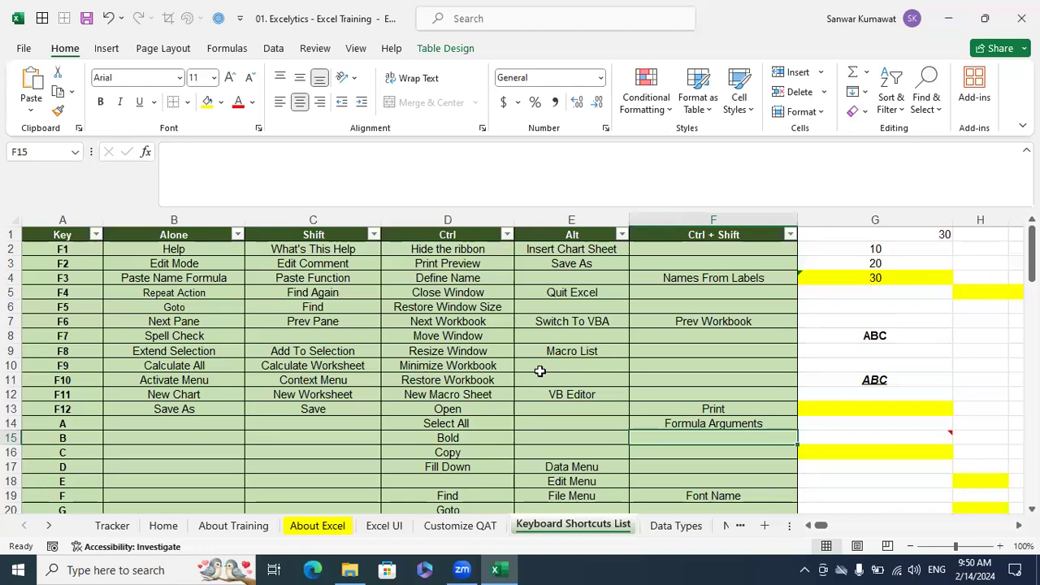
{"action": "left_click", "coordinate": [573, 235]}
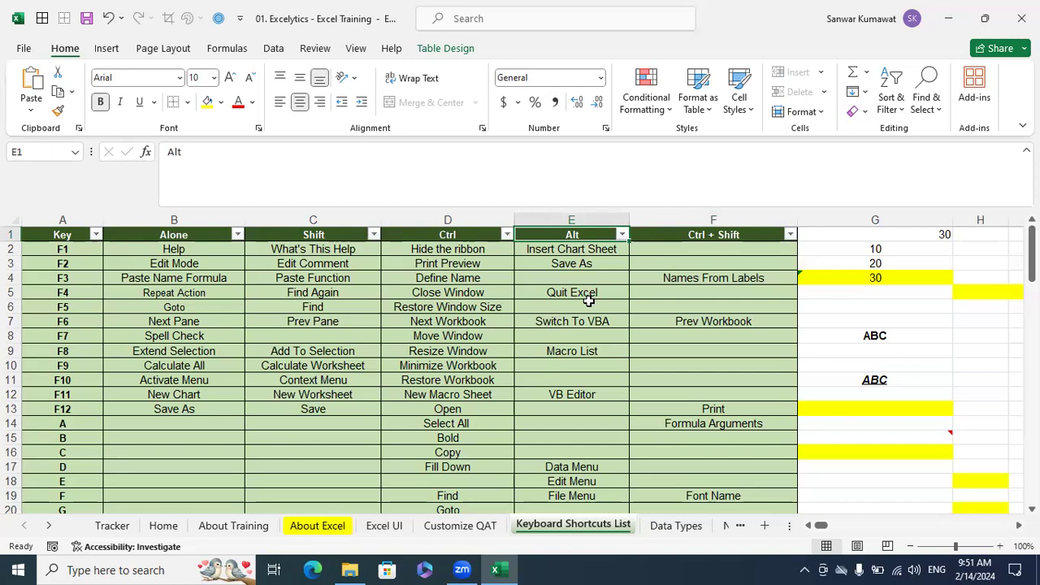
{"action": "left_click", "coordinate": [536, 333]}
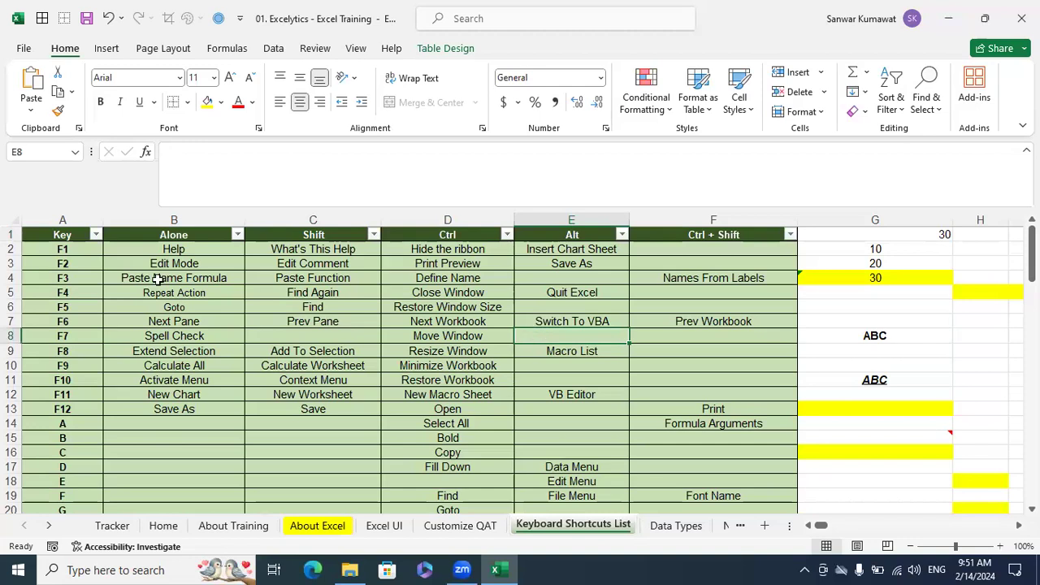
{"action": "left_click_drag", "start_coordinate": [82, 221], "coordinate": [658, 295]}
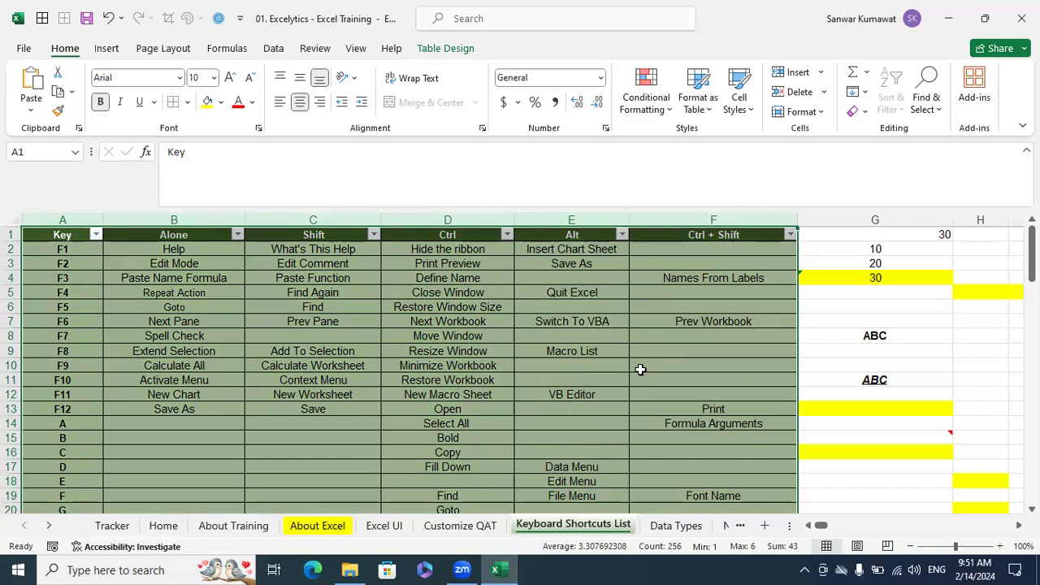
{"action": "left_click", "coordinate": [616, 394]}
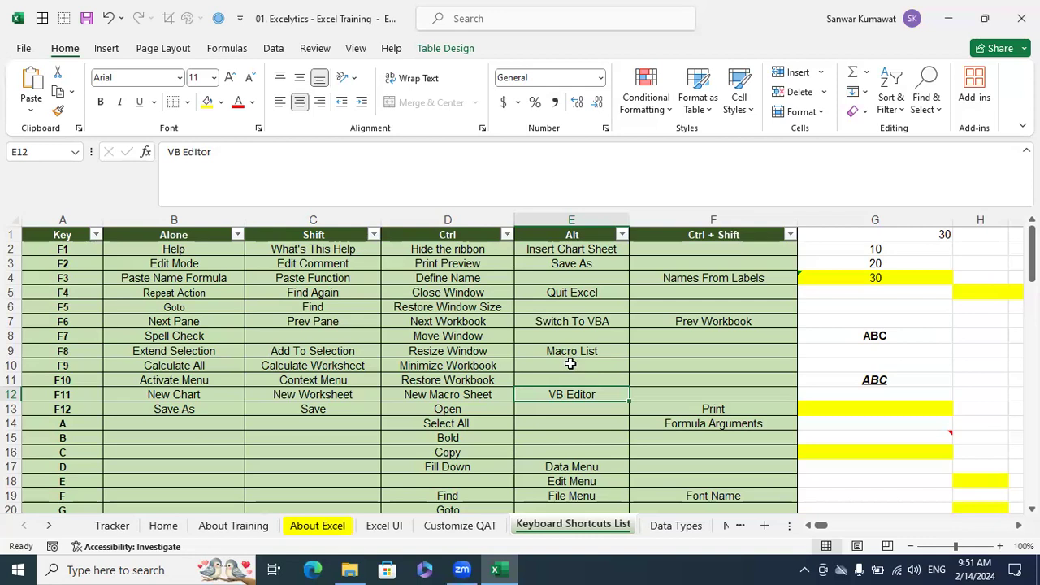
Examine the function-key rows of the shortcut table, comparing the entries under Alt, Ctrl and Shift
{"action": "left_click", "coordinate": [571, 364]}
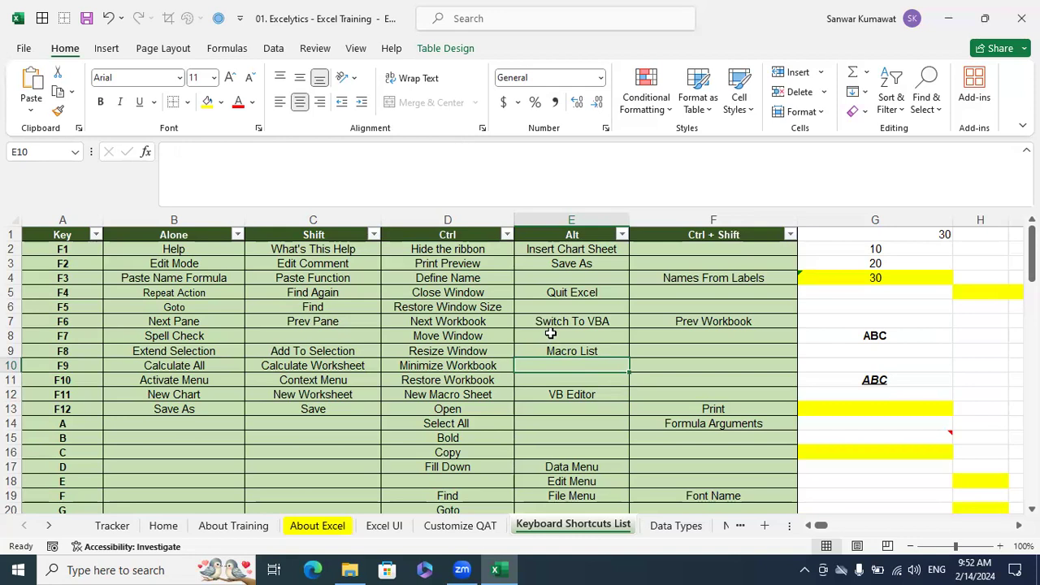
{"action": "left_click", "coordinate": [569, 351]}
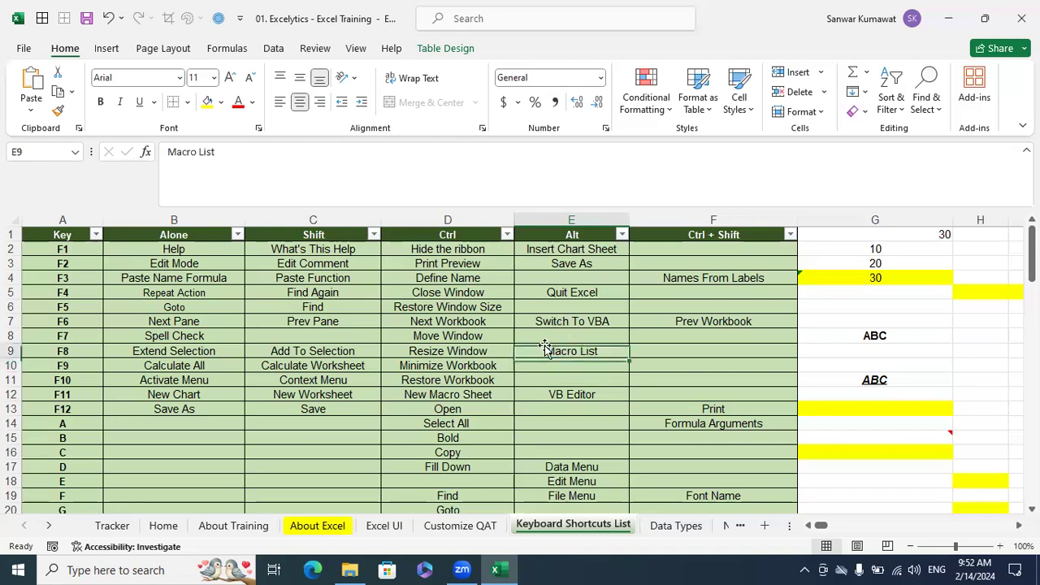
{"action": "left_click", "coordinate": [505, 331]}
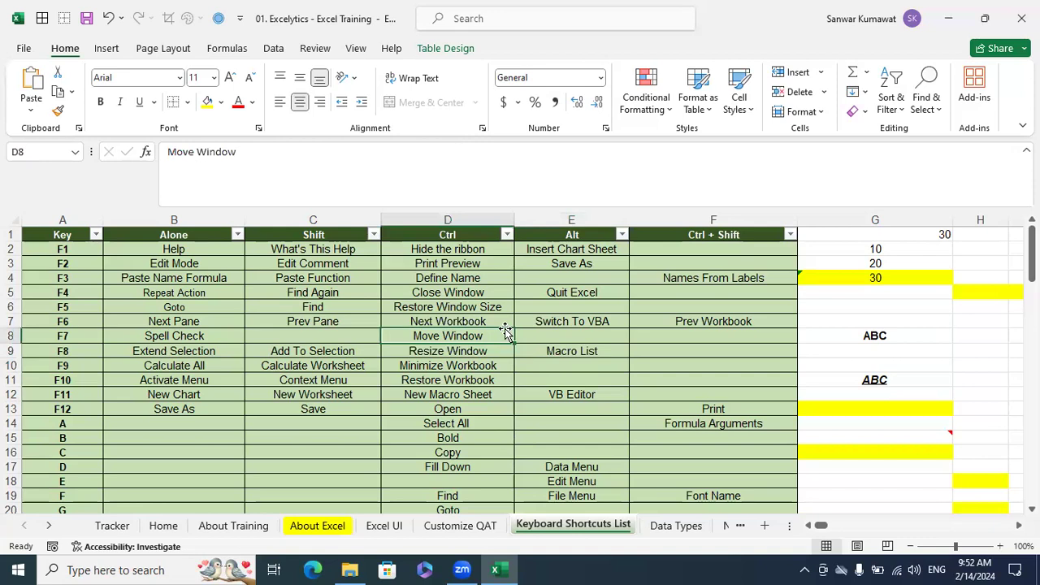
{"action": "left_click", "coordinate": [517, 303]}
{"action": "left_click", "coordinate": [499, 297]}
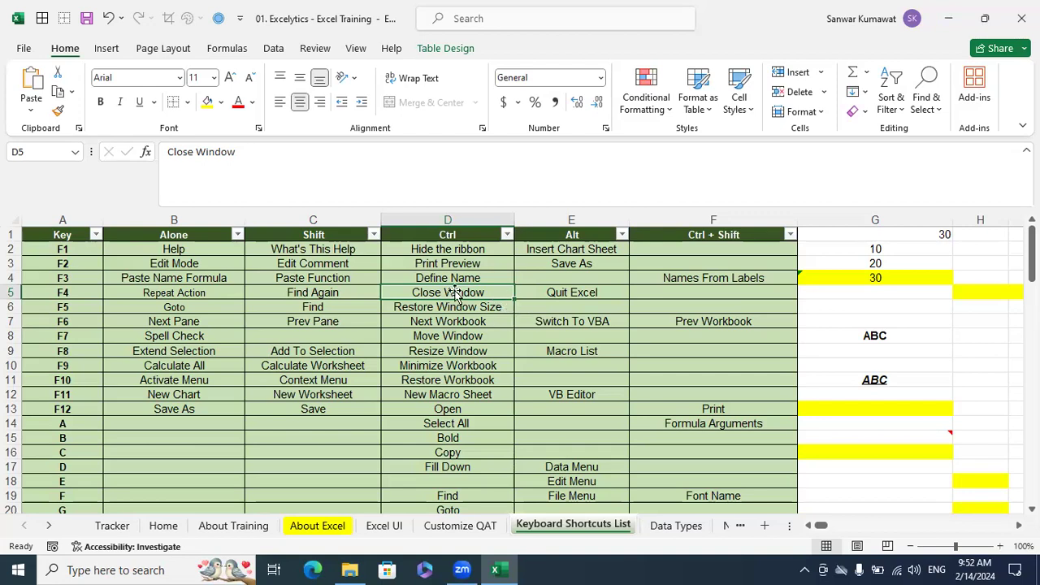
{"action": "left_click", "coordinate": [504, 347]}
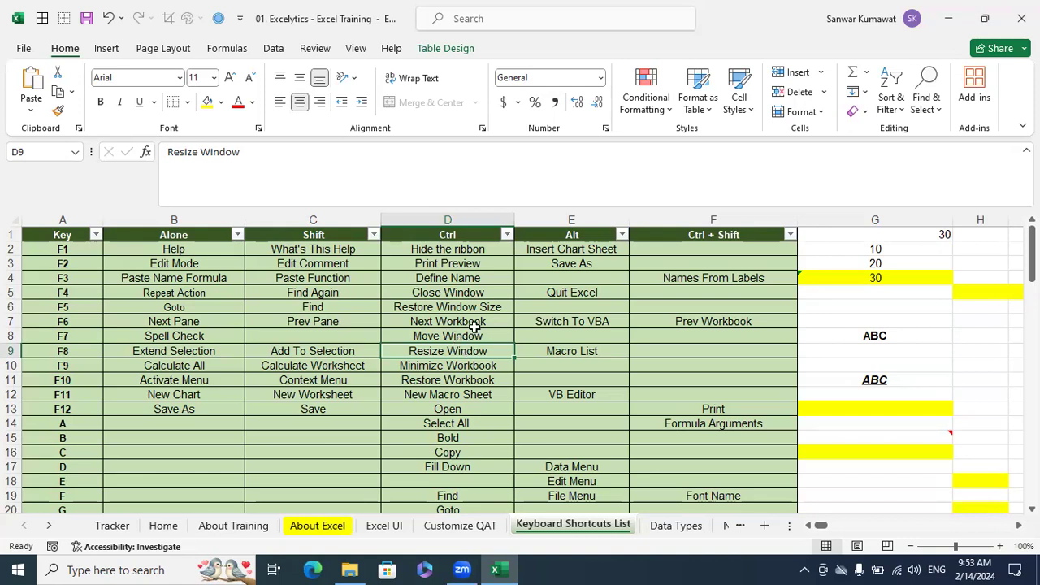
{"action": "left_click", "coordinate": [467, 322]}
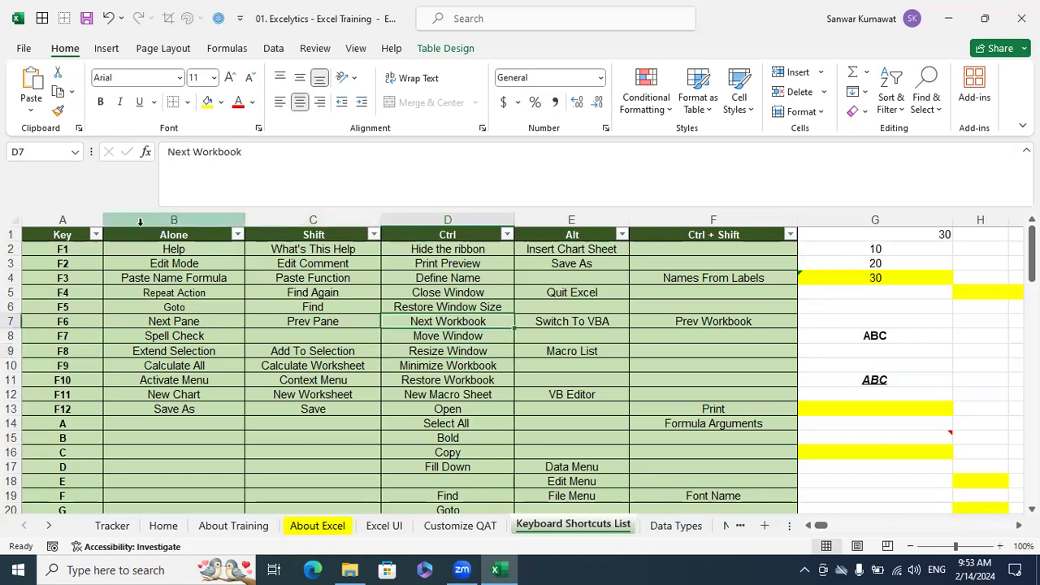
{"action": "left_click_drag", "start_coordinate": [87, 222], "coordinate": [664, 301]}
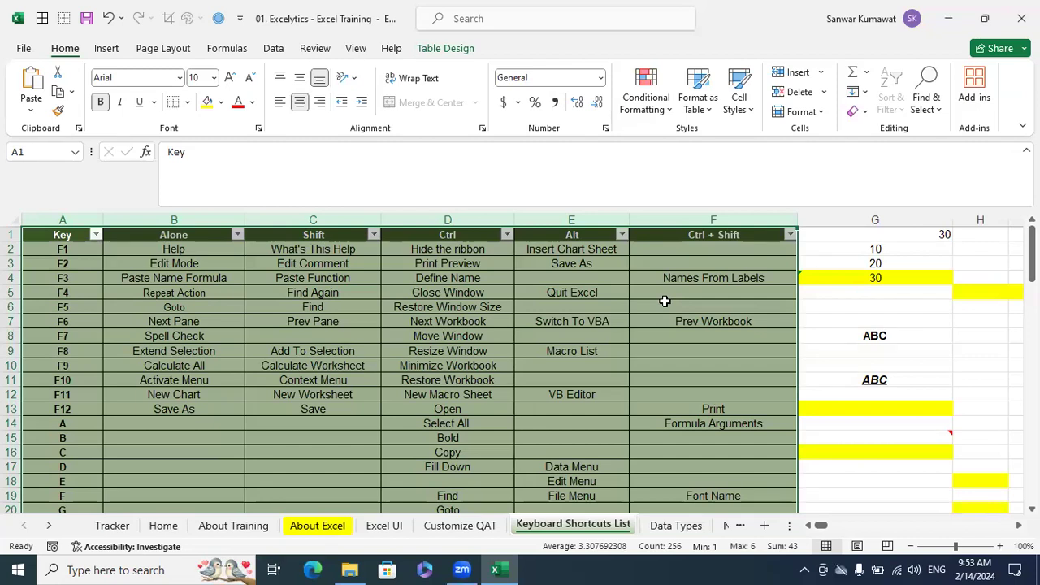
{"action": "left_click", "coordinate": [421, 307]}
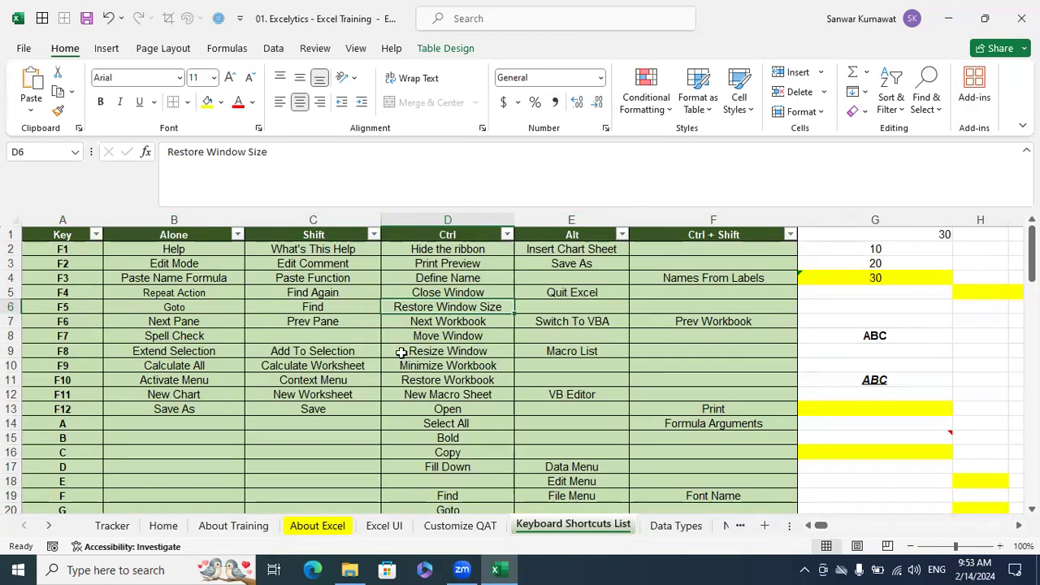
{"action": "left_click", "coordinate": [362, 339]}
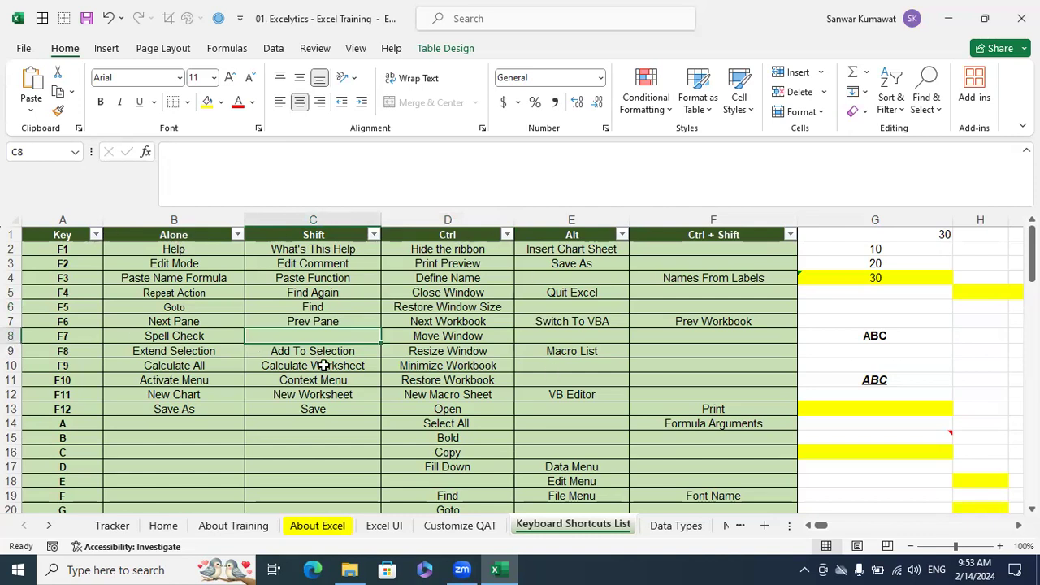
Demonstrate Edit Mode on the SUM formula in cell G4, entering and leaving it several times without altering the formula
{"action": "left_click", "coordinate": [885, 283]}
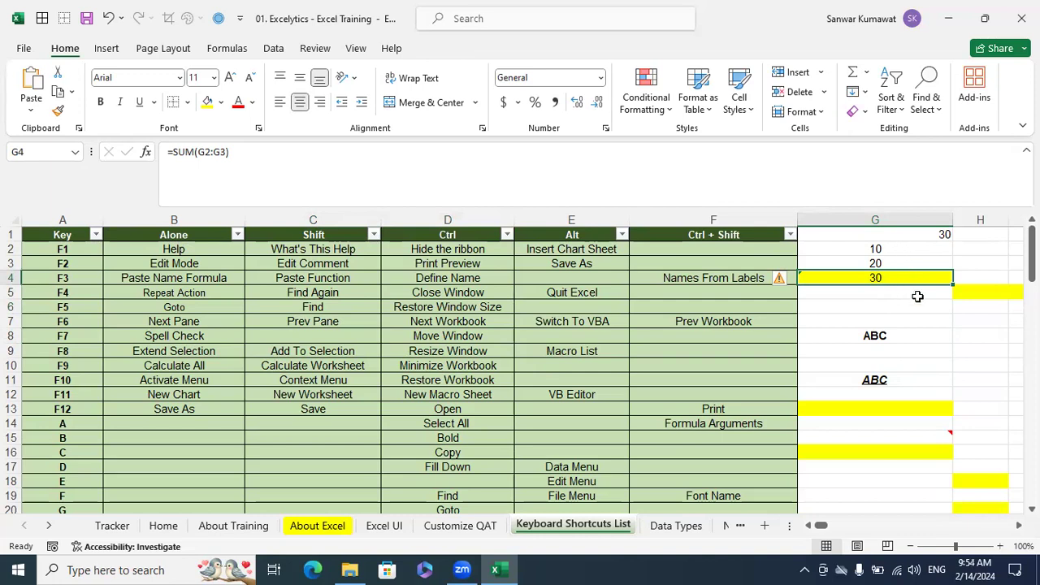
{"action": "key", "text": "F2"}
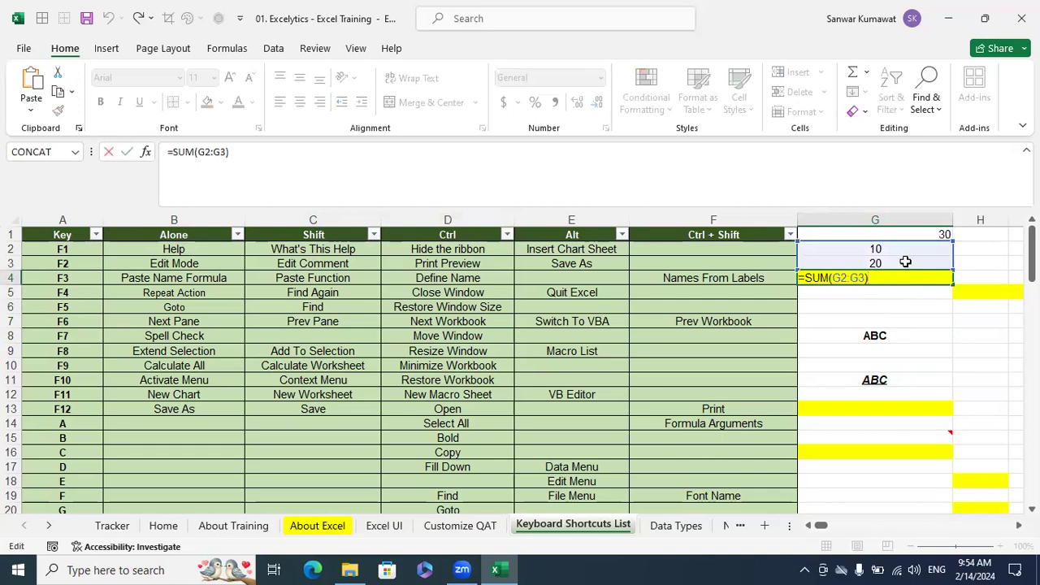
{"action": "key", "text": "Return"}
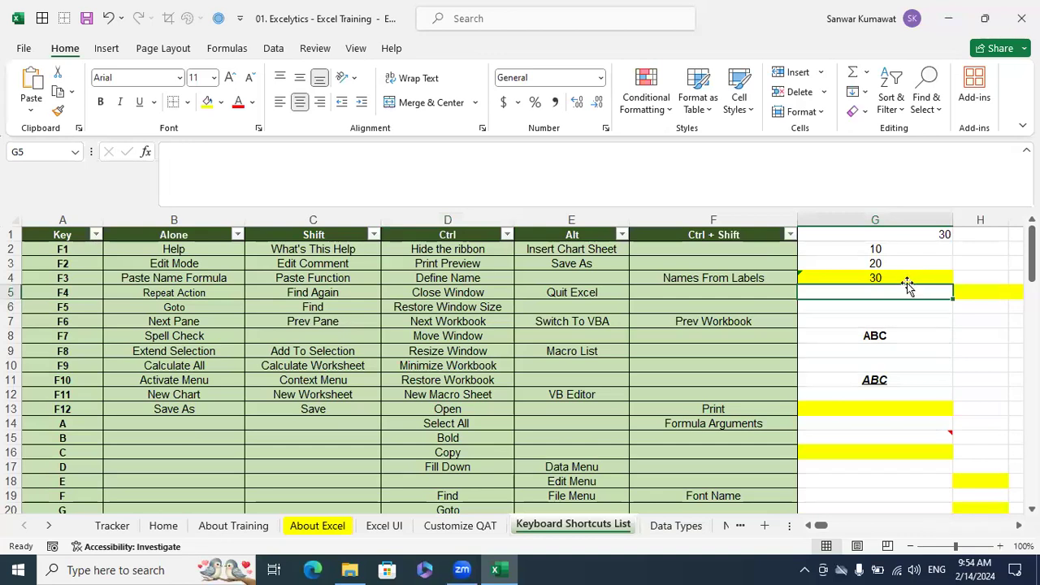
{"action": "left_click", "coordinate": [905, 277]}
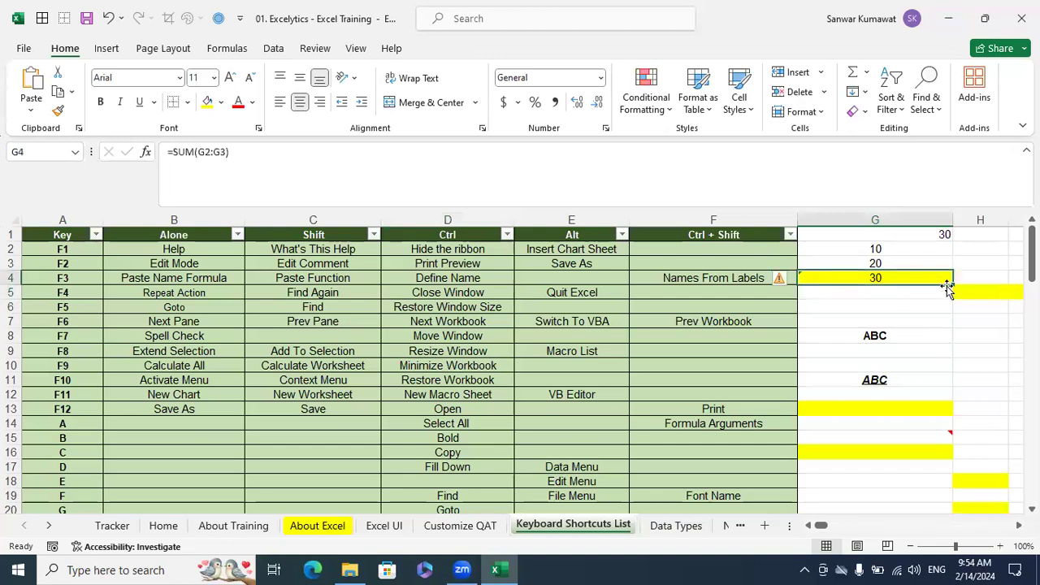
{"action": "key", "text": "F2"}
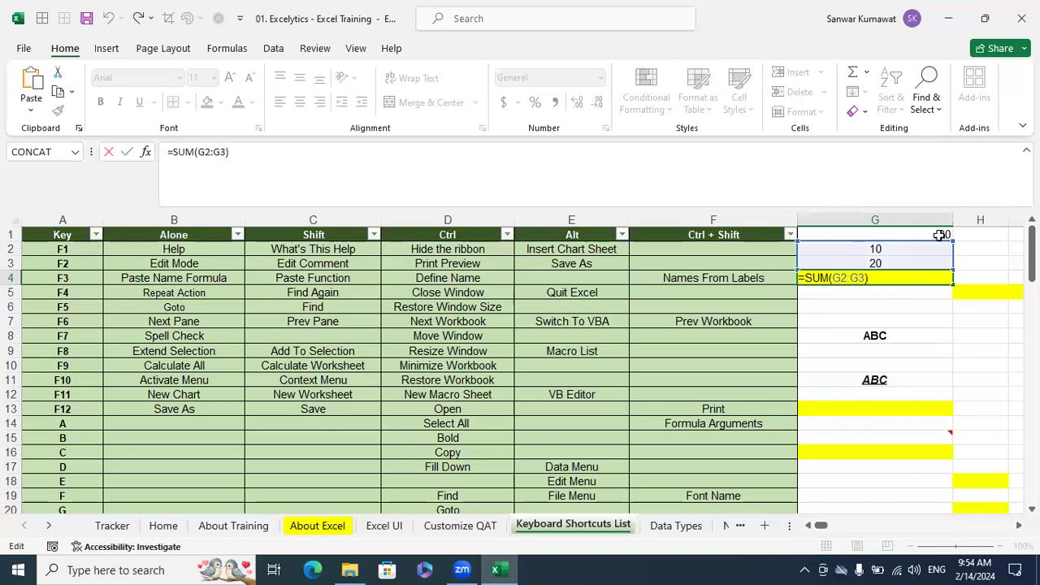
{"action": "key", "text": "Return"}
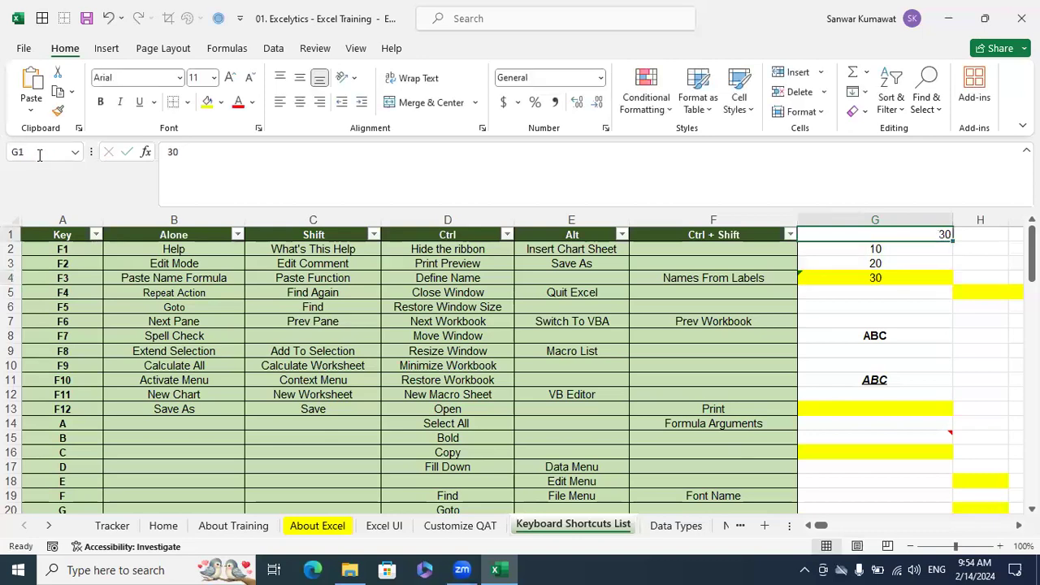
{"action": "left_click", "coordinate": [845, 277]}
{"action": "key", "text": "F2"}
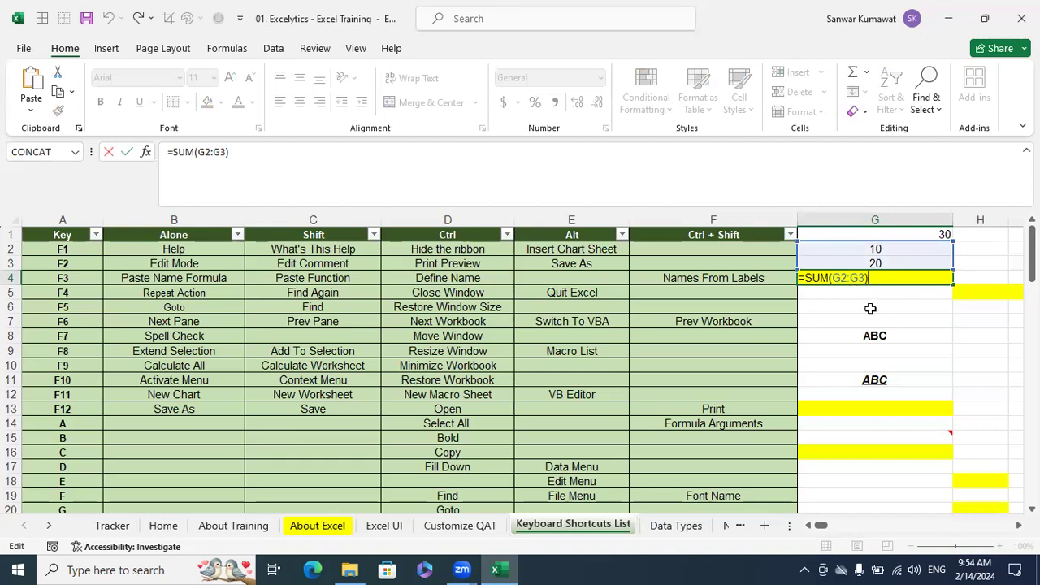
{"action": "key", "text": "Escape"}
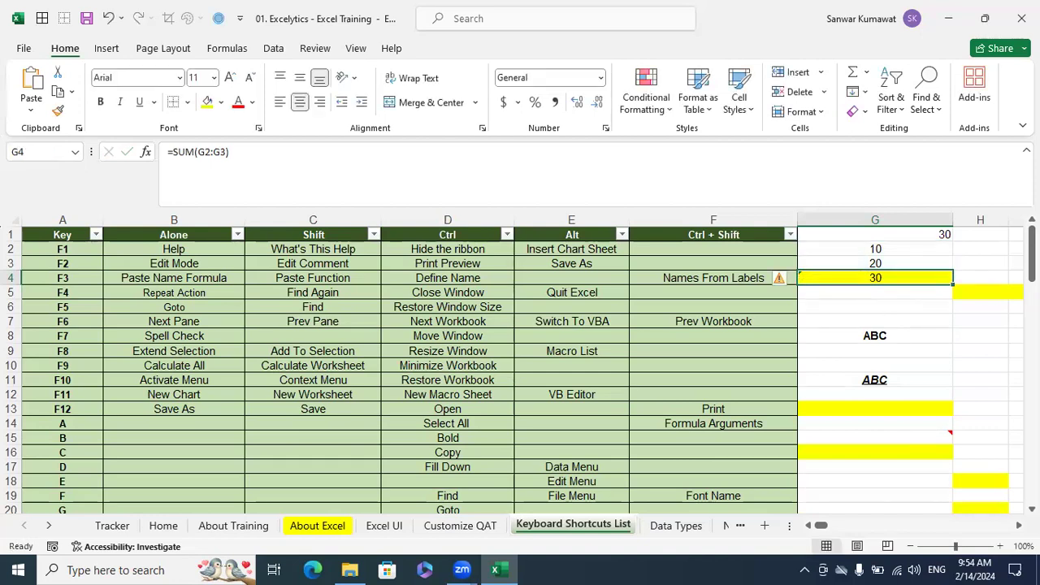
Examine the Edit Mode entry for F2, relating the Key column to the Alone column
{"action": "left_click", "coordinate": [180, 264]}
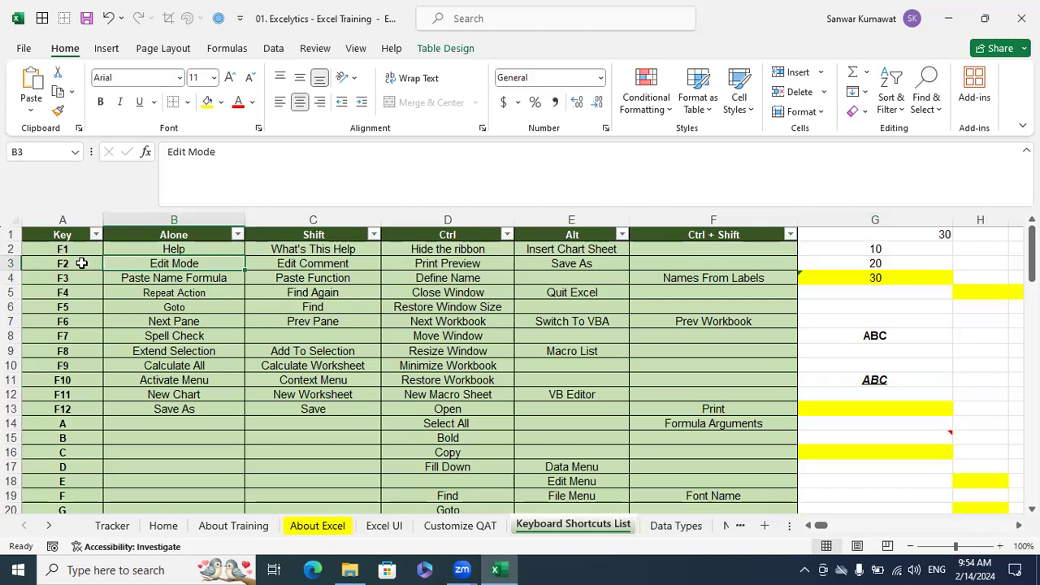
{"action": "left_click", "coordinate": [61, 217]}
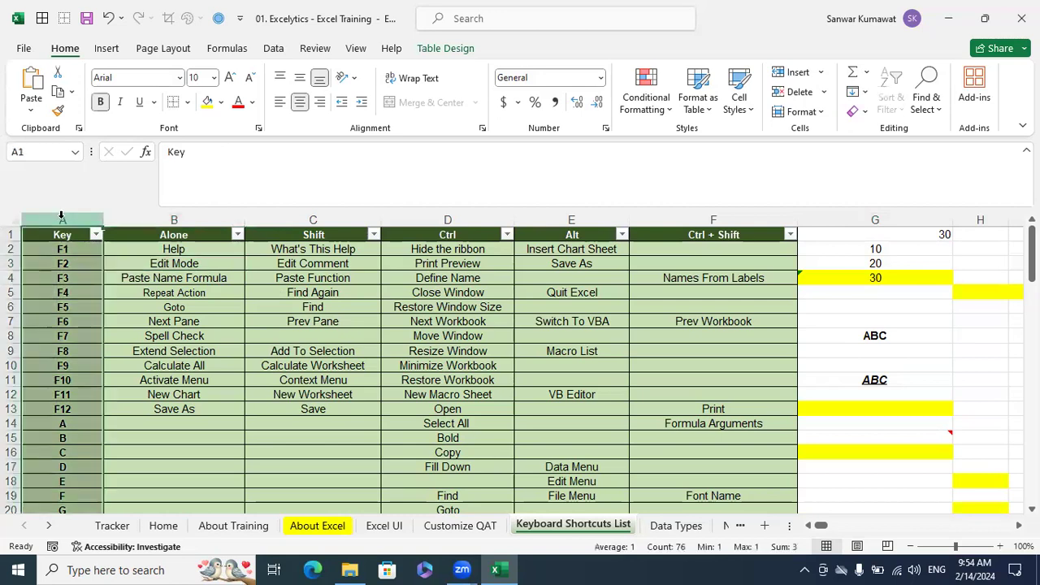
{"action": "left_click", "coordinate": [174, 217]}
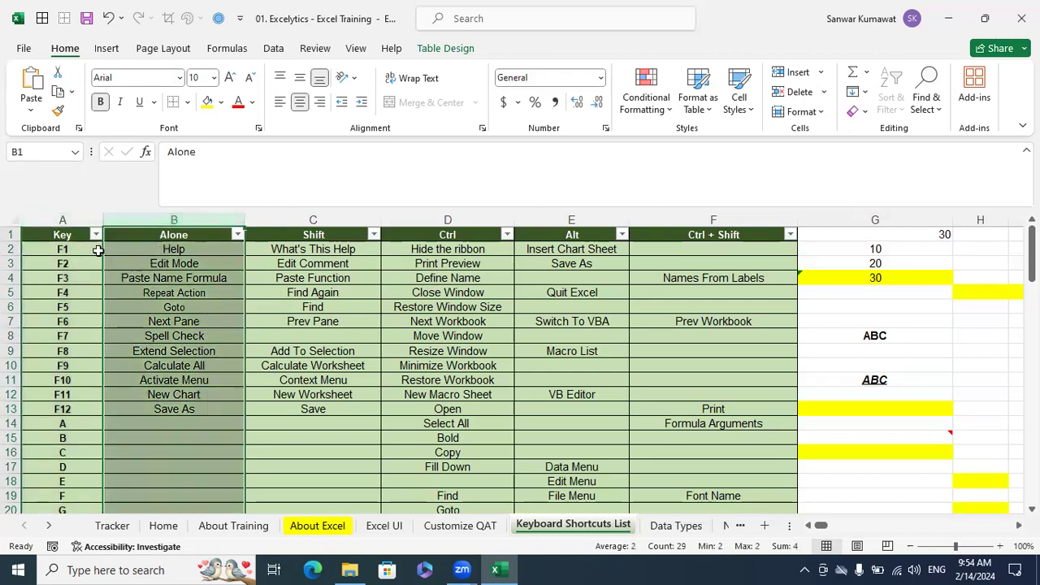
{"action": "left_click", "coordinate": [72, 265]}
{"action": "left_click", "coordinate": [190, 234]}
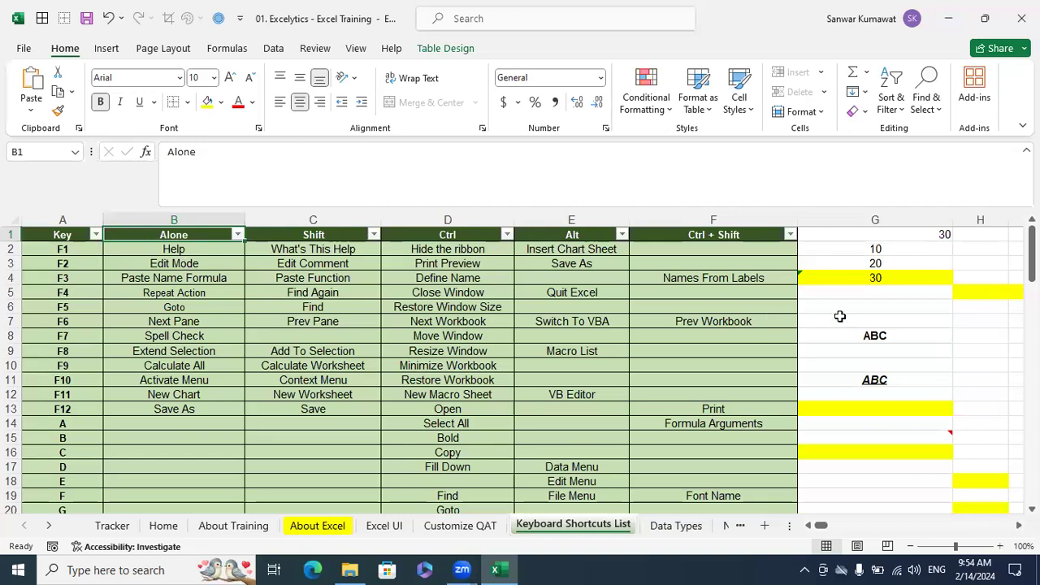
Put cell G4 in Edit Mode once more and commit its SUM formula, keeping the cell selected
{"action": "left_click", "coordinate": [886, 280]}
{"action": "key", "text": "F2"}
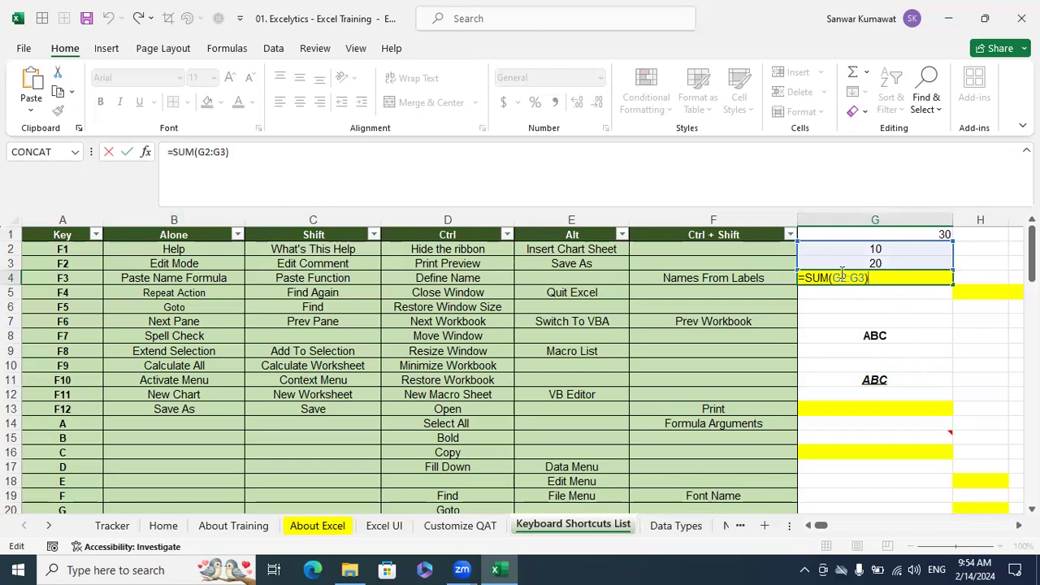
{"action": "key", "text": "ctrl+Return"}
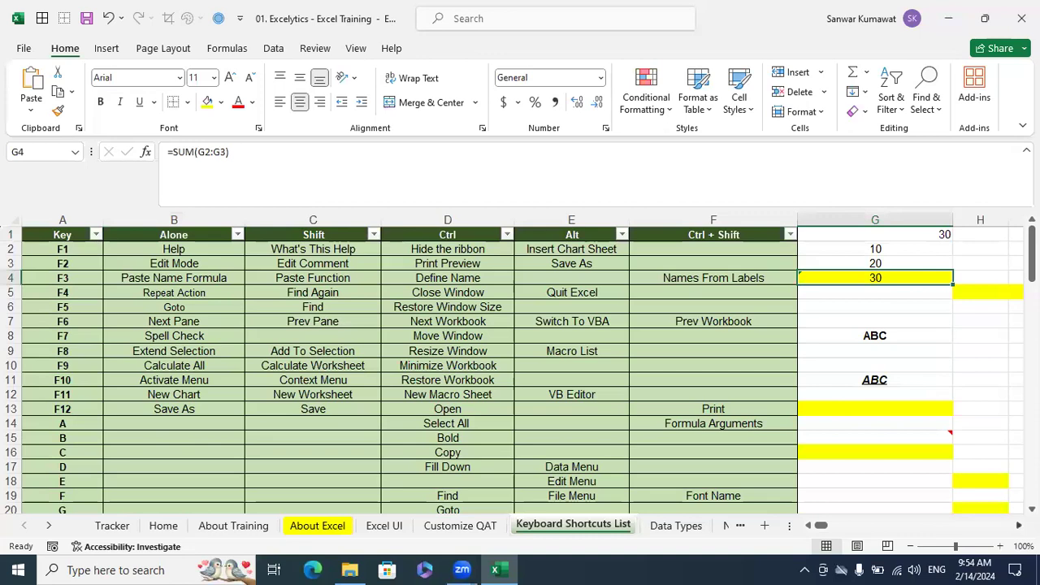
Remove the fill colour from the practice range G13:H24 beside the shortcut table
{"action": "scroll", "coordinate": [954, 453], "scroll_direction": "right", "scroll_amount": 3}
{"action": "scroll", "coordinate": [692, 344], "scroll_direction": "down", "scroll_amount": 2}
{"action": "left_click_drag", "start_coordinate": [685, 327], "coordinate": [774, 476]}
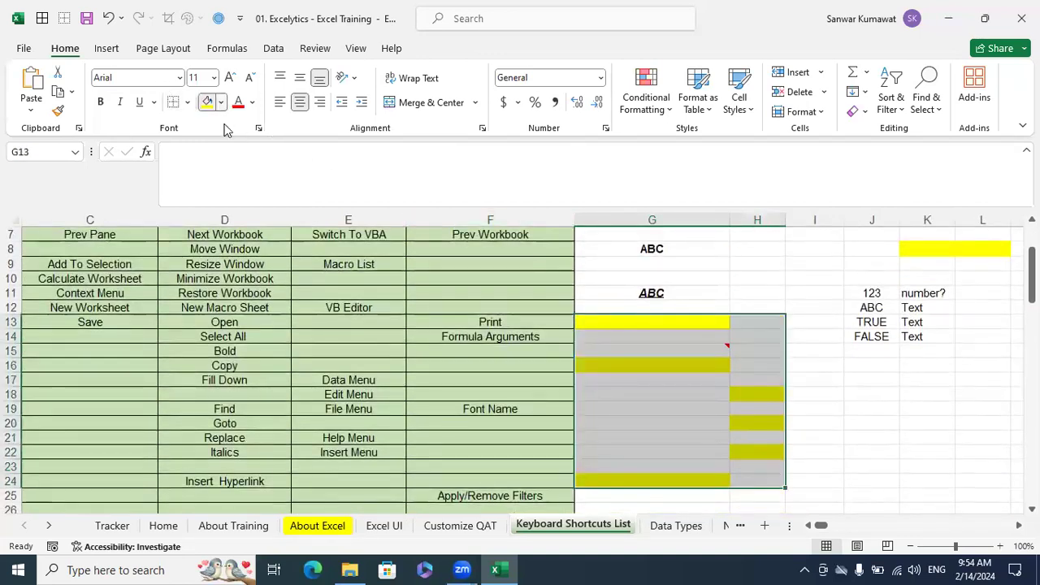
{"action": "left_click", "coordinate": [220, 101]}
{"action": "left_click", "coordinate": [242, 312]}
{"action": "left_click", "coordinate": [772, 376]}
Fill the blank cells G16 and G19 with yellow
{"action": "left_click", "coordinate": [692, 367]}
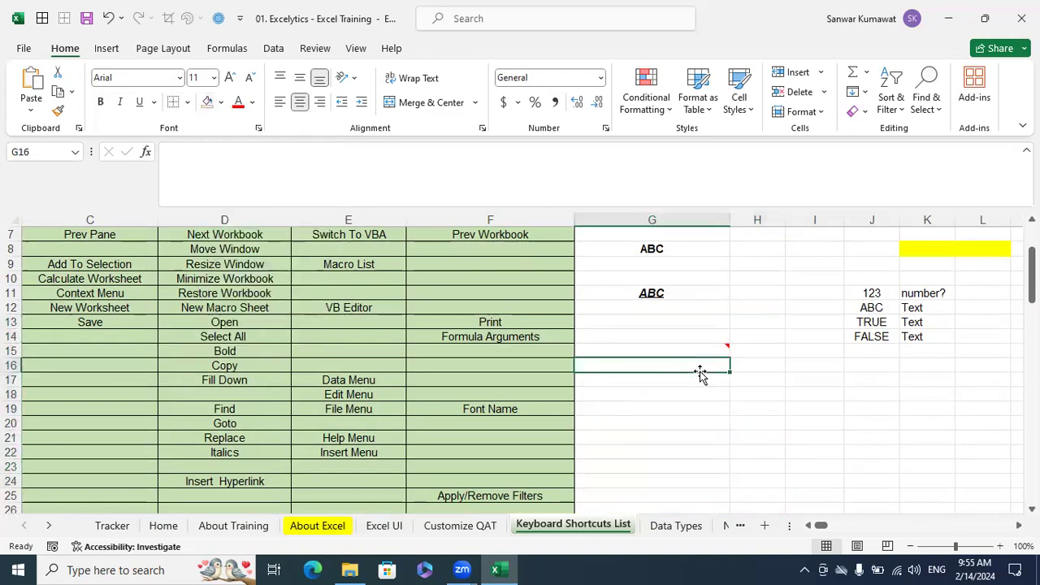
{"action": "left_click", "coordinate": [220, 102]}
{"action": "left_click", "coordinate": [245, 244]}
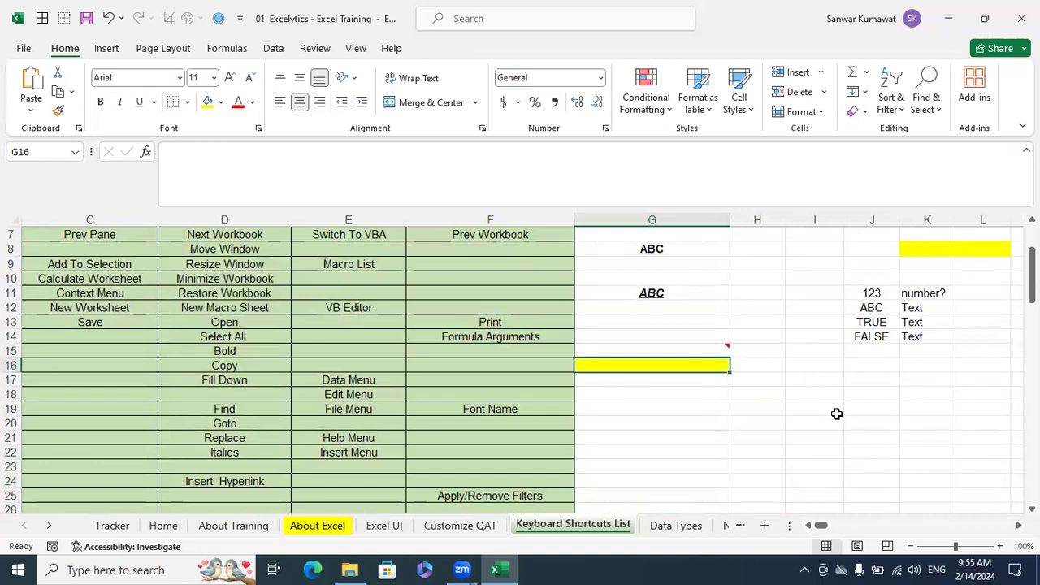
{"action": "left_click", "coordinate": [714, 408]}
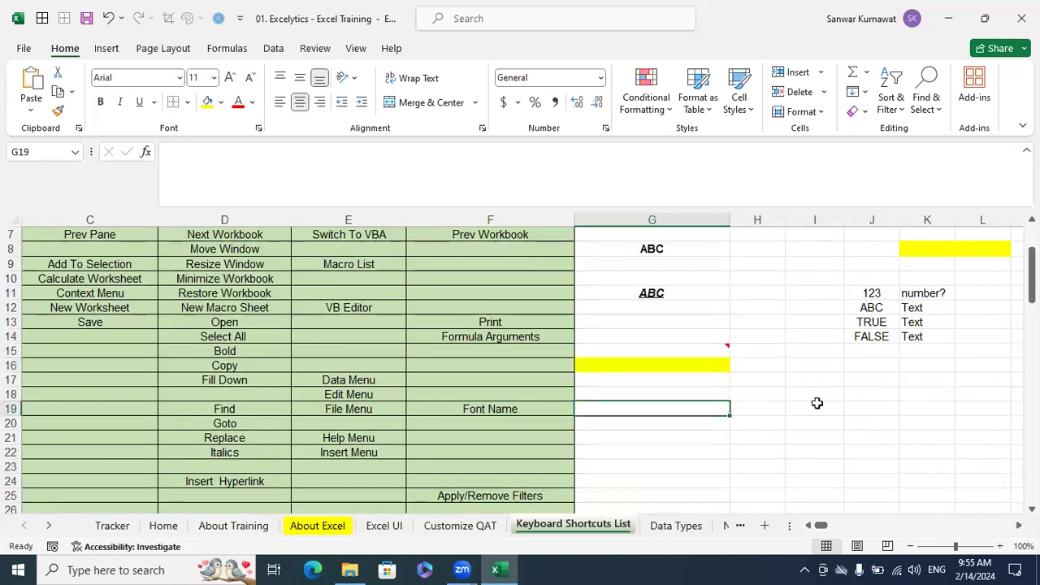
{"action": "left_click", "coordinate": [213, 112]}
{"action": "scroll", "coordinate": [674, 357], "scroll_direction": "down", "scroll_amount": 1}
{"action": "left_click", "coordinate": [754, 417]}
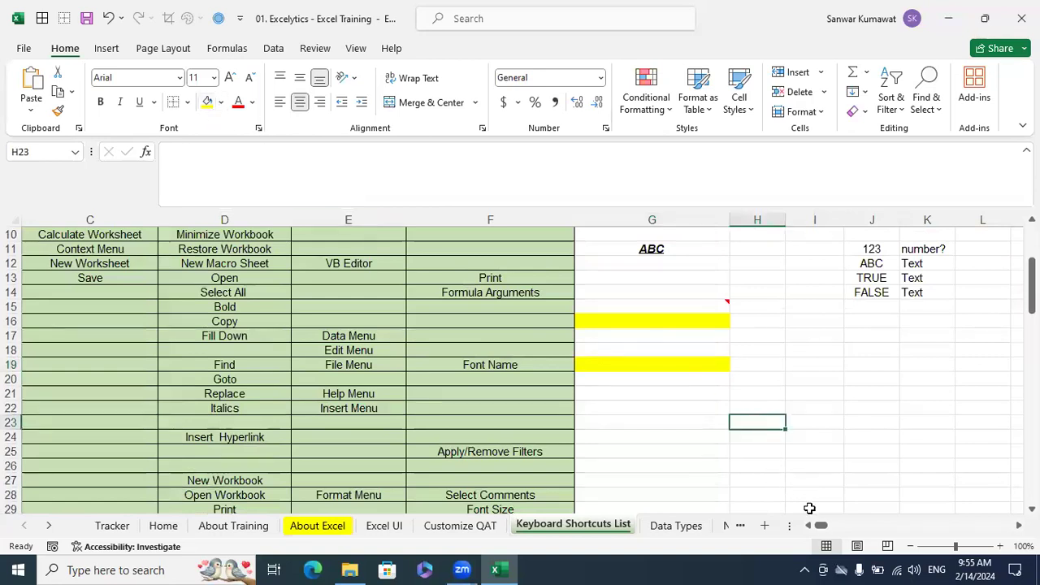
Check the F4 row of the shortcut table against the Alone column for the Repeat Action entry
{"action": "left_click_drag", "start_coordinate": [822, 527], "coordinate": [816, 528]}
{"action": "scroll", "coordinate": [232, 383], "scroll_direction": "up", "scroll_amount": 2}
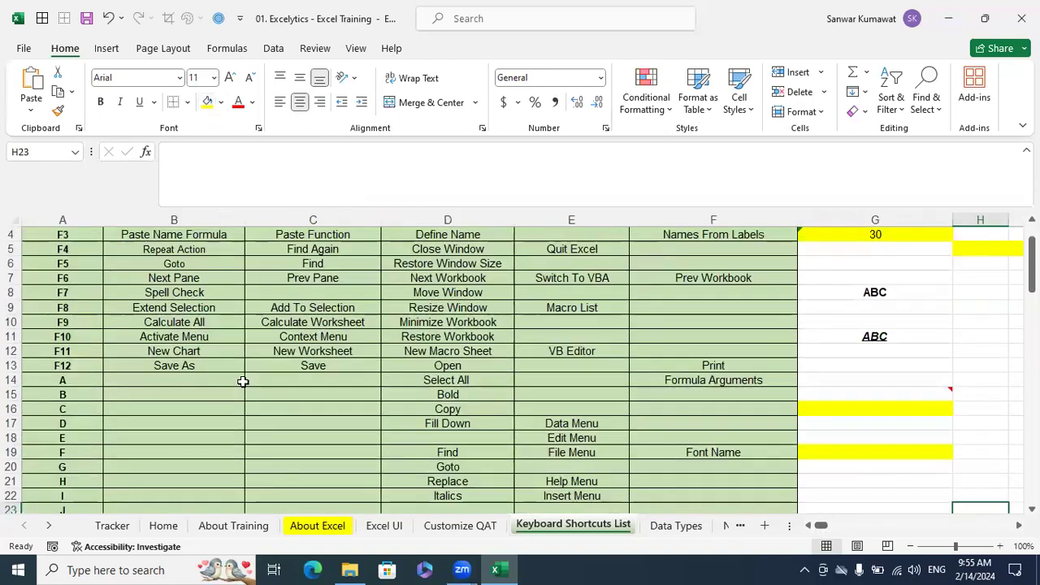
{"action": "left_click", "coordinate": [65, 250]}
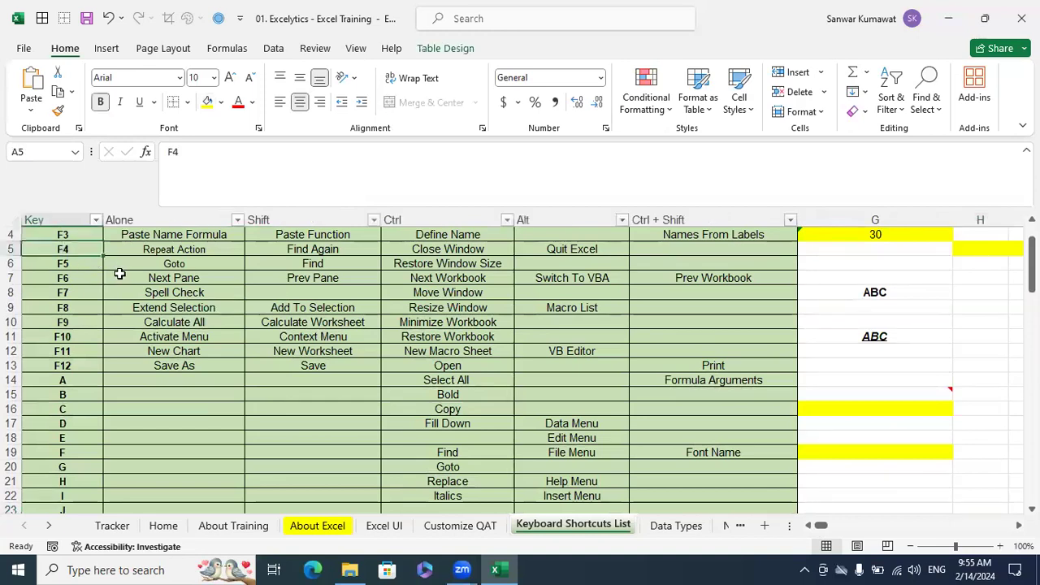
{"action": "scroll", "coordinate": [69, 273], "scroll_direction": "up", "scroll_amount": 1}
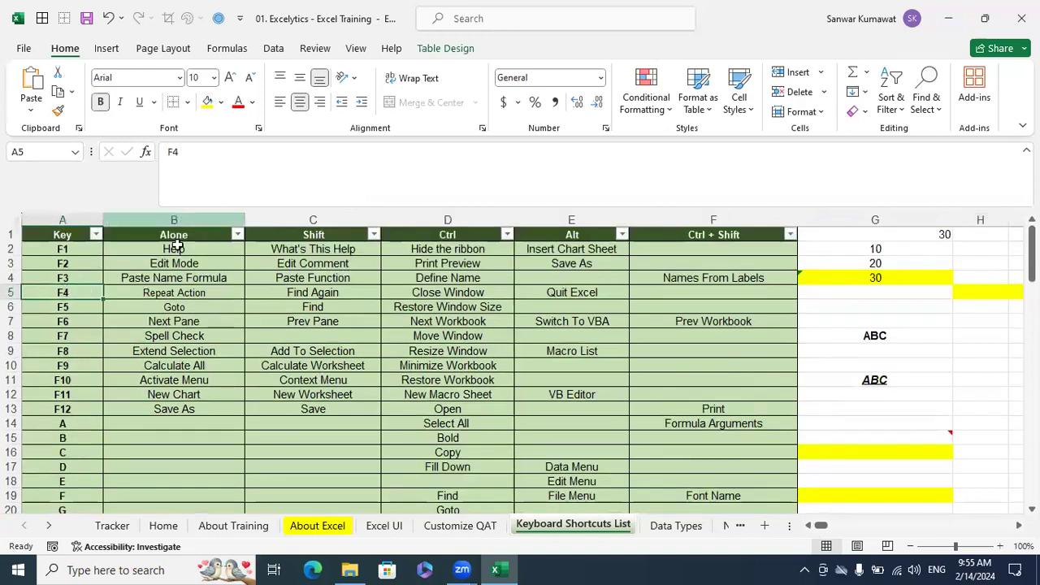
Repeat the yellow fill on cells G23, G25, G27 and G29 using the Repeat Action shortcut
{"action": "scroll", "coordinate": [864, 353], "scroll_direction": "down", "scroll_amount": 2}
{"action": "left_click", "coordinate": [899, 446]}
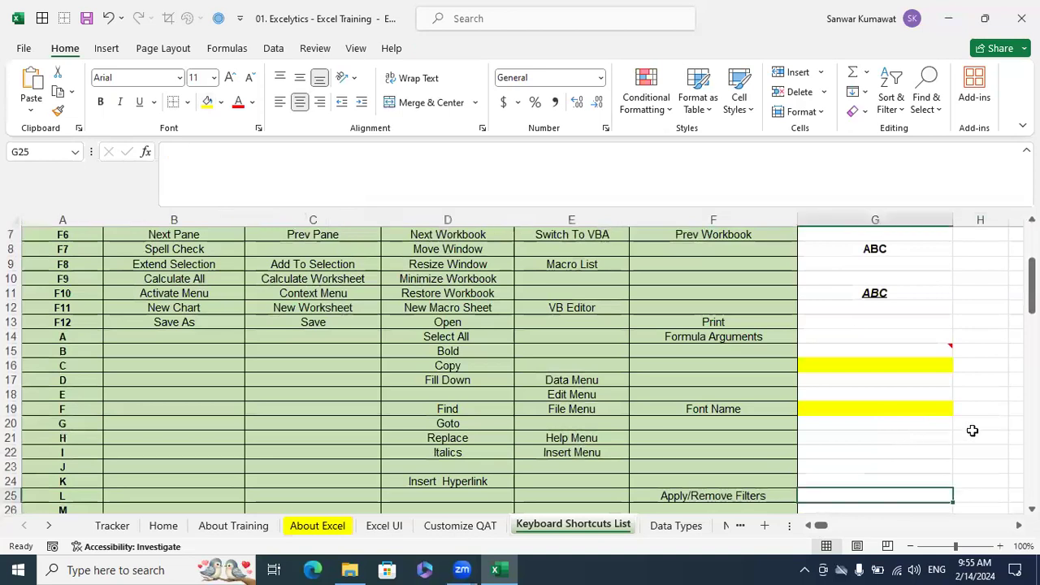
{"action": "scroll", "coordinate": [918, 406], "scroll_direction": "down", "scroll_amount": 3}
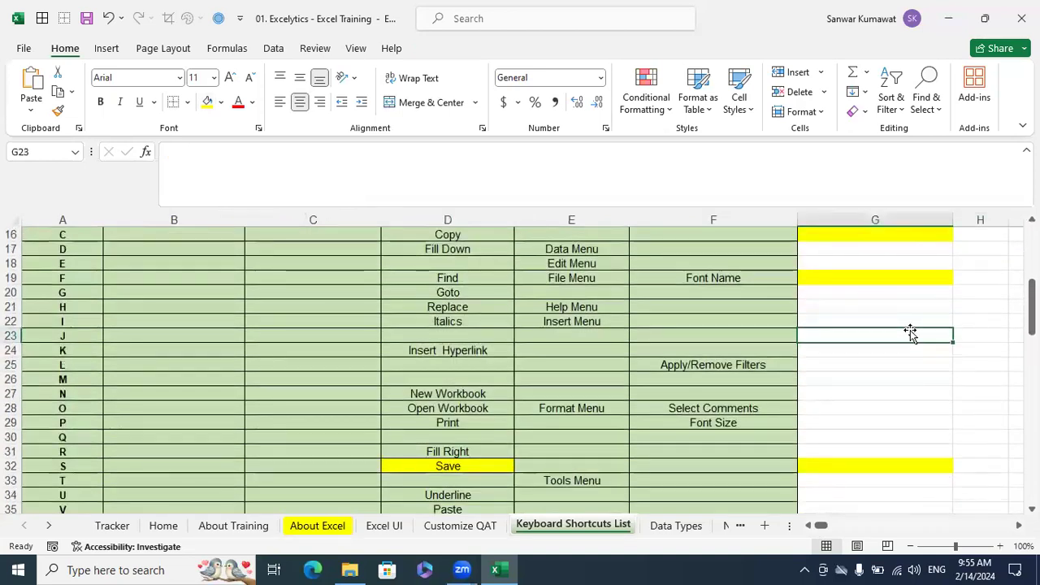
{"action": "key", "text": "F4"}
{"action": "key", "text": "Down"}
{"action": "key", "text": "Down"}
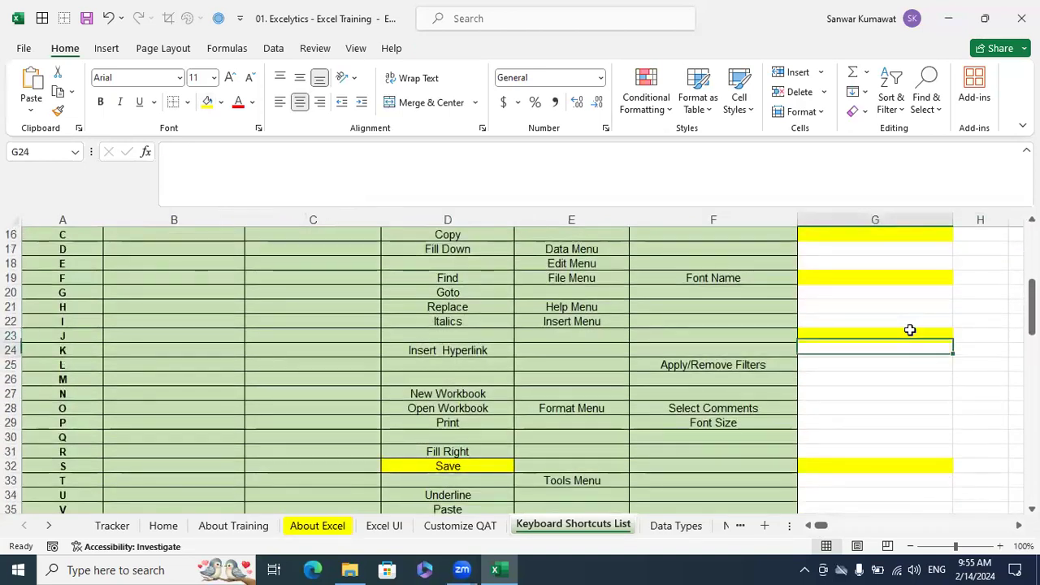
{"action": "key", "text": "F4"}
{"action": "key", "text": "Down"}
{"action": "key", "text": "Down"}
{"action": "key", "text": "F4"}
{"action": "key", "text": "Down"}
{"action": "key", "text": "Down"}
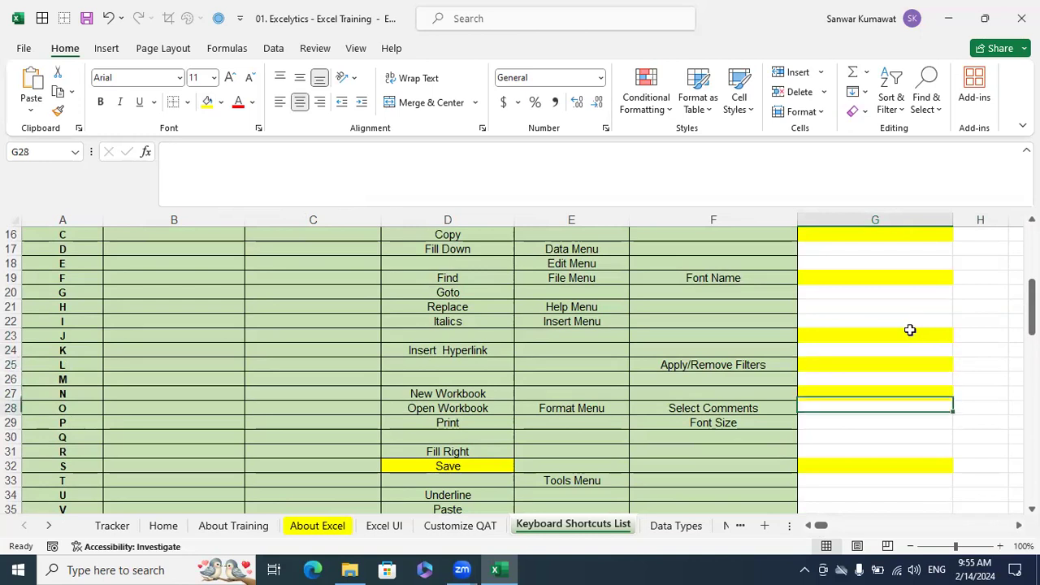
{"action": "key", "text": "F4"}
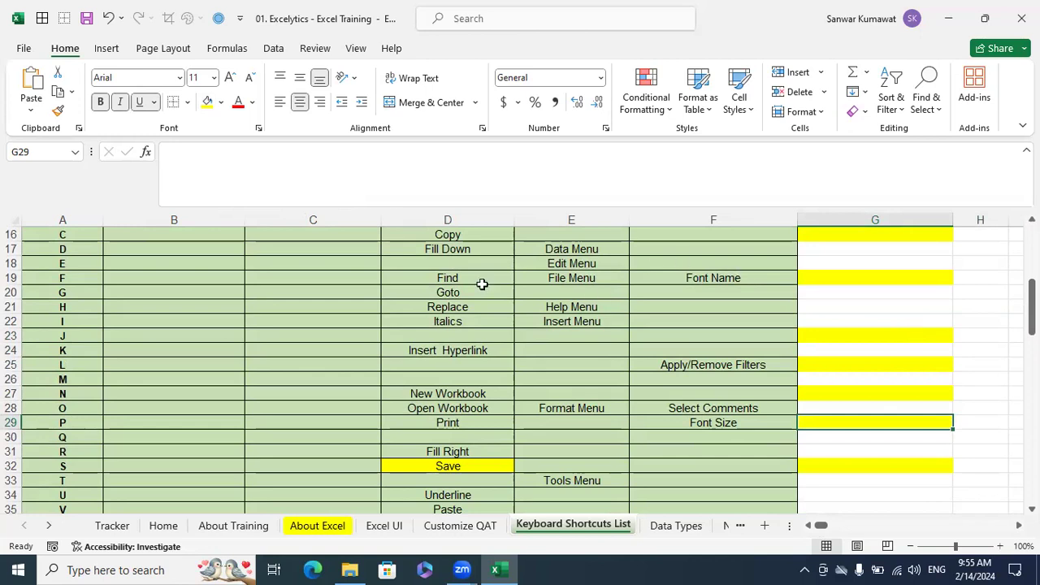
Review how the Alone column is read together with the Key column in the shortcut table
{"action": "scroll", "coordinate": [170, 367], "scroll_direction": "up", "scroll_amount": 5}
{"action": "left_click", "coordinate": [190, 238]}
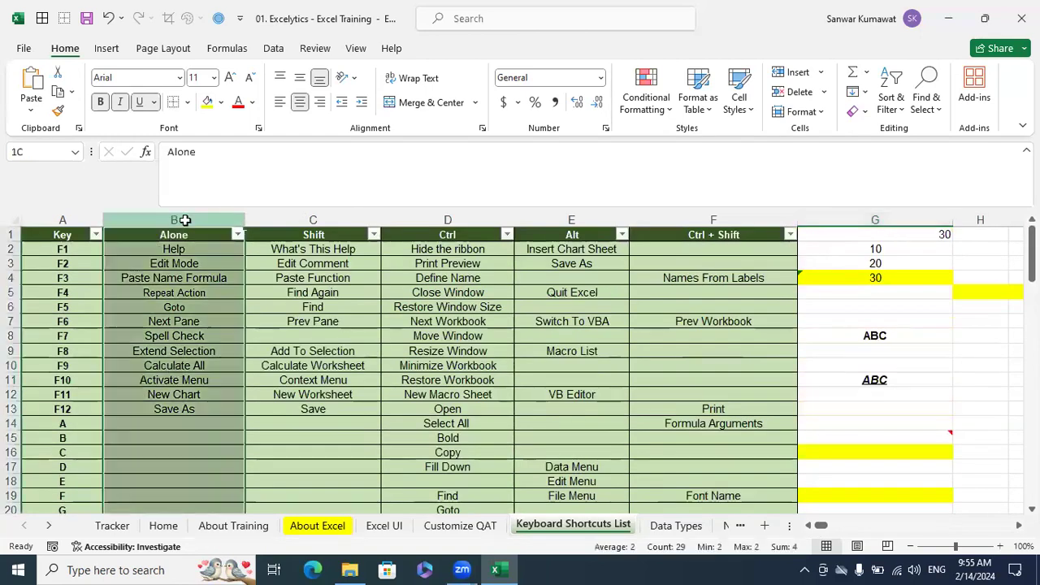
{"action": "left_click", "coordinate": [386, 337]}
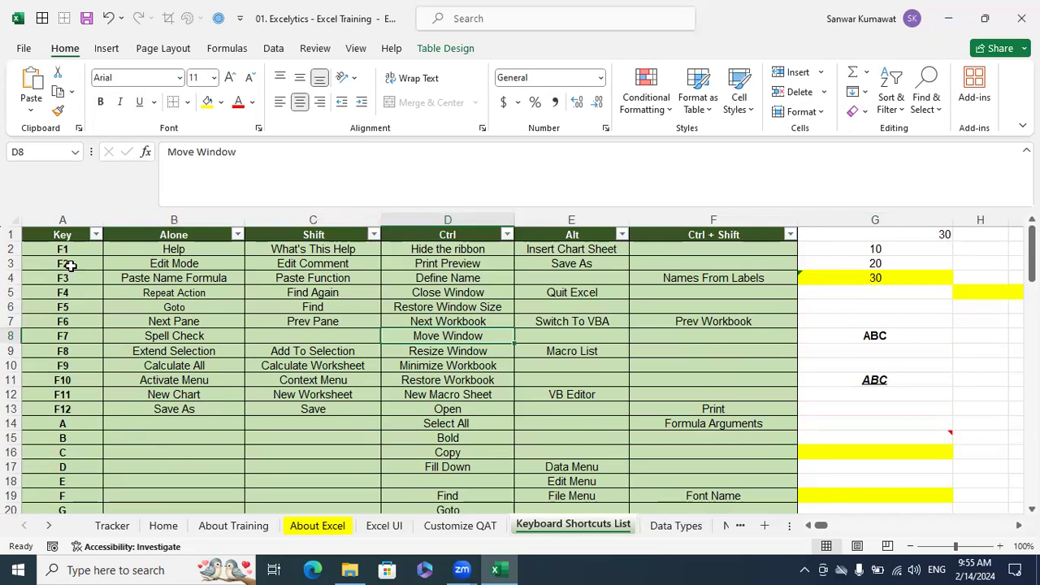
{"action": "left_click", "coordinate": [204, 225]}
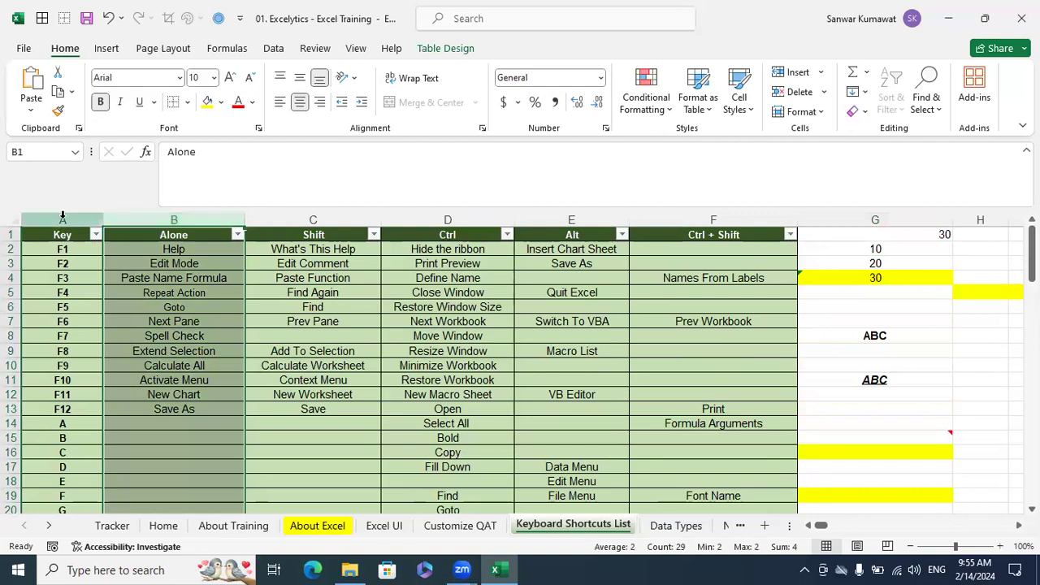
{"action": "left_click", "coordinate": [62, 214]}
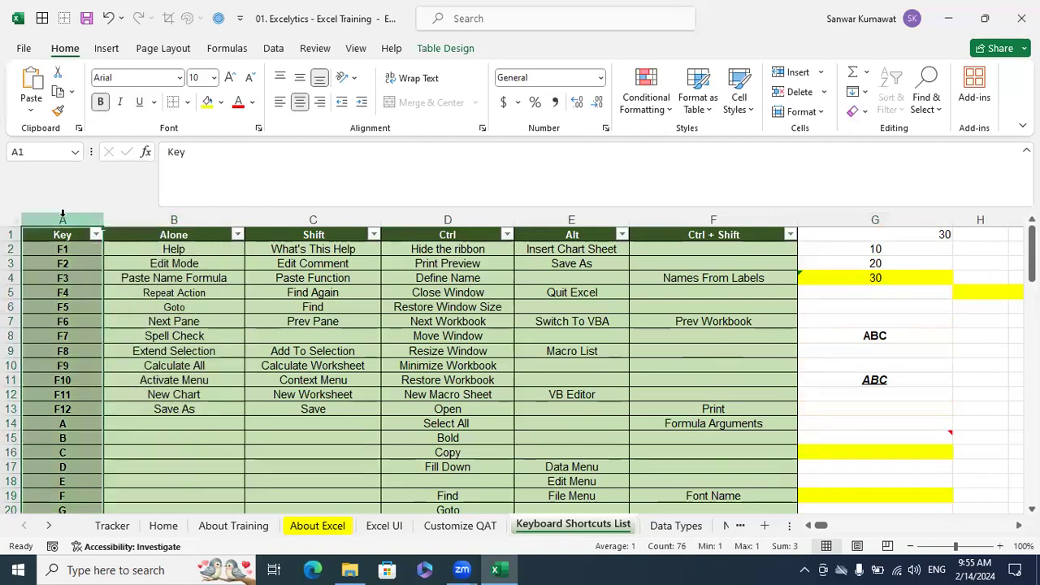
Compare the Key column with the Shift column, focusing on the Edit Comment entry for F2
{"action": "left_click", "coordinate": [305, 226]}
{"action": "left_click", "coordinate": [63, 226]}
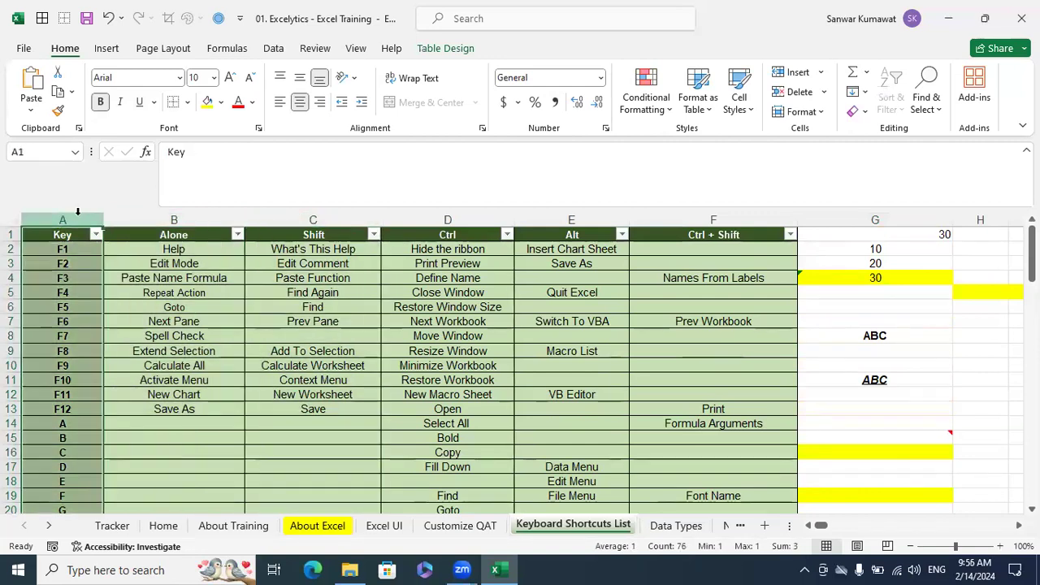
{"action": "left_click", "coordinate": [309, 239]}
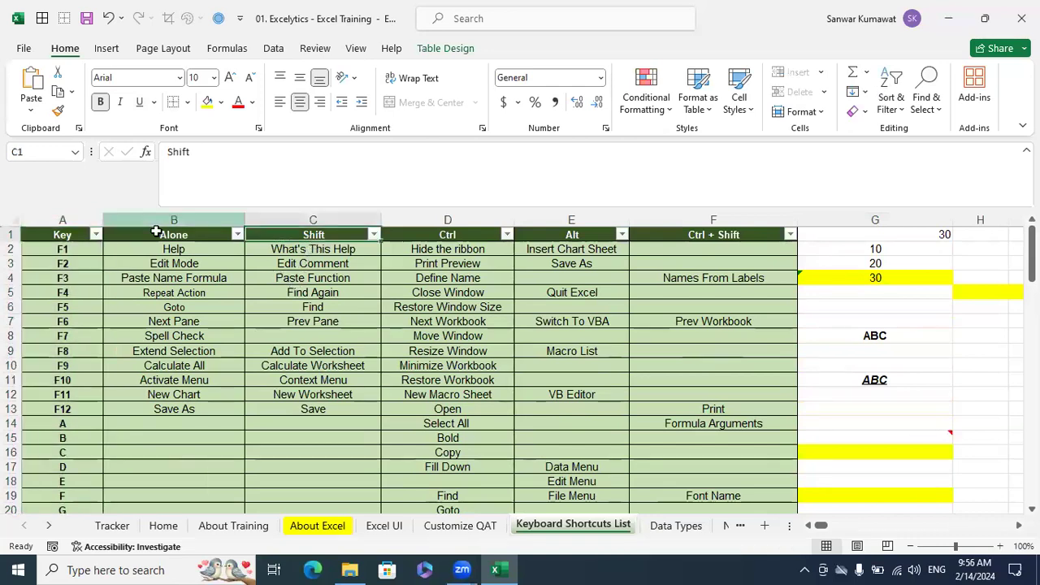
{"action": "left_click", "coordinate": [297, 266]}
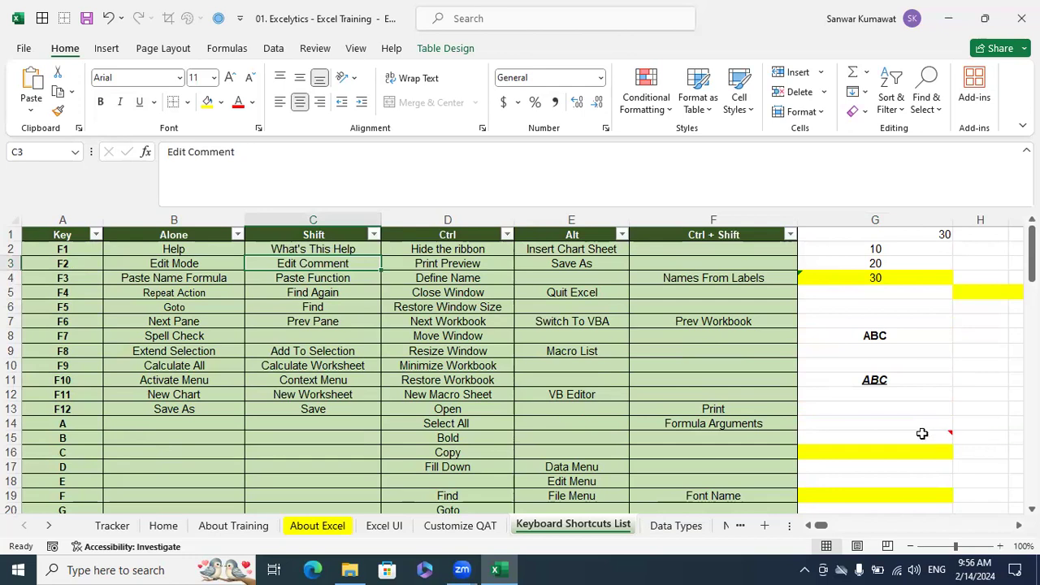
{"action": "scroll", "coordinate": [859, 462], "scroll_direction": "right", "scroll_amount": 3}
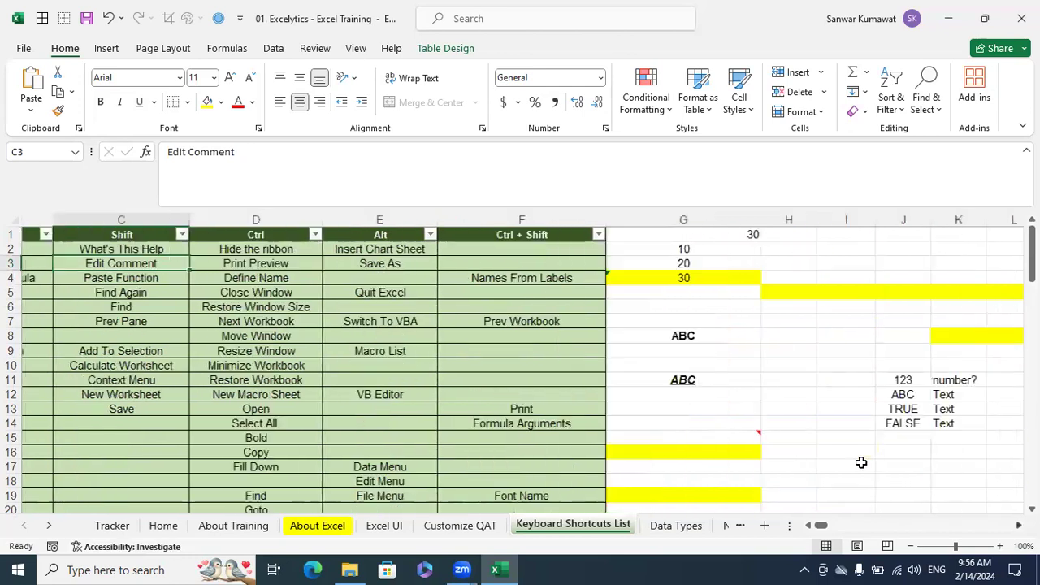
Edit the comment on cell G15 so its text reads "Excel is good application"
{"action": "left_click", "coordinate": [703, 434]}
{"action": "right_click", "coordinate": [703, 433]}
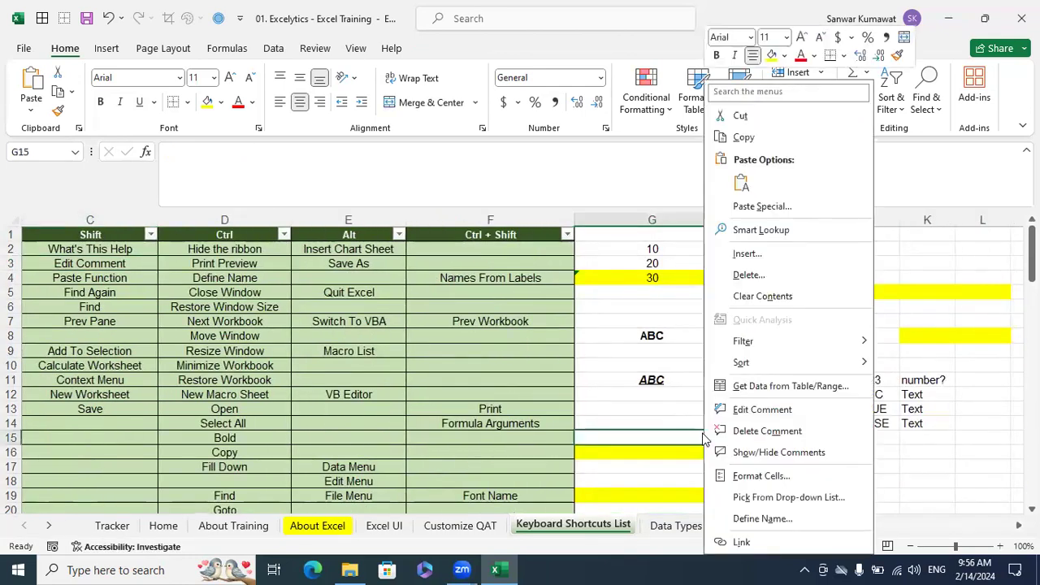
{"action": "key", "text": "Escape"}
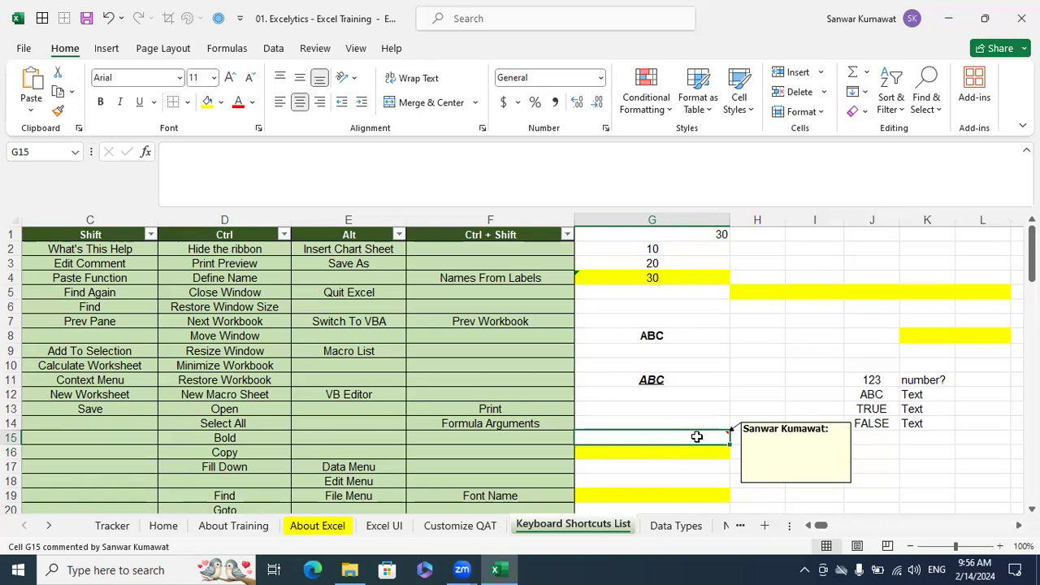
{"action": "right_click", "coordinate": [699, 439]}
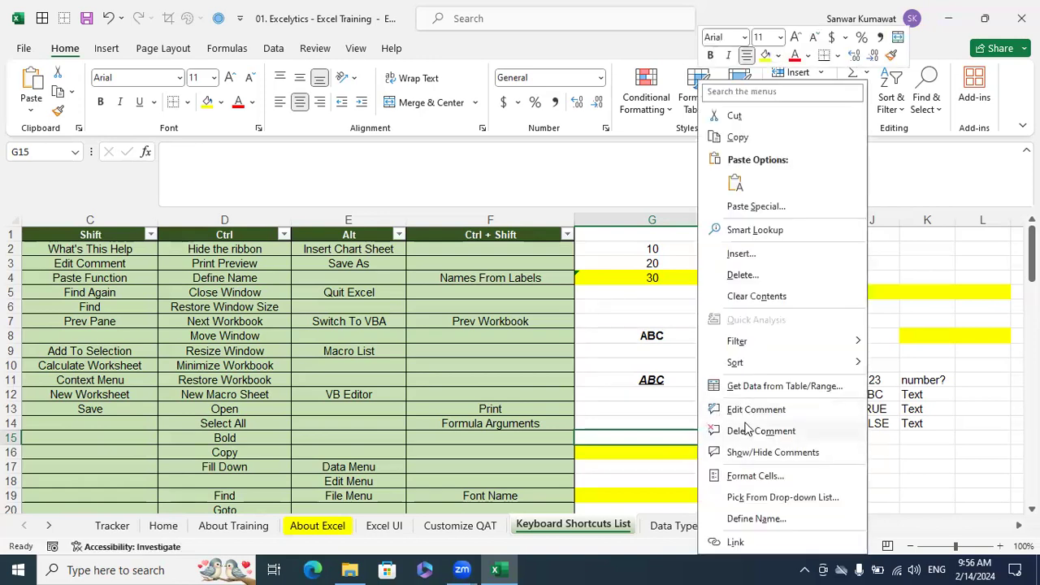
{"action": "left_click", "coordinate": [749, 410]}
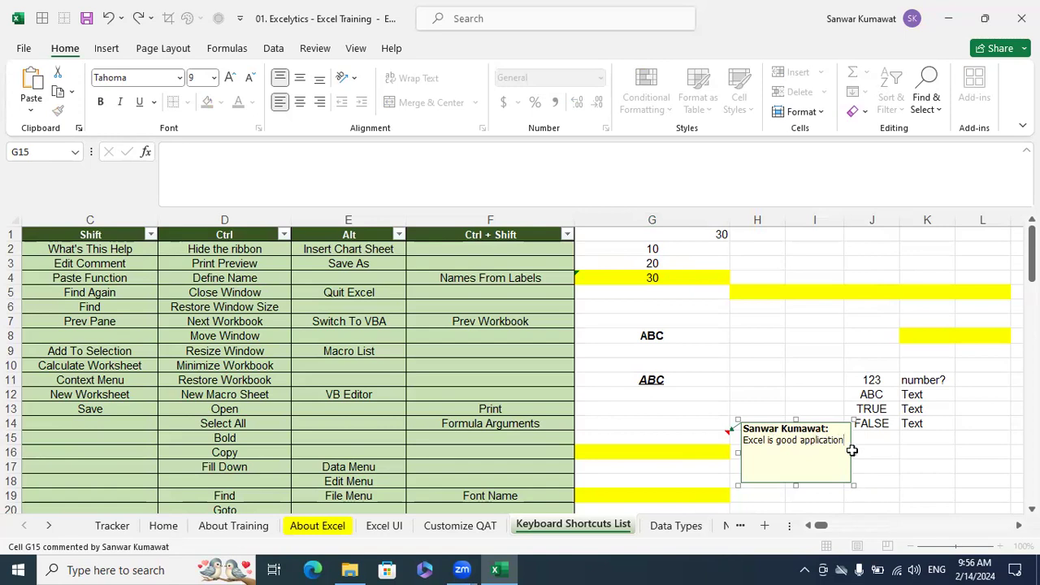
{"action": "left_click", "coordinate": [891, 437]}
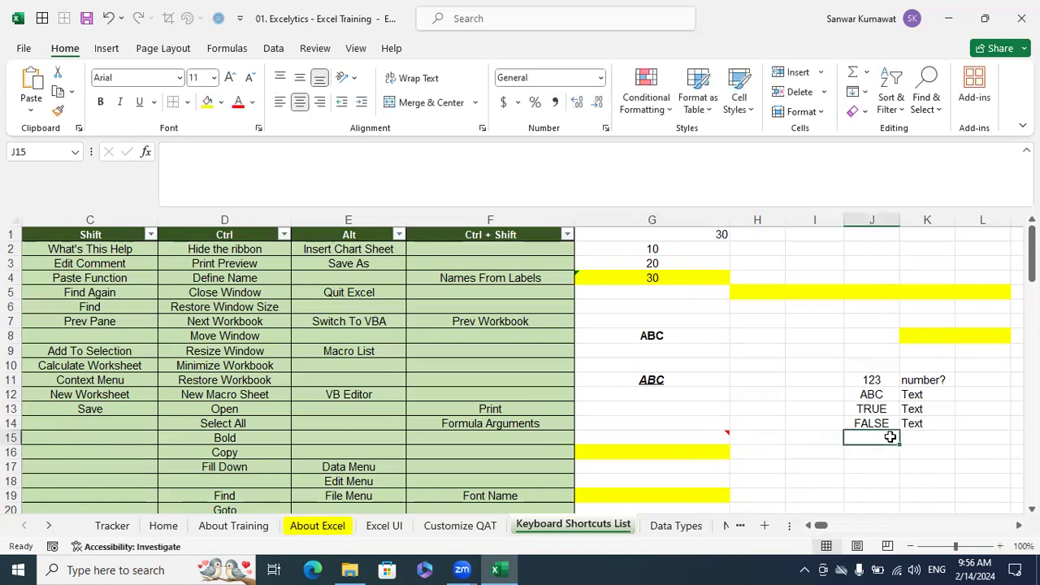
Reopen the comment on cell G15 for editing through the cell's own options, leaving its text as is
{"action": "left_click", "coordinate": [705, 436]}
{"action": "right_click", "coordinate": [712, 438]}
{"action": "left_click", "coordinate": [751, 409]}
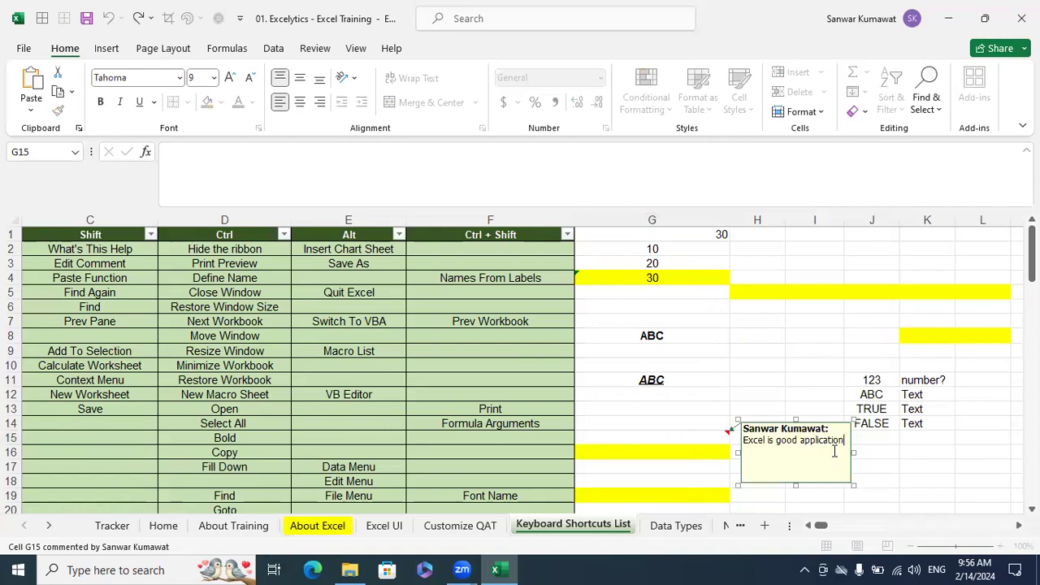
{"action": "left_click", "coordinate": [728, 429]}
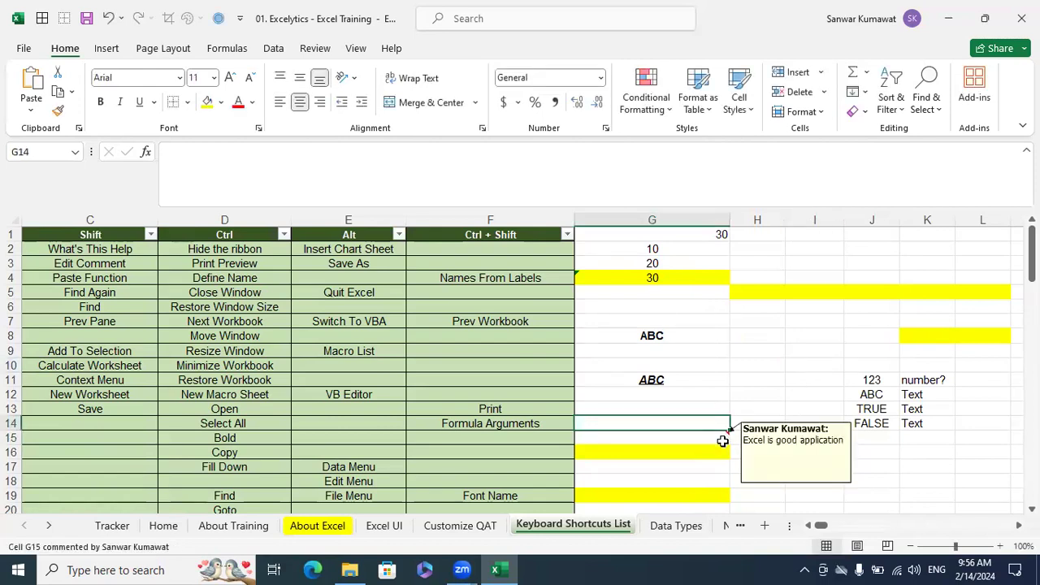
Check the Edit Comment entry in the Shift column and open the G15 comment using that keyboard shortcut
{"action": "left_click", "coordinate": [104, 262]}
{"action": "left_click_drag", "start_coordinate": [823, 525], "coordinate": [809, 525]}
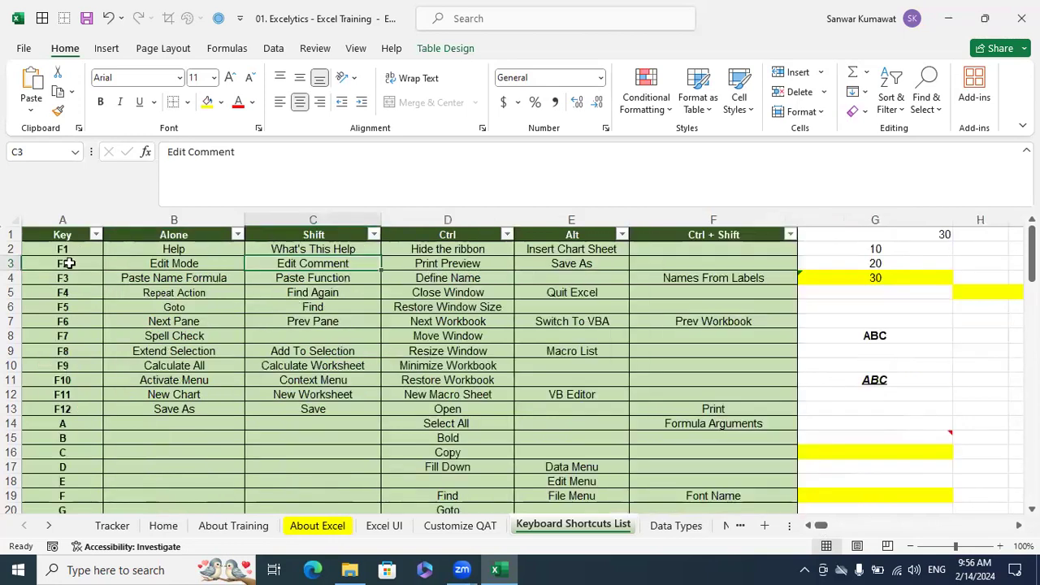
{"action": "left_click", "coordinate": [945, 437]}
{"action": "key", "text": "shift+F2"}
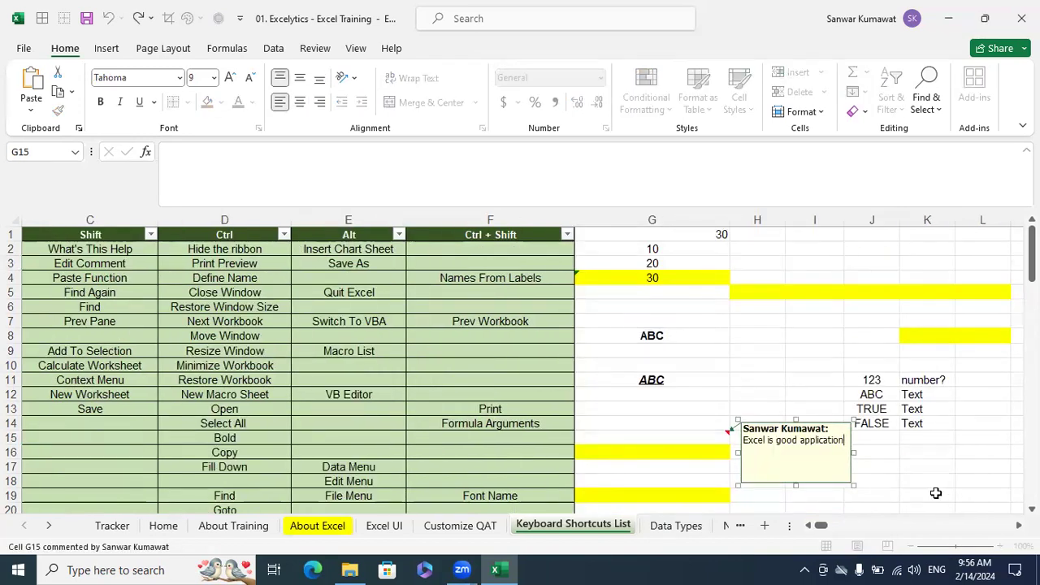
{"action": "left_click", "coordinate": [964, 496]}
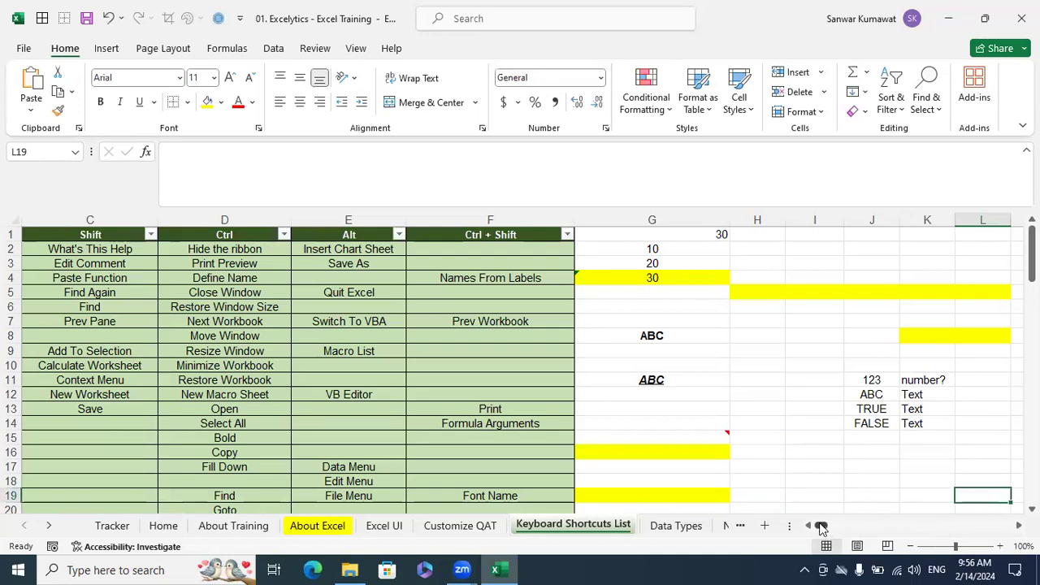
Insert a blank worksheet before the Keyboard Shortcuts List sheet
{"action": "left_click_drag", "start_coordinate": [820, 528], "coordinate": [816, 528]}
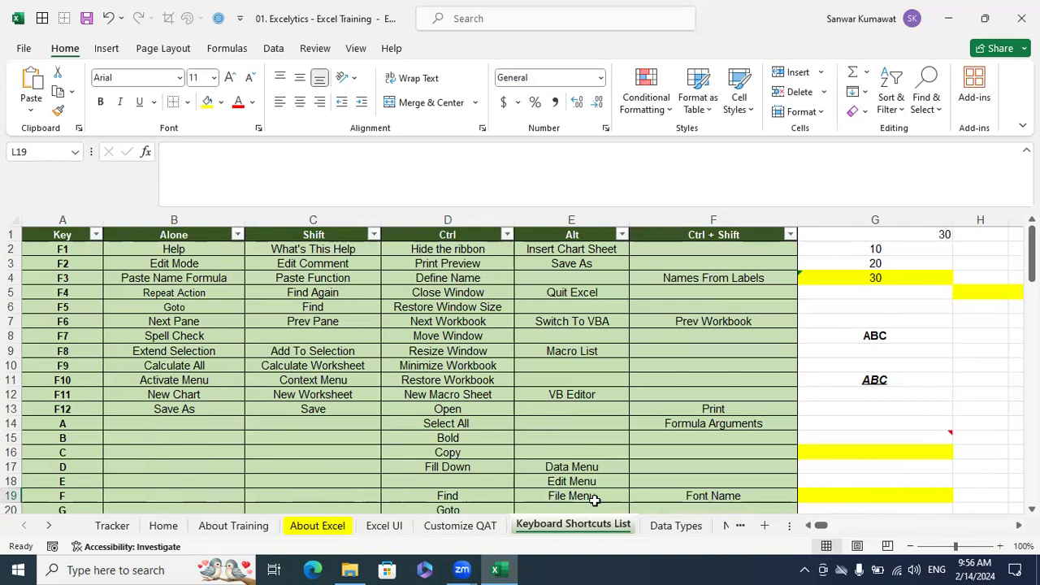
{"action": "right_click", "coordinate": [618, 532]}
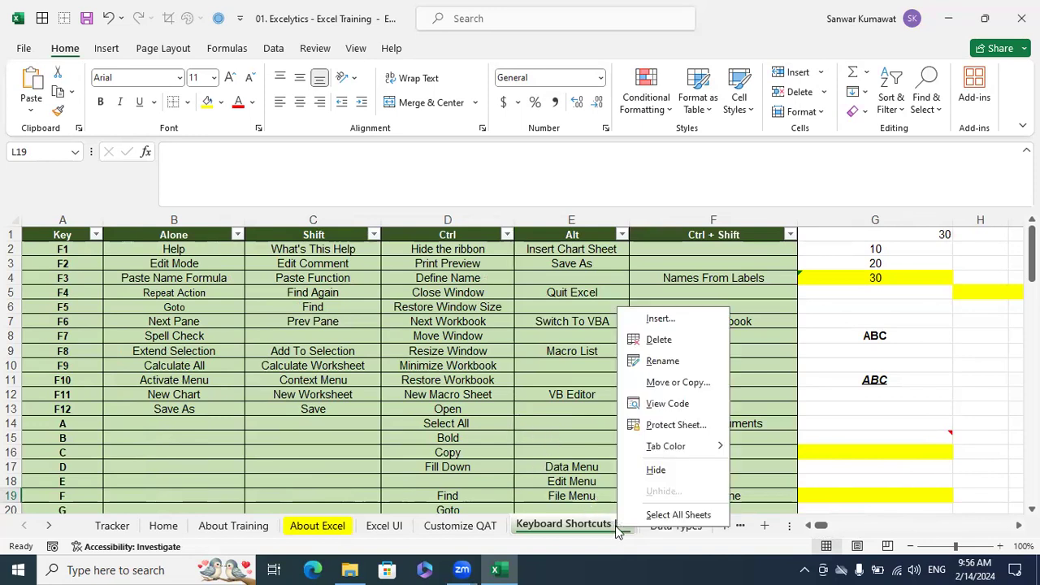
{"action": "left_click", "coordinate": [656, 322]}
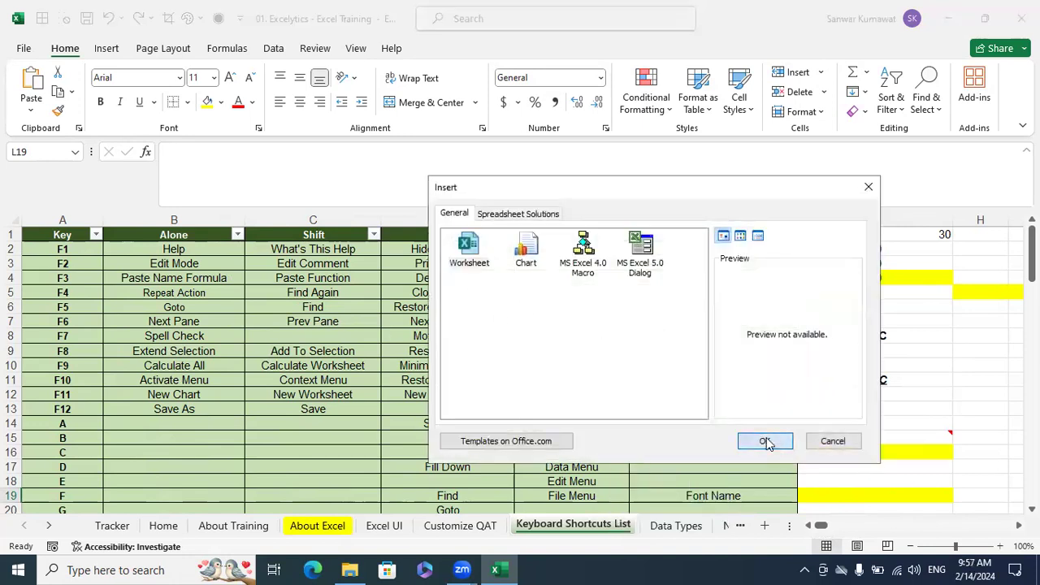
{"action": "left_click", "coordinate": [765, 440]}
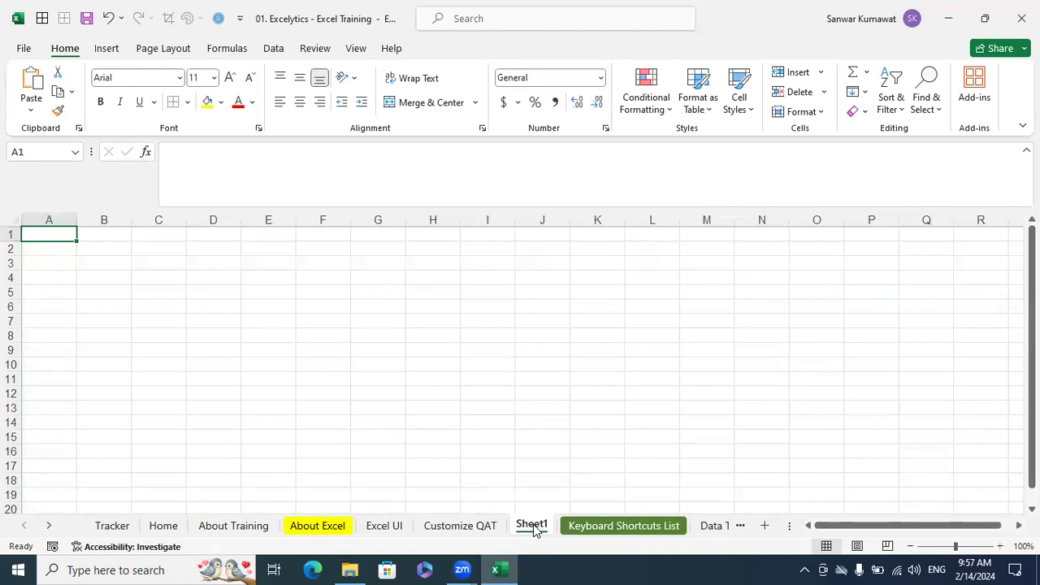
Delete the newly inserted blank worksheet Sheet1
{"action": "left_click", "coordinate": [487, 394]}
{"action": "left_click", "coordinate": [529, 409]}
{"action": "right_click", "coordinate": [531, 528]}
{"action": "left_click", "coordinate": [582, 336]}
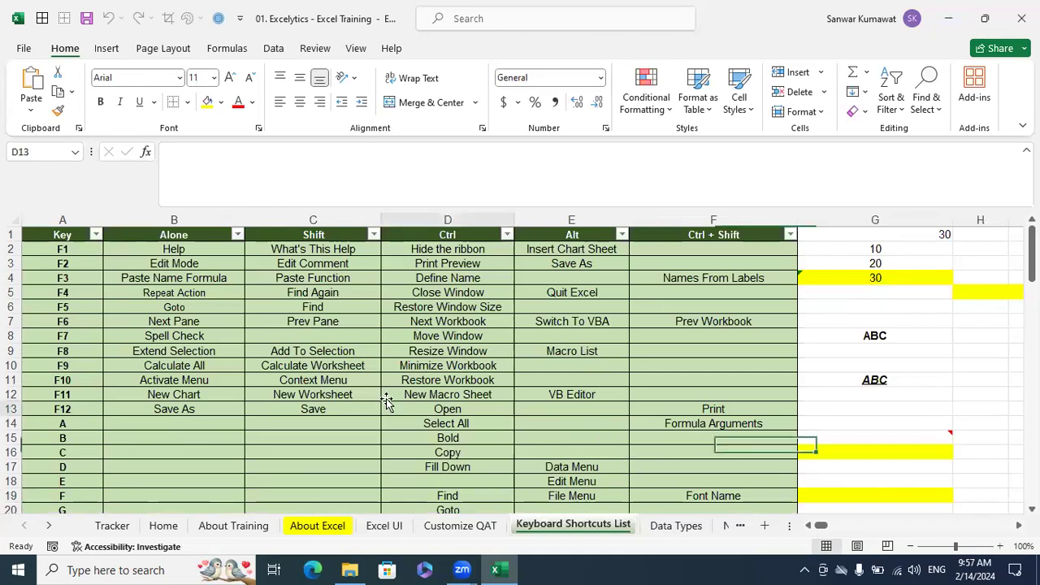
Compare the F11 row of the Key column with the Shift column to find the New Worksheet entry
{"action": "left_click", "coordinate": [389, 408]}
{"action": "left_click", "coordinate": [313, 237]}
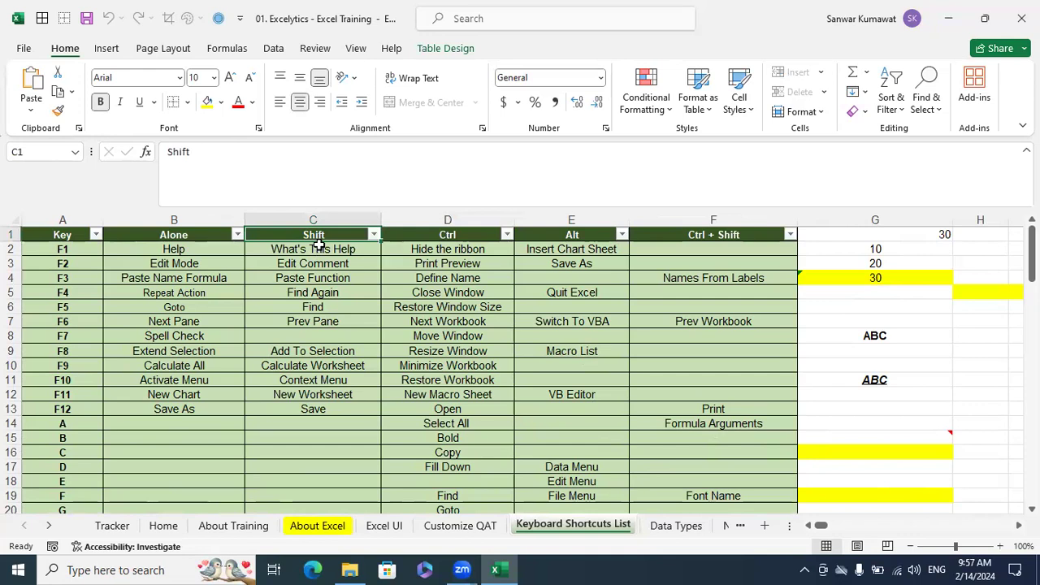
{"action": "left_click_drag", "start_coordinate": [63, 395], "coordinate": [302, 395]}
{"action": "left_click", "coordinate": [302, 395]}
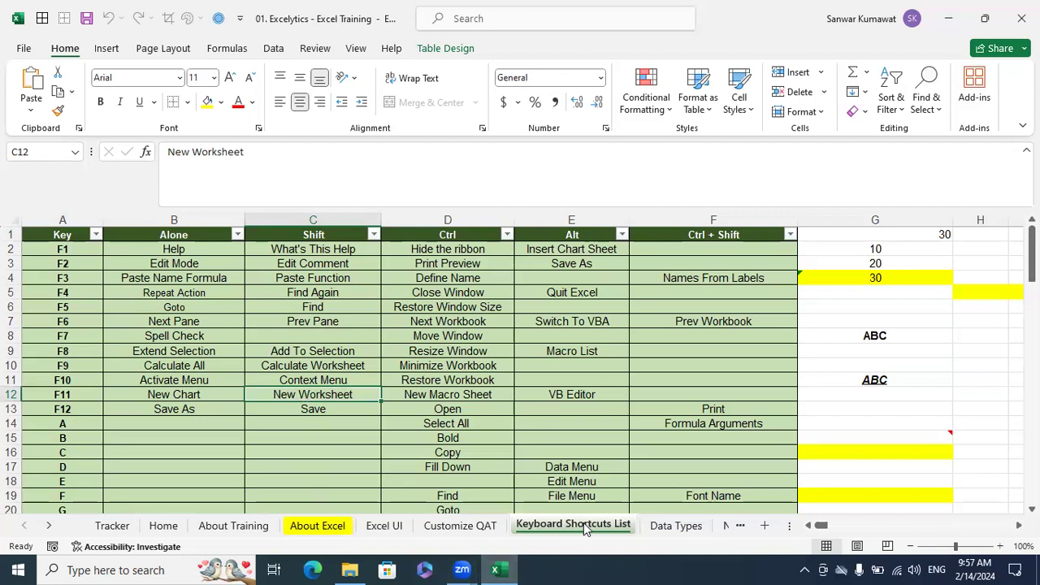
Add one blank worksheet with the New Worksheet shortcut and a second one through the Insert dialog
{"action": "key", "text": "shift+F11"}
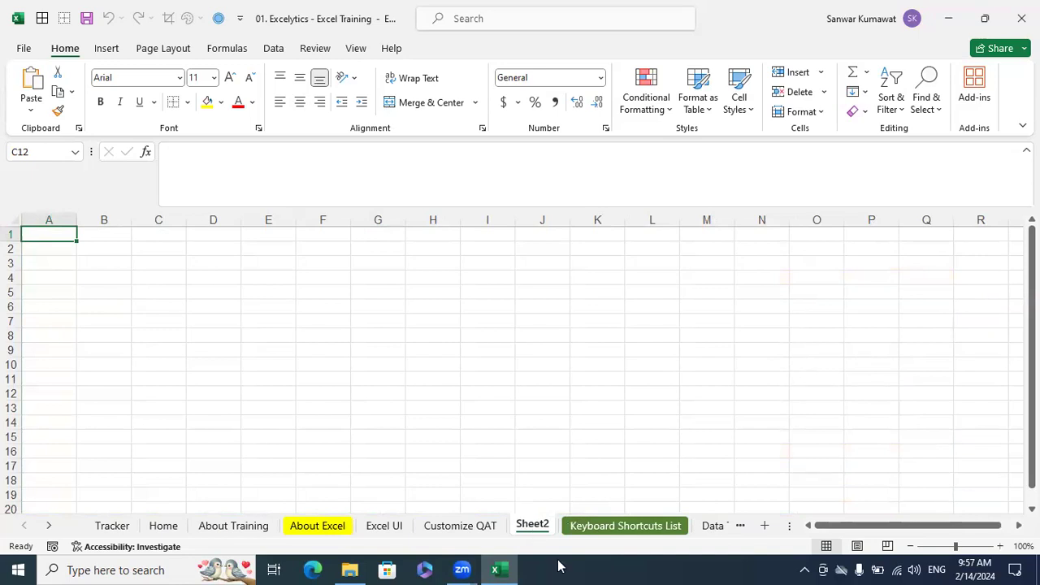
{"action": "right_click", "coordinate": [538, 529]}
{"action": "left_click", "coordinate": [573, 325]}
{"action": "left_click", "coordinate": [682, 446]}
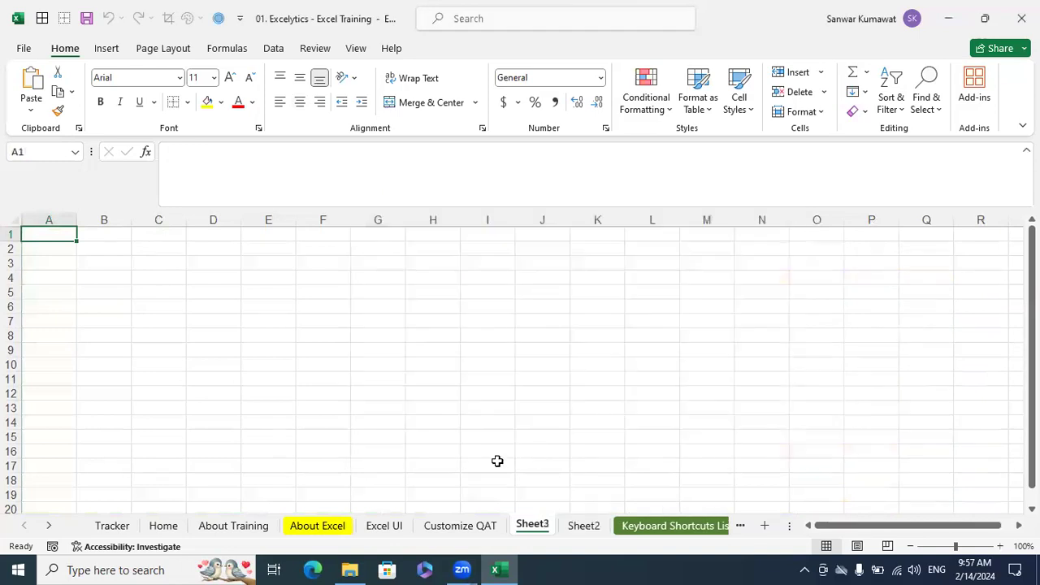
Group Sheet2 and Sheet3 and delete both worksheets together
{"action": "left_click", "coordinate": [590, 527], "text": "ctrl"}
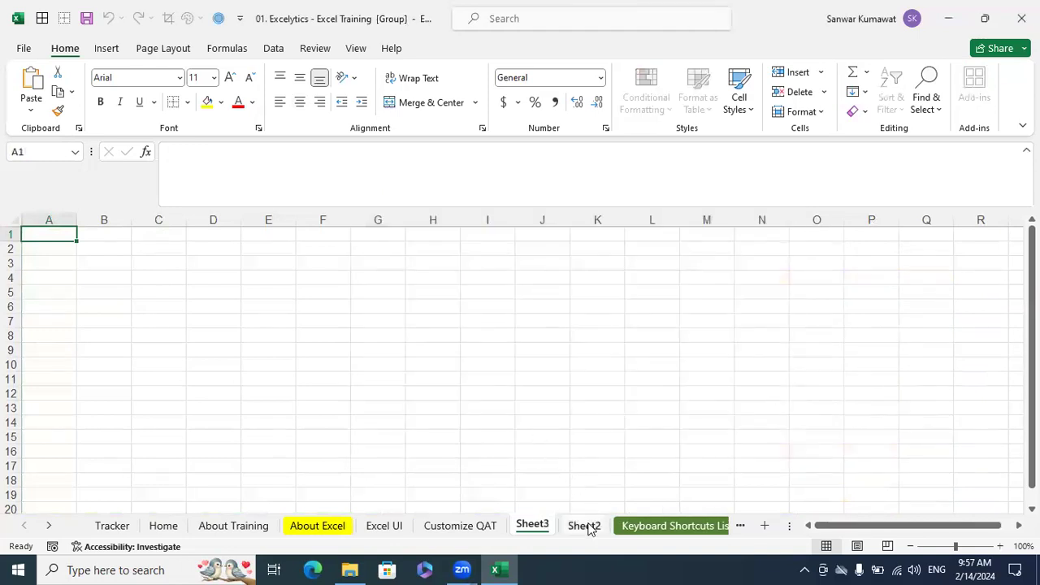
{"action": "right_click", "coordinate": [590, 527]}
{"action": "key", "text": "Escape"}
{"action": "key", "text": "ctrl+Page_Down"}
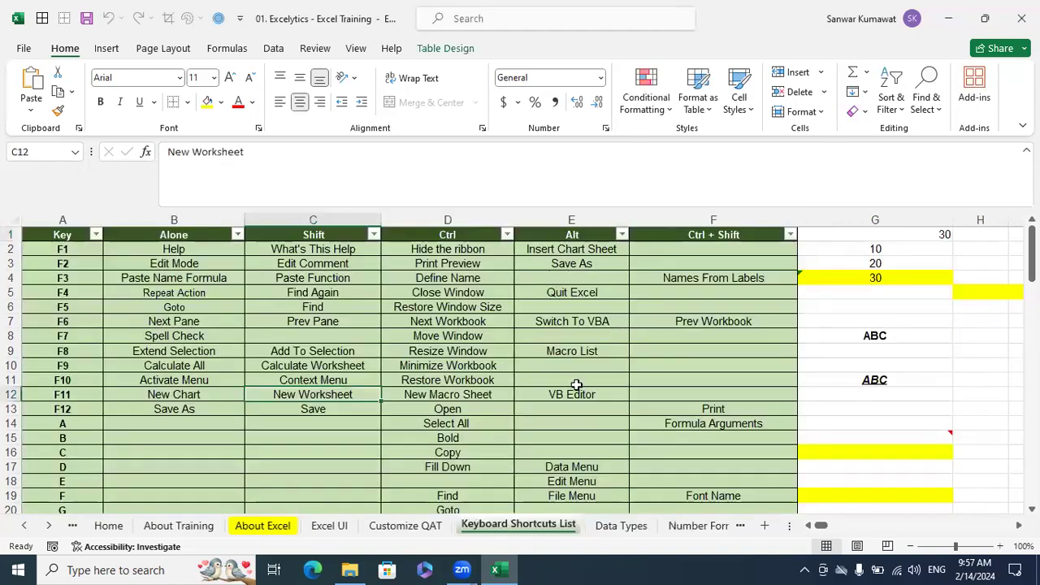
{"action": "left_click", "coordinate": [576, 386]}
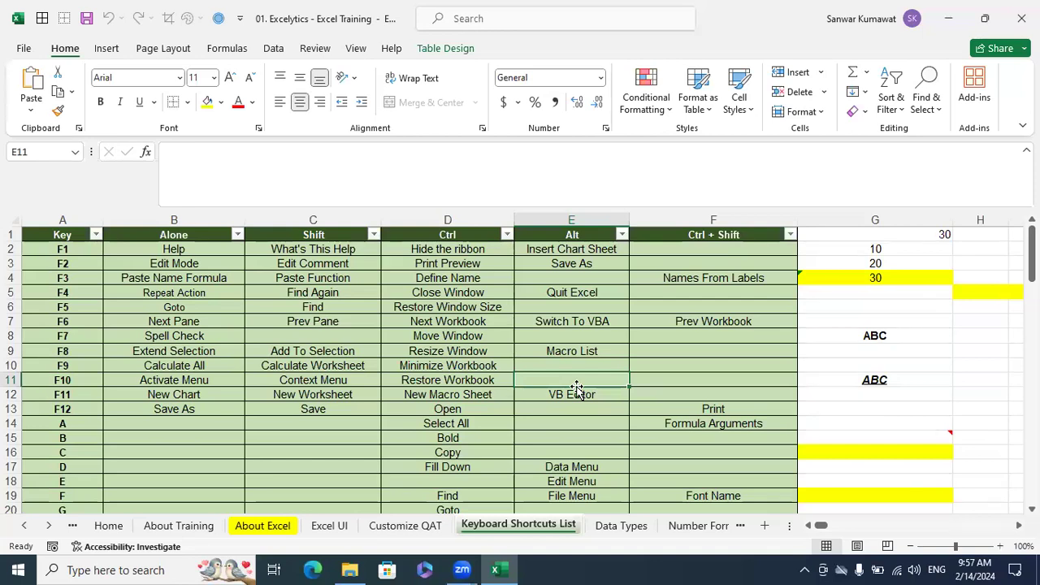
Check the Select All entry for key A in the Ctrl column and select the whole shortcut table with it
{"action": "left_click", "coordinate": [321, 395]}
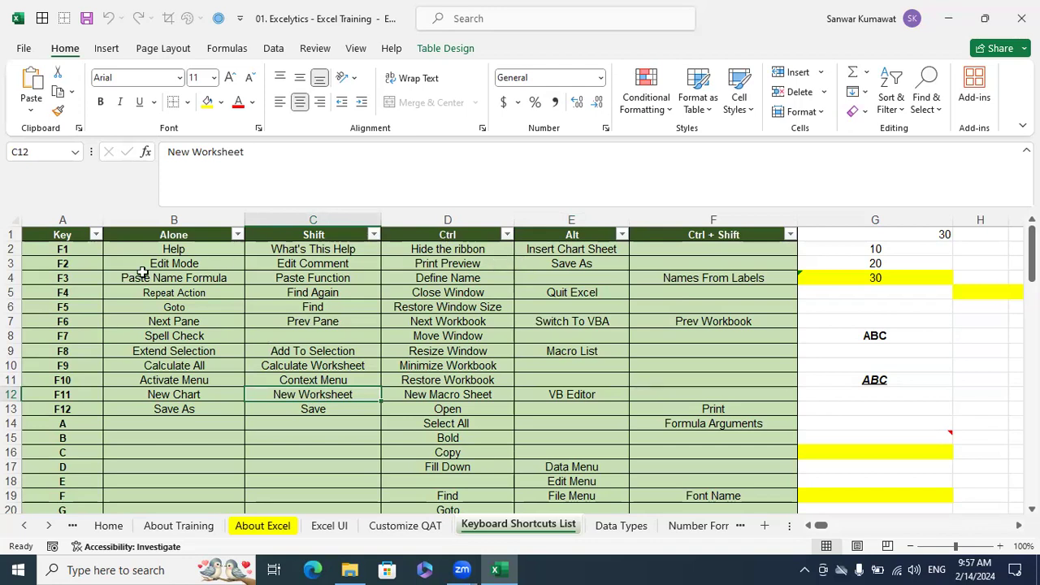
{"action": "left_click", "coordinate": [72, 421]}
{"action": "left_click", "coordinate": [482, 439]}
{"action": "left_click", "coordinate": [477, 424]}
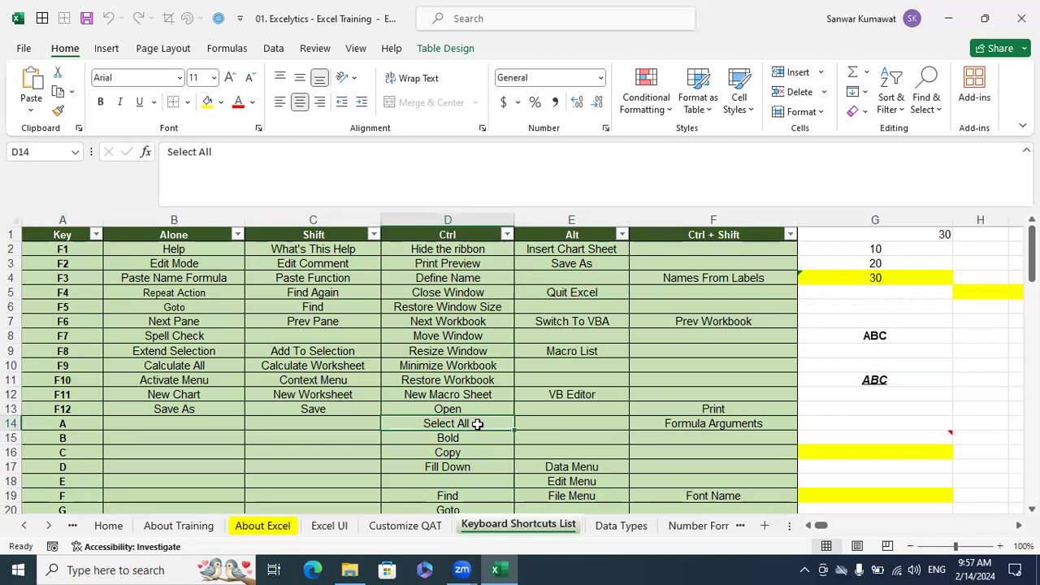
{"action": "key", "text": "ctrl+a"}
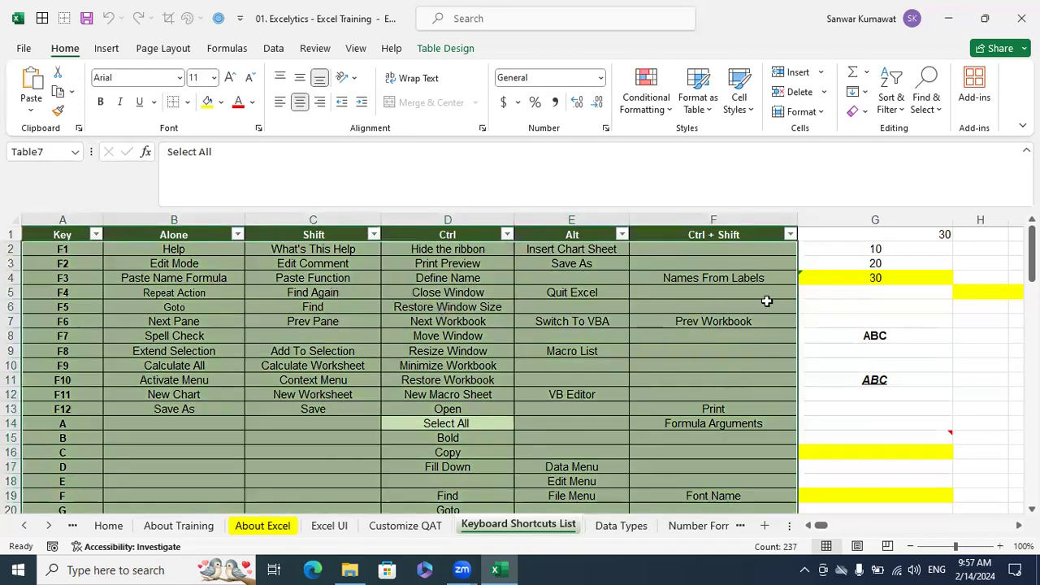
Enter ABC in cell H8 and make it bold
{"action": "scroll", "coordinate": [984, 495], "scroll_direction": "right", "scroll_amount": 3}
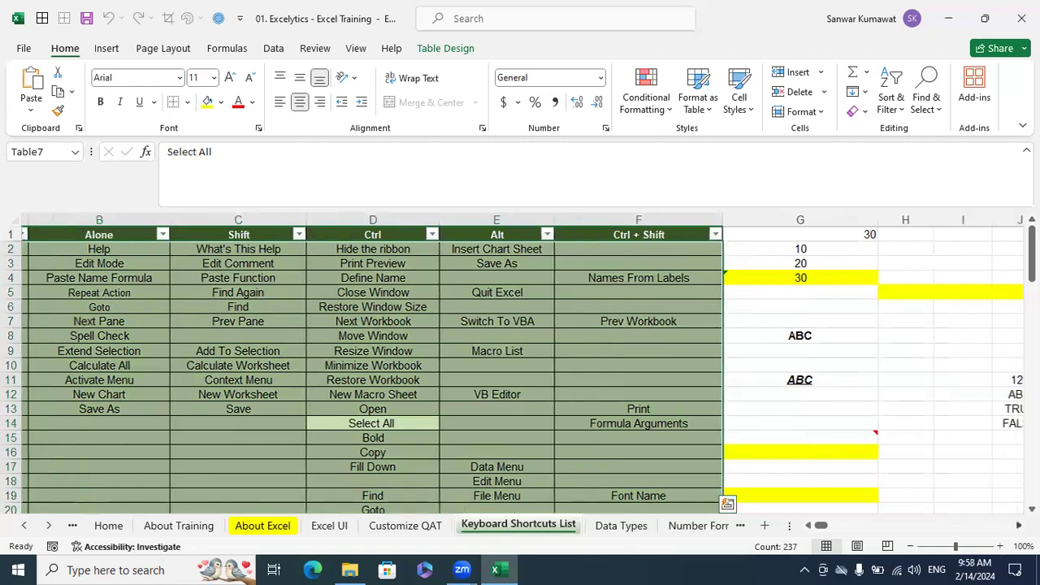
{"action": "left_click", "coordinate": [626, 339]}
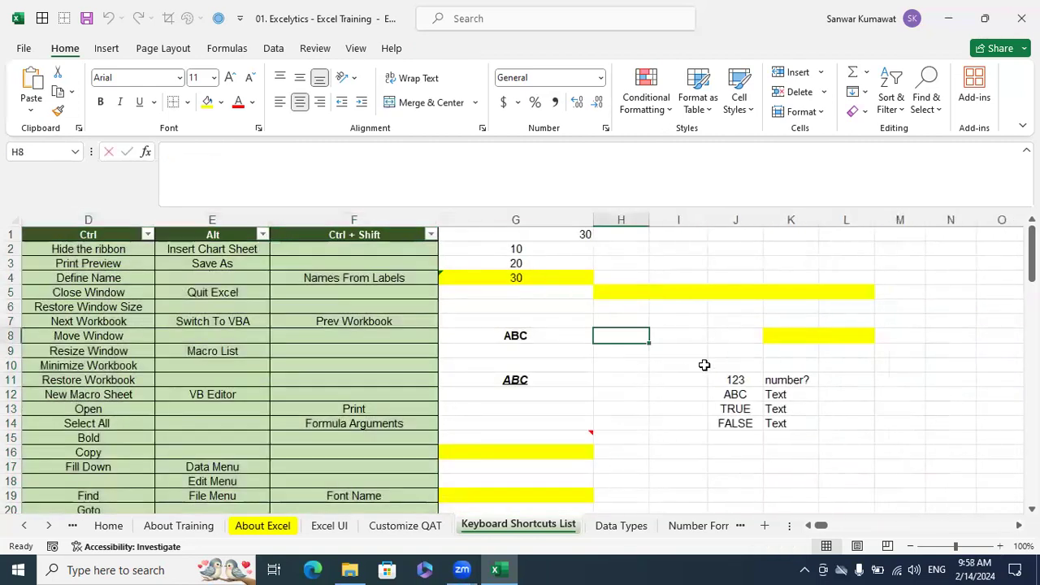
{"action": "type", "text": "ABC"}
{"action": "key", "text": "Return"}
{"action": "left_click", "coordinate": [646, 337]}
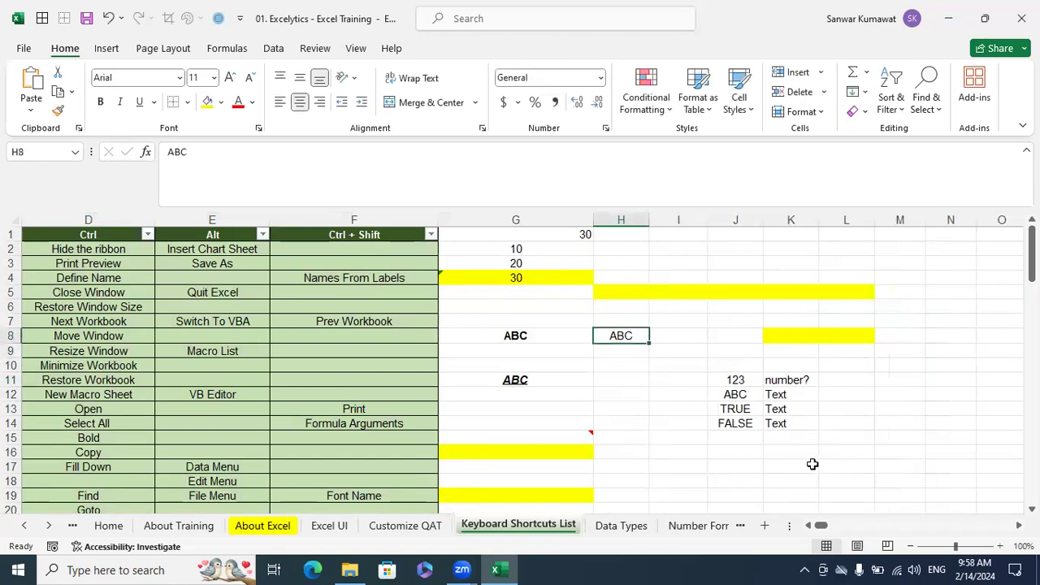
{"action": "key", "text": "ctrl+b"}
{"action": "left_click", "coordinate": [665, 421]}
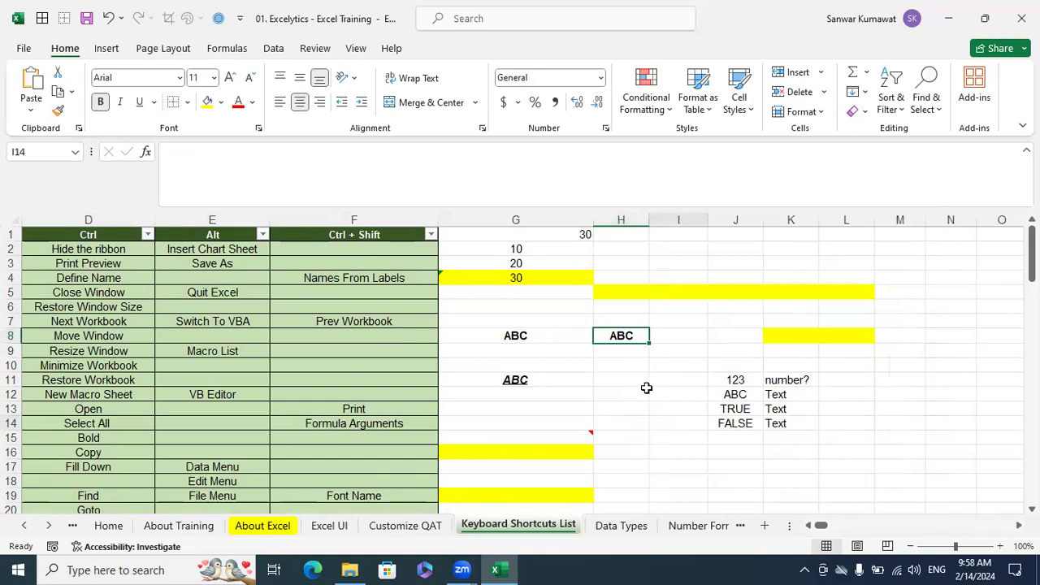
Copy the bold ABC from cell H8 into cell H11
{"action": "left_click", "coordinate": [628, 337]}
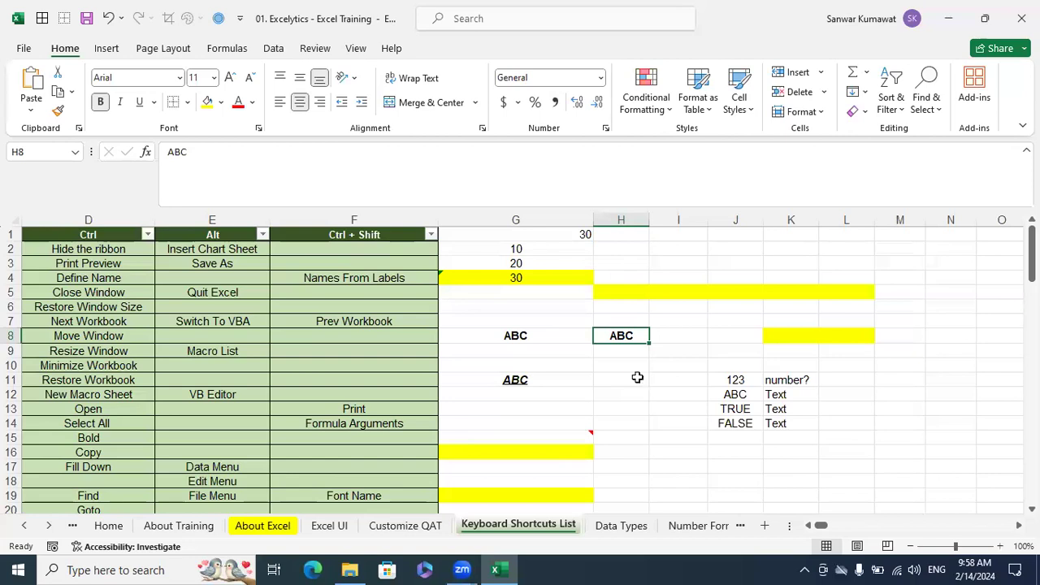
{"action": "key", "text": "ctrl+c"}
{"action": "left_click", "coordinate": [637, 377]}
{"action": "key", "text": "ctrl+v"}
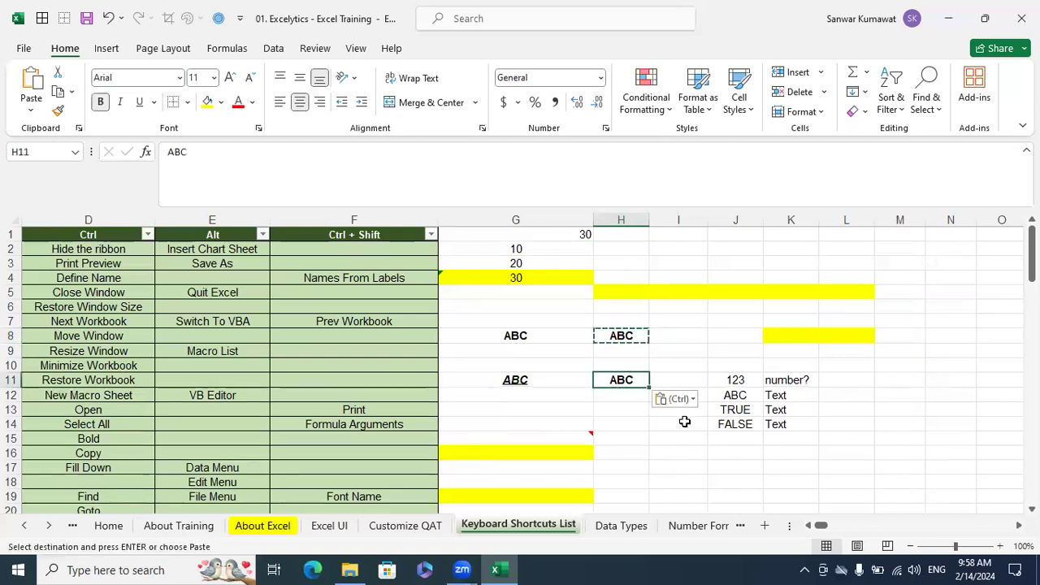
Review the Ctrl column against the letter keys, focusing on the Copy and Select All entries
{"action": "left_click_drag", "start_coordinate": [821, 527], "coordinate": [814, 527]}
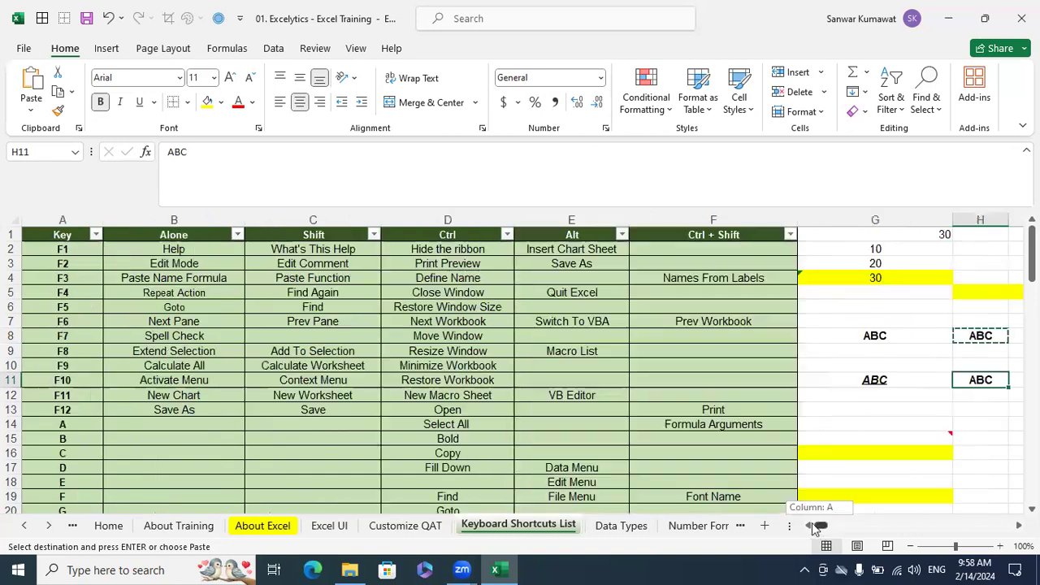
{"action": "left_click", "coordinate": [447, 220]}
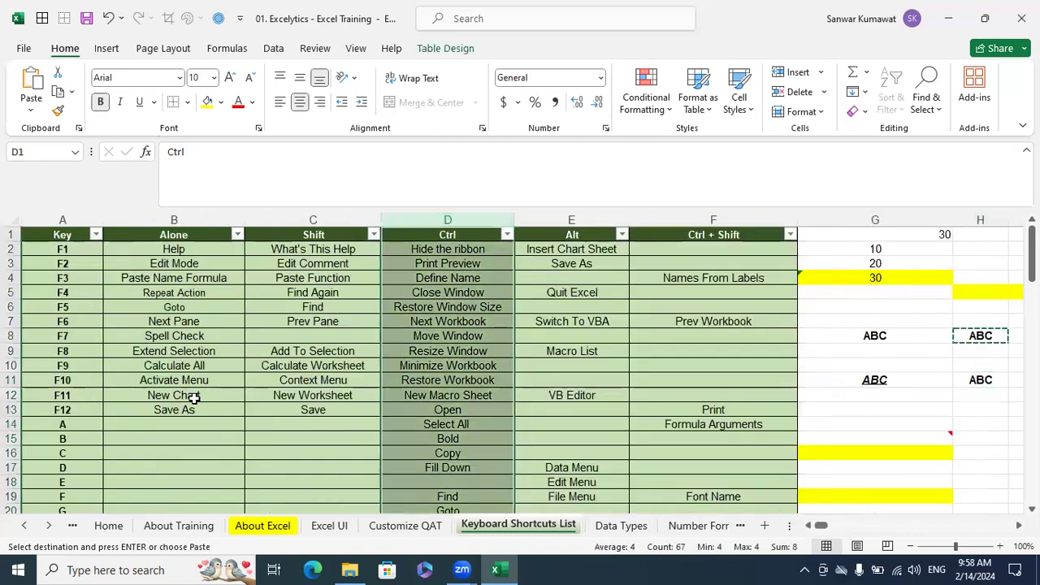
{"action": "scroll", "coordinate": [147, 370], "scroll_direction": "down", "scroll_amount": 2}
{"action": "left_click", "coordinate": [79, 351]}
{"action": "left_click", "coordinate": [457, 366]}
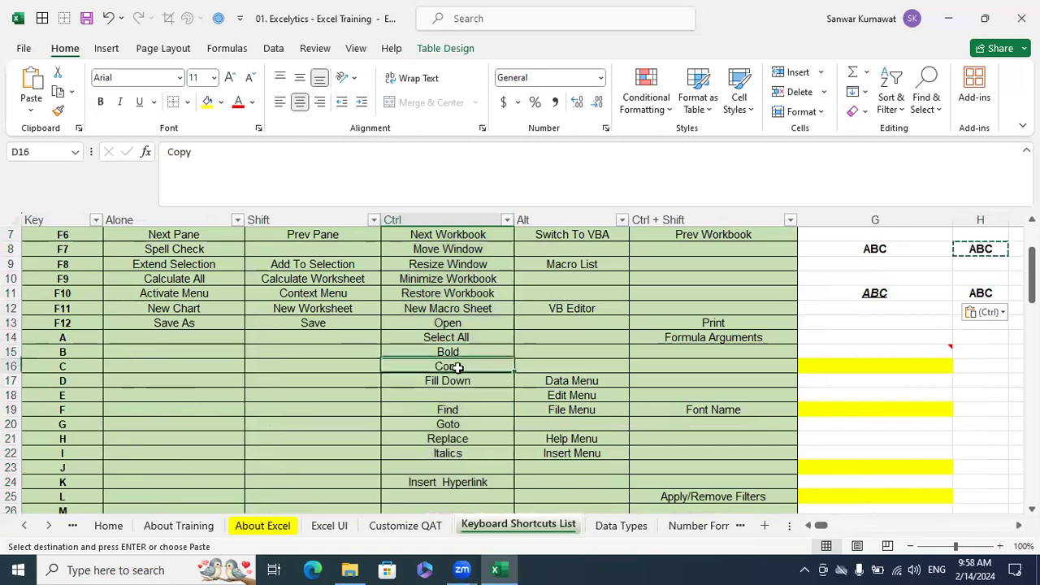
{"action": "left_click", "coordinate": [490, 338]}
{"action": "scroll", "coordinate": [951, 481], "scroll_direction": "up", "scroll_amount": 2}
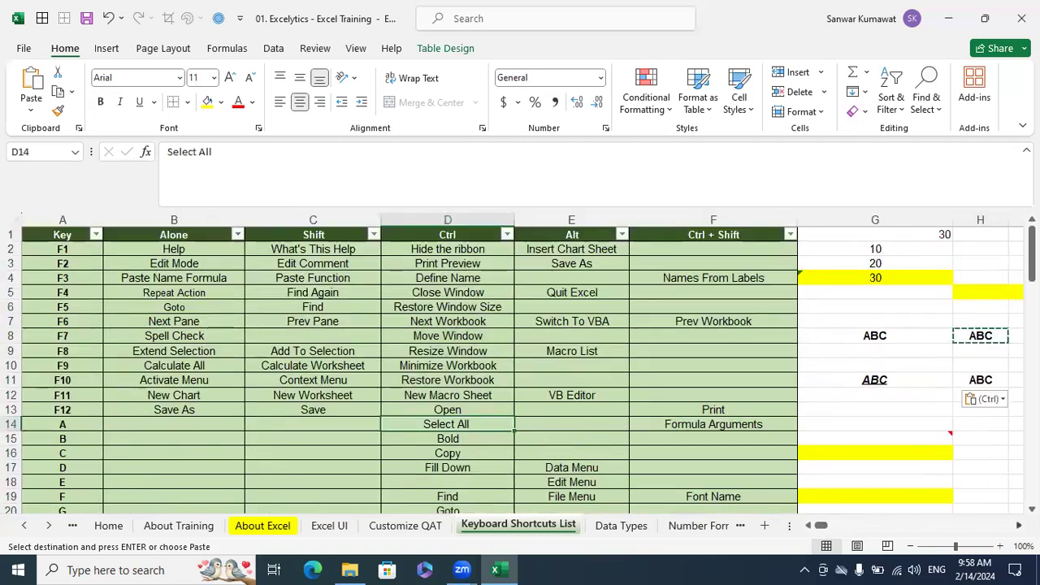
Underline the bold ABC in cell H11
{"action": "scroll", "coordinate": [976, 398], "scroll_direction": "right", "scroll_amount": 3}
{"action": "key", "text": "Escape"}
{"action": "key", "text": "Right"}
{"action": "key", "text": "Right"}
{"action": "key", "text": "Right"}
{"action": "key", "text": "Right"}
{"action": "key", "text": "Up"}
{"action": "key", "text": "Up"}
{"action": "key", "text": "Up"}
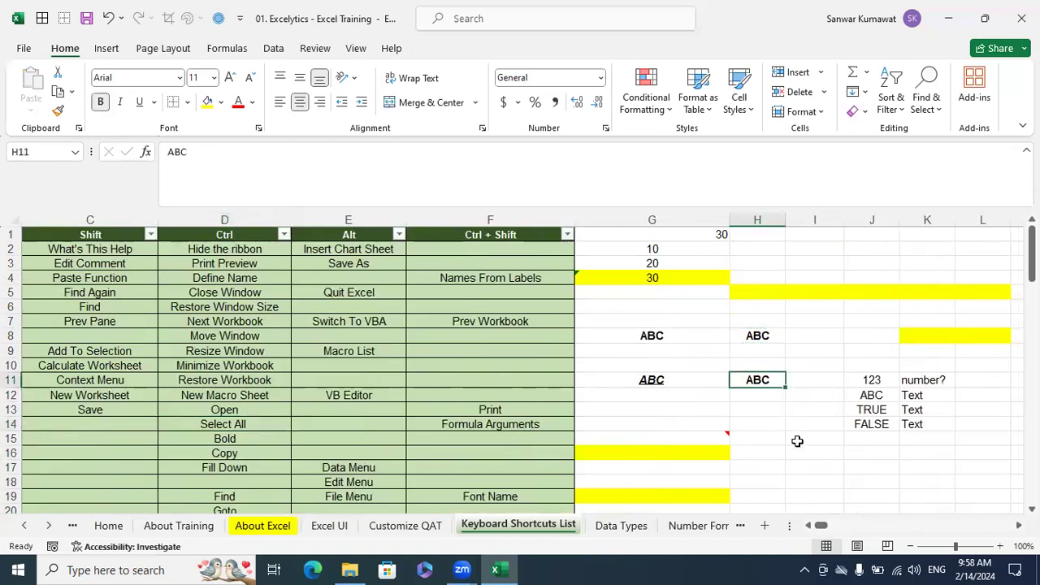
{"action": "key", "text": "ctrl+u"}
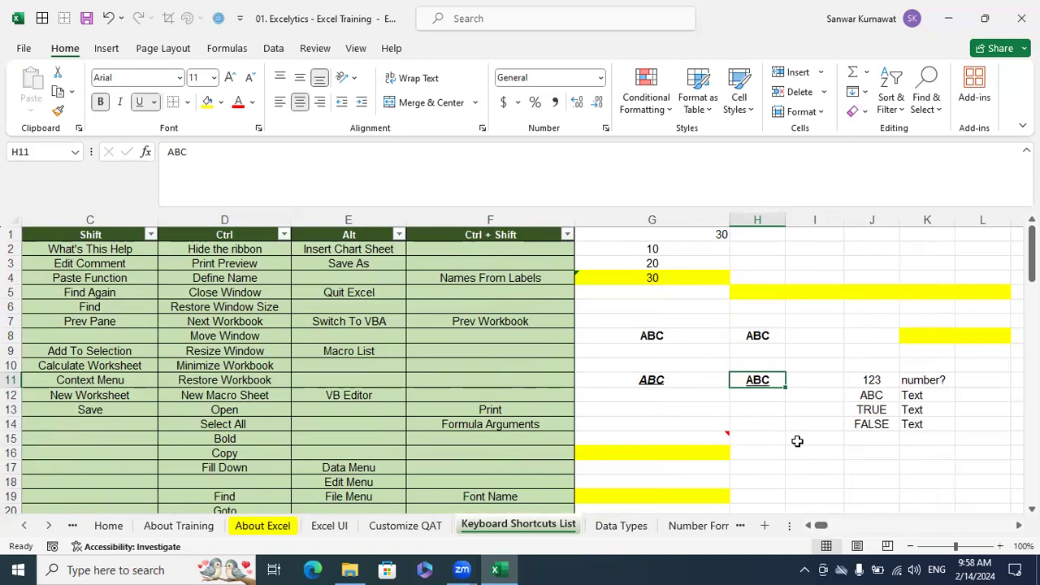
{"action": "left_click", "coordinate": [797, 440]}
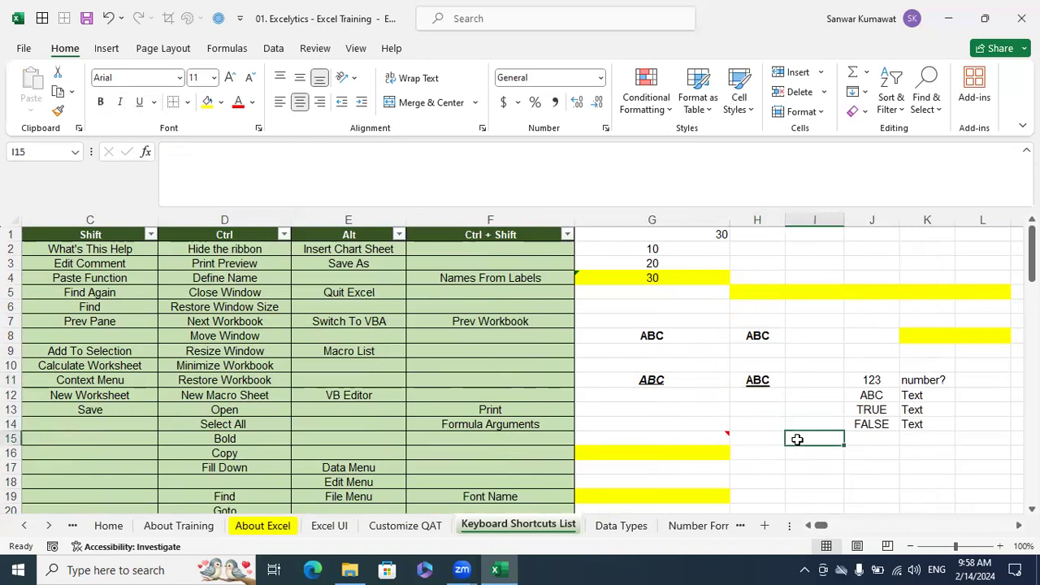
Italicize the bold ABC in cell H8
{"action": "left_click", "coordinate": [761, 348]}
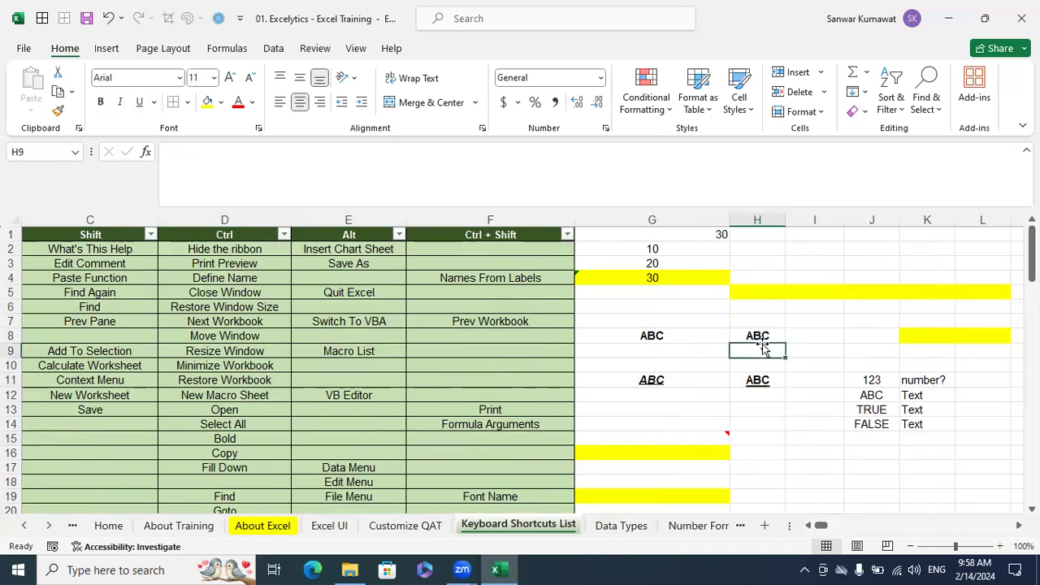
{"action": "key", "text": "Up"}
{"action": "key", "text": "ctrl+i"}
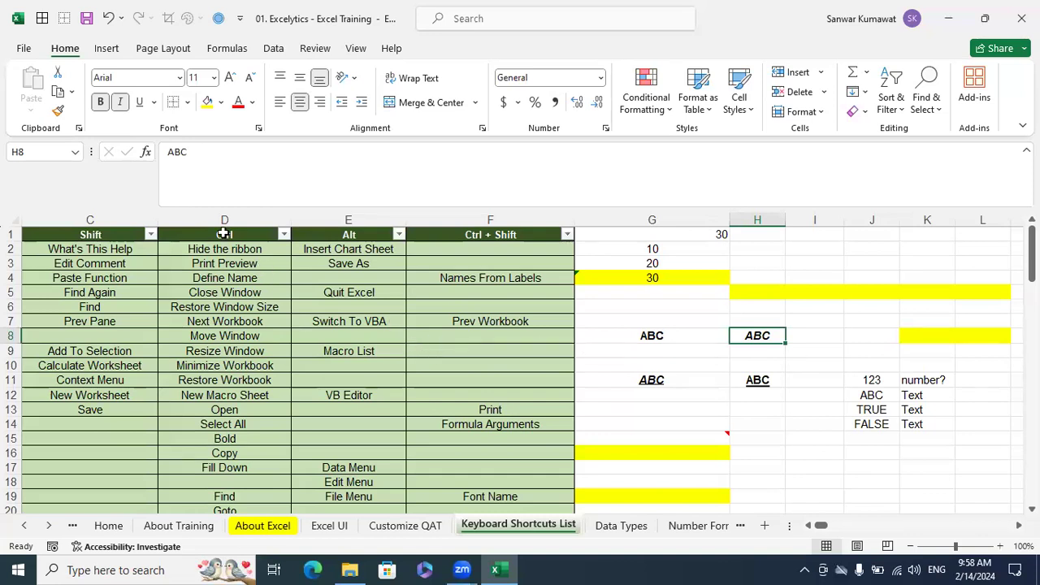
Review the shortcut table down to the number keys and check the Ctrl entry for key 2, Toggle Bold
{"action": "left_click", "coordinate": [309, 227]}
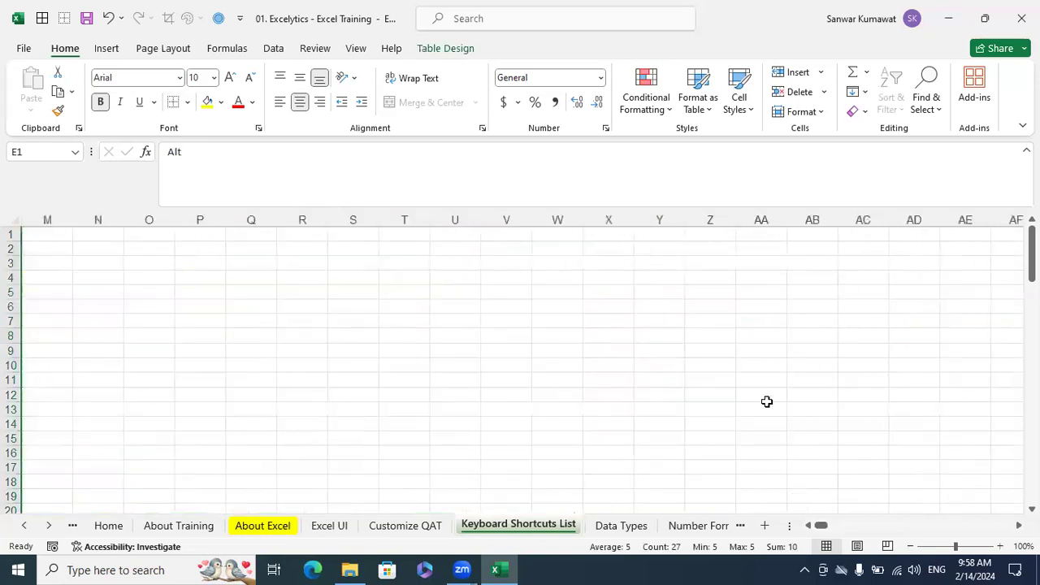
{"action": "left_click", "coordinate": [815, 423]}
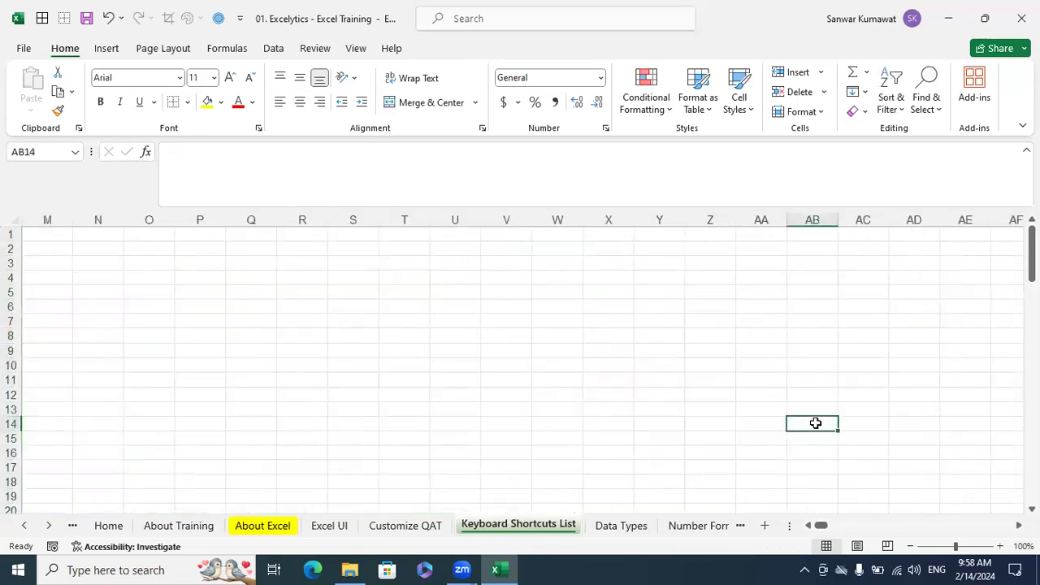
{"action": "left_click", "coordinate": [623, 365]}
{"action": "left_click_drag", "start_coordinate": [821, 526], "coordinate": [809, 529]}
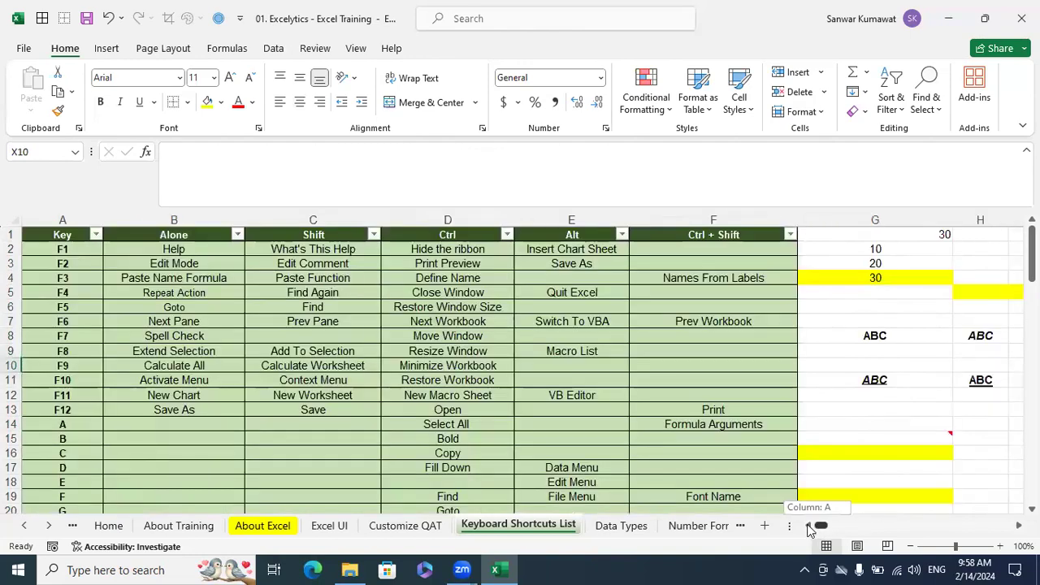
{"action": "left_click", "coordinate": [618, 335]}
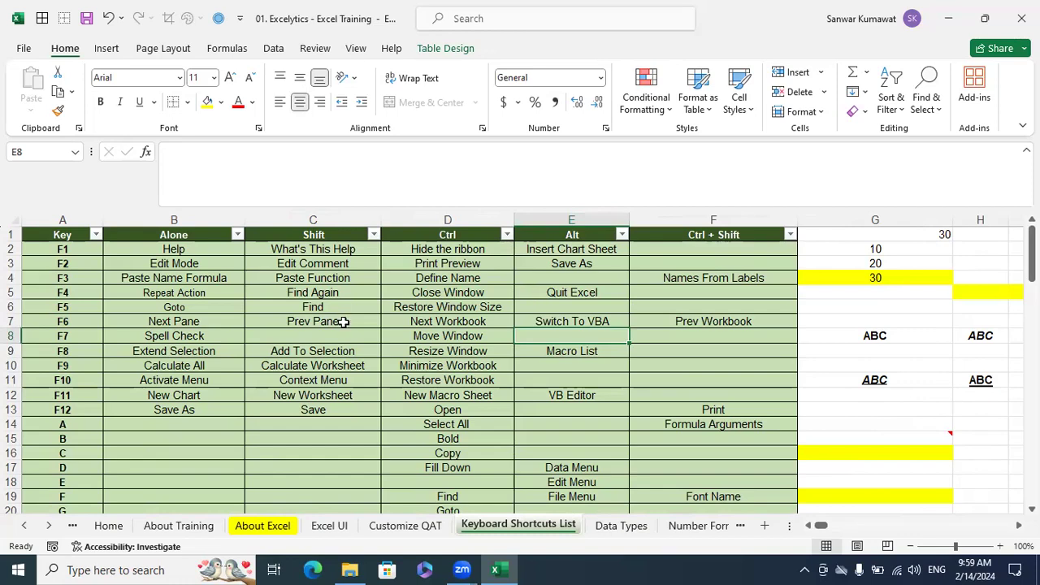
{"action": "scroll", "coordinate": [344, 323], "scroll_direction": "down", "scroll_amount": 6}
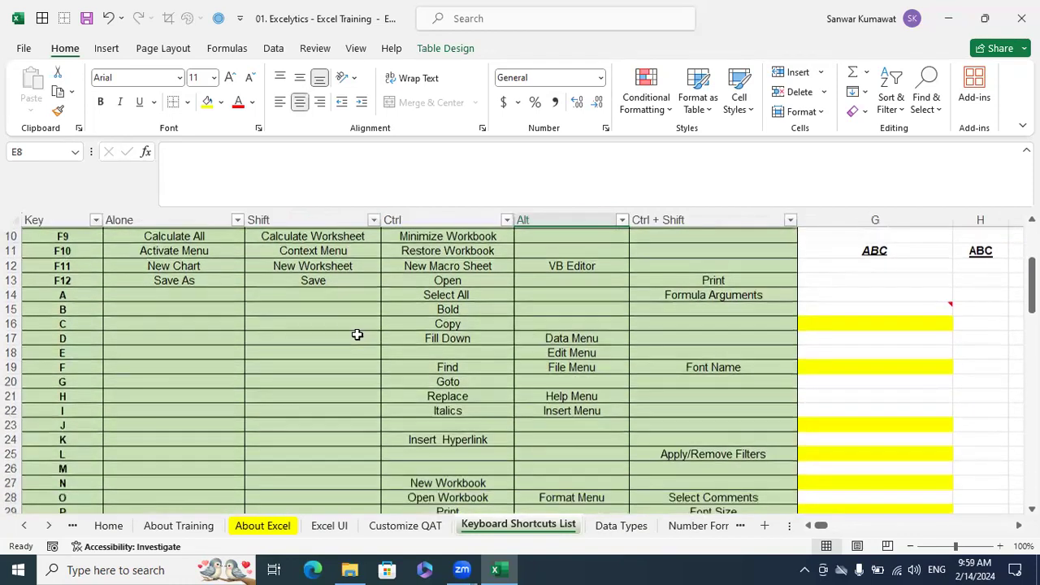
{"action": "scroll", "coordinate": [359, 336], "scroll_direction": "down", "scroll_amount": 2}
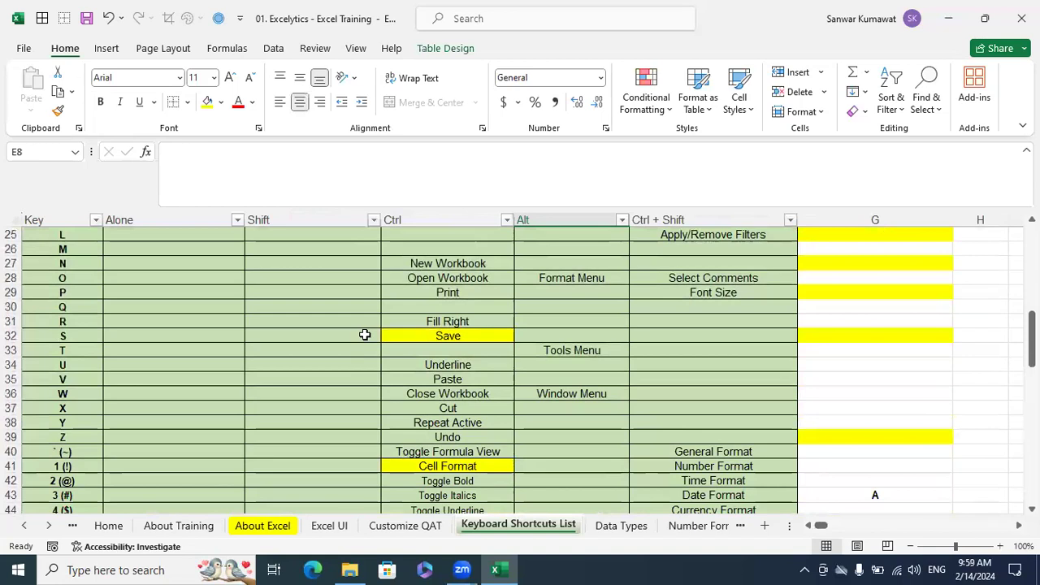
{"action": "scroll", "coordinate": [342, 340], "scroll_direction": "down", "scroll_amount": 1}
{"action": "left_click", "coordinate": [95, 438]}
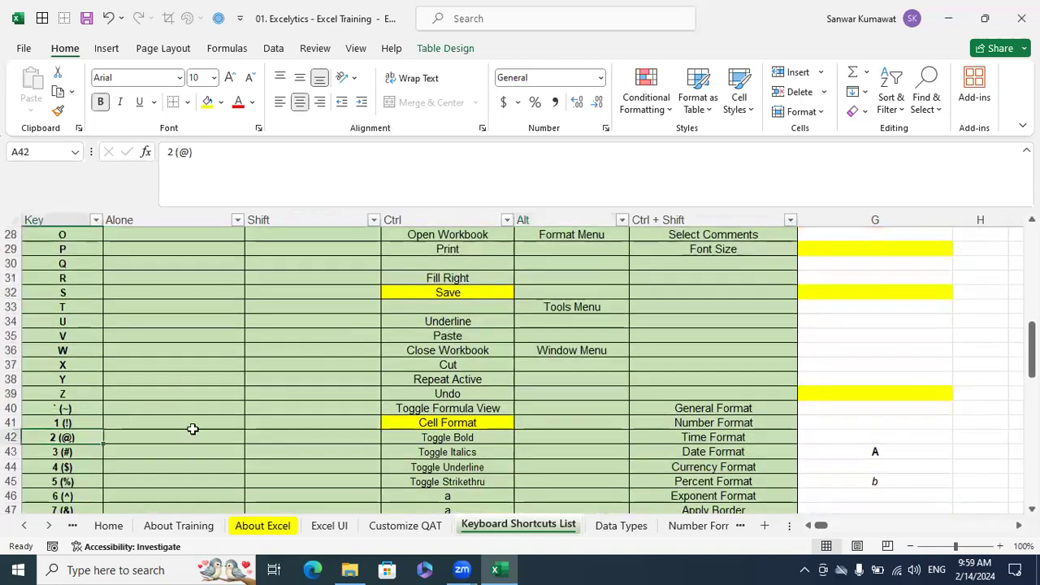
{"action": "left_click", "coordinate": [443, 437]}
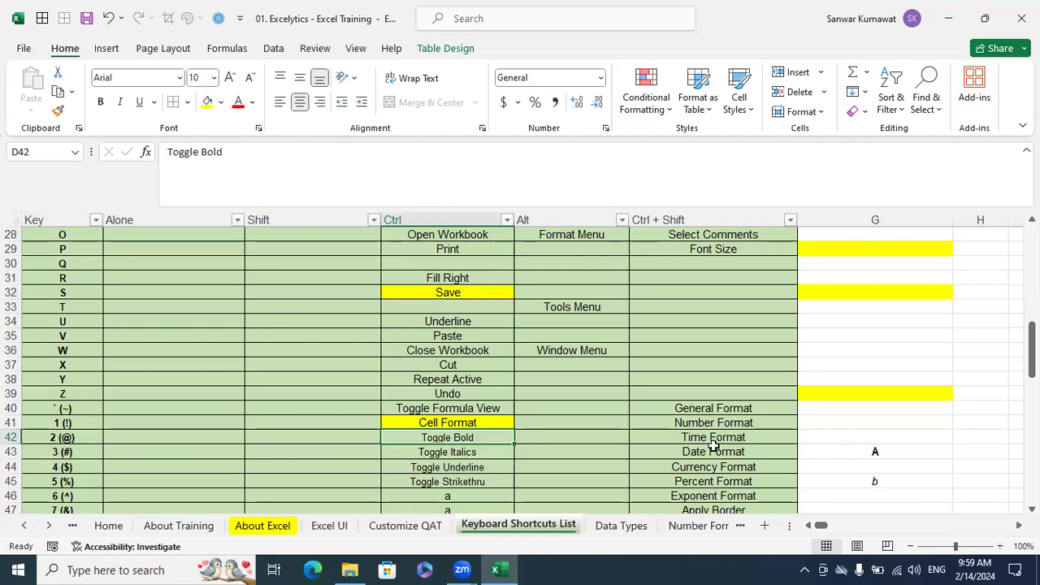
Enter ABC in cells M10 and O10 beside the shortcut table
{"action": "scroll", "coordinate": [1010, 524], "scroll_direction": "right", "scroll_amount": 2}
{"action": "scroll", "coordinate": [771, 341], "scroll_direction": "right", "scroll_amount": 2}
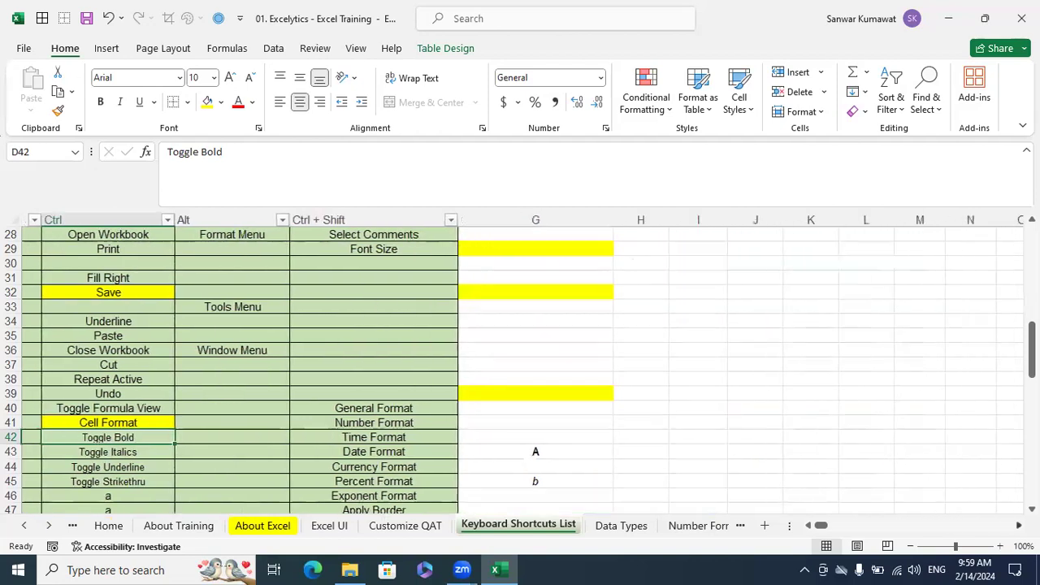
{"action": "scroll", "coordinate": [768, 340], "scroll_direction": "up", "scroll_amount": 6}
{"action": "scroll", "coordinate": [768, 340], "scroll_direction": "up", "scroll_amount": 1}
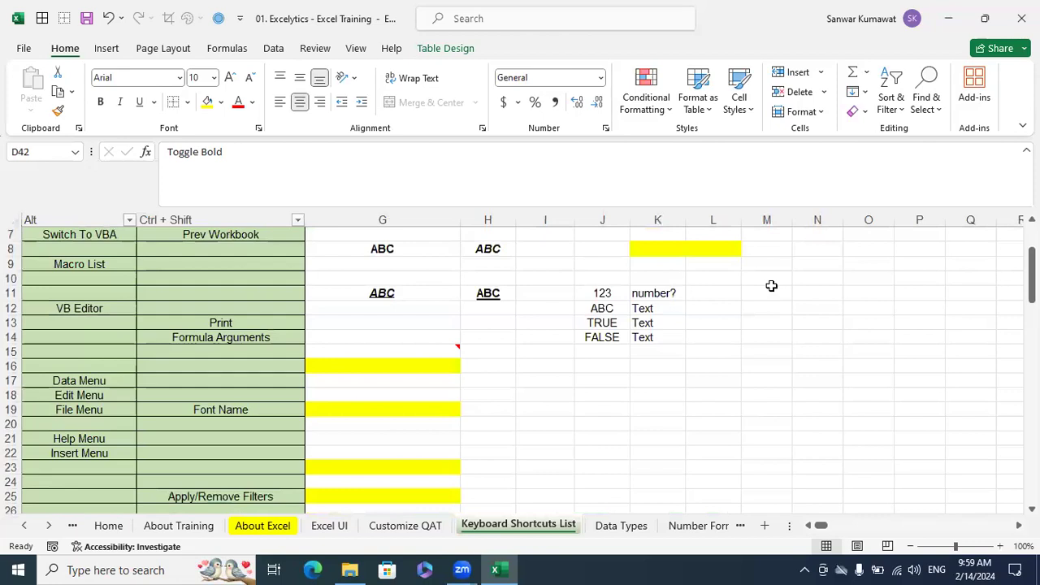
{"action": "left_click", "coordinate": [769, 277]}
{"action": "type", "text": "AB"}
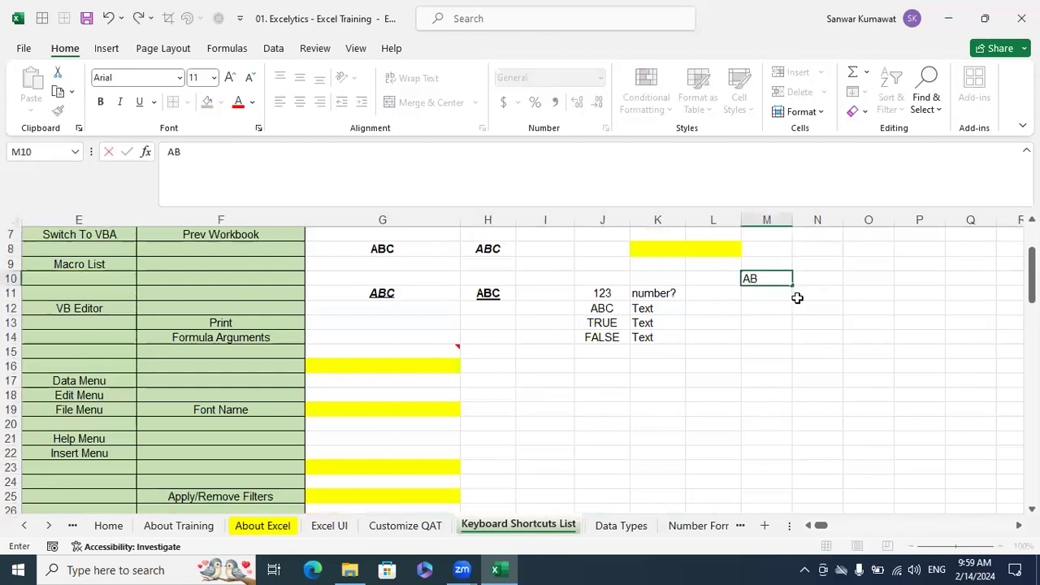
{"action": "type", "text": "C"}
{"action": "key", "text": "Tab"}
{"action": "key", "text": "Tab"}
{"action": "type", "text": "ABC"}
{"action": "key", "text": "Return"}
Make the ABC entries in cells M10 and O10 bold
{"action": "key", "text": "Up"}
{"action": "key", "text": "Left"}
{"action": "key", "text": "Left"}
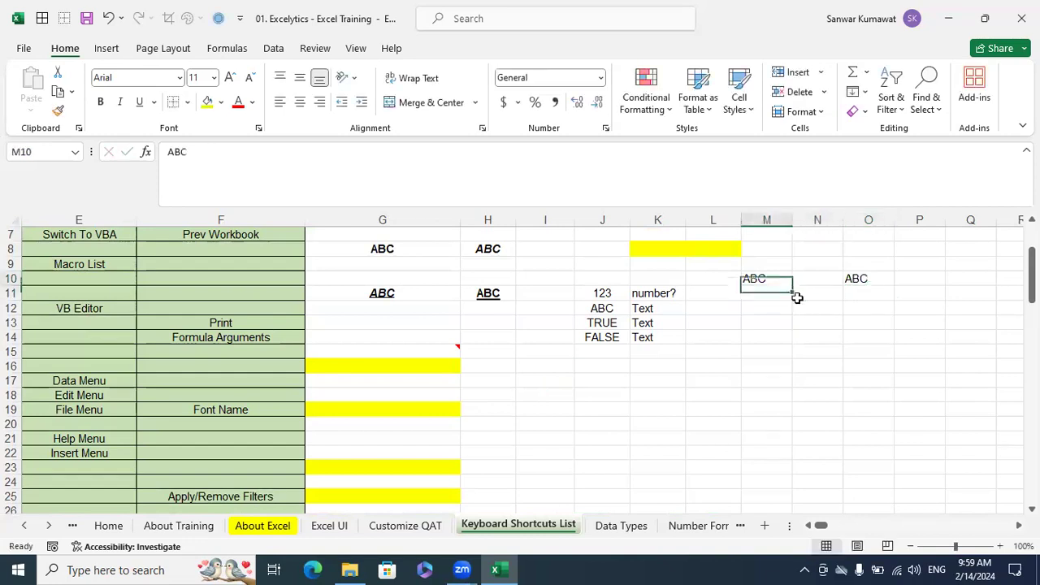
{"action": "key", "text": "ctrl+b"}
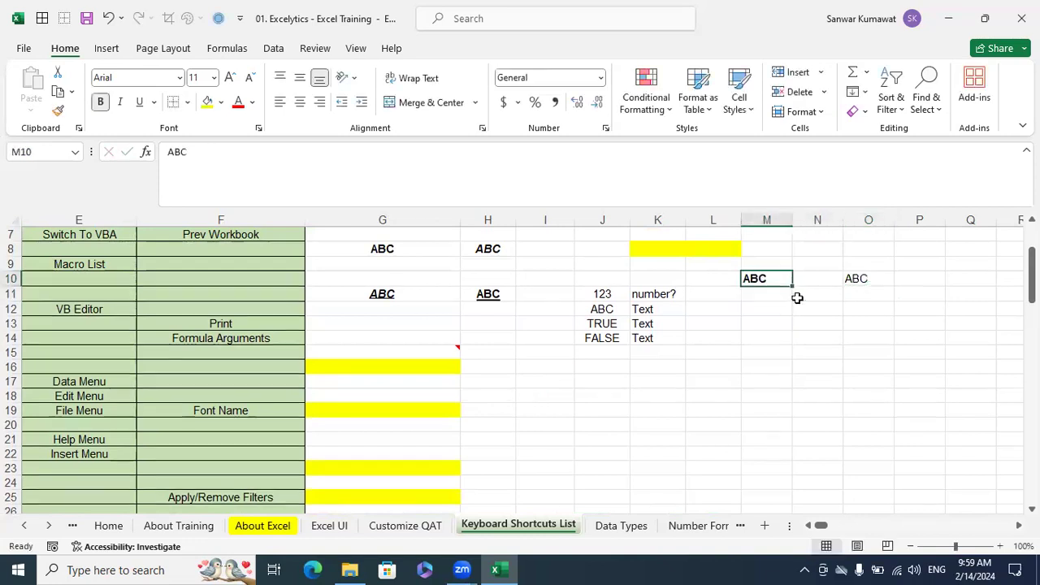
{"action": "key", "text": "Right"}
{"action": "key", "text": "Right"}
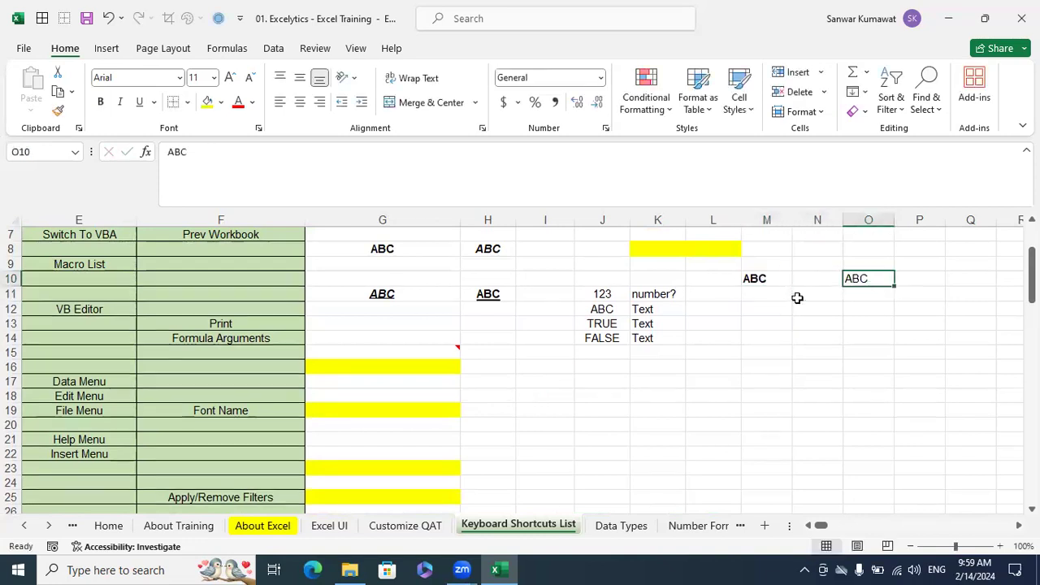
{"action": "key", "text": "ctrl+b"}
Enter ABC in cell M11 and underline it
{"action": "key", "text": "Left"}
{"action": "key", "text": "Left"}
{"action": "key", "text": "Down"}
{"action": "type", "text": "ABC"}
{"action": "key", "text": "Return"}
{"action": "key", "text": "Up"}
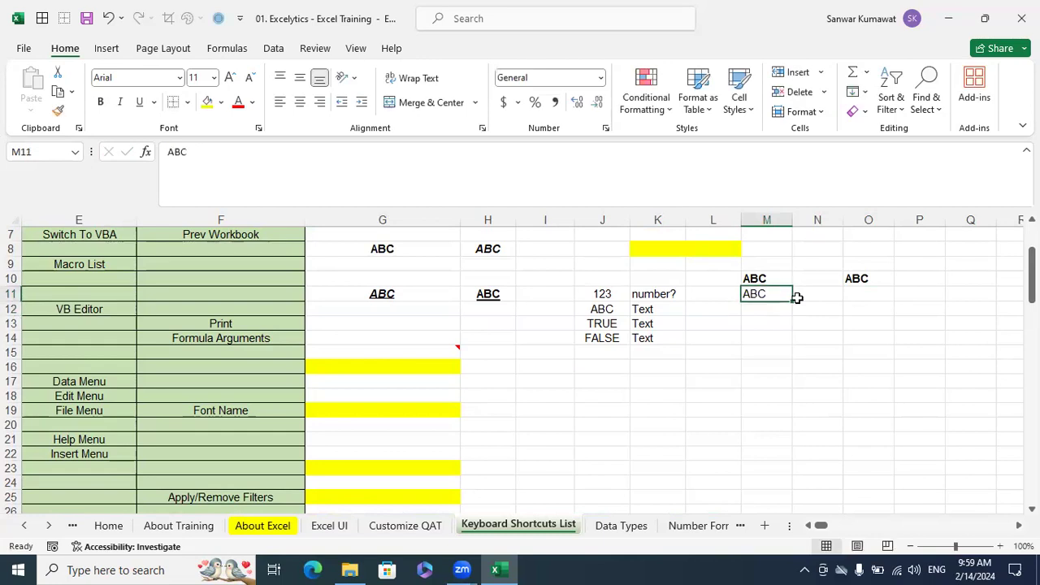
{"action": "key", "text": "ctrl+u"}
{"action": "key", "text": "Right"}
{"action": "key", "text": "Right"}
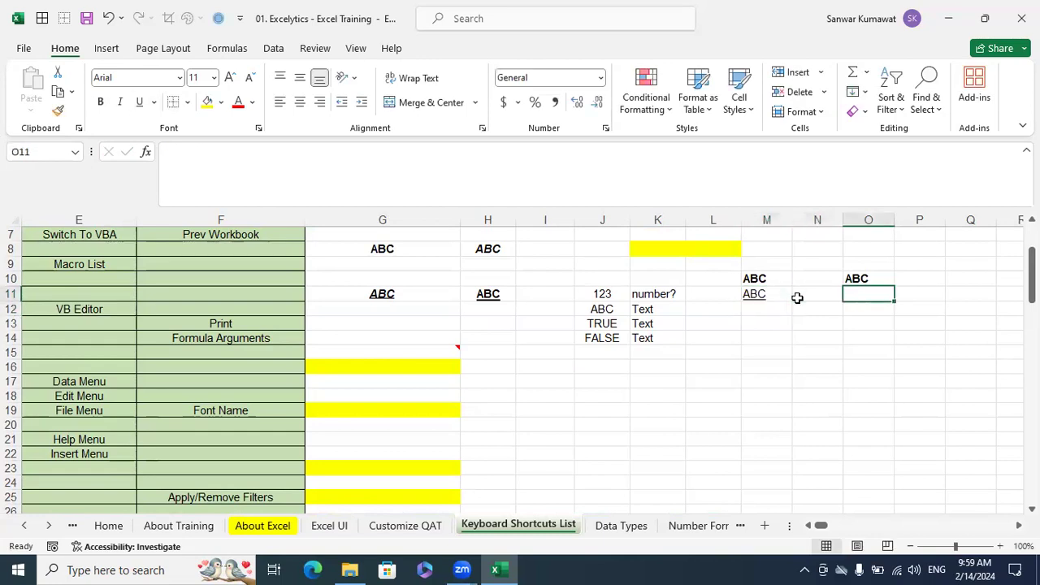
Check the Toggle Underline entry in the Ctrl column against key 4 in the shortcut table
{"action": "key", "text": "Left"}
{"action": "key", "text": "Left"}
{"action": "key", "text": "Left"}
{"action": "key", "text": "Left"}
{"action": "key", "text": "Left"}
{"action": "key", "text": "Left"}
{"action": "key", "text": "Left"}
{"action": "key", "text": "Left"}
{"action": "key", "text": "Left"}
{"action": "key", "text": "Left"}
{"action": "key", "text": "Left"}
{"action": "key", "text": "Left"}
{"action": "key", "text": "Left"}
{"action": "key", "text": "Left"}
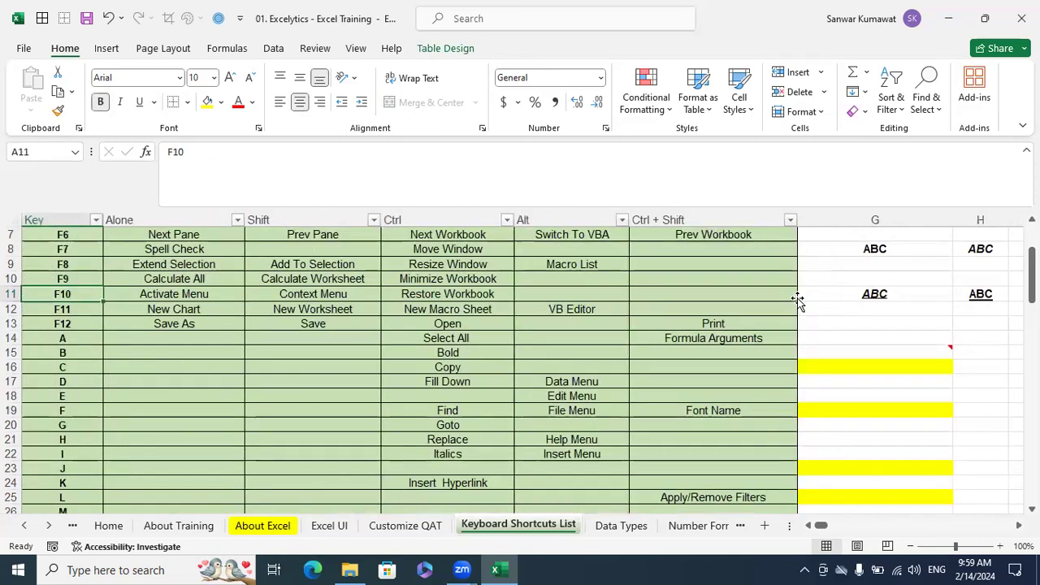
{"action": "scroll", "coordinate": [780, 304], "scroll_direction": "down", "scroll_amount": 2}
{"action": "scroll", "coordinate": [434, 341], "scroll_direction": "up", "scroll_amount": 4}
{"action": "scroll", "coordinate": [292, 325], "scroll_direction": "down", "scroll_amount": 4}
{"action": "scroll", "coordinate": [157, 388], "scroll_direction": "down", "scroll_amount": 3}
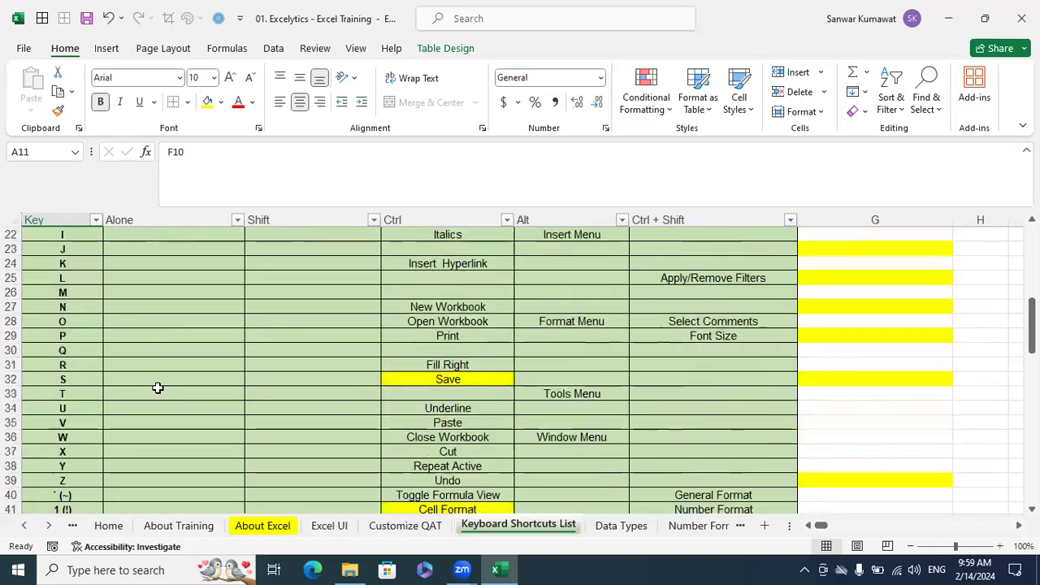
{"action": "scroll", "coordinate": [157, 387], "scroll_direction": "down", "scroll_amount": 4}
{"action": "left_click", "coordinate": [75, 381]}
{"action": "left_click", "coordinate": [451, 386]}
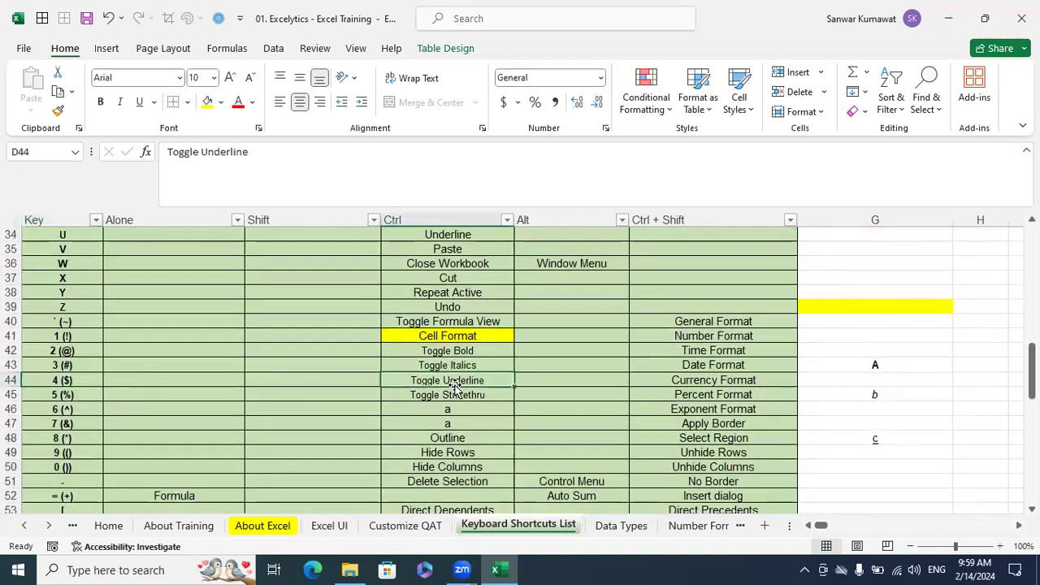
{"action": "key", "text": "shift+space"}
{"action": "left_click", "coordinate": [80, 379]}
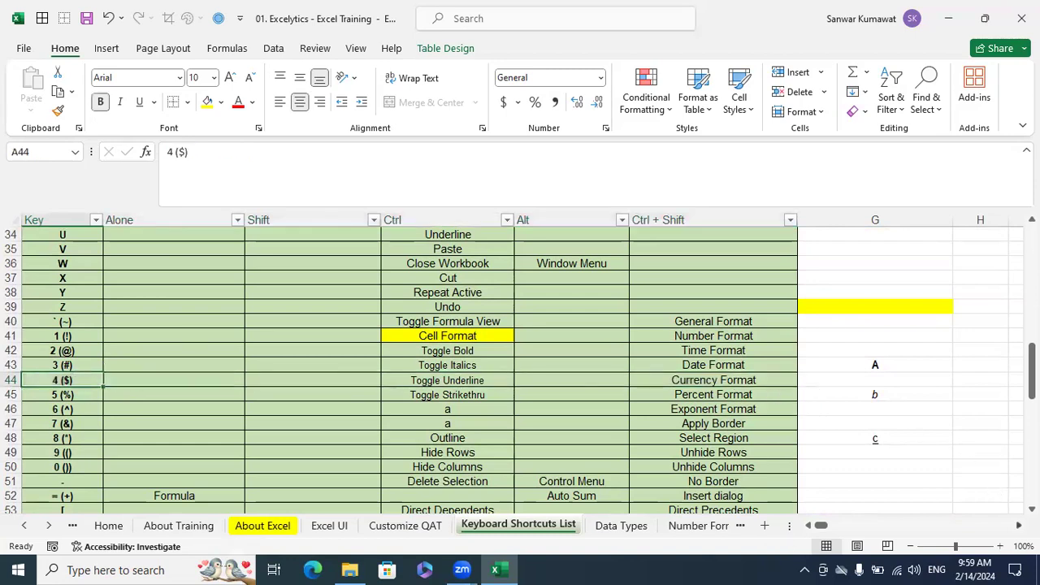
Compare the bold, italic and underlined ABC samples beside the table with the entries in the shortcut list
{"action": "left_click", "coordinate": [1017, 525]}
{"action": "left_click", "coordinate": [1017, 525]}
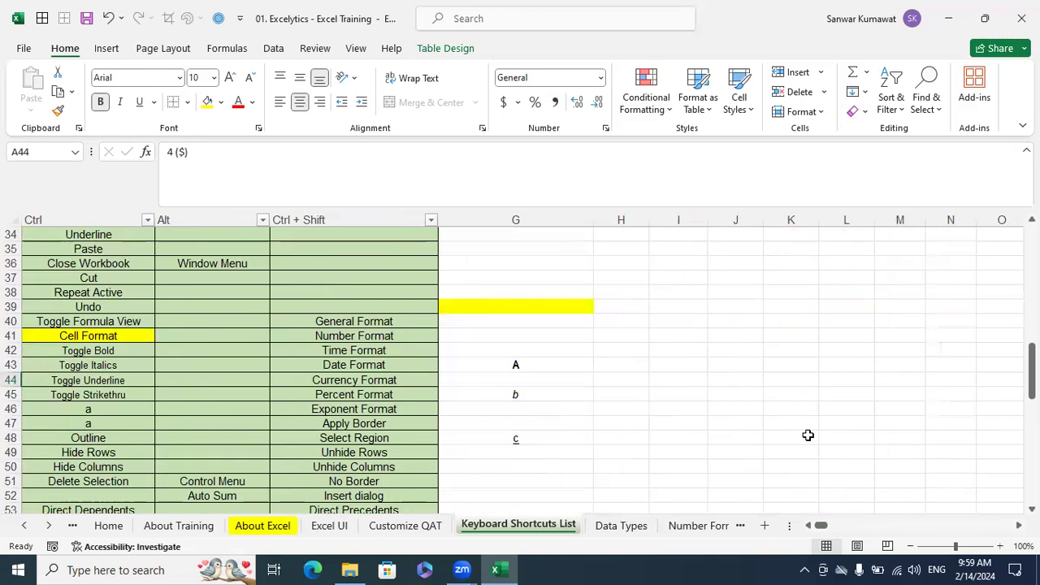
{"action": "scroll", "coordinate": [808, 436], "scroll_direction": "up", "scroll_amount": 11}
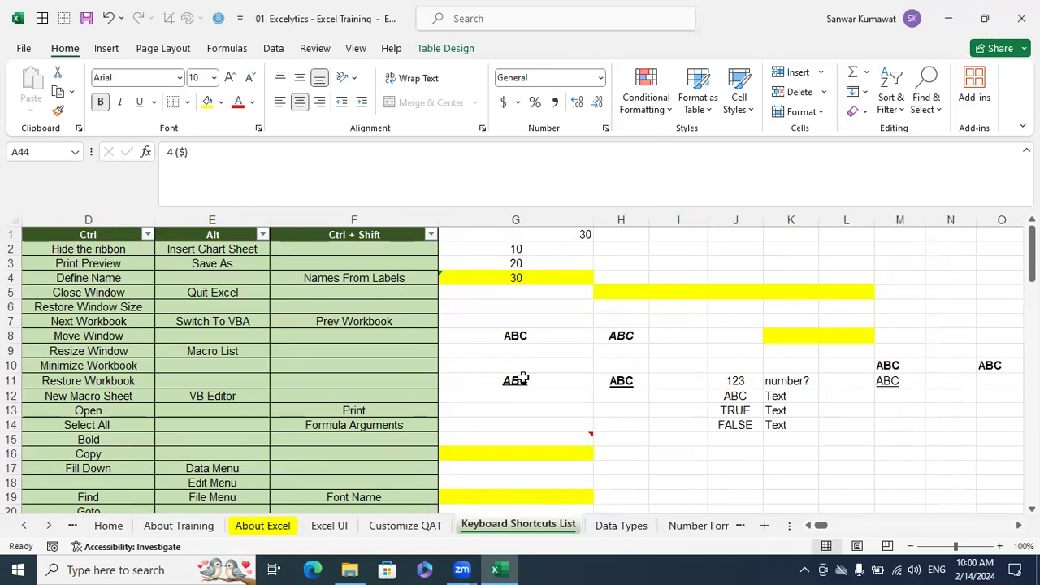
{"action": "left_click", "coordinate": [624, 427]}
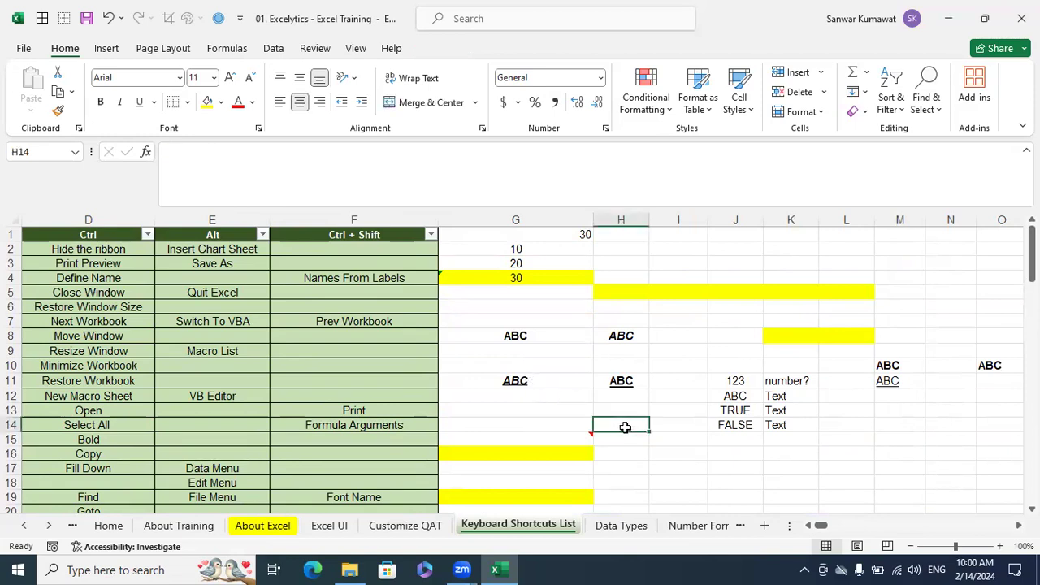
{"action": "left_click", "coordinate": [745, 423]}
{"action": "key", "text": "Left"}
{"action": "key", "text": "Left"}
{"action": "key", "text": "Left"}
{"action": "key", "text": "Left"}
{"action": "key", "text": "Left"}
{"action": "key", "text": "Left"}
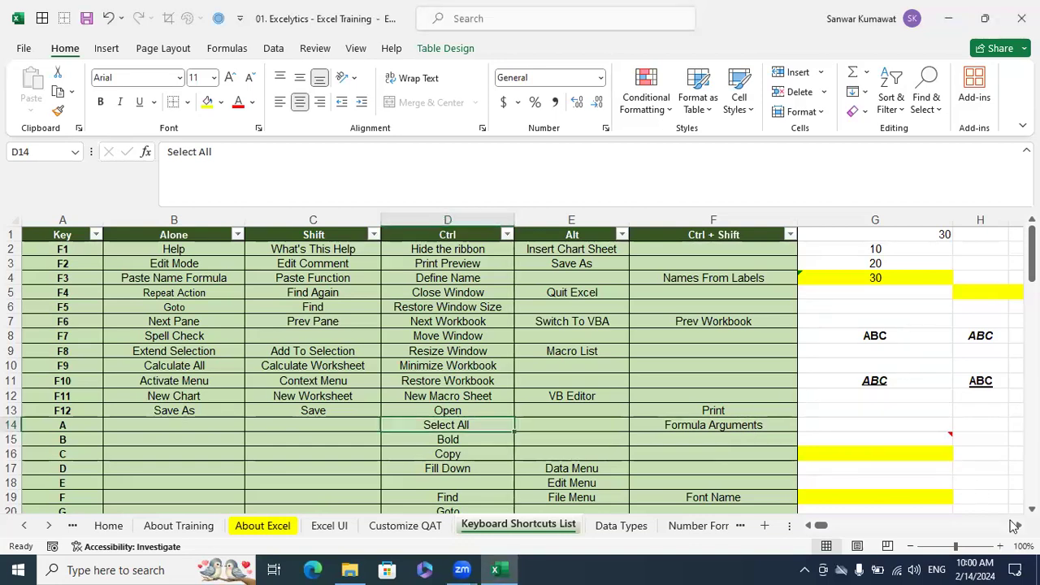
{"action": "scroll", "coordinate": [521, 366], "scroll_direction": "right", "scroll_amount": 3}
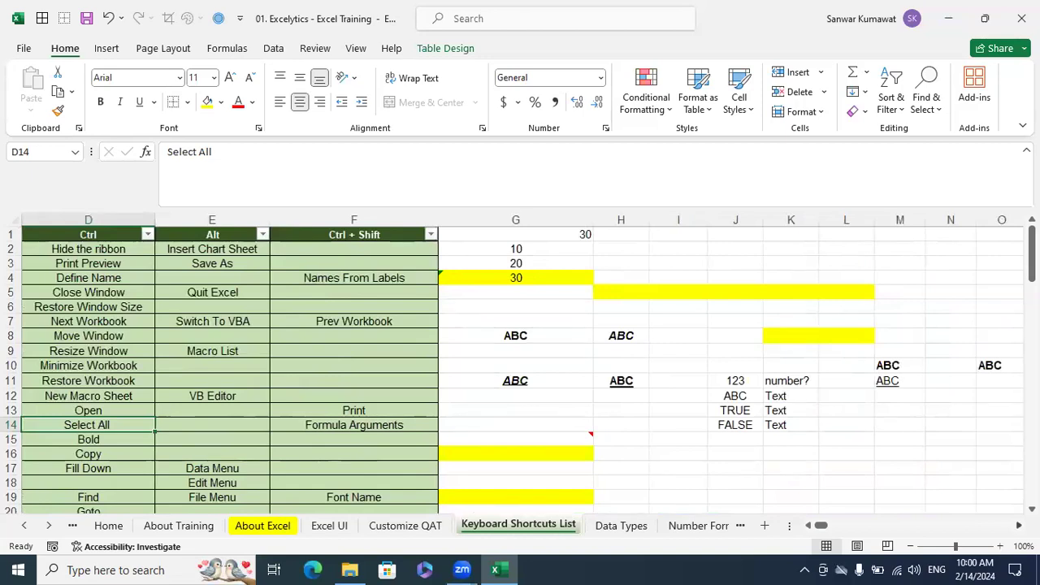
{"action": "left_click", "coordinate": [718, 455]}
{"action": "left_click", "coordinate": [566, 320]}
{"action": "key", "text": "Left"}
{"action": "key", "text": "Home"}
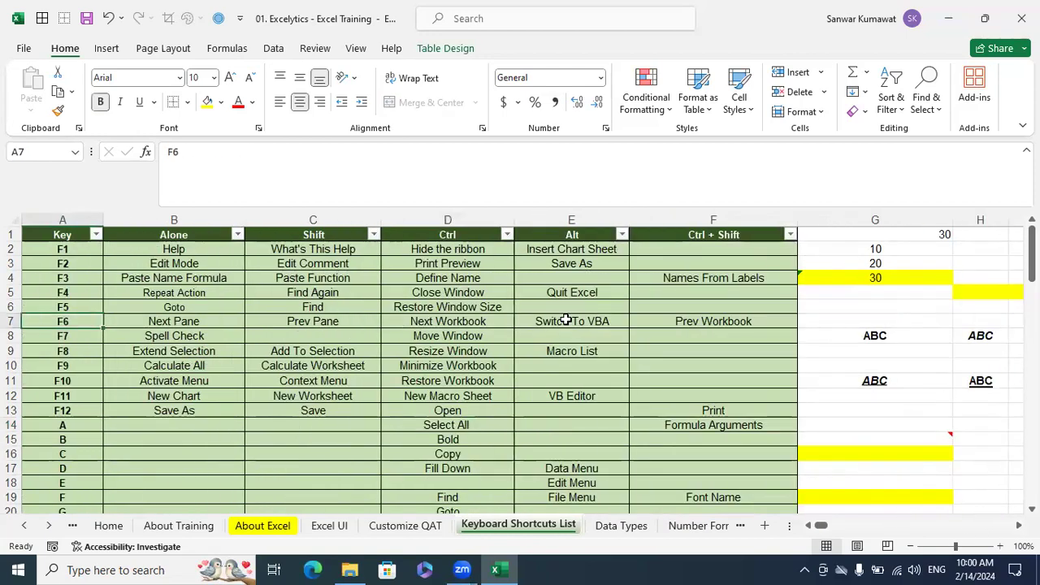
Enter 123 in cell D37 of the Data Types sheet
{"action": "left_click", "coordinate": [621, 525]}
{"action": "left_click", "coordinate": [703, 441]}
{"action": "scroll", "coordinate": [710, 450], "scroll_direction": "down", "scroll_amount": 7}
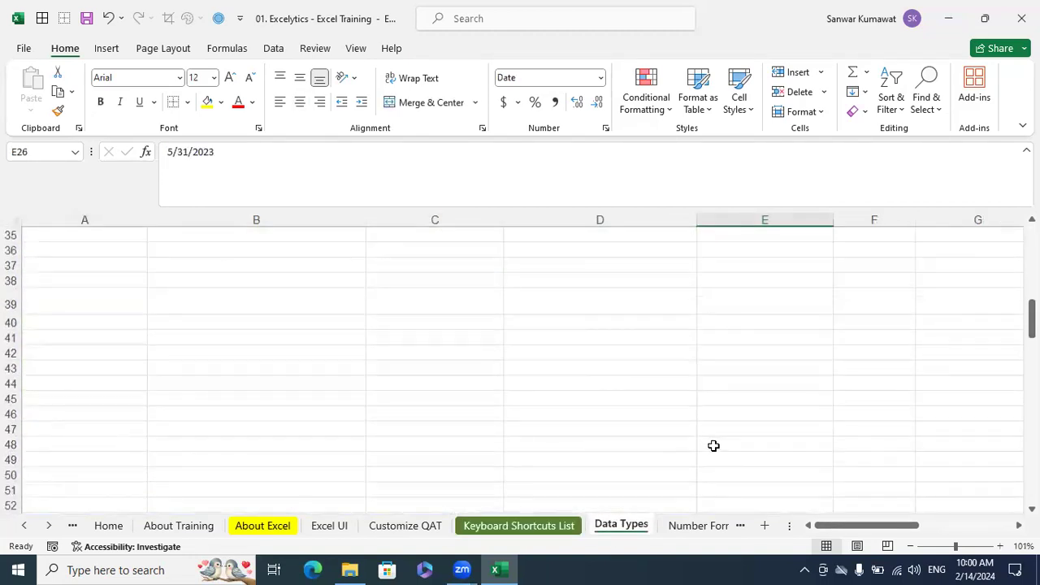
{"action": "left_click", "coordinate": [555, 276]}
{"action": "left_click", "coordinate": [558, 266]}
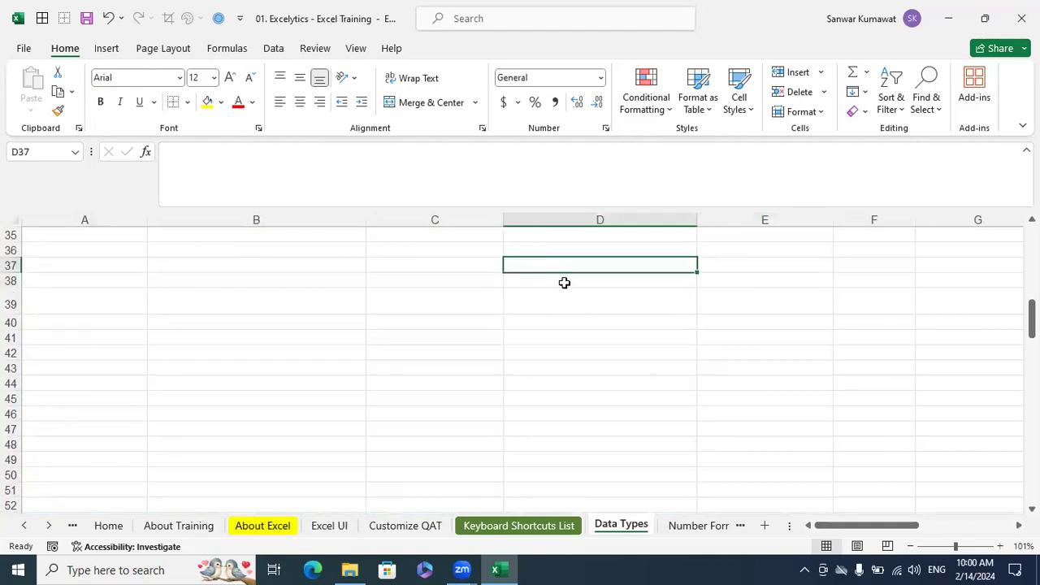
{"action": "type", "text": "123"}
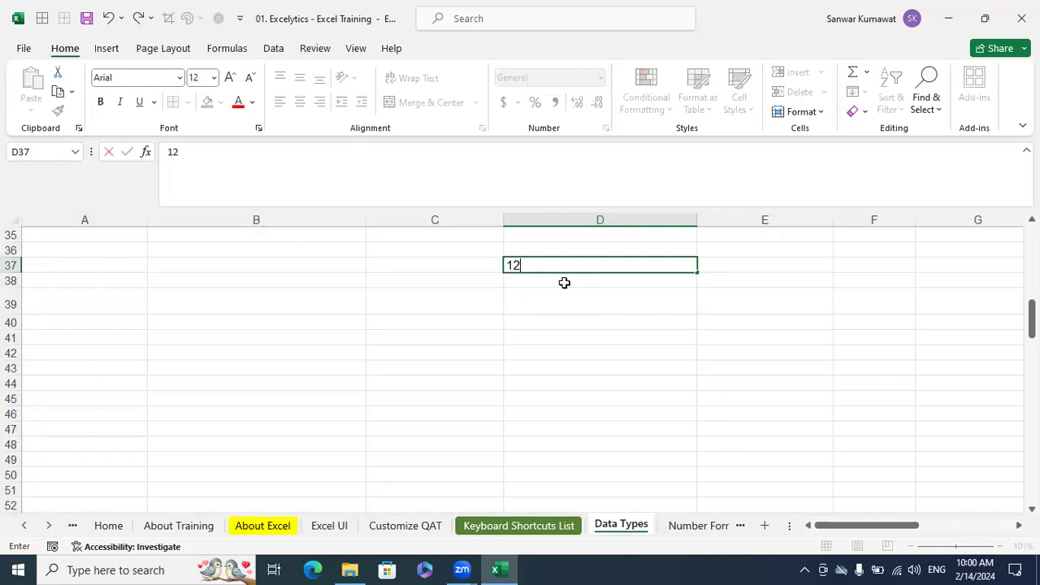
{"action": "left_click", "coordinate": [629, 350]}
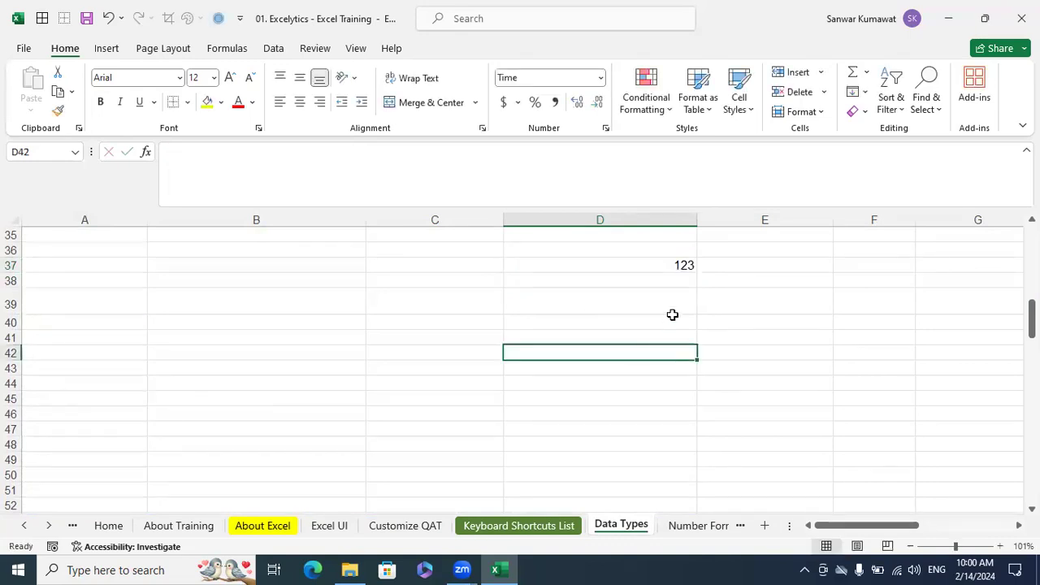
Enter ABC in cell D38, directly below the 123 sample, and compare how the two entries align
{"action": "left_click", "coordinate": [676, 298]}
{"action": "key", "text": "Up"}
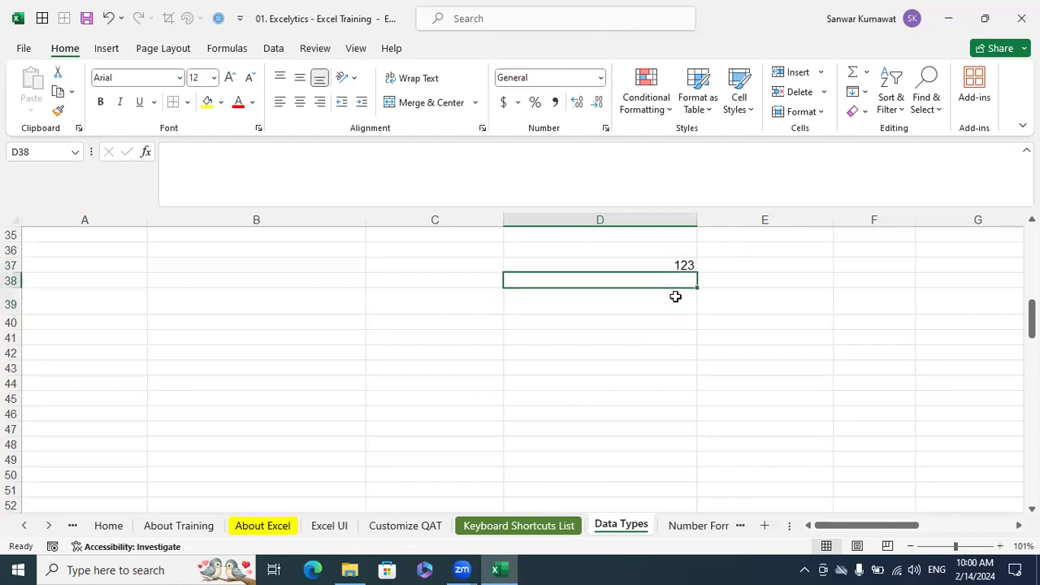
{"action": "type", "text": "ABC"}
{"action": "key", "text": "Return"}
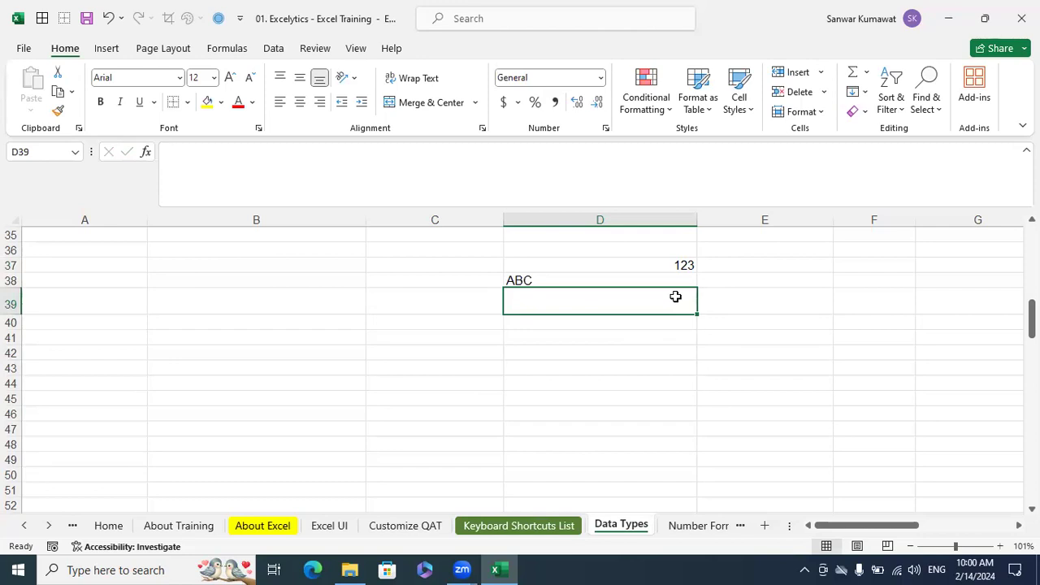
{"action": "key", "text": "Up"}
{"action": "key", "text": "Up"}
{"action": "key", "text": "Down"}
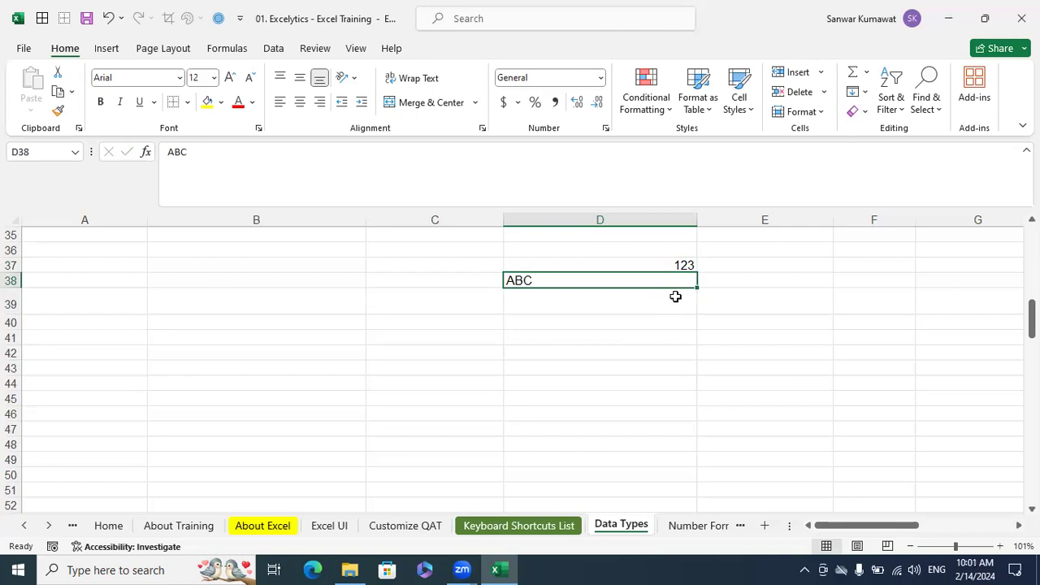
Enter 12345 in cell D40 as another number sample and clear the cell again
{"action": "key", "text": "Down"}
{"action": "key", "text": "Down"}
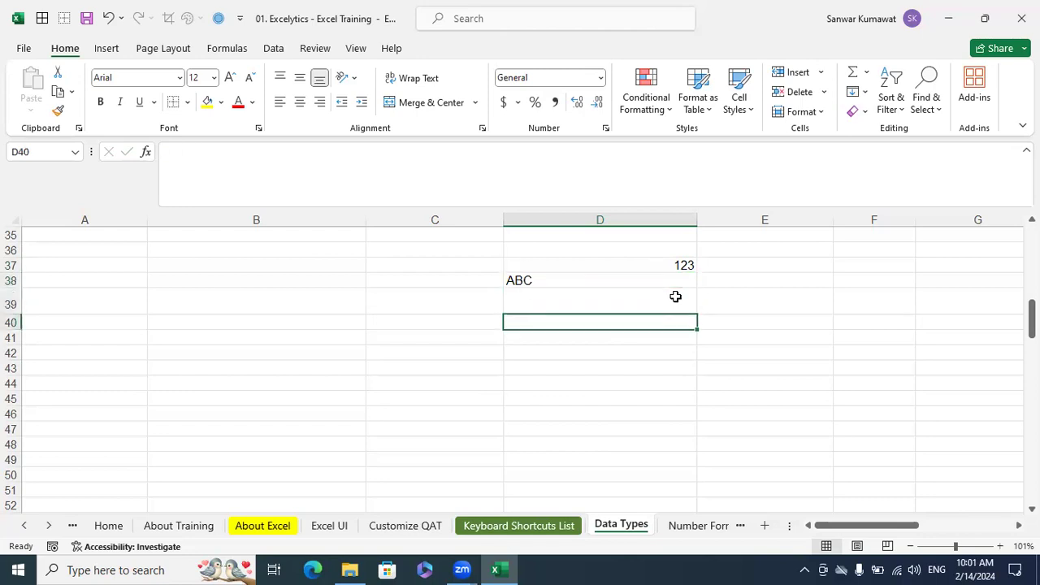
{"action": "type", "text": "12345"}
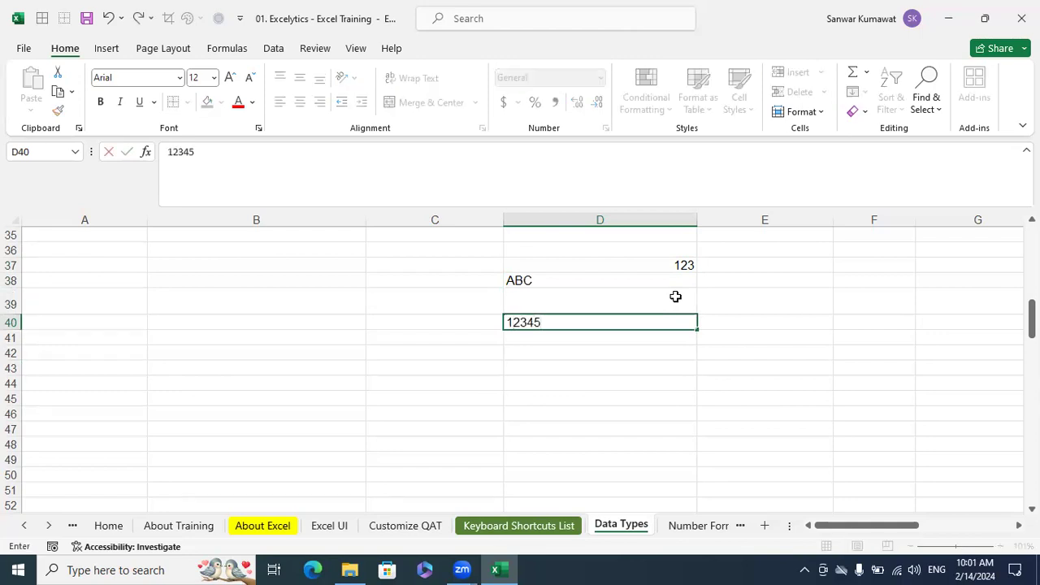
{"action": "key", "text": "Return"}
{"action": "key", "text": "Up"}
{"action": "key", "text": "Right"}
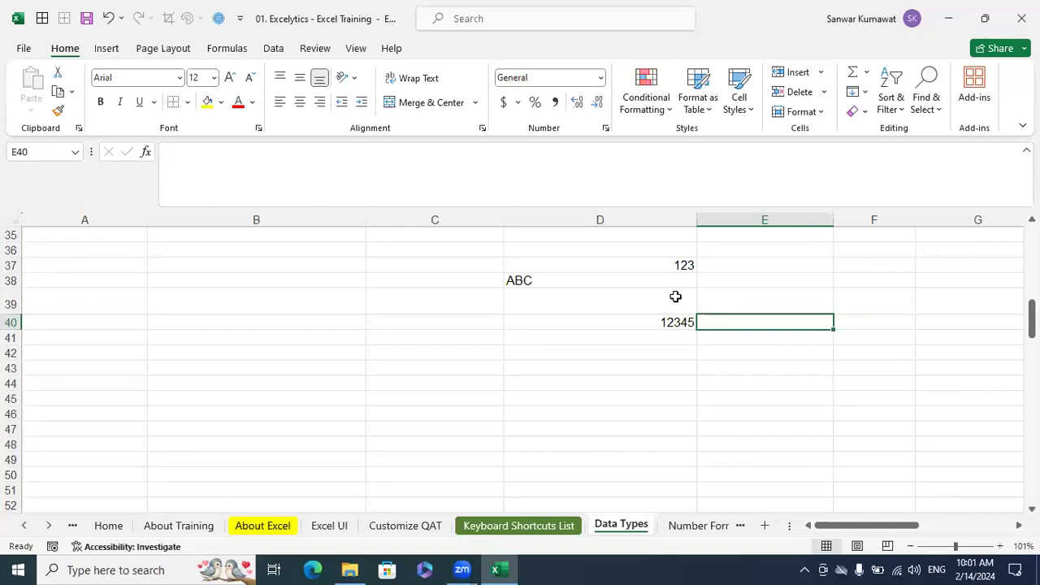
{"action": "key", "text": "Left"}
{"action": "key", "text": "Delete"}
Enter the logical formula =10>5 in cell D39, below the number and text samples
{"action": "key", "text": "Up"}
{"action": "key", "text": "Up"}
{"action": "key", "text": "Up"}
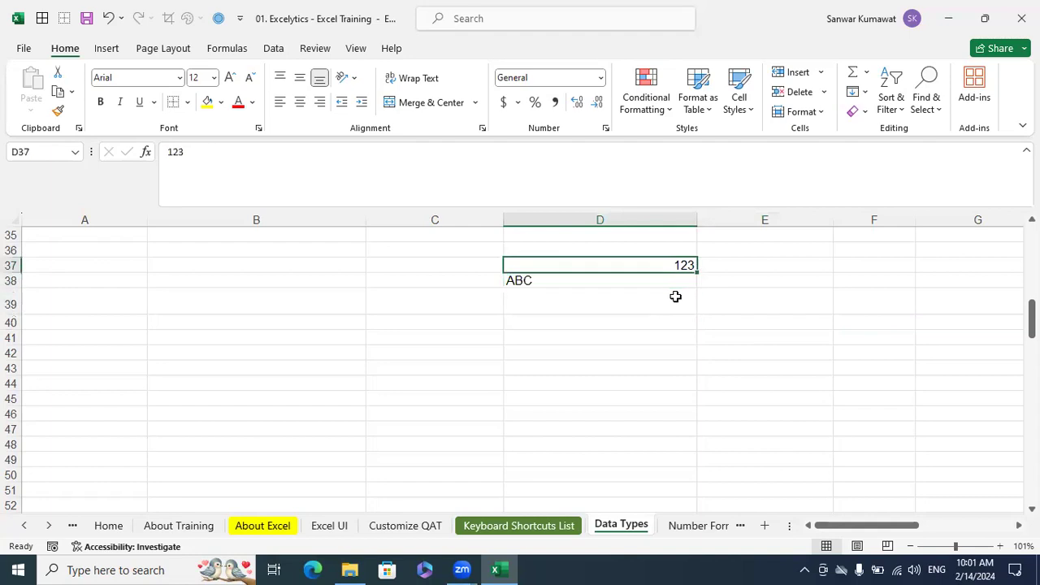
{"action": "key", "text": "Down"}
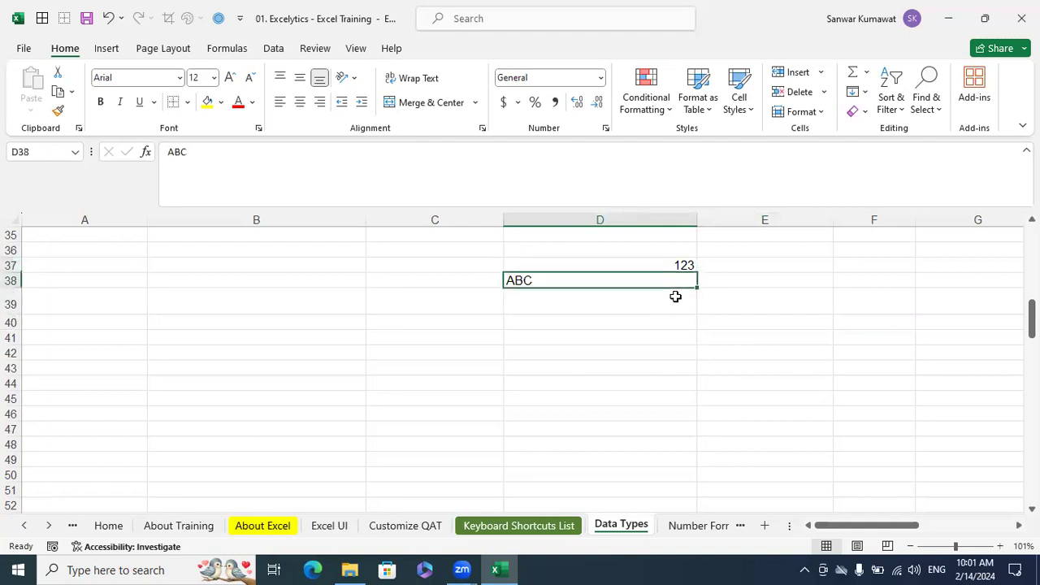
{"action": "key", "text": "Down"}
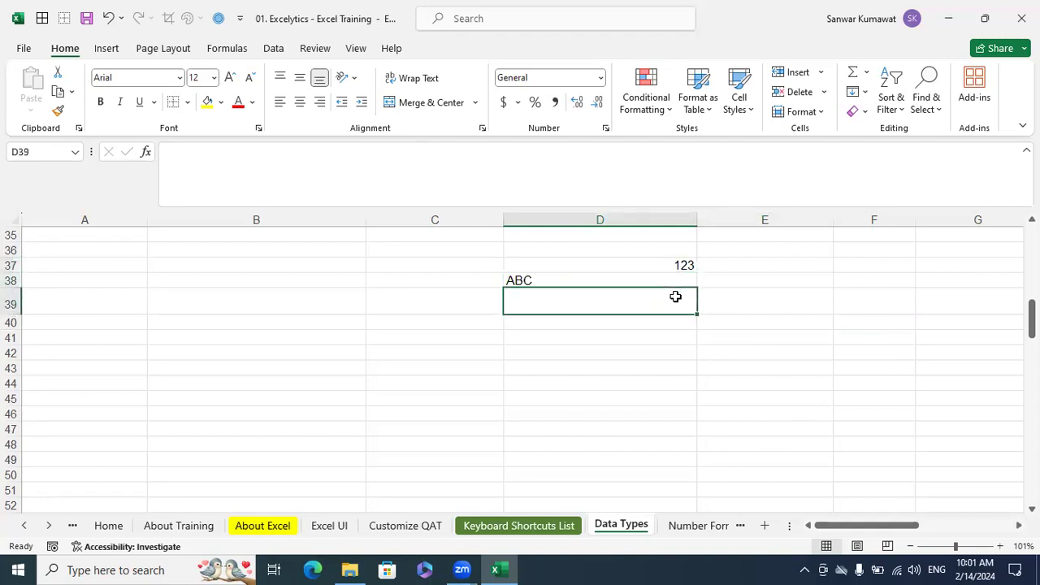
{"action": "double_click", "coordinate": [671, 300]}
{"action": "type", "text": "=10>5"}
{"action": "key", "text": "Return"}
{"action": "left_click", "coordinate": [671, 300]}
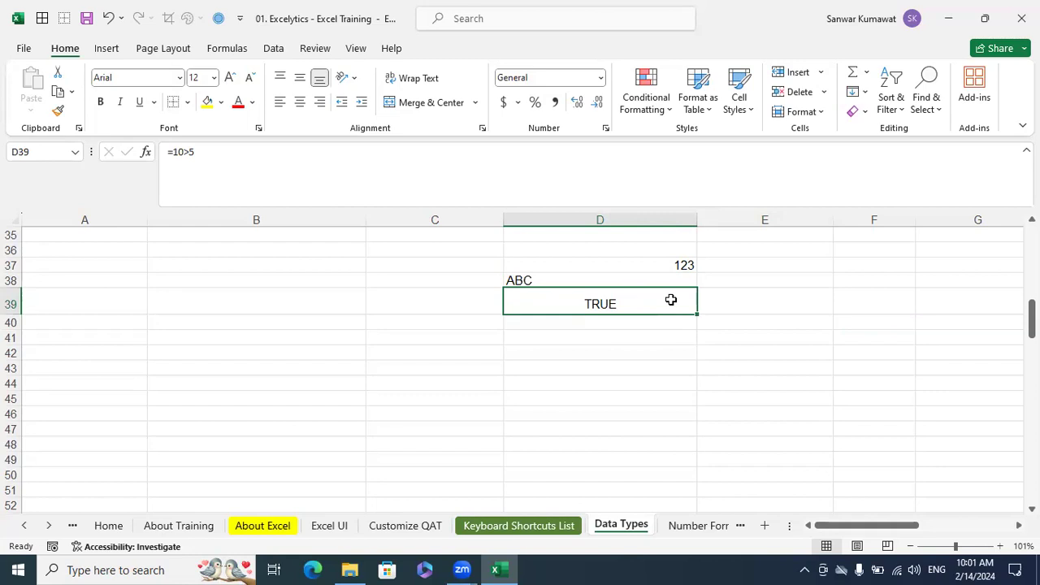
Enter the values 10, 20 and 30 down cells F37 to F39
{"action": "key", "text": "Down"}
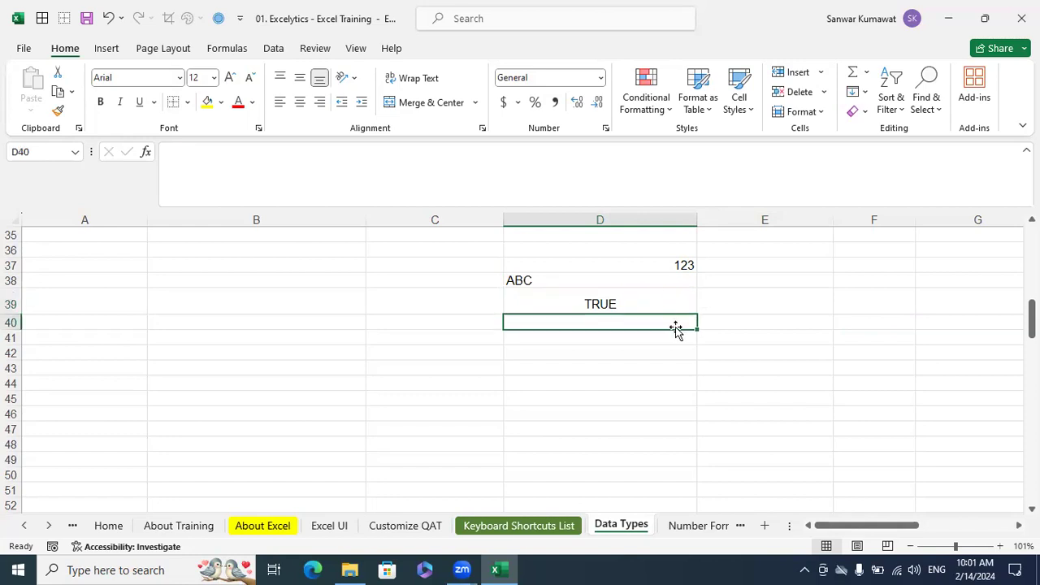
{"action": "key", "text": "Right"}
{"action": "key", "text": "Up"}
{"action": "key", "text": "Up"}
{"action": "key", "text": "Up"}
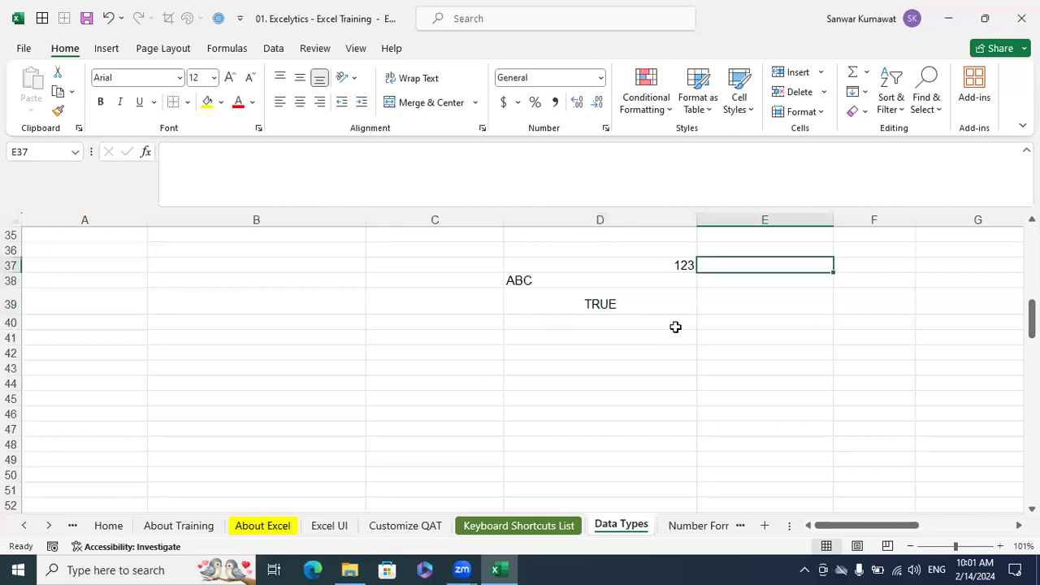
{"action": "key", "text": "Right"}
{"action": "type", "text": "10"}
{"action": "key", "text": "Return"}
{"action": "type", "text": "20"}
{"action": "key", "text": "Return"}
{"action": "type", "text": "30"}
{"action": "key", "text": "Return"}
{"action": "type", "text": "=ums"}
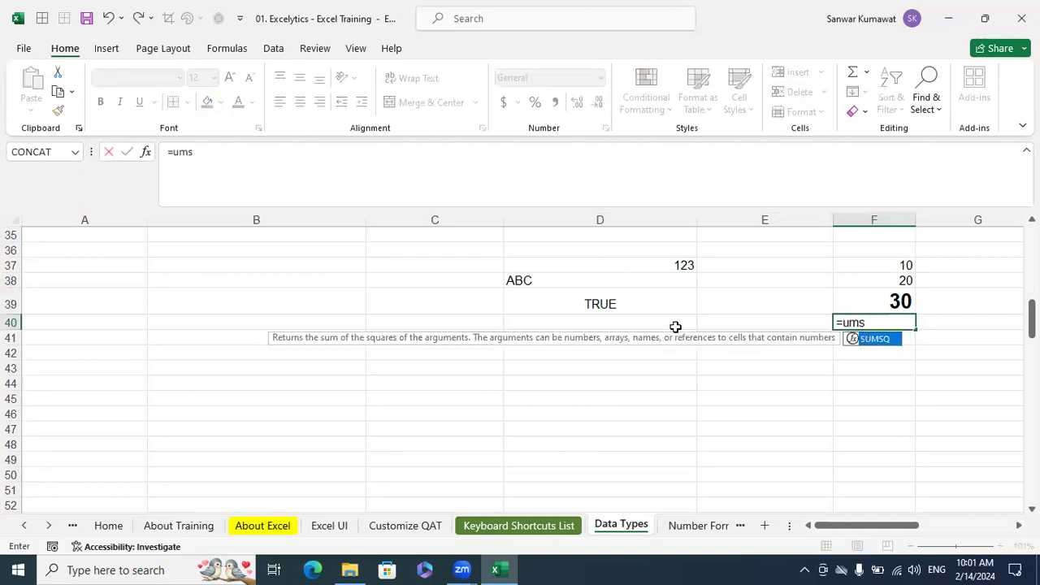
{"action": "key", "text": "Home"}
{"action": "key", "text": "Right"}
{"action": "key", "text": "Right"}
{"action": "key", "text": "Right"}
{"action": "key", "text": "Right"}
{"action": "key", "text": "Right"}
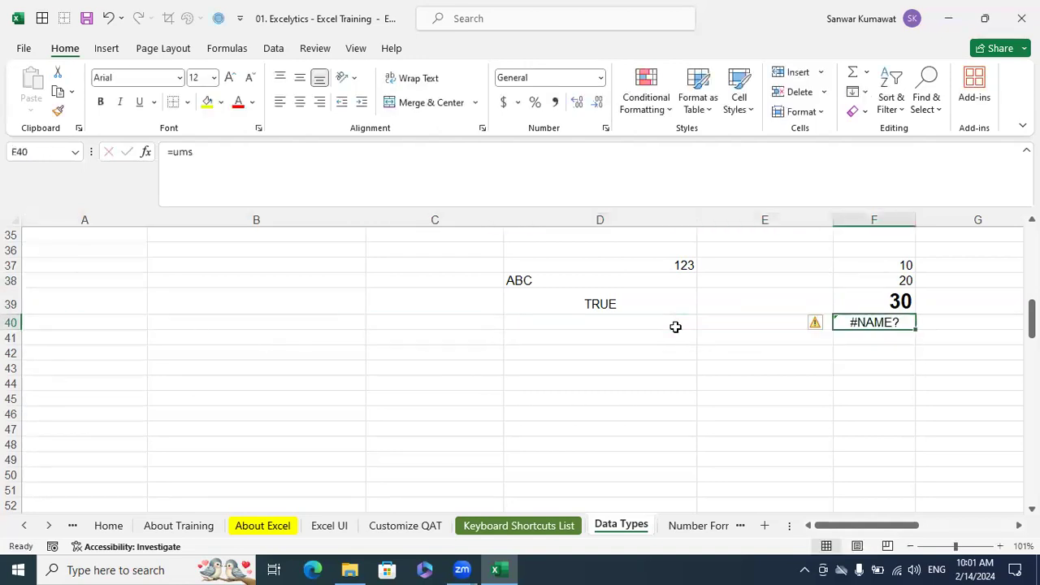
Add up the three numbers with a SUM formula over F37:F39 in cell F40
{"action": "type", "text": "=SUM("}
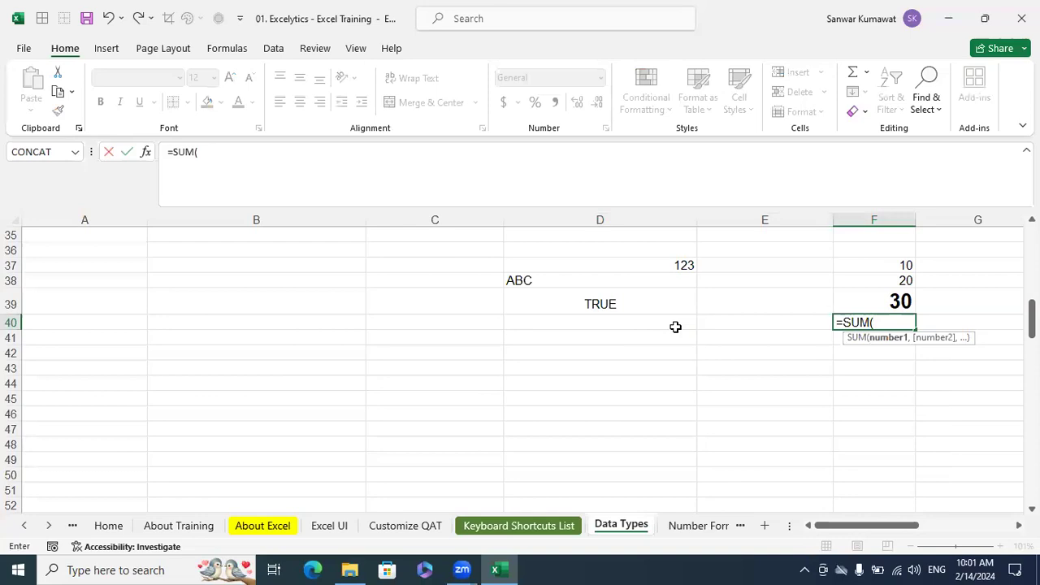
{"action": "key", "text": "ctrl+Up"}
{"action": "key", "text": "shift+Down"}
{"action": "key", "text": "shift+Down"}
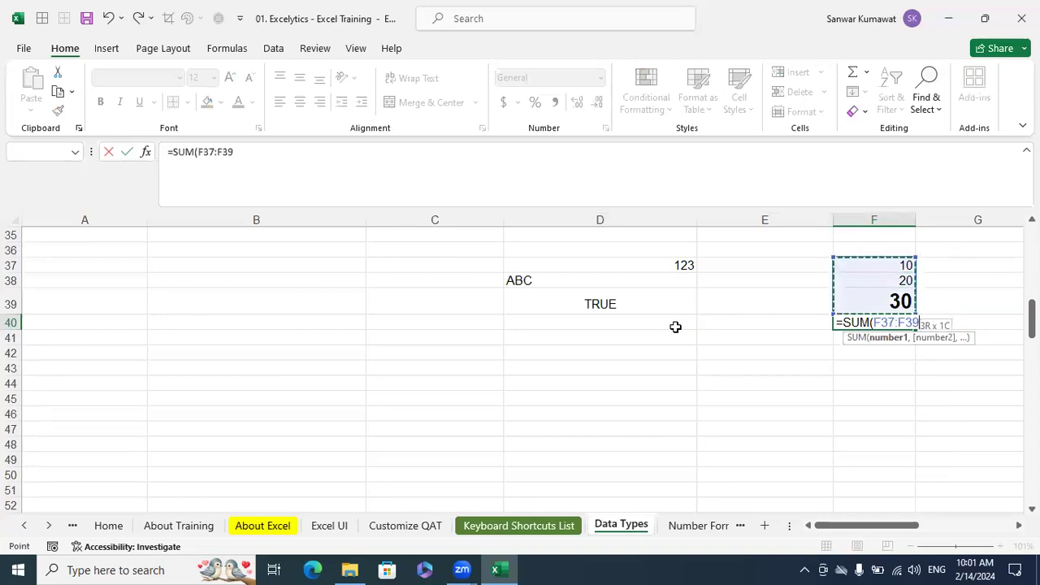
{"action": "key", "text": "Return"}
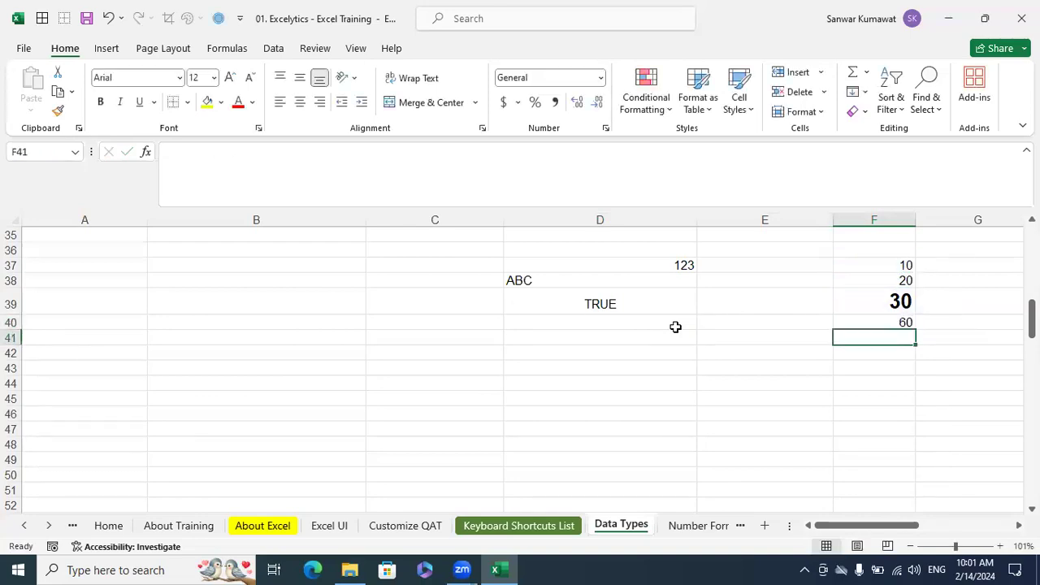
Misspell the function name in cell F40 so that the formula reads =sim(F37:F39)
{"action": "key", "text": "Up"}
{"action": "key", "text": "F2"}
{"action": "key", "text": "Left"}
{"action": "key", "text": "Left"}
{"action": "key", "text": "Left"}
{"action": "key", "text": "Left"}
{"action": "key", "text": "Left"}
{"action": "key", "text": "Left"}
{"action": "key", "text": "Left"}
{"action": "key", "text": "Left"}
{"action": "key", "text": "Left"}
{"action": "key", "text": "Left"}
{"action": "key", "text": "BackSpace"}
{"action": "type", "text": "I"}
{"action": "key", "text": "Return"}
{"action": "key", "text": "Up"}
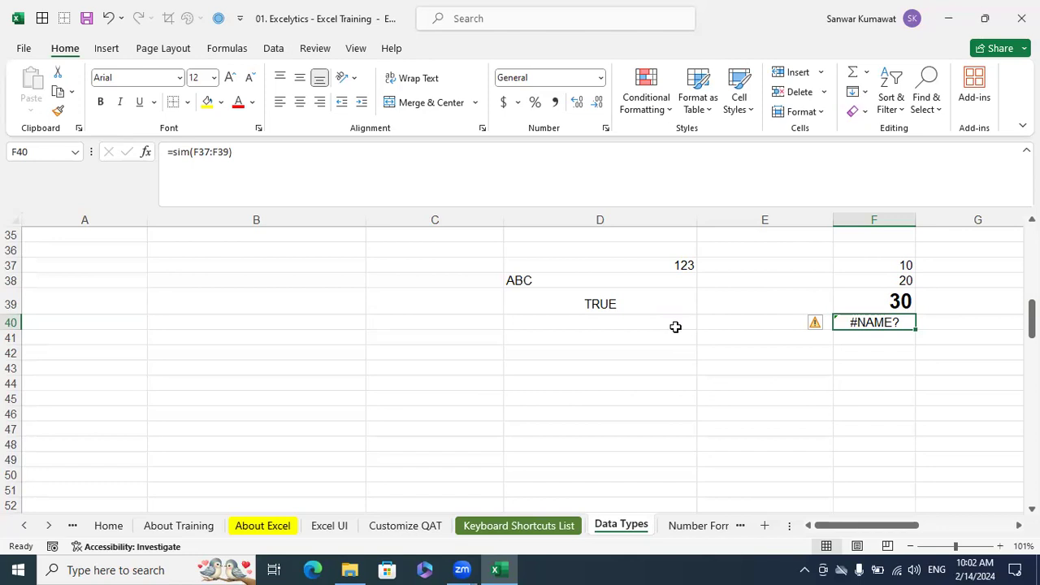
Enter the misspelled formula =sim(10,20,30) in cell D40 as the error sample below the logical value
{"action": "key", "text": "Left"}
{"action": "key", "text": "Left"}
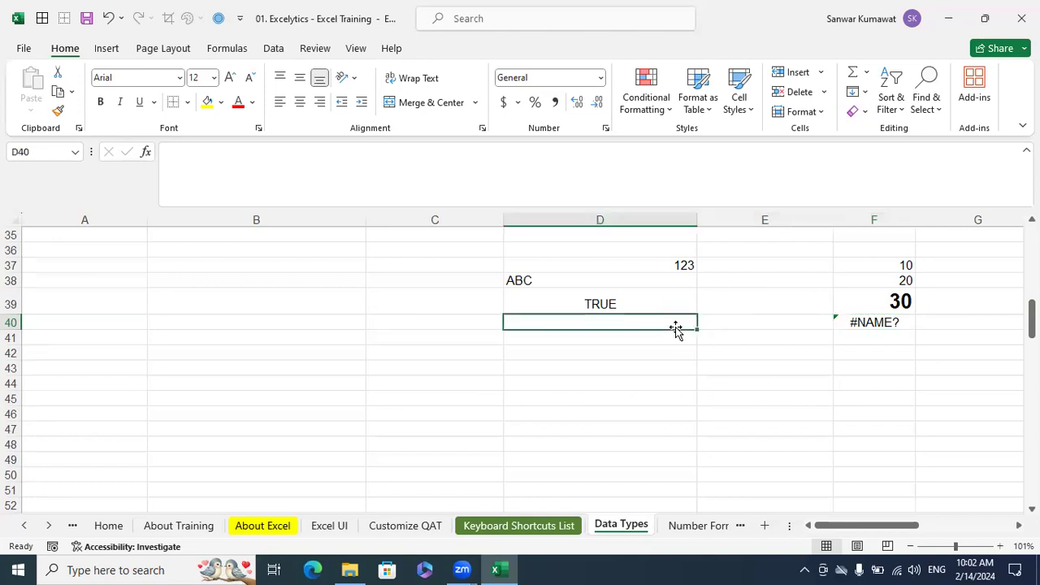
{"action": "type", "text": "=sim"}
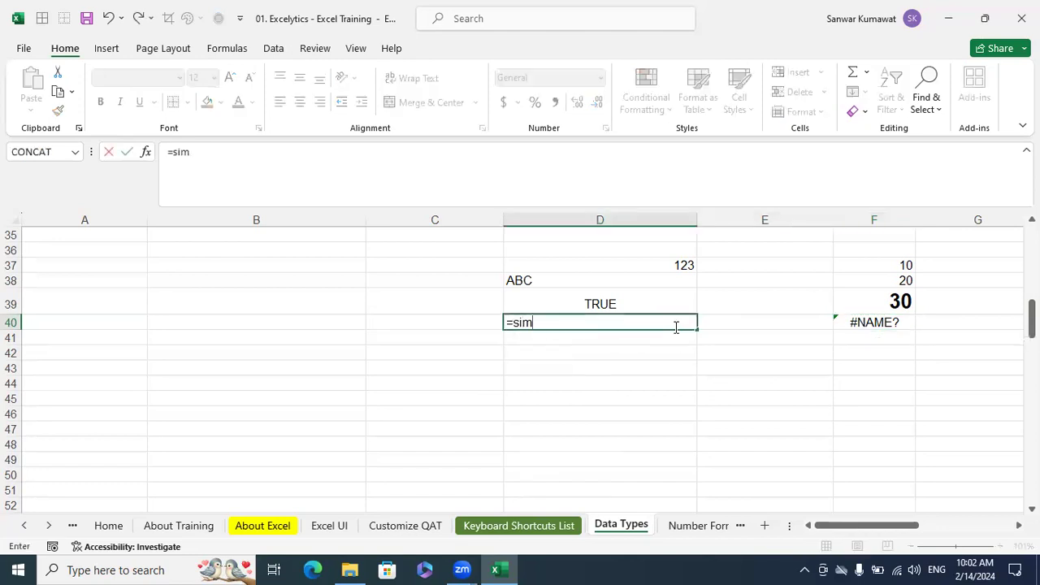
{"action": "key", "text": "Tab"}
{"action": "key", "text": "Left"}
{"action": "key", "text": "Left"}
{"action": "key", "text": "Right"}
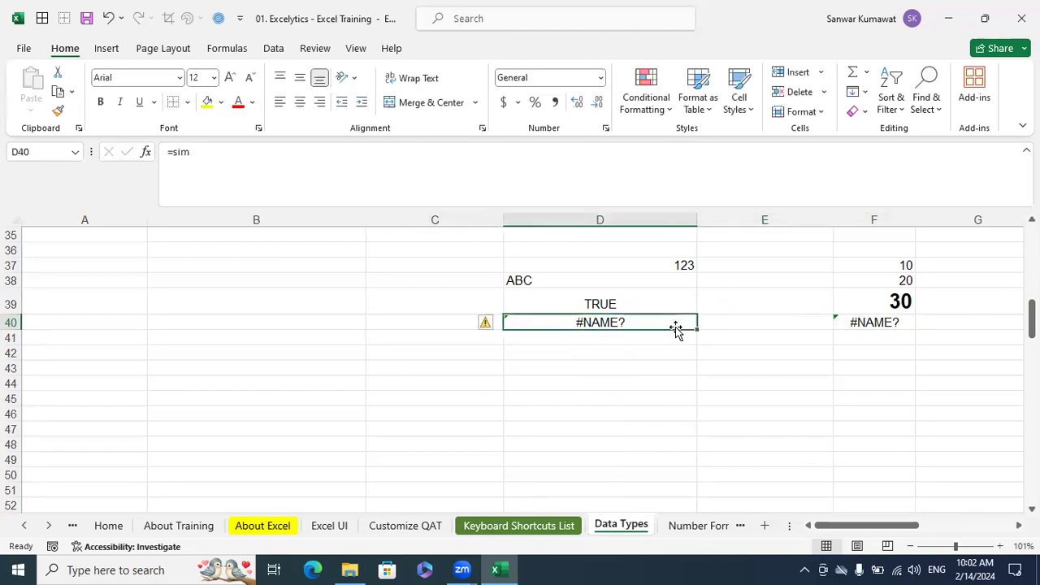
{"action": "key", "text": "F2"}
{"action": "type", "text": "(10"}
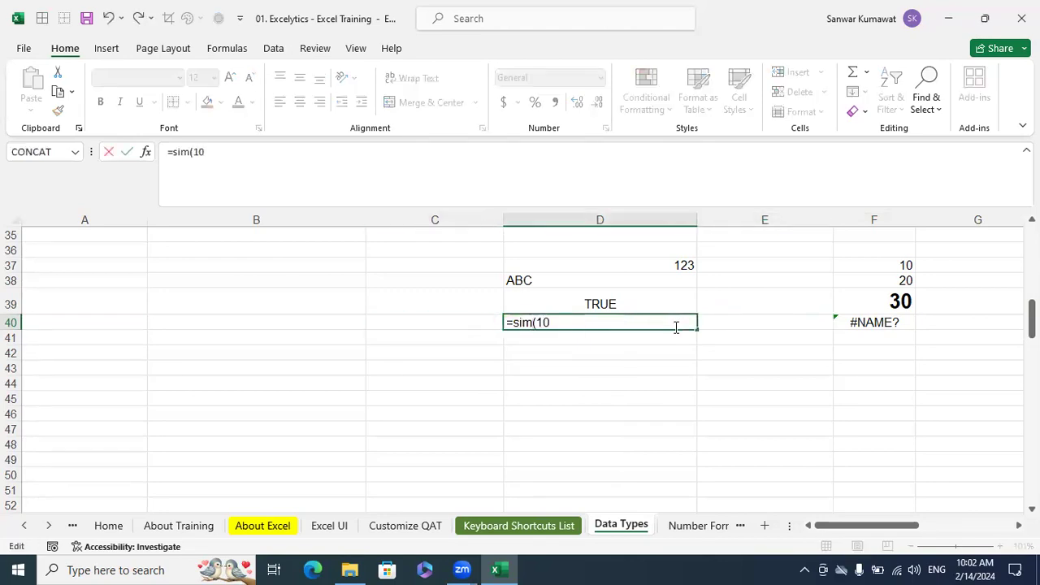
{"action": "type", "text": ",20,30)"}
{"action": "key", "text": "Return"}
{"action": "left_click", "coordinate": [675, 327]}
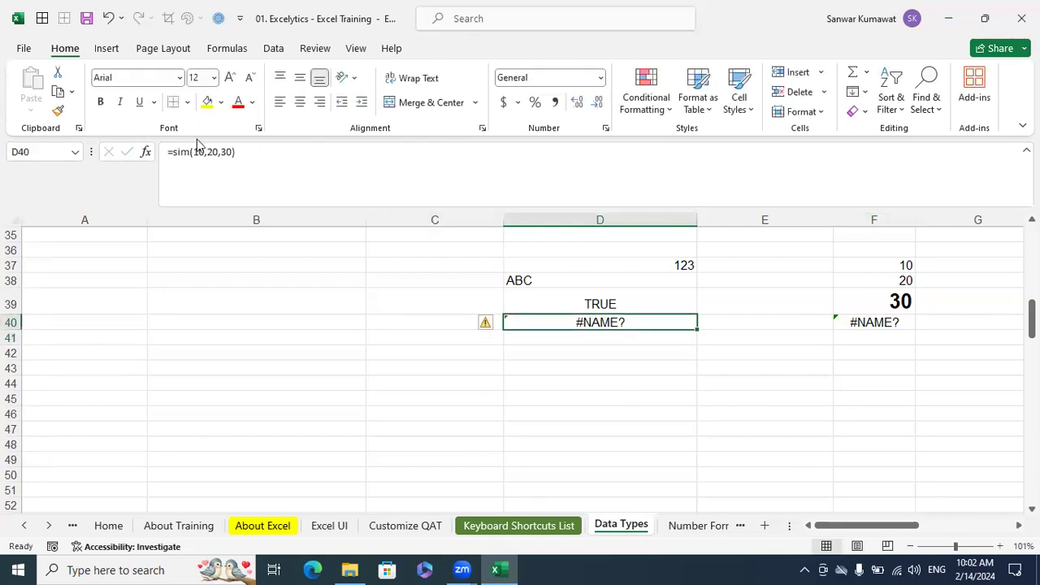
Compare the arguments of the misspelled formulas in F40 and D40, and the default alignment of the samples in D37 to D40
{"action": "left_click", "coordinate": [866, 324]}
{"action": "left_click_drag", "start_coordinate": [230, 152], "coordinate": [196, 146]}
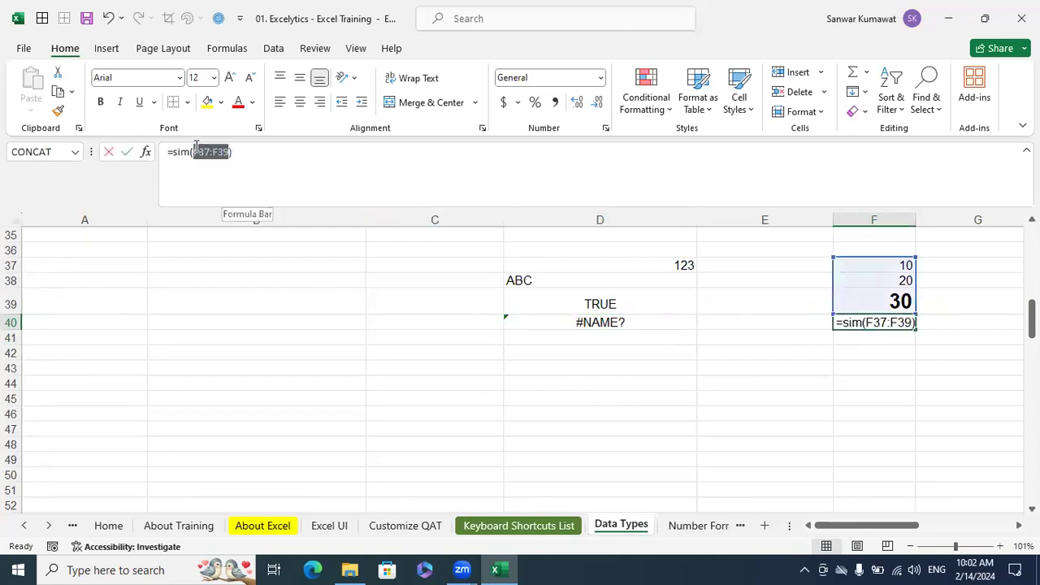
{"action": "key", "text": "Escape"}
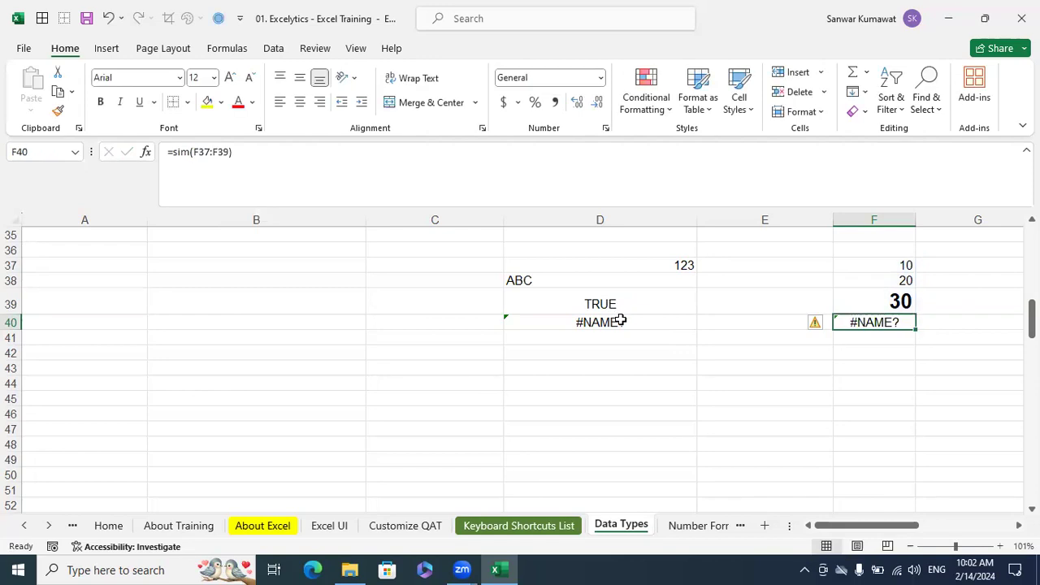
{"action": "left_click", "coordinate": [618, 323]}
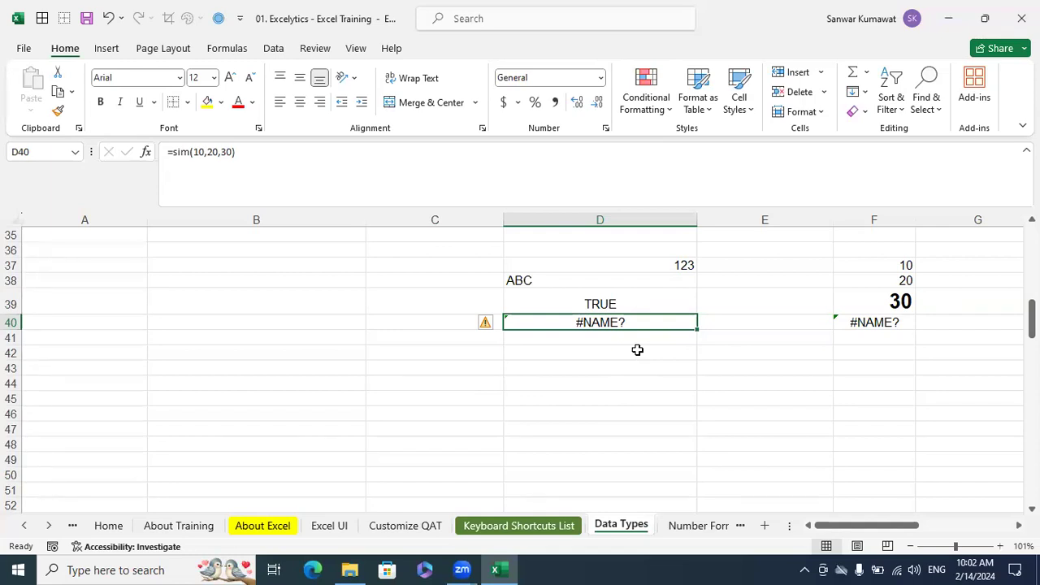
{"action": "left_click", "coordinate": [667, 266]}
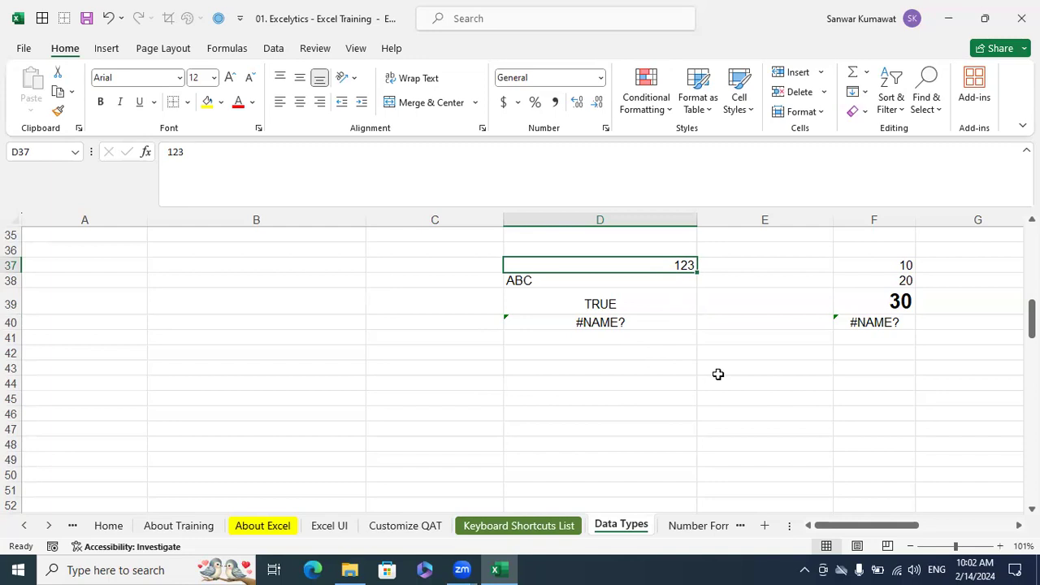
{"action": "left_click", "coordinate": [560, 283]}
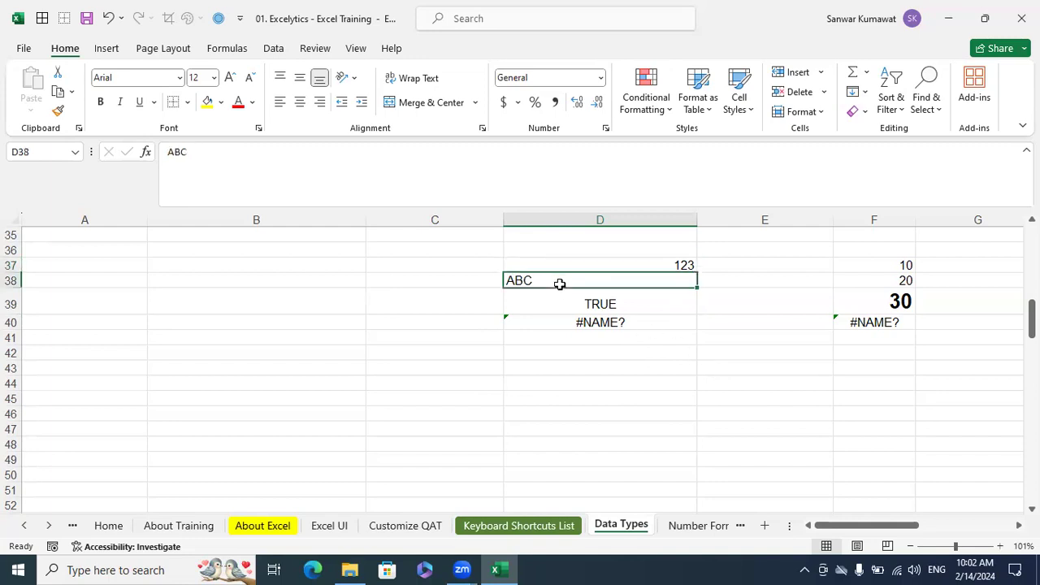
{"action": "left_click", "coordinate": [631, 309]}
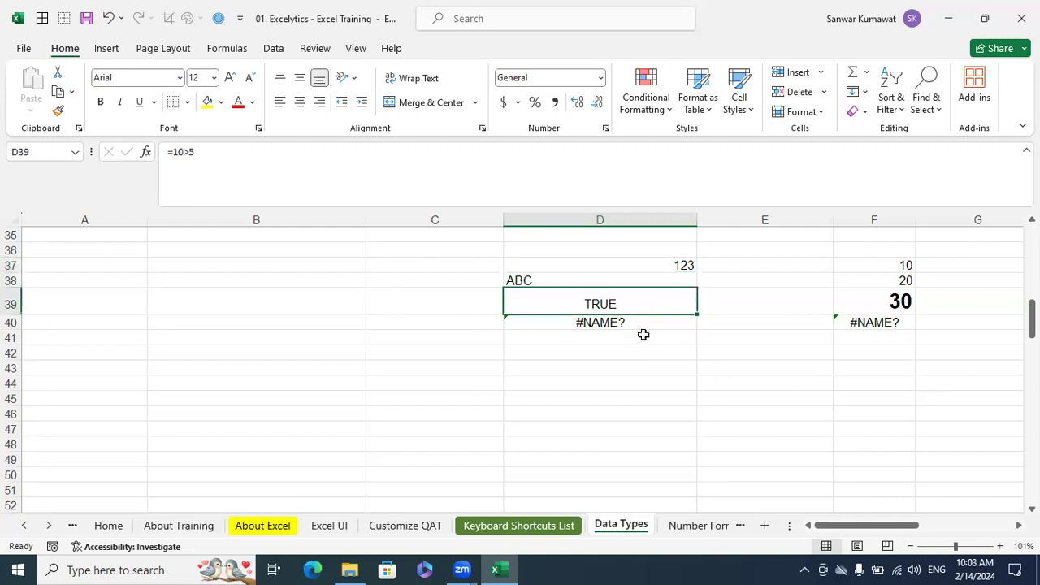
{"action": "left_click", "coordinate": [644, 330]}
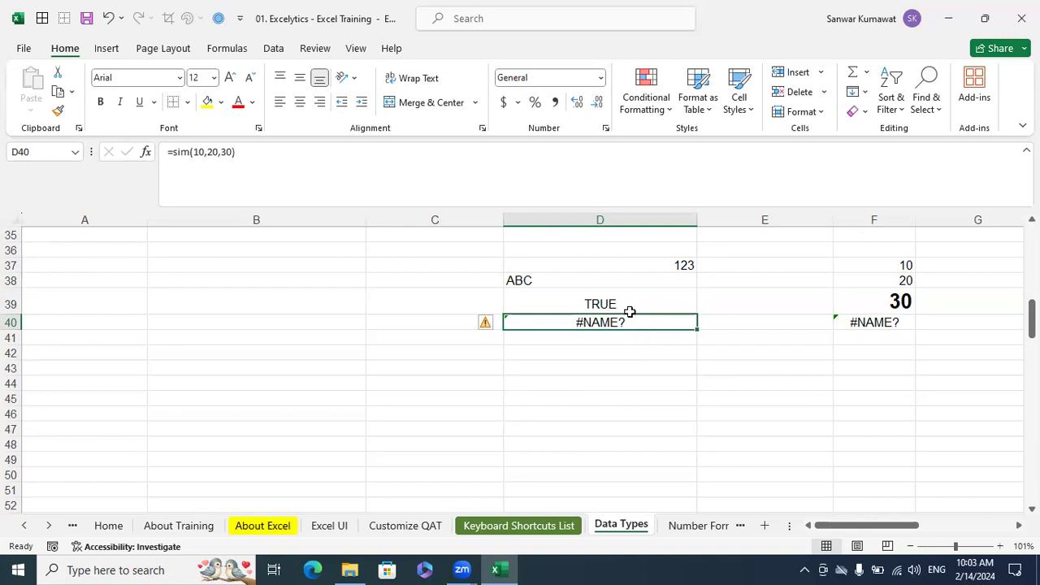
{"action": "left_click", "coordinate": [611, 280]}
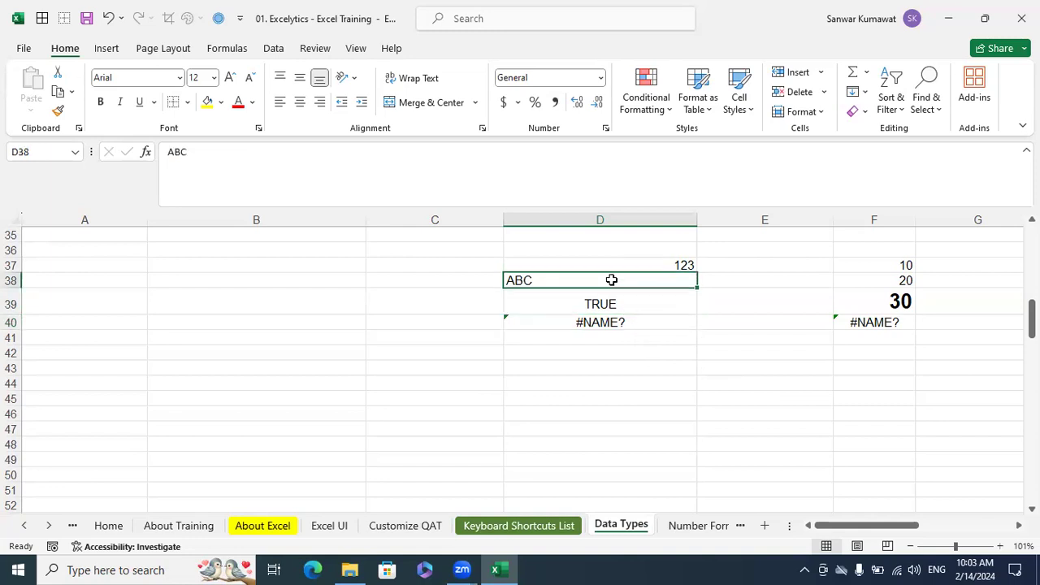
{"action": "left_click_drag", "start_coordinate": [627, 273], "coordinate": [625, 279]}
Enter the mixed text-and-number sample ABC123 in cell D42
{"action": "left_click", "coordinate": [642, 357]}
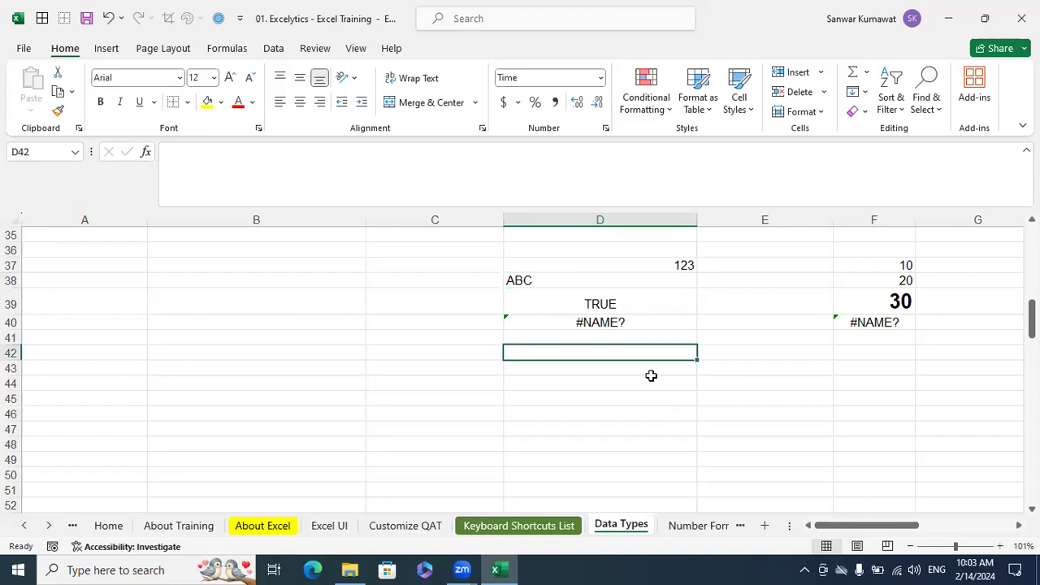
{"action": "type", "text": "ABC123"}
{"action": "key", "text": "Return"}
{"action": "left_click", "coordinate": [612, 394]}
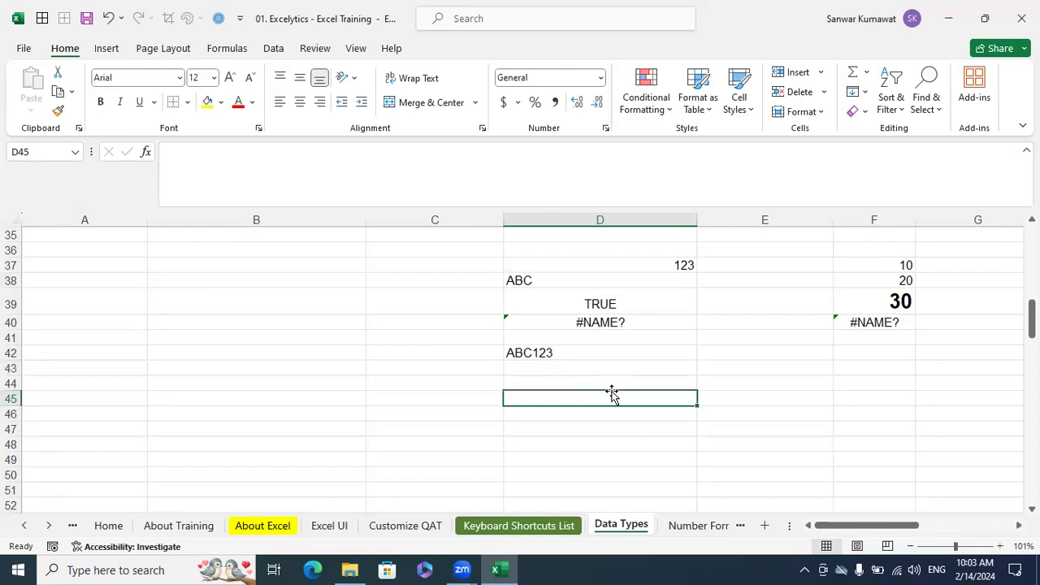
{"action": "left_click", "coordinate": [559, 357]}
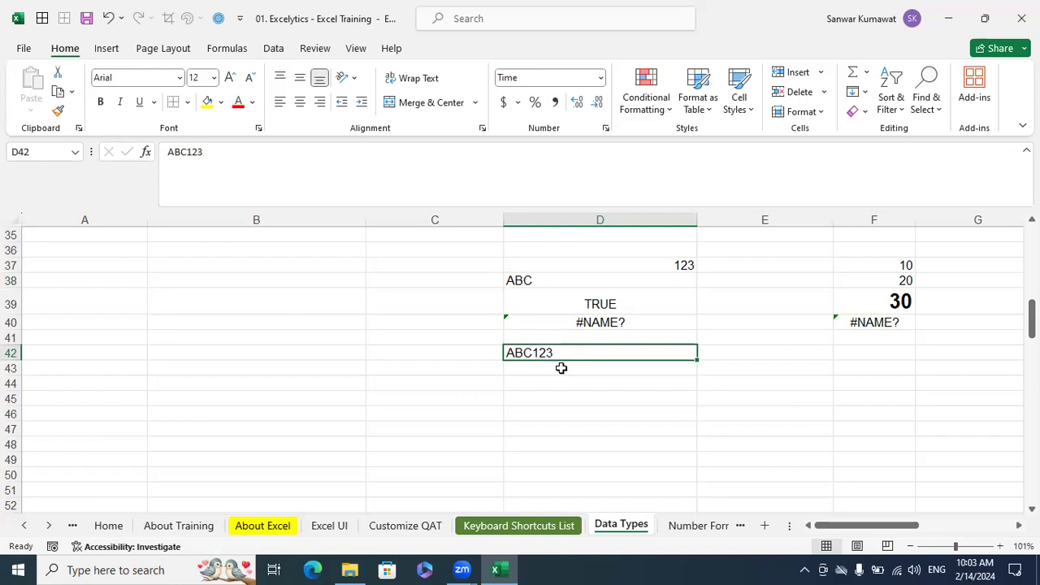
Enter the sample 123ANC, with digits ahead of the letters, in cell D44
{"action": "left_click", "coordinate": [586, 398]}
{"action": "left_click", "coordinate": [553, 352]}
{"action": "left_click", "coordinate": [570, 383]}
{"action": "type", "text": "123ANC"}
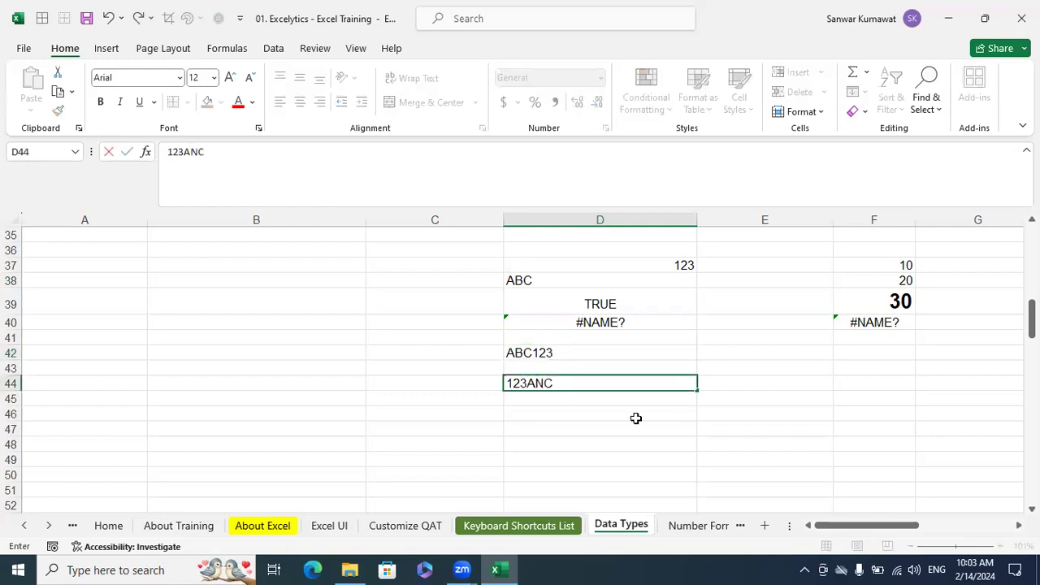
{"action": "key", "text": "Return"}
{"action": "key", "text": "Up"}
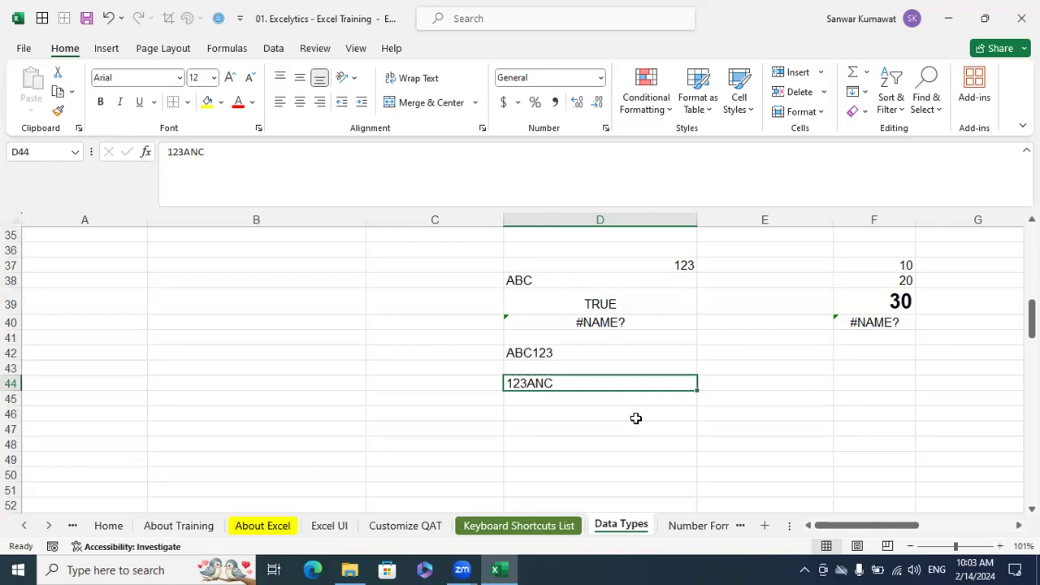
Enter 123 in cell D46 and set the cell's number format to General
{"action": "key", "text": "Down"}
{"action": "double_click", "coordinate": [638, 417]}
{"action": "type", "text": "123"}
{"action": "key", "text": "Return"}
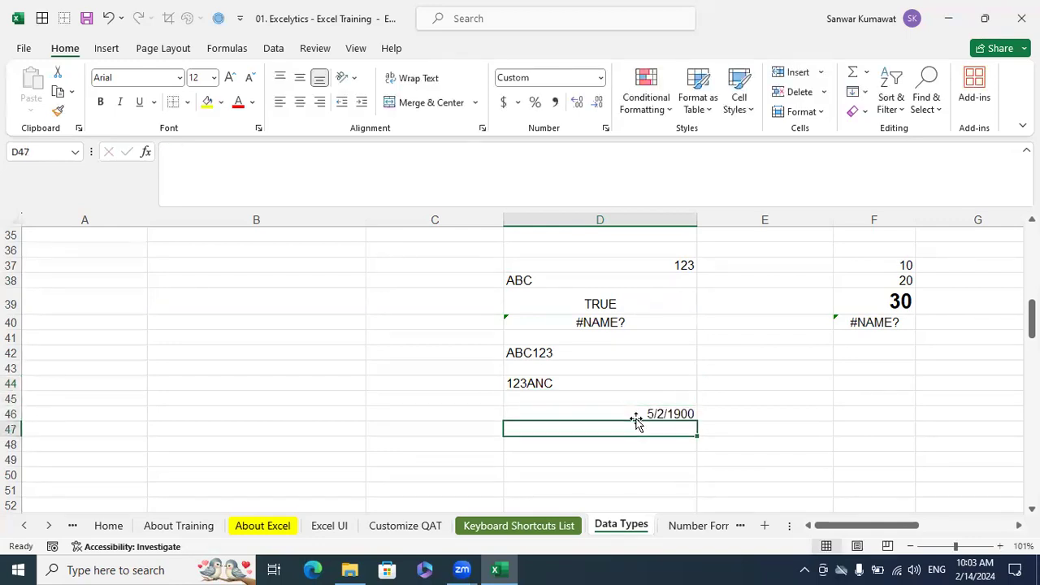
{"action": "key", "text": "Up"}
{"action": "left_click", "coordinate": [601, 79]}
{"action": "left_click", "coordinate": [593, 104]}
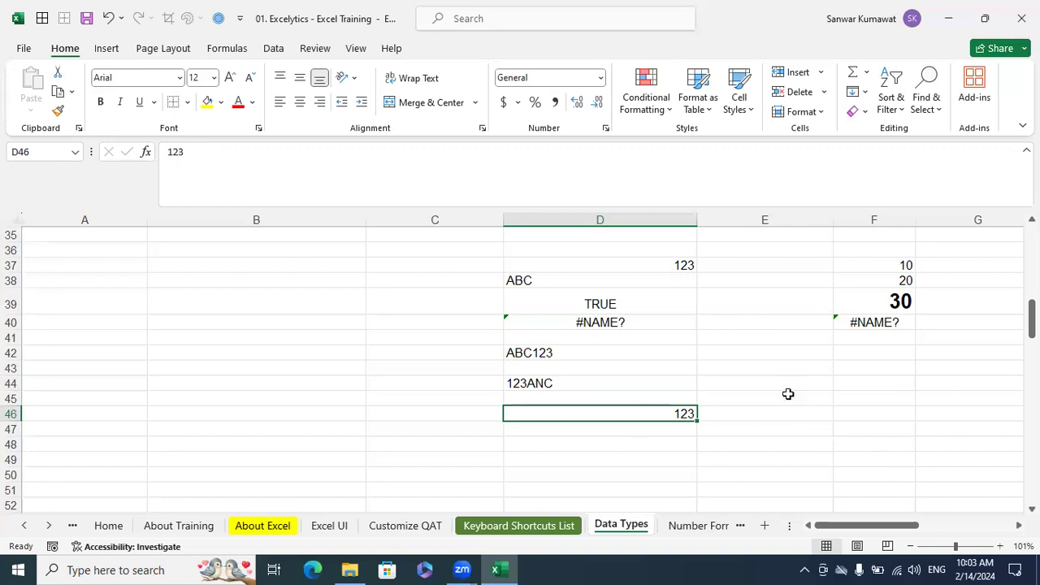
Format cell E39 as Text and enter 123 in it
{"action": "left_click", "coordinate": [737, 299]}
{"action": "left_click", "coordinate": [601, 77]}
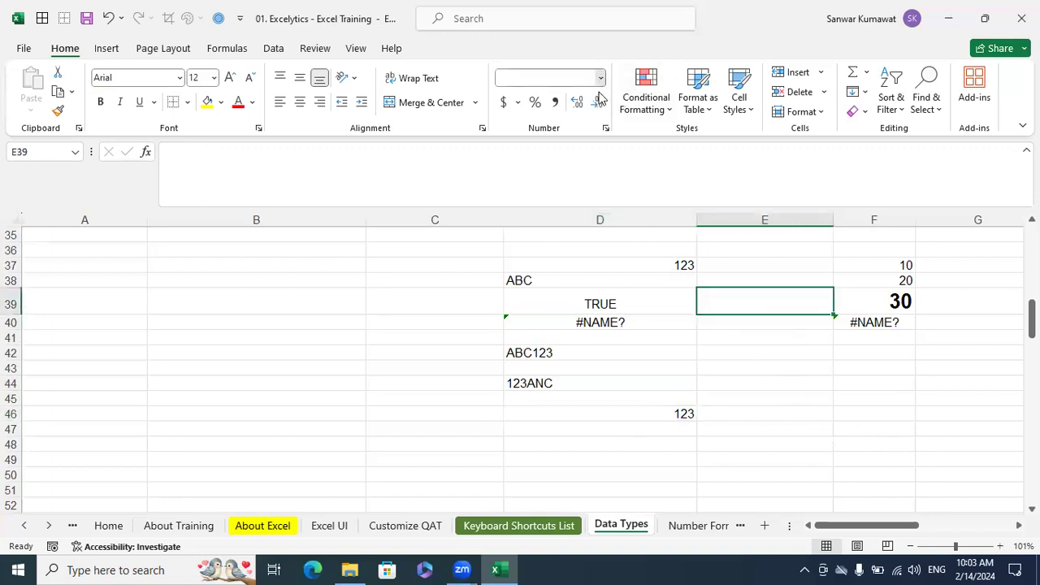
{"action": "left_click", "coordinate": [578, 396]}
{"action": "type", "text": "123"}
{"action": "left_click", "coordinate": [783, 368]}
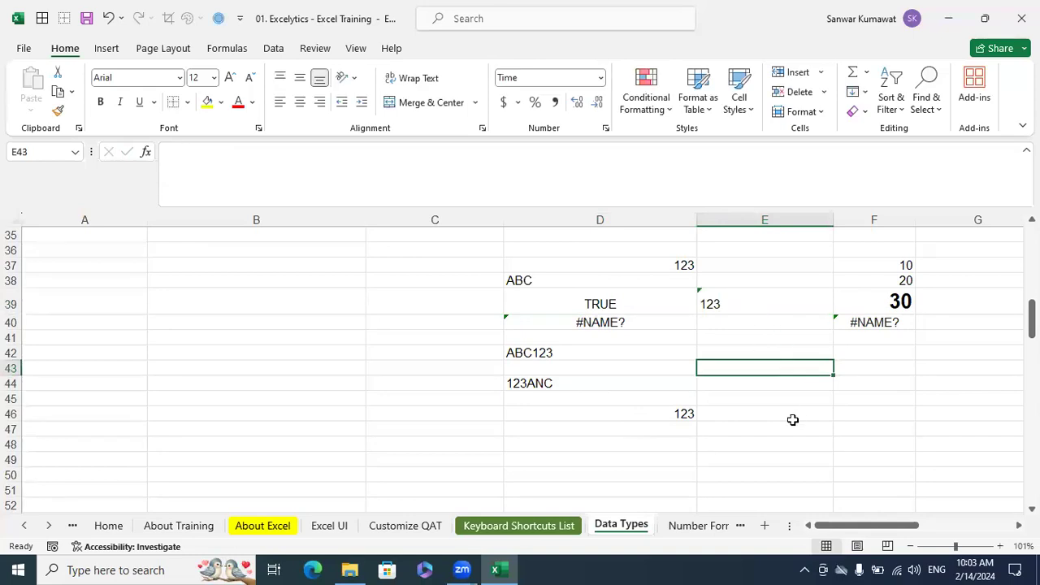
{"action": "left_click", "coordinate": [729, 309]}
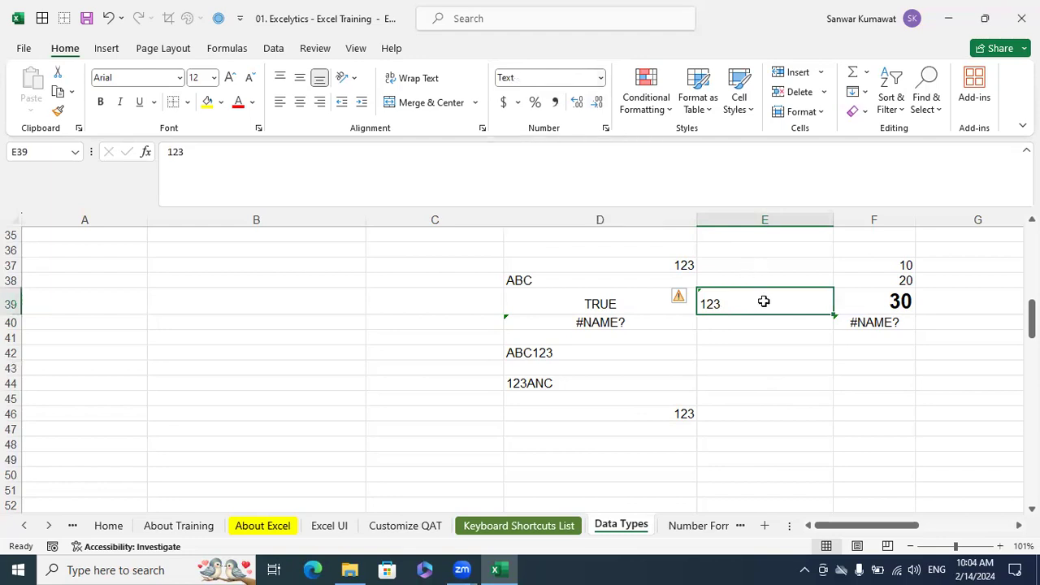
{"action": "left_click", "coordinate": [753, 365]}
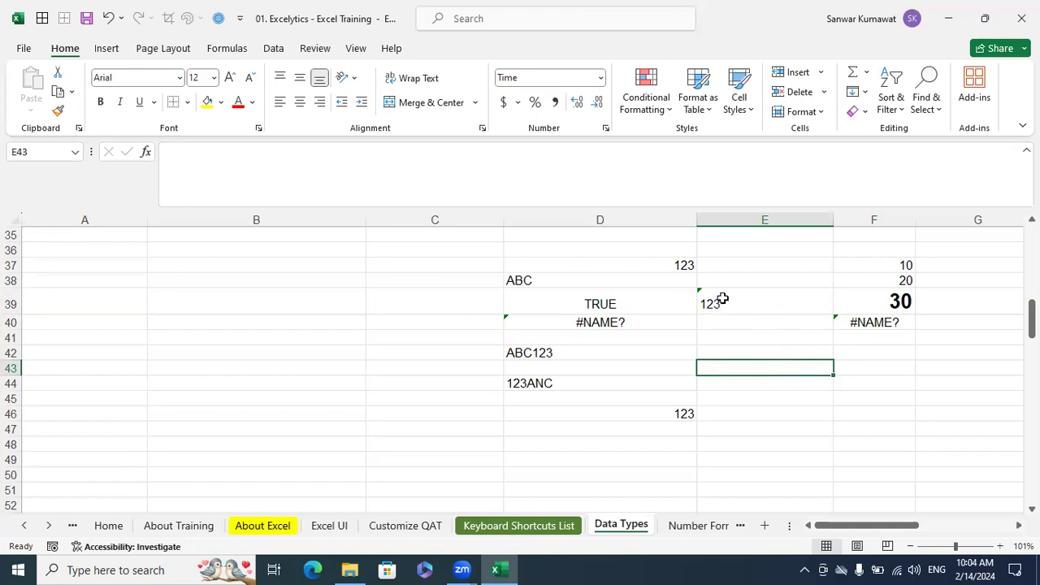
{"action": "left_click", "coordinate": [785, 396]}
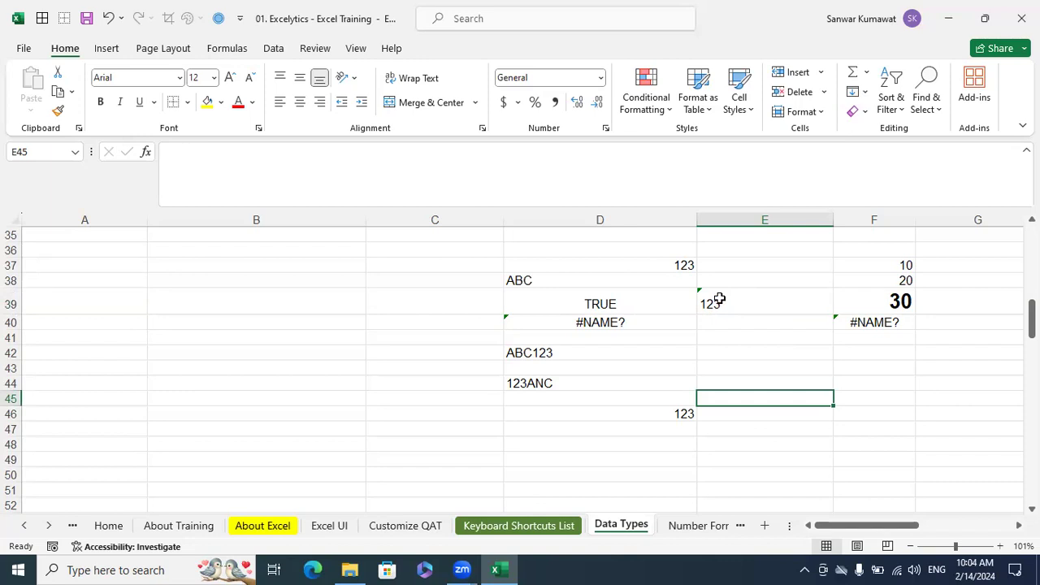
Review the practice section in the first rows of the sheet and the multiplication instruction in cell D1
{"action": "left_click_drag", "start_coordinate": [845, 525], "coordinate": [821, 528]}
{"action": "scroll", "coordinate": [550, 393], "scroll_direction": "up", "scroll_amount": 11}
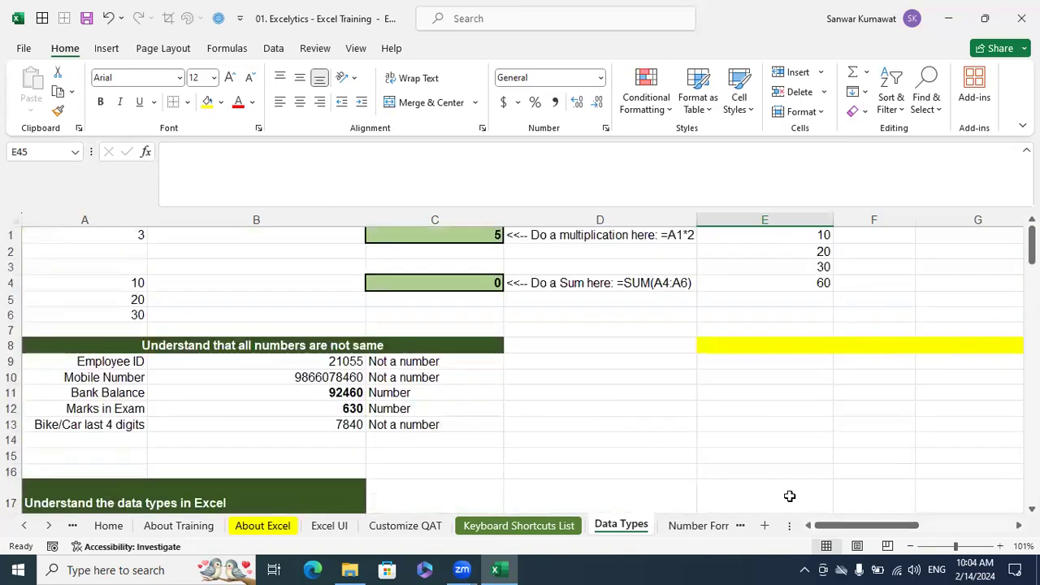
{"action": "left_click", "coordinate": [802, 401]}
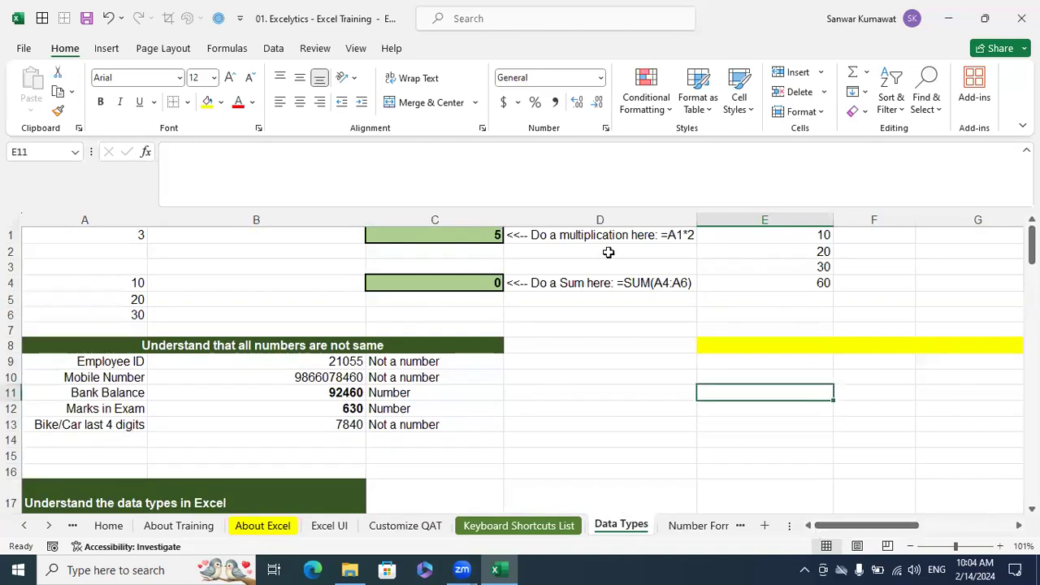
{"action": "left_click", "coordinate": [575, 235]}
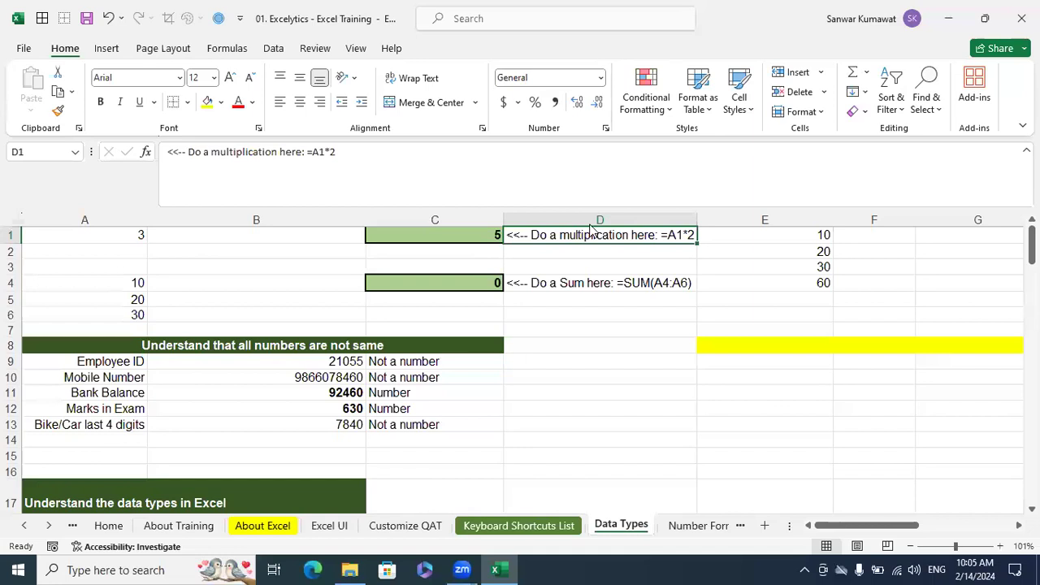
{"action": "key", "text": "alt+Tab"}
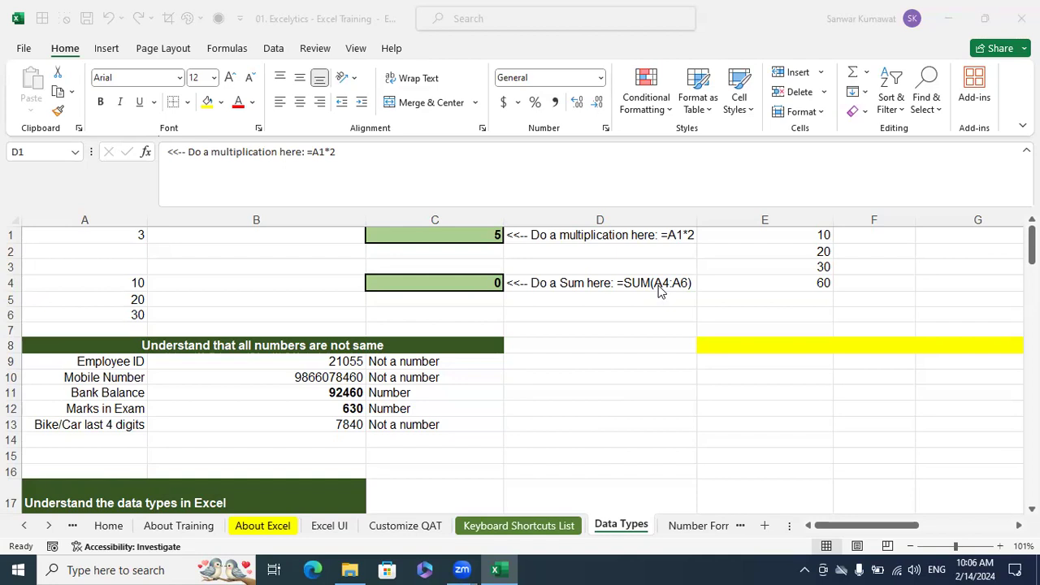
Inspect the SUM formulas in cells E4 and C4 and the ranges they add up, leaving both unedited
{"action": "left_click", "coordinate": [822, 281]}
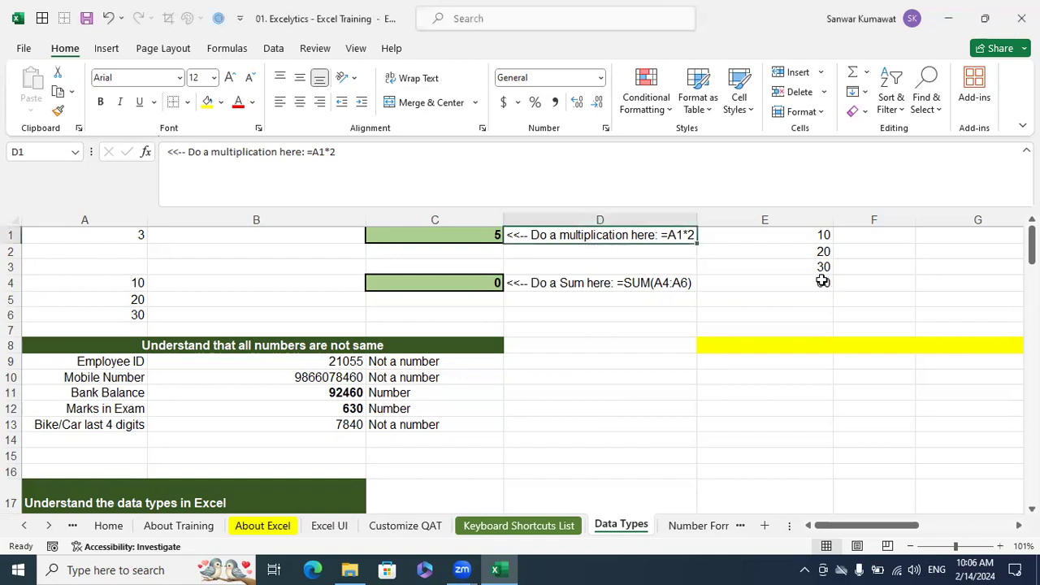
{"action": "left_click", "coordinate": [823, 281]}
{"action": "double_click", "coordinate": [823, 282]}
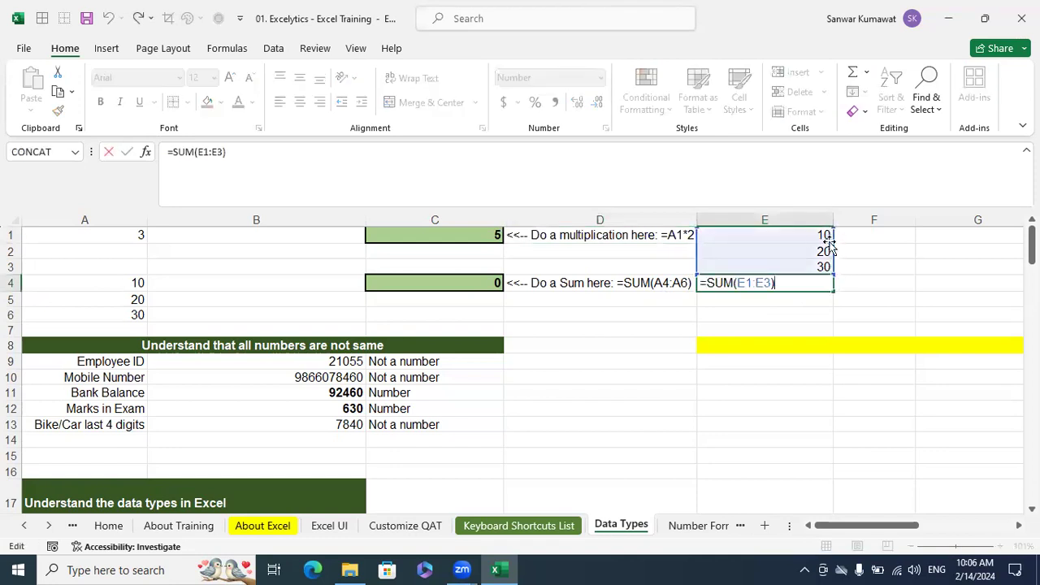
{"action": "left_click", "coordinate": [831, 287]}
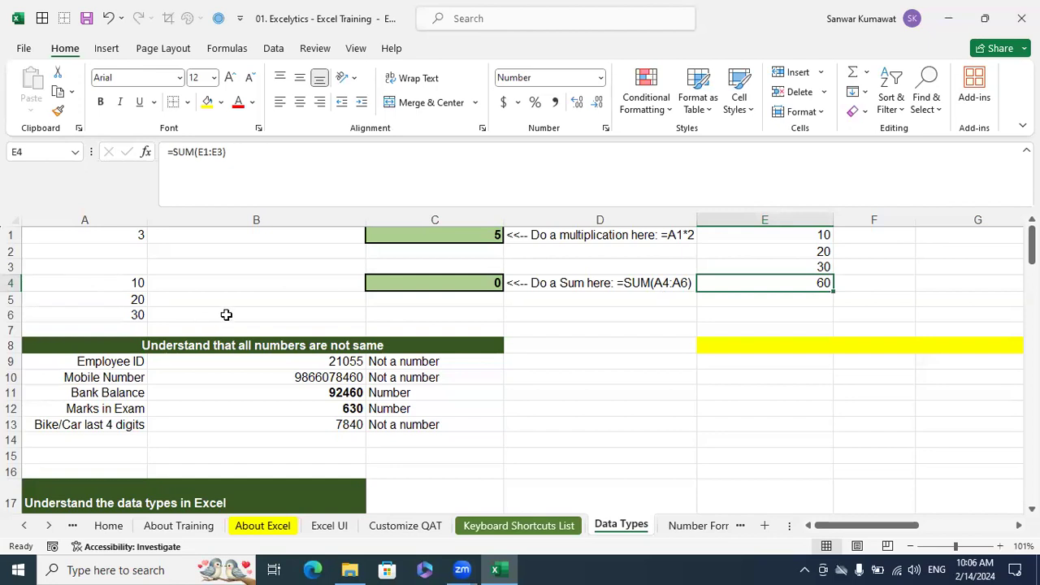
{"action": "left_click", "coordinate": [455, 286]}
{"action": "key", "text": "F2"}
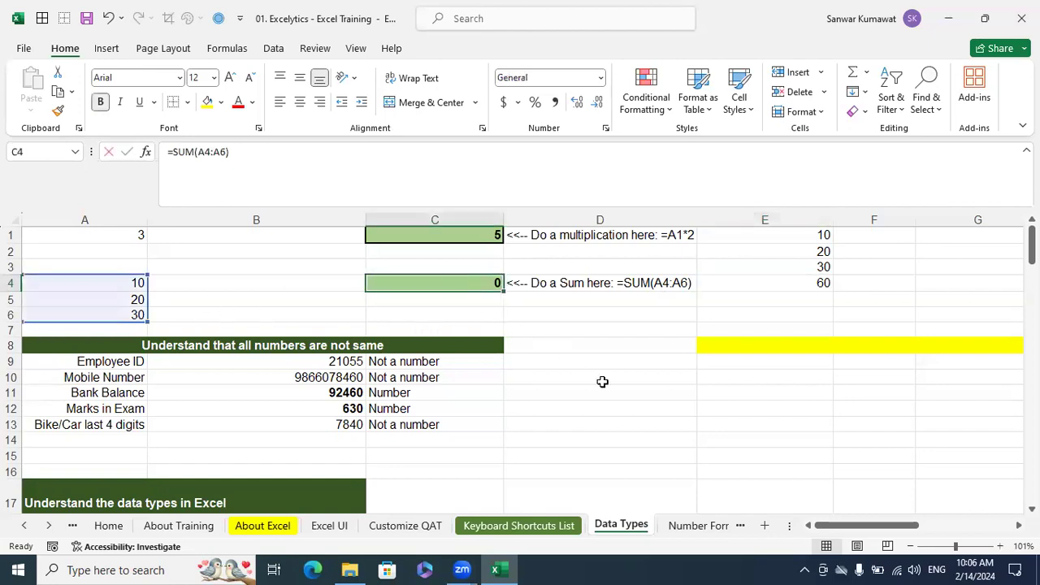
{"action": "key", "text": "F2"}
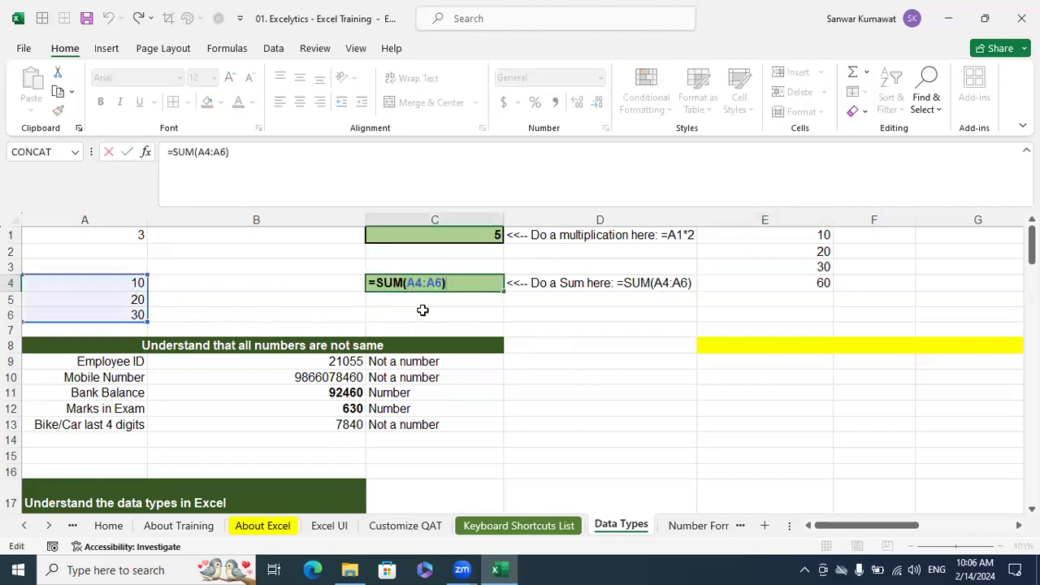
{"action": "key", "text": "Escape"}
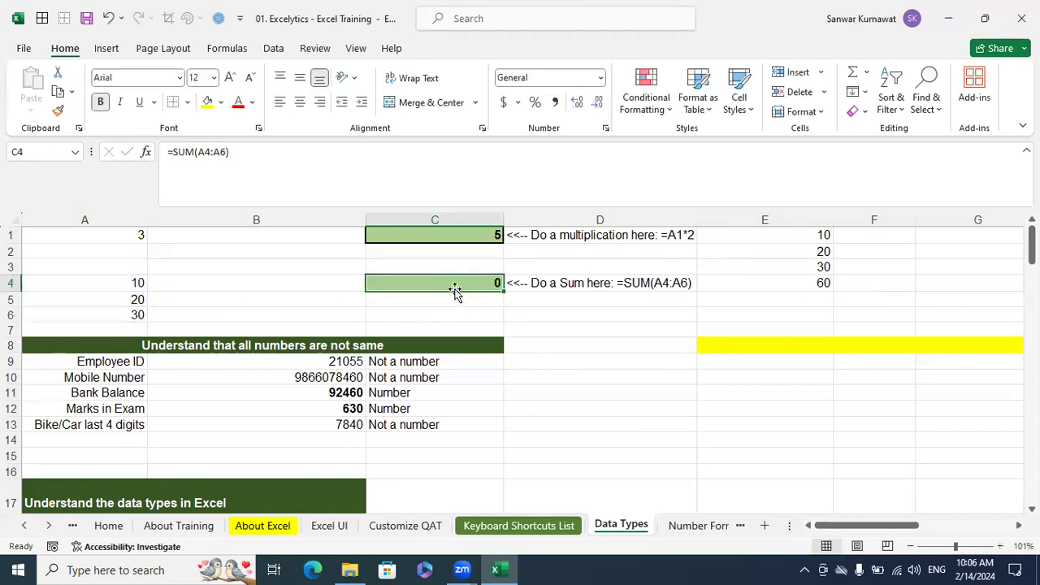
Enter the formula =SUM(E1:E3) in cell F1 to add up the three numbers beside it
{"action": "left_click", "coordinate": [959, 248]}
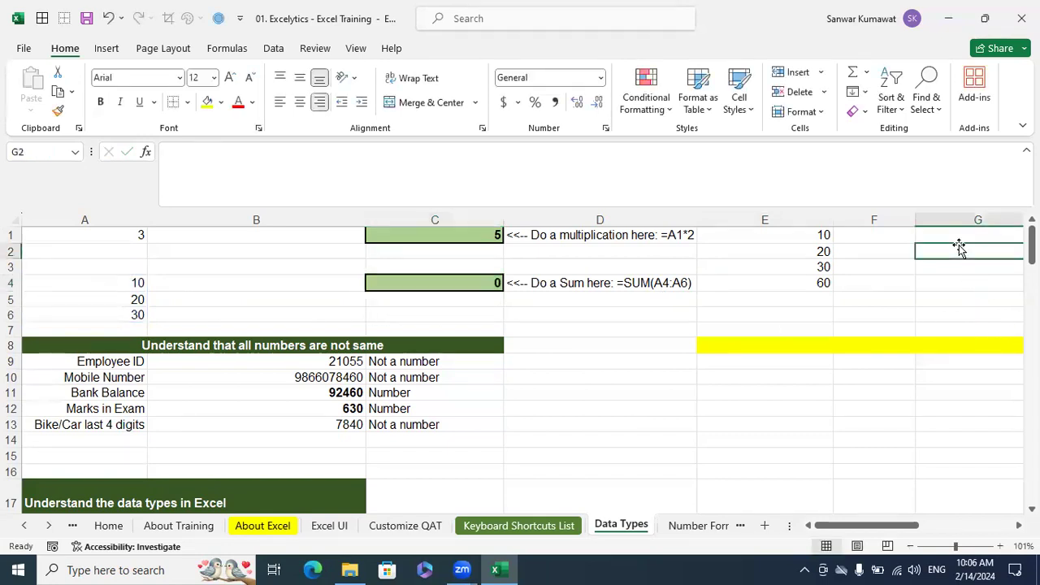
{"action": "key", "text": "Right"}
{"action": "key", "text": "Up"}
{"action": "key", "text": "Left"}
{"action": "key", "text": "Left"}
{"action": "key", "text": "Right"}
{"action": "key", "text": "Left"}
{"action": "type", "text": "="}
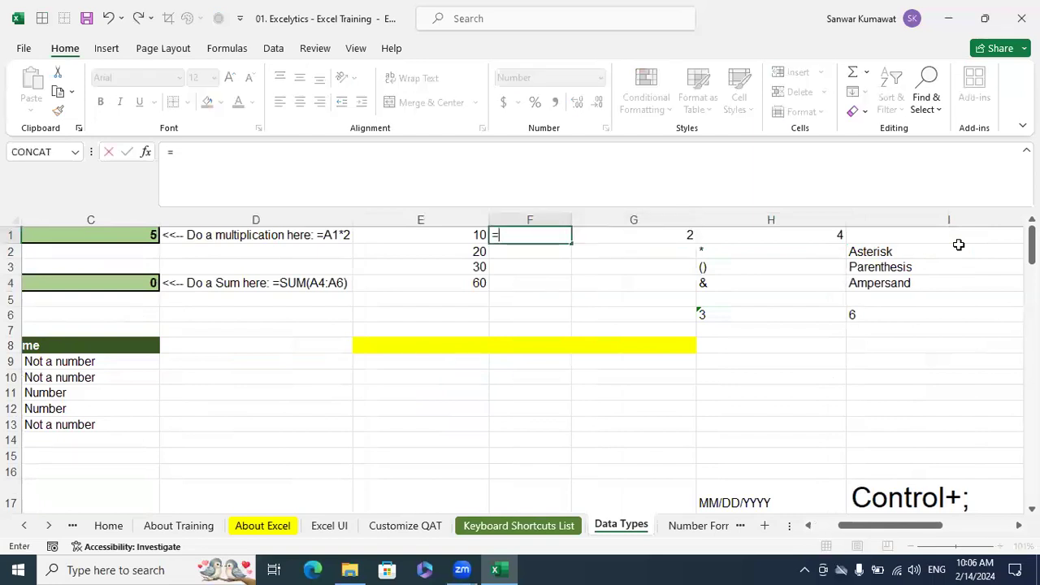
{"action": "type", "text": "sum"}
{"action": "key", "text": "Tab"}
{"action": "key", "text": "Left"}
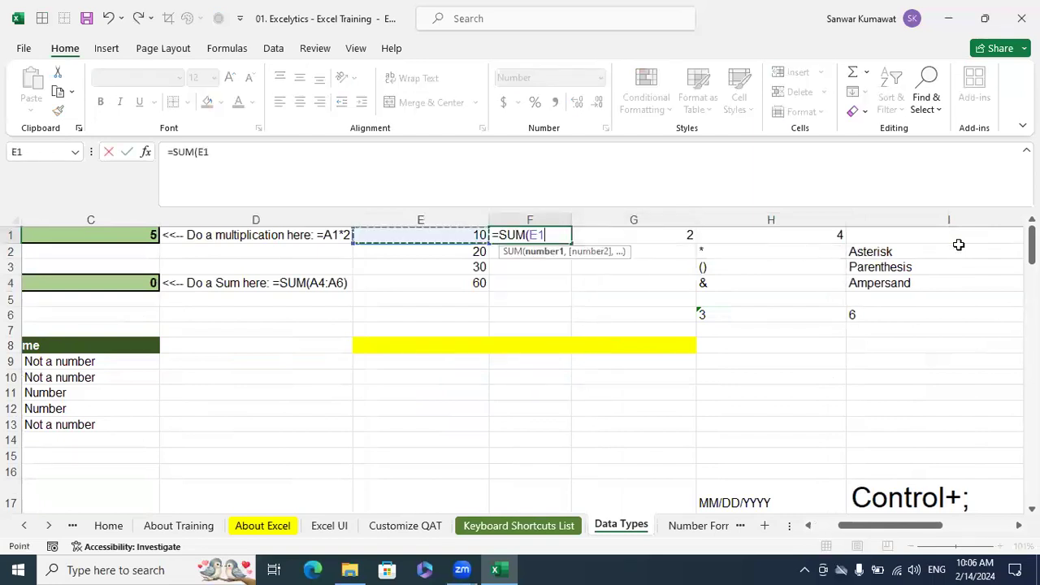
{"action": "key", "text": "shift+Down"}
{"action": "key", "text": "shift+Down"}
{"action": "type", "text": ")"}
{"action": "key", "text": "Return"}
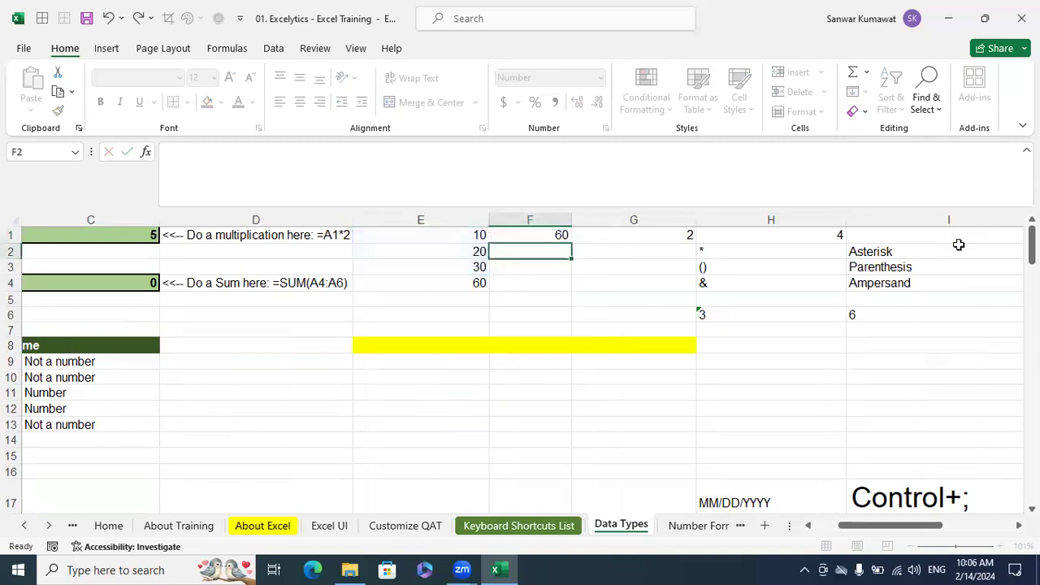
Inspect the SUM formula in cell C4 and the range it references, leaving it unedited
{"action": "key", "text": "Up"}
{"action": "key", "text": "Left"}
{"action": "key", "text": "Left"}
{"action": "key", "text": "Left"}
{"action": "key", "text": "Left"}
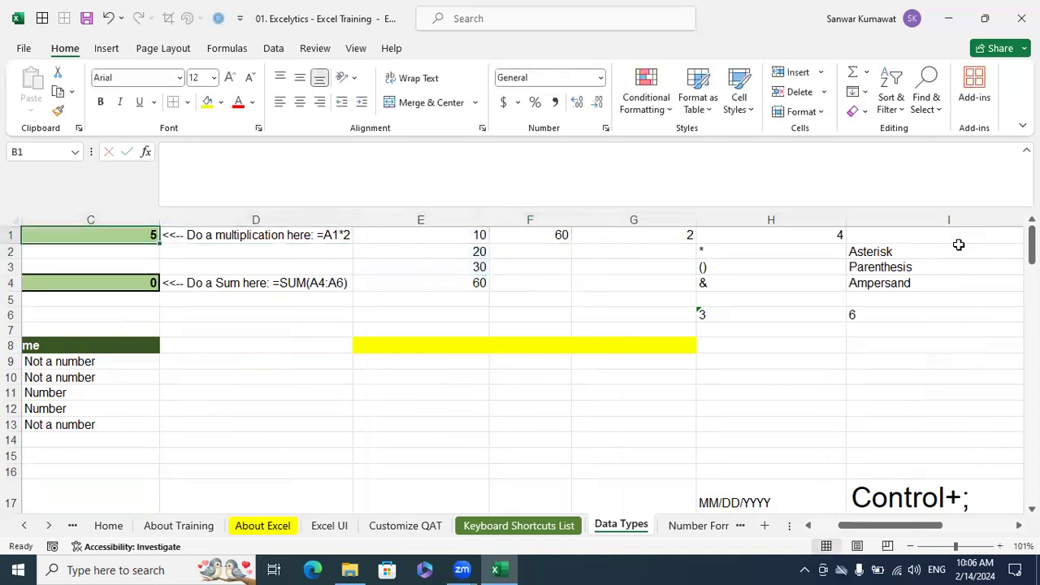
{"action": "key", "text": "Right"}
{"action": "key", "text": "Down"}
{"action": "key", "text": "Down"}
{"action": "key", "text": "Down"}
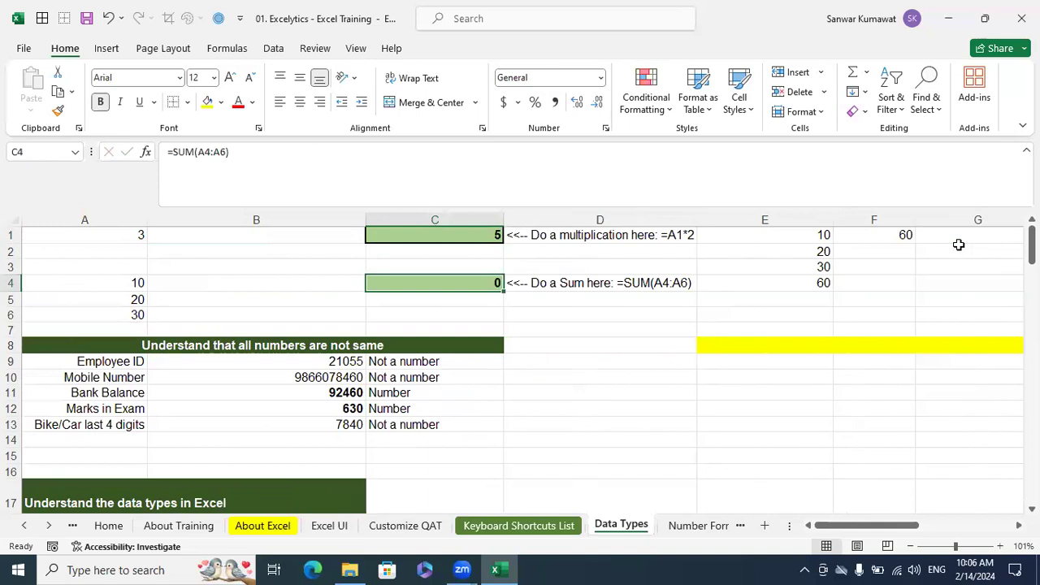
{"action": "key", "text": "F2"}
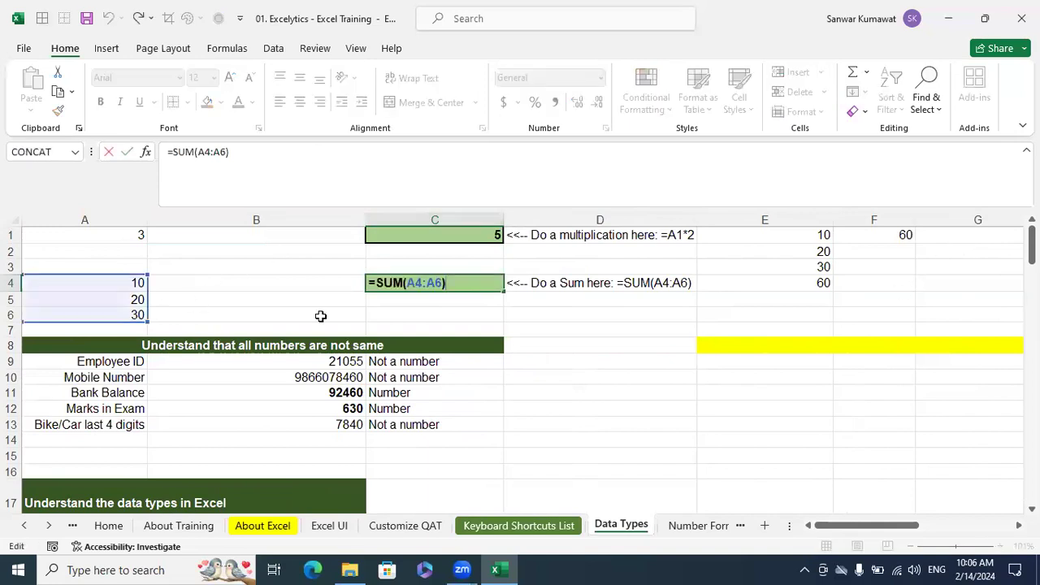
{"action": "key", "text": "Escape"}
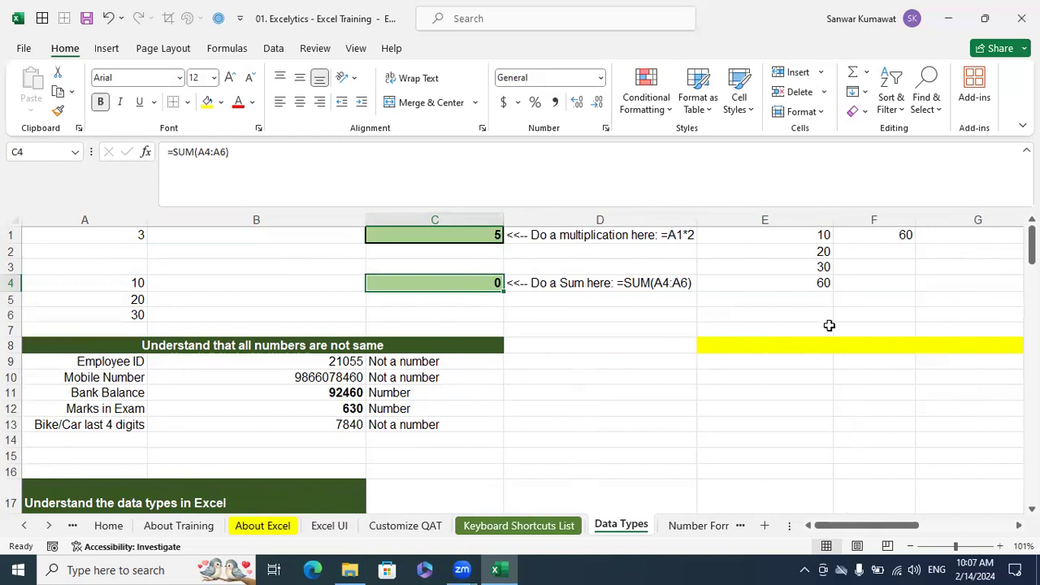
Compare the numbers in E1:E3 and A4:A6 with their SUM formulas, and look over the sheet down to the data types table
{"action": "left_click", "coordinate": [898, 237]}
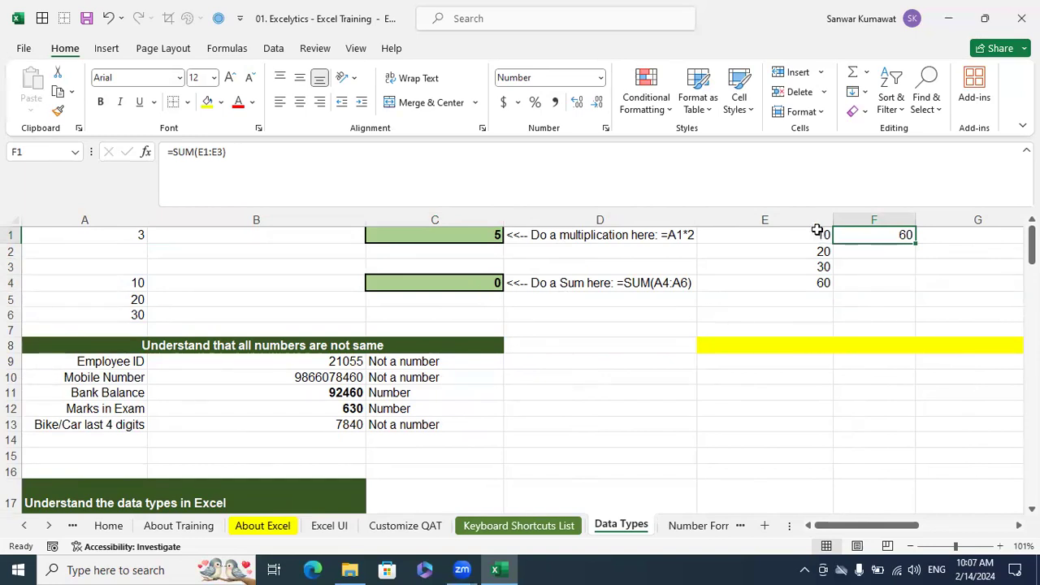
{"action": "left_click", "coordinate": [819, 234]}
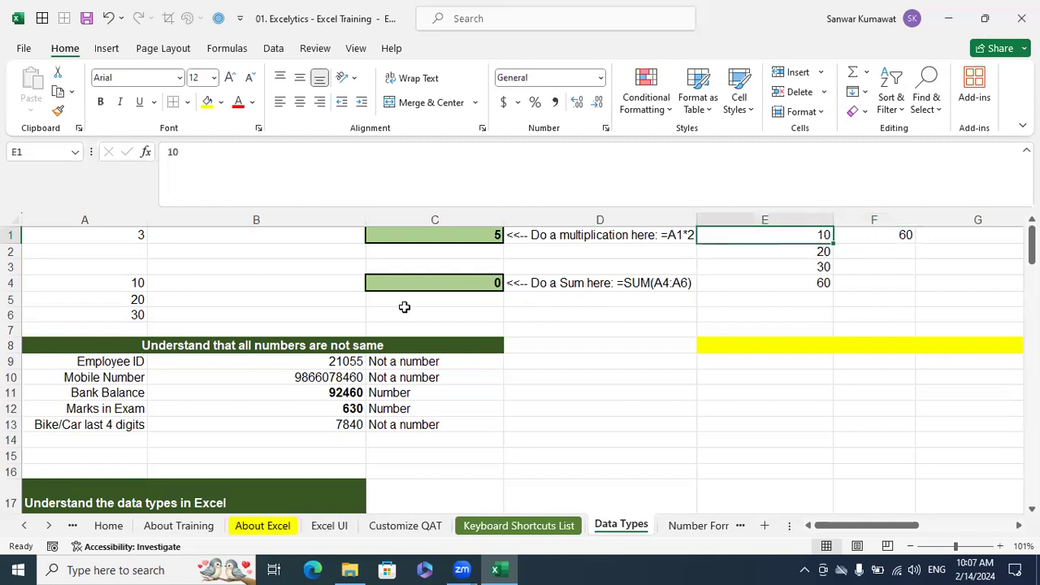
{"action": "left_click", "coordinate": [130, 281]}
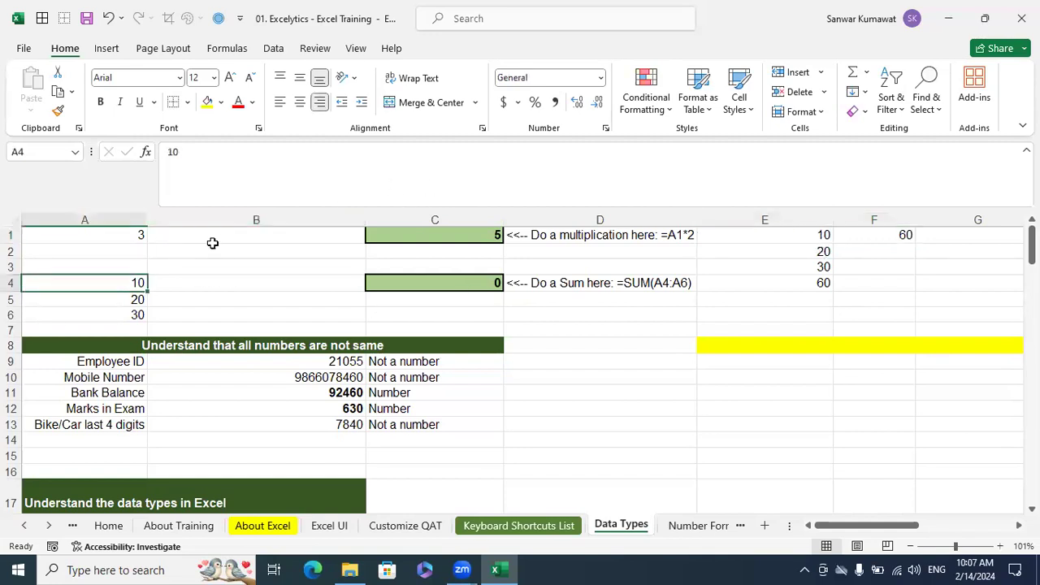
{"action": "left_click", "coordinate": [821, 253]}
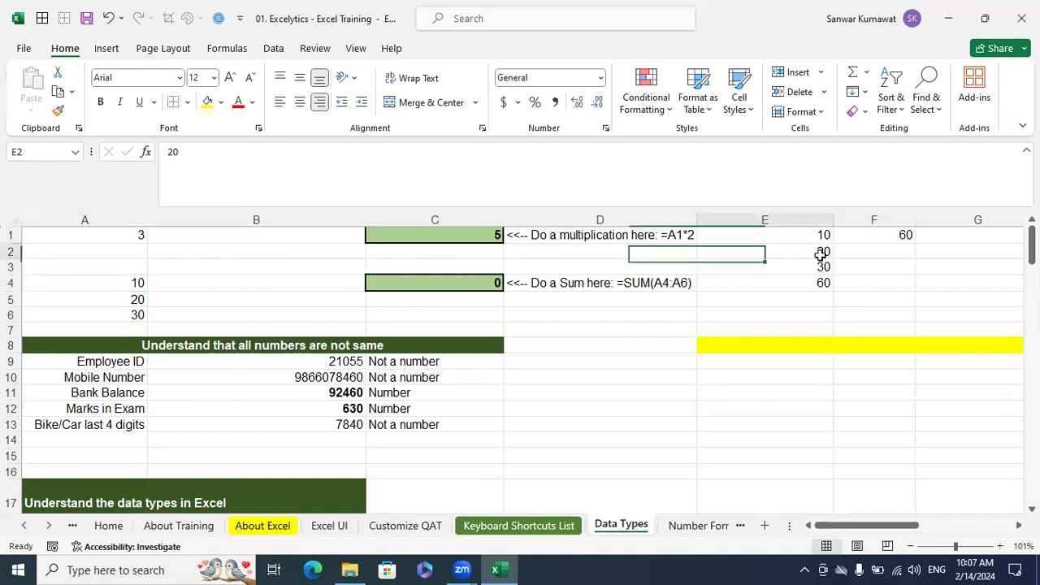
{"action": "left_click", "coordinate": [138, 299]}
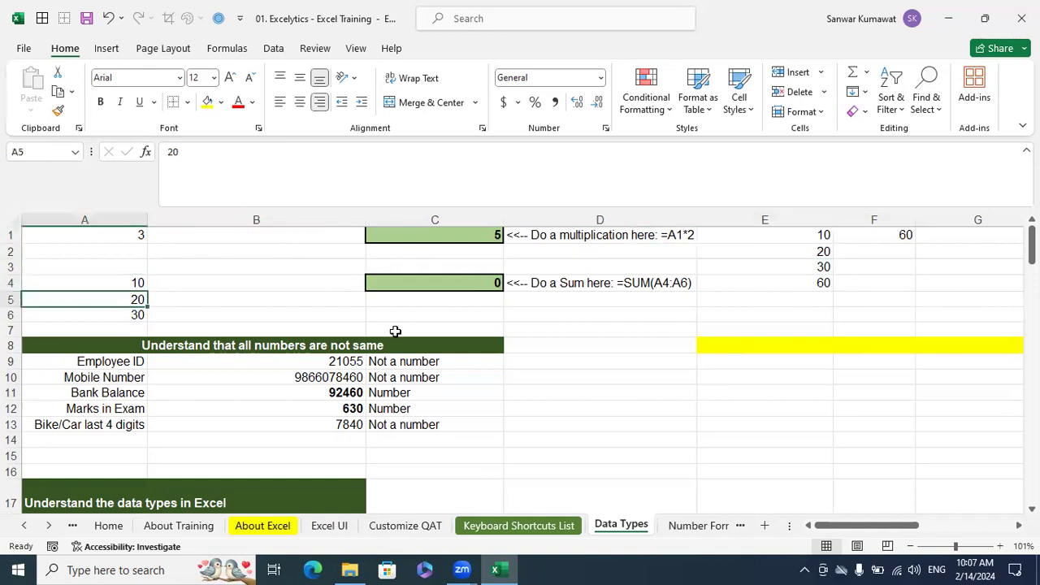
{"action": "left_click", "coordinate": [898, 235]}
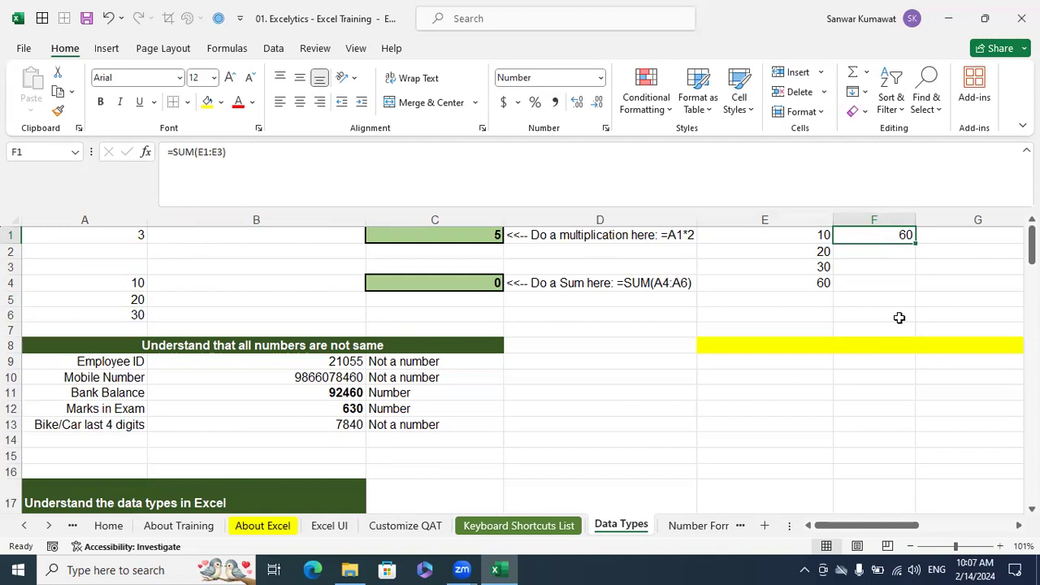
{"action": "left_click", "coordinate": [660, 299]}
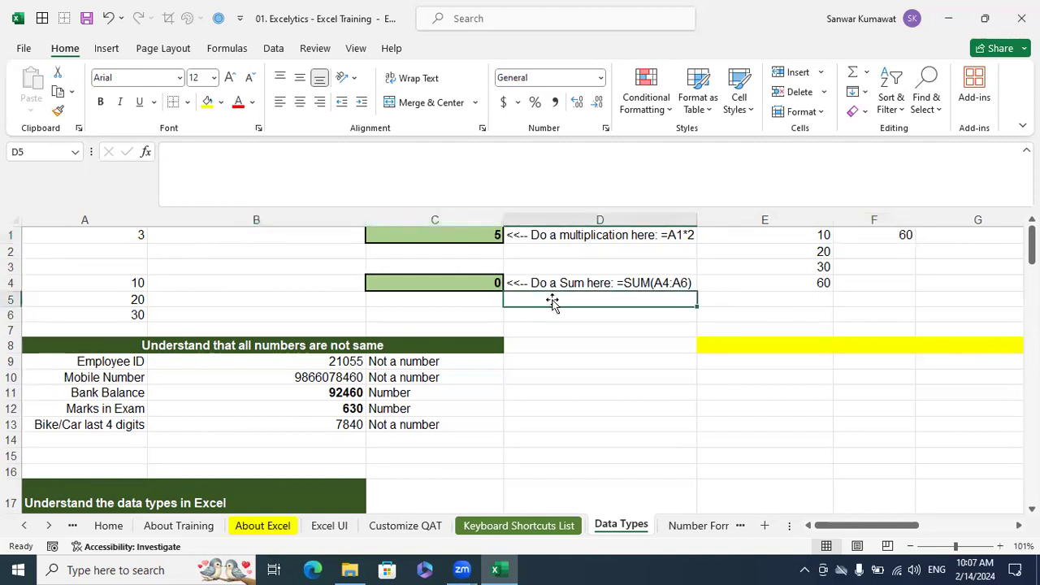
{"action": "left_click", "coordinate": [564, 315]}
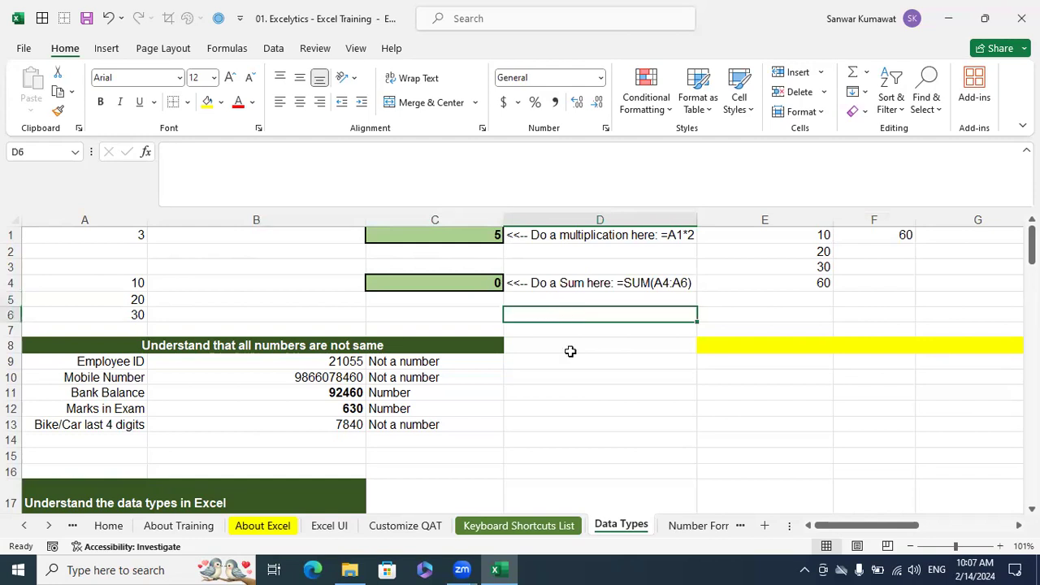
{"action": "scroll", "coordinate": [309, 361], "scroll_direction": "down", "scroll_amount": 1}
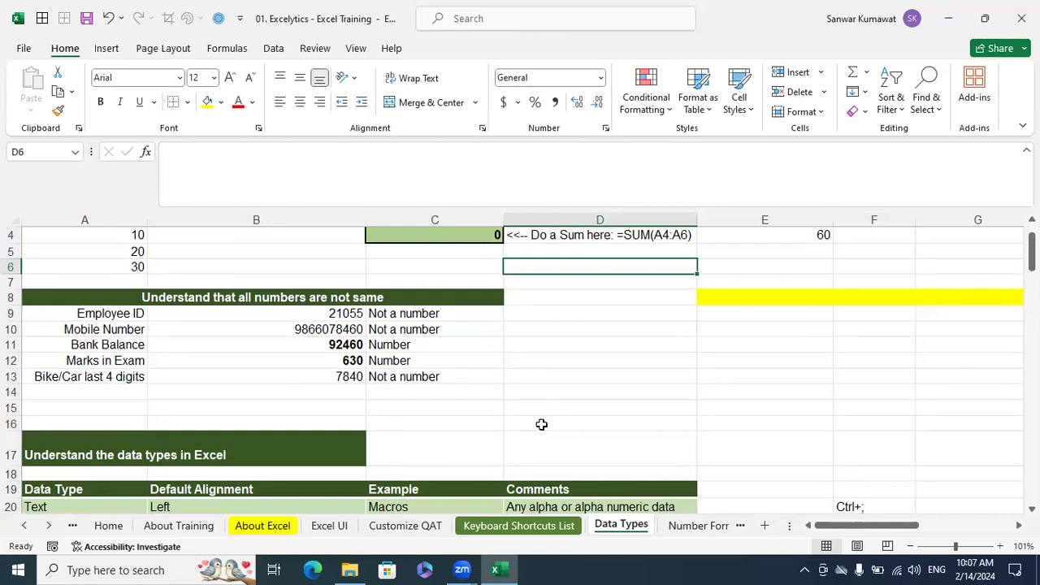
{"action": "scroll", "coordinate": [541, 424], "scroll_direction": "up", "scroll_amount": 1}
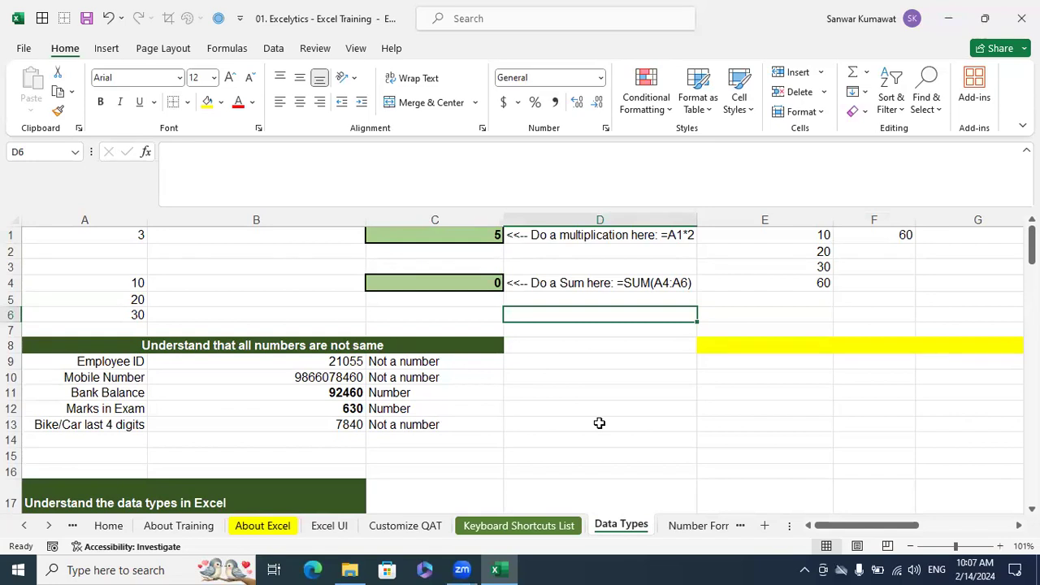
{"action": "scroll", "coordinate": [312, 345], "scroll_direction": "down", "scroll_amount": 1}
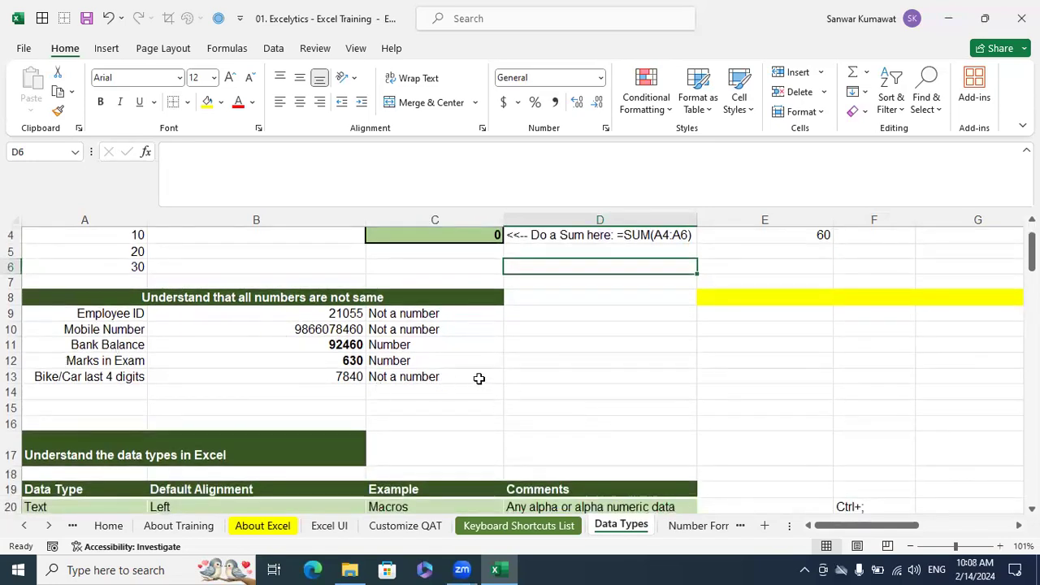
{"action": "scroll", "coordinate": [622, 373], "scroll_direction": "down", "scroll_amount": 3}
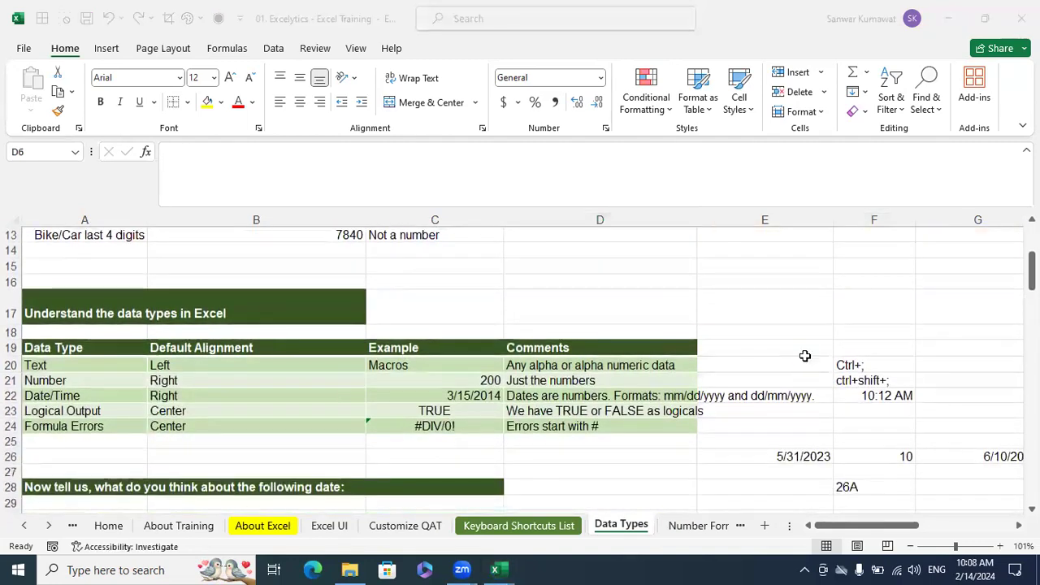
Create a blank workbook, enter 123 in cell F2 and widen column F
{"action": "key", "text": "ctrl+n"}
{"action": "left_click", "coordinate": [278, 248]}
{"action": "type", "text": "123"}
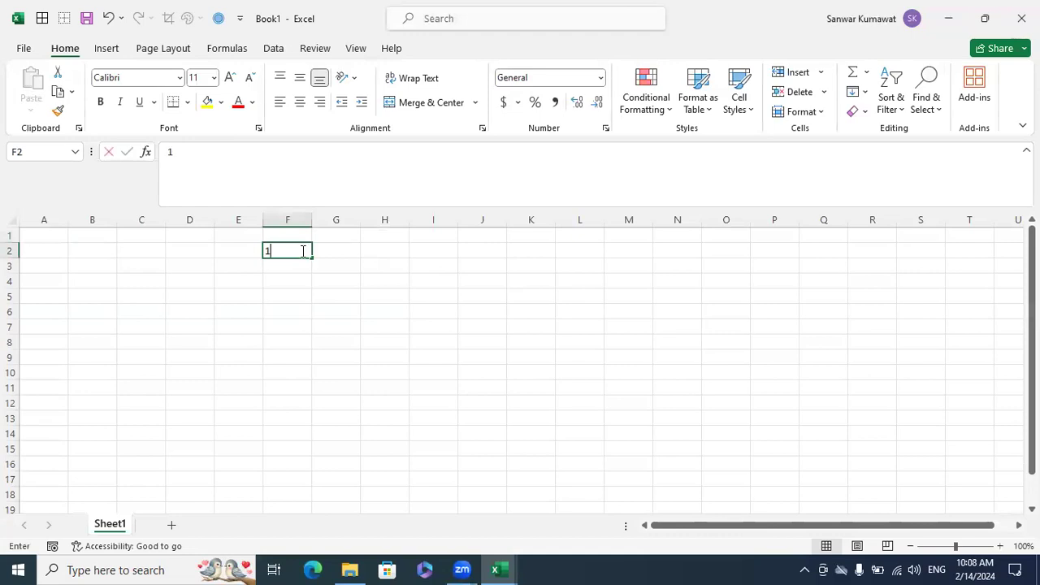
{"action": "left_click", "coordinate": [430, 338]}
{"action": "left_click_drag", "start_coordinate": [312, 218], "coordinate": [343, 232]}
Enter 10, 20 and 30 in cells J2 to J4 and total them with AutoSum in J5
{"action": "left_click", "coordinate": [512, 251]}
{"action": "type", "text": "10"}
{"action": "key", "text": "Return"}
{"action": "type", "text": "20"}
{"action": "key", "text": "Return"}
{"action": "type", "text": "30"}
{"action": "key", "text": "Return"}
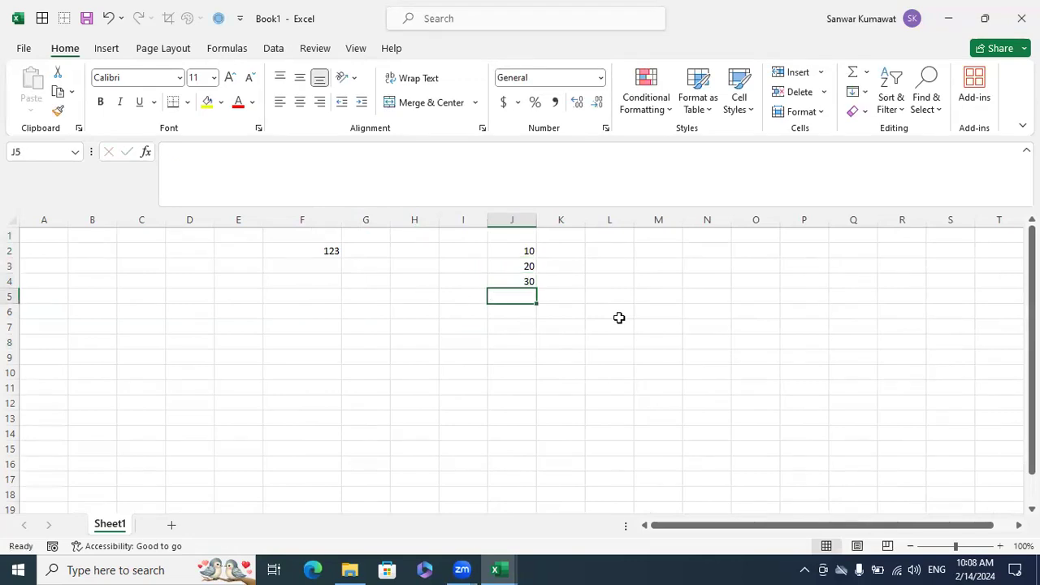
{"action": "key", "text": "alt+equal"}
{"action": "key", "text": "Escape"}
{"action": "key", "text": "alt+equal"}
{"action": "key", "text": "Return"}
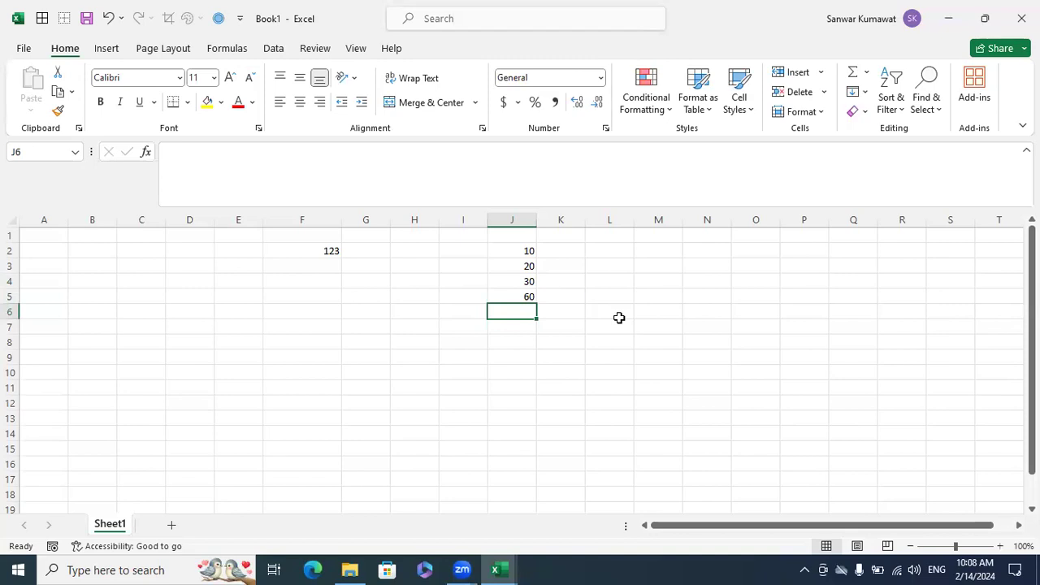
Check the contents and default alignment of the numbers in cells J2 to J4
{"action": "left_click", "coordinate": [612, 253]}
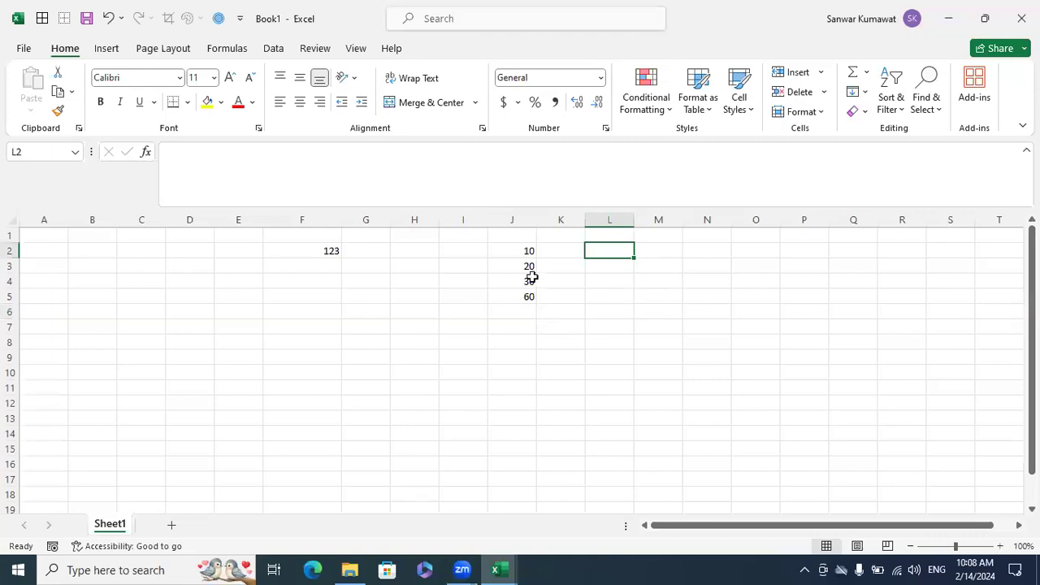
{"action": "left_click", "coordinate": [520, 250]}
{"action": "left_click", "coordinate": [525, 267]}
{"action": "left_click", "coordinate": [528, 281]}
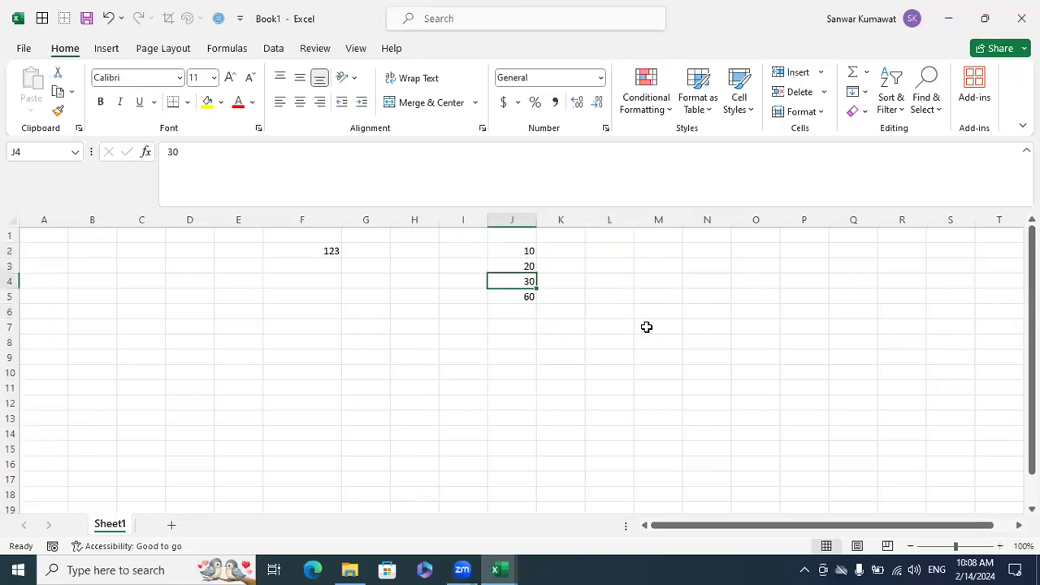
Enter the text samples ABC in cell M2 and BCA in cell M3
{"action": "left_click", "coordinate": [664, 253]}
{"action": "type", "text": "ABC"}
{"action": "key", "text": "Return"}
{"action": "type", "text": "BCA"}
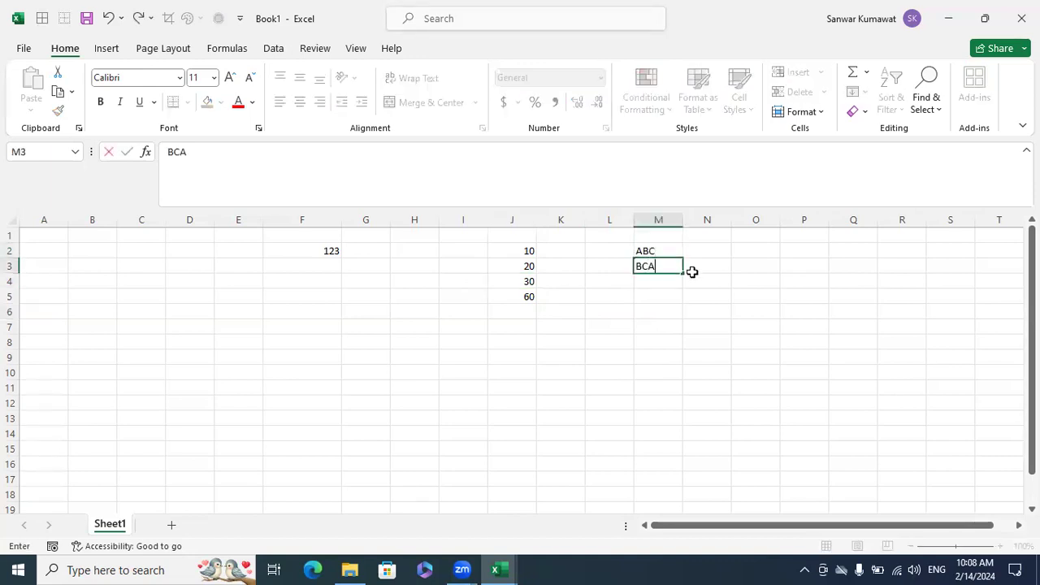
{"action": "key", "text": "Return"}
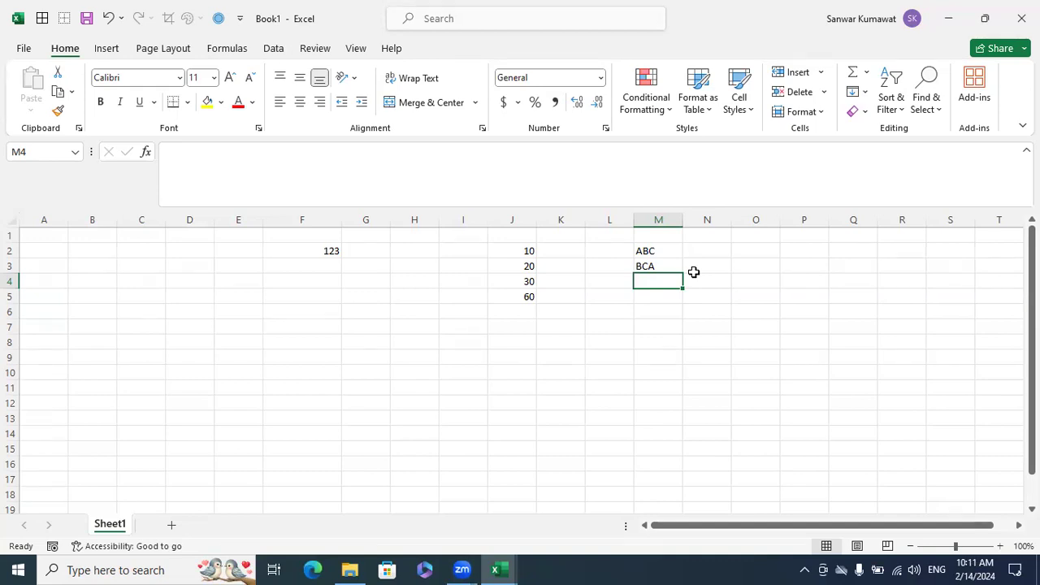
{"action": "key", "text": "Left"}
{"action": "key", "text": "Left"}
{"action": "key", "text": "Left"}
{"action": "key", "text": "Left"}
{"action": "key", "text": "Left"}
{"action": "key", "text": "Left"}
{"action": "key", "text": "Left"}
{"action": "key", "text": "Left"}
{"action": "key", "text": "Left"}
{"action": "key", "text": "Left"}
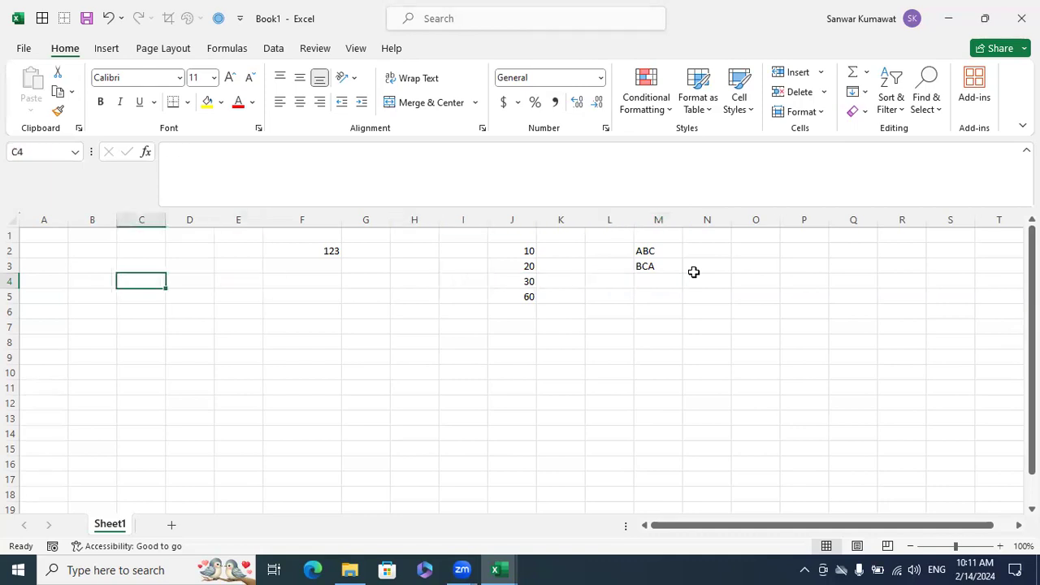
{"action": "key", "text": "Left"}
{"action": "key", "text": "Left"}
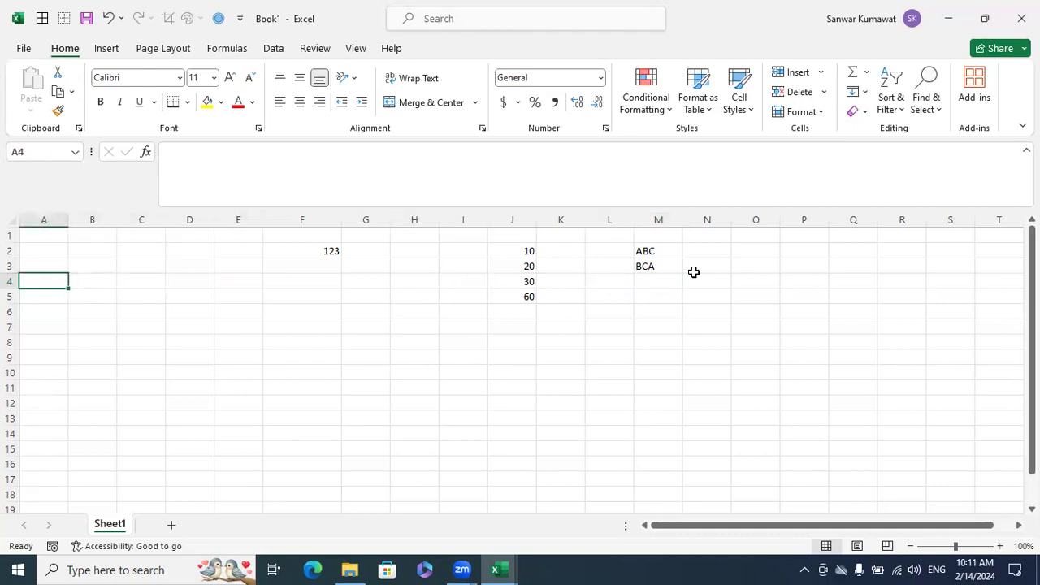
Switch back to the Excelytics training workbook and review the Text row's default alignment, example and comment in the data types table
{"action": "left_click", "coordinate": [499, 568]}
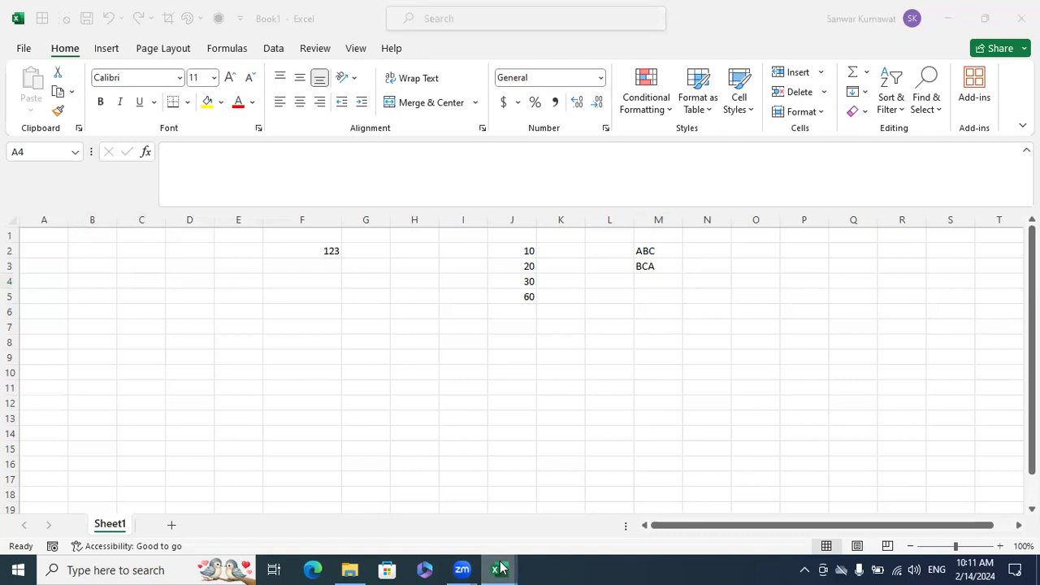
{"action": "left_click", "coordinate": [444, 499]}
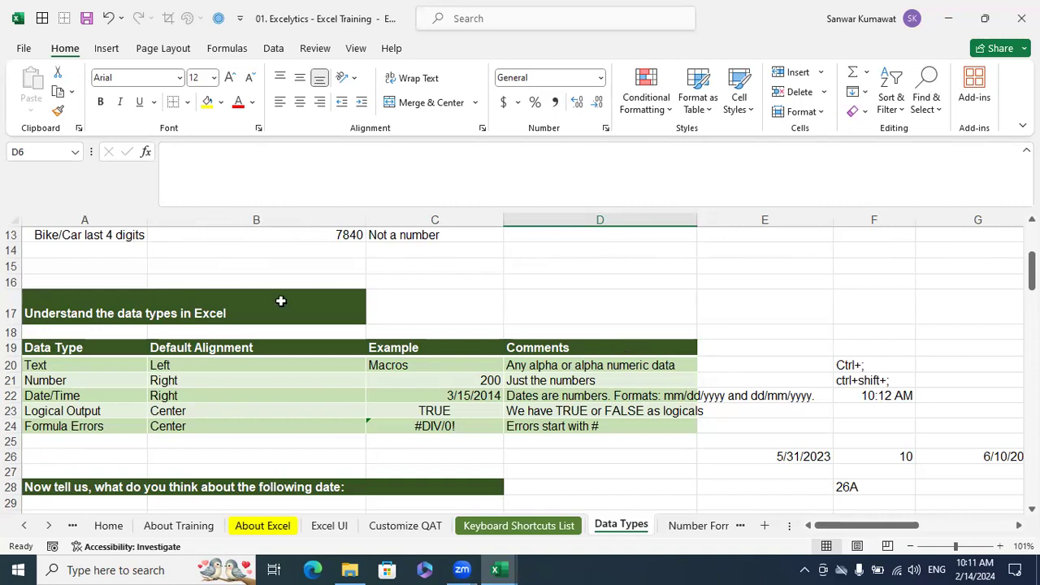
{"action": "left_click", "coordinate": [72, 365]}
{"action": "left_click", "coordinate": [180, 365]}
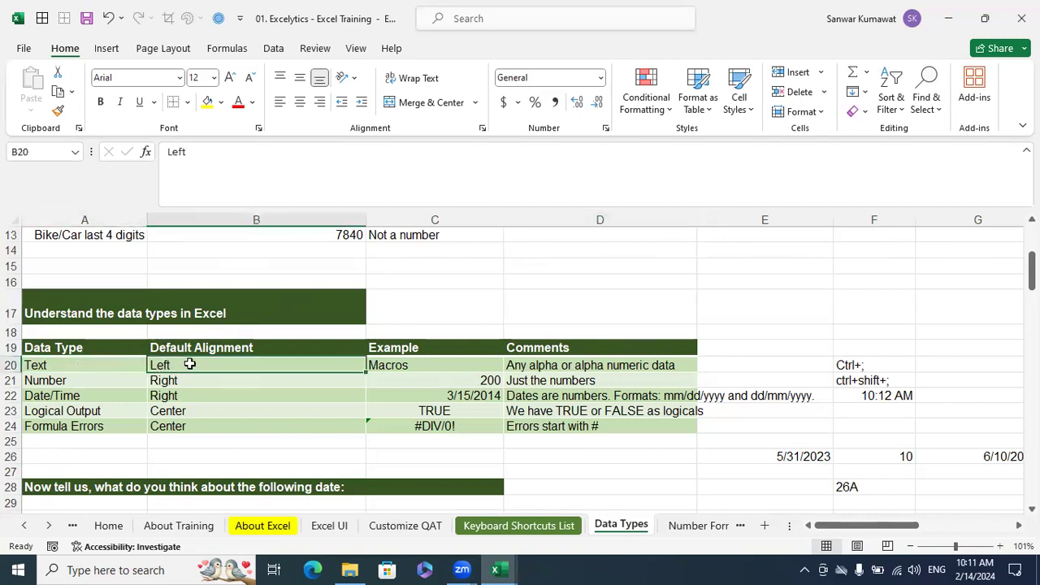
{"action": "left_click", "coordinate": [416, 368]}
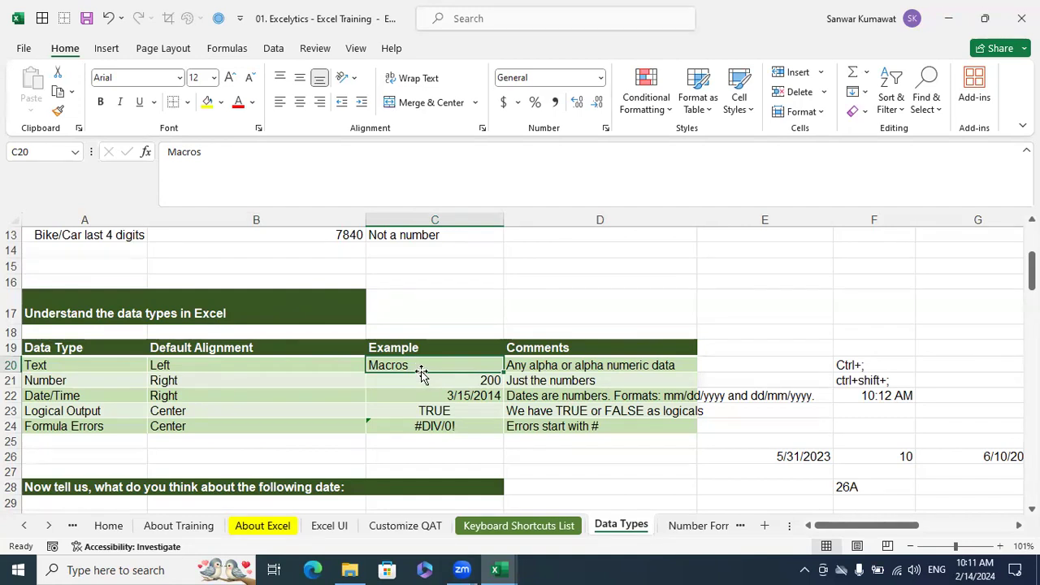
{"action": "left_click", "coordinate": [531, 367]}
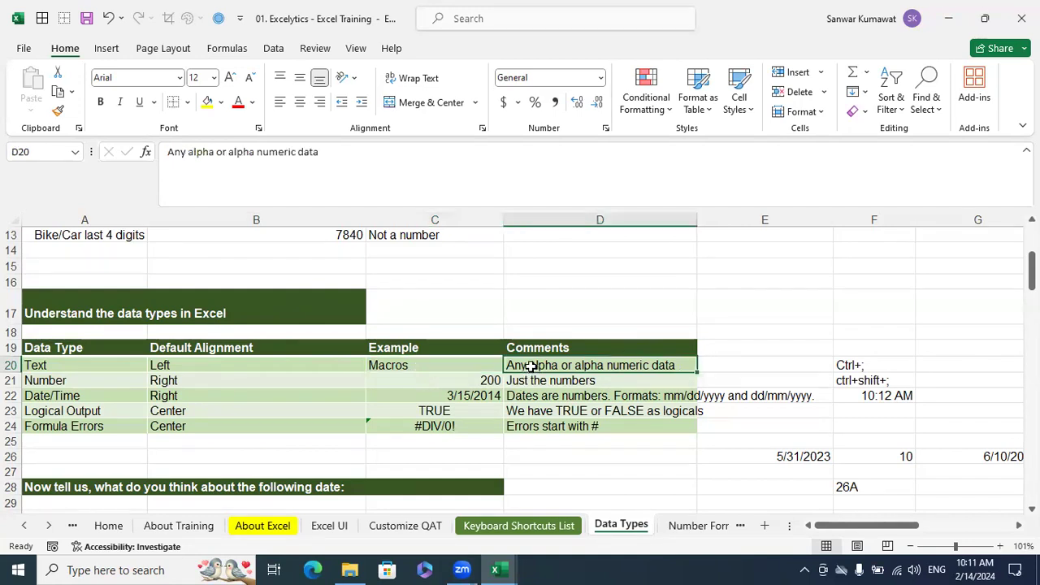
{"action": "left_click", "coordinate": [407, 366]}
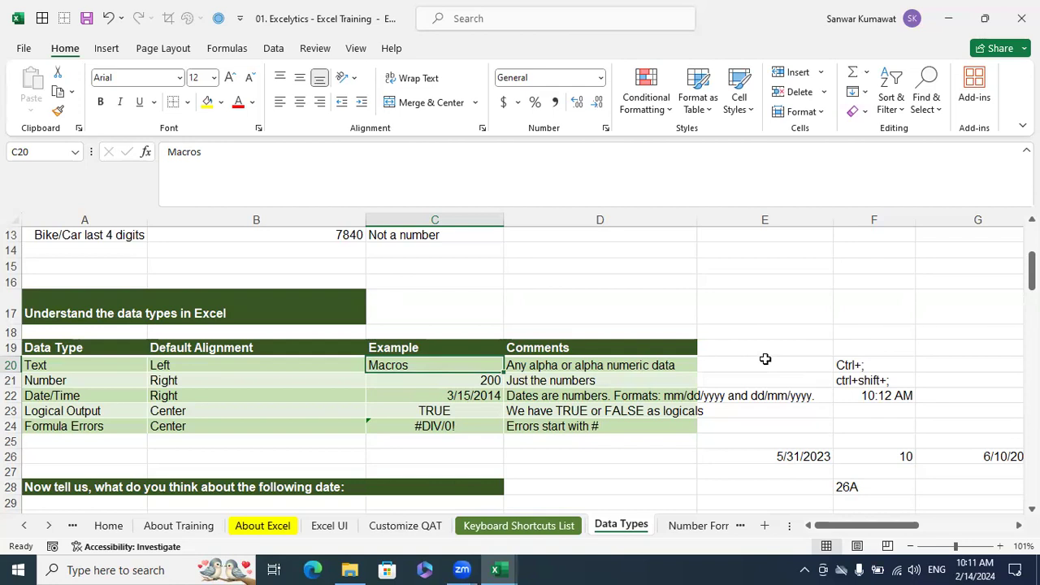
Review the Number row's alignment, example and comment, and the Date/Time row's default alignment in the data types table
{"action": "left_click", "coordinate": [195, 378]}
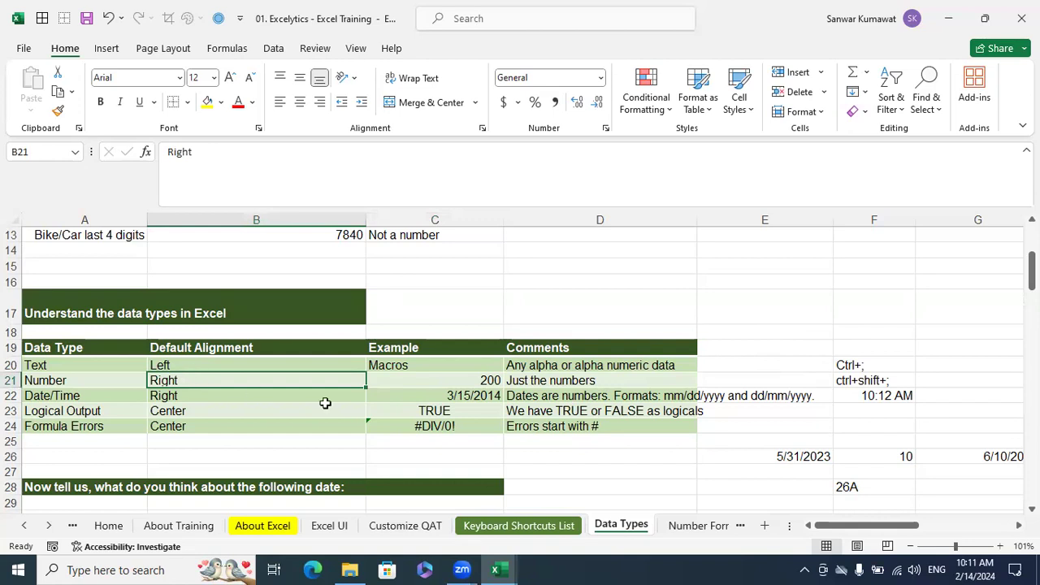
{"action": "left_click", "coordinate": [425, 384]}
{"action": "left_click", "coordinate": [525, 383]}
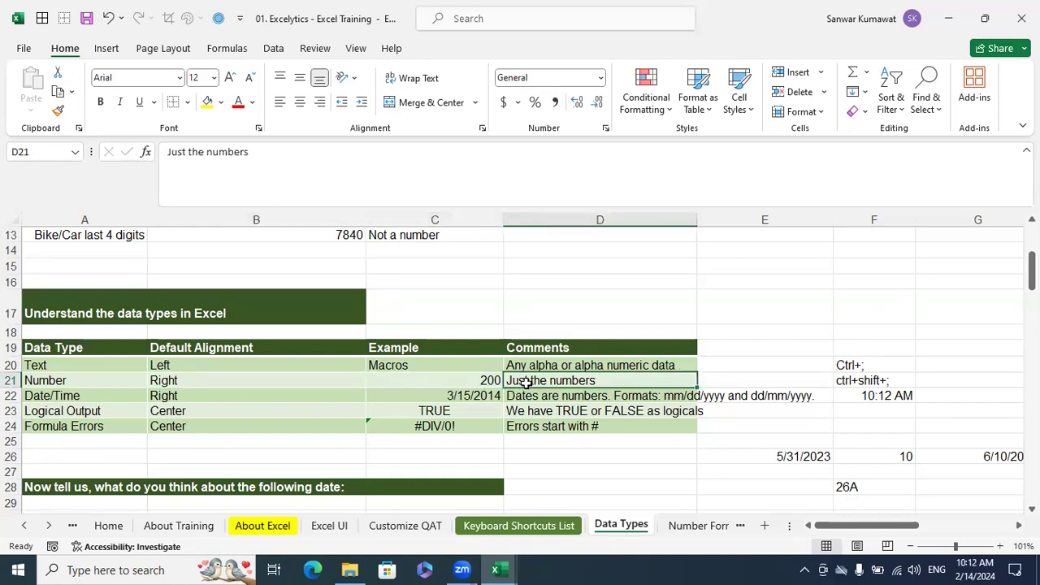
{"action": "left_click", "coordinate": [93, 396]}
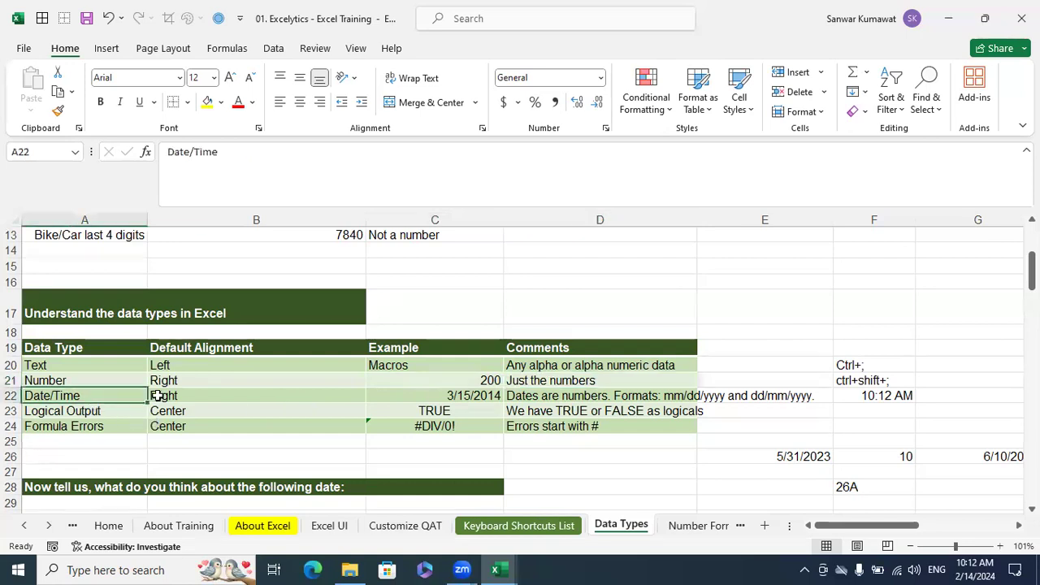
{"action": "left_click", "coordinate": [159, 396]}
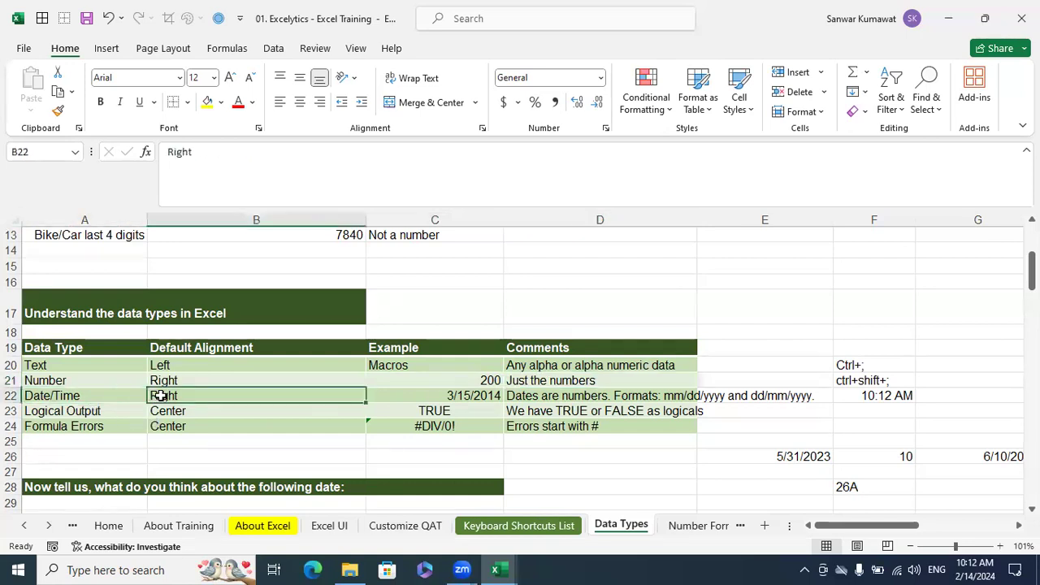
Enter the date 2/14/2024 in cell F16 and check its default alignment
{"action": "left_click", "coordinate": [887, 286]}
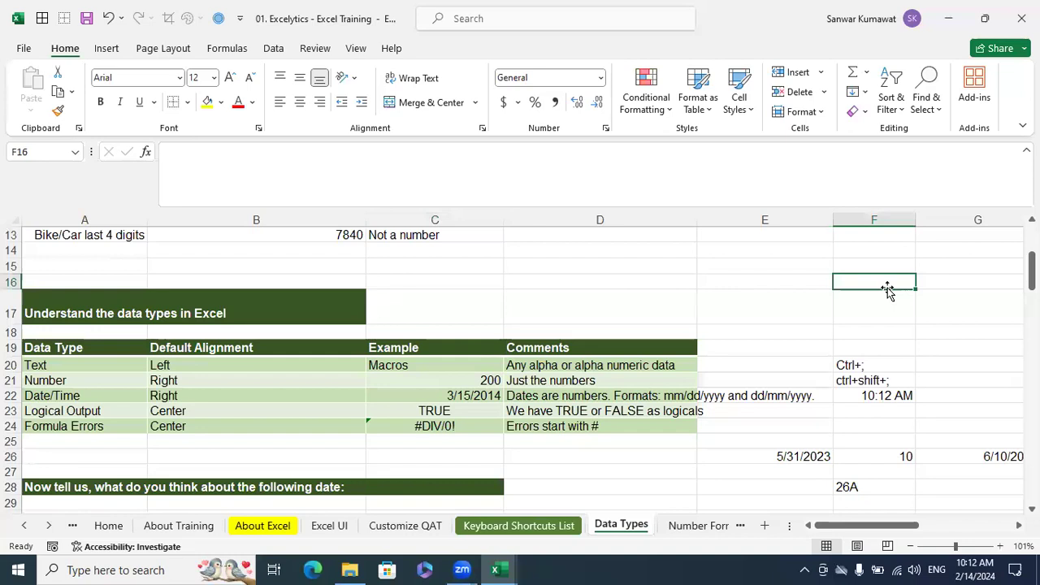
{"action": "type", "text": "2/14/2024"}
{"action": "key", "text": "Return"}
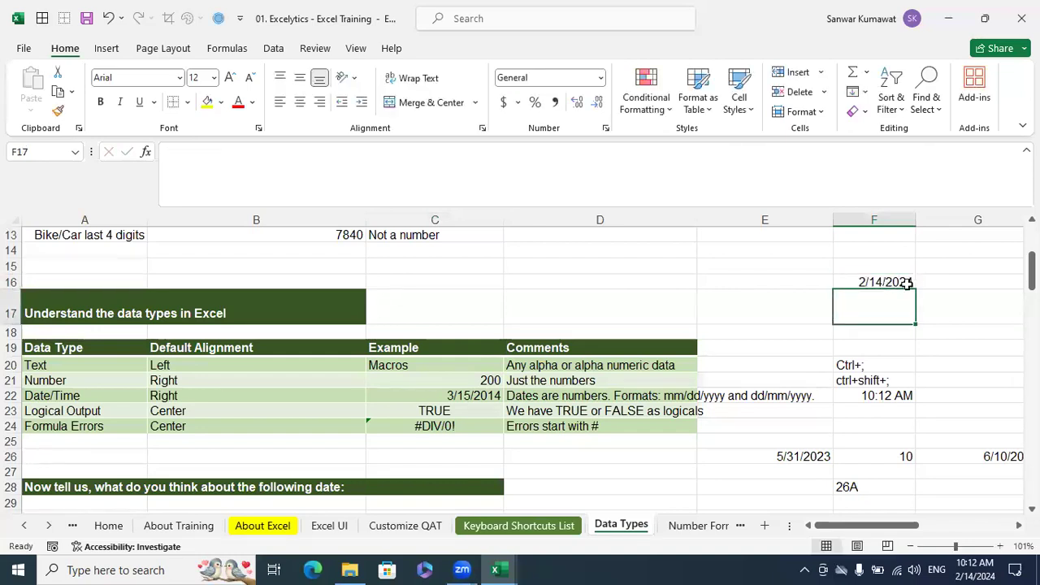
{"action": "left_click", "coordinate": [914, 281]}
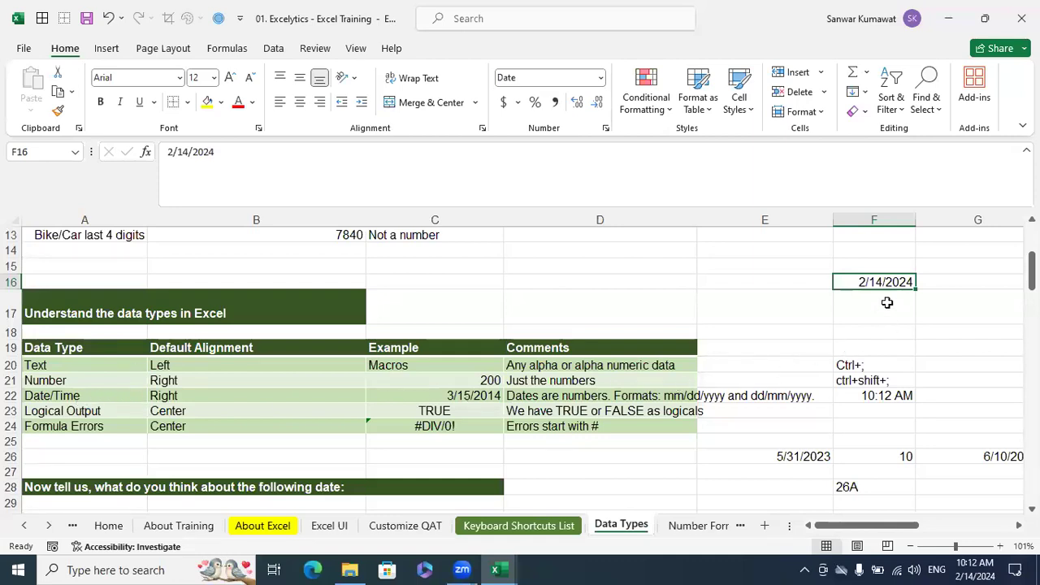
Enter the time 10:12 in cell F14 and reselect the cell to check its alignment
{"action": "left_click", "coordinate": [878, 257]}
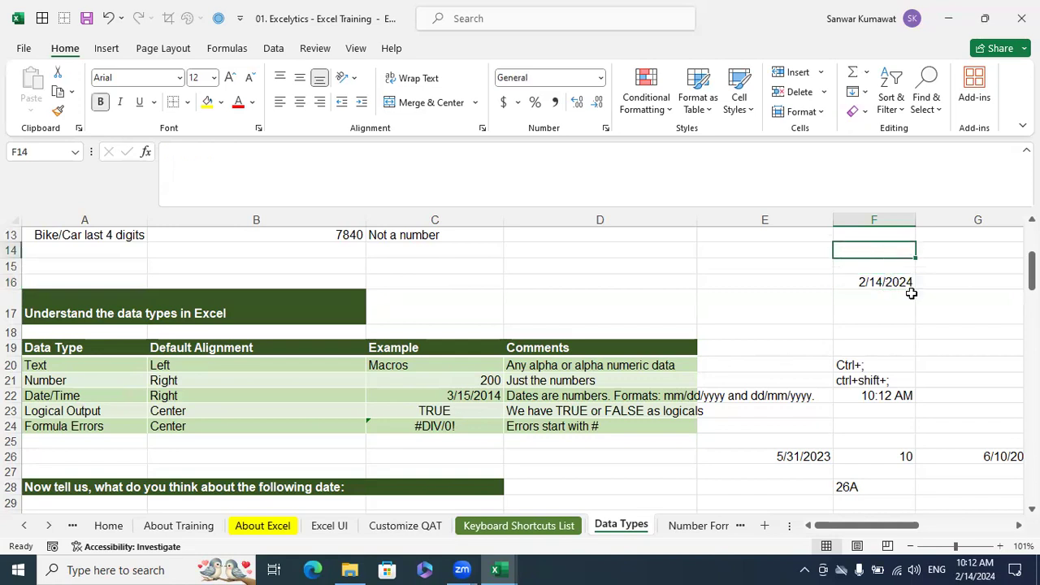
{"action": "type", "text": "10:12"}
{"action": "key", "text": "Return"}
{"action": "key", "text": "Up"}
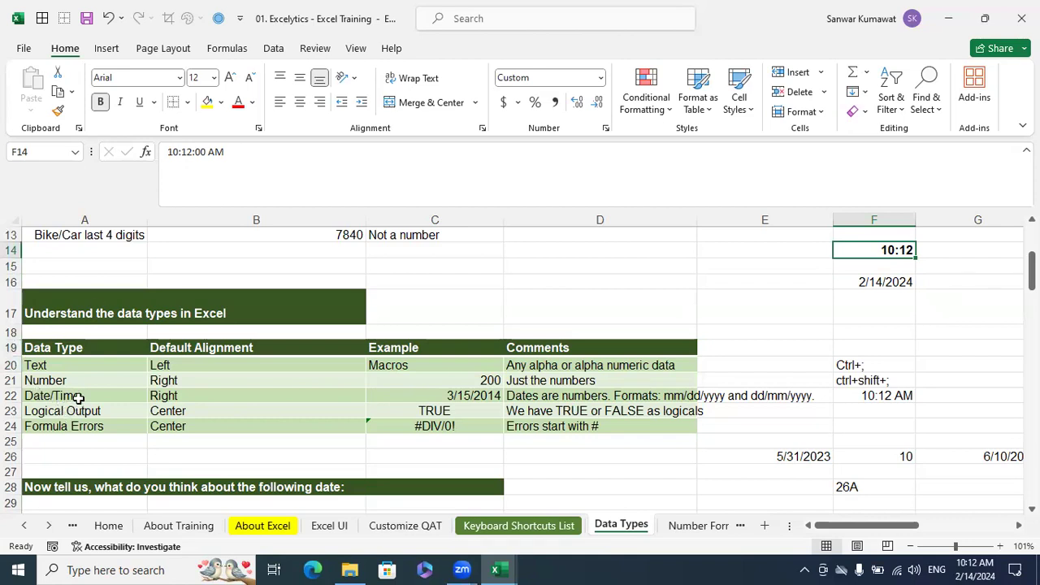
Review the Date/Time row's example and its comment on date formats in the data types table
{"action": "left_click", "coordinate": [142, 399]}
{"action": "left_click", "coordinate": [493, 398]}
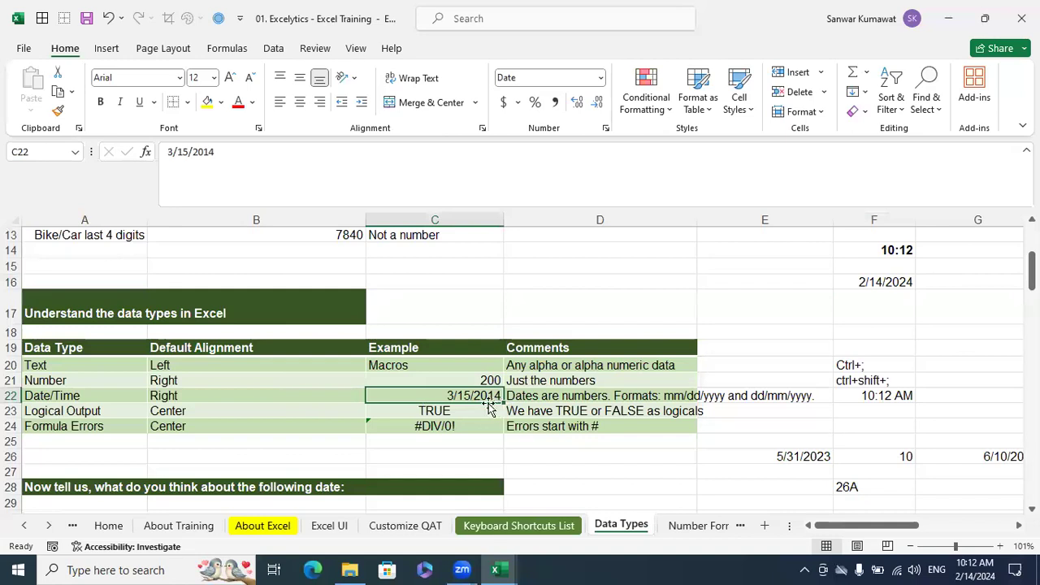
{"action": "left_click", "coordinate": [528, 399]}
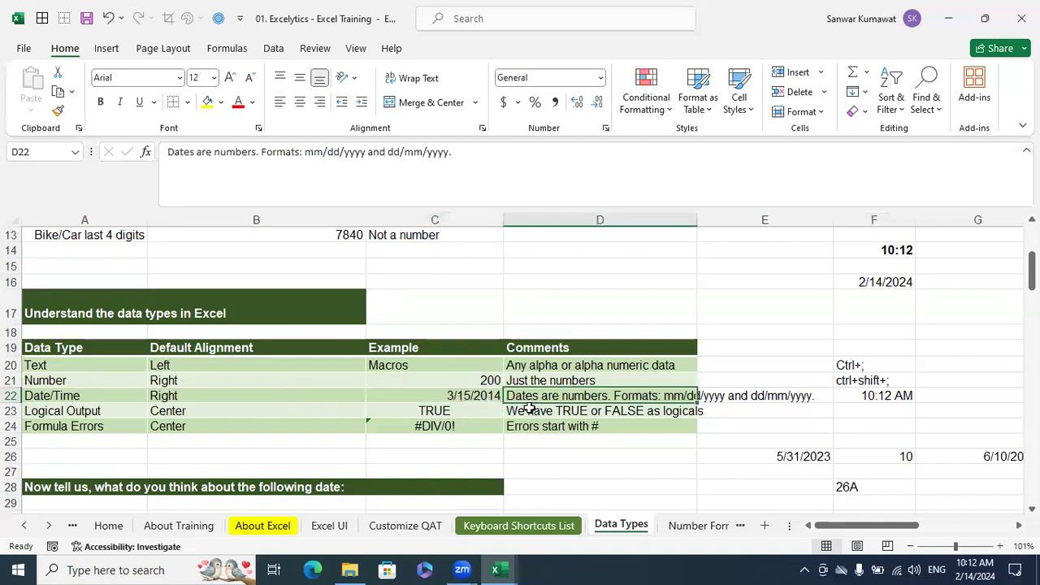
{"action": "left_click", "coordinate": [785, 428]}
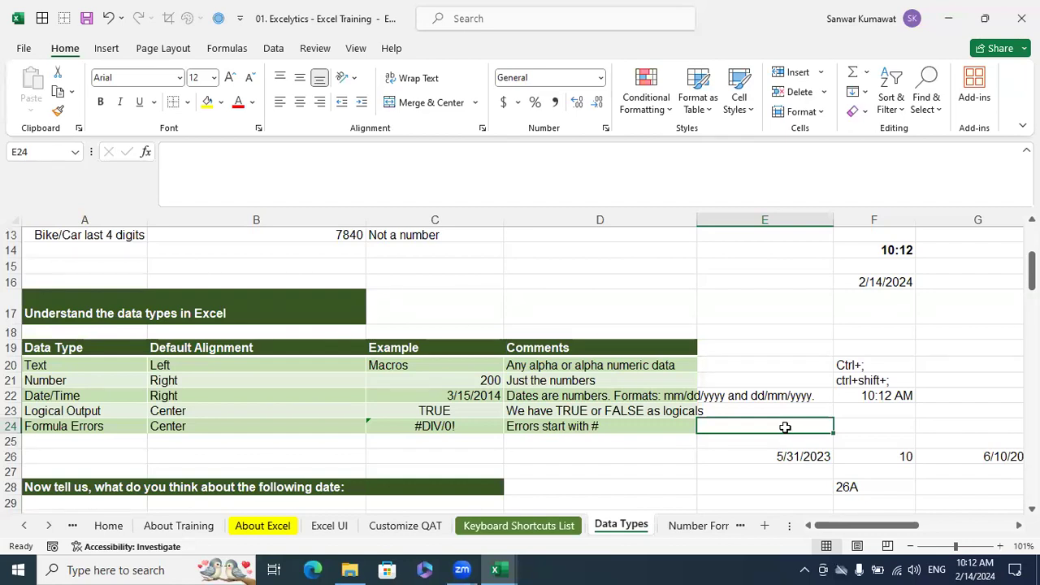
Review the Logical Output row's alignment, example and comment, and the Formula Errors row's default alignment
{"action": "left_click", "coordinate": [81, 412]}
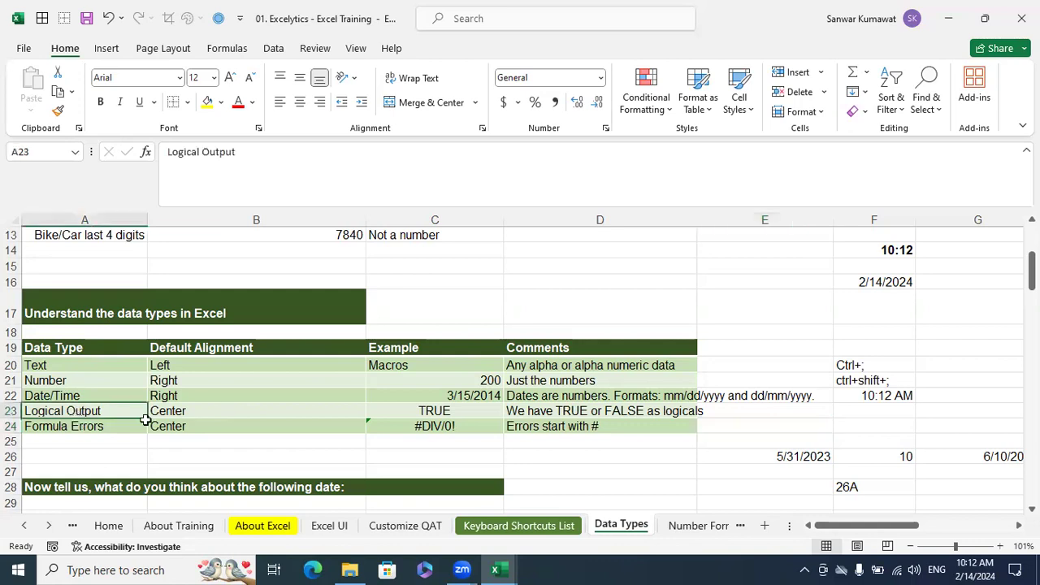
{"action": "left_click", "coordinate": [222, 417]}
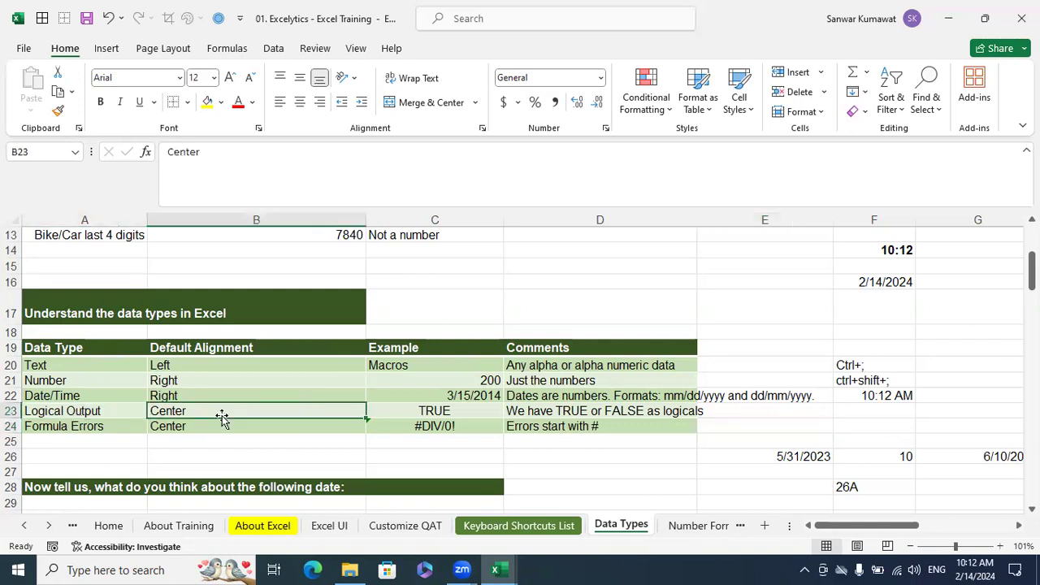
{"action": "left_click", "coordinate": [434, 416]}
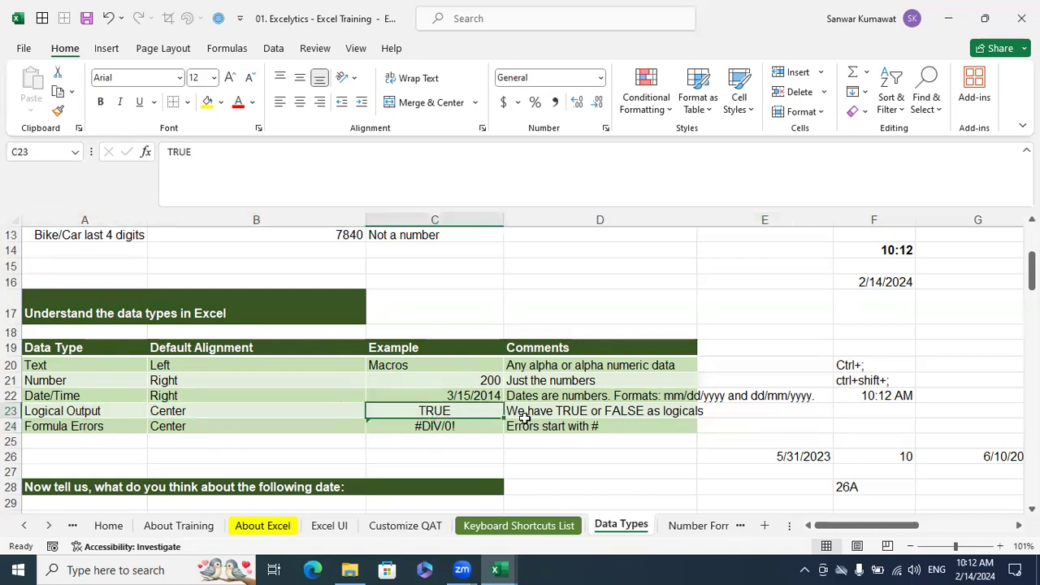
{"action": "left_click", "coordinate": [536, 413]}
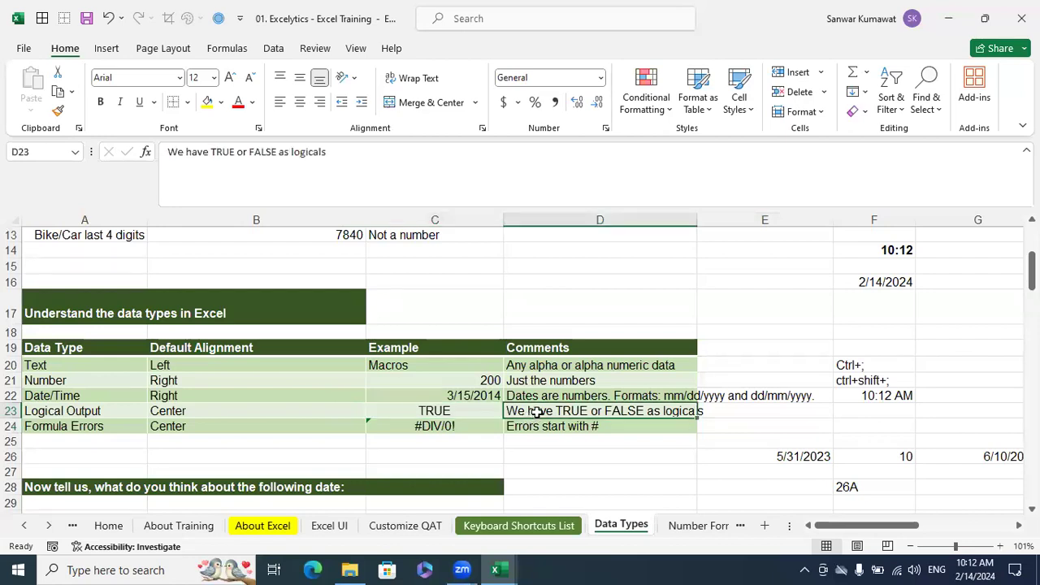
{"action": "left_click", "coordinate": [83, 433]}
{"action": "left_click", "coordinate": [192, 427]}
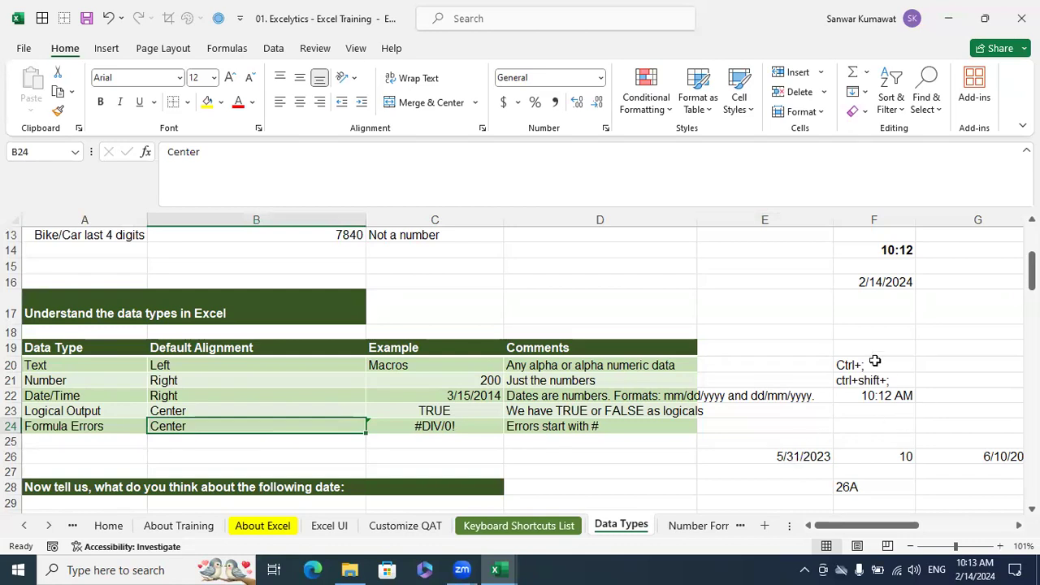
Enter the formula =10/0 in cell E16 to produce a sample error and check its alignment
{"action": "left_click", "coordinate": [758, 280]}
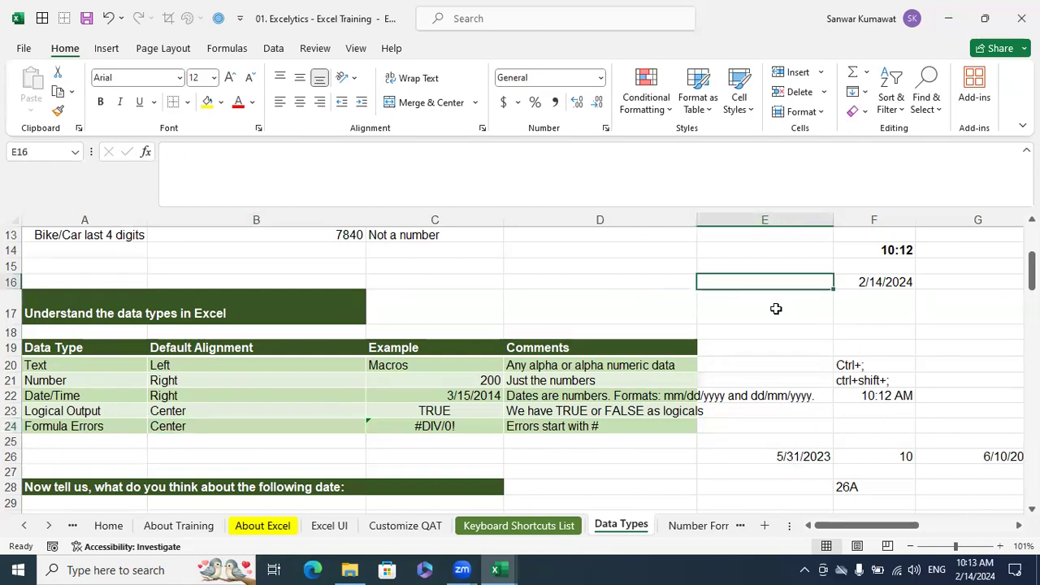
{"action": "type", "text": "=10/0"}
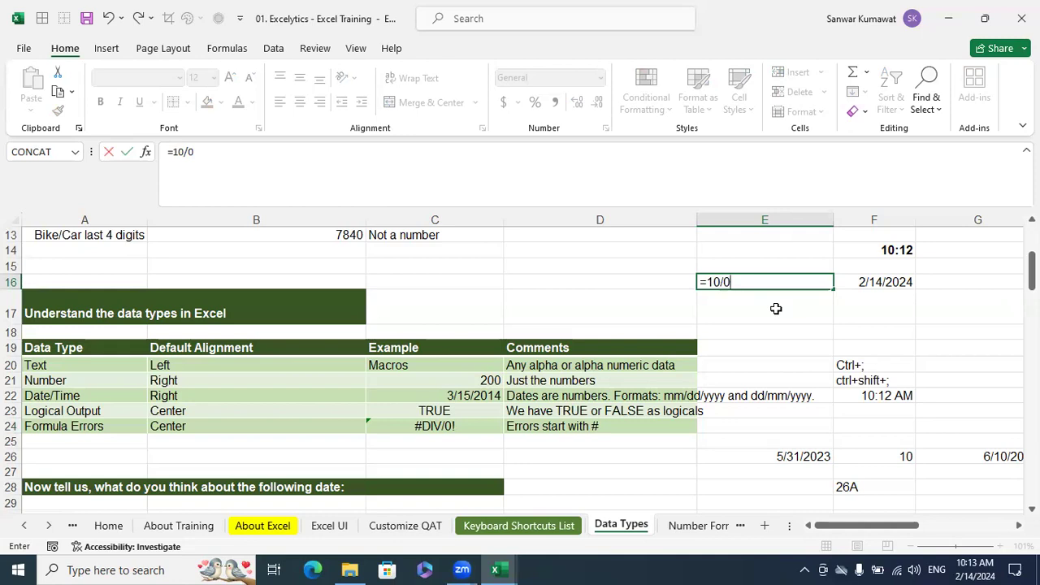
{"action": "key", "text": "Return"}
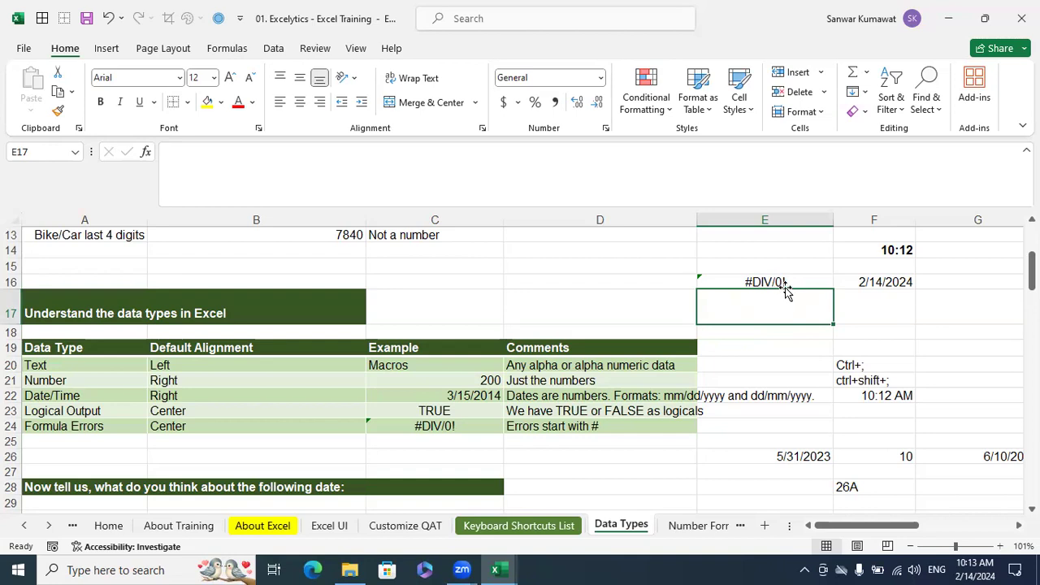
{"action": "left_click", "coordinate": [782, 286]}
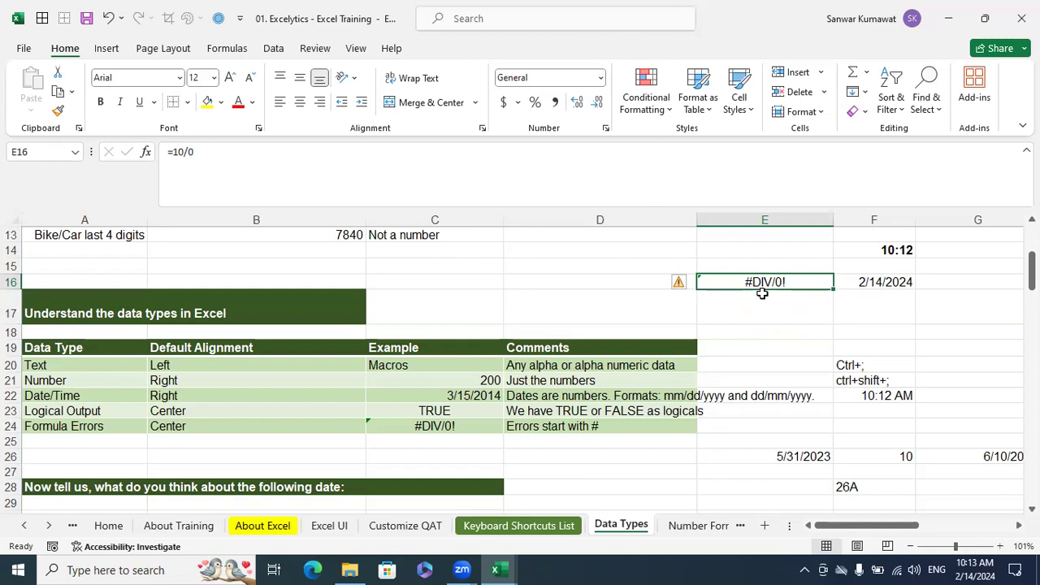
Compare the Formula Errors row's default alignment, example formula and comment in the data types table
{"action": "left_click", "coordinate": [263, 425]}
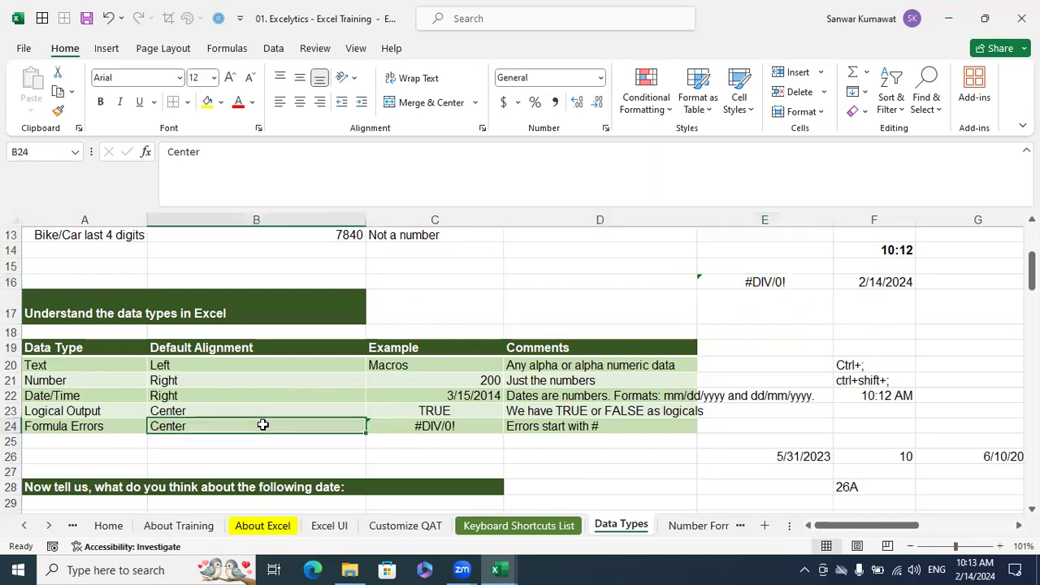
{"action": "left_click", "coordinate": [435, 425]}
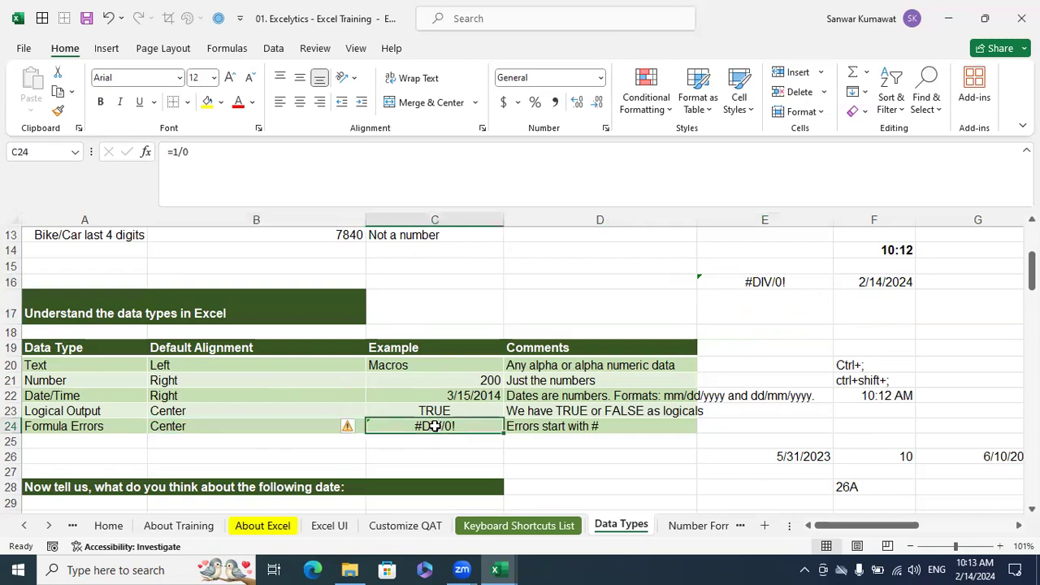
{"action": "left_click", "coordinate": [569, 429]}
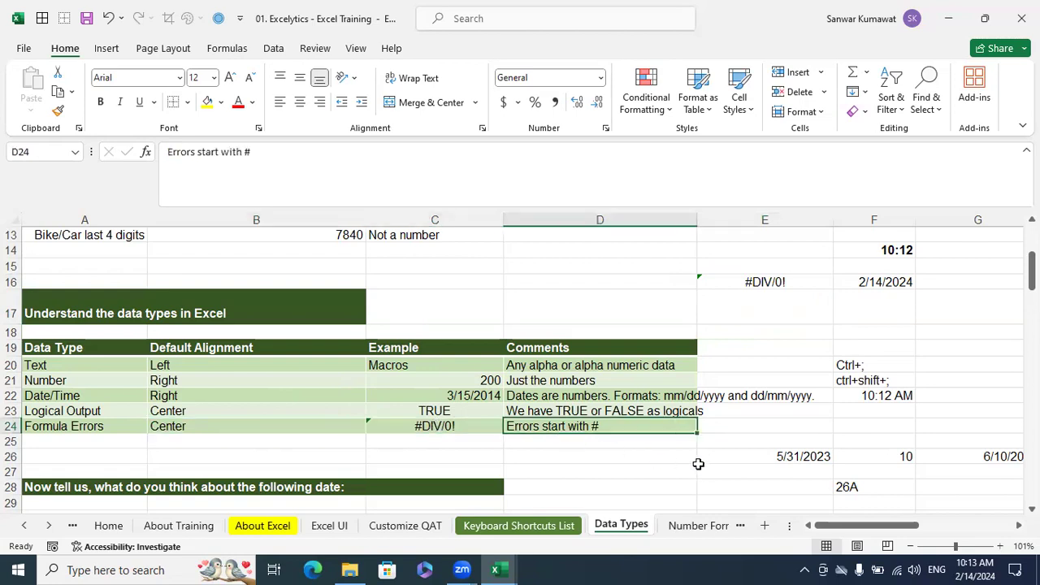
Clear the old sample values from the range J1:L8 on the Data Types sheet
{"action": "scroll", "coordinate": [809, 464], "scroll_direction": "down", "scroll_amount": 2}
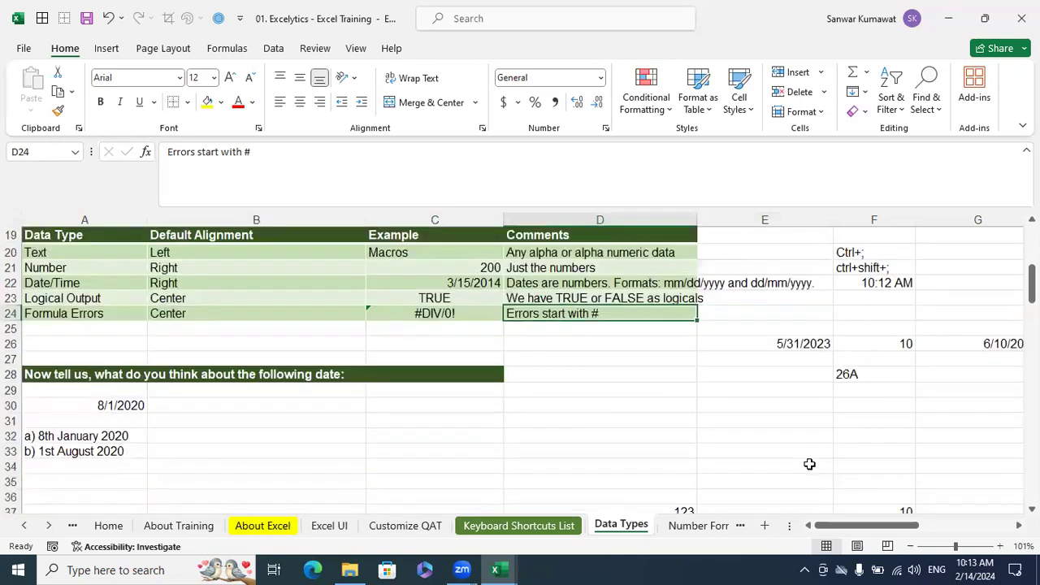
{"action": "scroll", "coordinate": [810, 464], "scroll_direction": "up", "scroll_amount": 4}
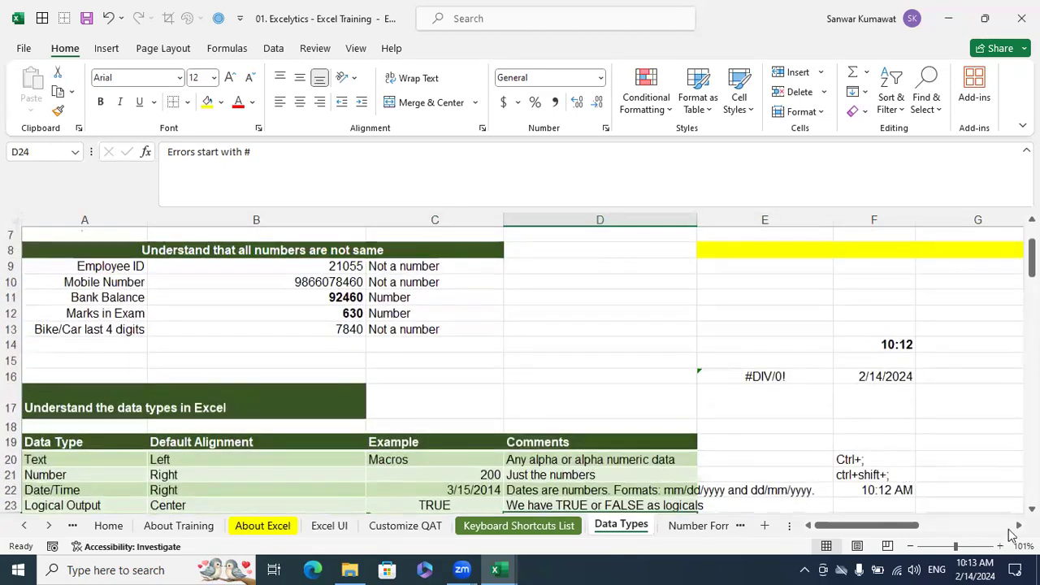
{"action": "scroll", "coordinate": [1012, 534], "scroll_direction": "right", "scroll_amount": 4}
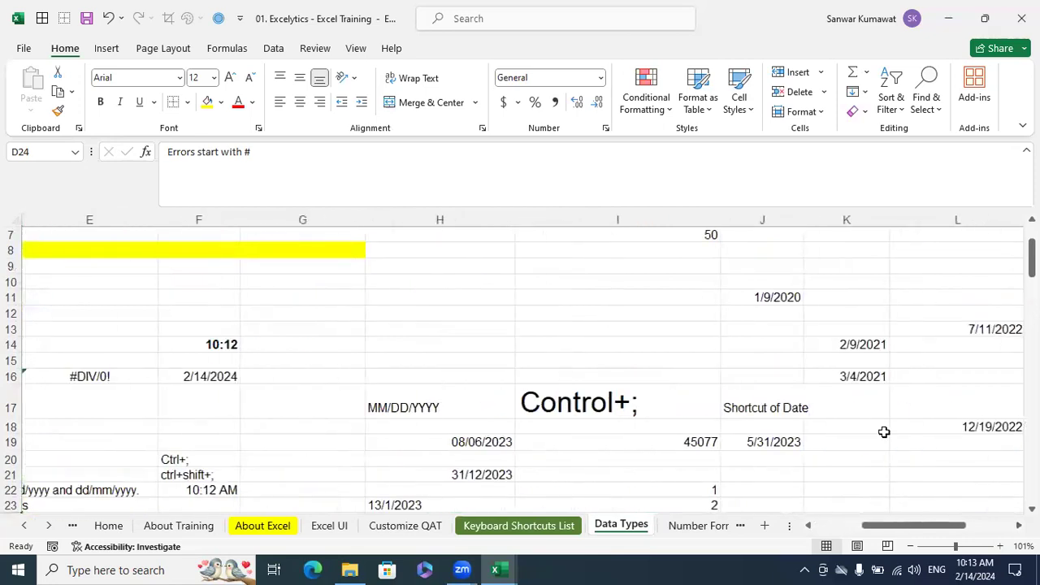
{"action": "scroll", "coordinate": [884, 433], "scroll_direction": "up", "scroll_amount": 2}
{"action": "left_click_drag", "start_coordinate": [893, 341], "coordinate": [787, 227]}
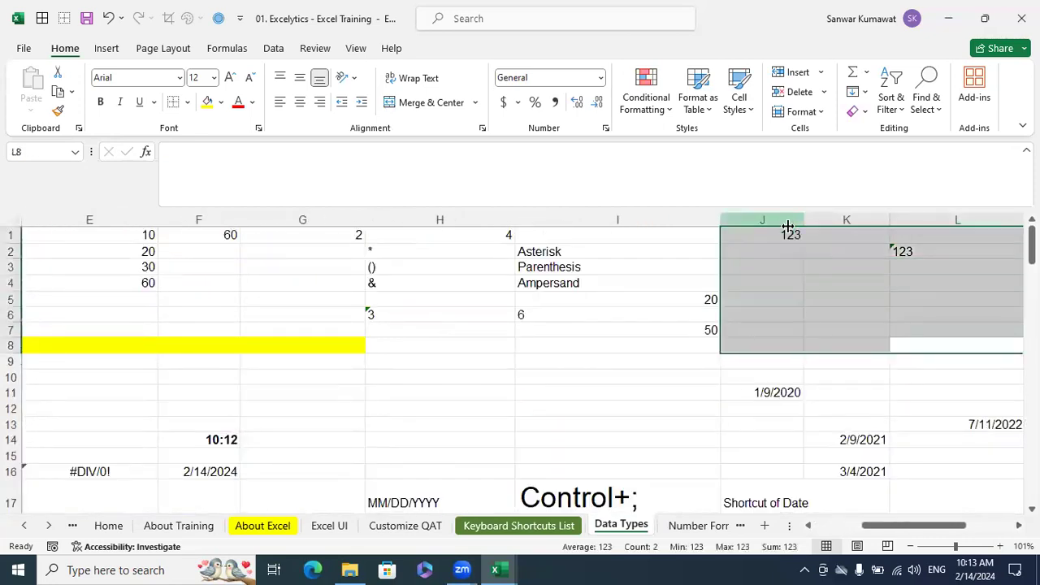
{"action": "scroll", "coordinate": [785, 265], "scroll_direction": "right", "scroll_amount": 4}
{"action": "left_click", "coordinate": [791, 361]}
{"action": "left_click_drag", "start_coordinate": [907, 524], "coordinate": [891, 525]}
{"action": "scroll", "coordinate": [682, 394], "scroll_direction": "right", "scroll_amount": 1}
Enter 10, 20 and 30 in cells K1 to K3 and total them with AutoSum in K4
{"action": "left_click", "coordinate": [523, 239]}
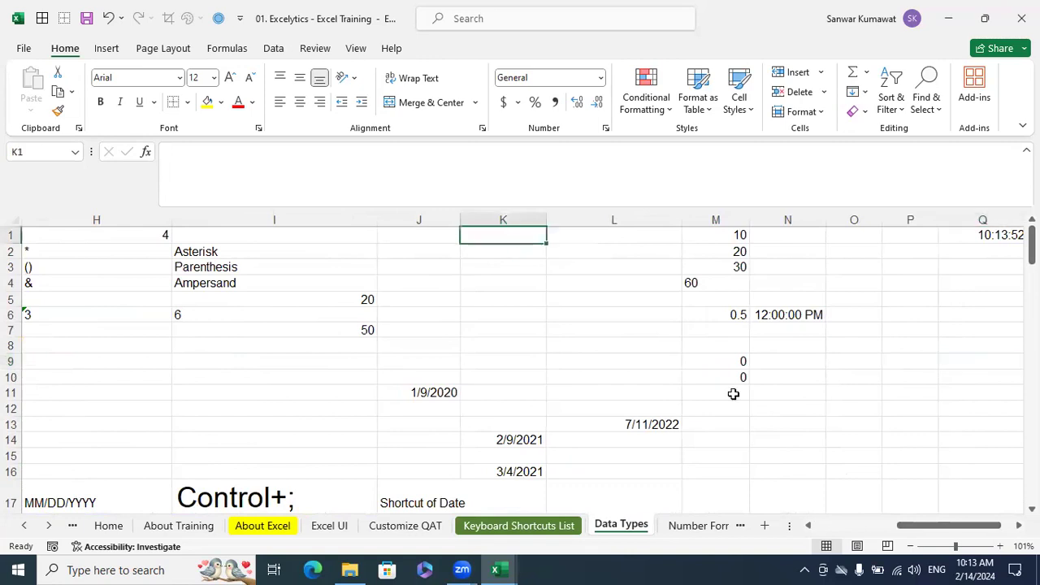
{"action": "type", "text": "10"}
{"action": "key", "text": "Return"}
{"action": "type", "text": "20"}
{"action": "key", "text": "Return"}
{"action": "type", "text": "30"}
{"action": "key", "text": "Return"}
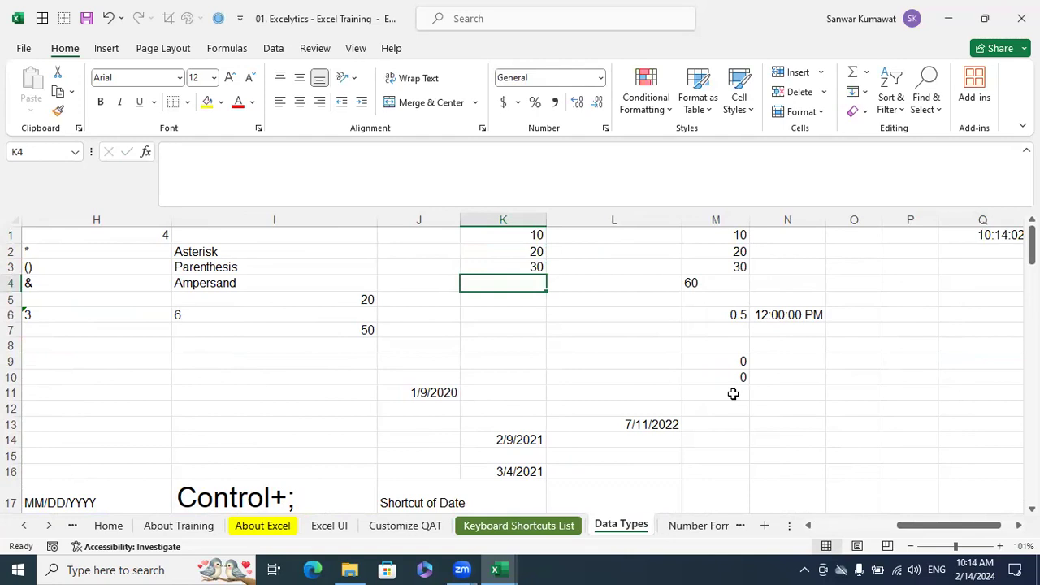
{"action": "key", "text": "alt"}
{"action": "key", "text": "alt+equal"}
{"action": "key", "text": "Return"}
Check the number format of each of the empty cells L1 to L3 beside the numbers
{"action": "key", "text": "Up"}
{"action": "key", "text": "Up"}
{"action": "key", "text": "Up"}
{"action": "key", "text": "Up"}
{"action": "key", "text": "Right"}
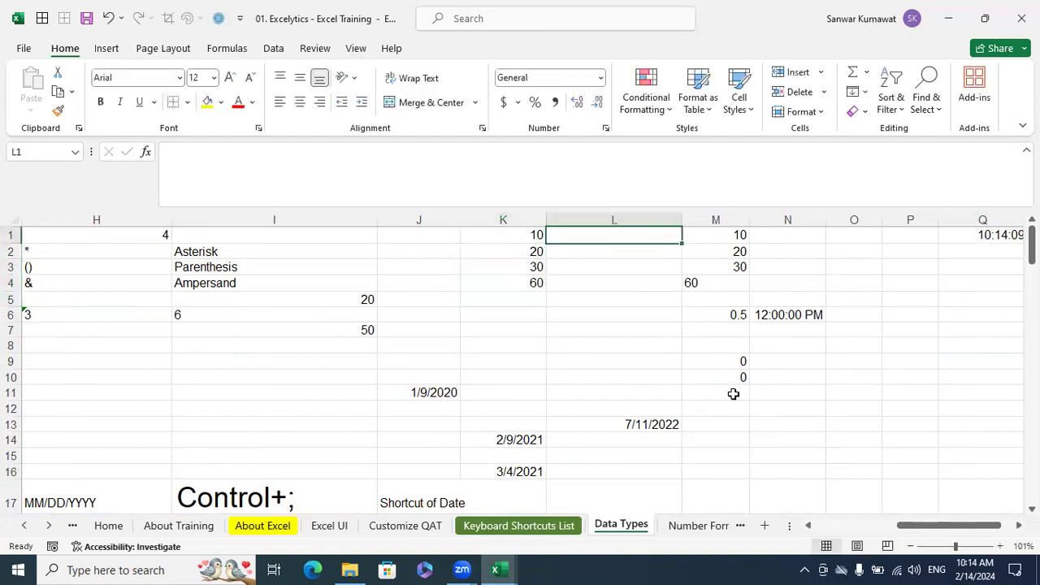
{"action": "key", "text": "shift+Down"}
{"action": "key", "text": "shift+Down"}
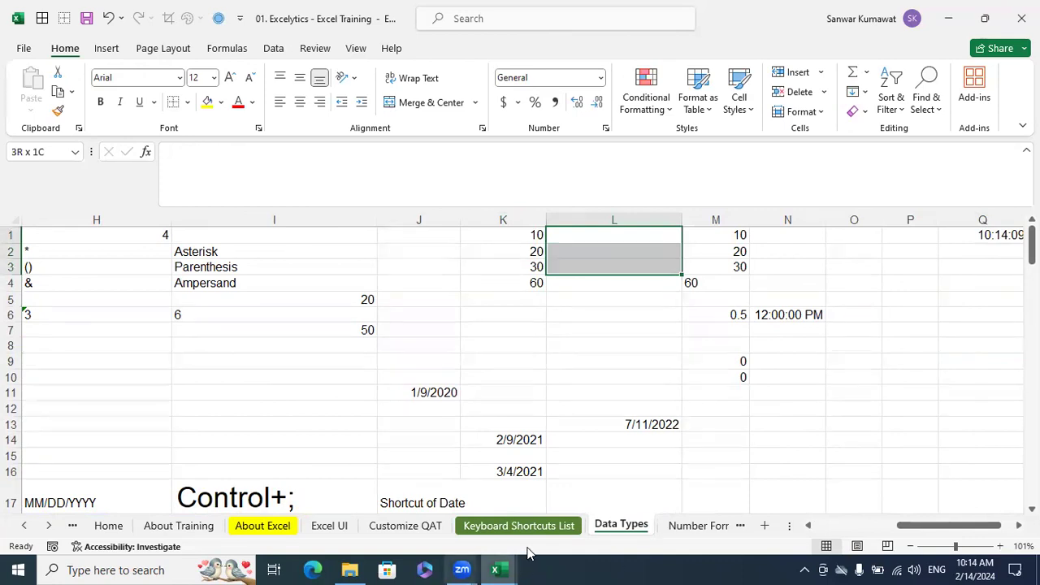
{"action": "left_click", "coordinate": [598, 236]}
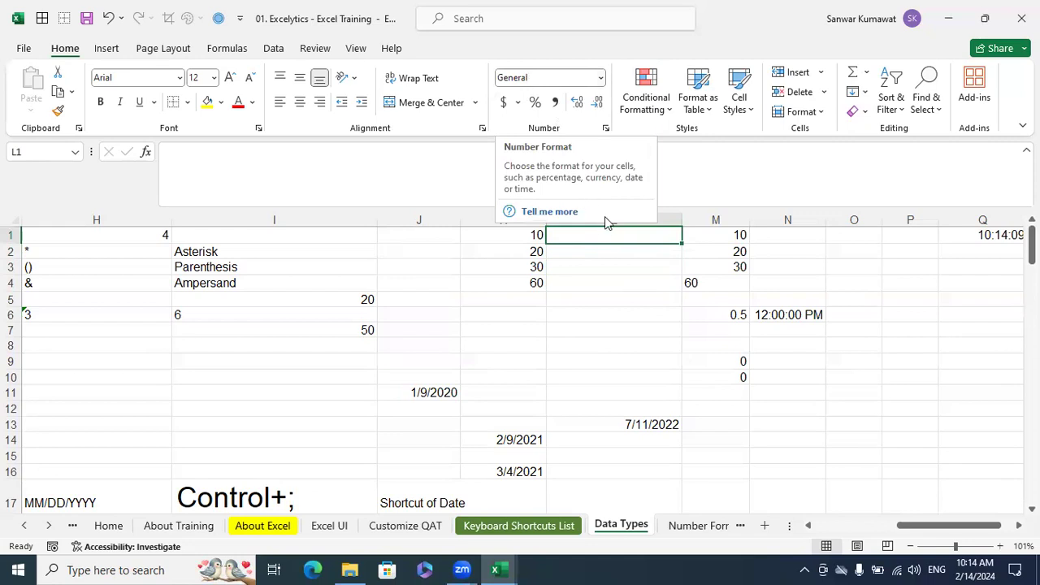
{"action": "left_click", "coordinate": [622, 251]}
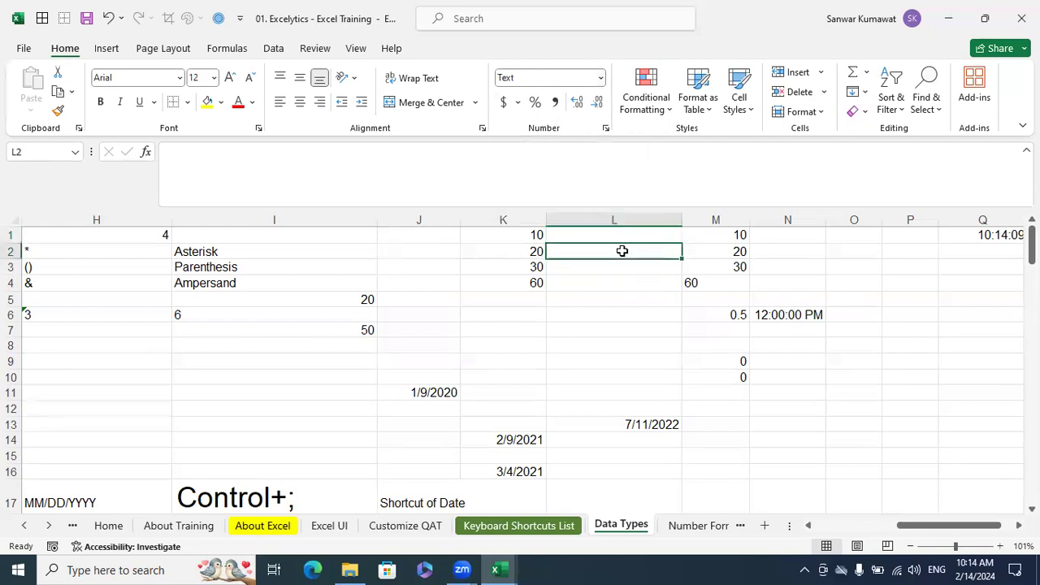
{"action": "left_click", "coordinate": [613, 265]}
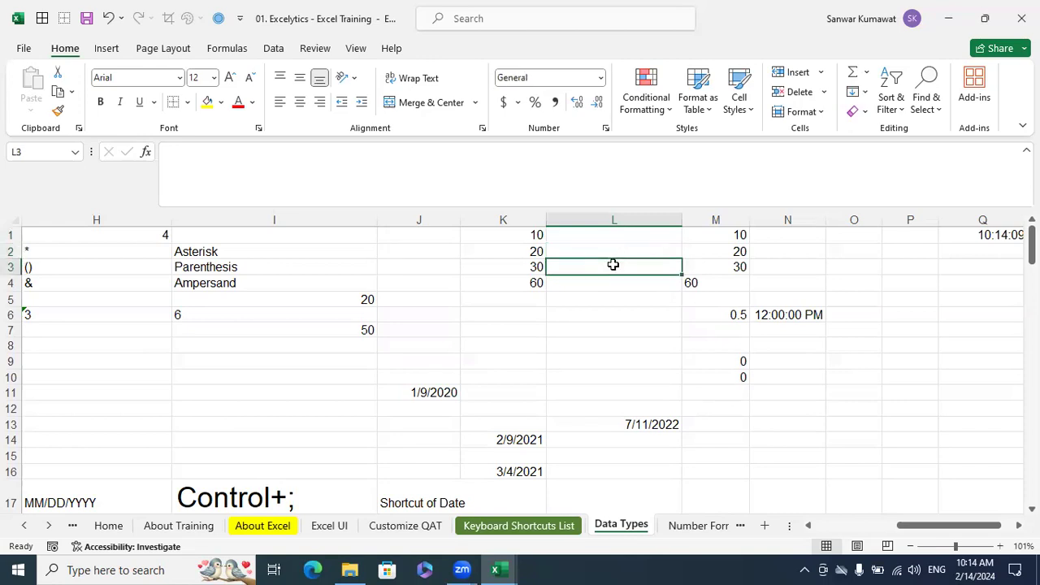
Format the empty cells L1 to L3 as Text
{"action": "left_click_drag", "start_coordinate": [619, 234], "coordinate": [623, 270]}
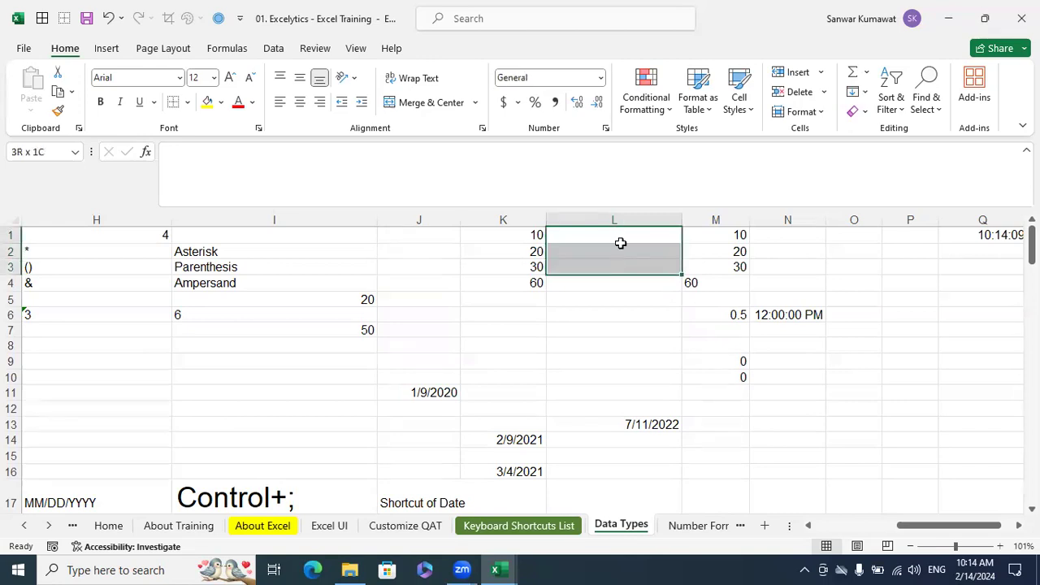
{"action": "left_click", "coordinate": [600, 79]}
{"action": "scroll", "coordinate": [622, 309], "scroll_direction": "down", "scroll_amount": 2}
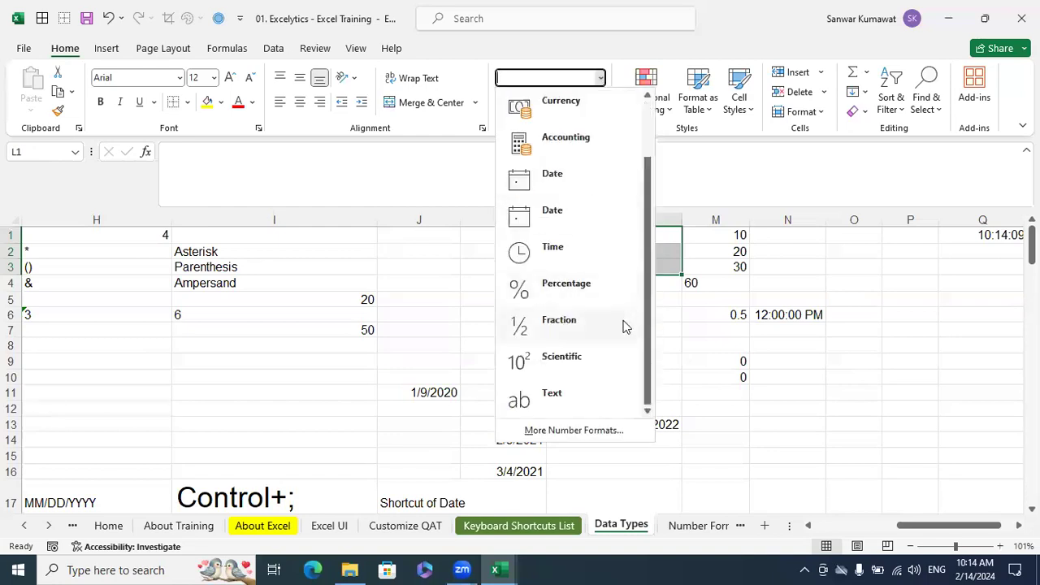
{"action": "left_click", "coordinate": [594, 388]}
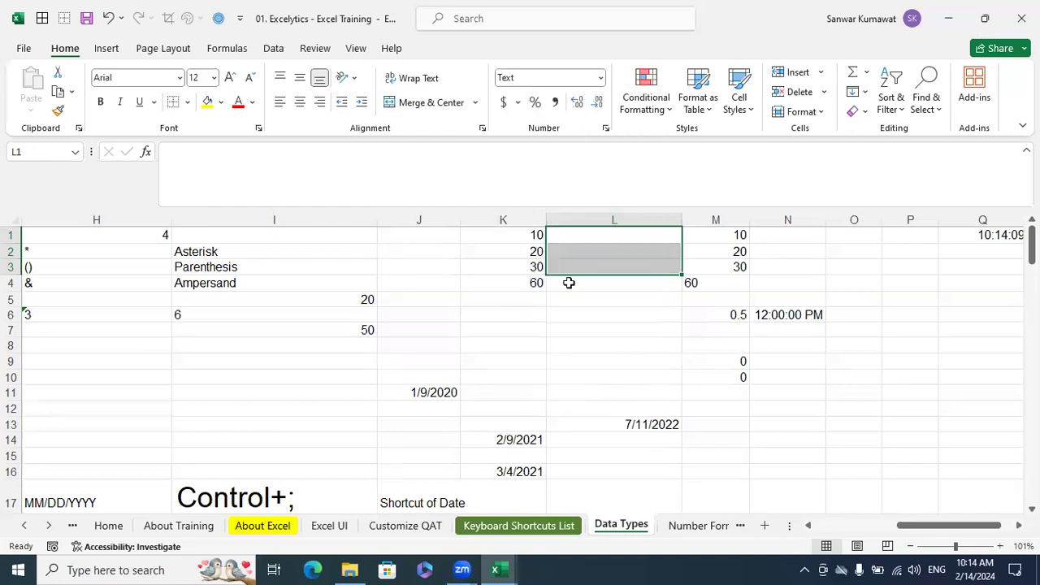
{"action": "left_click", "coordinate": [625, 316]}
Enter 10, 20 and 30 in the text-formatted cells L1 to L3
{"action": "left_click", "coordinate": [621, 236]}
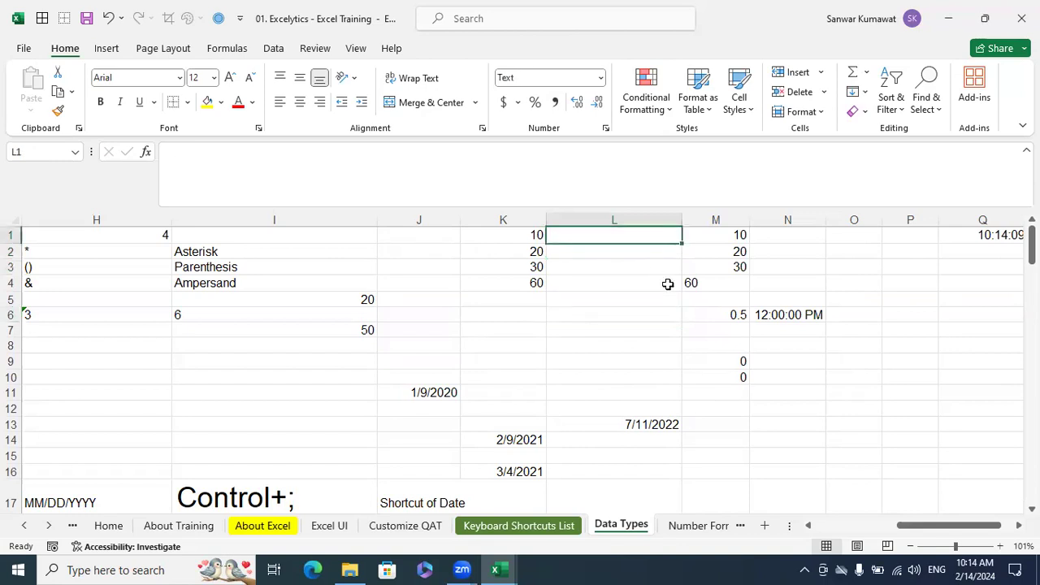
{"action": "type", "text": "10"}
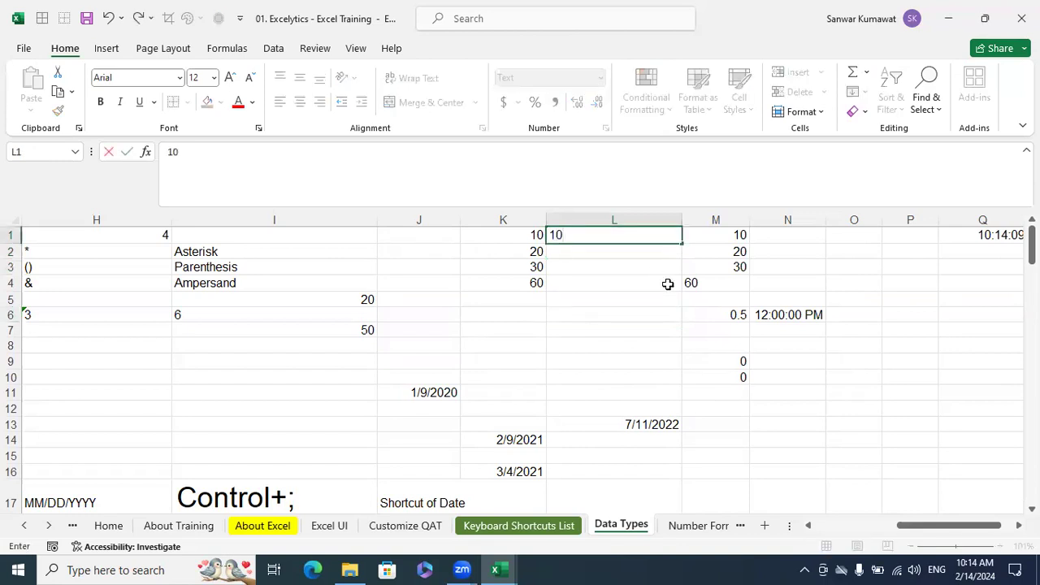
{"action": "key", "text": "Return"}
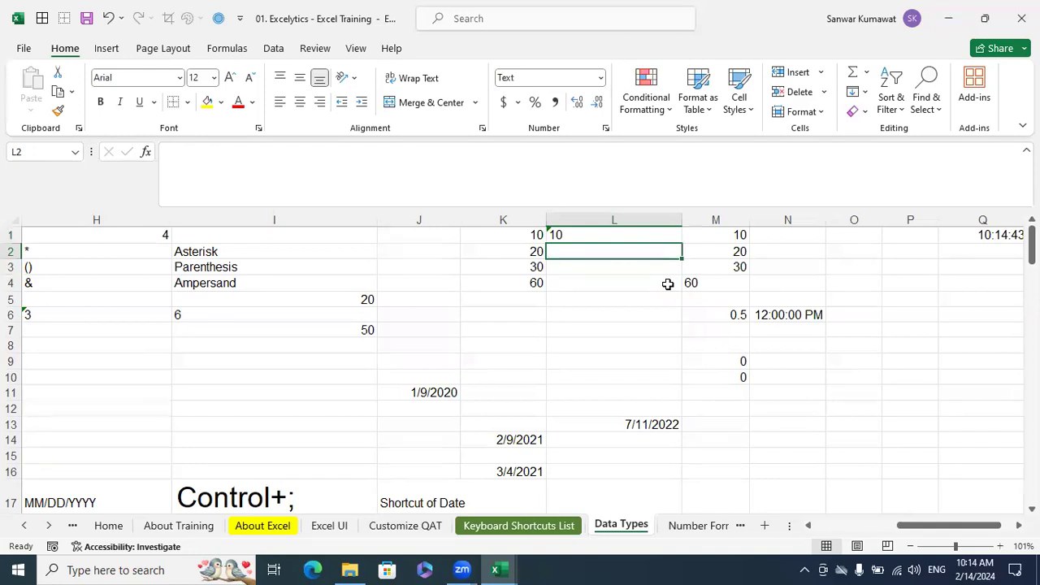
{"action": "type", "text": "20"}
{"action": "key", "text": "Return"}
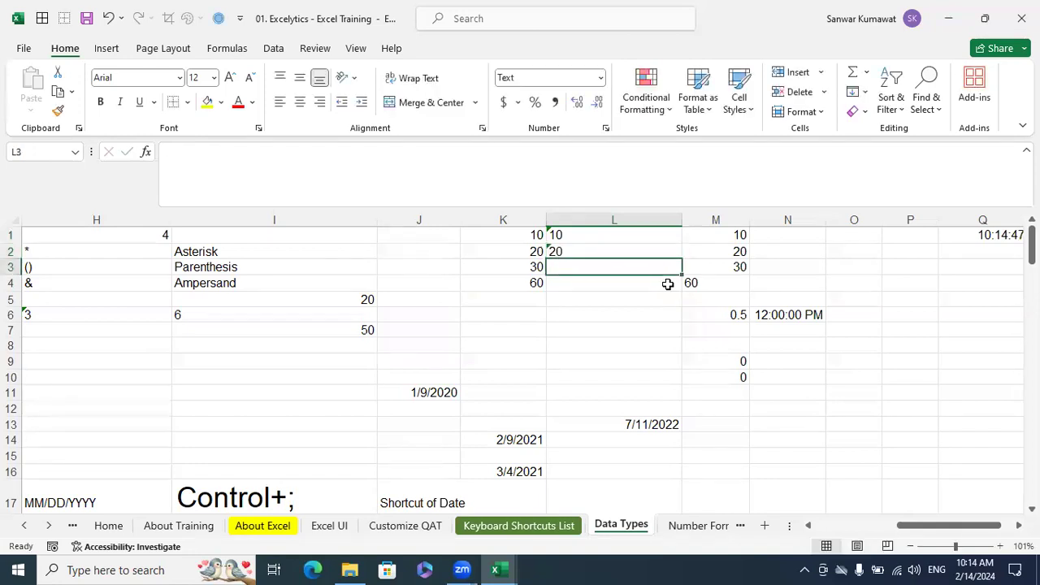
{"action": "type", "text": "30"}
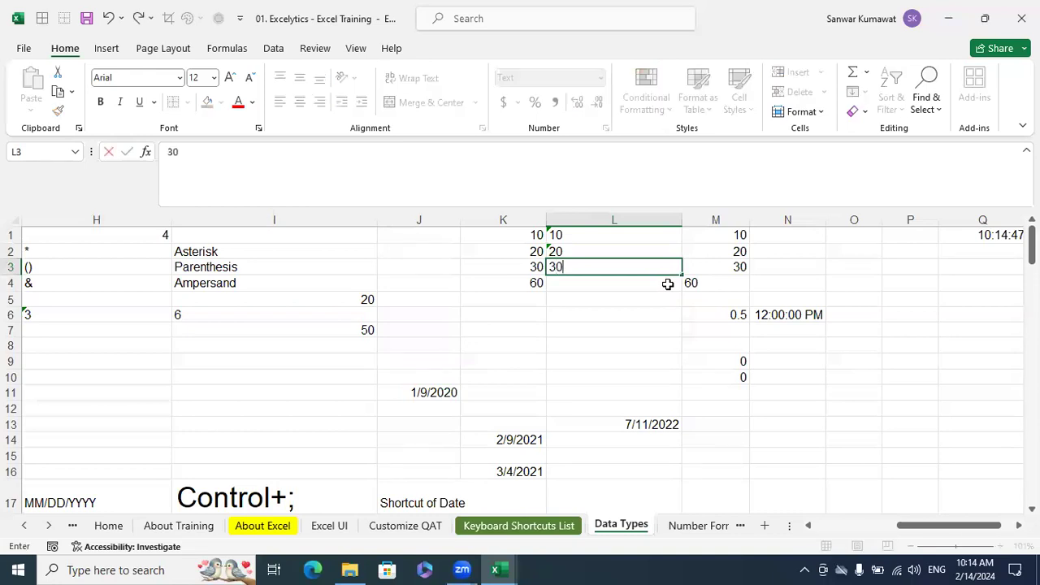
{"action": "key", "text": "Return"}
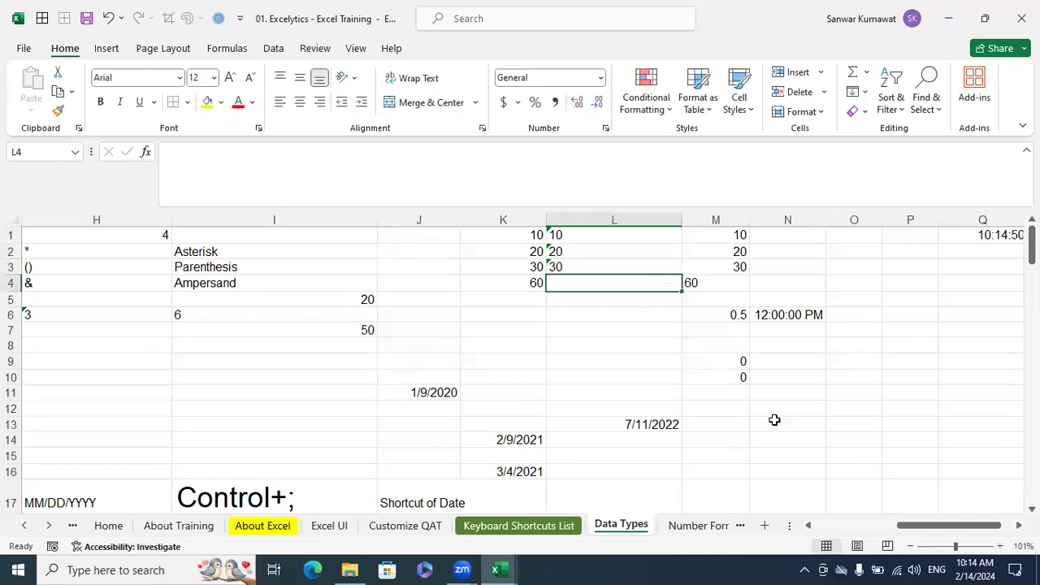
Total the text values L1:L3 with a SUM formula in cell L4
{"action": "type", "text": "=sum"}
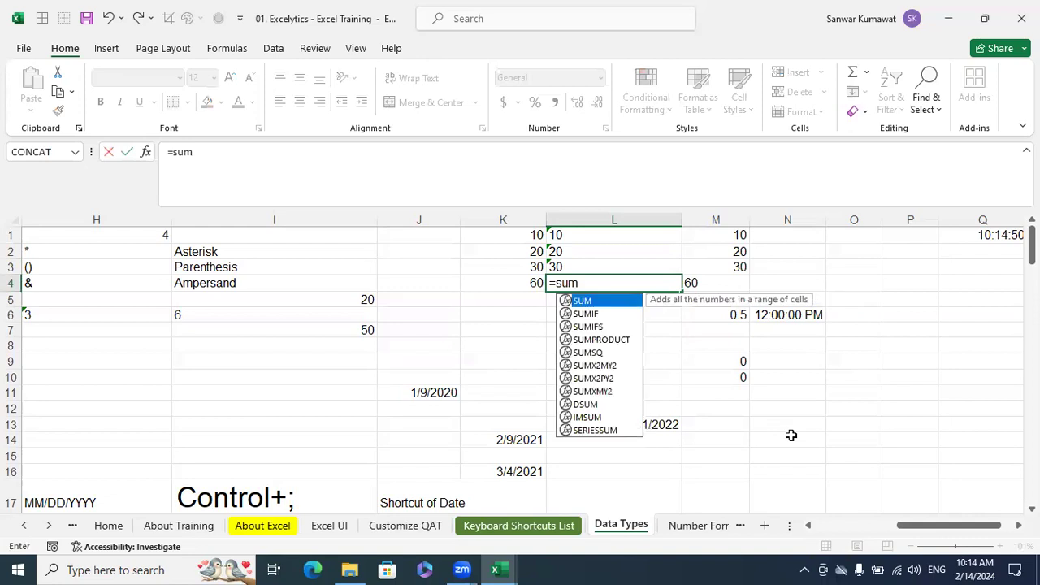
{"action": "key", "text": "Tab"}
{"action": "key", "text": "Up"}
{"action": "key", "text": "Up"}
{"action": "key", "text": "Up"}
{"action": "key", "text": "shift+Down"}
{"action": "key", "text": "shift+Down"}
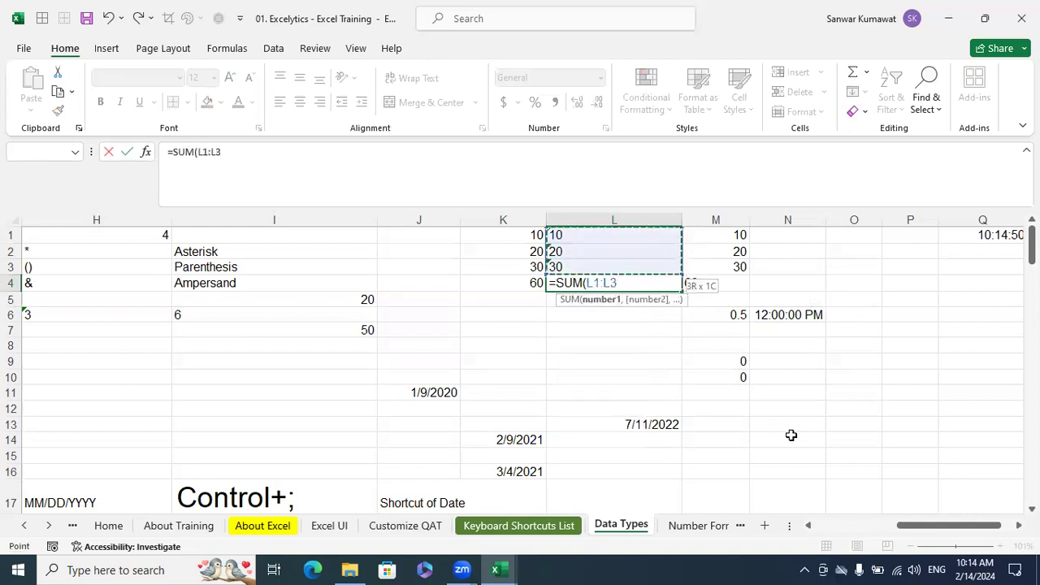
{"action": "key", "text": "Return"}
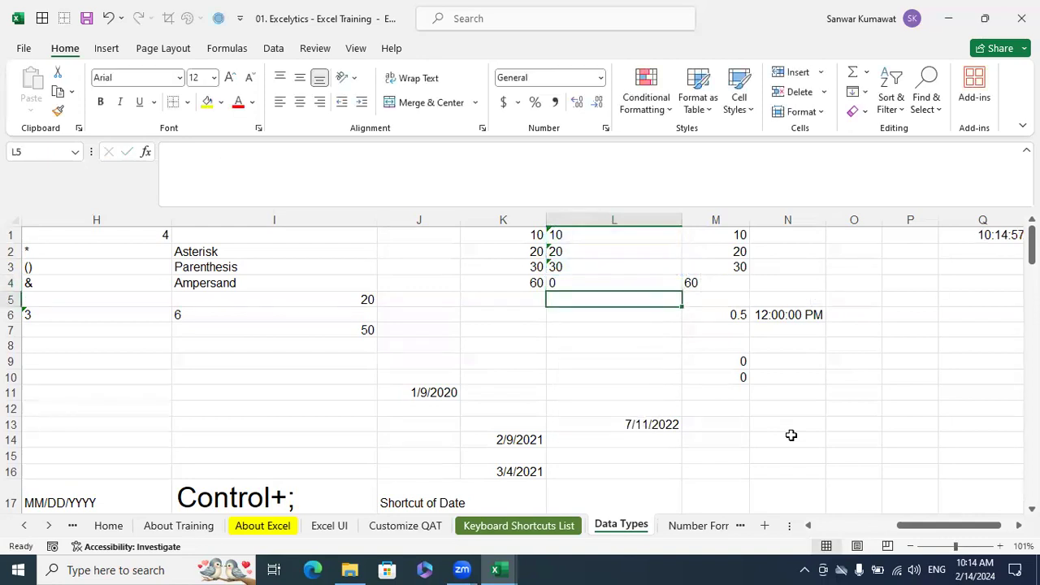
Compare the SUM formula in L4 and its text values with the SUM formula in C4 and its source cells A4:A6
{"action": "left_click", "coordinate": [589, 281]}
{"action": "left_click_drag", "start_coordinate": [906, 529], "coordinate": [830, 530]}
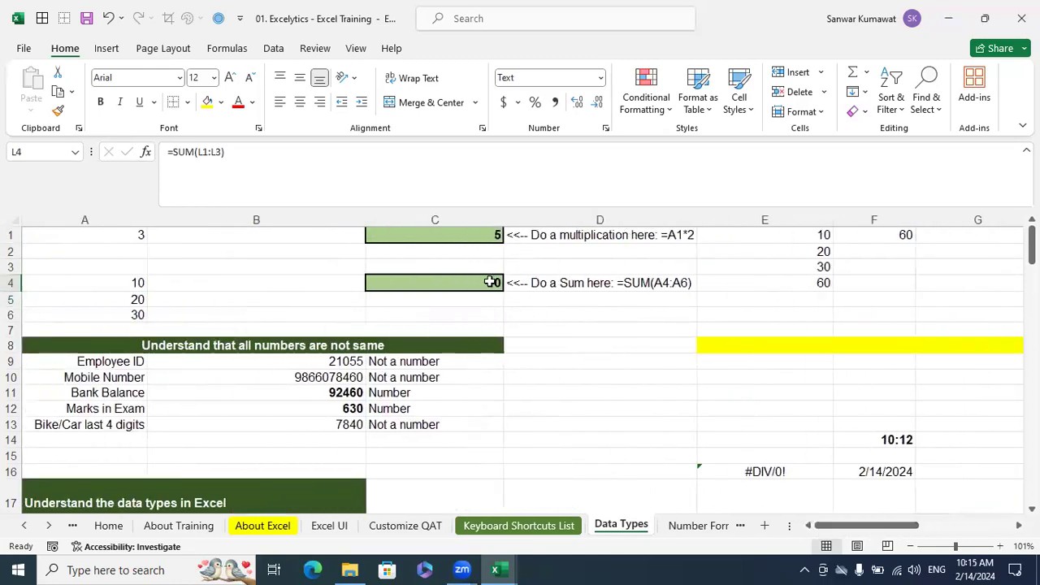
{"action": "left_click", "coordinate": [481, 283]}
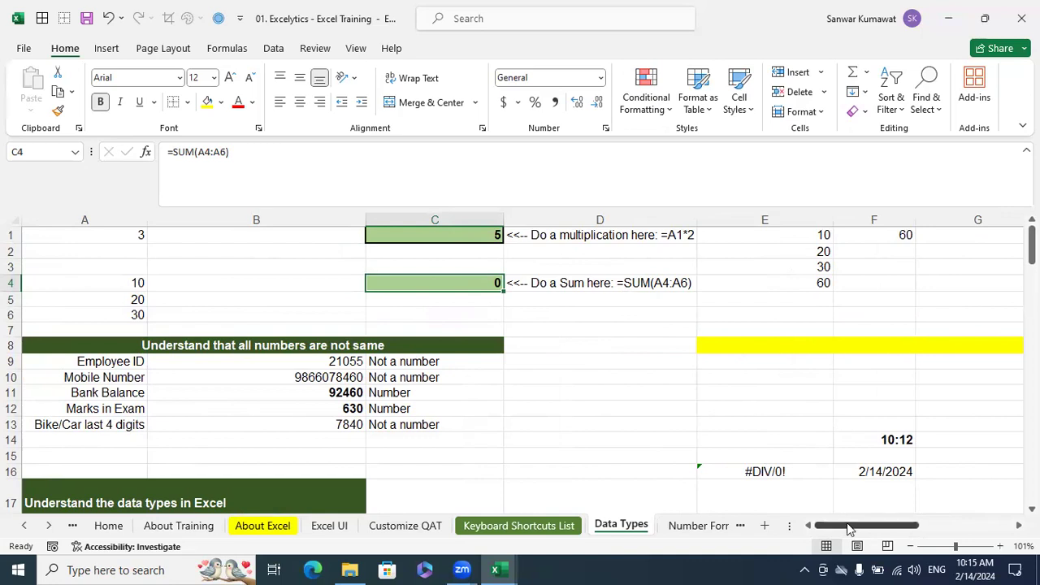
{"action": "left_click_drag", "start_coordinate": [847, 522], "coordinate": [935, 568]}
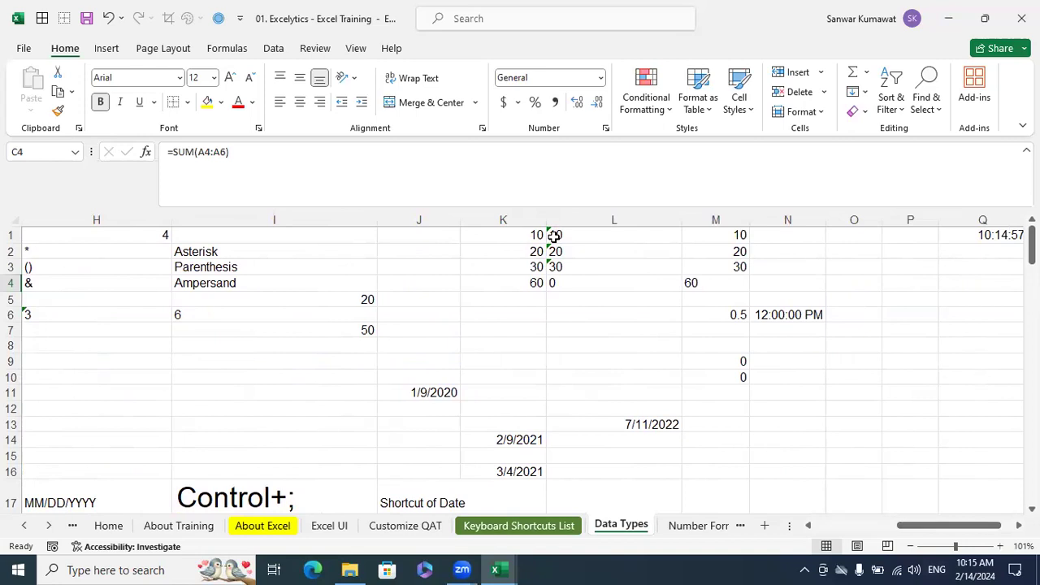
{"action": "left_click_drag", "start_coordinate": [908, 531], "coordinate": [796, 528]}
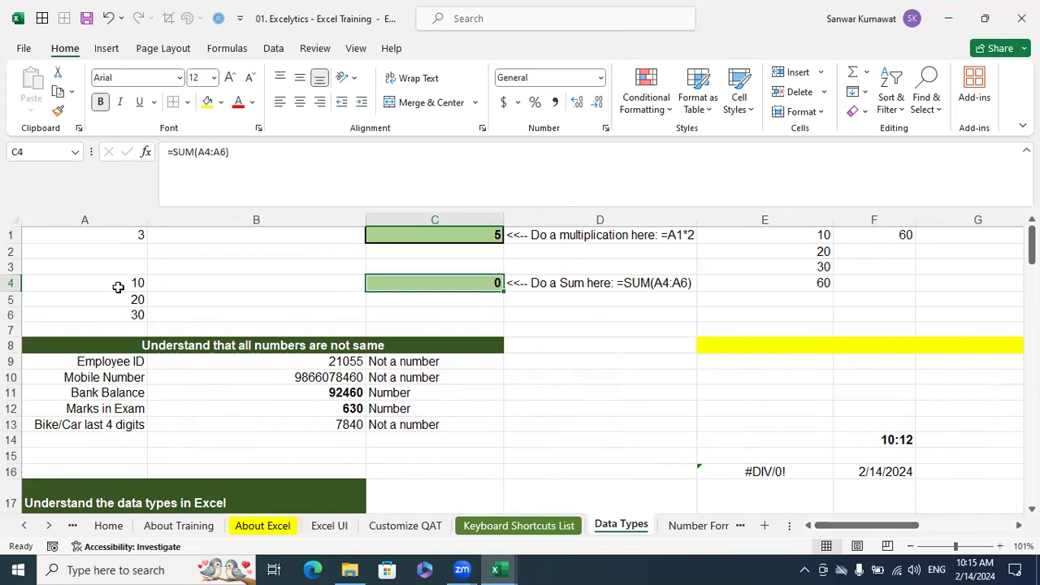
{"action": "left_click_drag", "start_coordinate": [863, 529], "coordinate": [928, 550]}
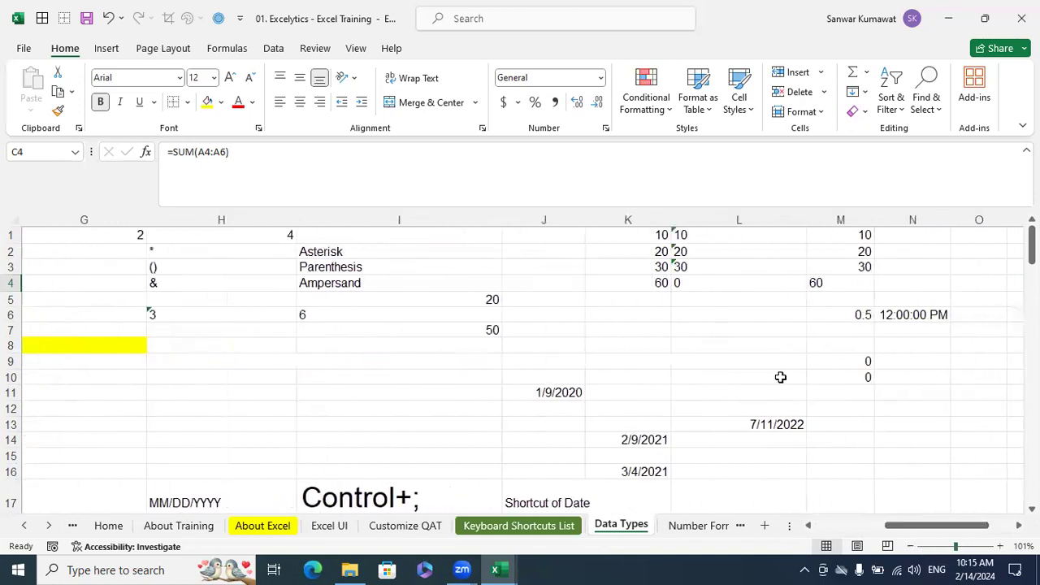
{"action": "left_click", "coordinate": [780, 375]}
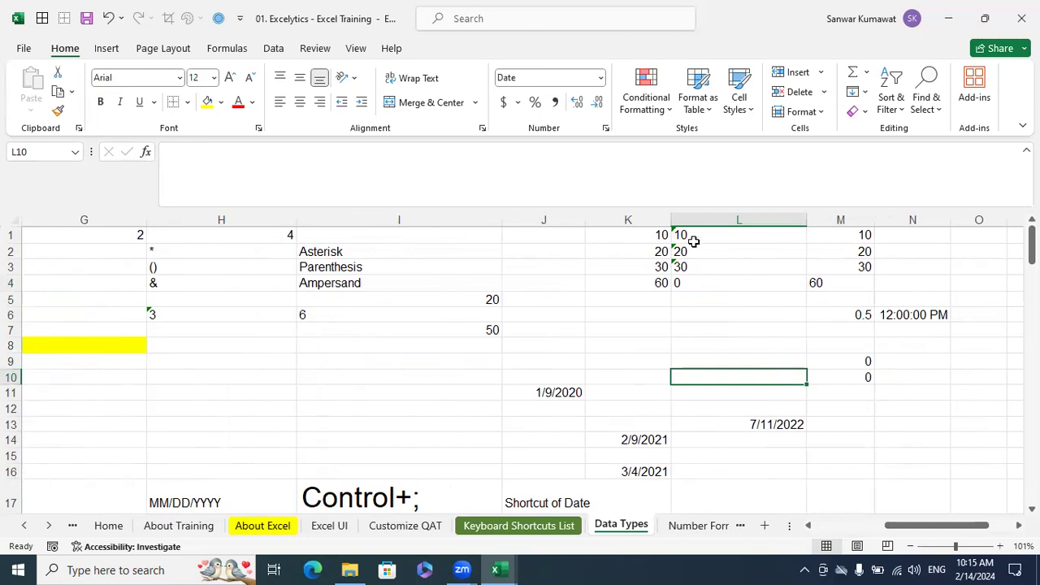
Ignore the number-stored-as-text error on cells L1 to L3
{"action": "left_click_drag", "start_coordinate": [691, 235], "coordinate": [697, 267]}
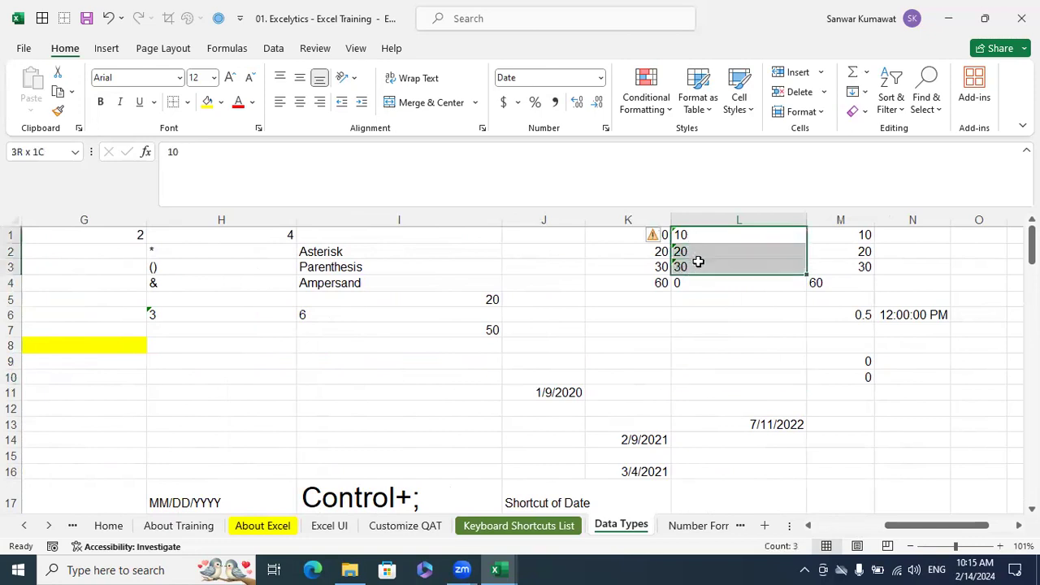
{"action": "left_click", "coordinate": [654, 236]}
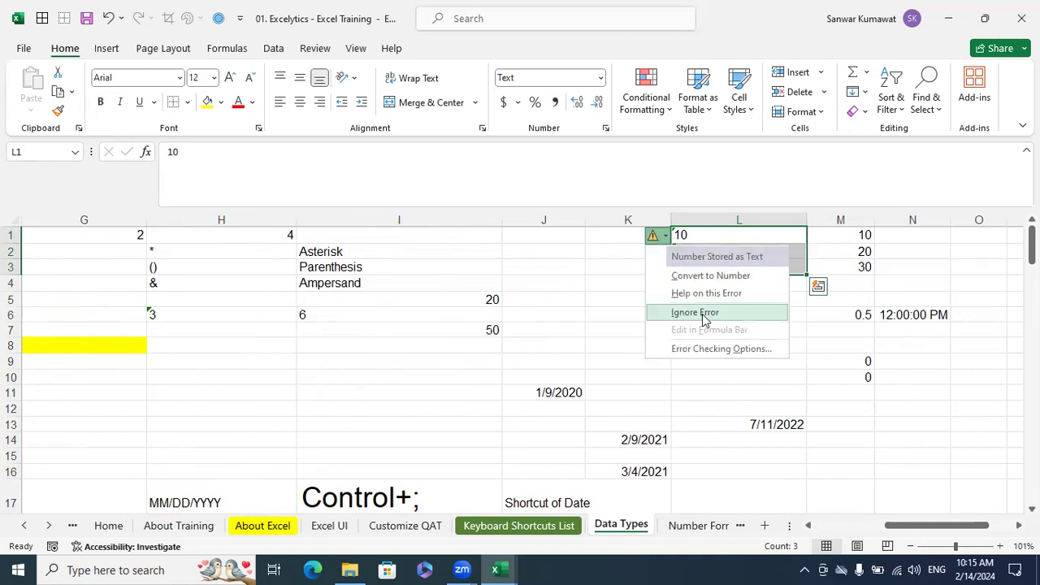
{"action": "left_click", "coordinate": [708, 315]}
{"action": "left_click", "coordinate": [752, 354]}
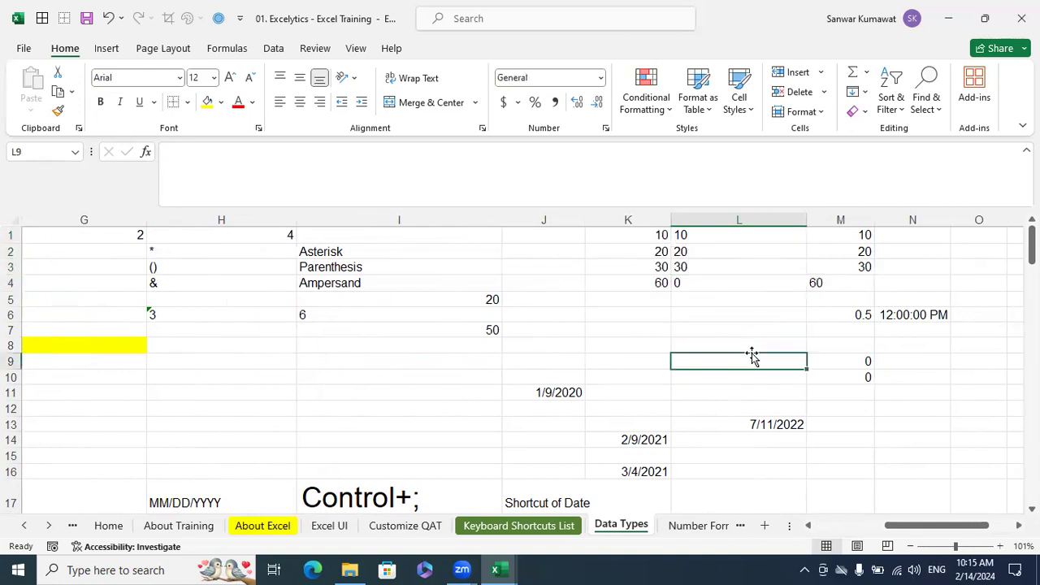
Compare the number format and alignment of cell L1 with those of cell A4
{"action": "left_click", "coordinate": [701, 235]}
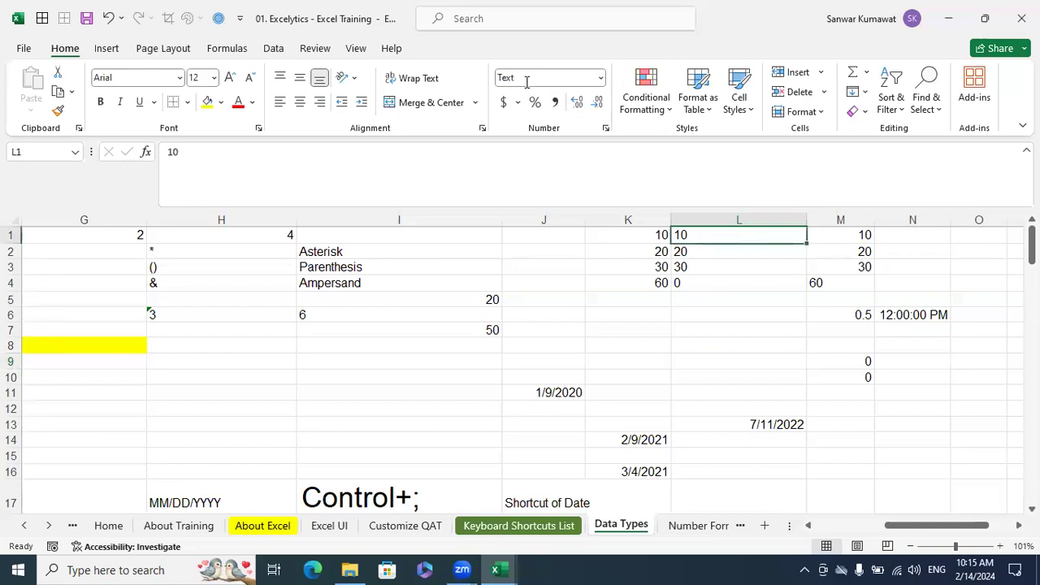
{"action": "left_click_drag", "start_coordinate": [934, 525], "coordinate": [863, 525]}
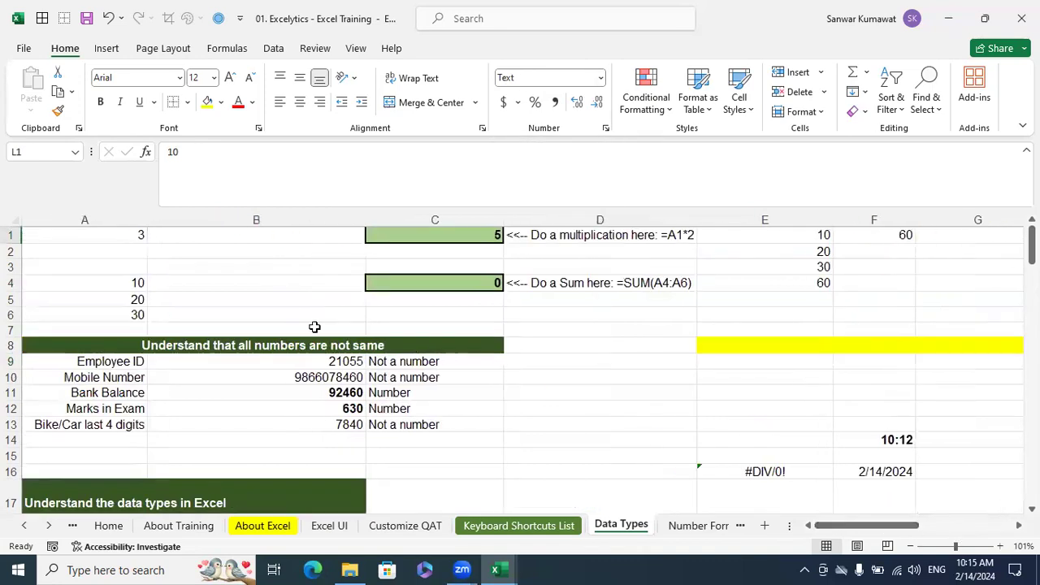
{"action": "left_click", "coordinate": [120, 283]}
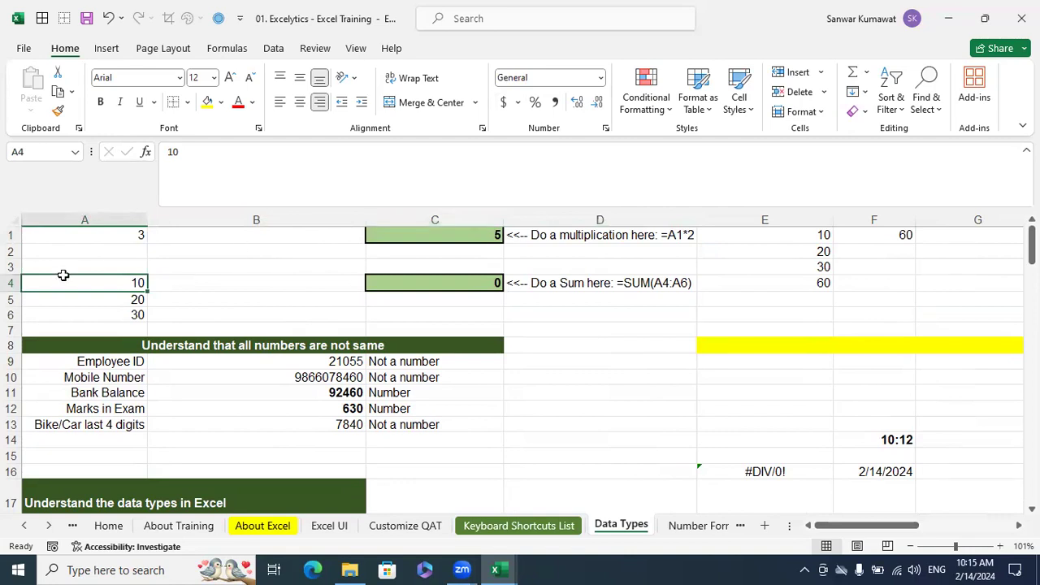
{"action": "left_click_drag", "start_coordinate": [925, 525], "coordinate": [963, 539]}
{"action": "scroll", "coordinate": [937, 407], "scroll_direction": "right", "scroll_amount": 1}
{"action": "left_click", "coordinate": [796, 235]}
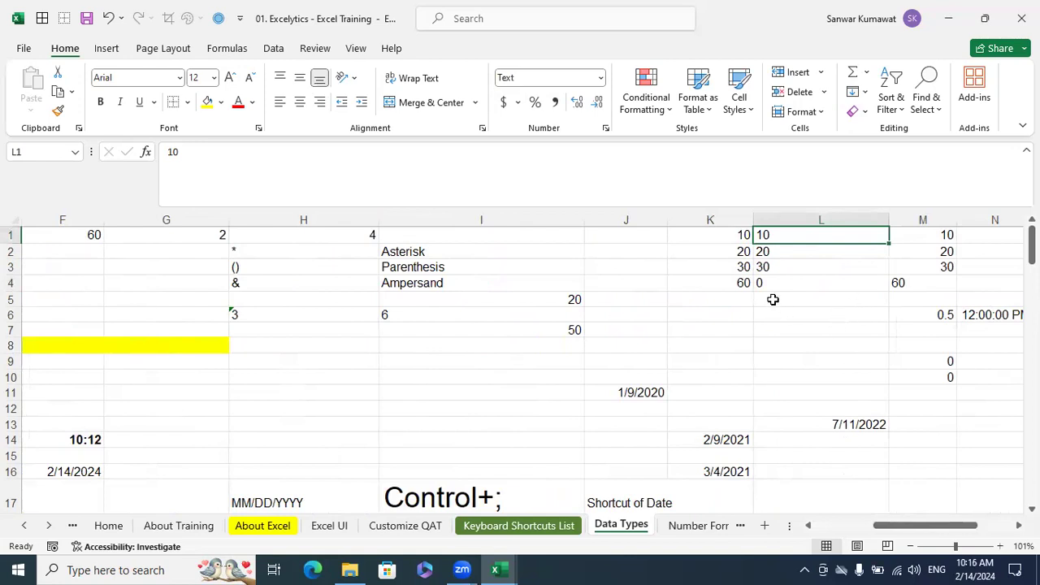
Compare the sum in C4 and its first source cell A4 with the number in K1 and the sum in K4
{"action": "left_click_drag", "start_coordinate": [945, 534], "coordinate": [845, 537]}
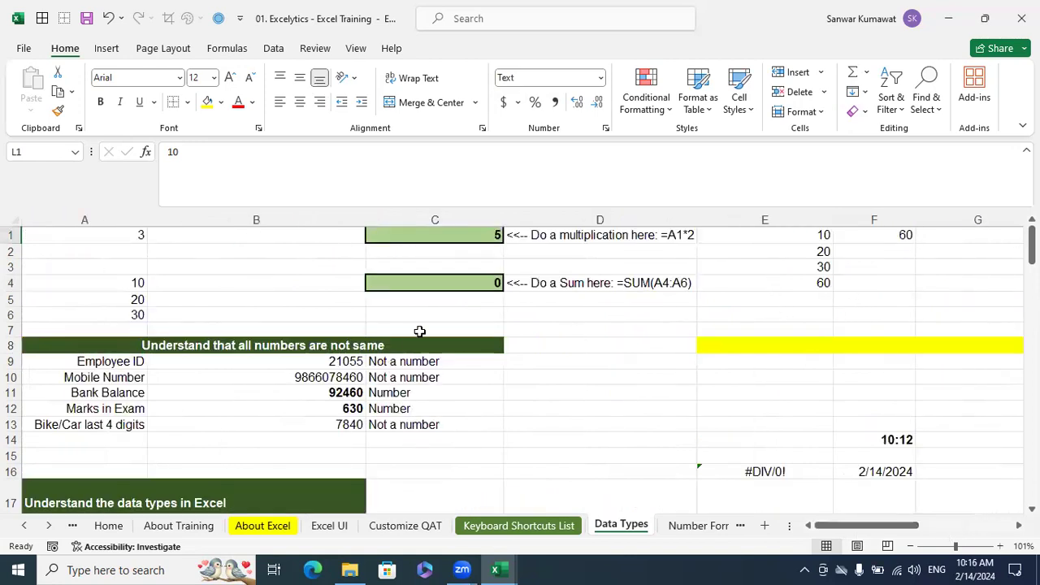
{"action": "left_click", "coordinate": [463, 282]}
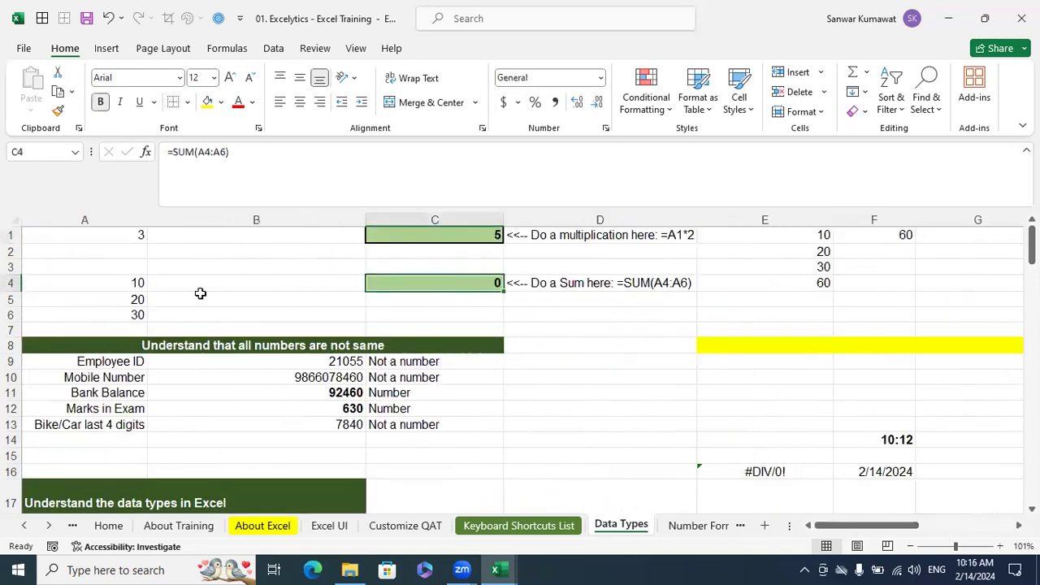
{"action": "left_click", "coordinate": [135, 282]}
{"action": "left_click_drag", "start_coordinate": [823, 526], "coordinate": [902, 549]}
{"action": "left_click", "coordinate": [736, 236]}
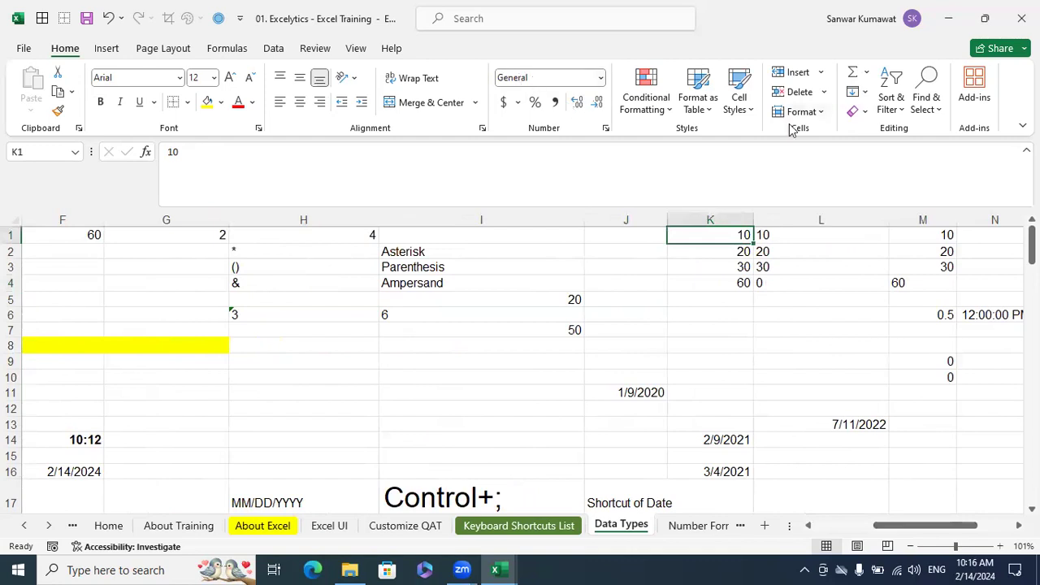
{"action": "left_click", "coordinate": [738, 282]}
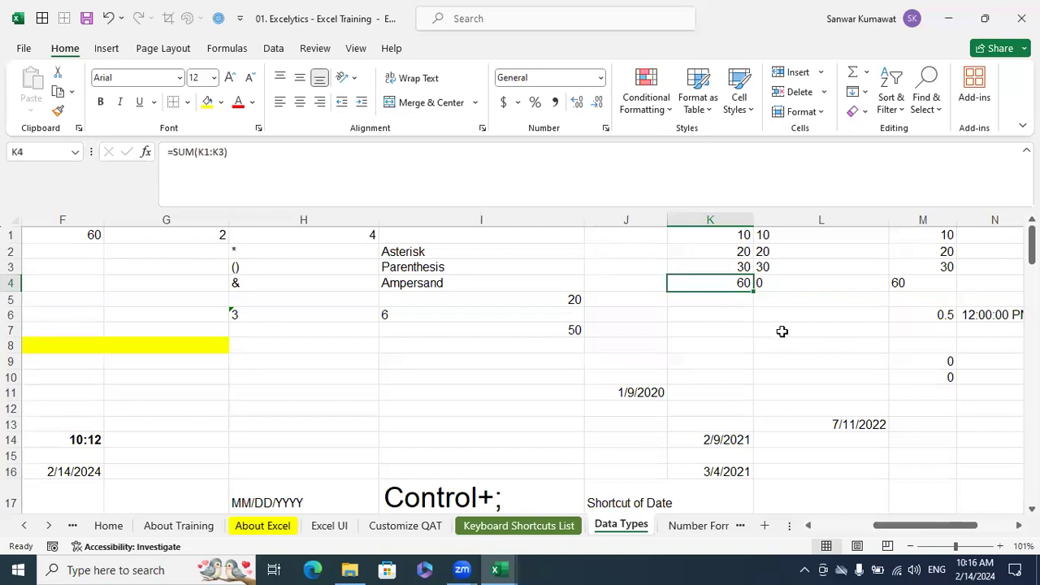
Examine the format of each text value in L1:L3, the sum in L4, and the status bar summaries for L1:L3 and K1:K3
{"action": "left_click", "coordinate": [779, 234]}
{"action": "left_click", "coordinate": [778, 252]}
{"action": "left_click", "coordinate": [778, 267]}
{"action": "left_click", "coordinate": [767, 283]}
{"action": "left_click_drag", "start_coordinate": [778, 234], "coordinate": [778, 262]}
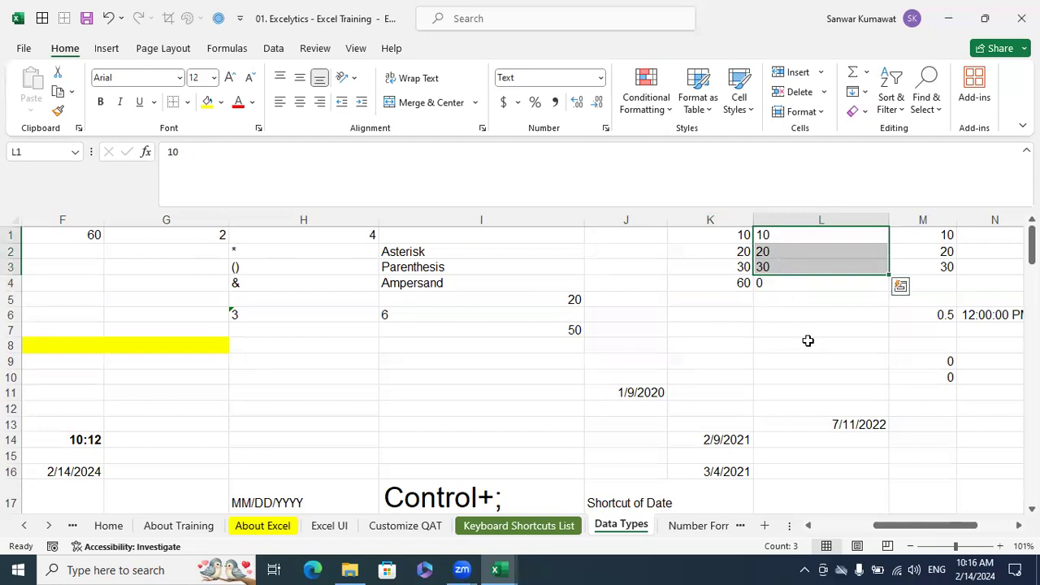
{"action": "left_click", "coordinate": [808, 341]}
{"action": "left_click", "coordinate": [779, 236]}
{"action": "left_click", "coordinate": [777, 253]}
{"action": "left_click", "coordinate": [779, 267]}
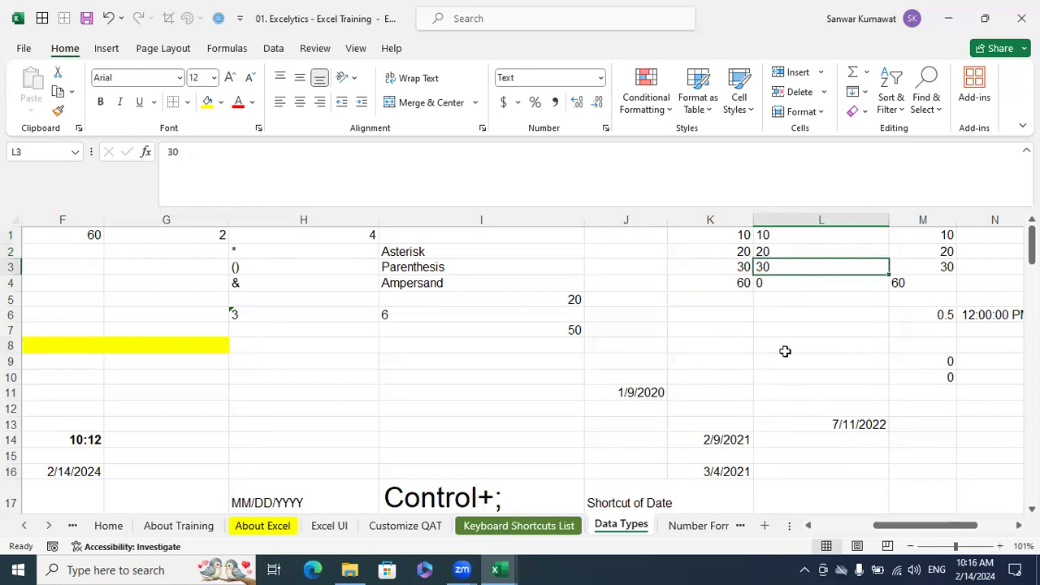
{"action": "left_click_drag", "start_coordinate": [727, 235], "coordinate": [727, 267]}
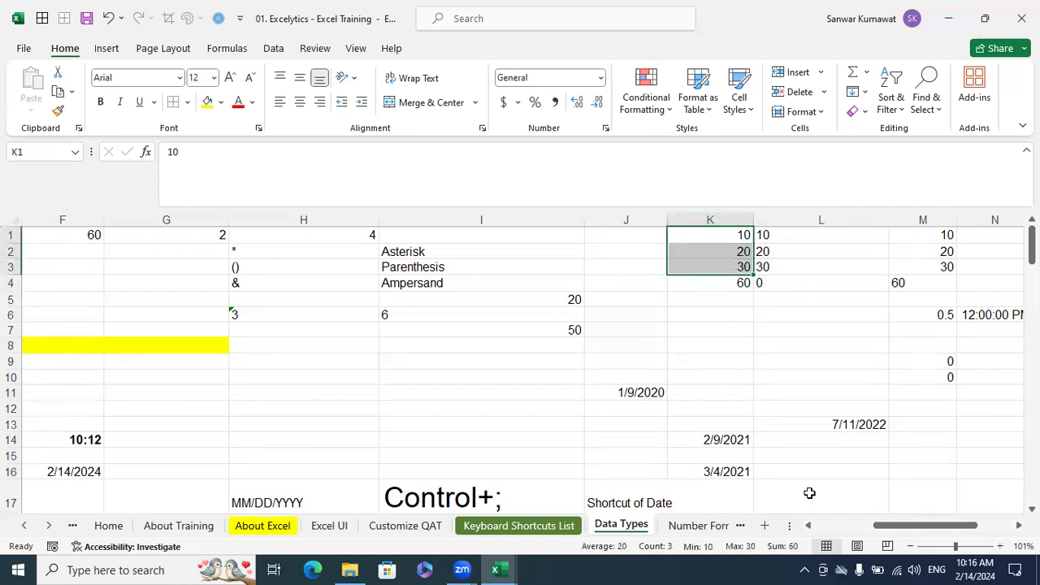
{"action": "left_click", "coordinate": [875, 396]}
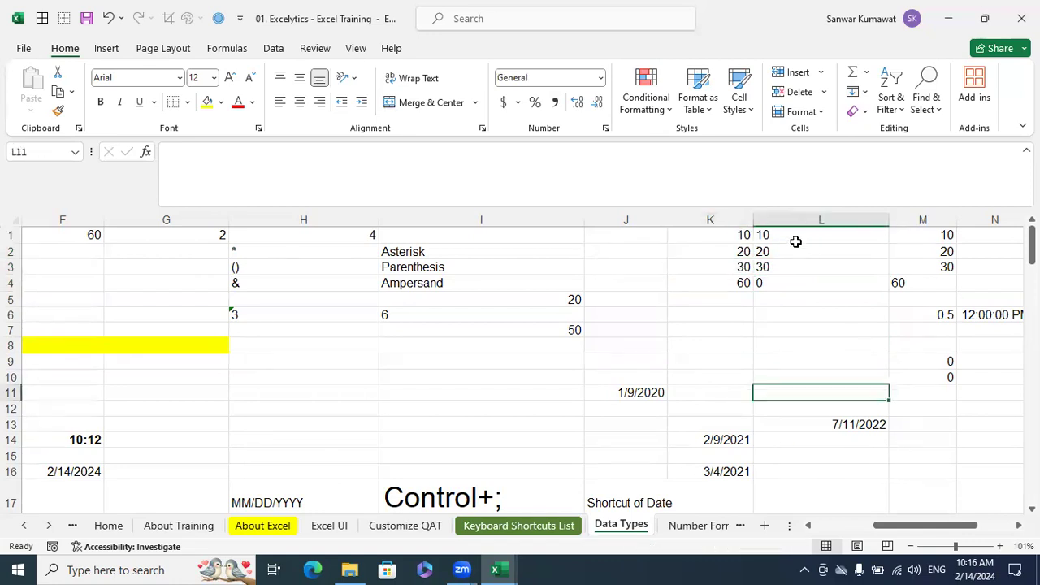
Right-align the text values in cells L1 to L3
{"action": "left_click_drag", "start_coordinate": [791, 234], "coordinate": [789, 263]}
{"action": "key", "text": "ctrl+c"}
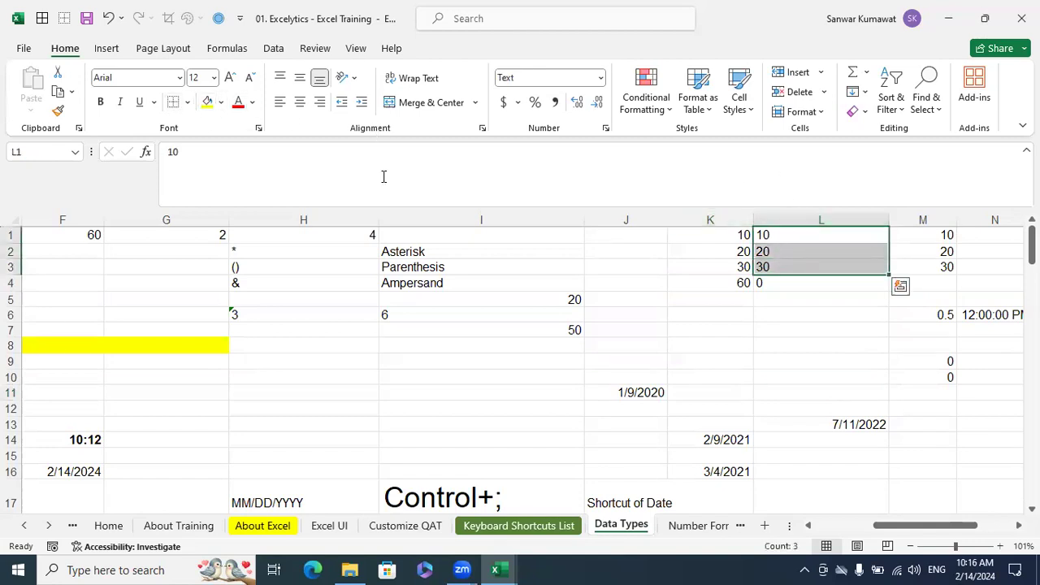
{"action": "left_click", "coordinate": [321, 113]}
{"action": "left_click", "coordinate": [943, 342]}
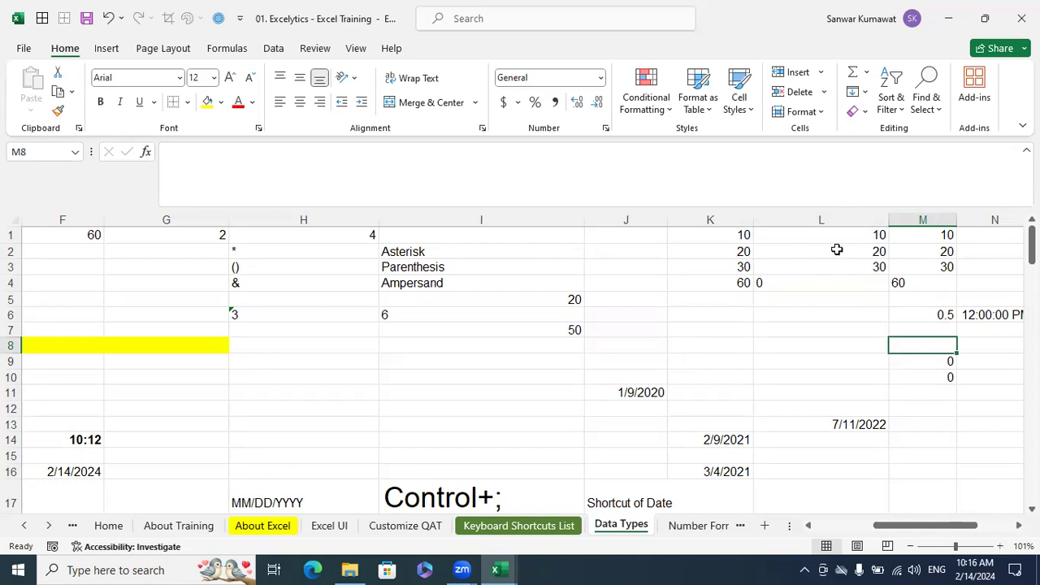
Reset the alignment of L1:L3, right-align the cells again, and check the number format of L1
{"action": "left_click", "coordinate": [799, 239]}
{"action": "key", "text": "ctrl+v"}
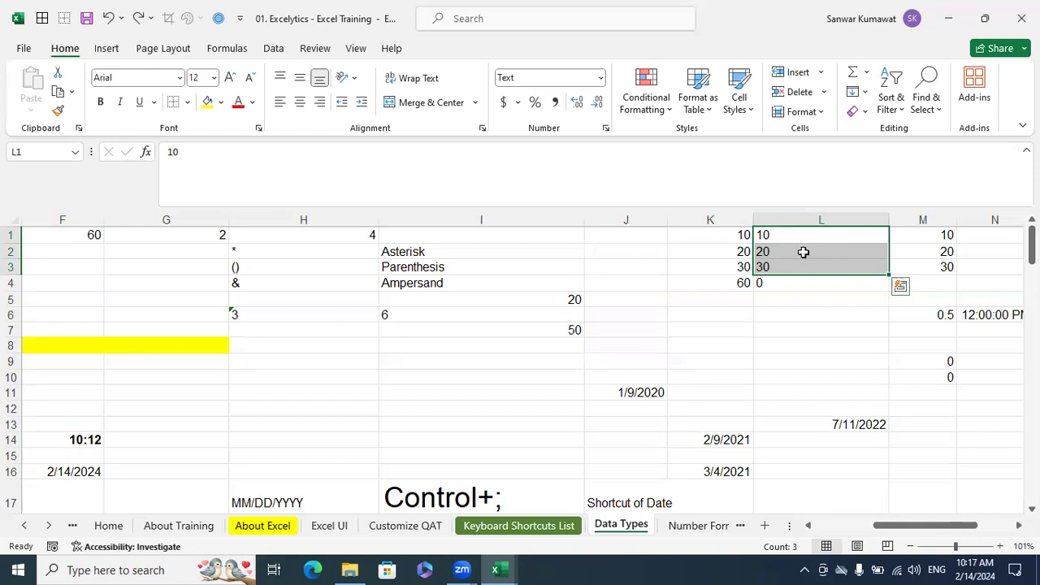
{"action": "left_click", "coordinate": [319, 102]}
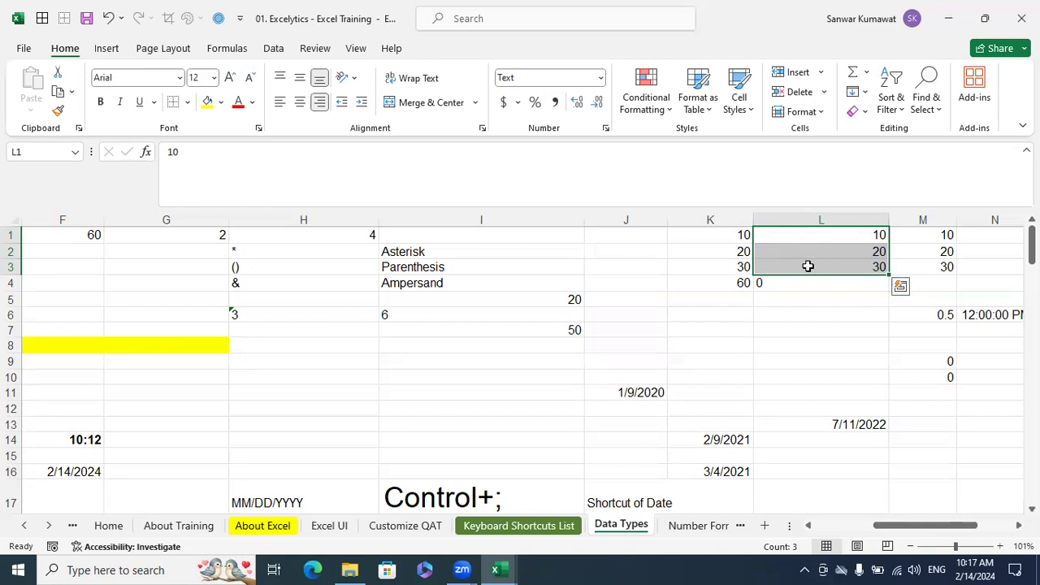
{"action": "left_click", "coordinate": [838, 237]}
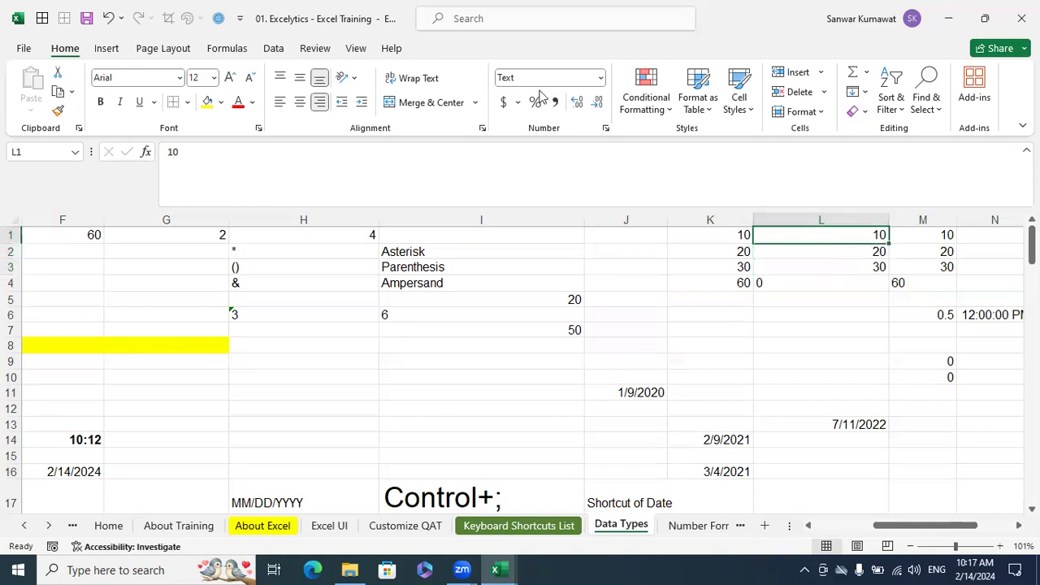
{"action": "left_click", "coordinate": [946, 390]}
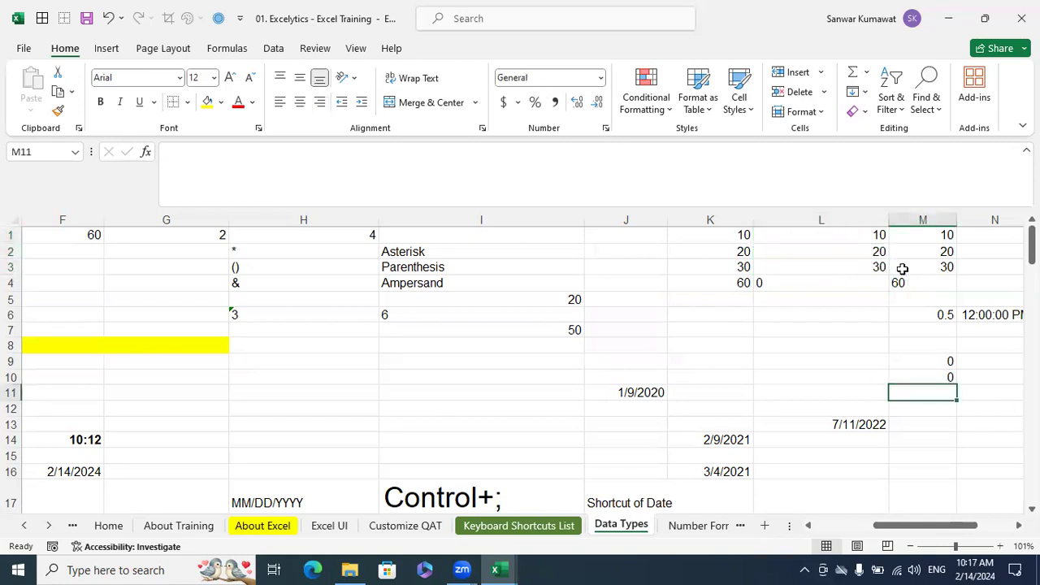
Set the number format of L1:L3 to General and check the format of each cell and the SUM formula in L4
{"action": "left_click_drag", "start_coordinate": [878, 236], "coordinate": [879, 269]}
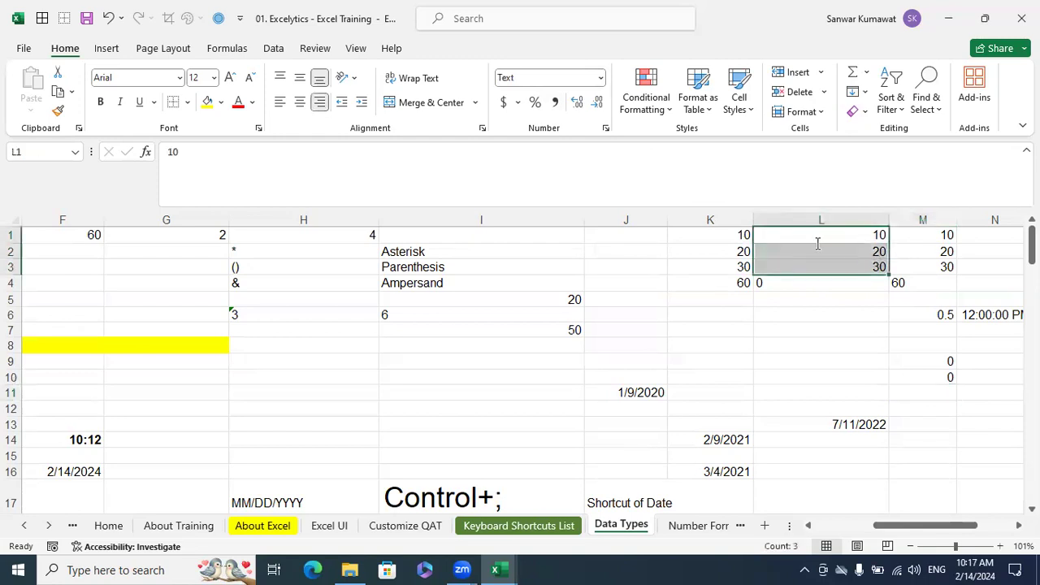
{"action": "left_click", "coordinate": [600, 77]}
{"action": "left_click", "coordinate": [581, 111]}
{"action": "left_click", "coordinate": [866, 362]}
{"action": "left_click", "coordinate": [876, 237]}
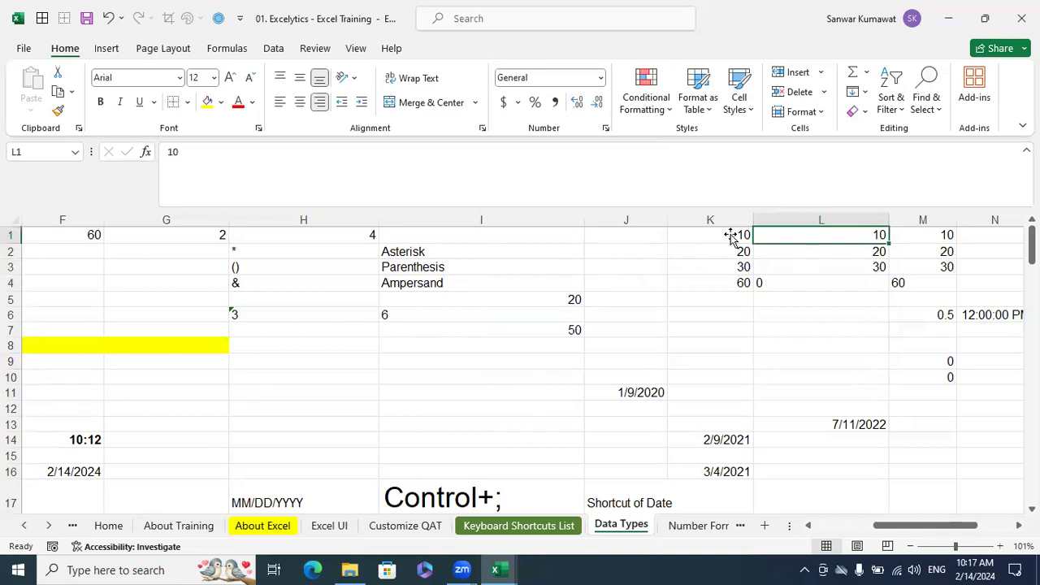
{"action": "left_click", "coordinate": [866, 253]}
{"action": "left_click", "coordinate": [860, 267]}
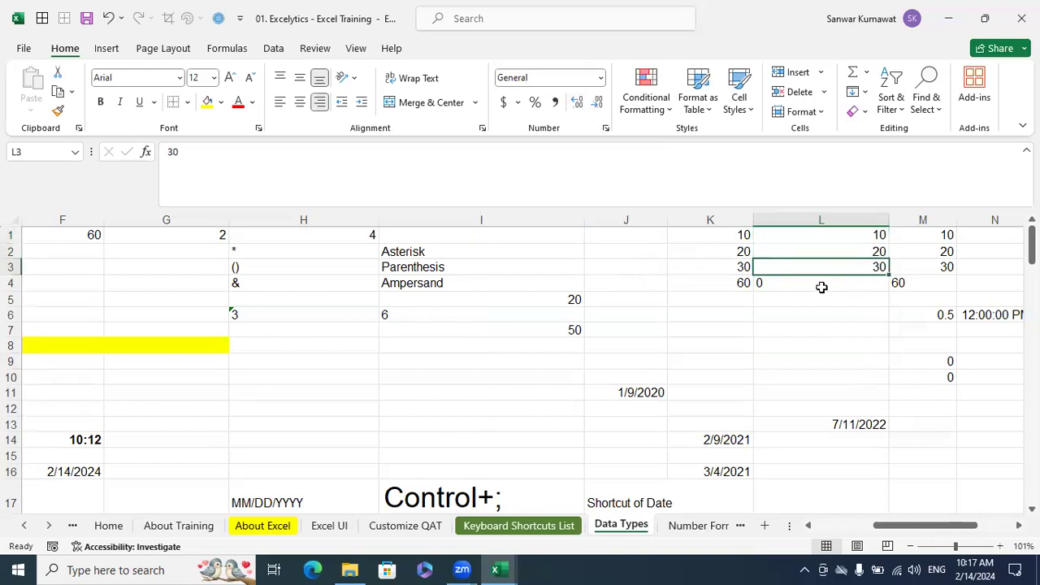
{"action": "left_click", "coordinate": [824, 286]}
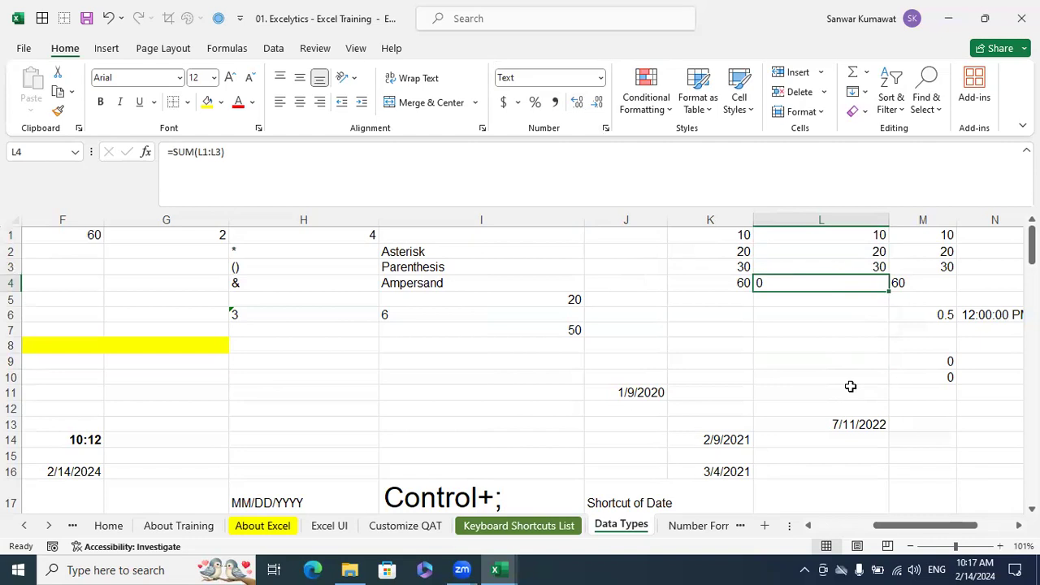
{"action": "left_click", "coordinate": [792, 334]}
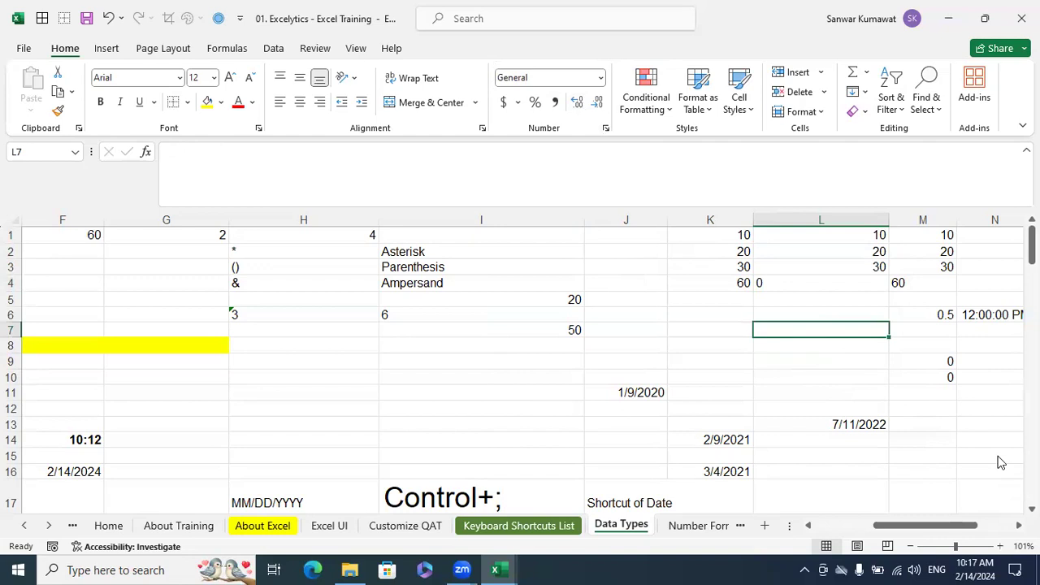
{"action": "type", "text": "=now"}
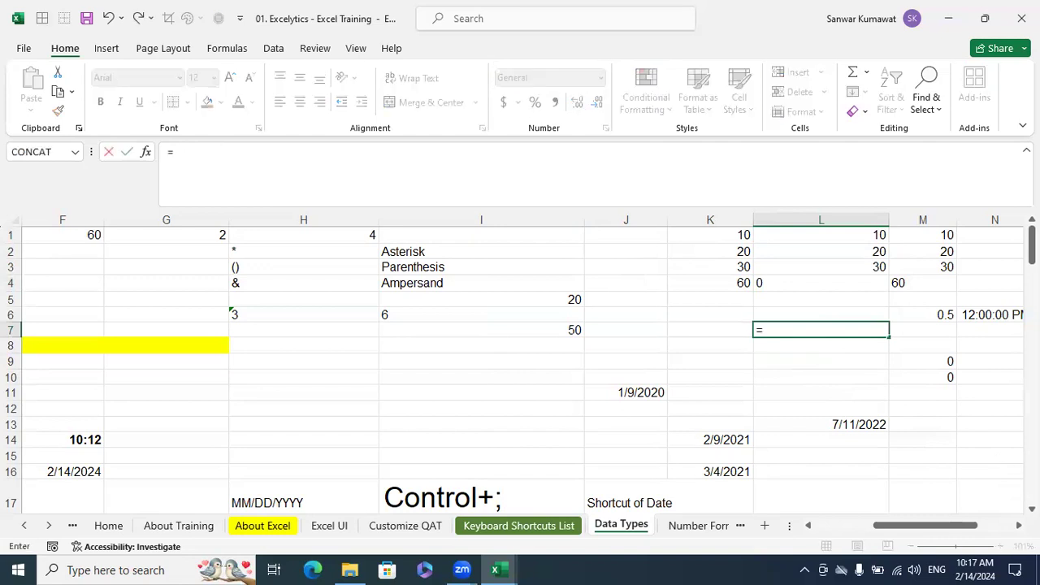
{"action": "key", "text": "BackSpace"}
{"action": "key", "text": "BackSpace"}
{"action": "key", "text": "Escape"}
{"action": "key", "text": "Escape"}
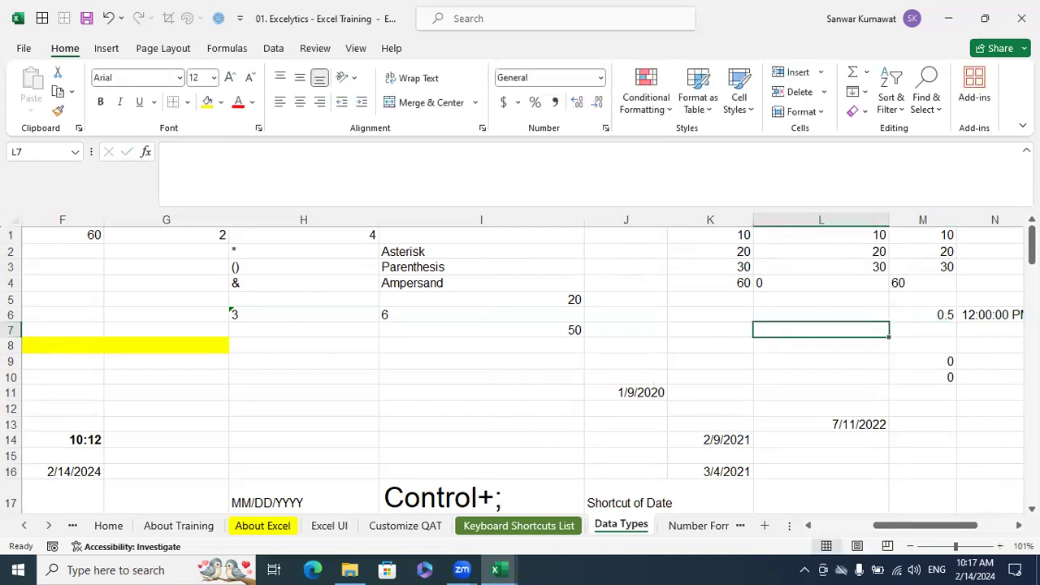
Enter the time 10:17 in cell L7 and the formula =NOW() in cell L8
{"action": "type", "text": "10:17"}
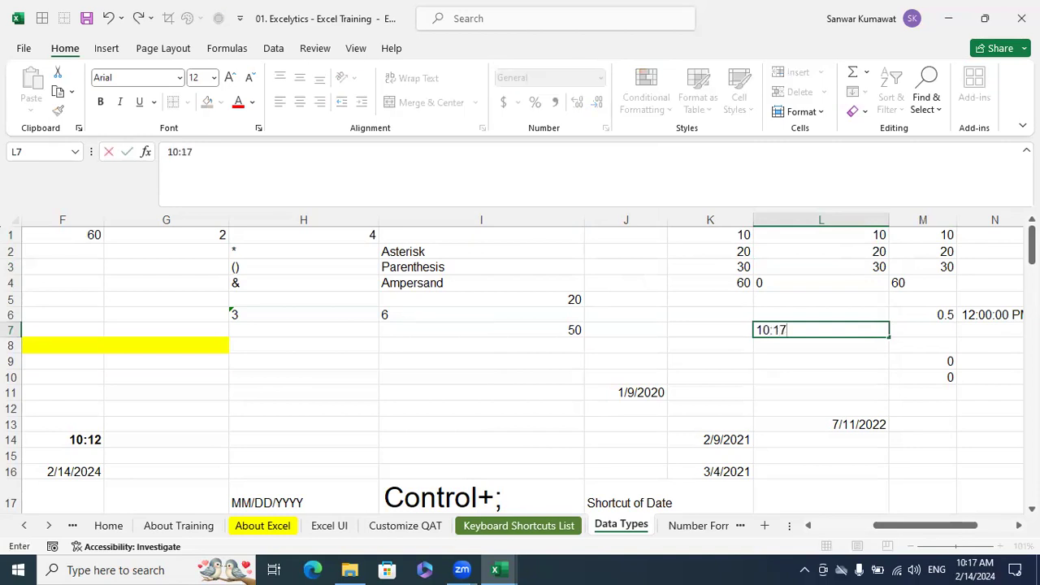
{"action": "key", "text": "Return"}
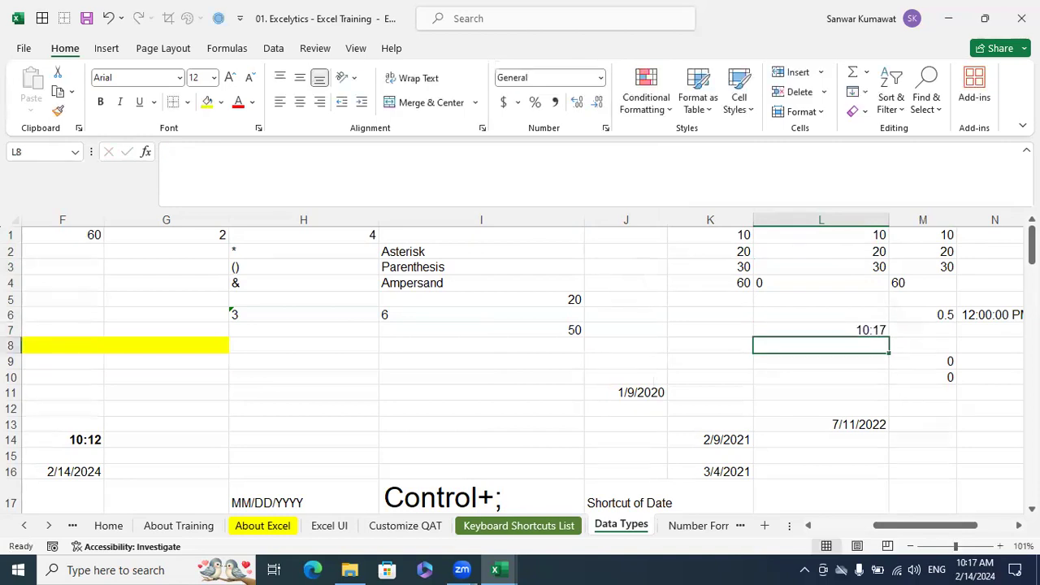
{"action": "type", "text": "="}
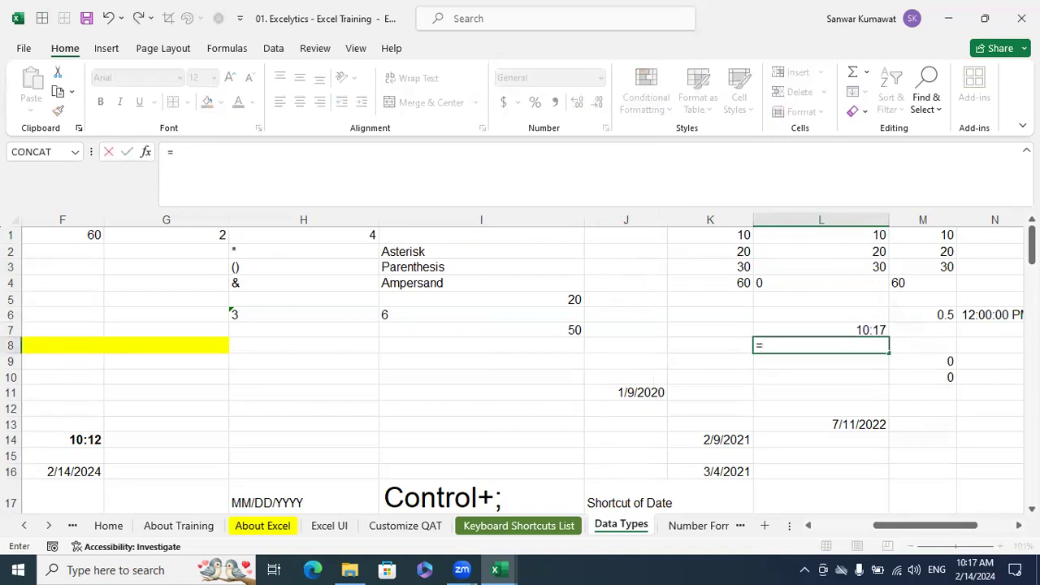
{"action": "type", "text": "now"}
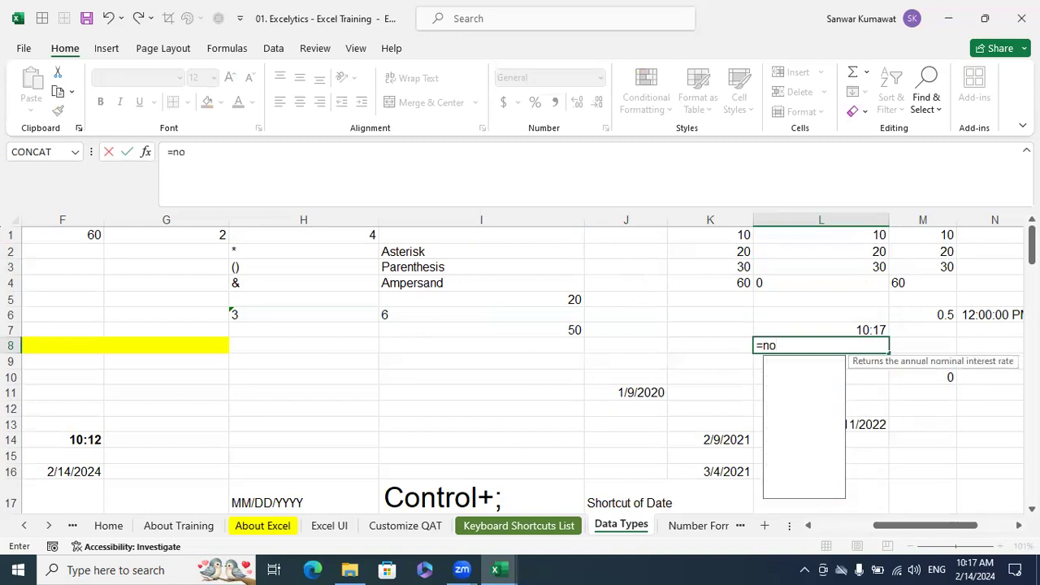
{"action": "key", "text": "Tab"}
{"action": "type", "text": ")"}
{"action": "key", "text": "Return"}
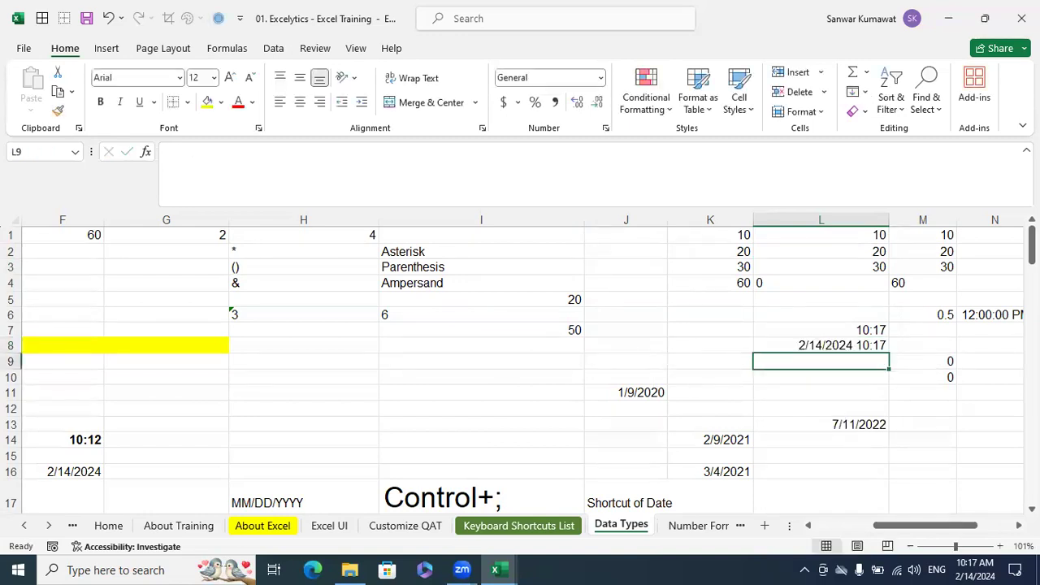
Format the NOW result in cell L8 as Time
{"action": "left_click", "coordinate": [792, 346]}
{"action": "left_click", "coordinate": [599, 82]}
{"action": "scroll", "coordinate": [627, 283], "scroll_direction": "down", "scroll_amount": 1}
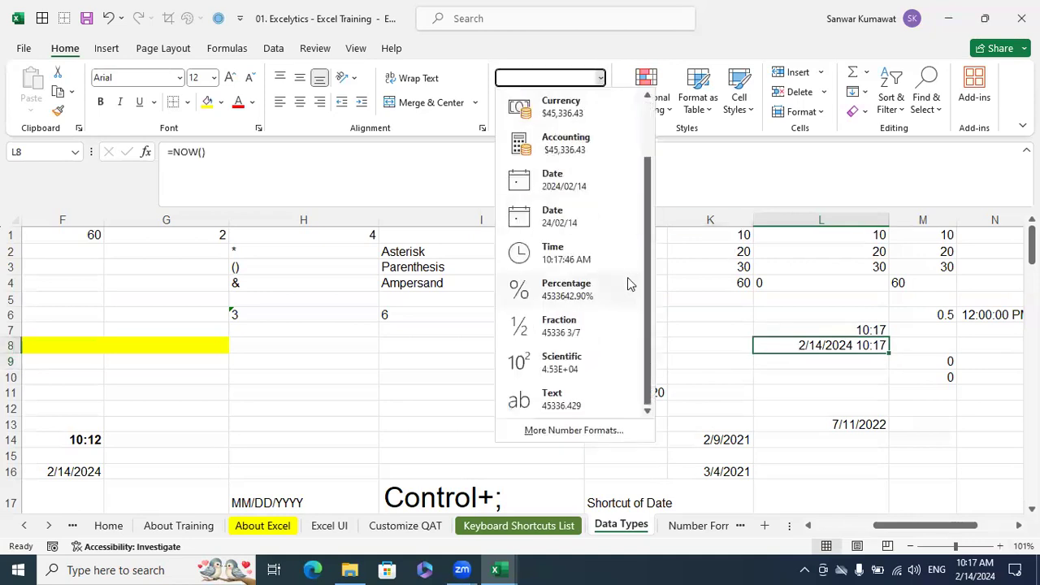
{"action": "left_click", "coordinate": [570, 249]}
{"action": "left_click", "coordinate": [918, 424]}
{"action": "left_click", "coordinate": [853, 346]}
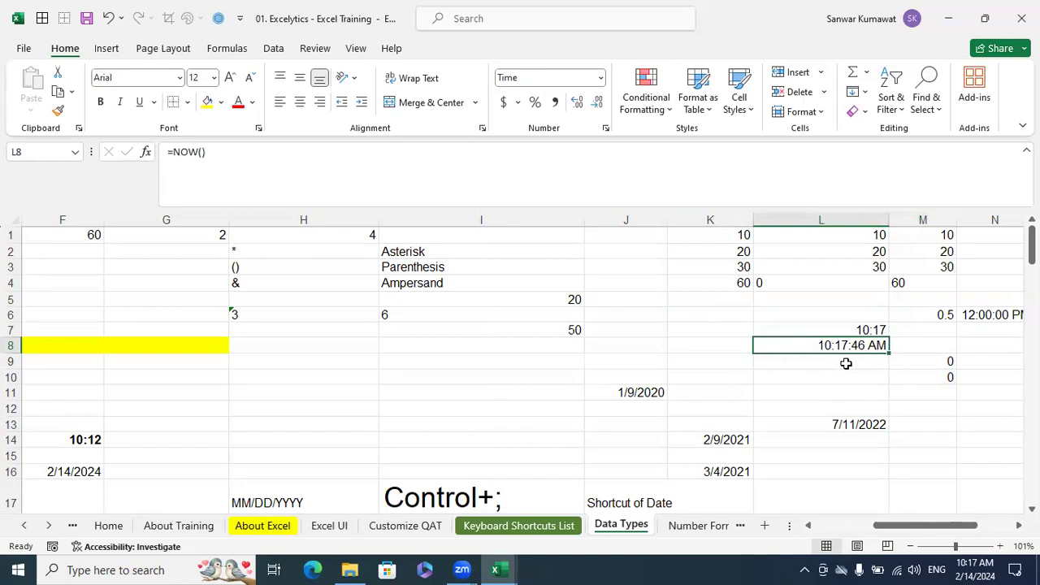
{"action": "left_click", "coordinate": [874, 391]}
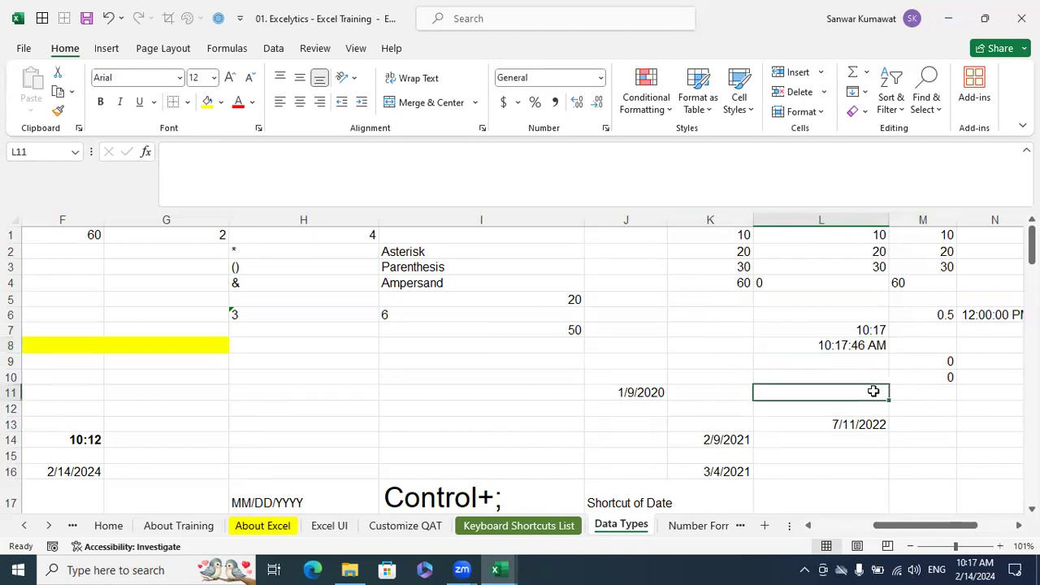
Compare the time in L8 with the system clock and re-enter its NOW formula to refresh it
{"action": "left_click", "coordinate": [550, 393]}
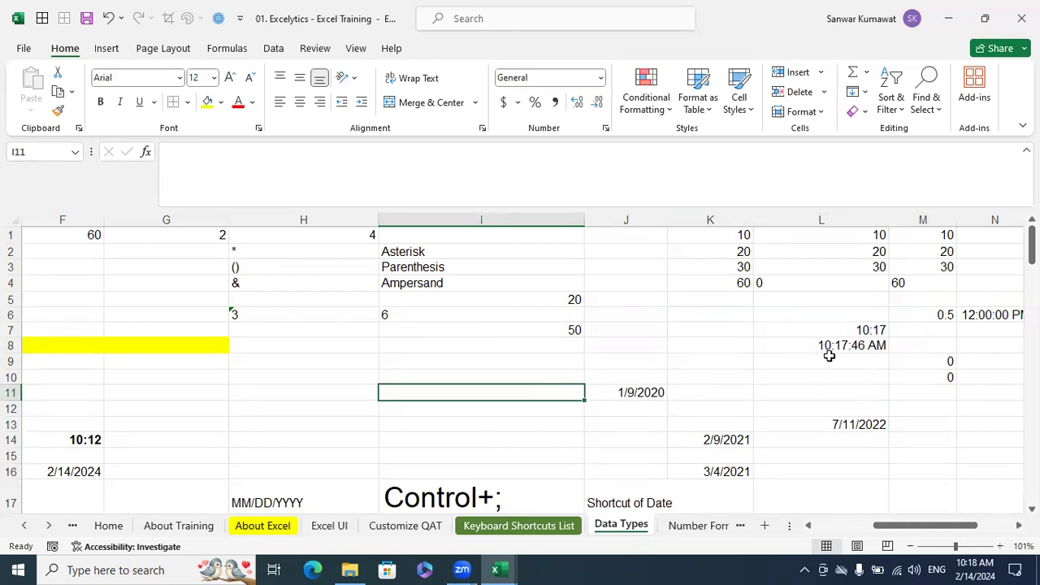
{"action": "mouse_move", "coordinate": [980, 566]}
{"action": "left_click", "coordinate": [846, 345]}
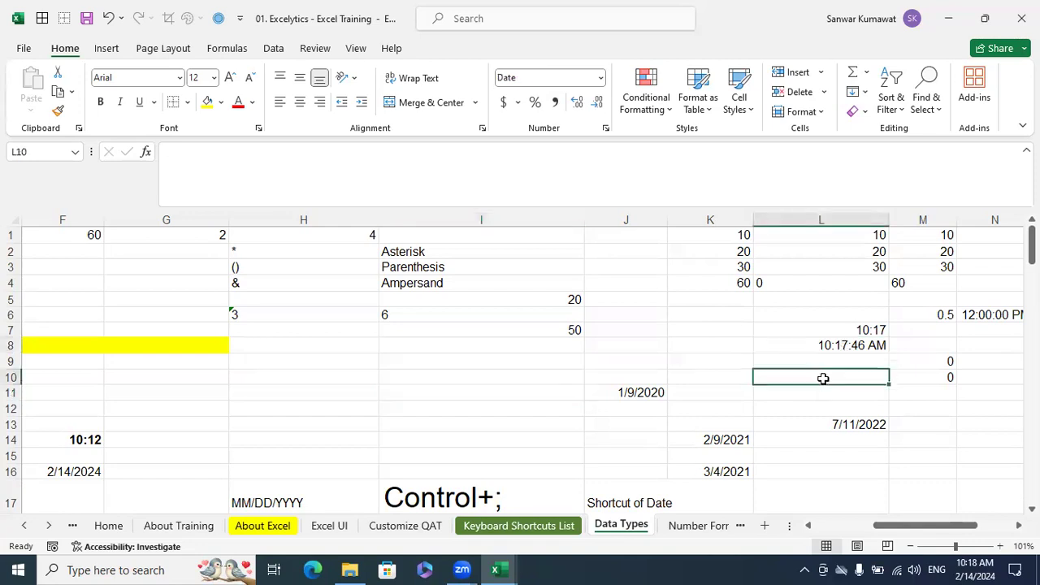
{"action": "left_click", "coordinate": [713, 346]}
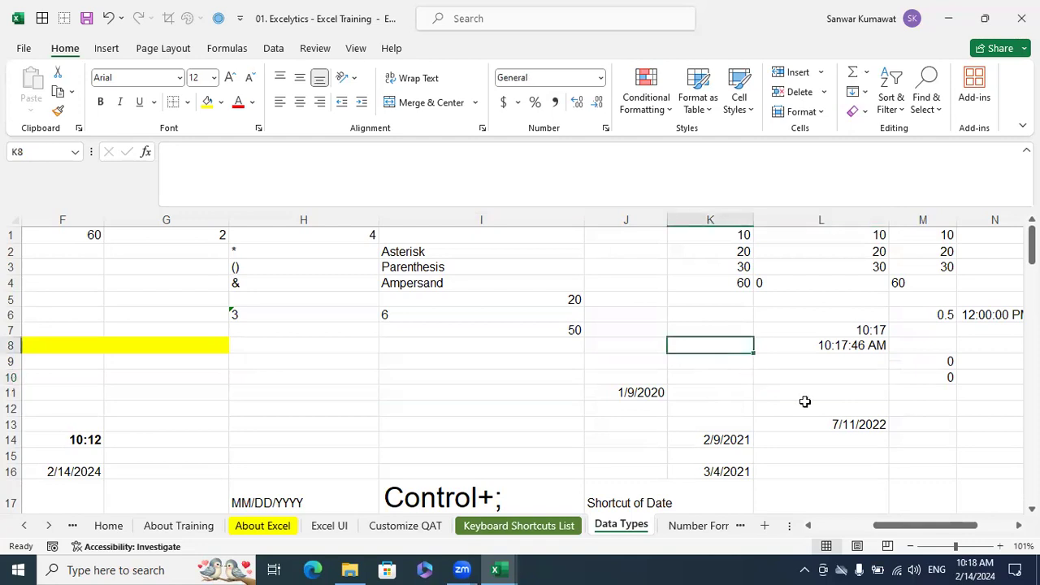
{"action": "double_click", "coordinate": [837, 345]}
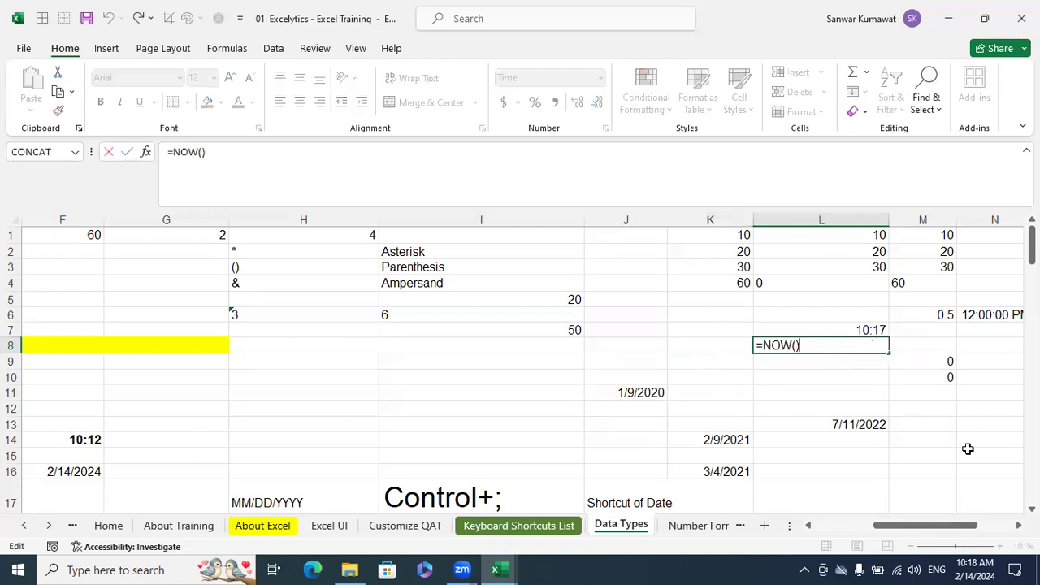
{"action": "key", "text": "Return"}
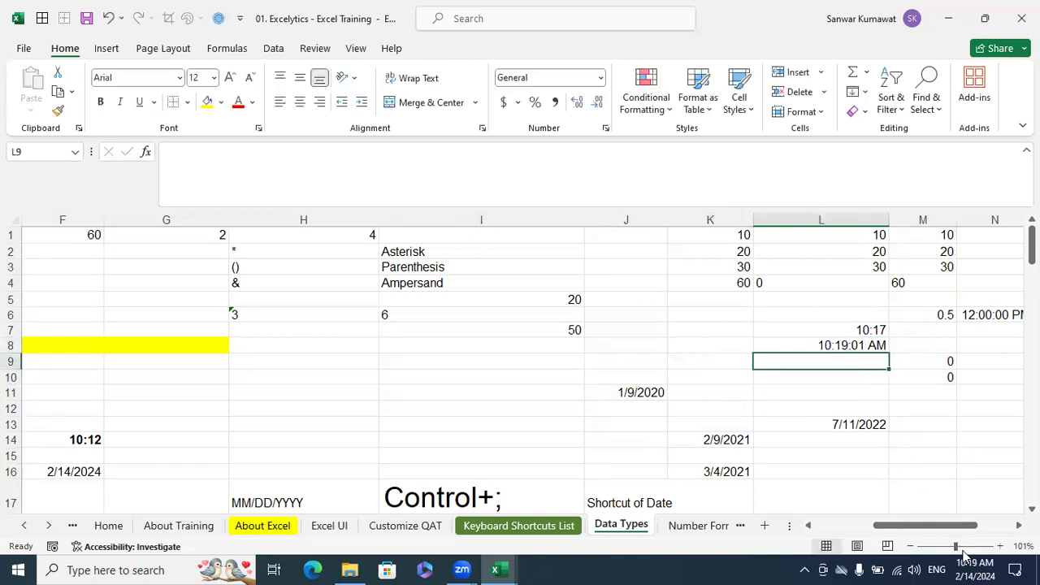
Re-enter the existing values in L1, L2 and L3 to convert them to numbers, and check their summary and the sum in L4
{"action": "mouse_move", "coordinate": [975, 566]}
{"action": "left_click", "coordinate": [858, 236]}
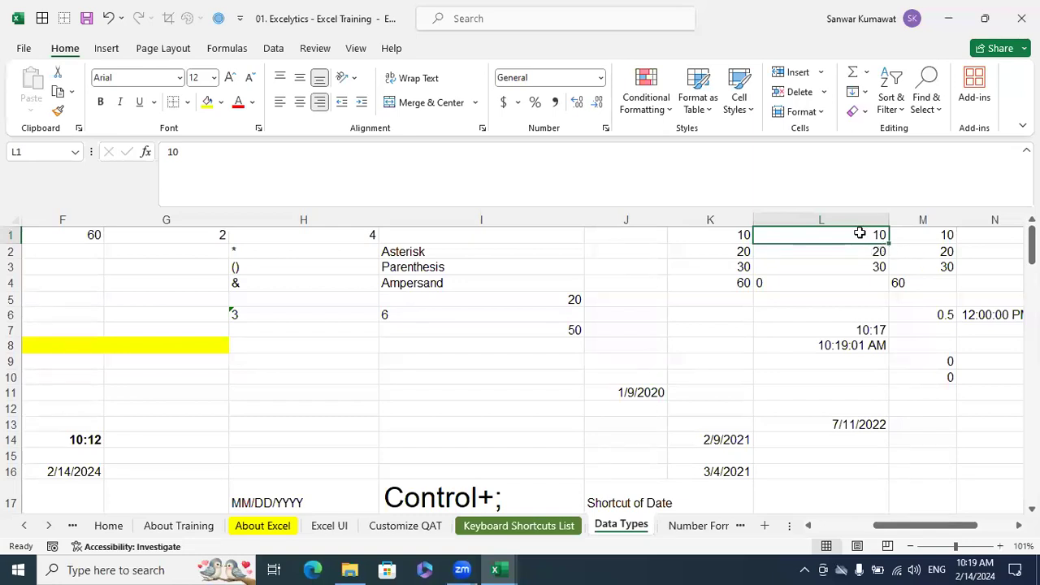
{"action": "double_click", "coordinate": [860, 234]}
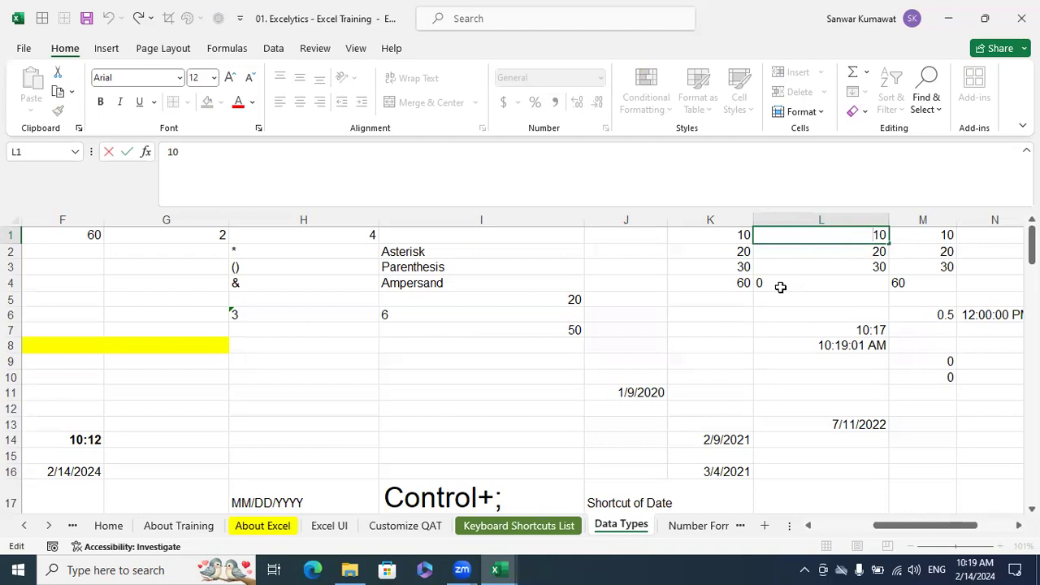
{"action": "key", "text": "Return"}
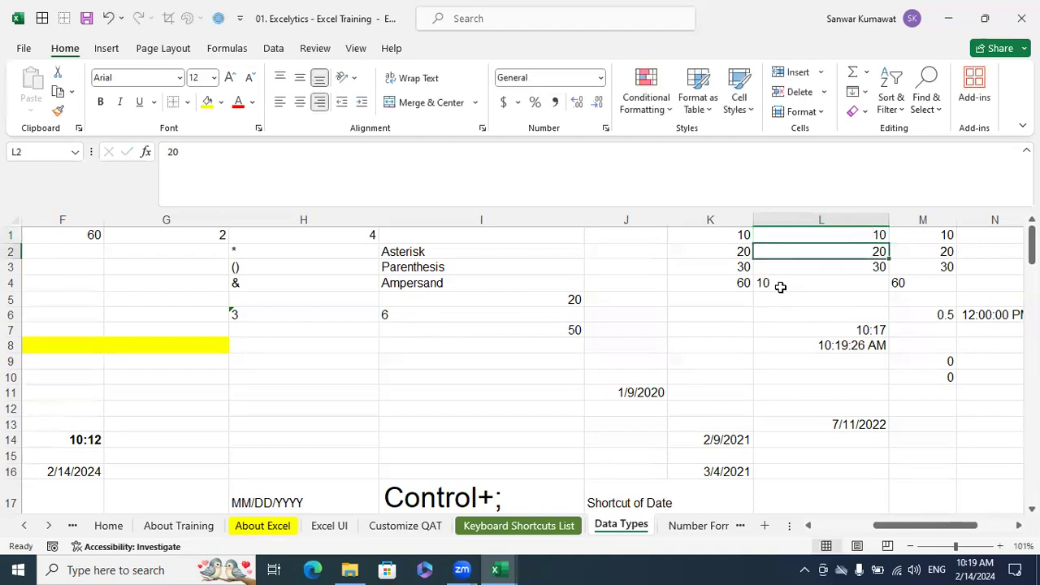
{"action": "double_click", "coordinate": [871, 253]}
{"action": "key", "text": "Return"}
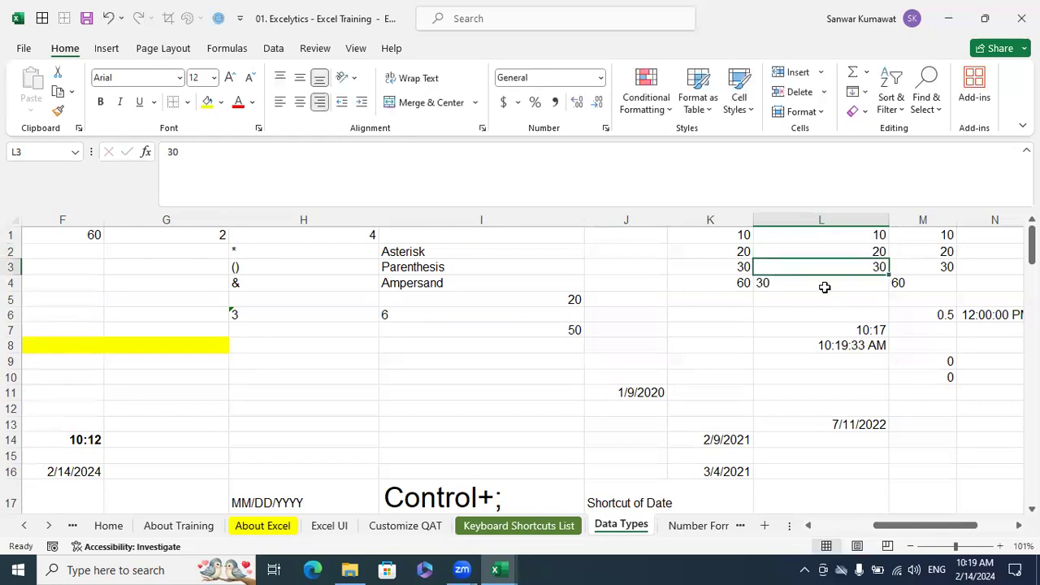
{"action": "double_click", "coordinate": [864, 267]}
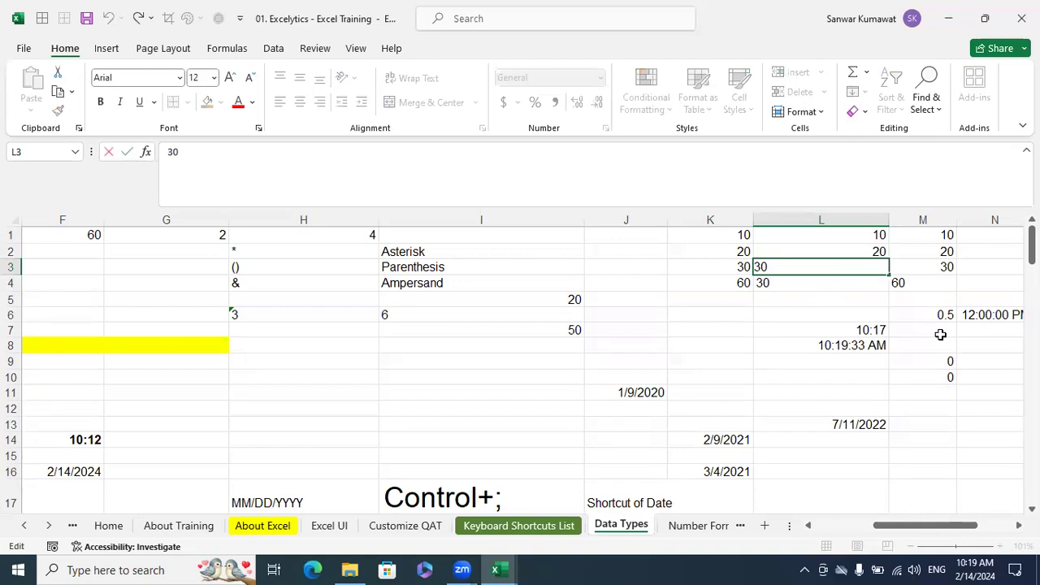
{"action": "key", "text": "Return"}
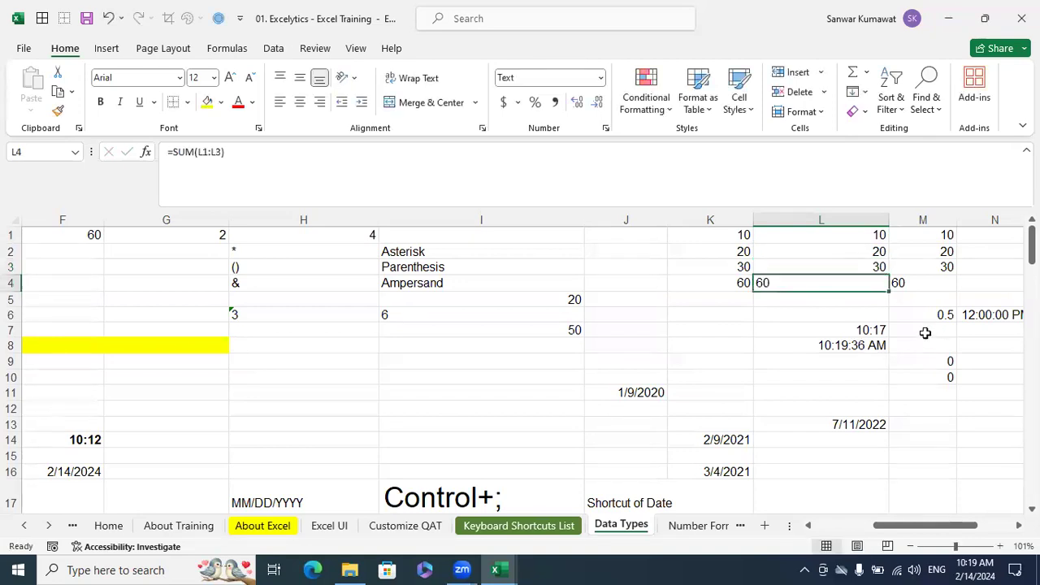
{"action": "left_click_drag", "start_coordinate": [870, 235], "coordinate": [875, 260]}
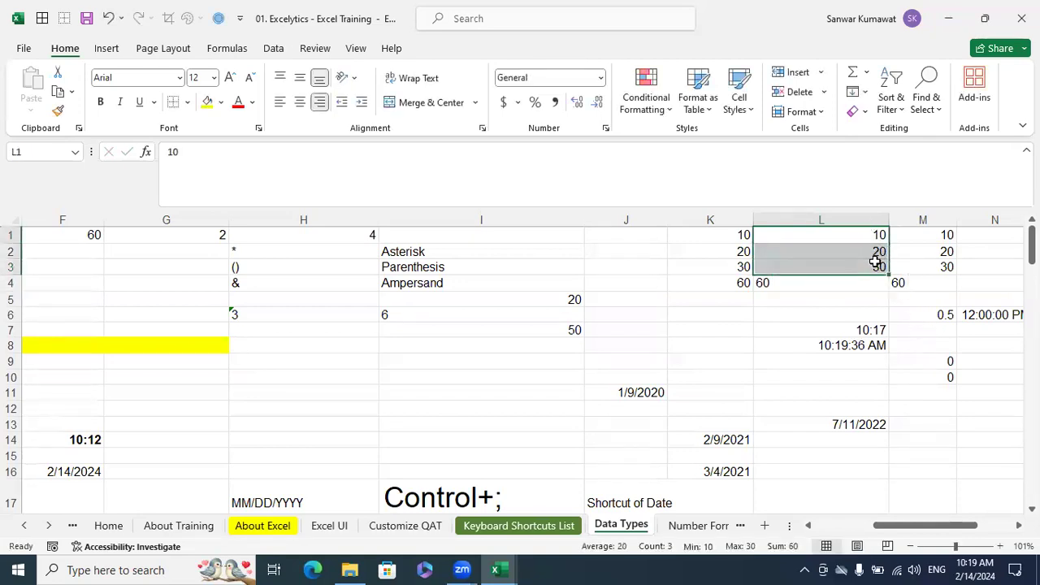
{"action": "left_click", "coordinate": [800, 282]}
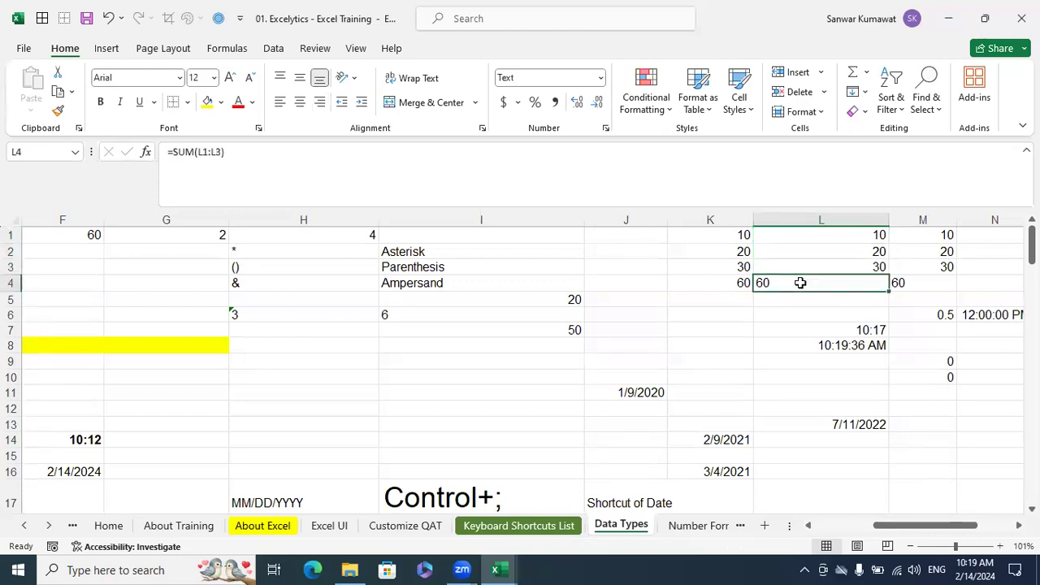
Clear the values in cells A4:A6 and format the range as Text
{"action": "left_click_drag", "start_coordinate": [945, 529], "coordinate": [886, 529]}
{"action": "left_click_drag", "start_coordinate": [138, 285], "coordinate": [136, 309]}
{"action": "key", "text": "Delete"}
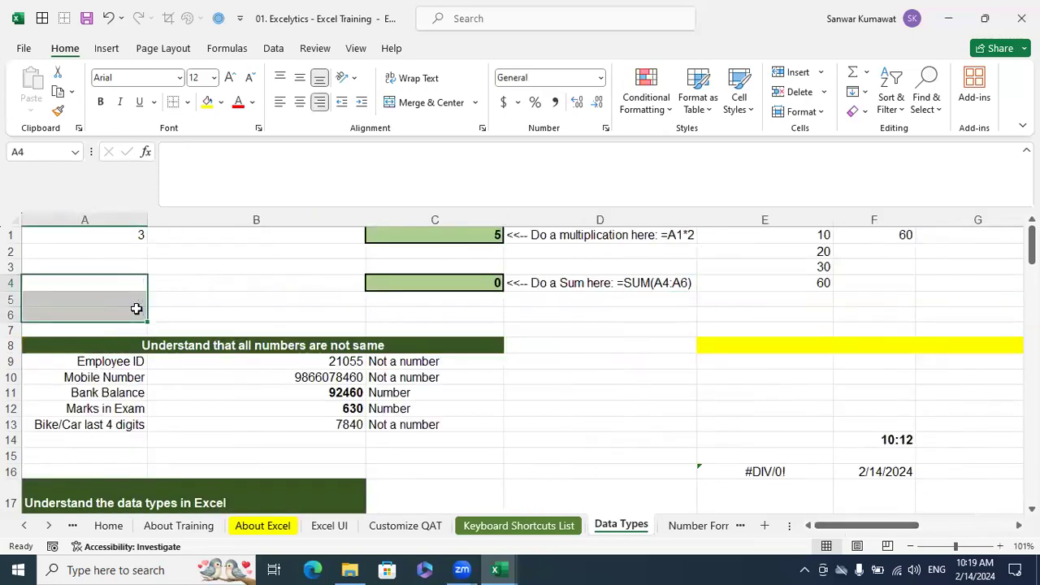
{"action": "left_click", "coordinate": [601, 81]}
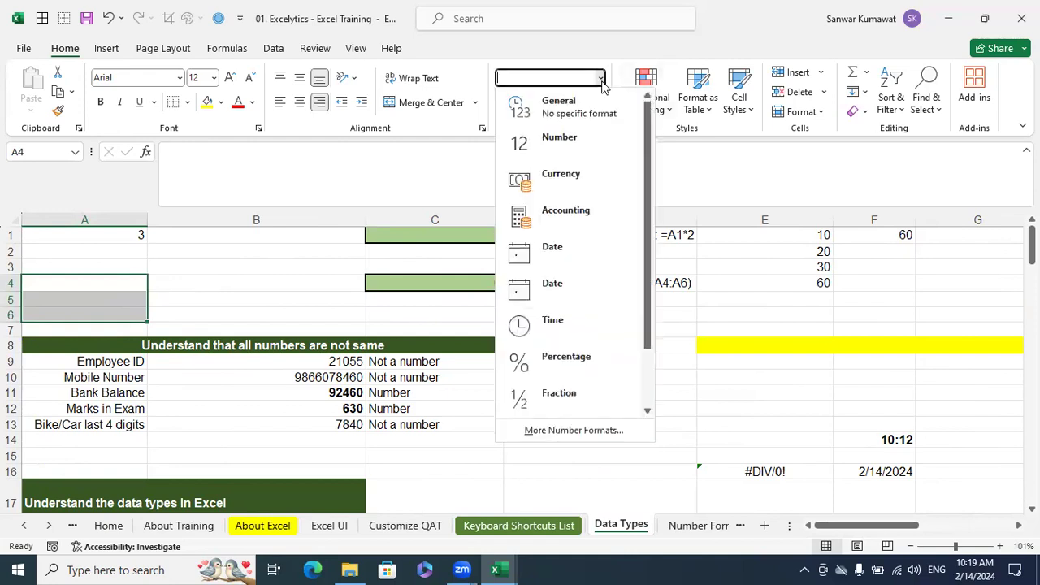
{"action": "scroll", "coordinate": [620, 319], "scroll_direction": "down", "scroll_amount": 1}
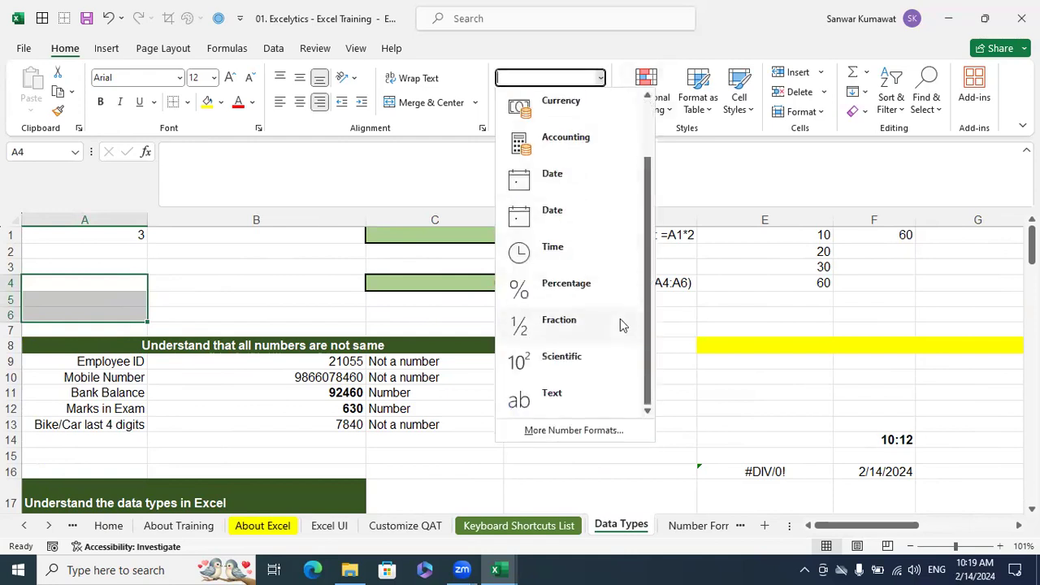
{"action": "left_click", "coordinate": [564, 396]}
Enter the values 10, 20 and 30 in cells A4, A5 and A6
{"action": "left_click", "coordinate": [81, 280]}
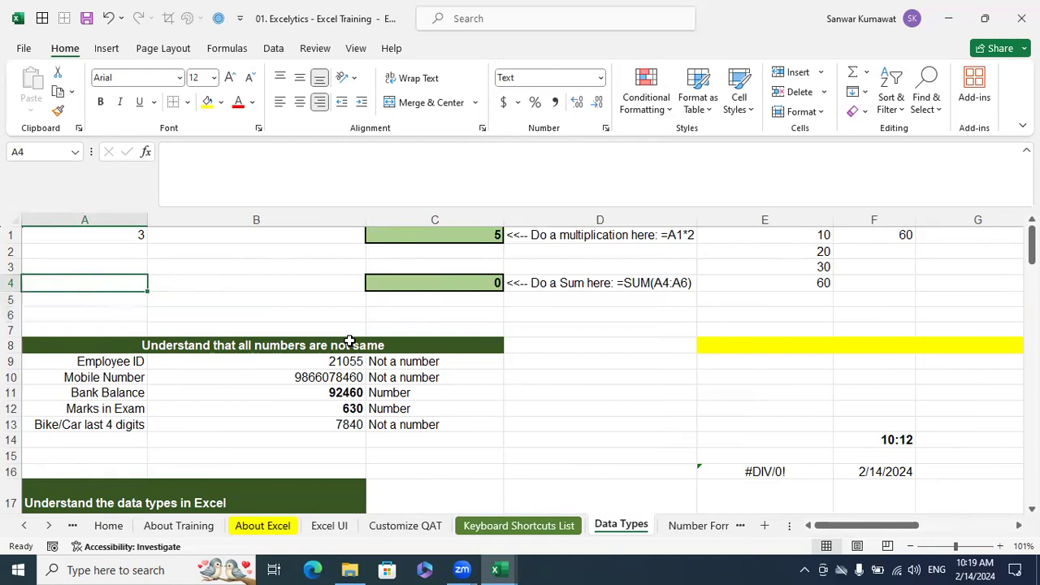
{"action": "type", "text": "10"}
{"action": "key", "text": "Return"}
{"action": "type", "text": "20"}
{"action": "key", "text": "Return"}
{"action": "type", "text": "30"}
{"action": "key", "text": "Return"}
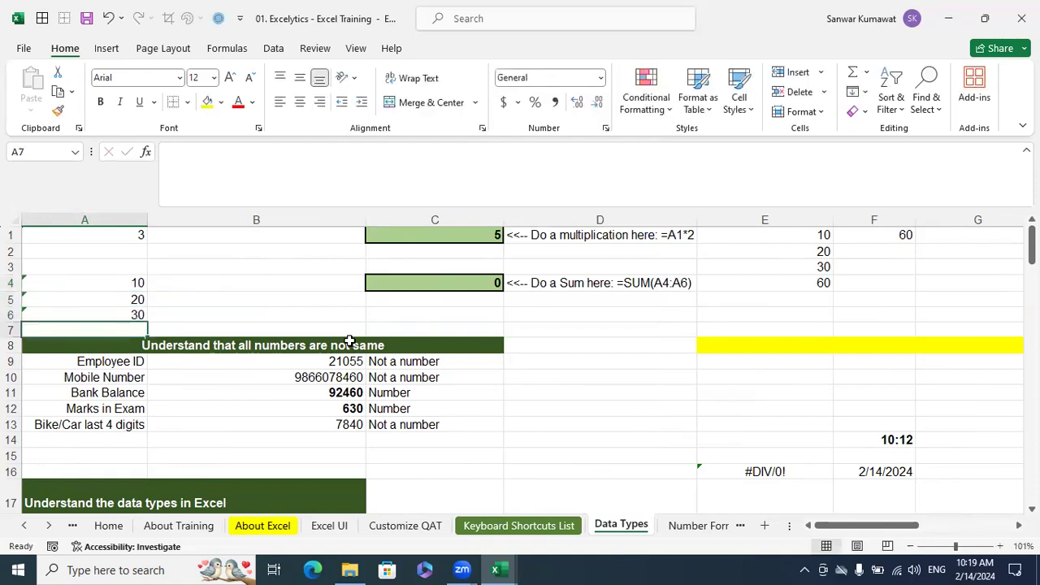
Left-align the values in cells A4:A6
{"action": "left_click", "coordinate": [126, 281]}
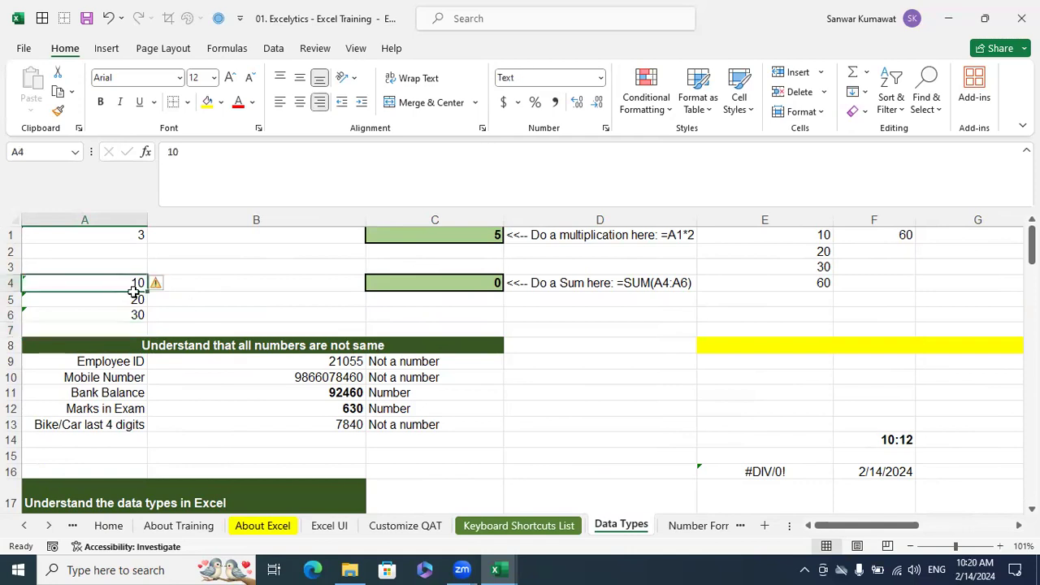
{"action": "left_click_drag", "start_coordinate": [134, 285], "coordinate": [138, 316]}
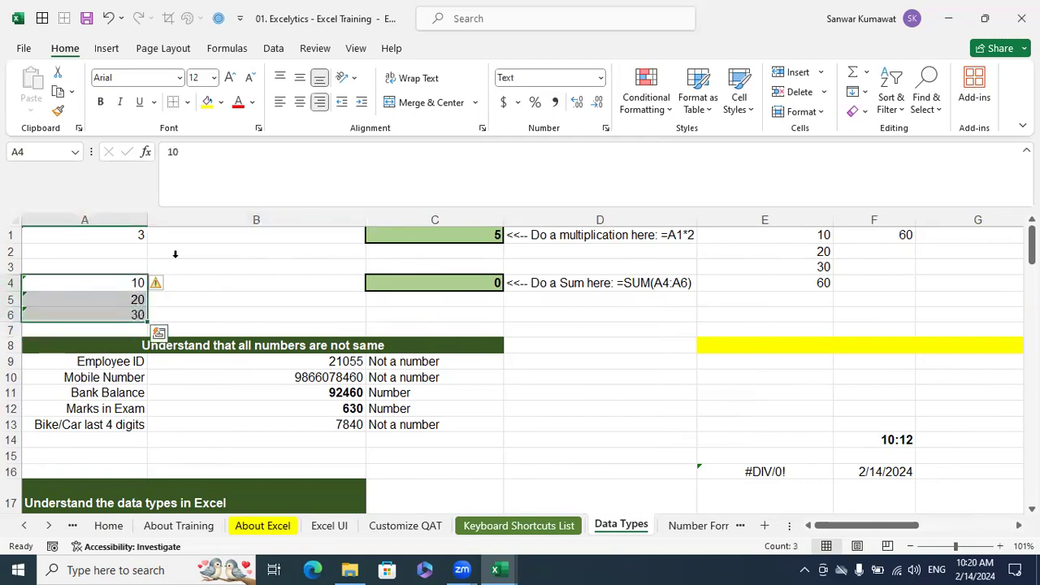
{"action": "left_click", "coordinate": [280, 101]}
{"action": "left_click", "coordinate": [224, 299]}
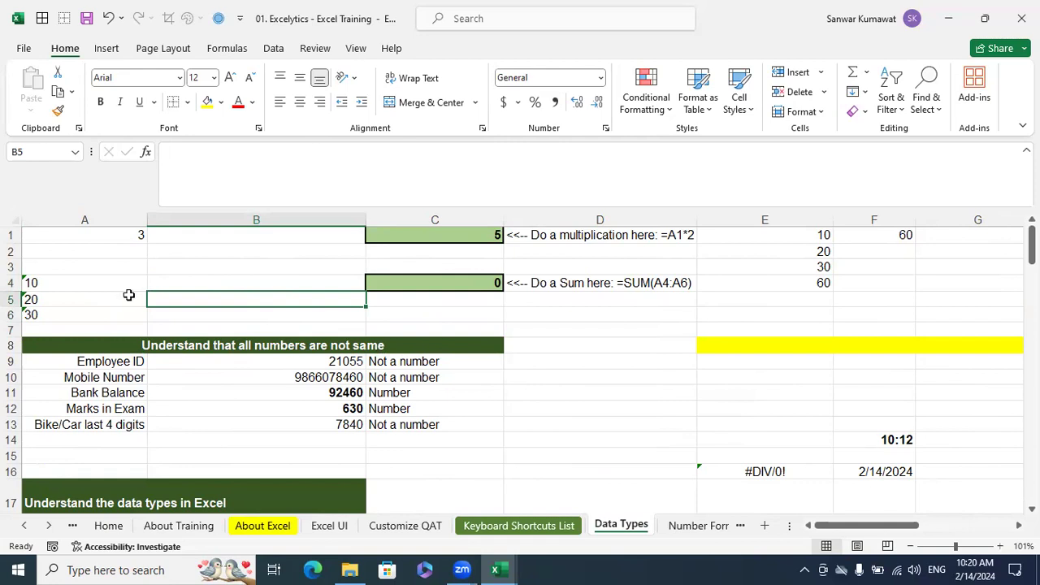
Ignore the number-stored-as-text errors in cells A4:A6 and right-align the values
{"action": "left_click_drag", "start_coordinate": [46, 283], "coordinate": [37, 316]}
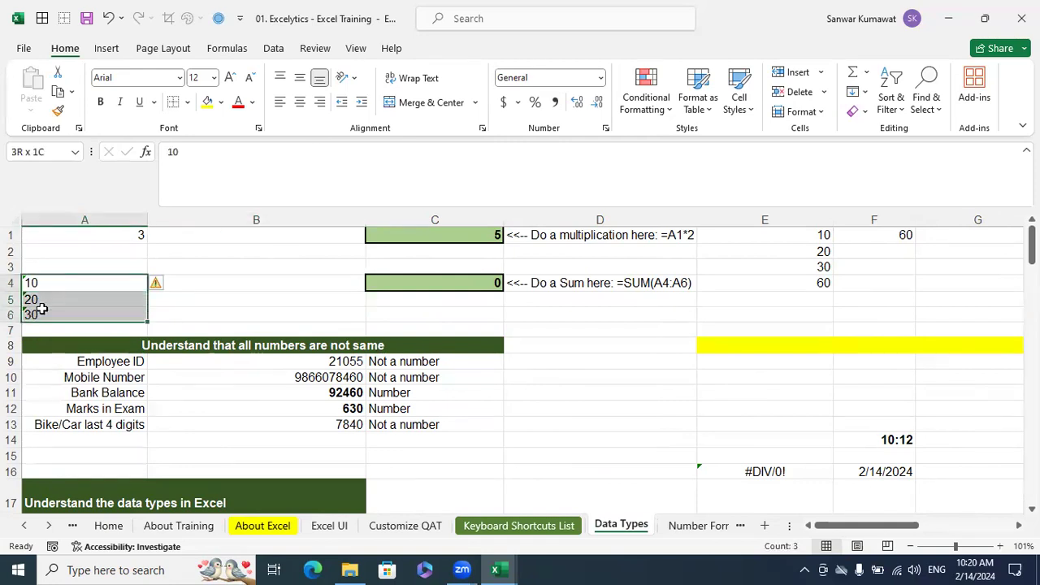
{"action": "left_click", "coordinate": [170, 287]}
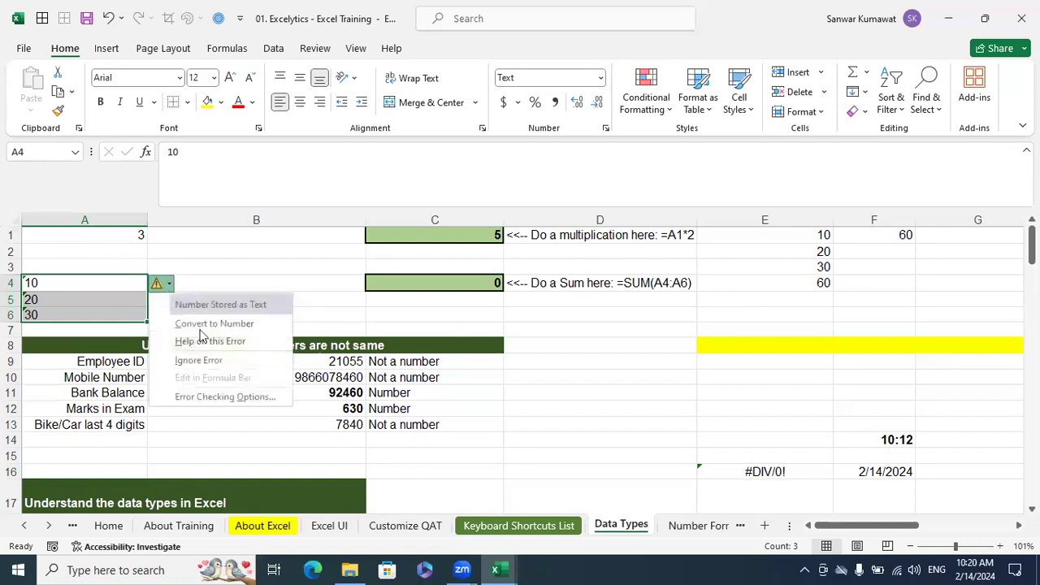
{"action": "left_click", "coordinate": [214, 367]}
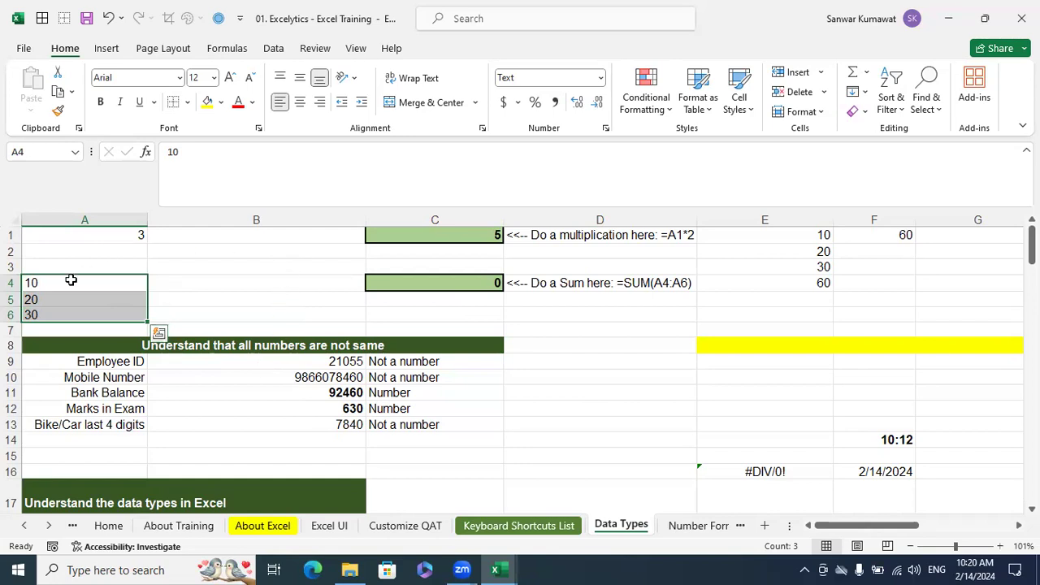
{"action": "left_click", "coordinate": [319, 103]}
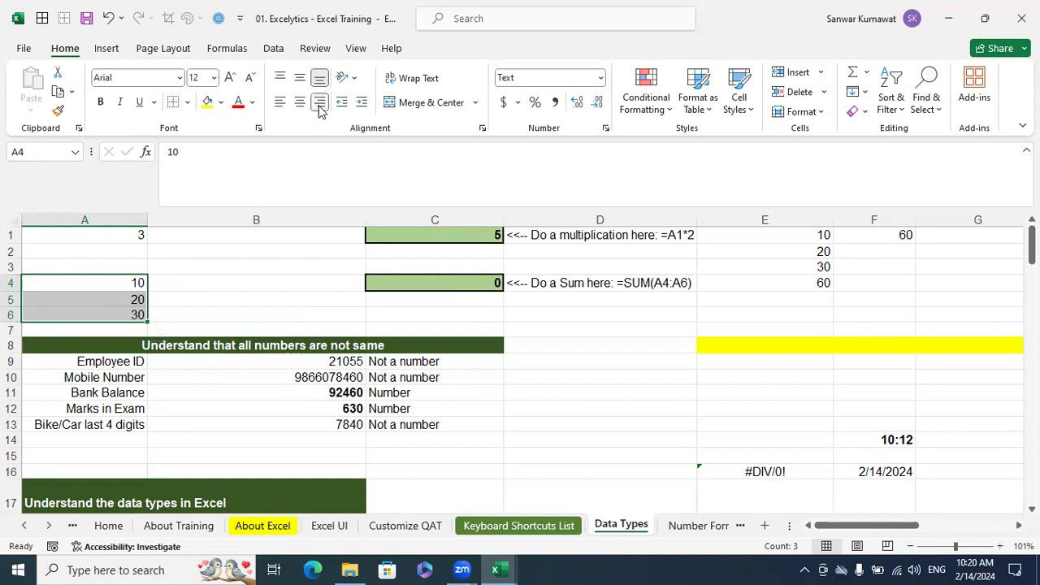
{"action": "left_click", "coordinate": [265, 261]}
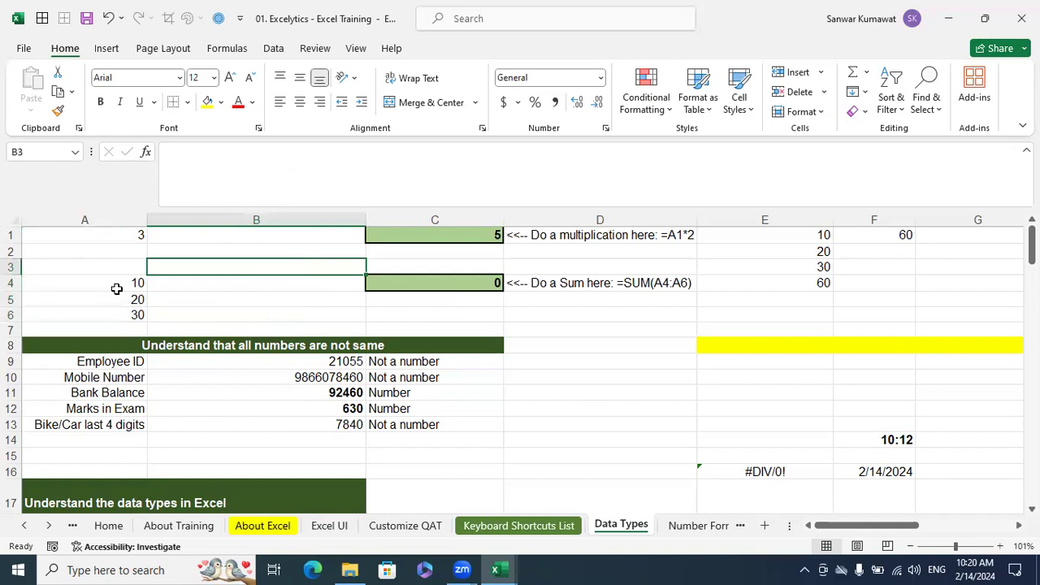
{"action": "left_click", "coordinate": [120, 283]}
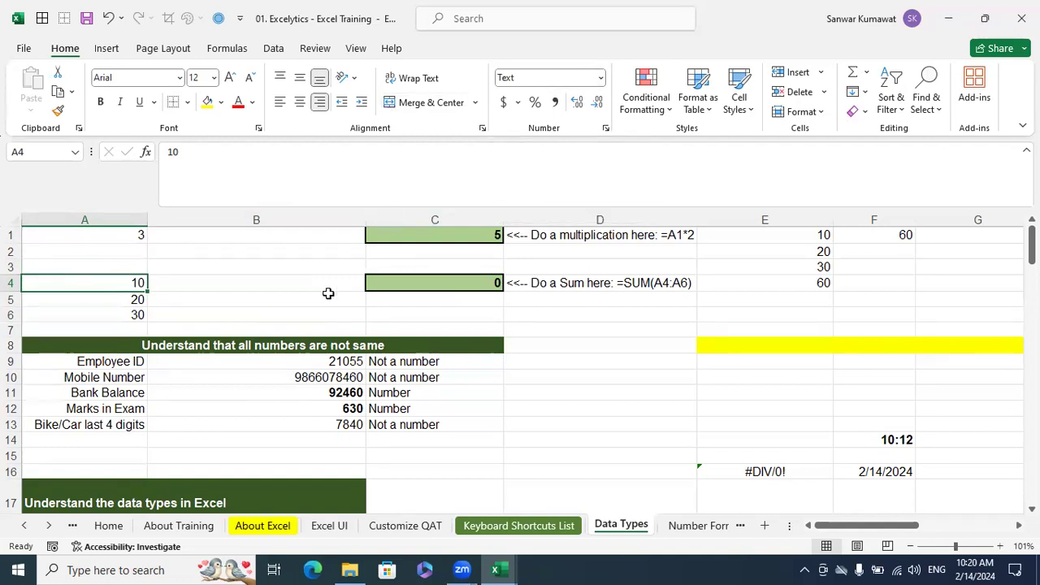
{"action": "left_click", "coordinate": [286, 267]}
Change the number format of cells A4:A6 to General
{"action": "left_click_drag", "start_coordinate": [136, 282], "coordinate": [137, 313]}
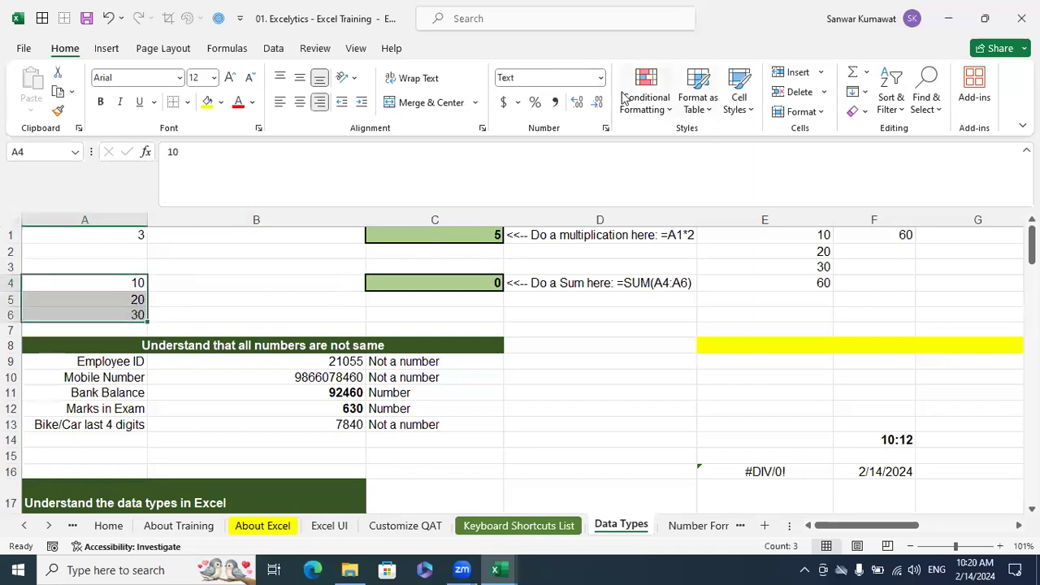
{"action": "left_click", "coordinate": [600, 78]}
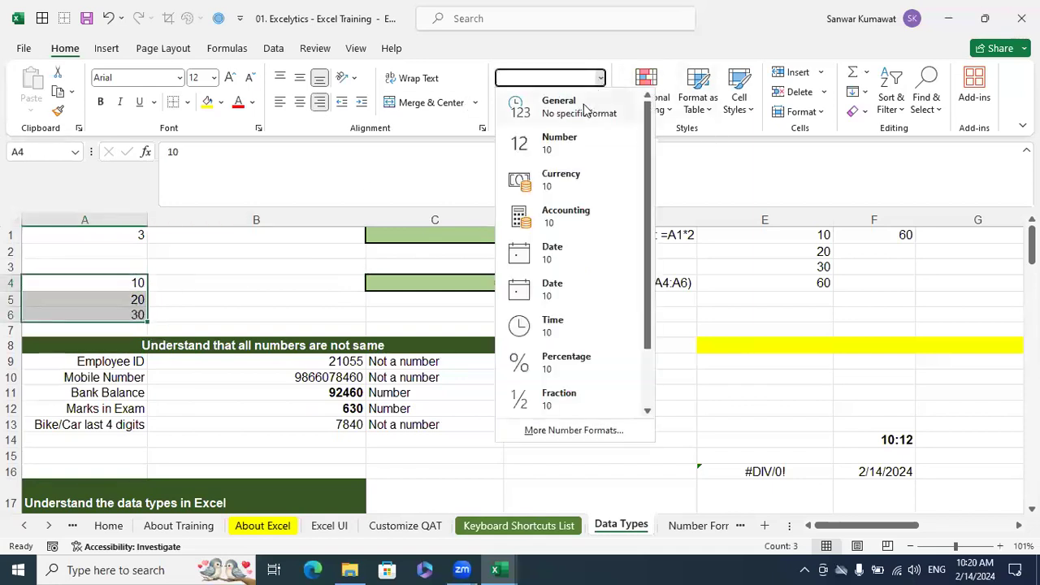
{"action": "left_click", "coordinate": [587, 107]}
{"action": "left_click", "coordinate": [632, 347]}
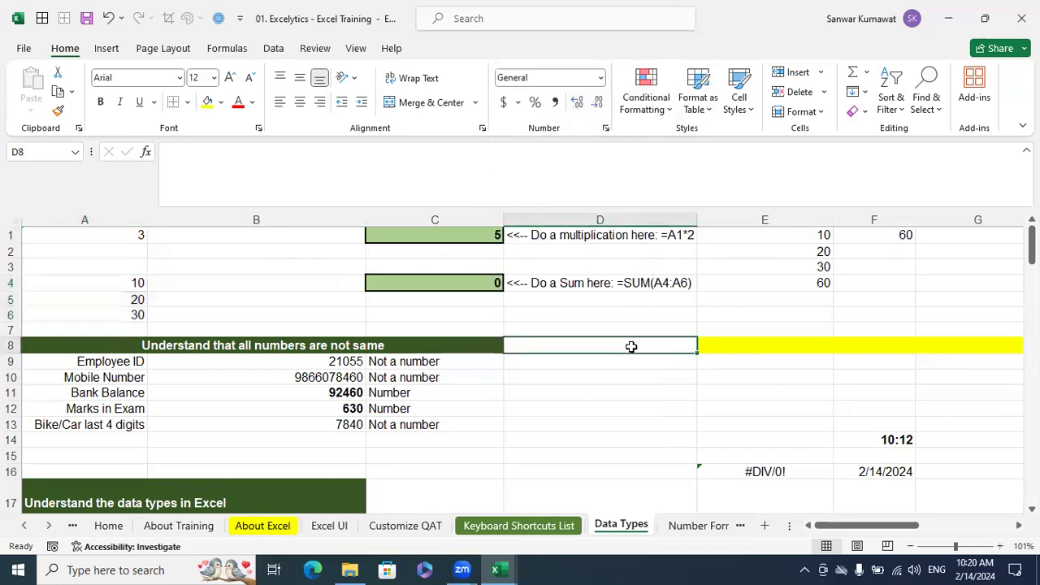
Re-enter the existing value in cell A4 to convert it to a number
{"action": "left_click", "coordinate": [116, 283]}
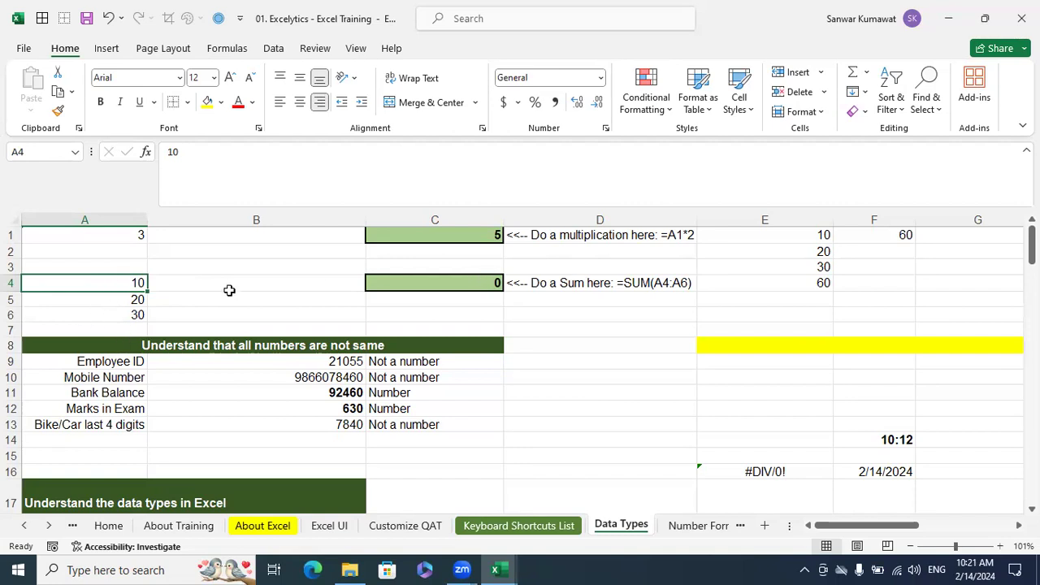
{"action": "double_click", "coordinate": [124, 283]}
{"action": "key", "text": "Return"}
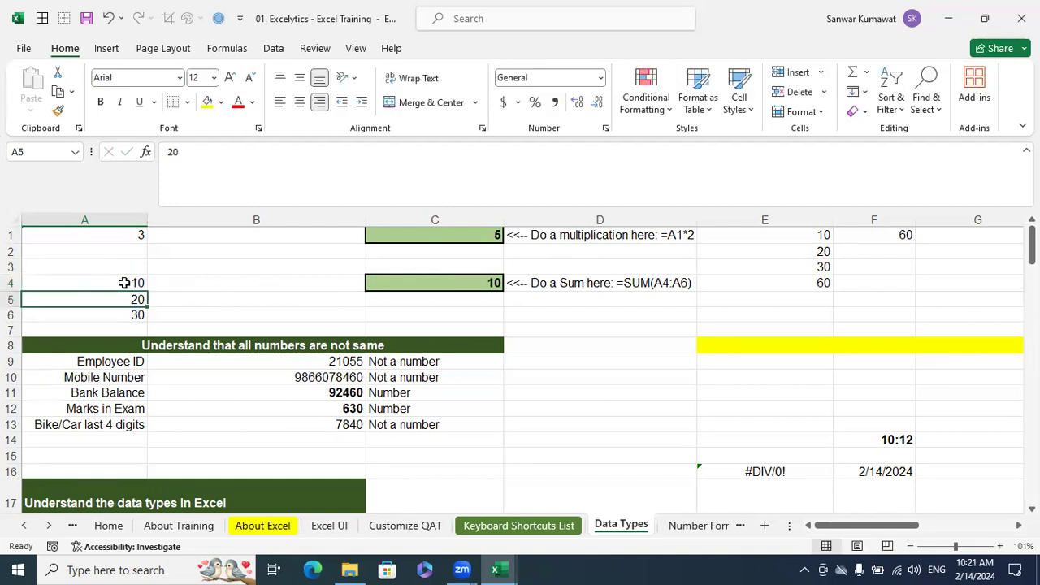
Enter an ISNUMBER formula in cell B4 that tests A4, and fill it down to B6
{"action": "left_click", "coordinate": [243, 284]}
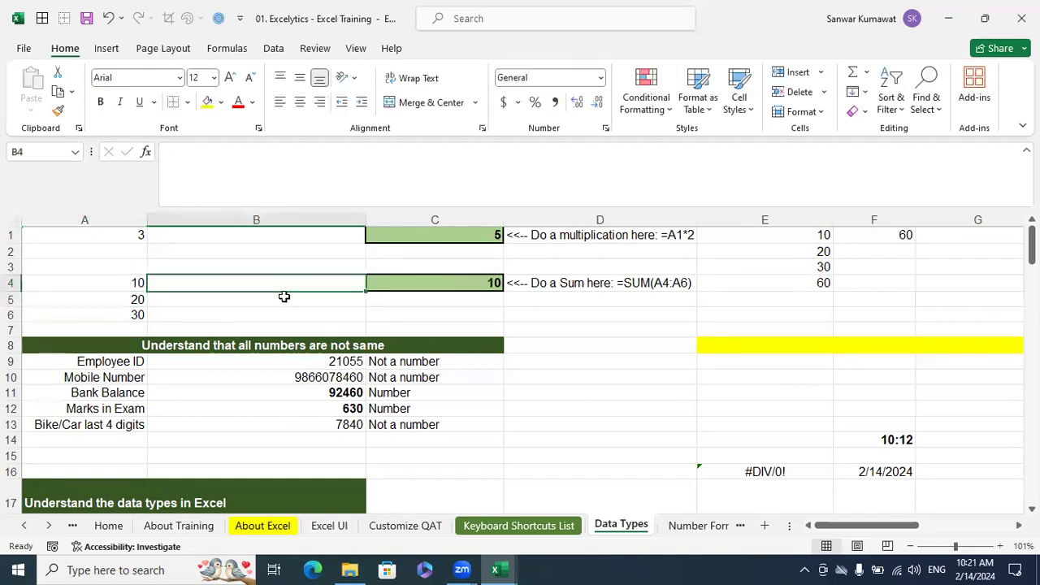
{"action": "type", "text": "=is"}
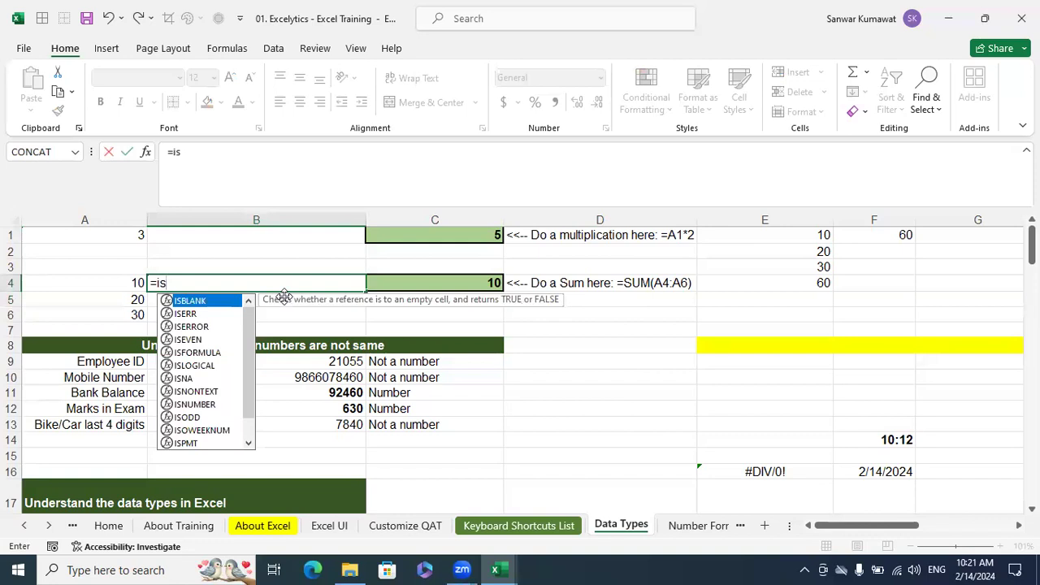
{"action": "type", "text": "num"}
{"action": "key", "text": "Tab"}
{"action": "key", "text": "Left"}
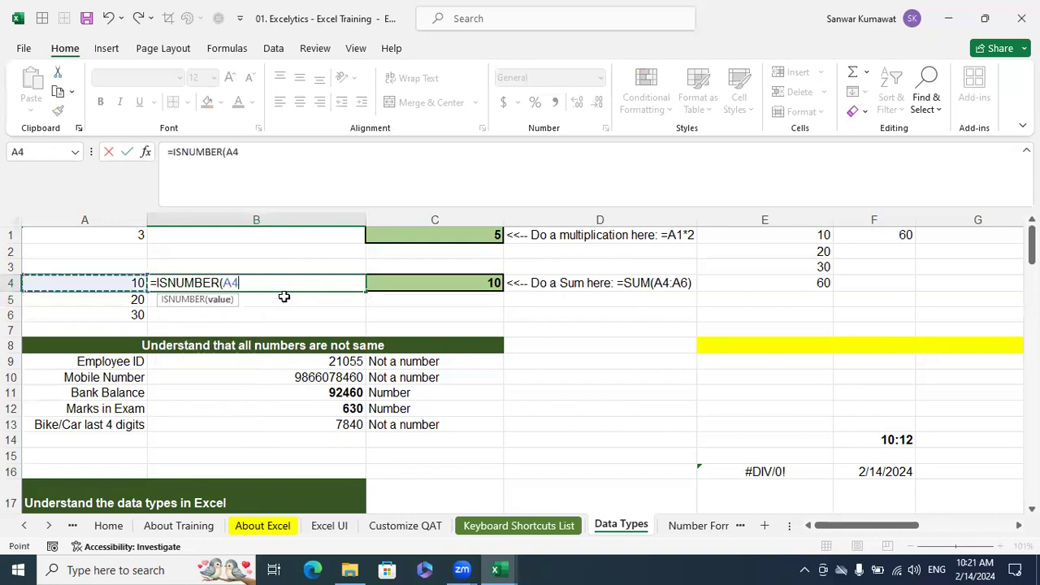
{"action": "key", "text": "Return"}
{"action": "key", "text": "Up"}
{"action": "key", "text": "shift+Down"}
{"action": "key", "text": "shift+Down"}
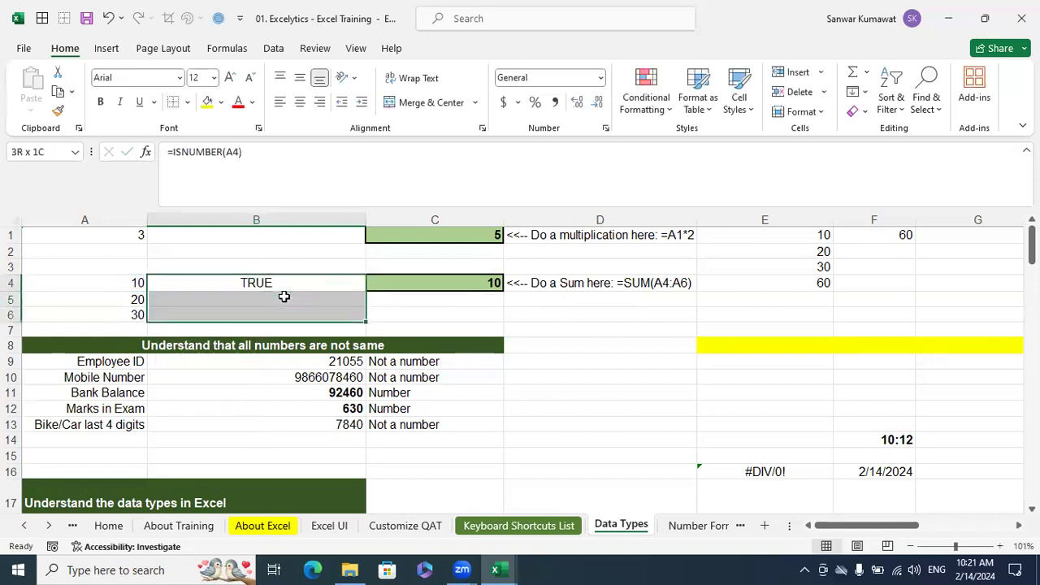
{"action": "key", "text": "ctrl+d"}
Re-enter the existing values in cells A5 and A6 to convert them to numbers
{"action": "key", "text": "Down"}
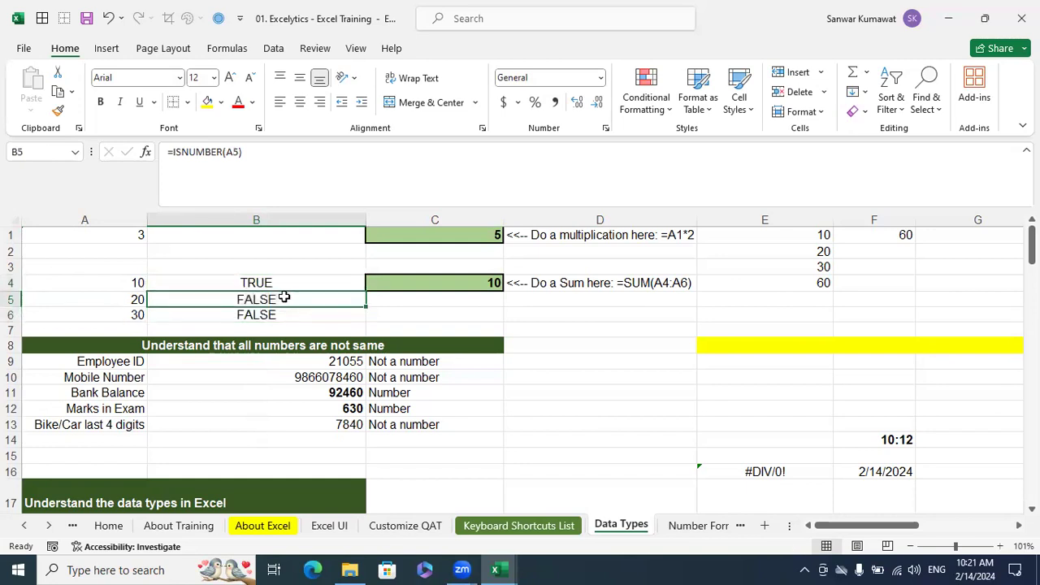
{"action": "key", "text": "Left"}
{"action": "key", "text": "F2"}
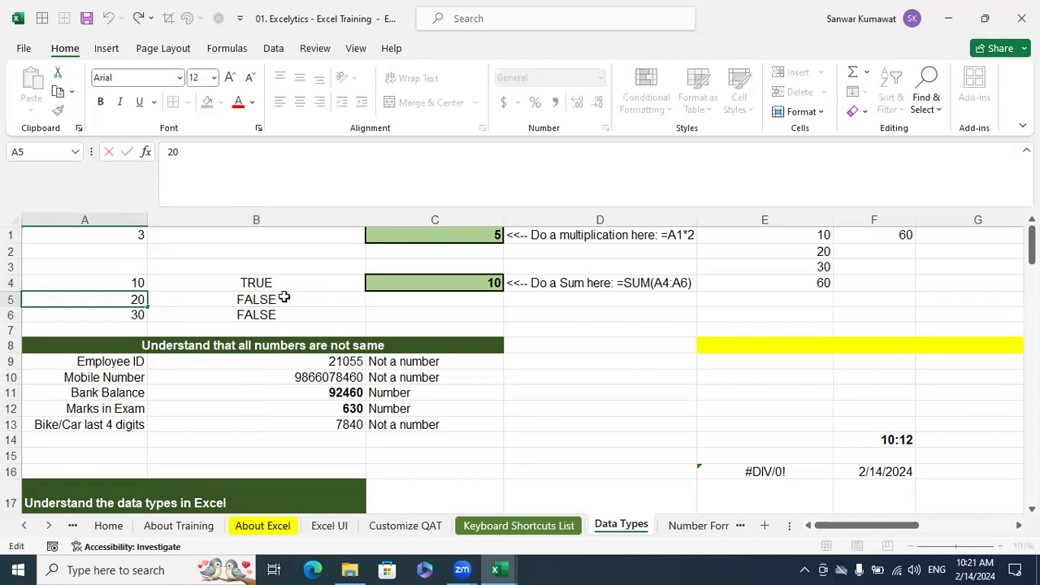
{"action": "key", "text": "Return"}
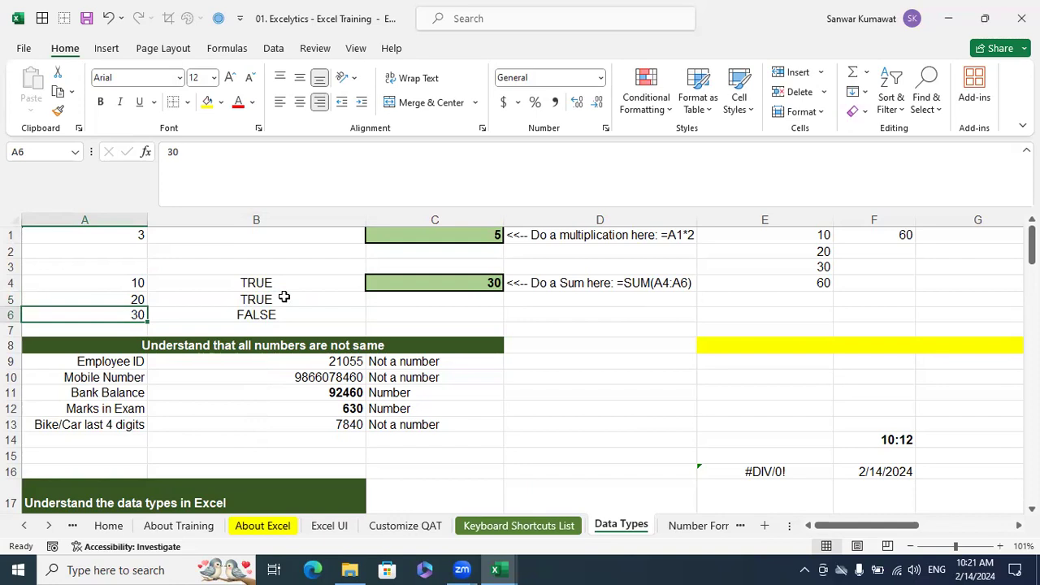
{"action": "key", "text": "F2"}
{"action": "key", "text": "Return"}
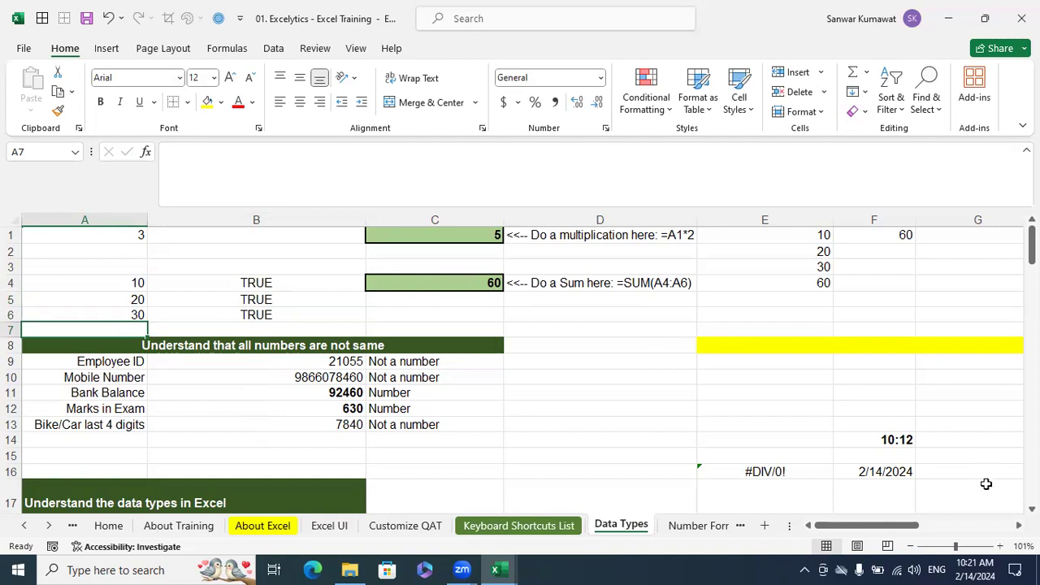
Enter the value 7.5 in cell E10
{"action": "left_click", "coordinate": [817, 381]}
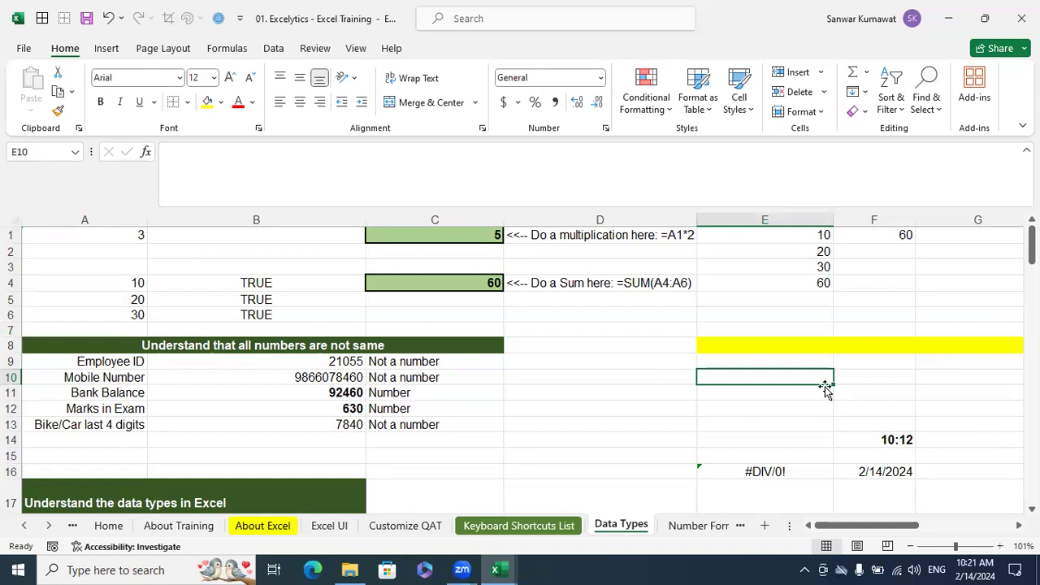
{"action": "type", "text": "7.5"}
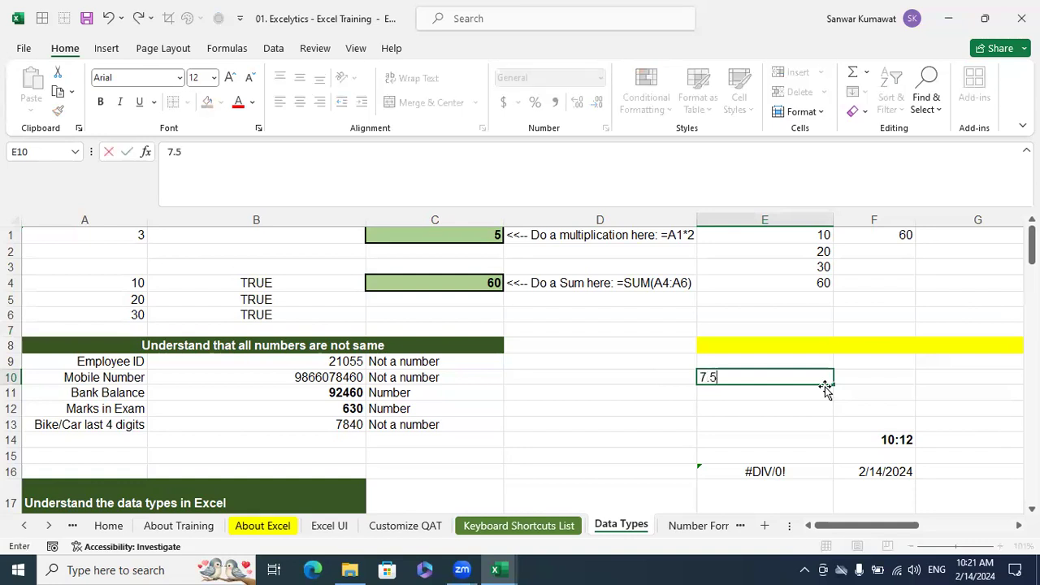
{"action": "key", "text": "Return"}
Adjust the decimal display of cell E10 so the number shows no decimal places
{"action": "left_click", "coordinate": [799, 378]}
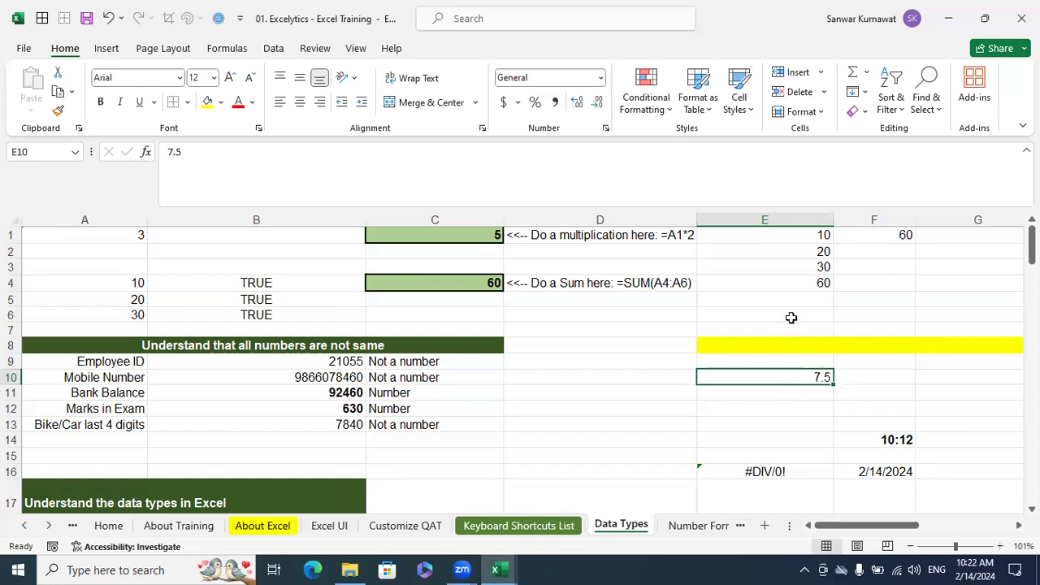
{"action": "left_click", "coordinate": [578, 104]}
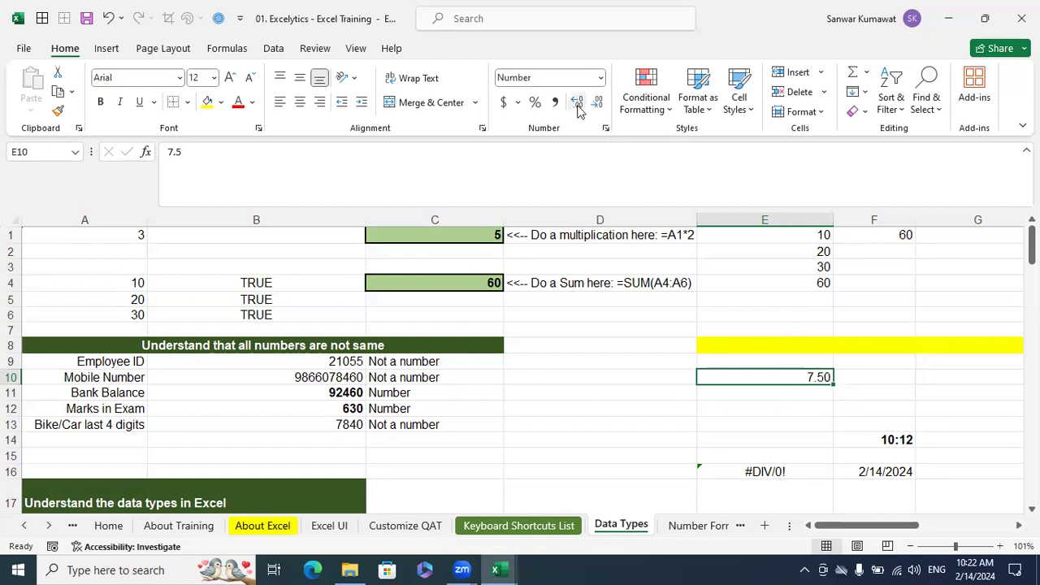
{"action": "left_click", "coordinate": [597, 104]}
{"action": "left_click", "coordinate": [598, 104]}
{"action": "left_click", "coordinate": [940, 393]}
Enter the formula =E10*2 in cell F10 and check the stored value behind the rounded display in E10
{"action": "left_click", "coordinate": [900, 371]}
{"action": "type", "text": "="}
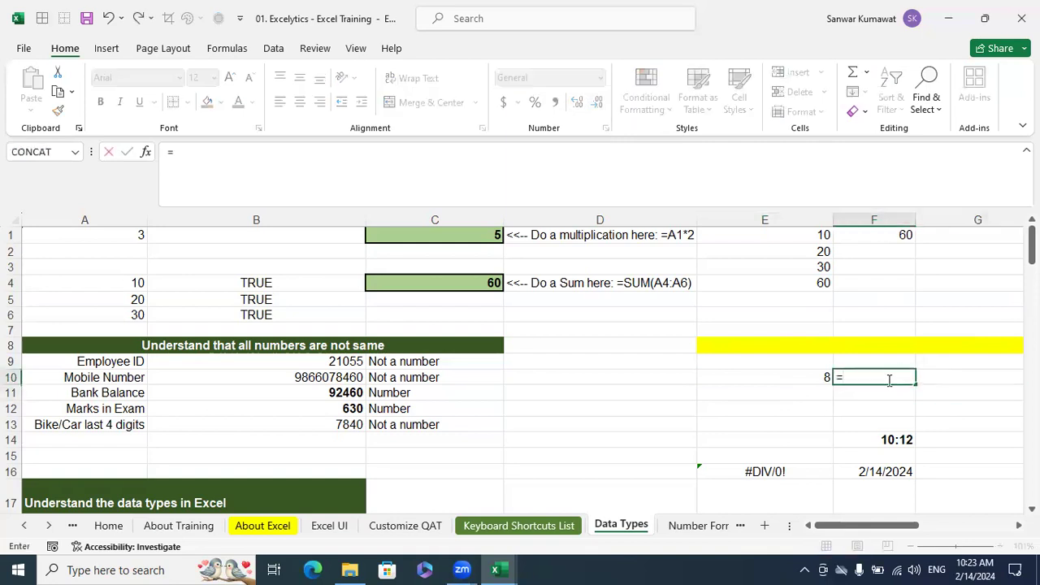
{"action": "left_click", "coordinate": [820, 377]}
{"action": "type", "text": "*2"}
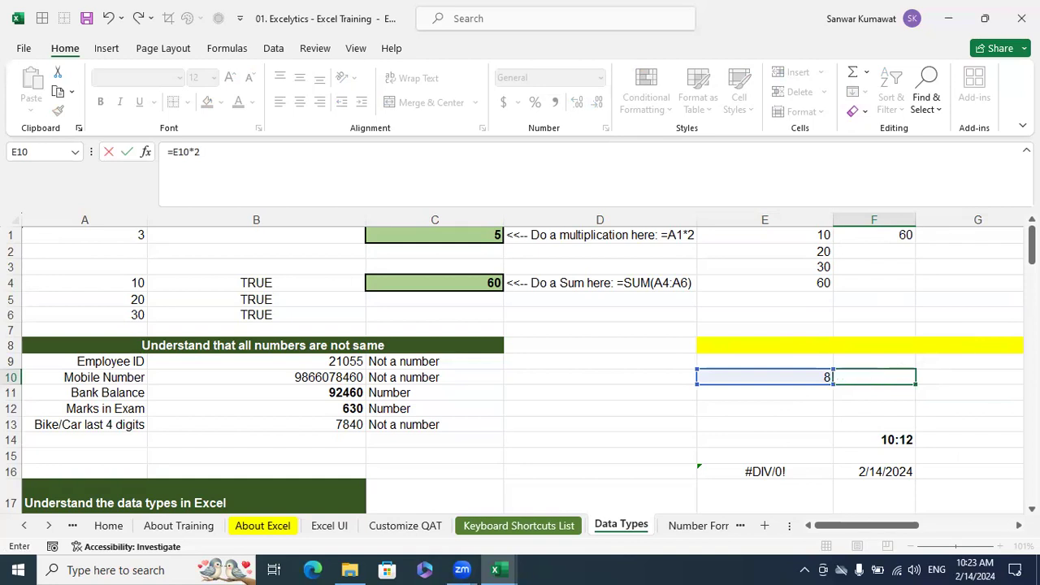
{"action": "key", "text": "Return"}
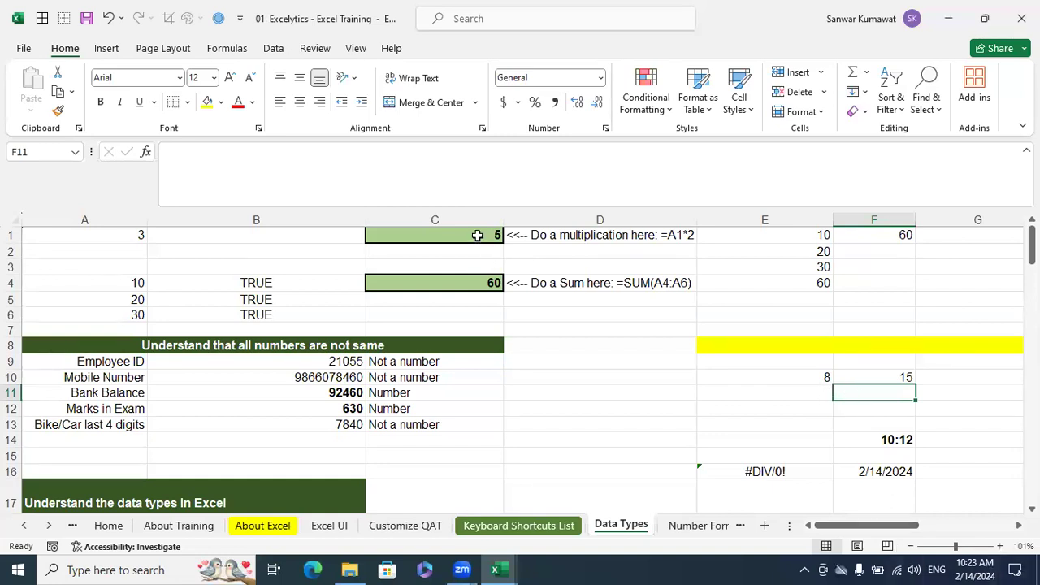
{"action": "left_click", "coordinate": [826, 377]}
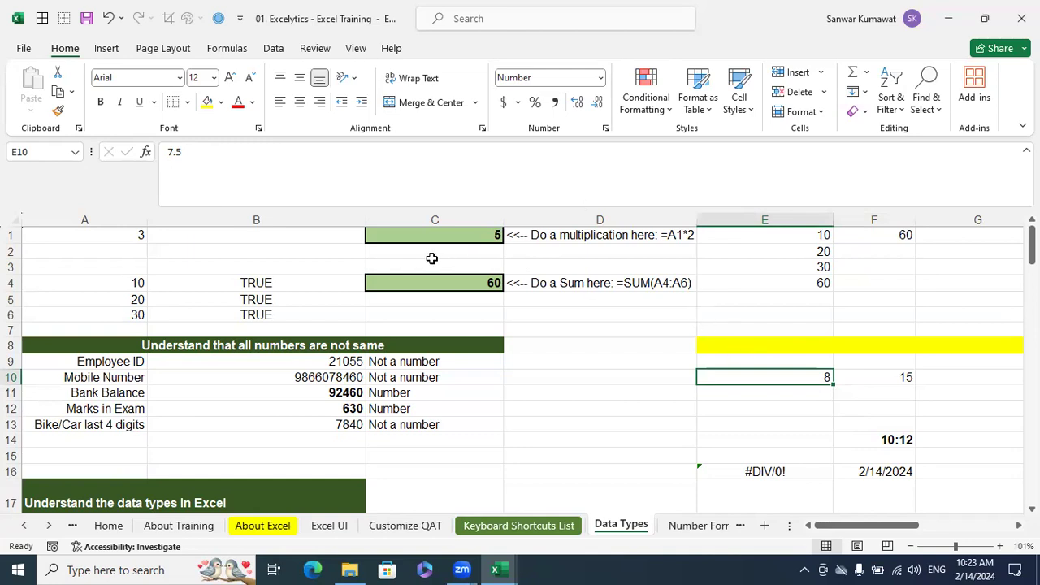
Compare the displayed numbers in cells A1 and E10 with their stored values
{"action": "left_click", "coordinate": [127, 234]}
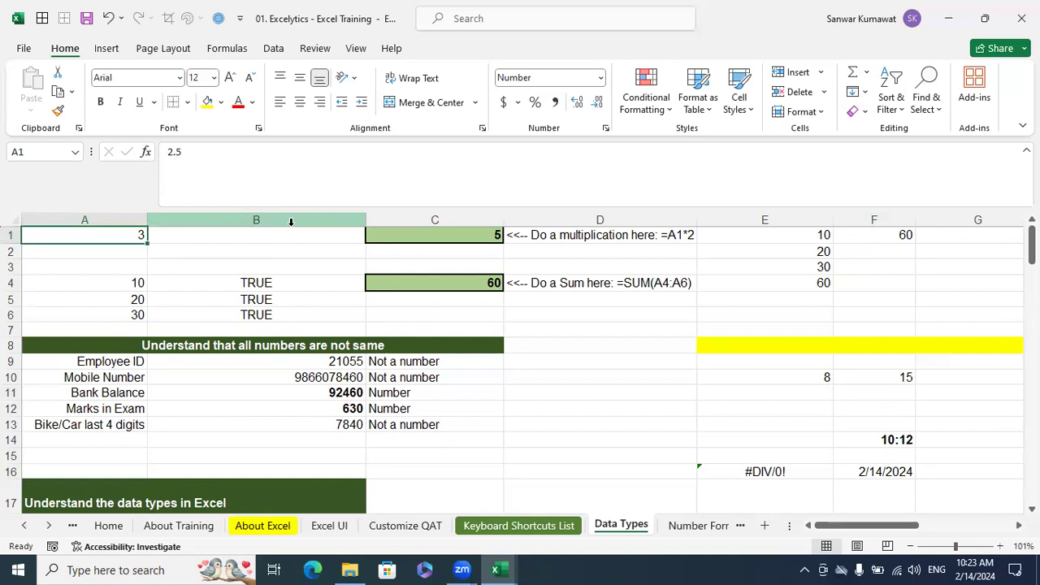
{"action": "left_click", "coordinate": [764, 398]}
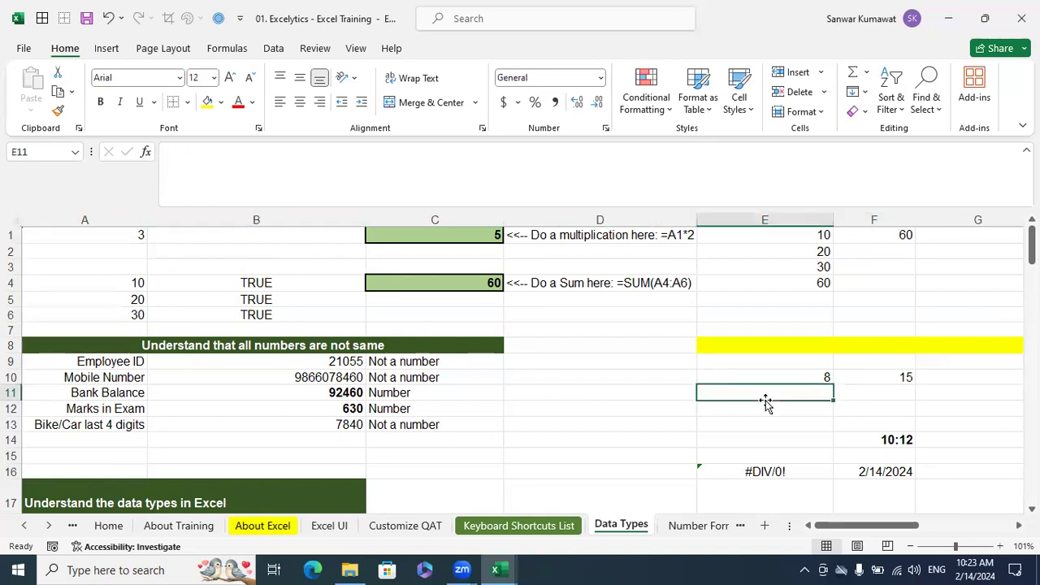
{"action": "left_click", "coordinate": [778, 376]}
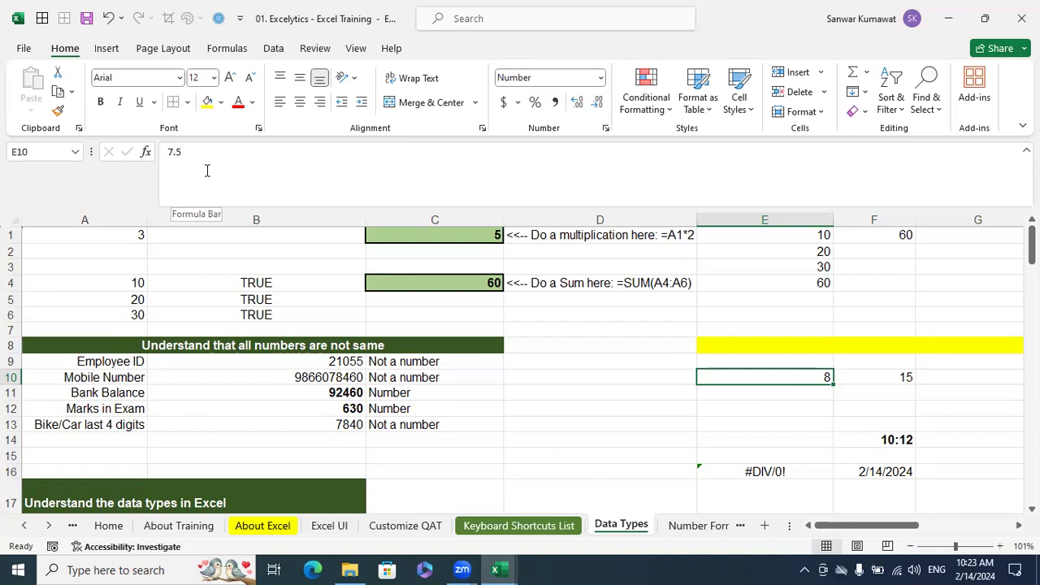
{"action": "left_click", "coordinate": [837, 437]}
{"action": "left_click", "coordinate": [813, 392]}
{"action": "left_click", "coordinate": [814, 380]}
{"action": "left_click", "coordinate": [810, 409]}
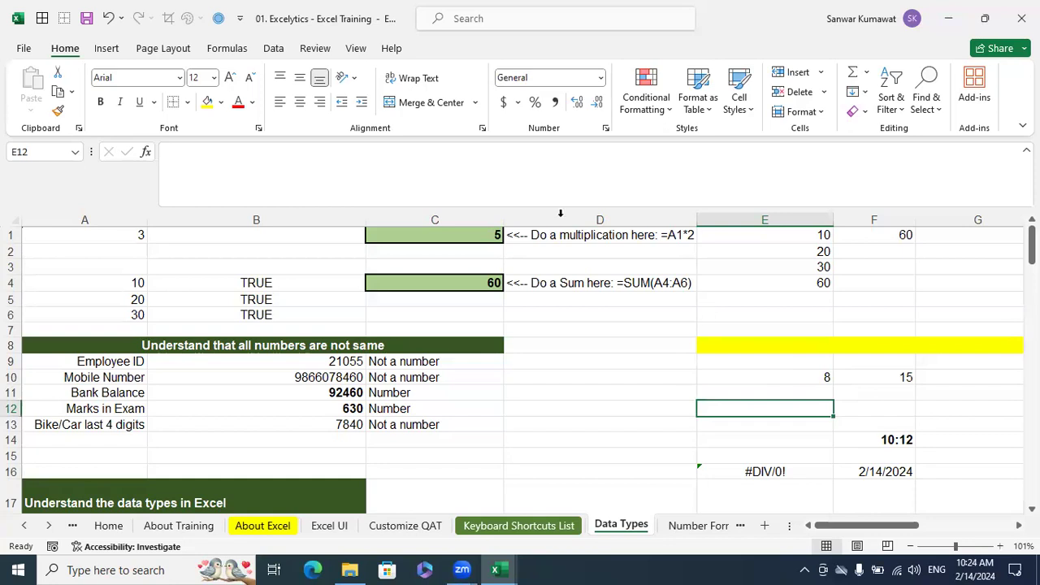
{"action": "left_click", "coordinate": [826, 380]}
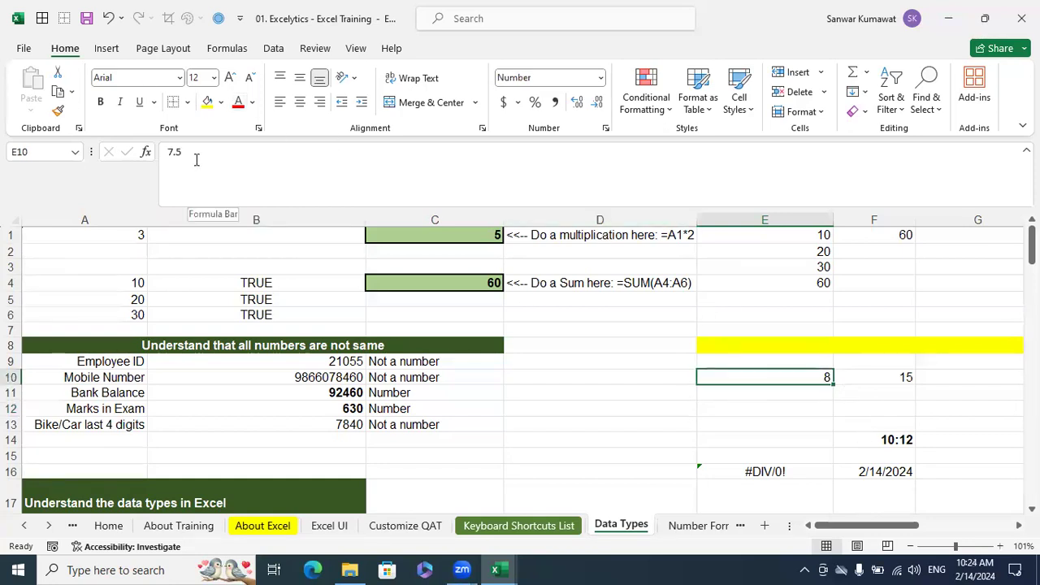
{"action": "left_click", "coordinate": [882, 388]}
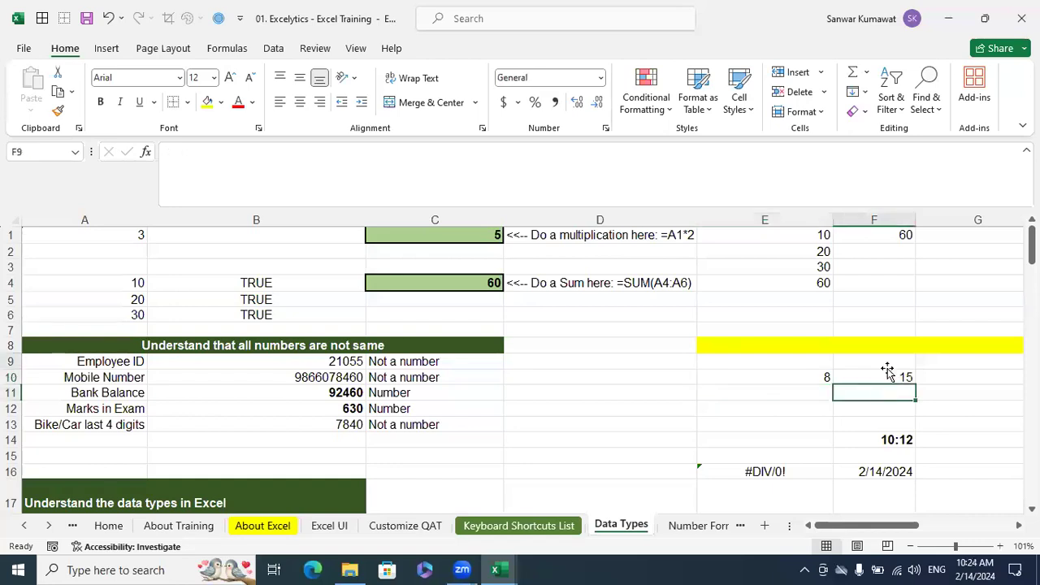
Check the stored value of A1 against the multiplication formula in C1 that uses it
{"action": "left_click", "coordinate": [107, 234]}
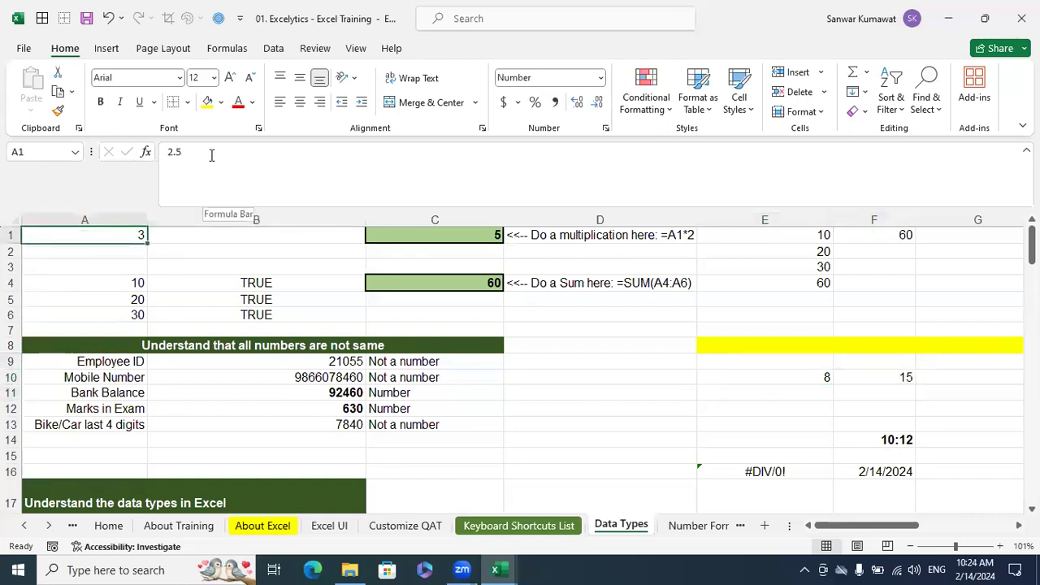
{"action": "left_click", "coordinate": [493, 235]}
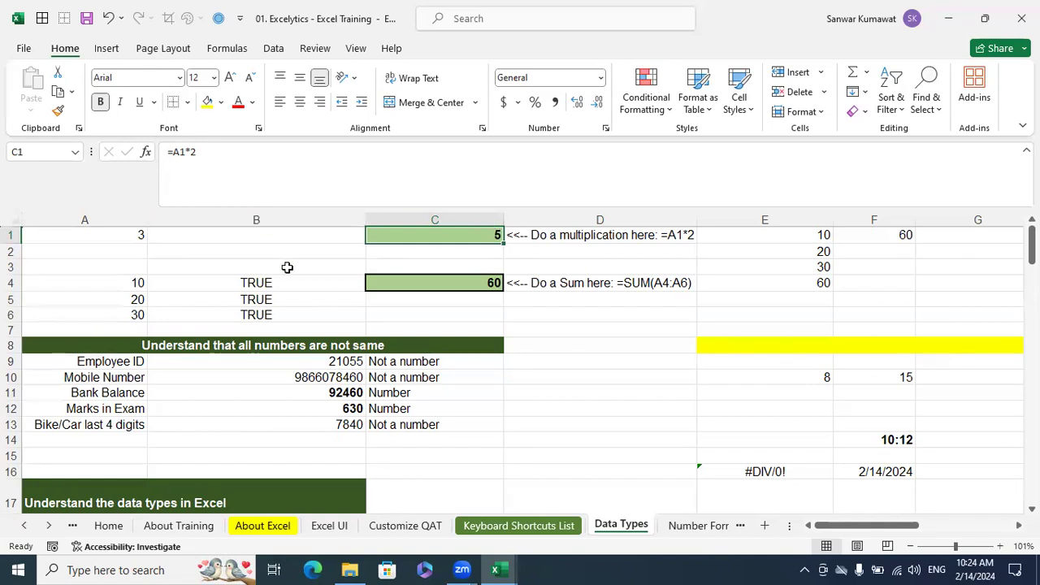
{"action": "left_click", "coordinate": [99, 232]}
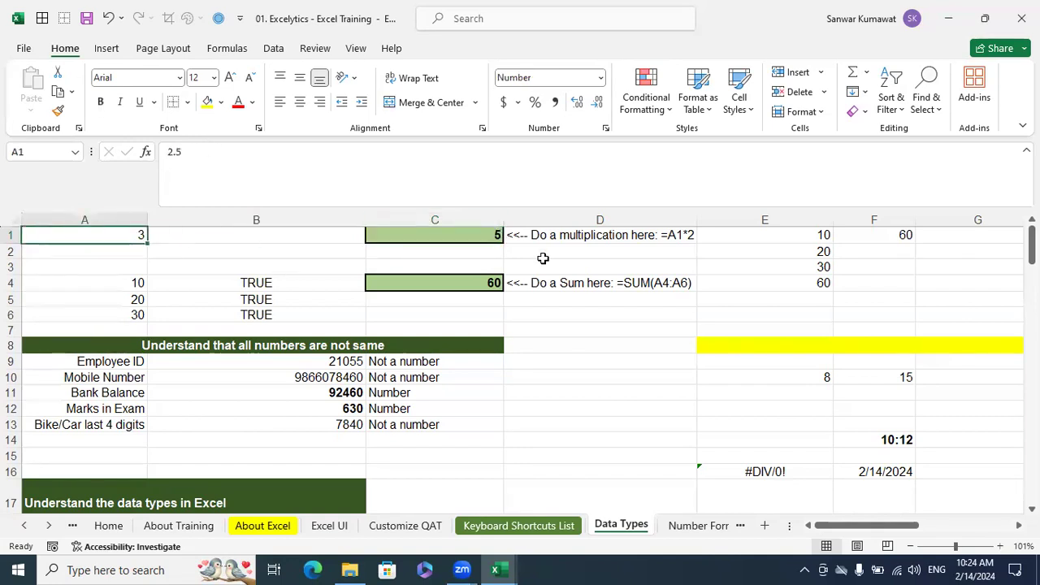
{"action": "left_click", "coordinate": [500, 236]}
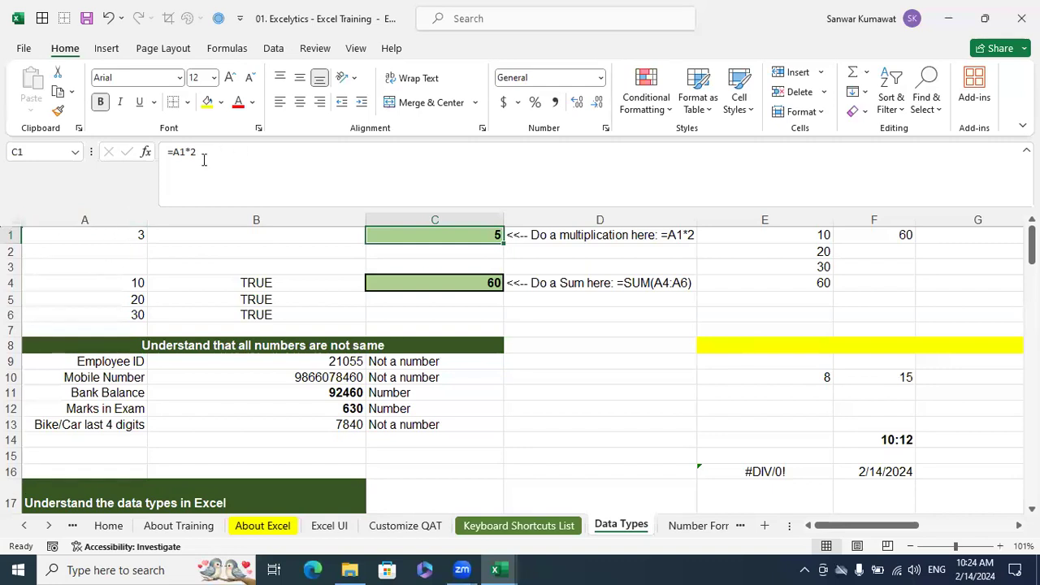
{"action": "left_click", "coordinate": [114, 235]}
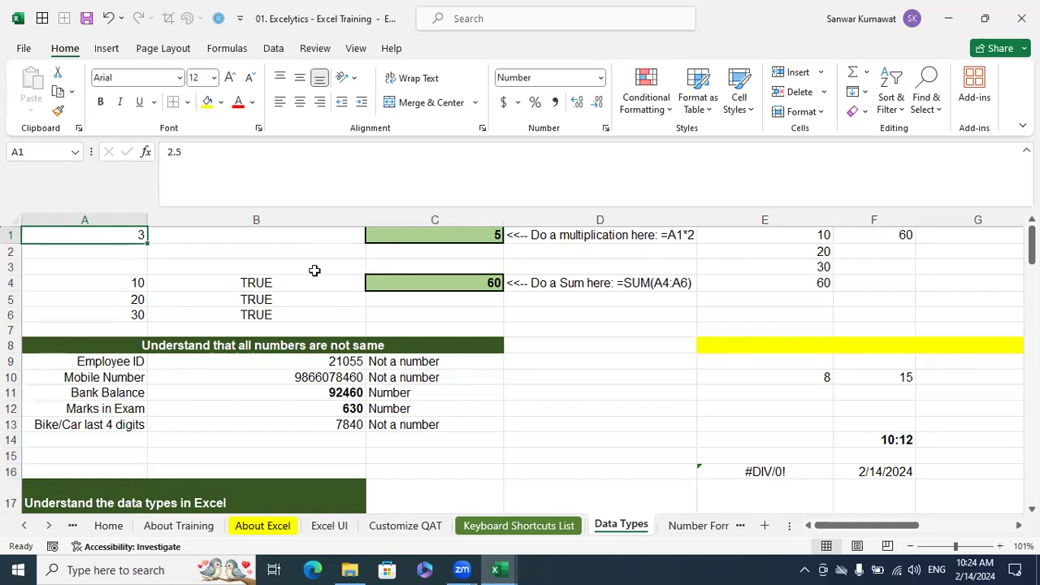
Copy the value of cell E10 into cell E12
{"action": "left_click", "coordinate": [823, 380]}
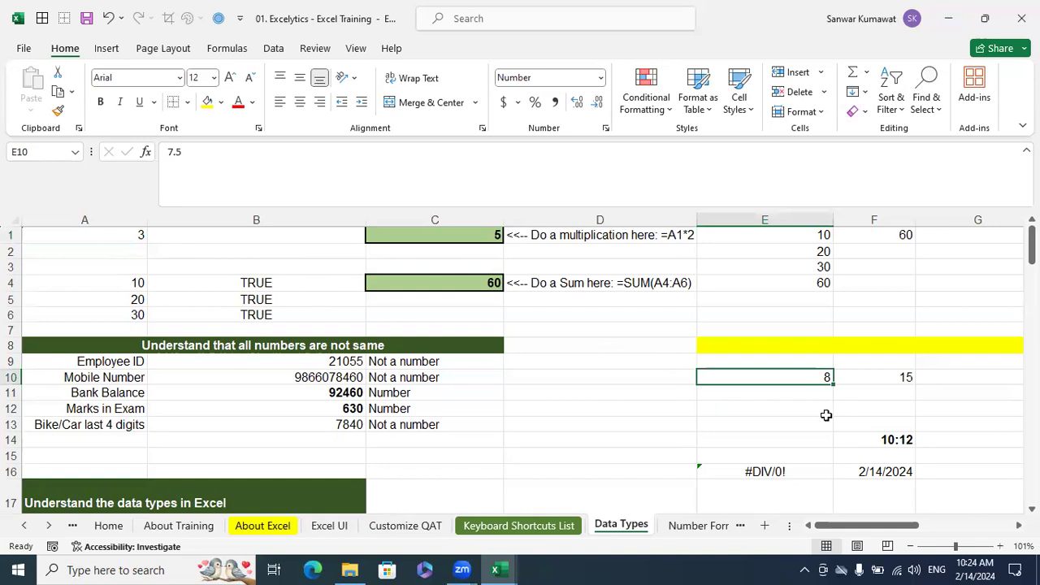
{"action": "key", "text": "ctrl+c"}
{"action": "left_click", "coordinate": [808, 413]}
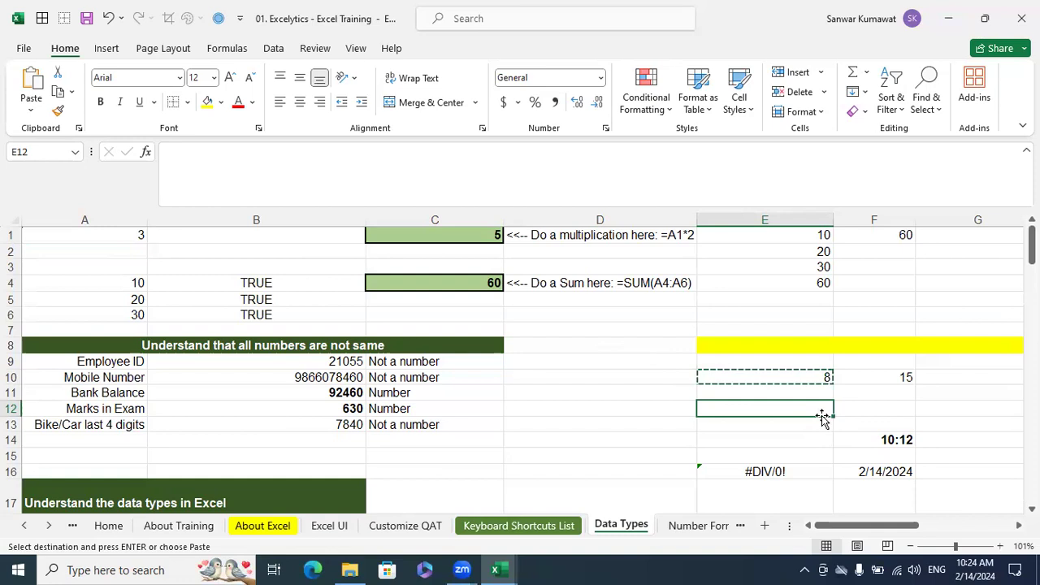
{"action": "key", "text": "ctrl+v"}
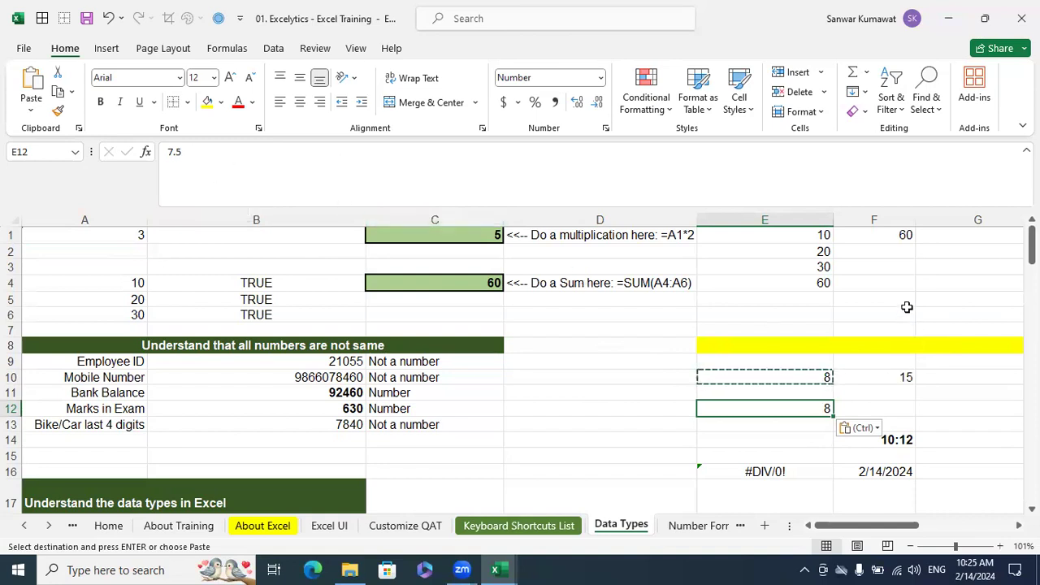
{"action": "key", "text": "Escape"}
Enter the values 30, 20 and 20 in cells F1 to F3, replacing the sum formula in F1
{"action": "scroll", "coordinate": [813, 267], "scroll_direction": "right", "scroll_amount": 1}
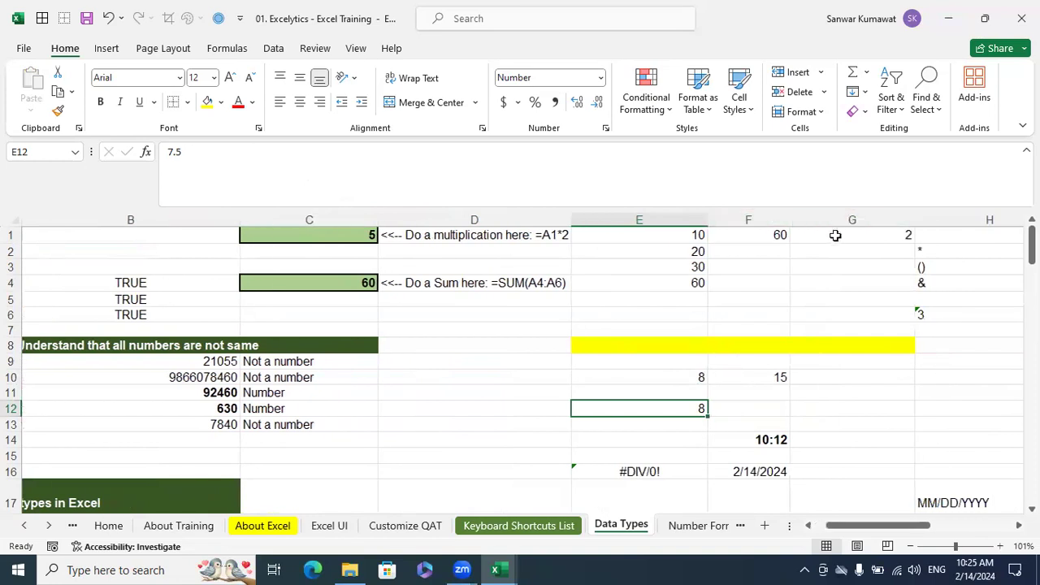
{"action": "key", "text": "Right"}
{"action": "key", "text": "ctrl+Up"}
{"action": "key", "text": "ctrl+Up"}
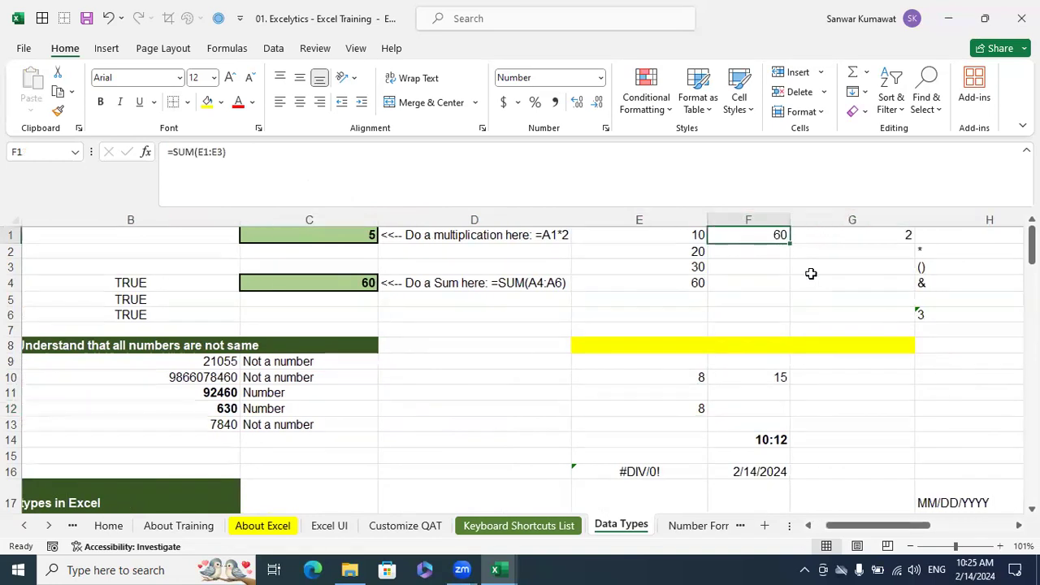
{"action": "type", "text": "30"}
{"action": "key", "text": "Return"}
{"action": "type", "text": "20"}
{"action": "key", "text": "Return"}
{"action": "type", "text": "20"}
{"action": "key", "text": "Return"}
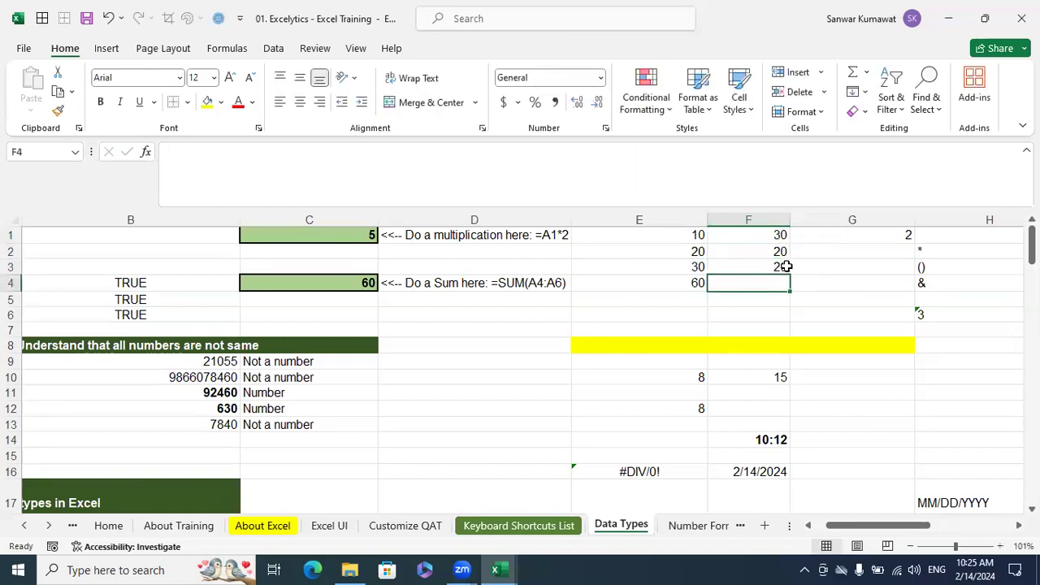
Copy the sum formula from cell E4 into F4 so it totals F1:F3, comparing with the copied value in E12
{"action": "left_click", "coordinate": [683, 283]}
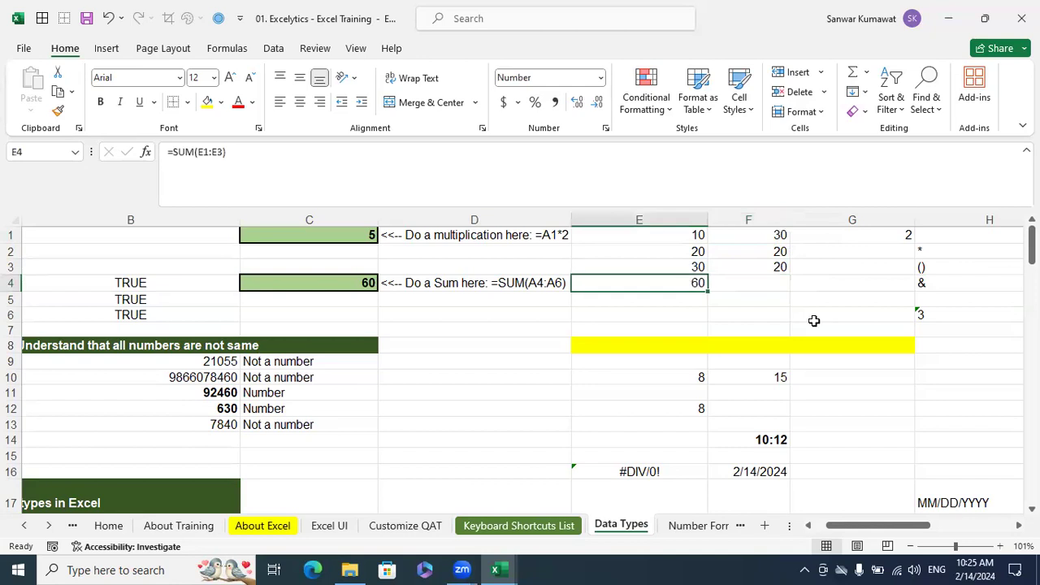
{"action": "key", "text": "ctrl+c"}
{"action": "left_click", "coordinate": [768, 280]}
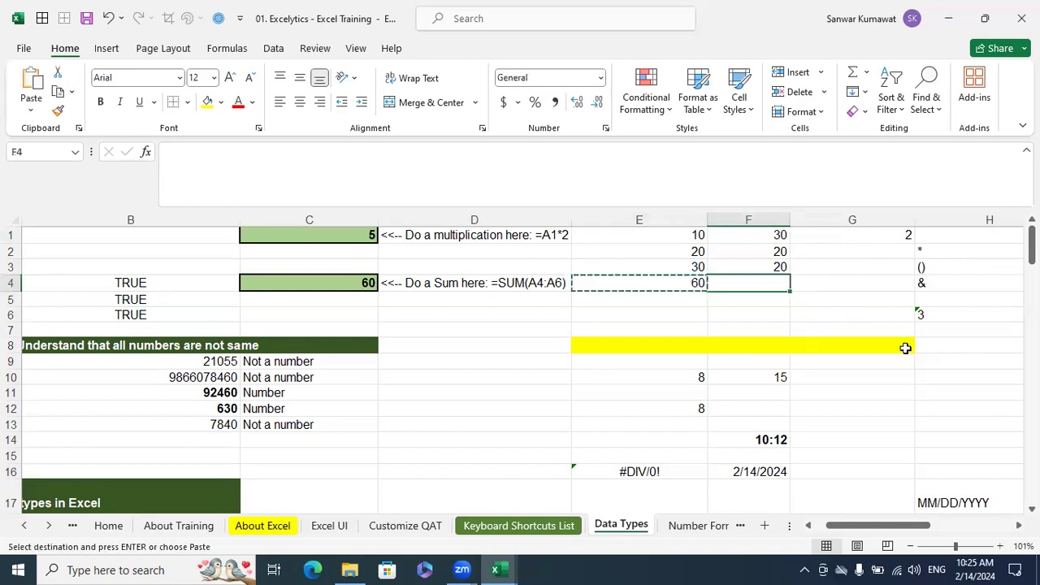
{"action": "left_click", "coordinate": [692, 285]}
{"action": "left_click", "coordinate": [691, 288]}
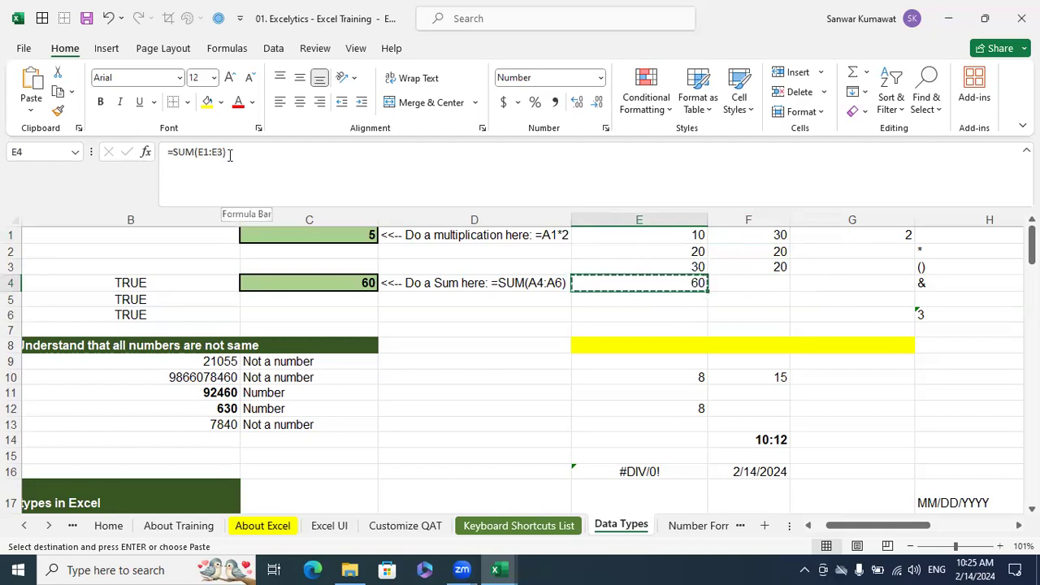
{"action": "left_click", "coordinate": [700, 412]}
{"action": "left_click", "coordinate": [694, 375]}
{"action": "left_click", "coordinate": [697, 411]}
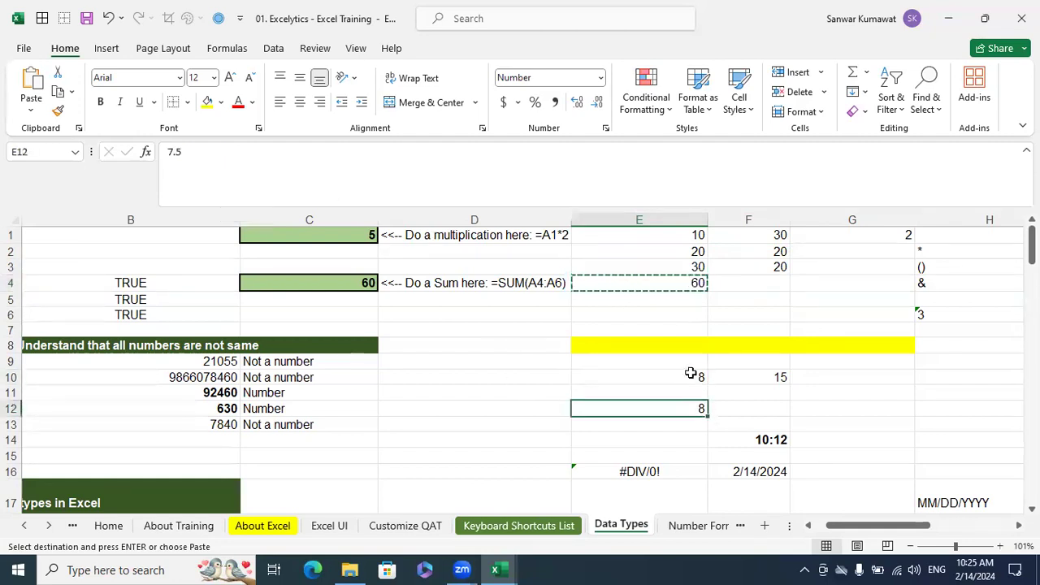
{"action": "left_click", "coordinate": [688, 373]}
{"action": "left_click", "coordinate": [692, 403]}
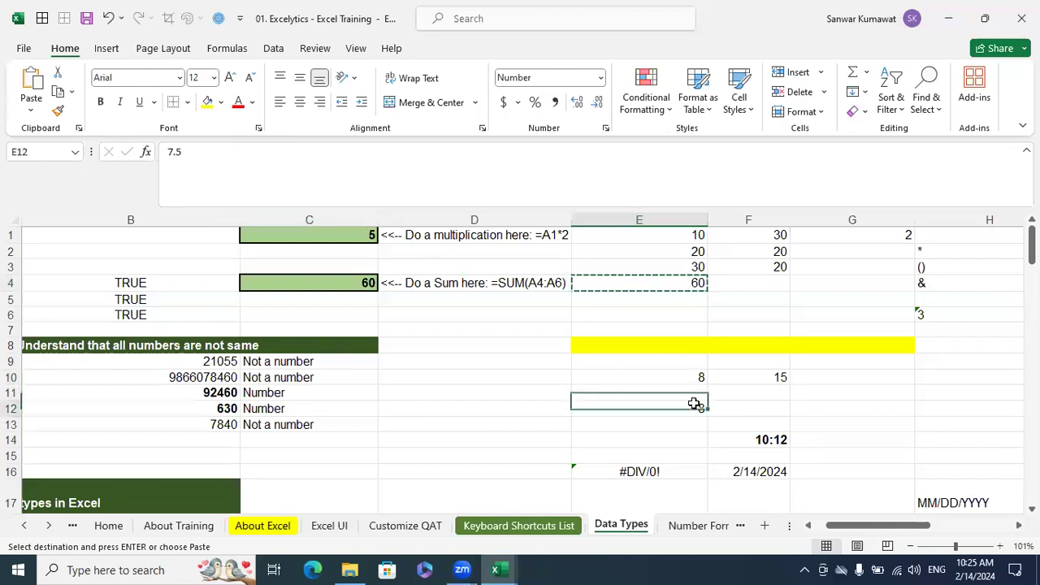
{"action": "left_click", "coordinate": [724, 326]}
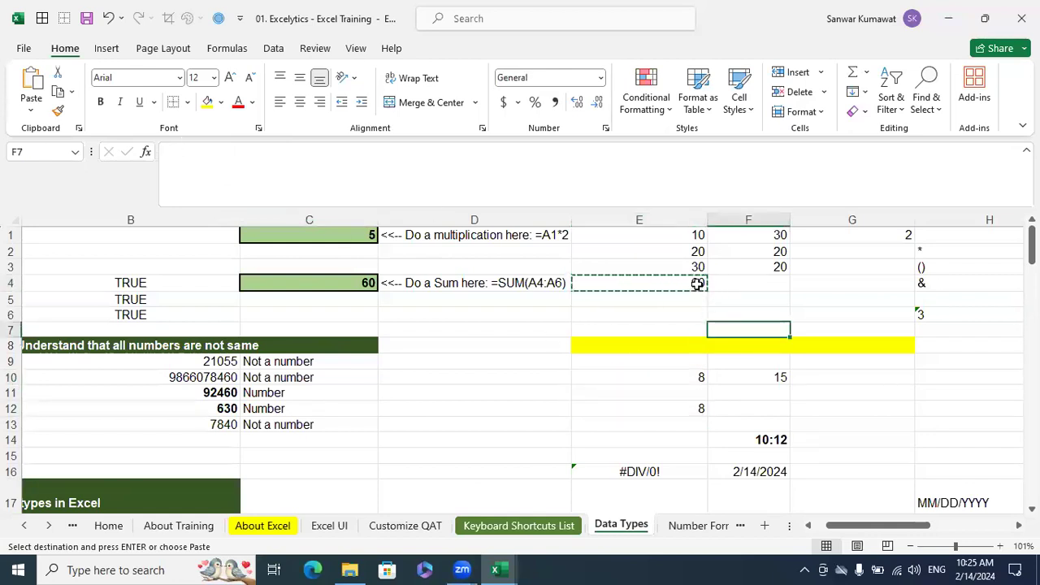
{"action": "left_click", "coordinate": [698, 284]}
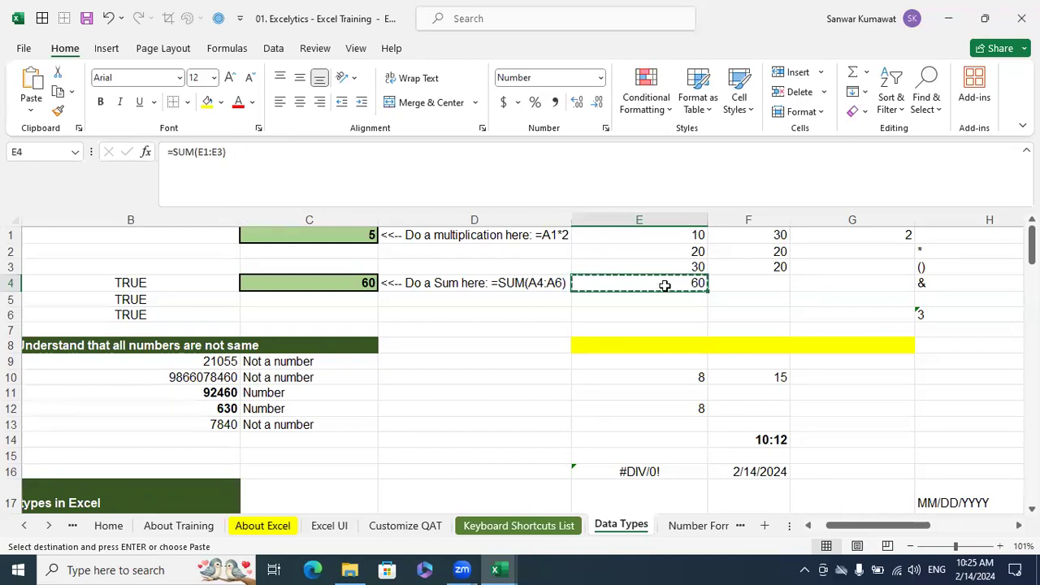
{"action": "left_click", "coordinate": [760, 289]}
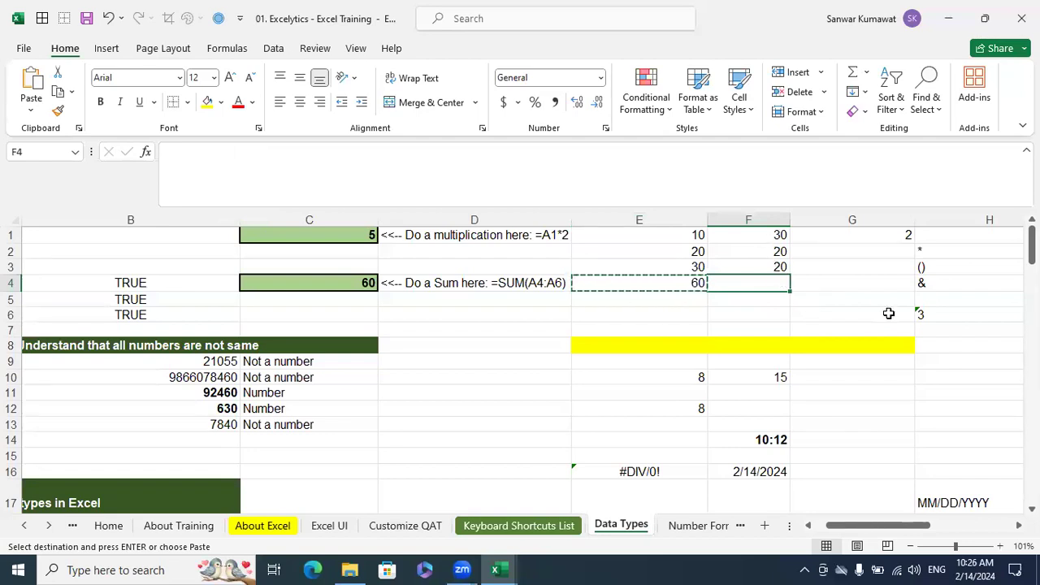
{"action": "key", "text": "ctrl+v"}
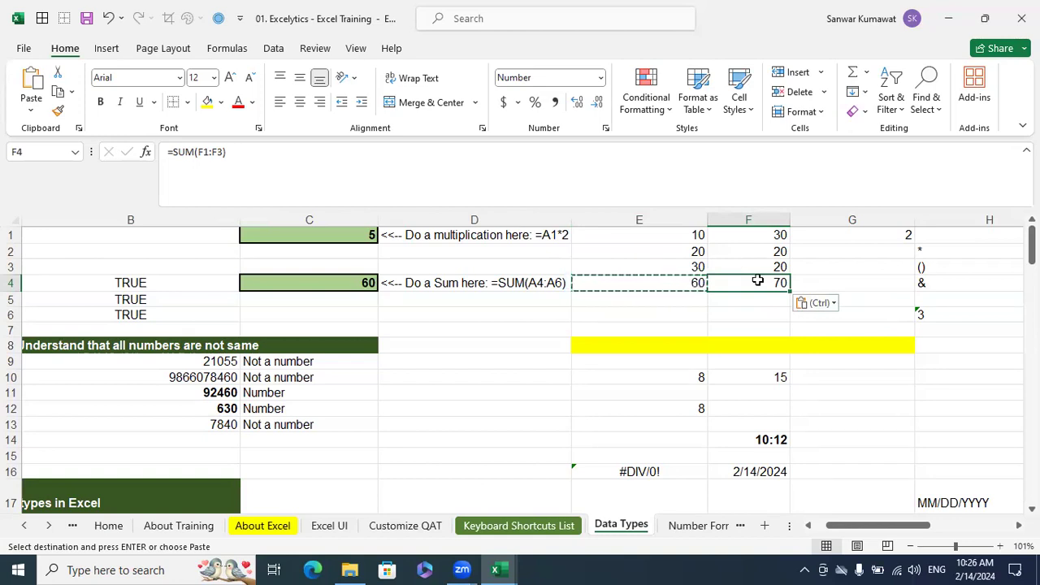
Examine the formulas behind the results in cells E4, C1 and C4
{"action": "key", "text": "Left"}
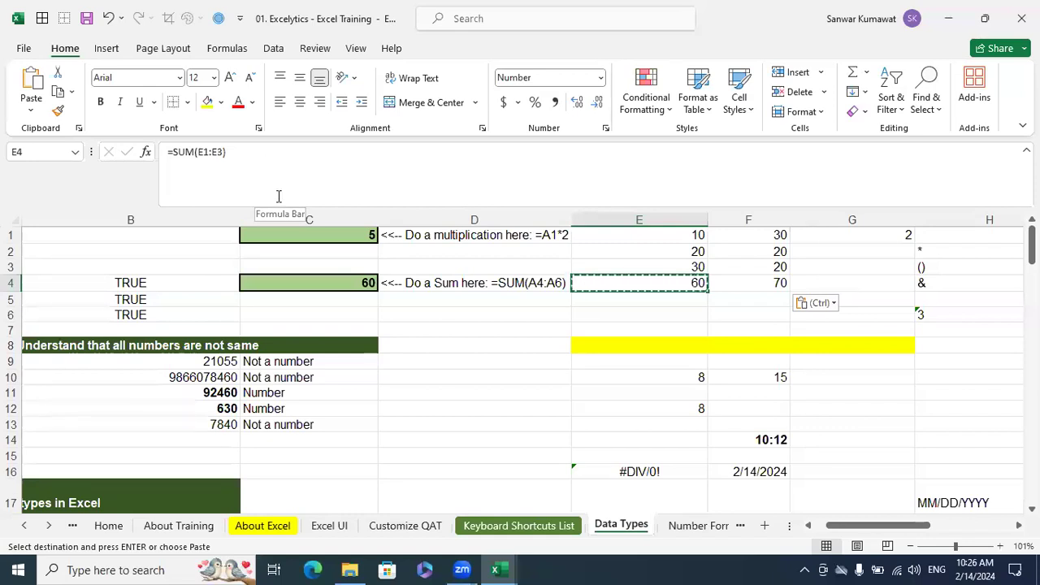
{"action": "key", "text": "Escape"}
{"action": "left_click", "coordinate": [728, 302]}
{"action": "left_click", "coordinate": [692, 299]}
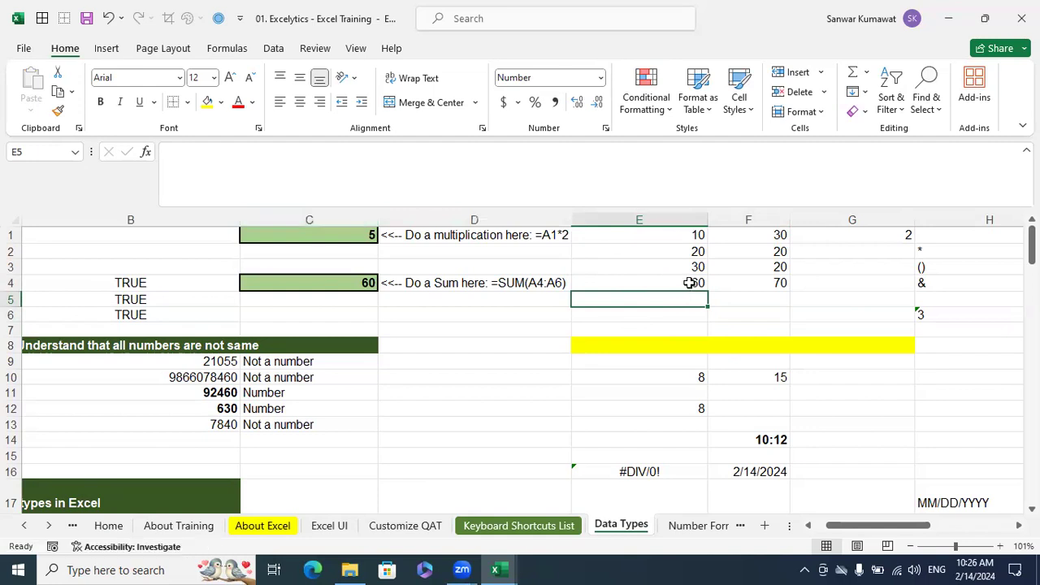
{"action": "left_click", "coordinate": [689, 282]}
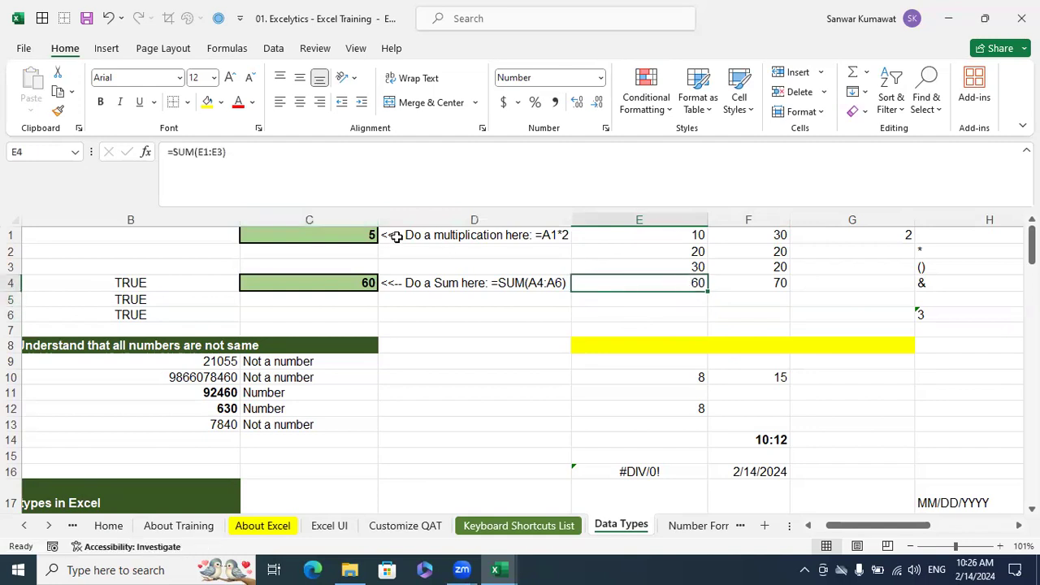
{"action": "left_click", "coordinate": [372, 235]}
{"action": "left_click", "coordinate": [373, 283]}
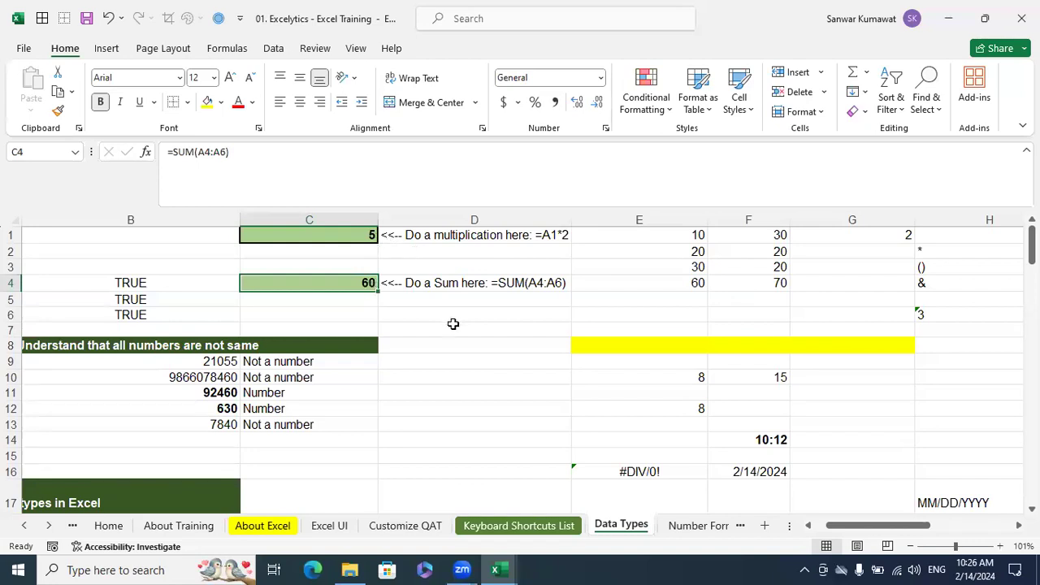
Review the data types table in A20:D24 with its default alignments, examples and comments, and the samples below it
{"action": "scroll", "coordinate": [453, 324], "scroll_direction": "down", "scroll_amount": 2}
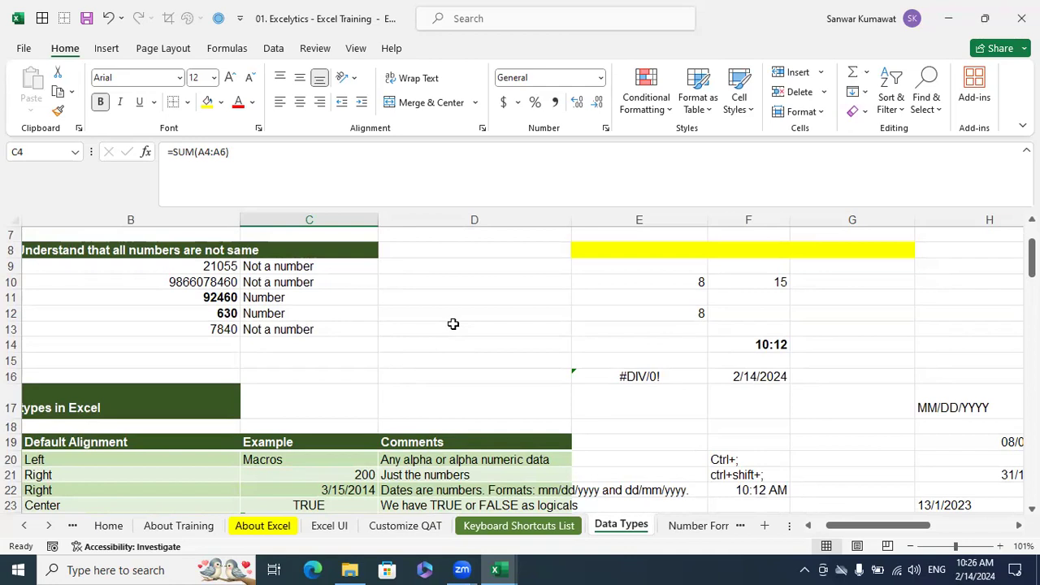
{"action": "left_click", "coordinate": [455, 374]}
{"action": "scroll", "coordinate": [455, 374], "scroll_direction": "down", "scroll_amount": 2}
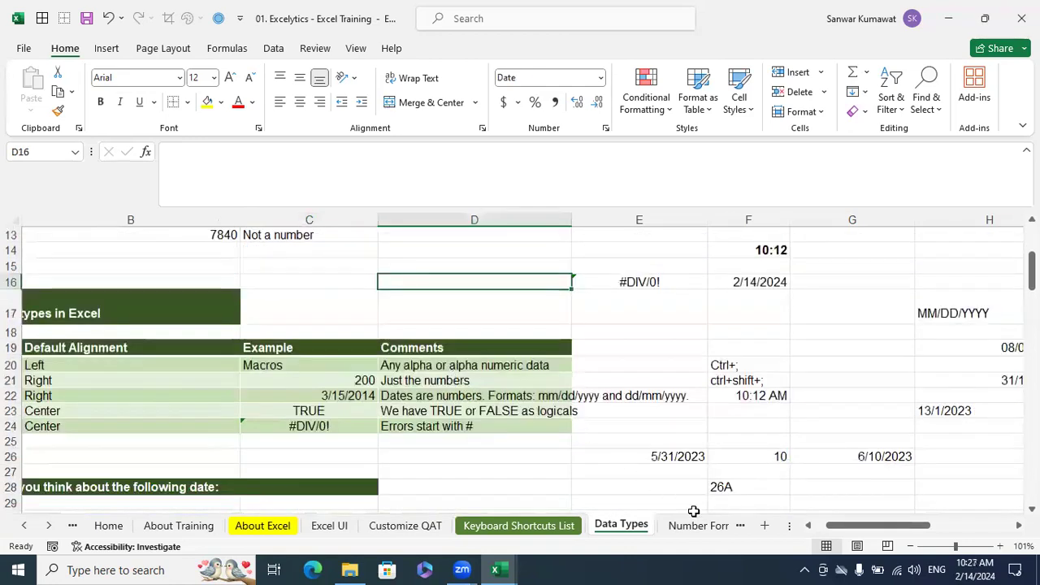
{"action": "left_click_drag", "start_coordinate": [869, 527], "coordinate": [841, 536]}
{"action": "left_click", "coordinate": [70, 365]}
{"action": "left_click_drag", "start_coordinate": [85, 383], "coordinate": [525, 426]}
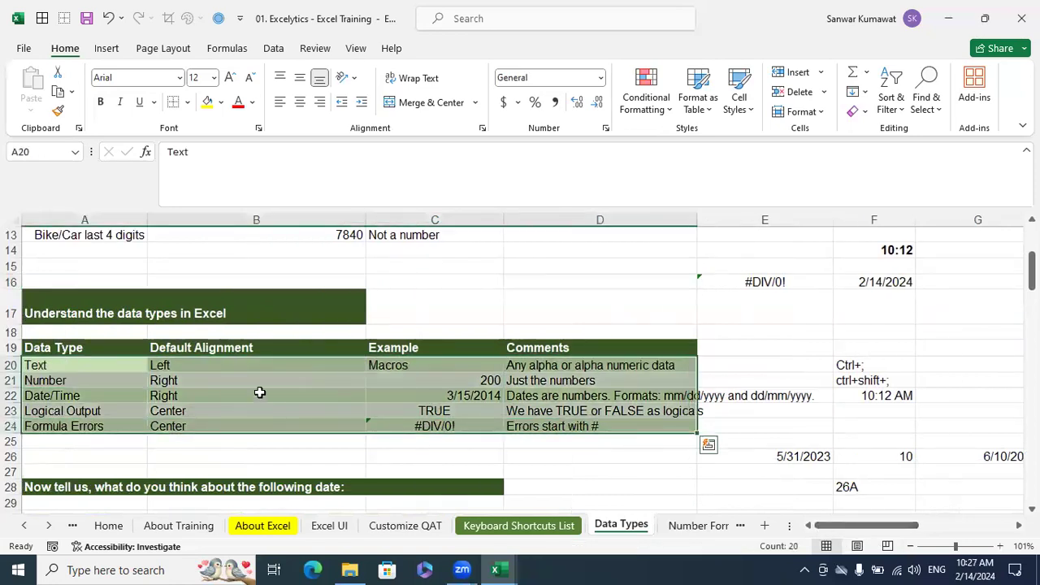
{"action": "scroll", "coordinate": [512, 373], "scroll_direction": "down", "scroll_amount": 6}
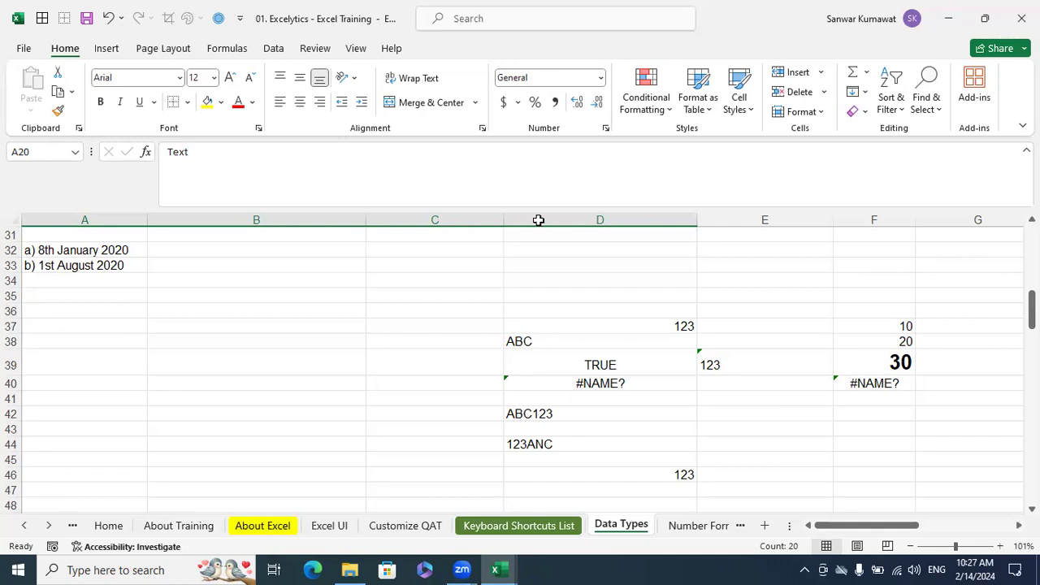
Review the available number formats, from General through Date, Time and Percentage to Text, without applying any
{"action": "left_click", "coordinate": [599, 78]}
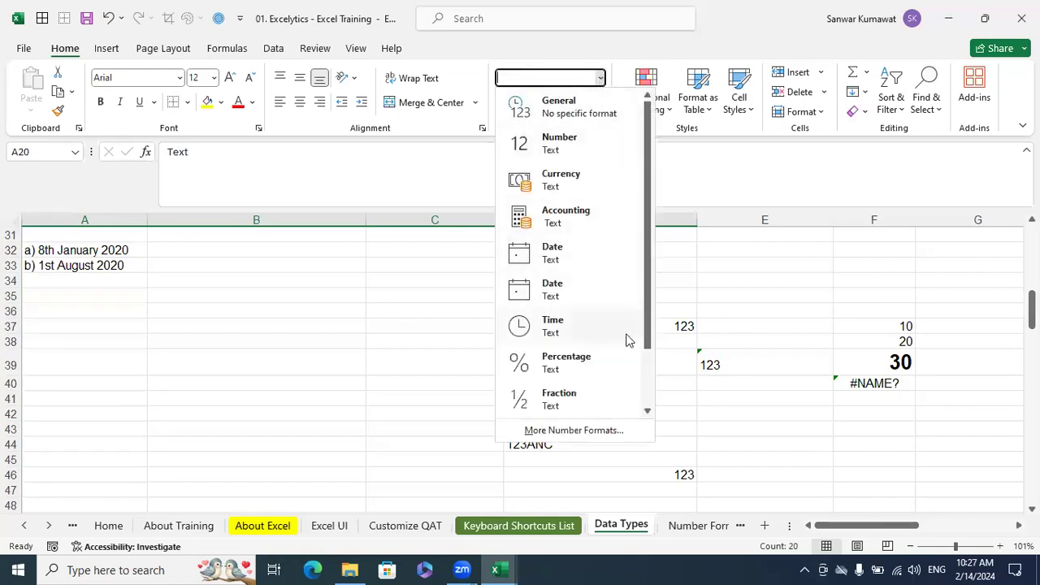
{"action": "scroll", "coordinate": [624, 342], "scroll_direction": "down", "scroll_amount": 1}
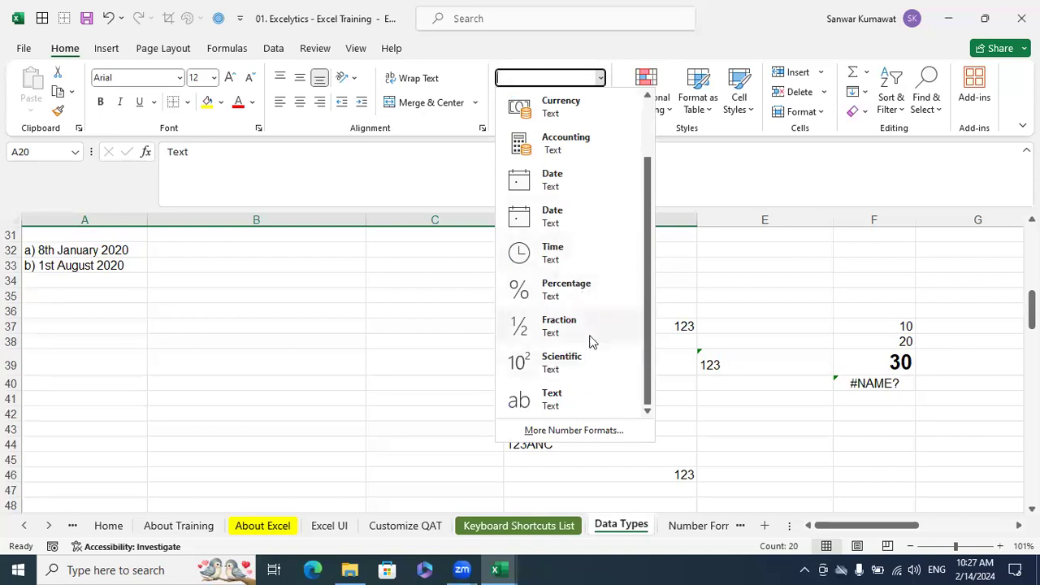
{"action": "scroll", "coordinate": [569, 365], "scroll_direction": "up", "scroll_amount": 1}
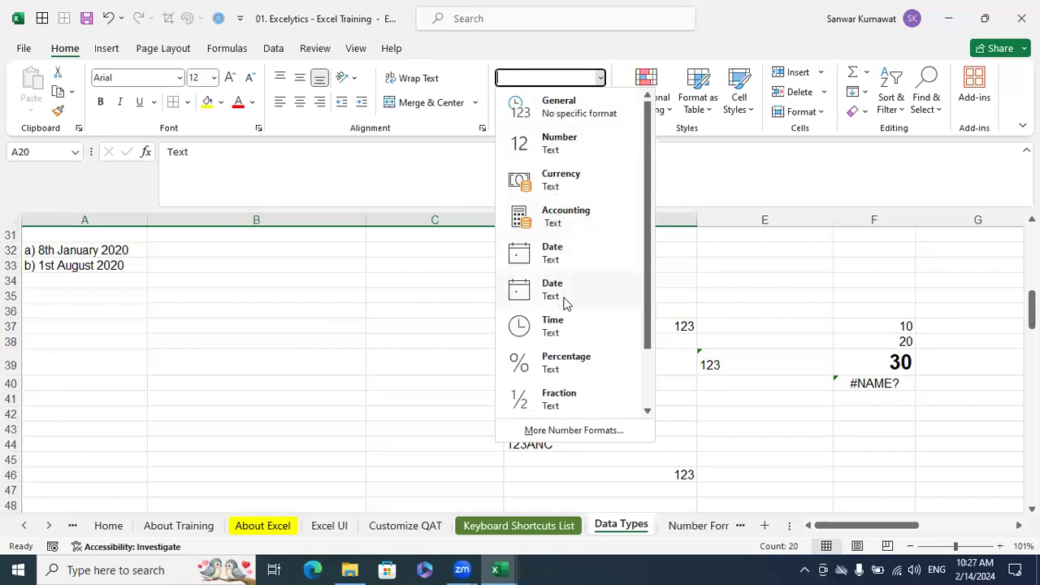
{"action": "scroll", "coordinate": [573, 358], "scroll_direction": "down", "scroll_amount": 1}
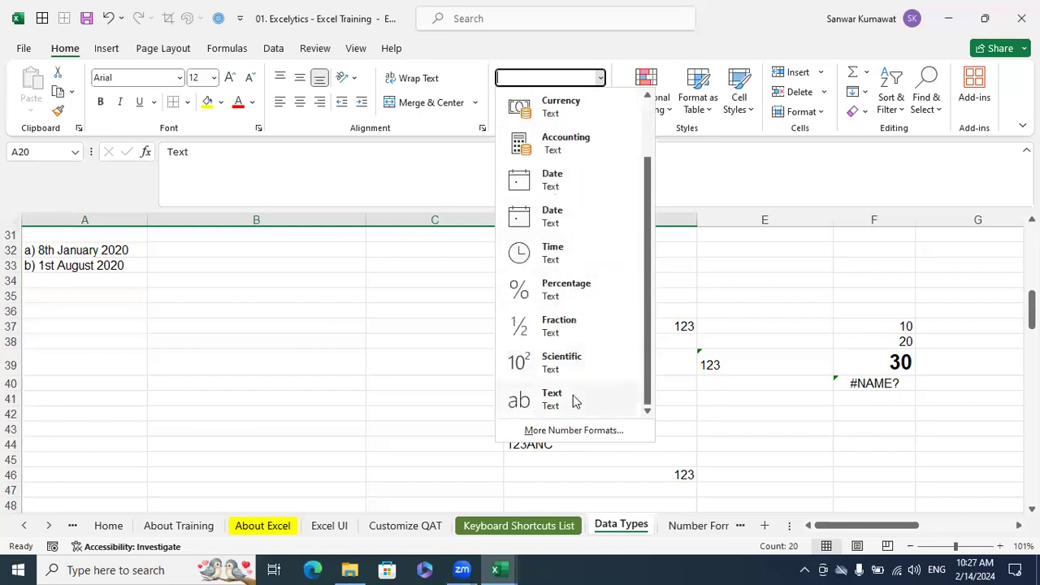
{"action": "scroll", "coordinate": [566, 231], "scroll_direction": "up", "scroll_amount": 1}
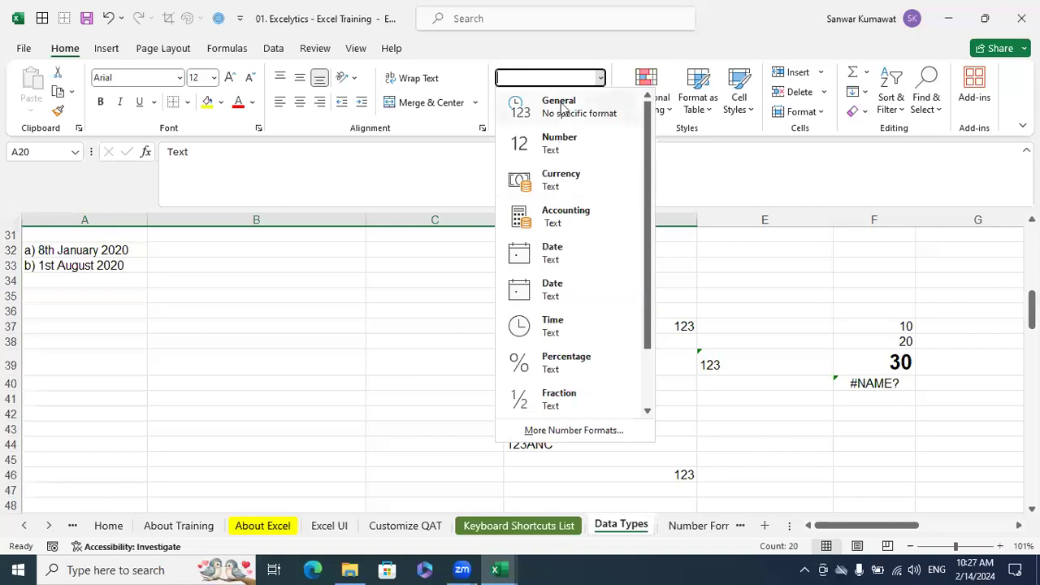
{"action": "scroll", "coordinate": [573, 349], "scroll_direction": "down", "scroll_amount": 1}
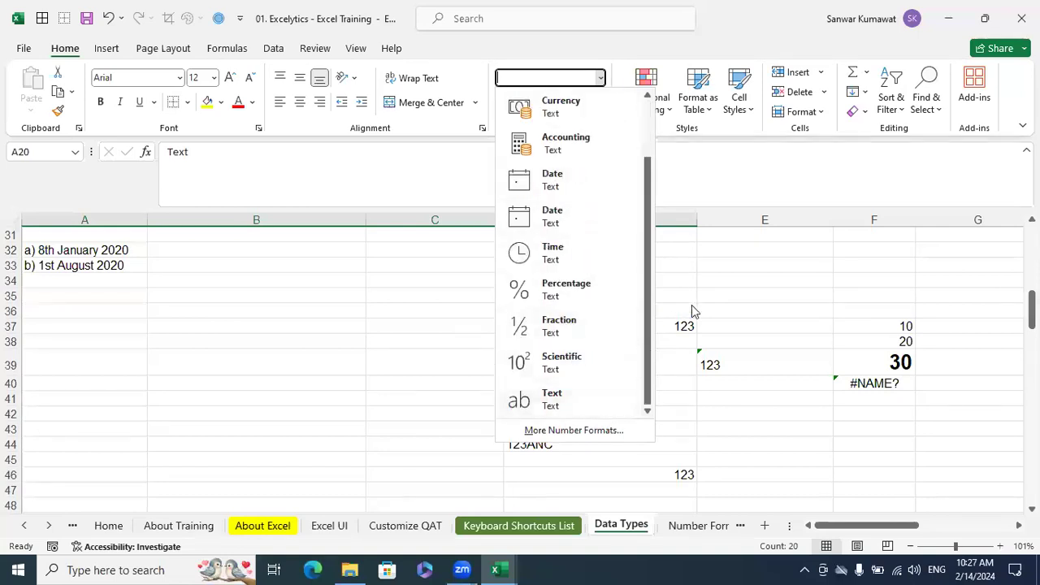
{"action": "left_click", "coordinate": [713, 288]}
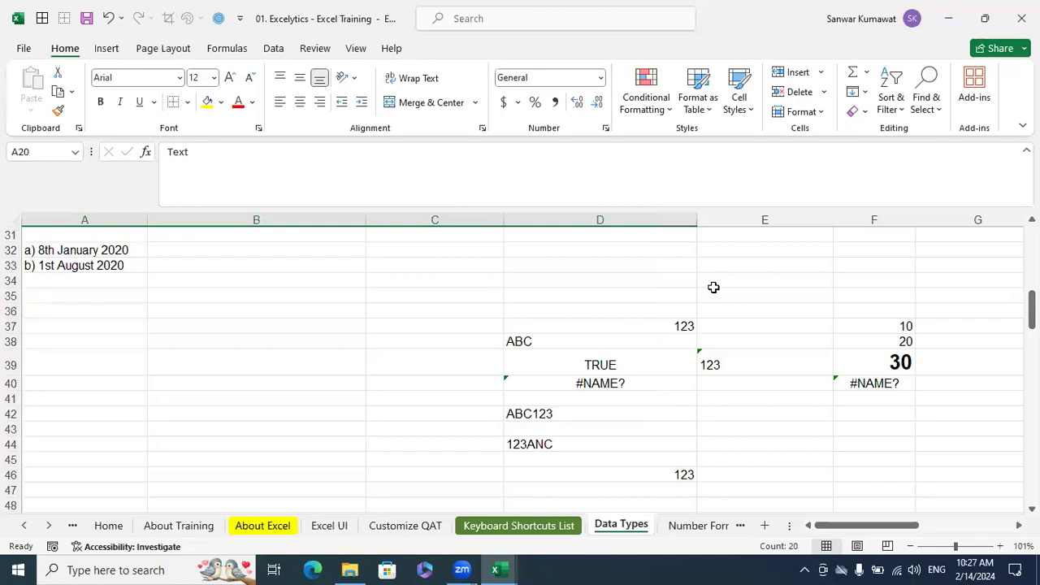
{"action": "left_click", "coordinate": [669, 292]}
{"action": "left_click", "coordinate": [631, 252]}
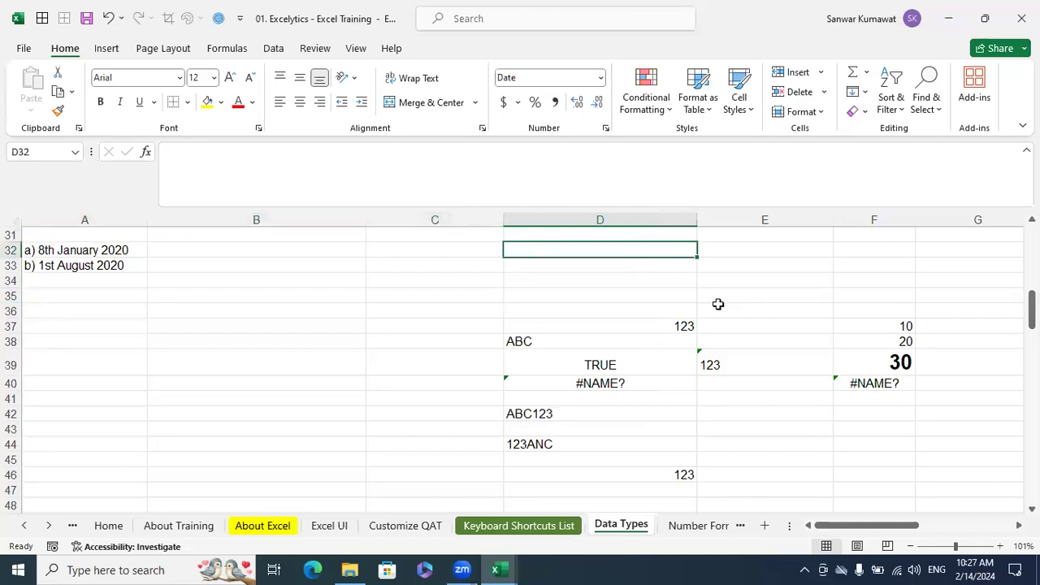
Enter the date 2/14/2024 in cell H11
{"action": "scroll", "coordinate": [718, 304], "scroll_direction": "up", "scroll_amount": 2}
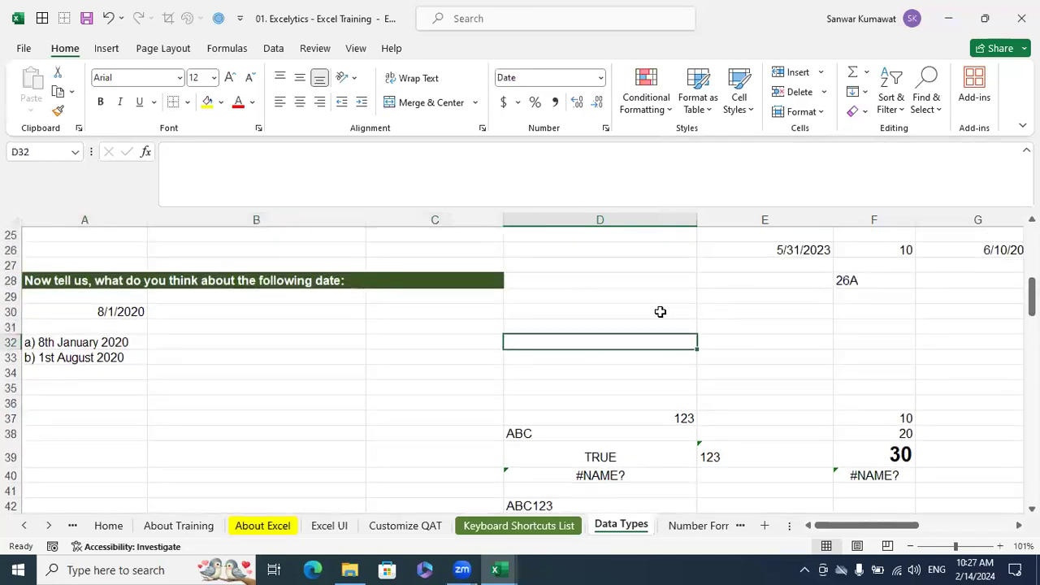
{"action": "scroll", "coordinate": [666, 317], "scroll_direction": "up", "scroll_amount": 5}
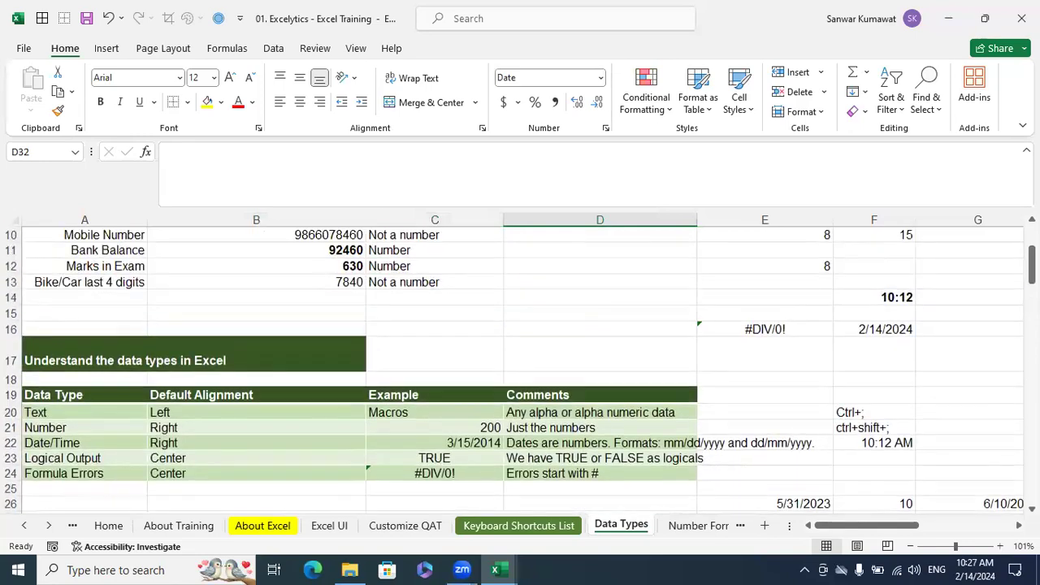
{"action": "left_click_drag", "start_coordinate": [914, 529], "coordinate": [935, 526]}
{"action": "left_click", "coordinate": [761, 257]}
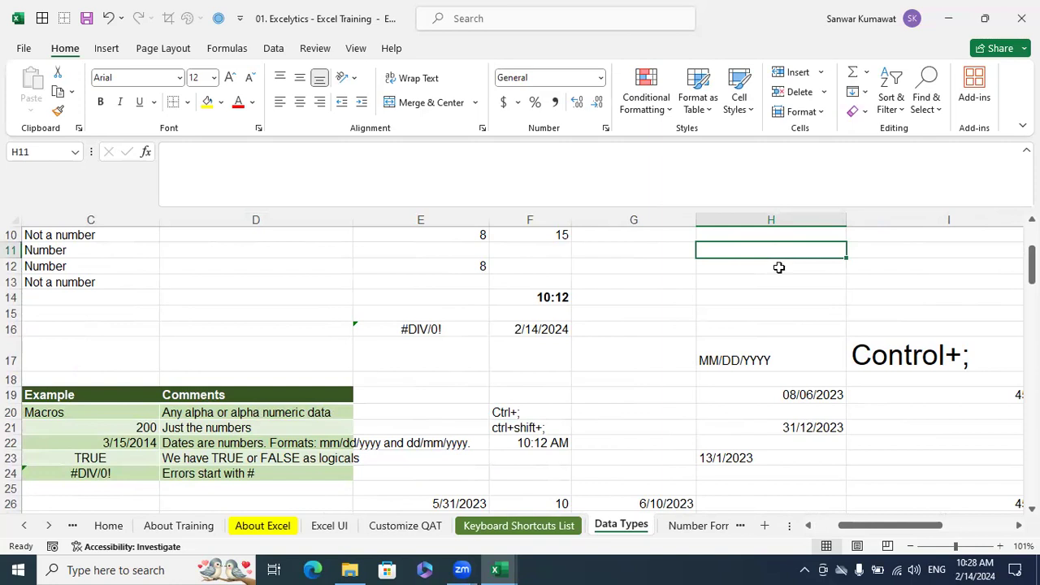
{"action": "type", "text": "2"}
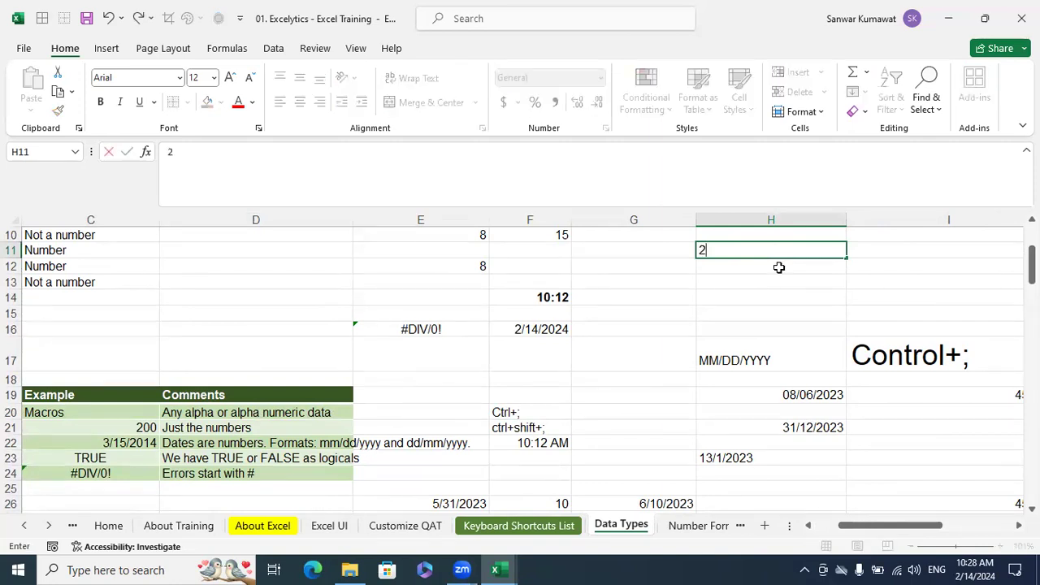
{"action": "type", "text": "/14/2024"}
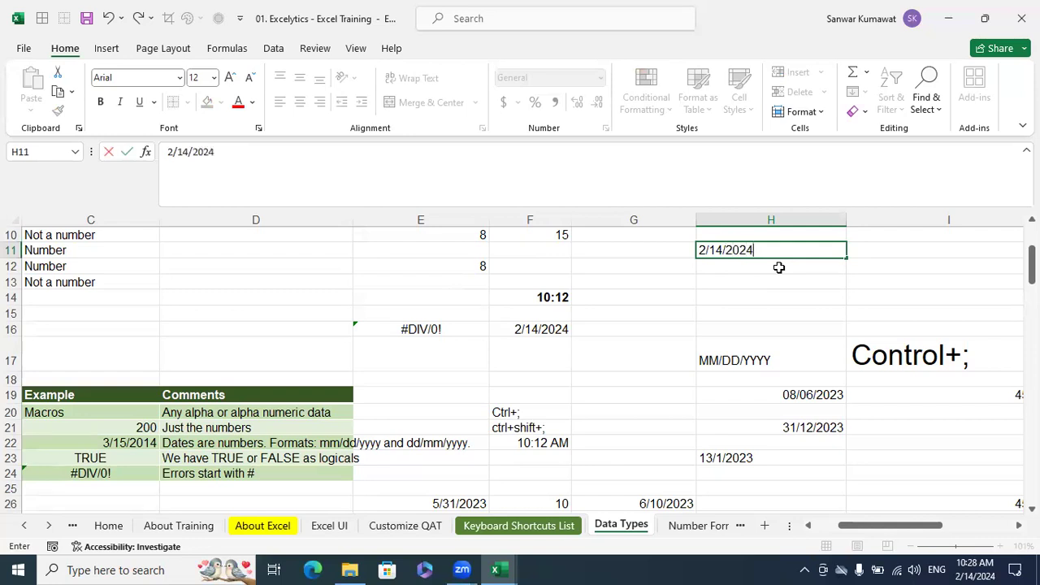
{"action": "key", "text": "Return"}
{"action": "left_click", "coordinate": [792, 250]}
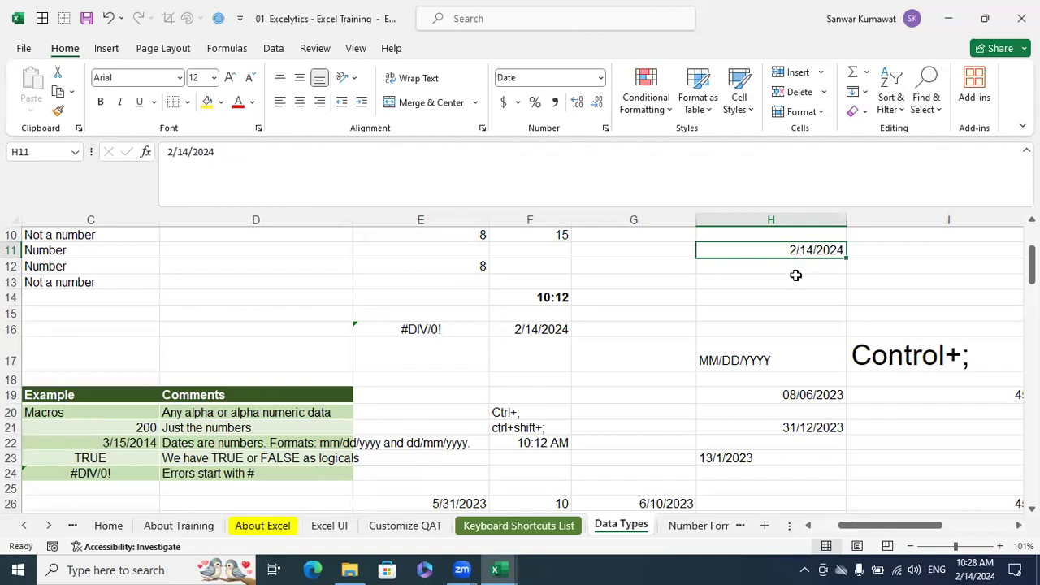
{"action": "left_click", "coordinate": [796, 268]}
{"action": "left_click", "coordinate": [806, 251]}
{"action": "scroll", "coordinate": [806, 252], "scroll_direction": "right", "scroll_amount": 1}
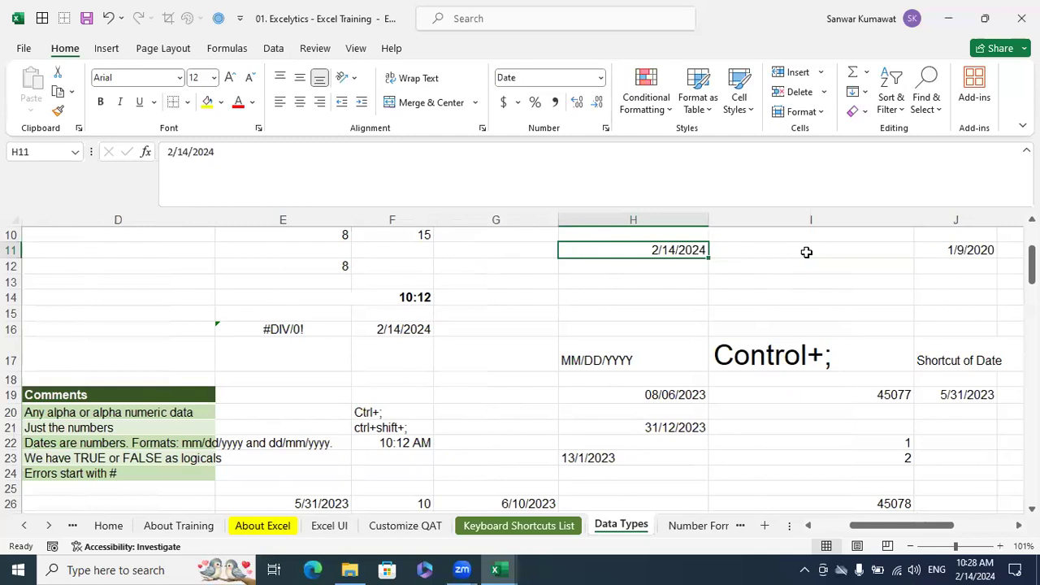
{"action": "key", "text": "Return"}
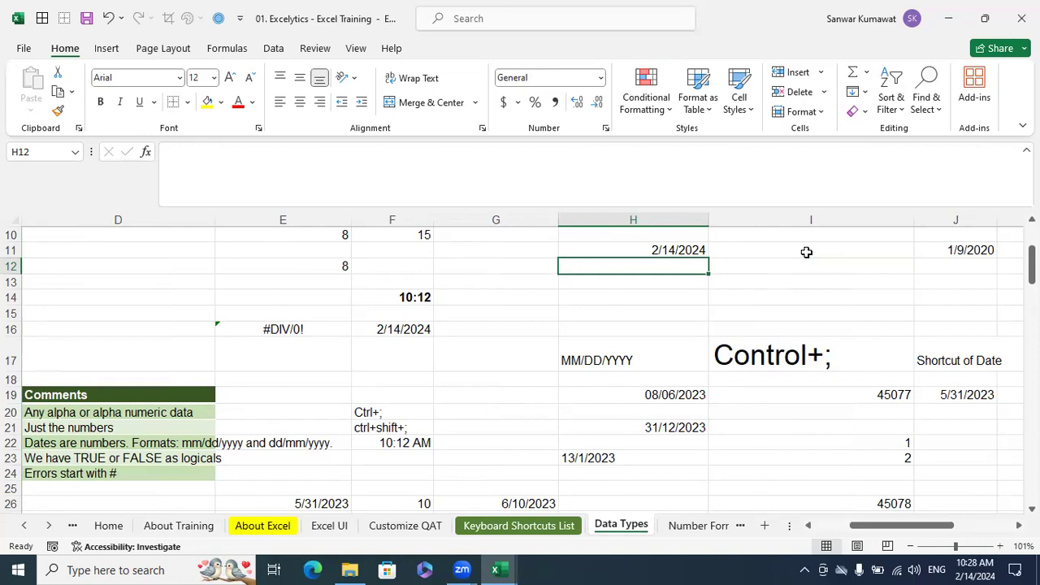
Enter a colon in I15 and a semicolon in I16, above the Control+; shortcut note in I17
{"action": "left_click", "coordinate": [829, 414]}
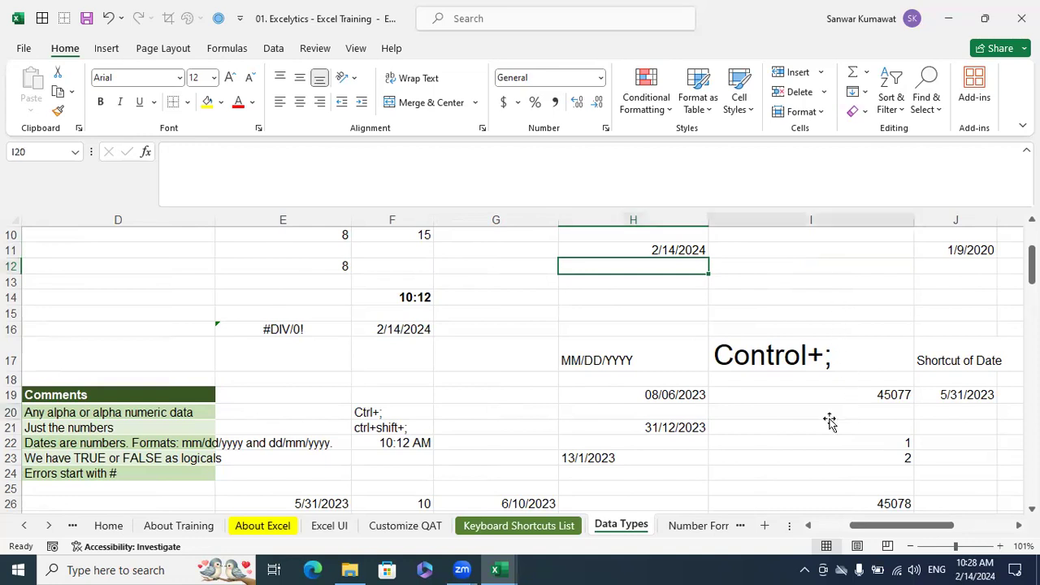
{"action": "left_click", "coordinate": [780, 355]}
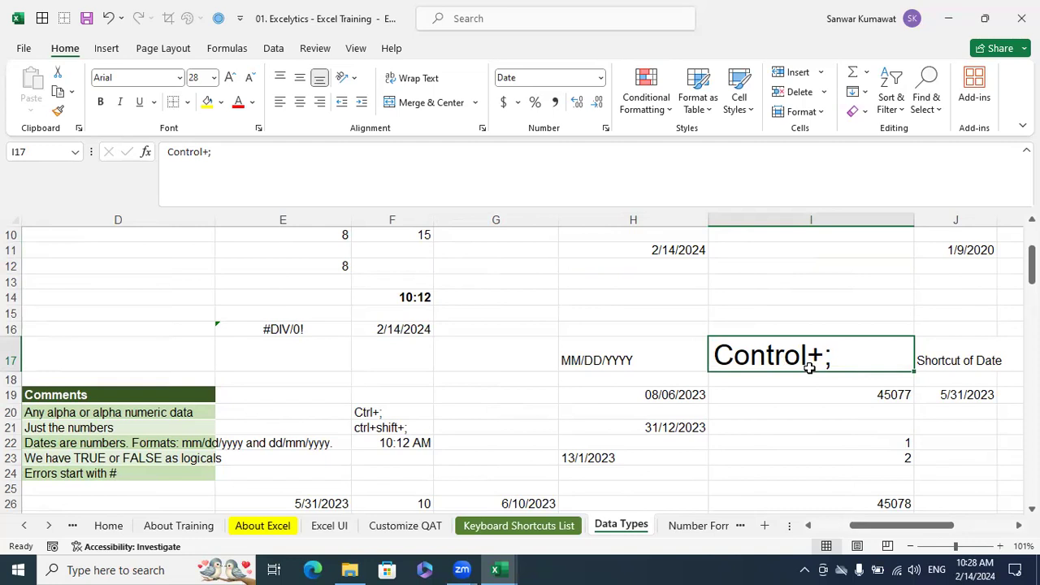
{"action": "double_click", "coordinate": [786, 310]}
{"action": "type", "text": ":"}
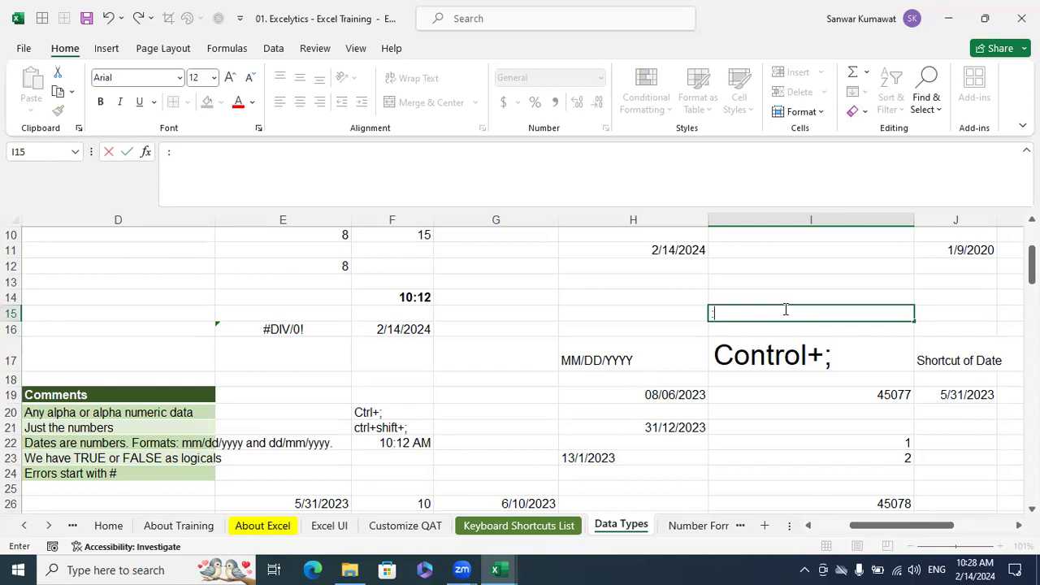
{"action": "left_click", "coordinate": [777, 278]}
{"action": "left_click", "coordinate": [740, 309]}
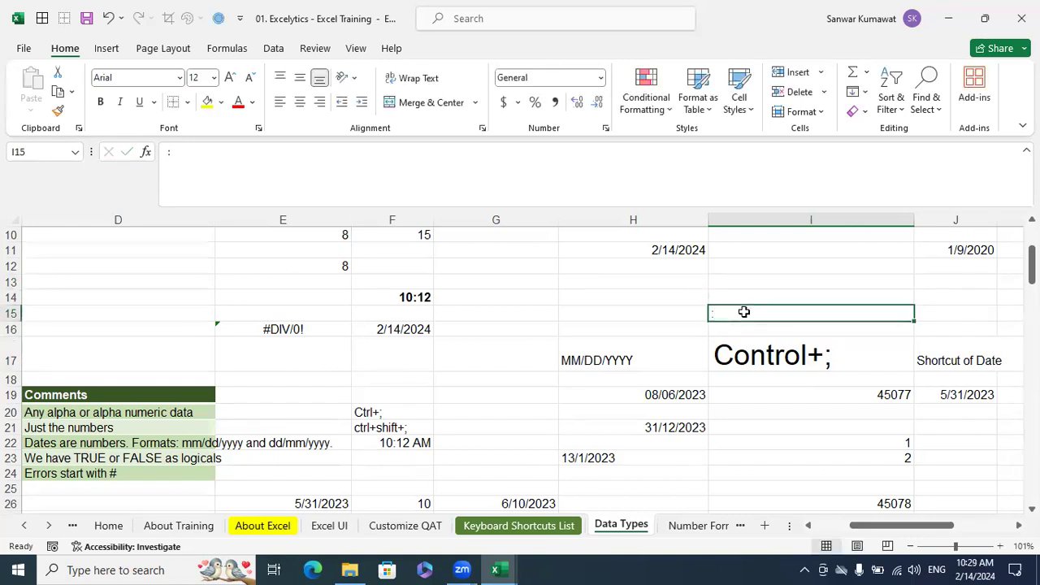
{"action": "left_click", "coordinate": [736, 326]}
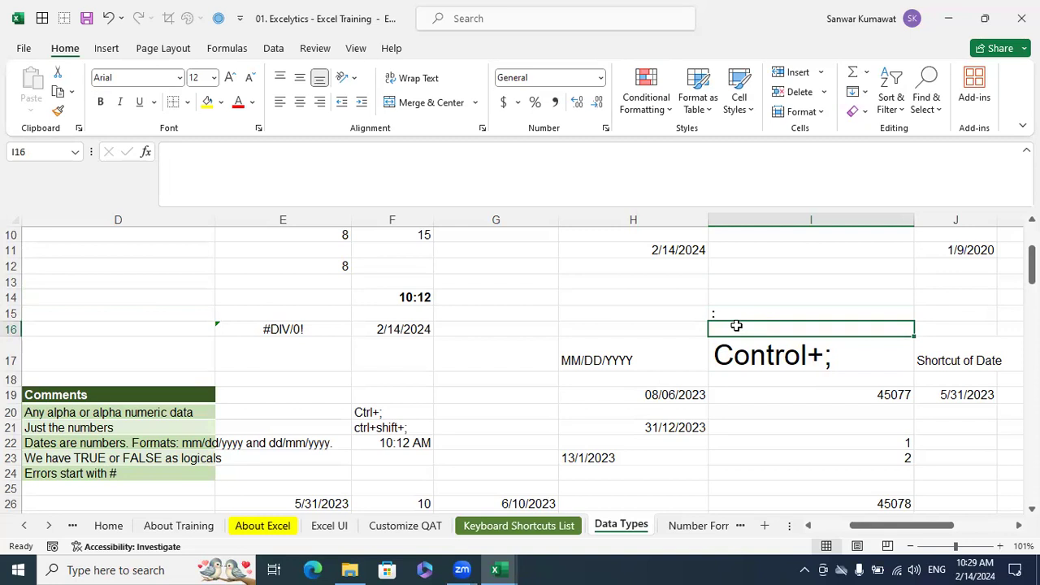
{"action": "double_click", "coordinate": [737, 325]}
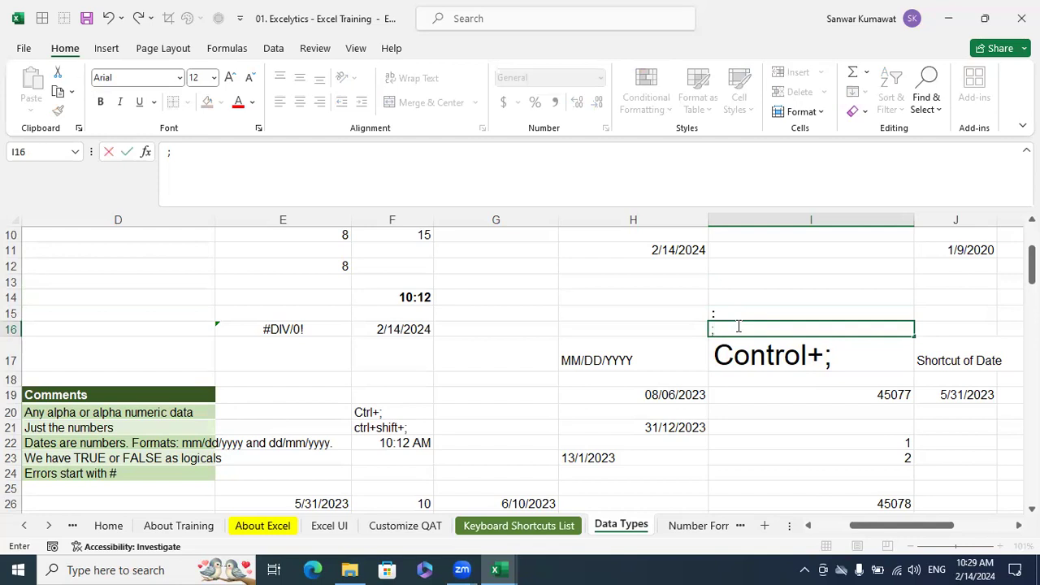
{"action": "type", "text": ":"}
{"action": "key", "text": "Return"}
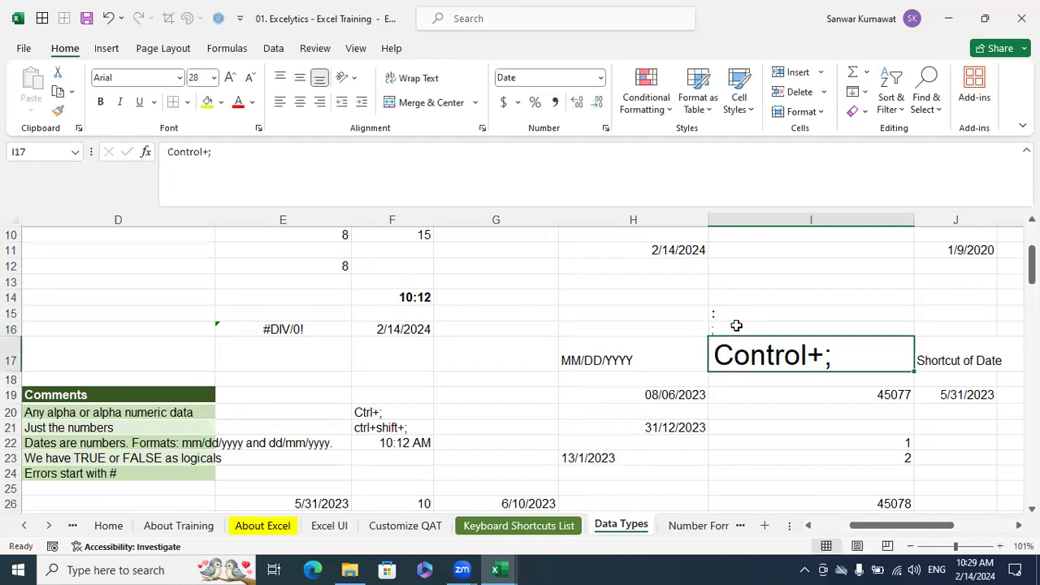
{"action": "left_click", "coordinate": [756, 328]}
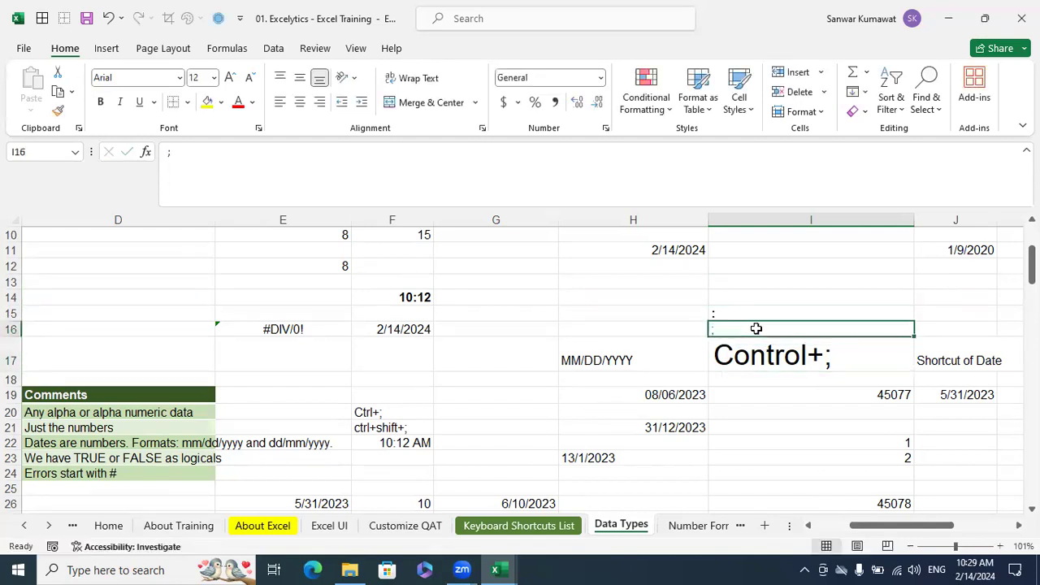
{"action": "left_click", "coordinate": [742, 356]}
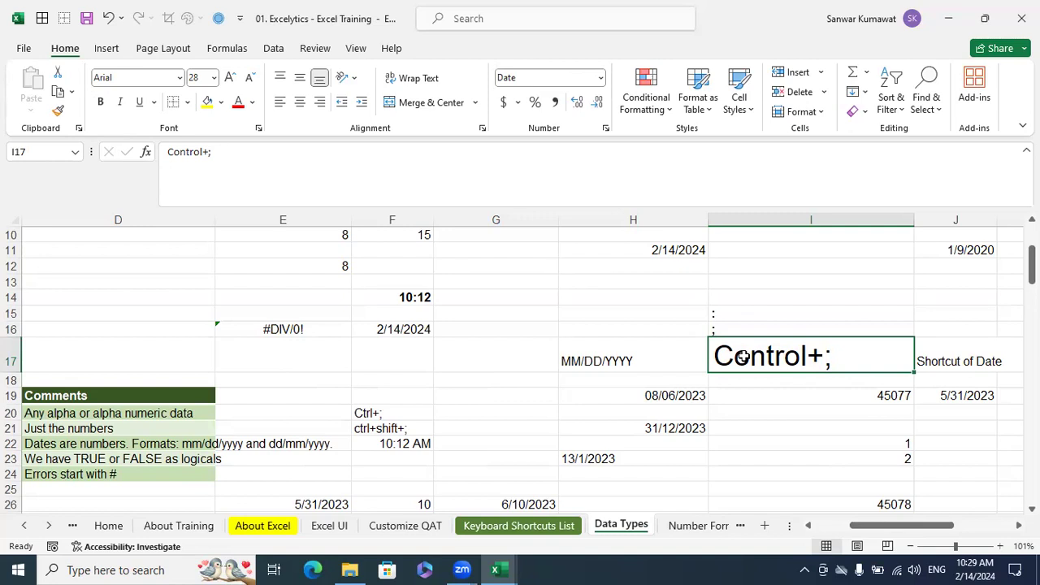
Enter the formula =TODAY() in cell H13 and compare it with the fixed date in H11
{"action": "left_click", "coordinate": [688, 283]}
{"action": "type", "text": "=today()"}
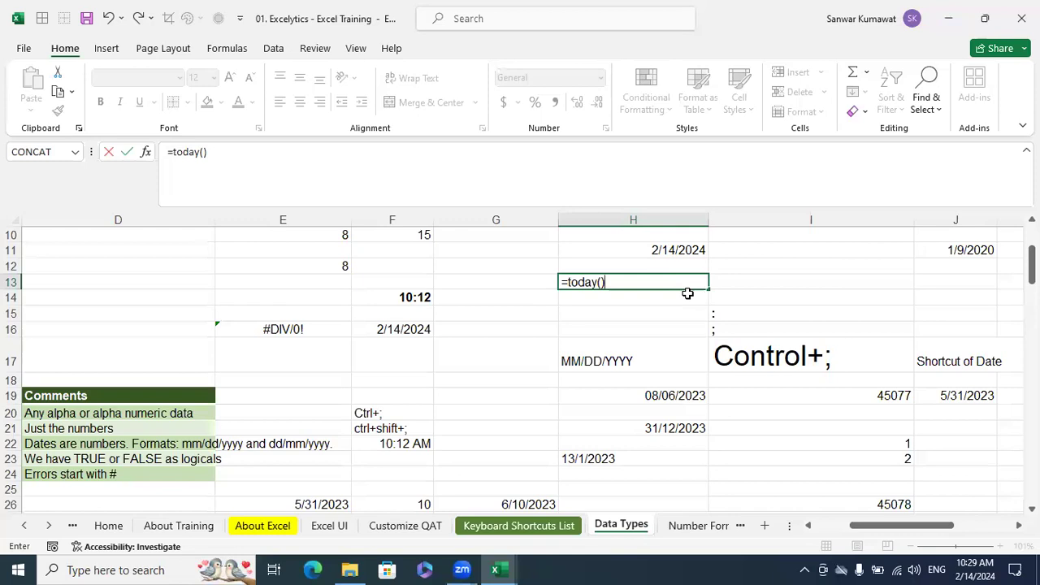
{"action": "key", "text": "Return"}
{"action": "left_click", "coordinate": [679, 253]}
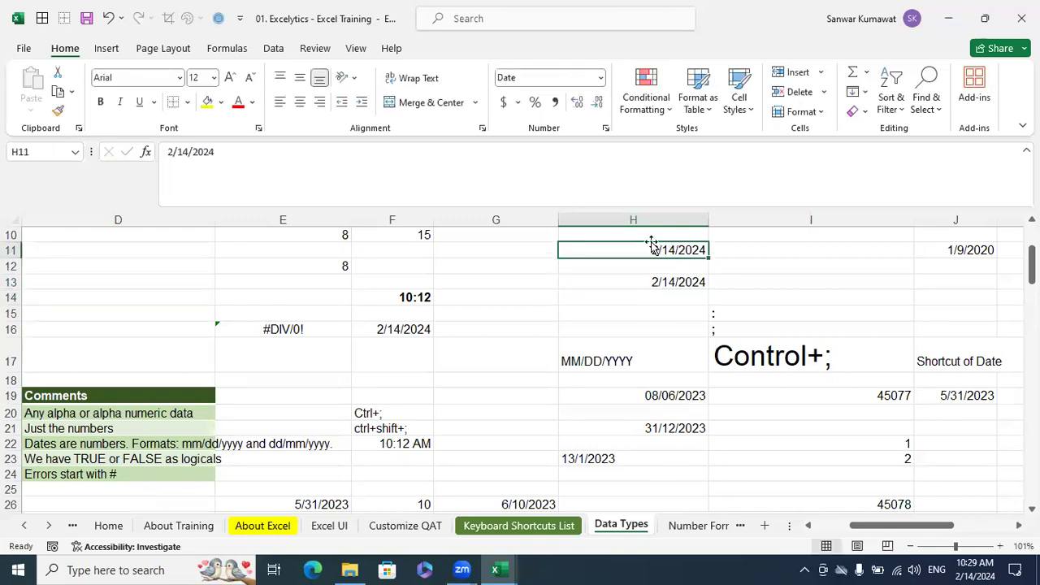
{"action": "left_click", "coordinate": [671, 284]}
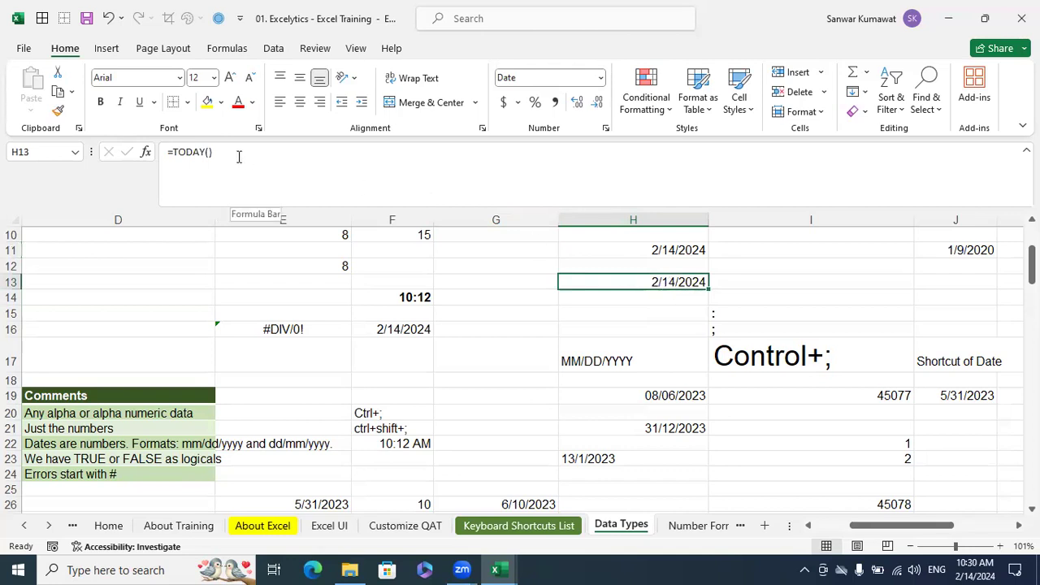
Fill the fixed date in H11 with yellow and the TODAY formula cell H13 with green
{"action": "left_click", "coordinate": [676, 254]}
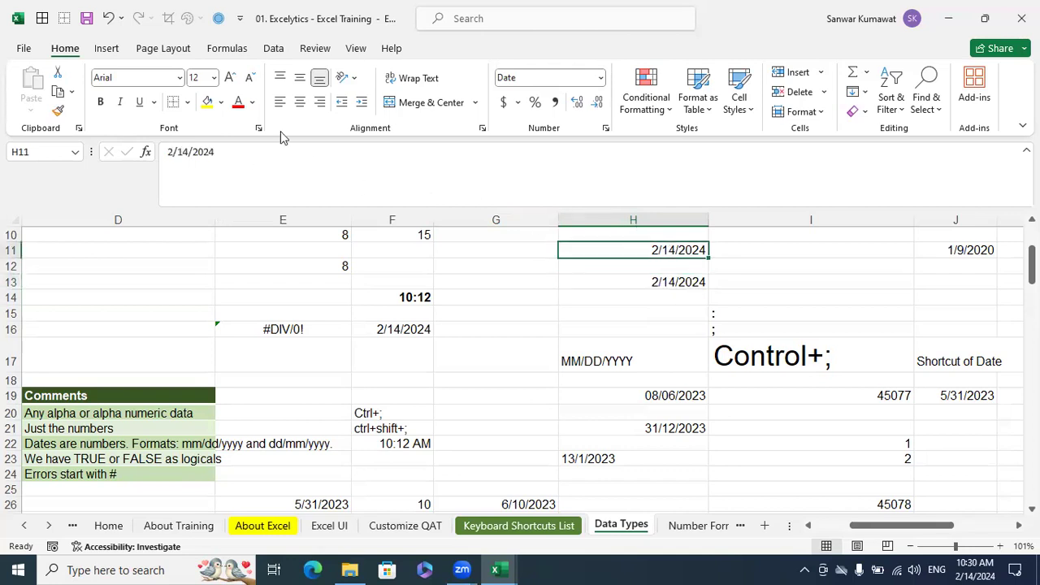
{"action": "left_click", "coordinate": [207, 101]}
{"action": "left_click", "coordinate": [660, 276]}
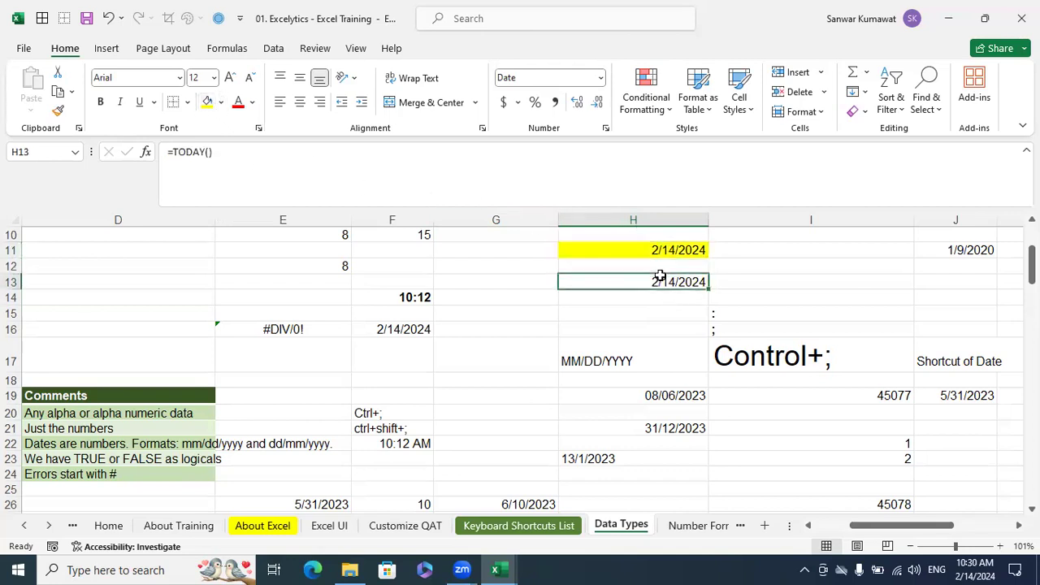
{"action": "left_click", "coordinate": [220, 101]}
{"action": "left_click", "coordinate": [269, 245]}
{"action": "left_click", "coordinate": [690, 351]}
{"action": "left_click", "coordinate": [650, 282]}
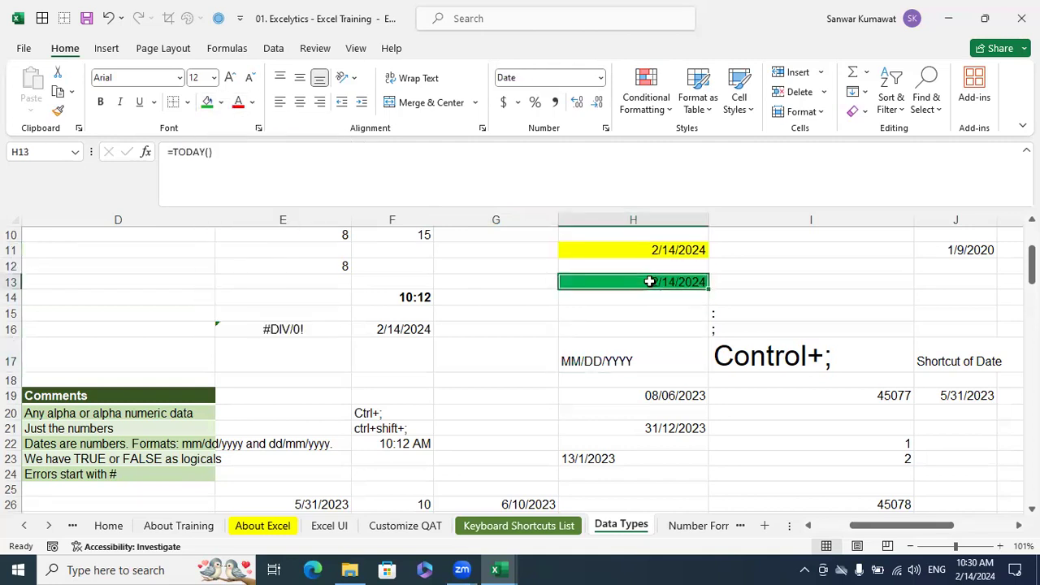
Examine the underlying contents of the two highlighted date cells, H11 and H13
{"action": "left_click", "coordinate": [795, 296]}
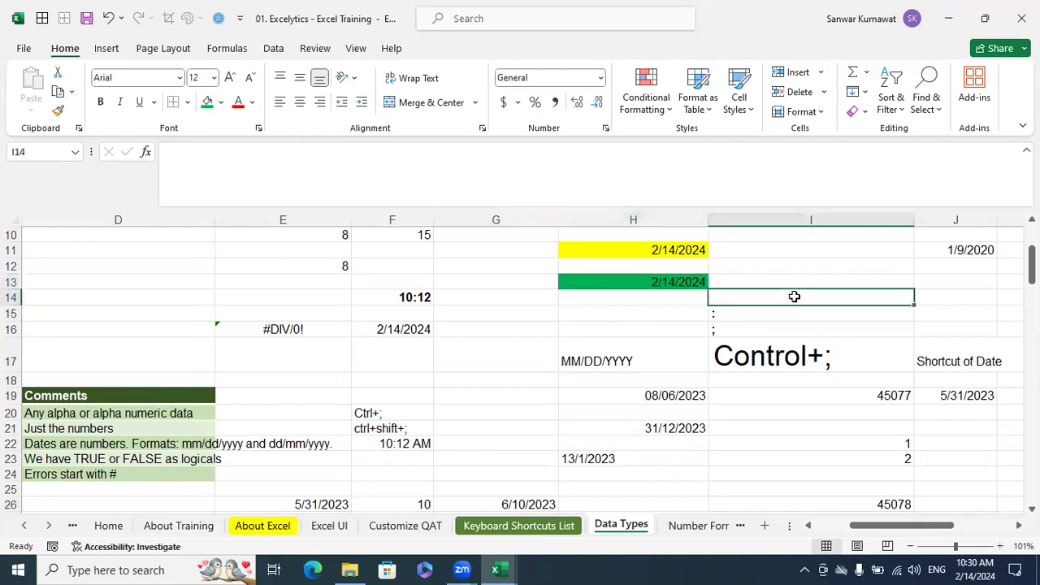
{"action": "left_click", "coordinate": [681, 281]}
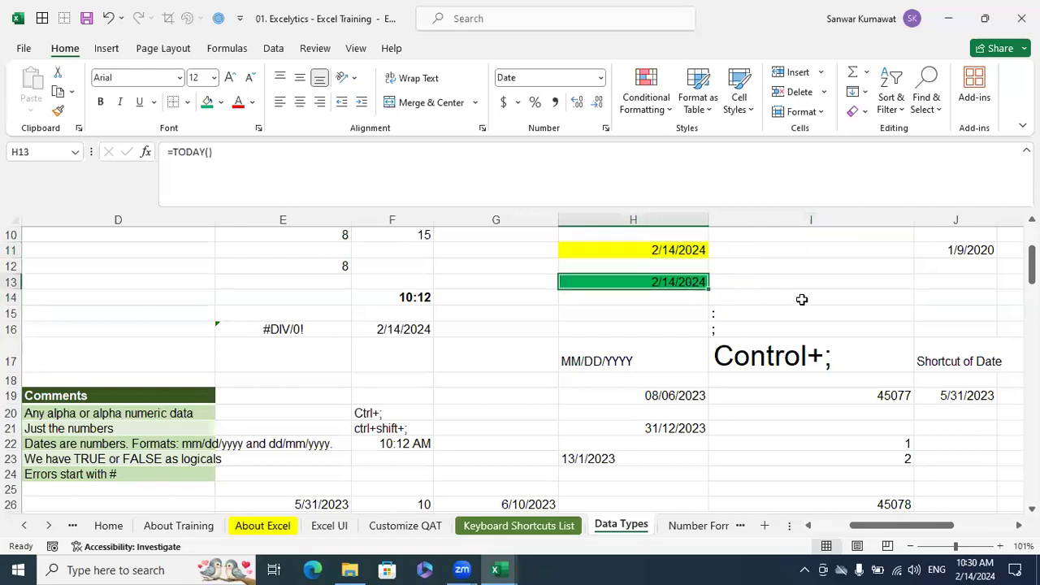
{"action": "left_click", "coordinate": [692, 249]}
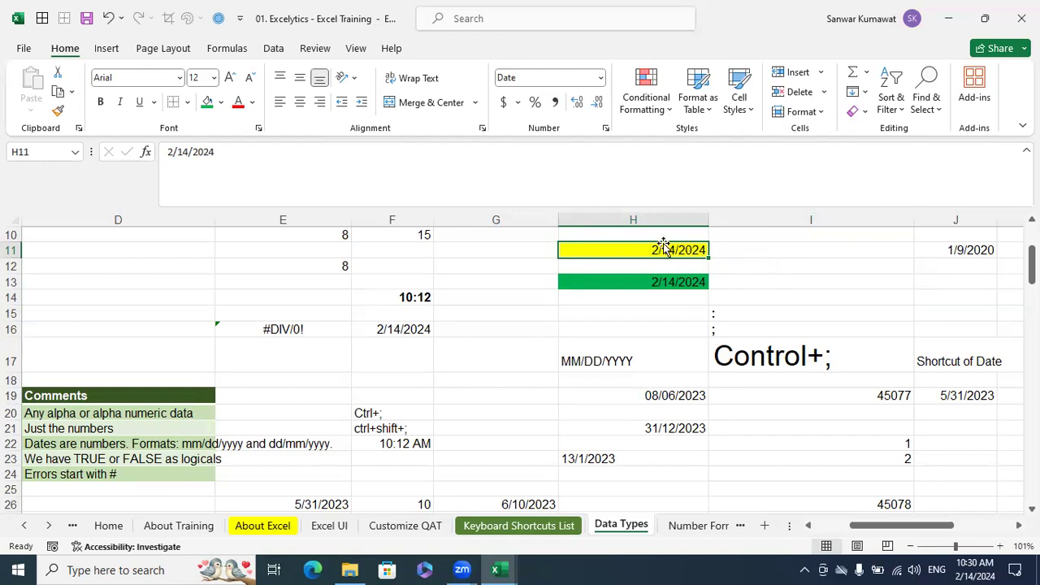
{"action": "left_click", "coordinate": [669, 281]}
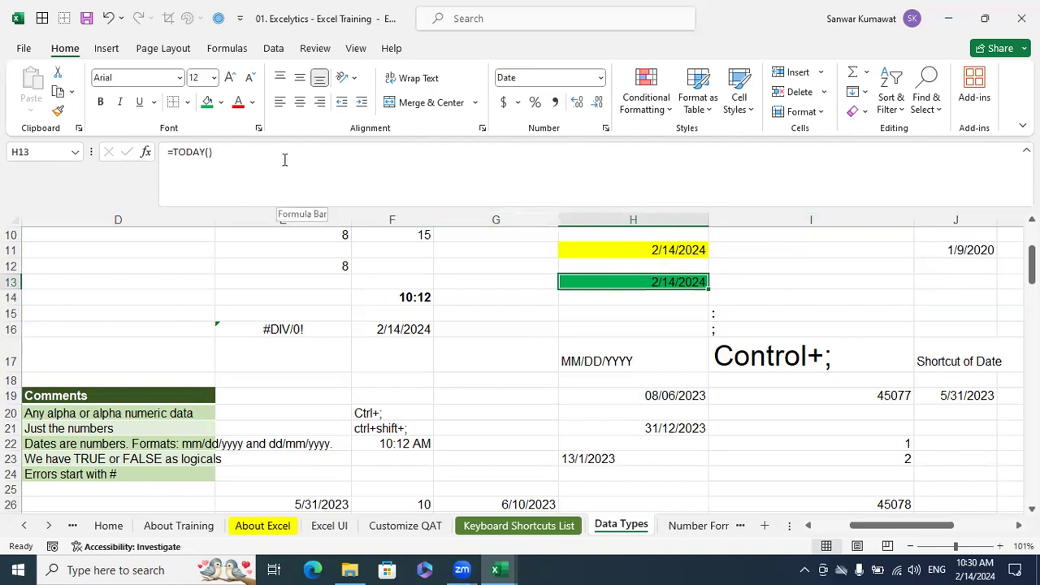
Enter the fixed time 10:30 in cell I11, beside the yellow date cell
{"action": "left_click", "coordinate": [621, 252]}
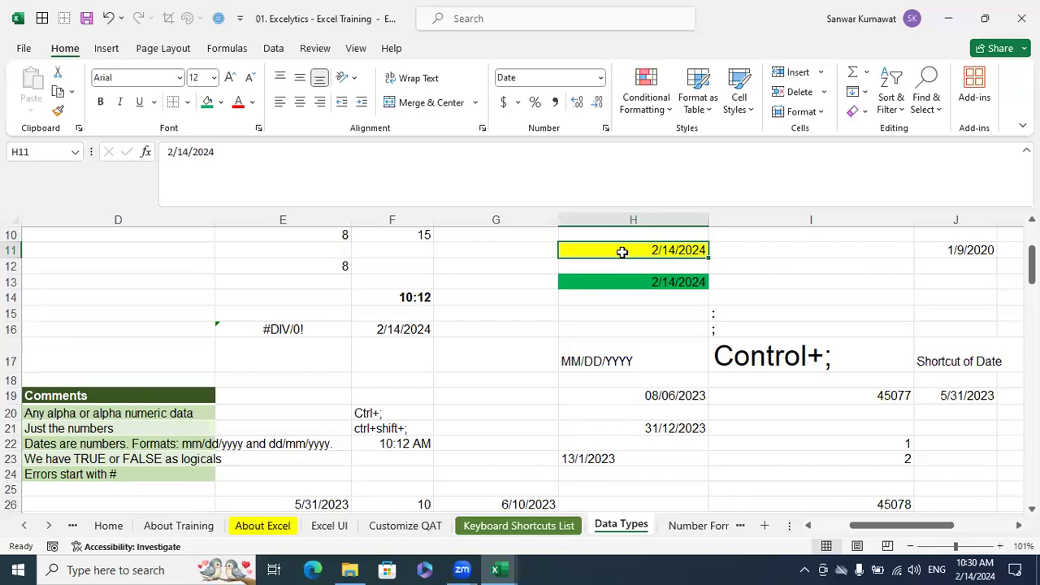
{"action": "left_click", "coordinate": [762, 247]}
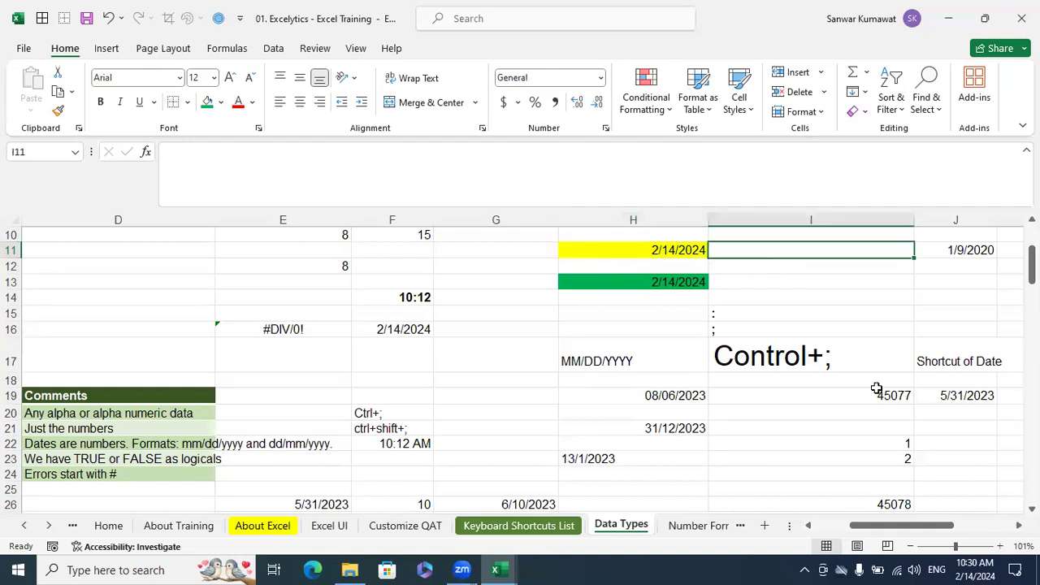
{"action": "type", "text": "10:30"}
{"action": "key", "text": "Return"}
{"action": "key", "text": "Return"}
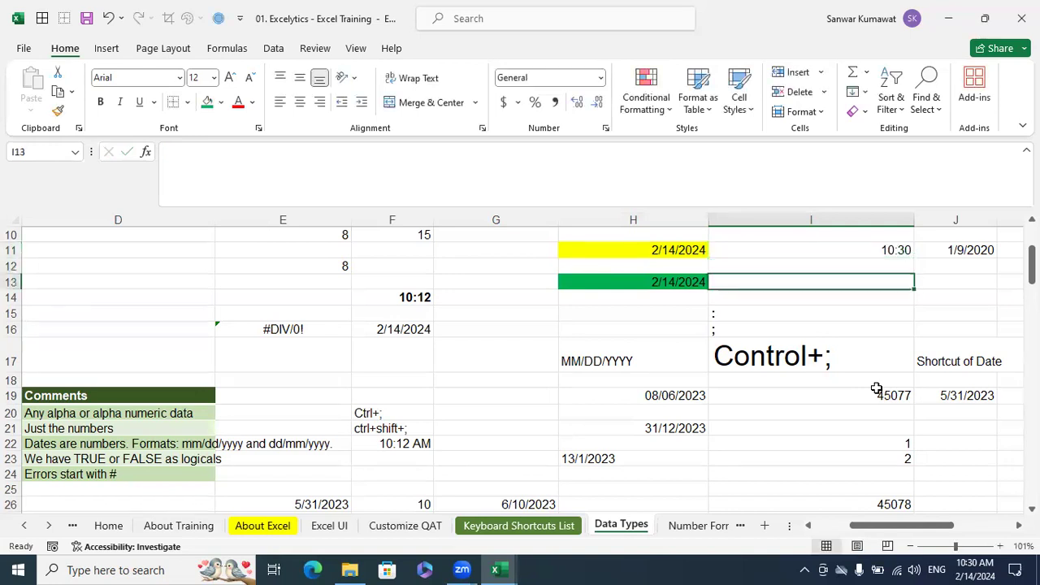
Enter the formula =NOW() in cell I13 and apply the Time number format to it
{"action": "type", "text": "=now"}
{"action": "key", "text": "Tab"}
{"action": "type", "text": ")"}
{"action": "key", "text": "Return"}
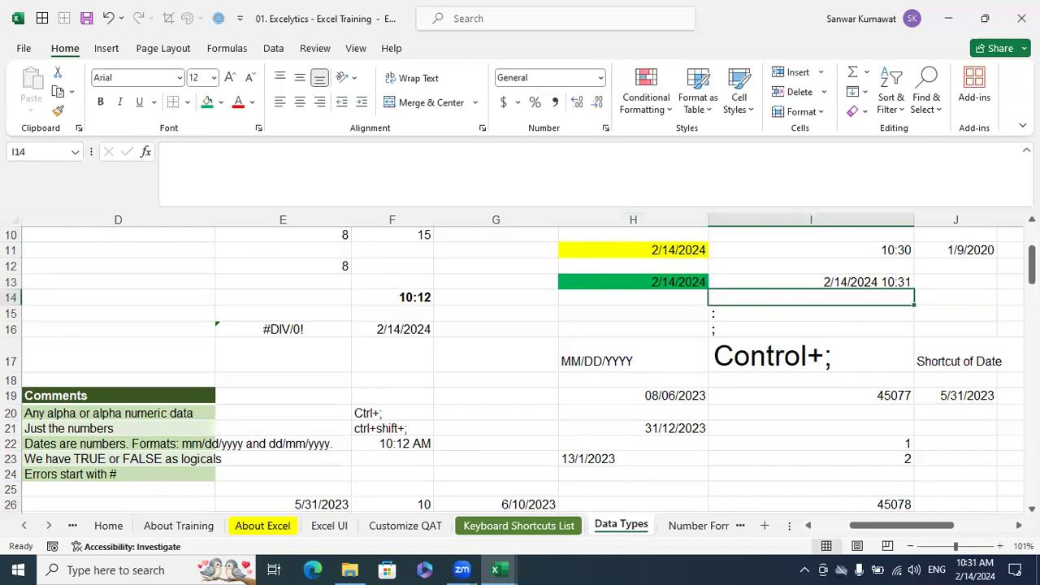
{"action": "key", "text": "Up"}
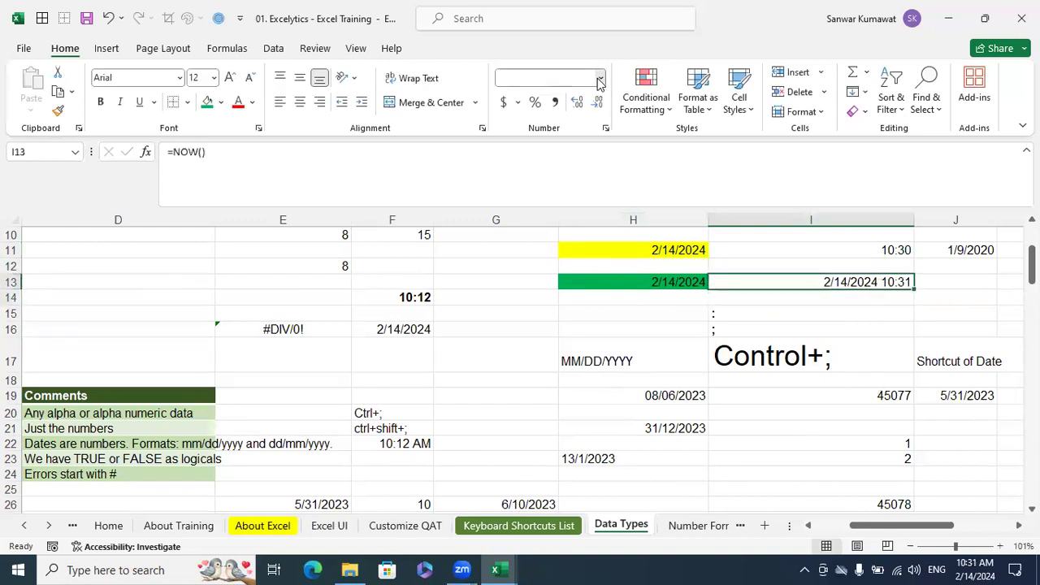
{"action": "left_click", "coordinate": [601, 77]}
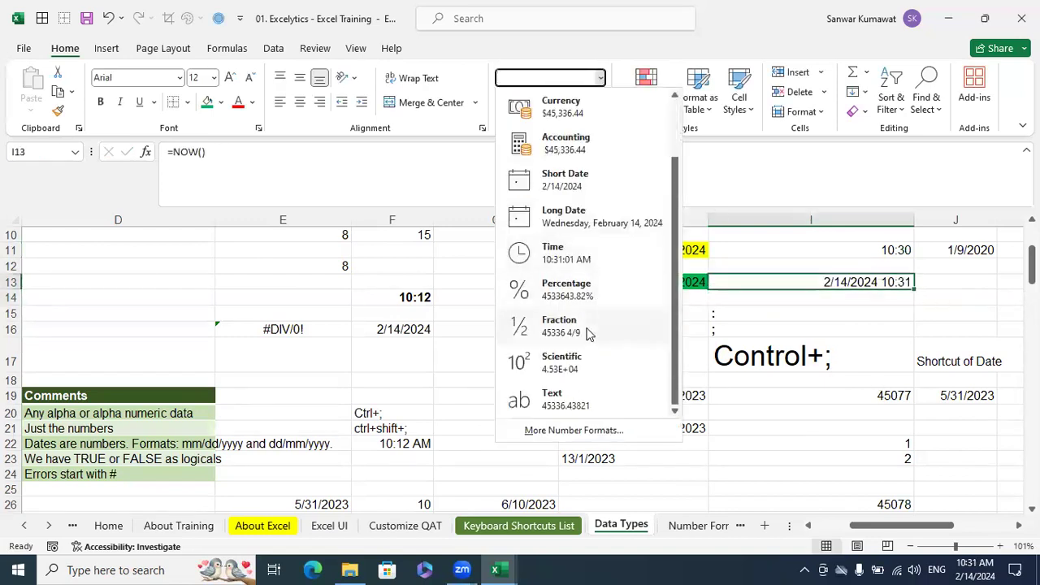
{"action": "left_click", "coordinate": [569, 247]}
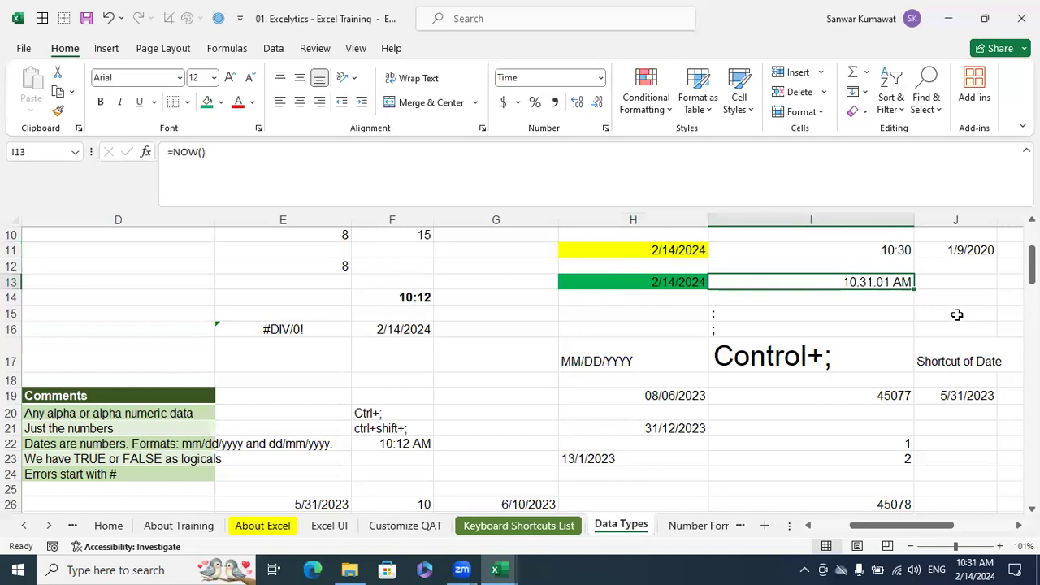
Fill the fixed time in I11 with yellow and the NOW formula cell I13 with green
{"action": "left_click", "coordinate": [889, 250]}
{"action": "left_click", "coordinate": [220, 101]}
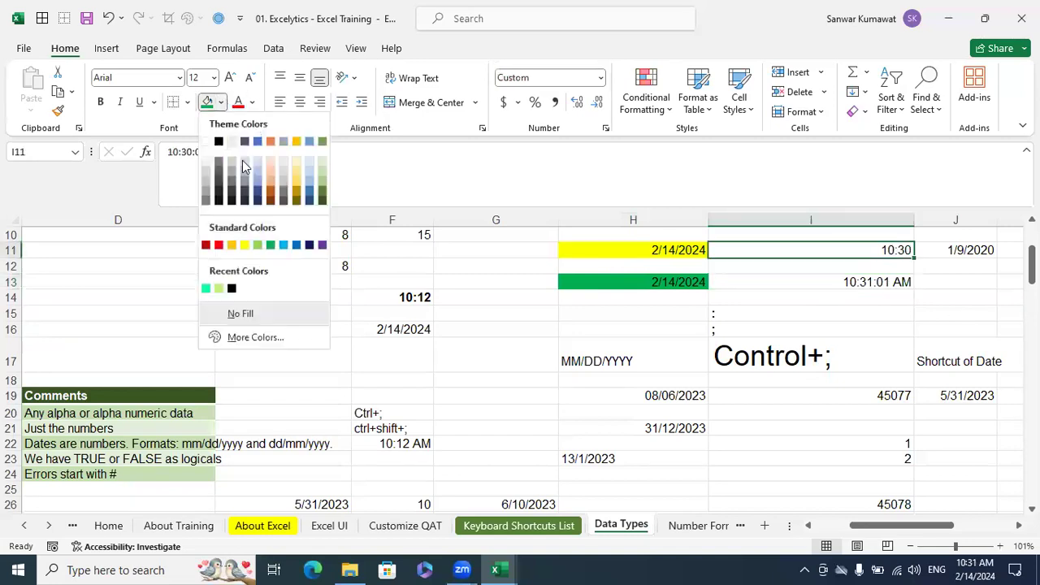
{"action": "left_click", "coordinate": [245, 245]}
{"action": "left_click", "coordinate": [845, 284]}
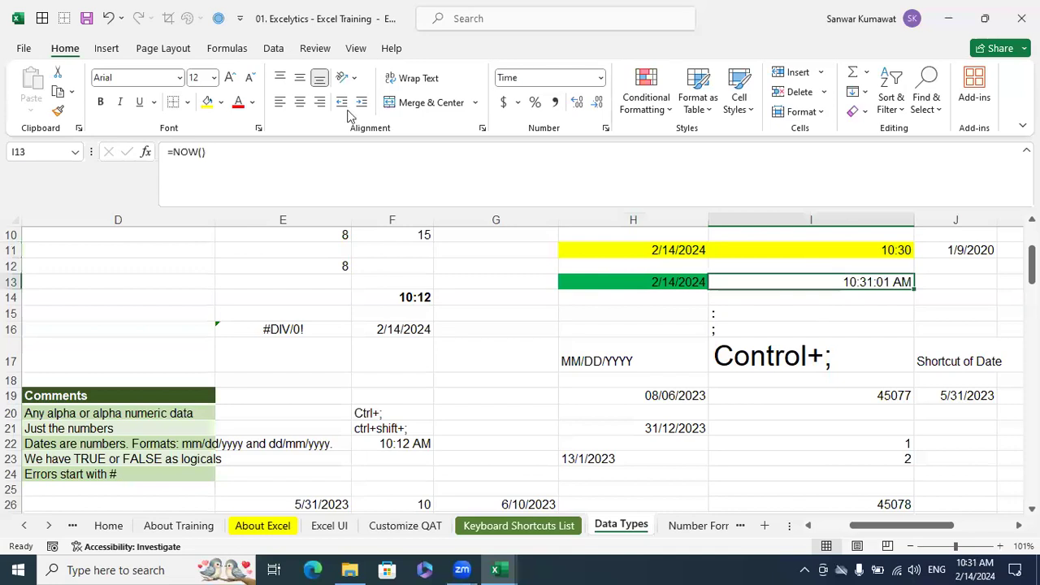
{"action": "left_click", "coordinate": [220, 101]}
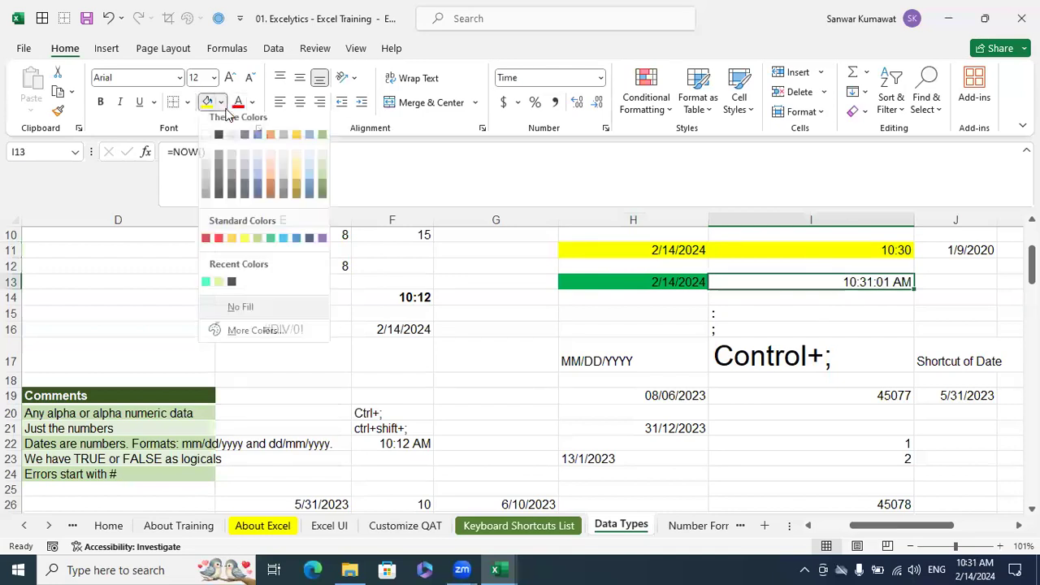
{"action": "left_click", "coordinate": [269, 247]}
{"action": "left_click", "coordinate": [911, 300]}
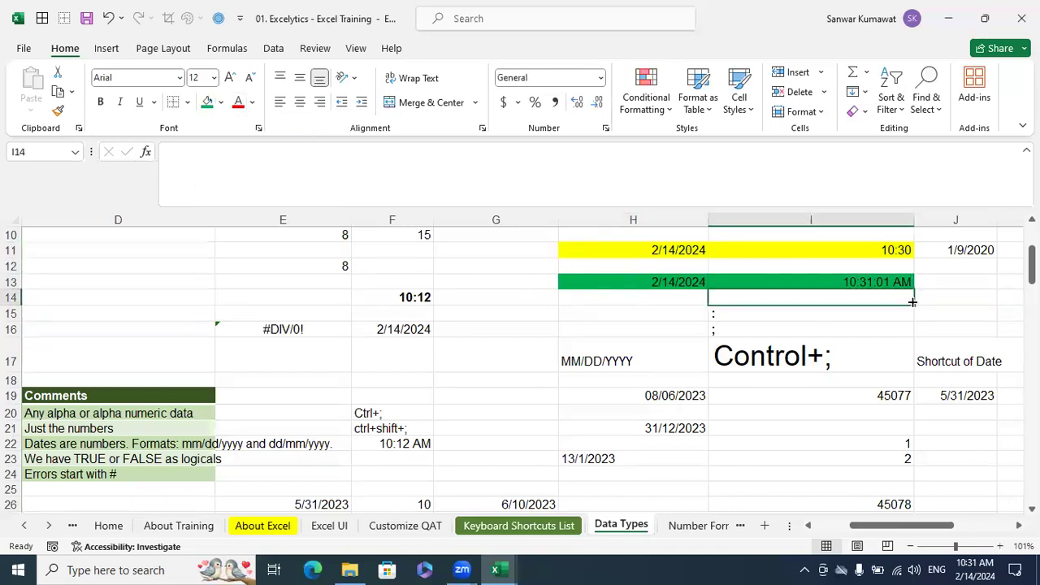
Compare the fixed time in I11 with the NOW formula in I13, and check the TODAY formula in H13
{"action": "left_click", "coordinate": [868, 280]}
{"action": "left_click", "coordinate": [888, 250]}
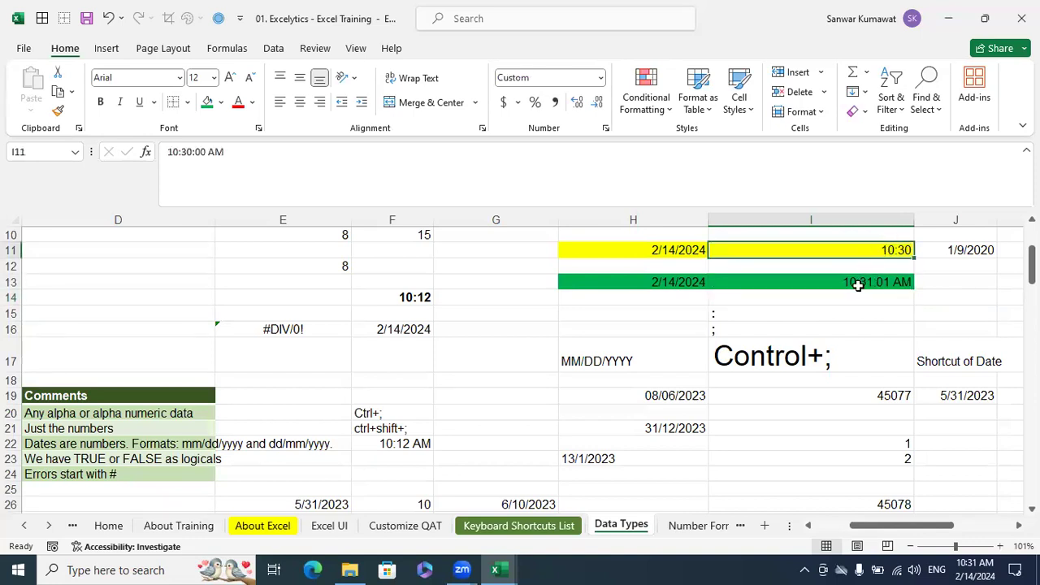
{"action": "left_click", "coordinate": [880, 283]}
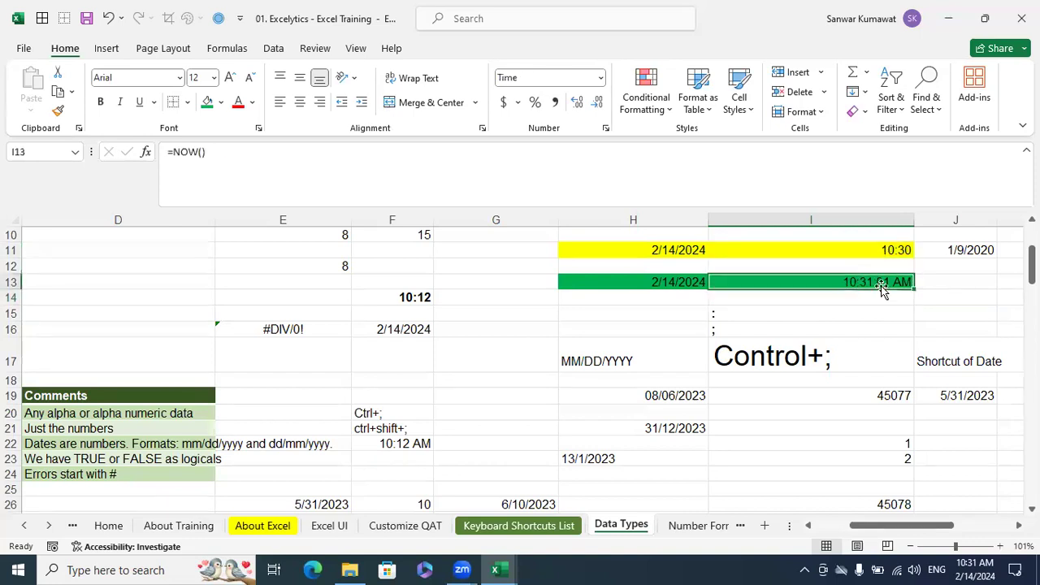
{"action": "left_click", "coordinate": [948, 310]}
{"action": "left_click", "coordinate": [971, 329]}
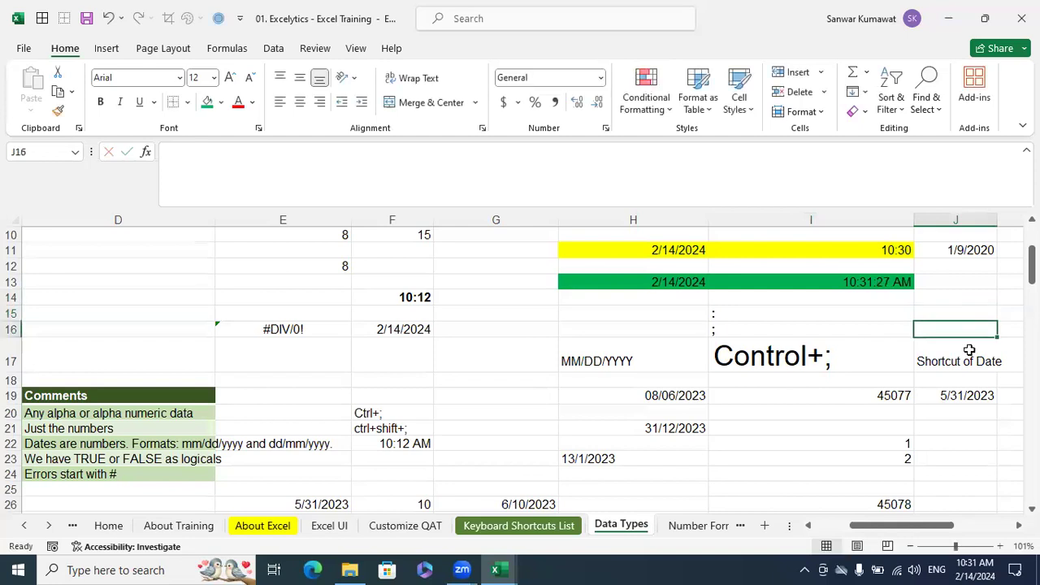
{"action": "left_click", "coordinate": [878, 283]}
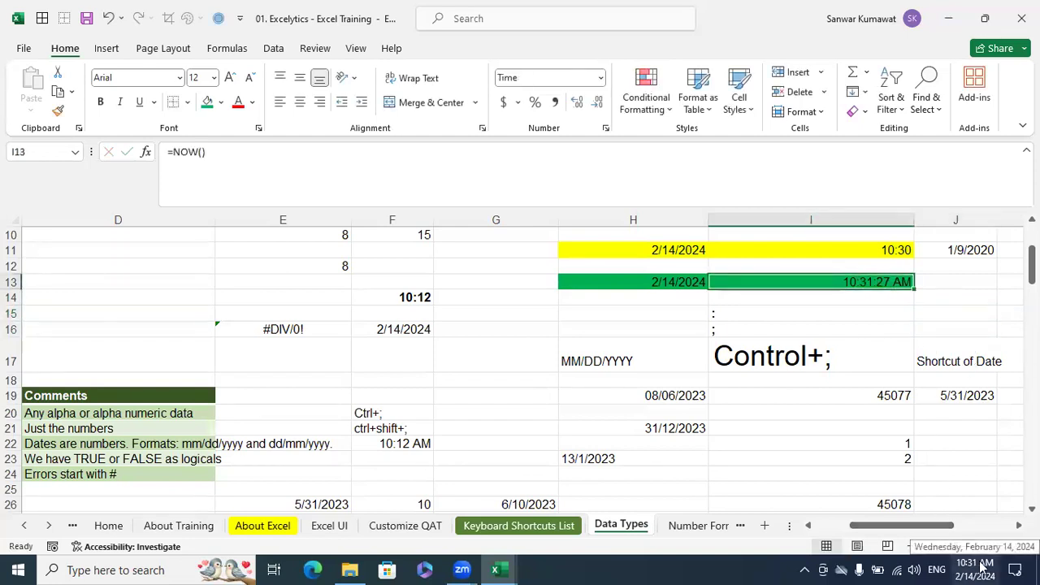
{"action": "left_click", "coordinate": [690, 277]}
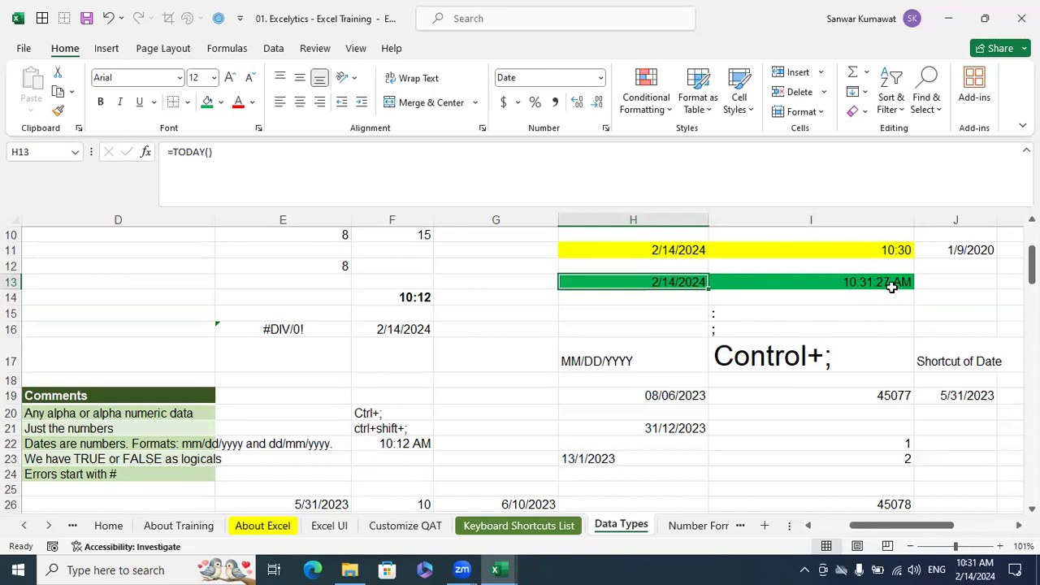
Enter 31/12/2024 in cell H29 as a day-first date example
{"action": "scroll", "coordinate": [892, 288], "scroll_direction": "down", "scroll_amount": 4}
{"action": "left_click", "coordinate": [685, 341]}
{"action": "scroll", "coordinate": [686, 341], "scroll_direction": "down", "scroll_amount": 1}
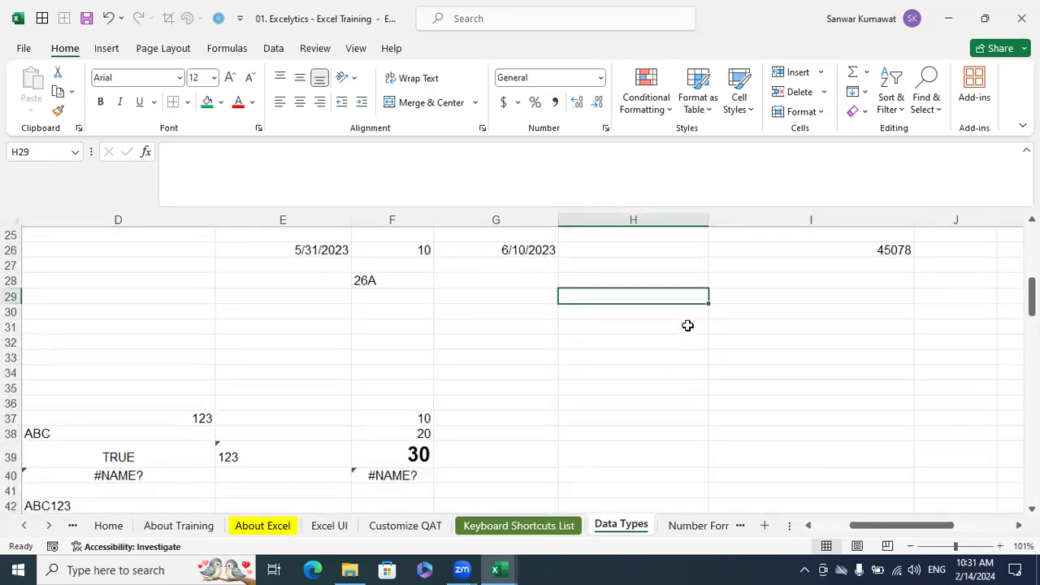
{"action": "type", "text": "31/1"}
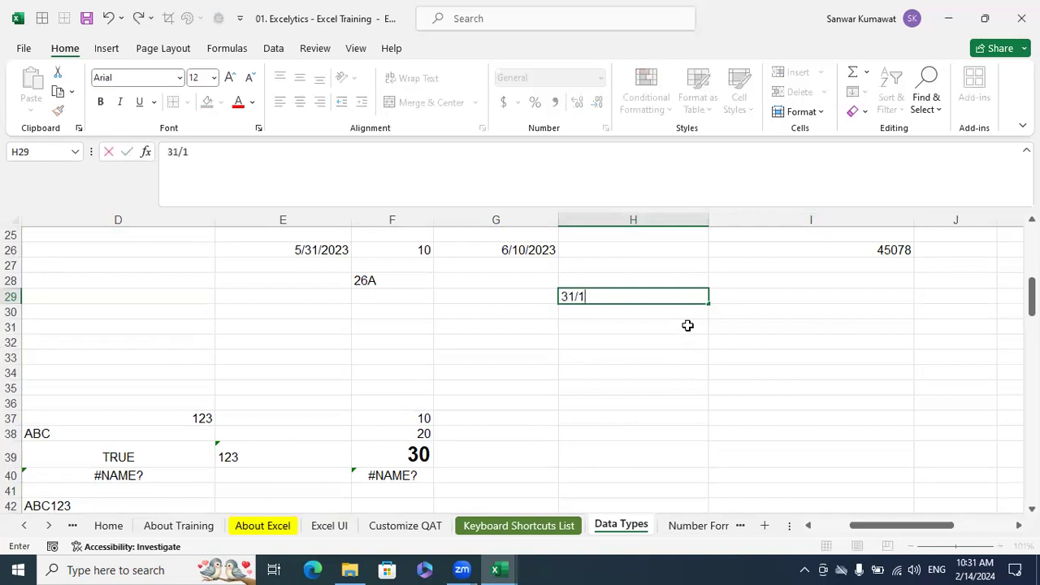
{"action": "type", "text": "2/2024"}
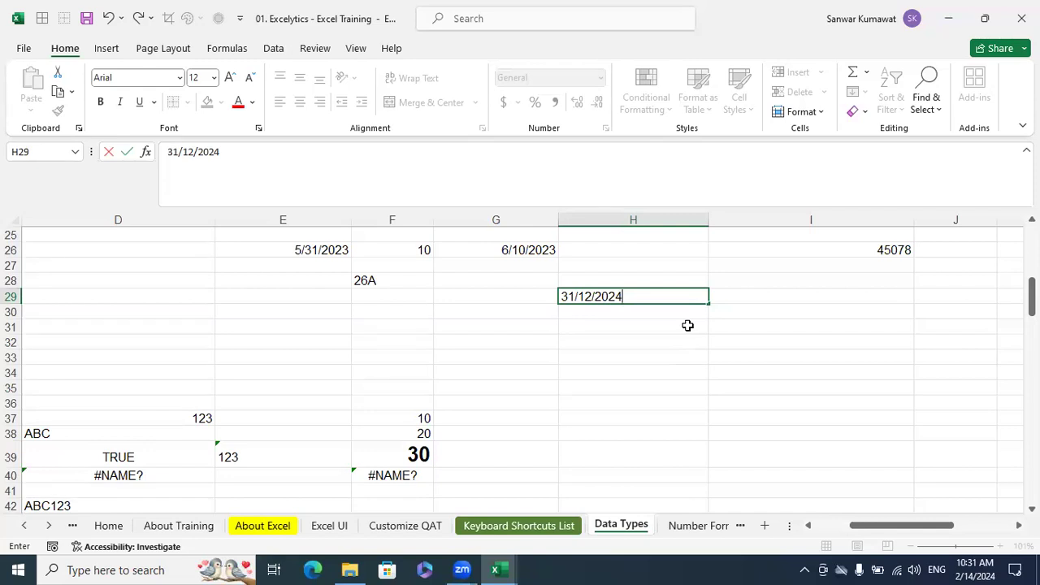
{"action": "key", "text": "Return"}
{"action": "left_click", "coordinate": [688, 325]}
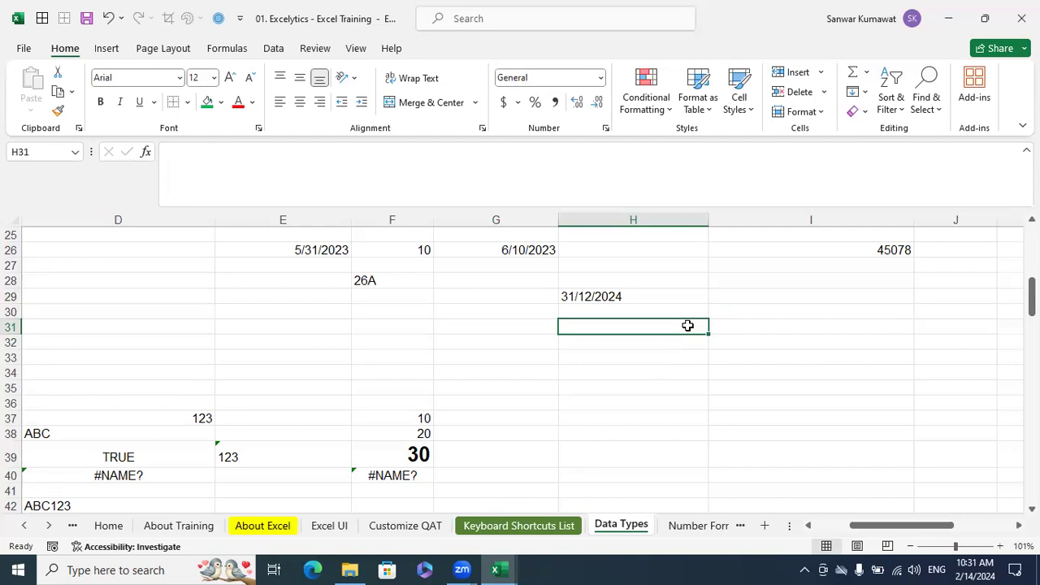
Review the date examples in column H, including the highlighted cells H11 and H13 and the day-first entry in H29
{"action": "scroll", "coordinate": [688, 325], "scroll_direction": "up", "scroll_amount": 4}
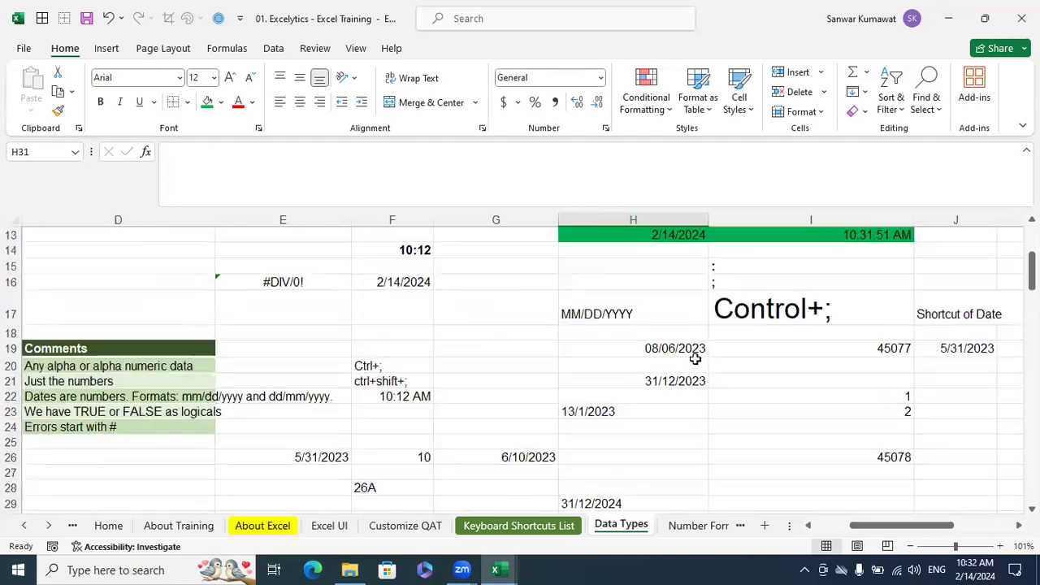
{"action": "scroll", "coordinate": [694, 357], "scroll_direction": "down", "scroll_amount": 3}
{"action": "left_click", "coordinate": [641, 345]}
{"action": "left_click", "coordinate": [745, 402]}
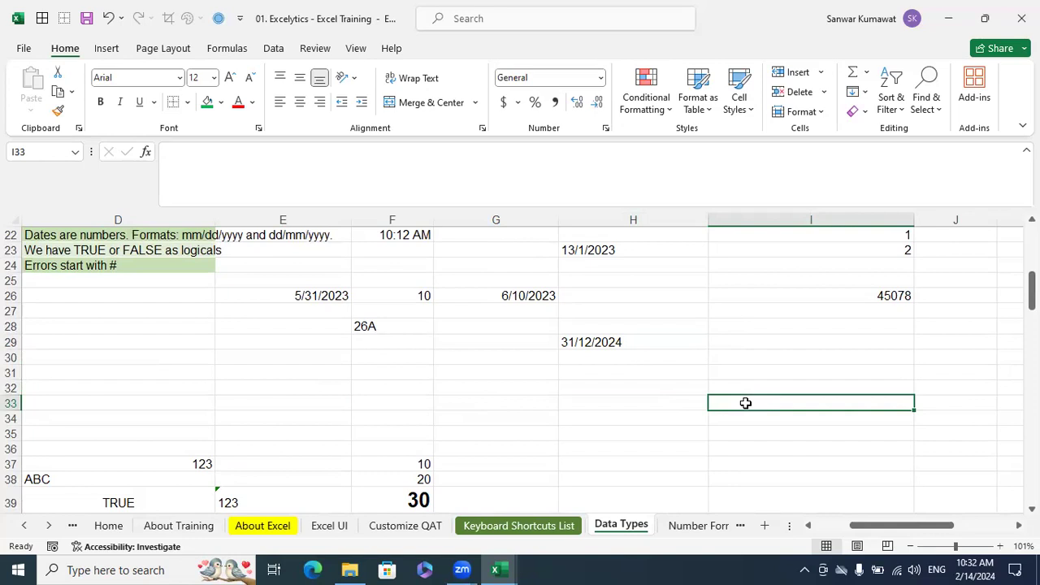
{"action": "scroll", "coordinate": [745, 403], "scroll_direction": "up", "scroll_amount": 5}
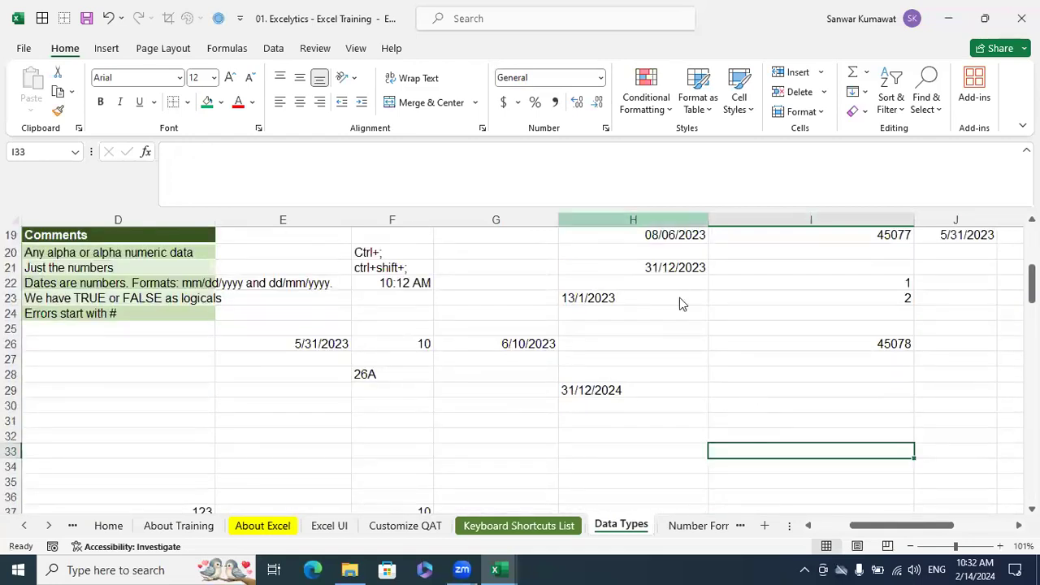
{"action": "key", "text": "ctrl+n"}
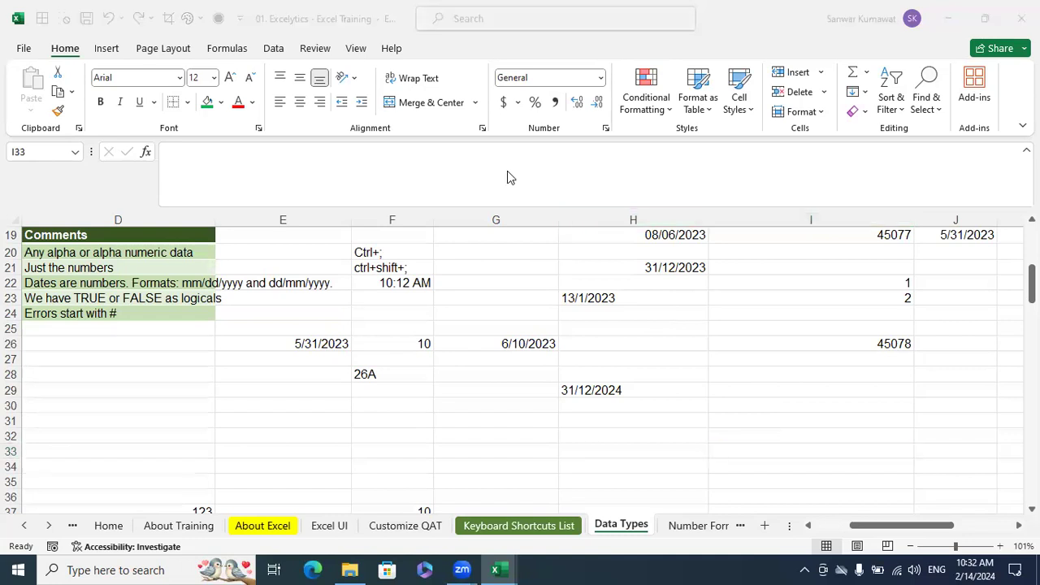
{"action": "left_click", "coordinate": [722, 360]}
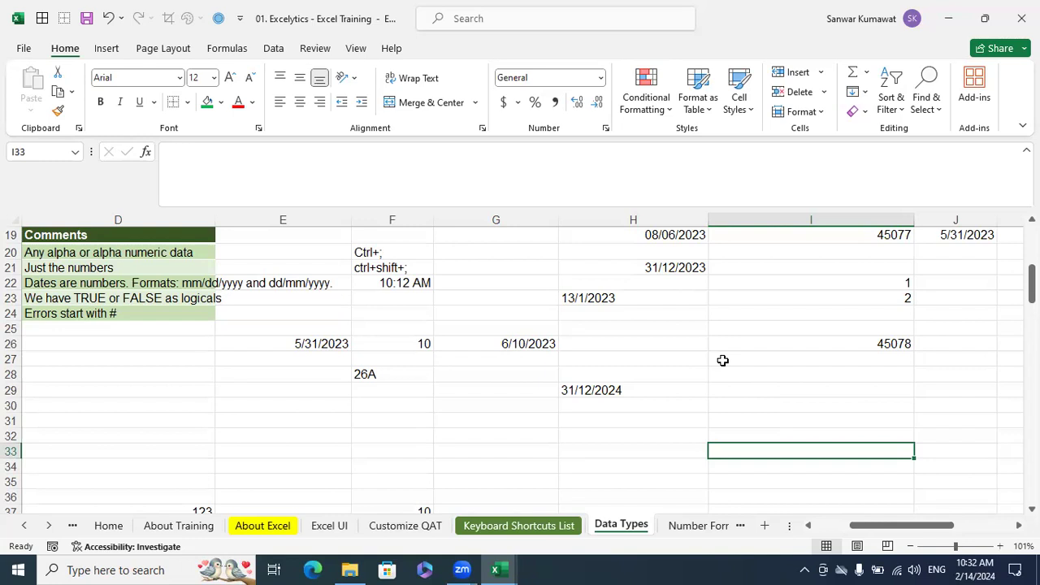
{"action": "scroll", "coordinate": [734, 388], "scroll_direction": "up", "scroll_amount": 3}
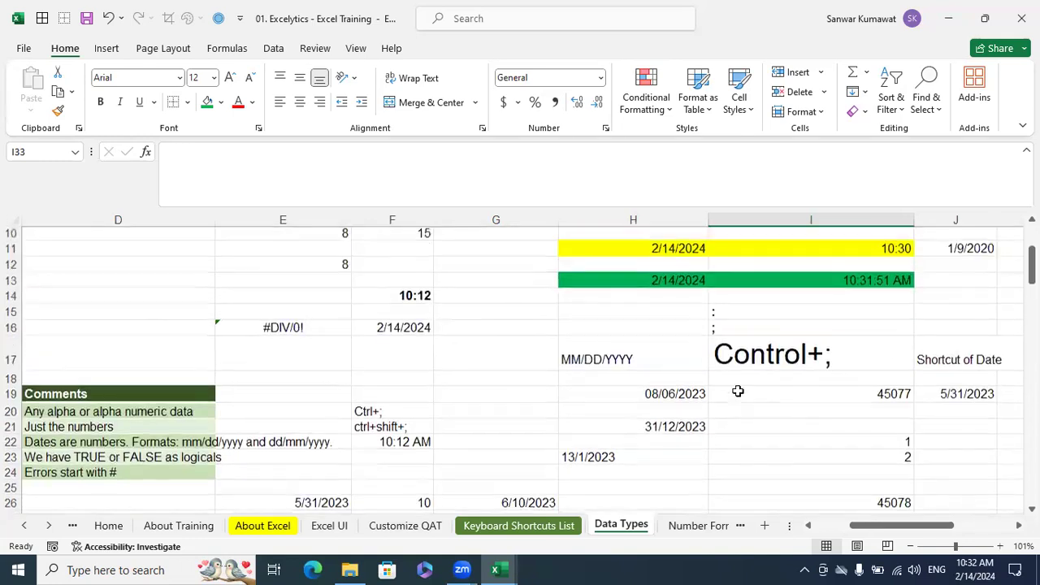
{"action": "left_click", "coordinate": [682, 251]}
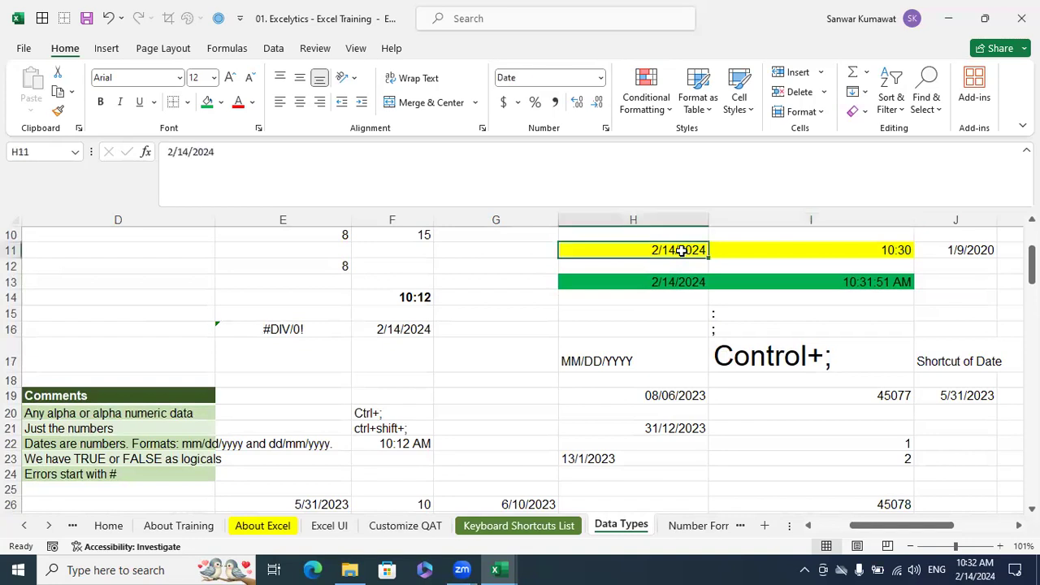
{"action": "left_click", "coordinate": [681, 282]}
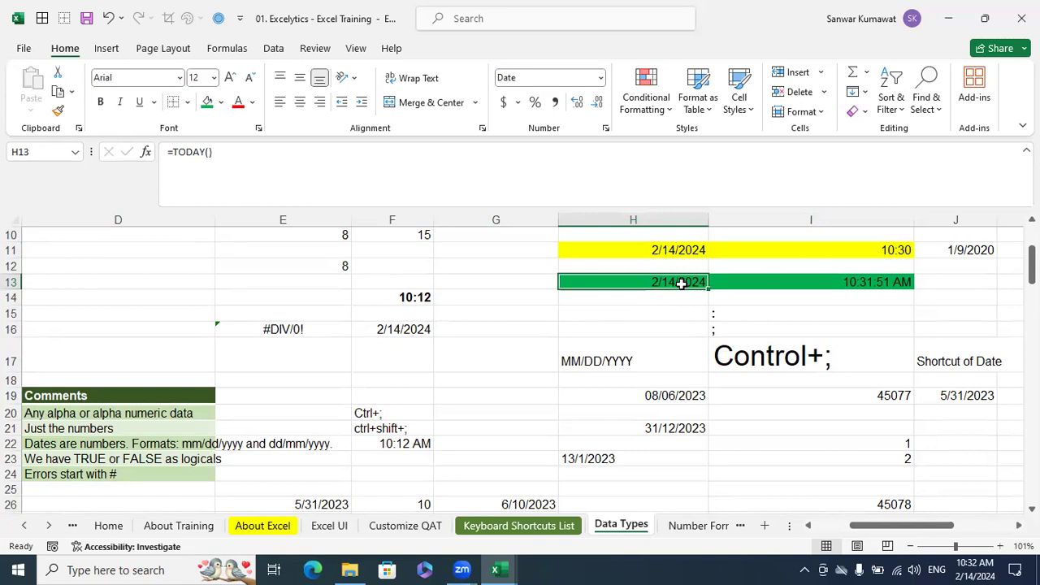
{"action": "scroll", "coordinate": [681, 282], "scroll_direction": "down", "scroll_amount": 4}
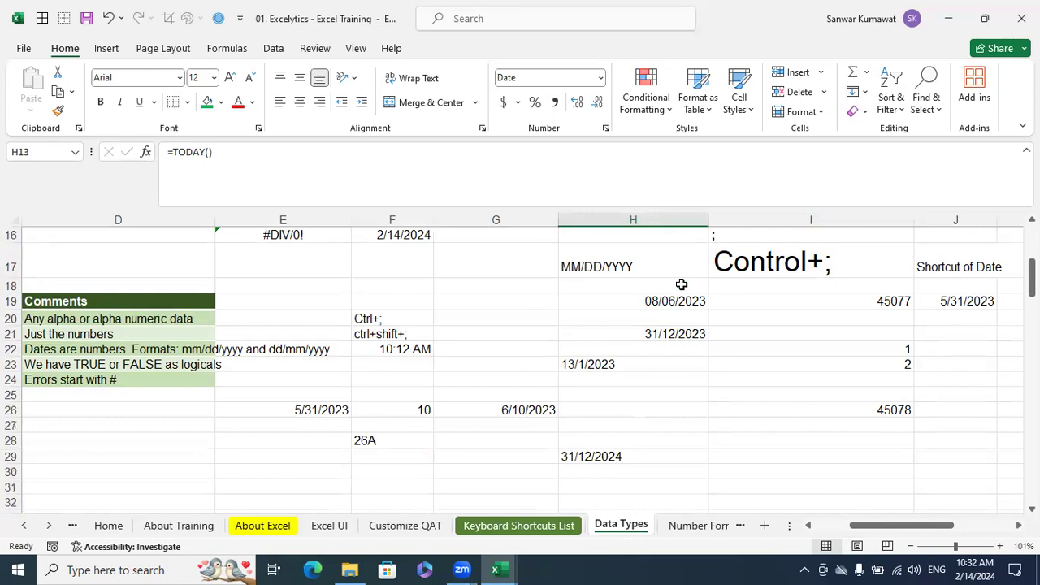
{"action": "left_click", "coordinate": [623, 343]}
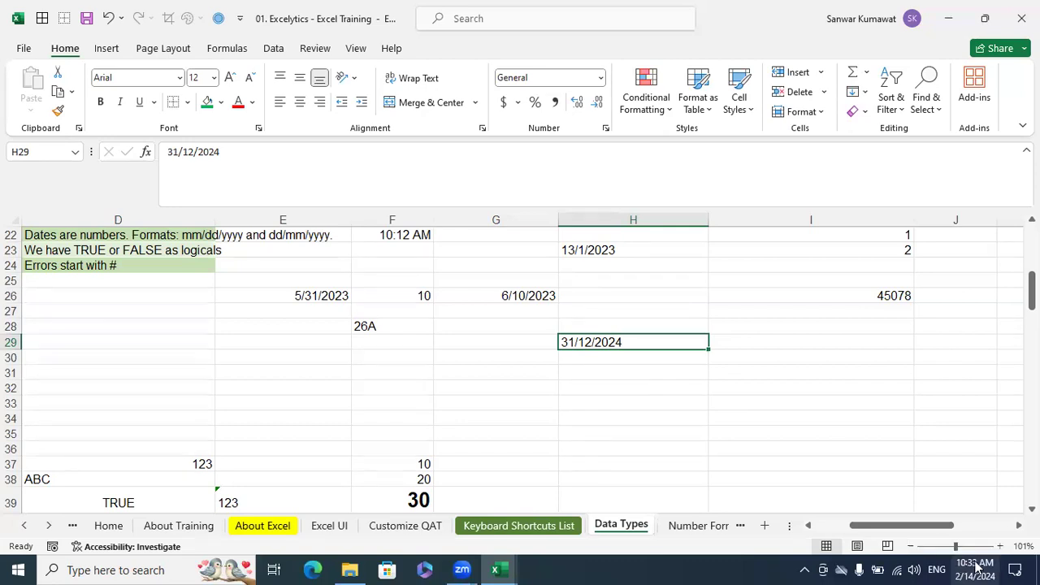
Enter the date format note MM/DD/YYYY in cell I29, beside the day-first date
{"action": "left_click", "coordinate": [749, 346]}
{"action": "type", "text": "MM?DD?"}
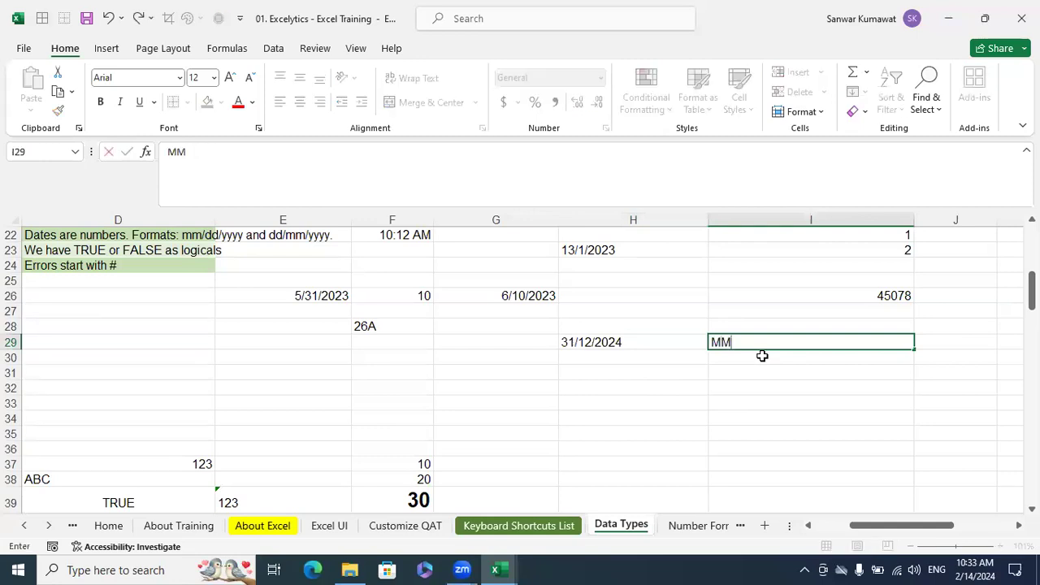
{"action": "key", "text": "BackSpace"}
{"action": "key", "text": "BackSpace"}
{"action": "key", "text": "BackSpace"}
{"action": "key", "text": "BackSpace"}
{"action": "type", "text": "/DD/YYYY"}
{"action": "key", "text": "ctrl+Return"}
{"action": "key", "text": "Return"}
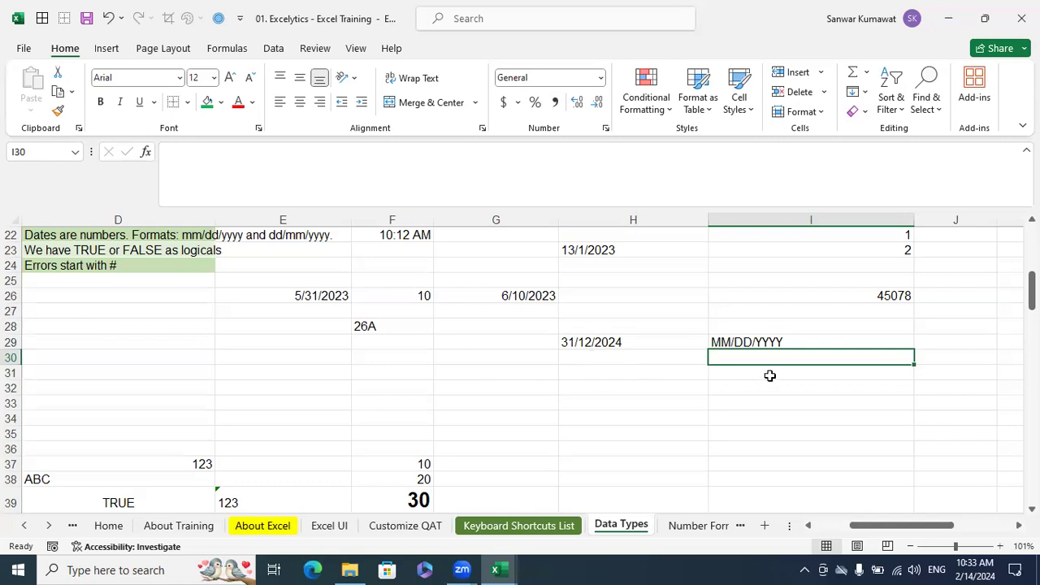
Enter 12/31/2024 in cell I30 below the format note and compare it with the day-first entry in H29
{"action": "type", "text": "12/31/2023"}
{"action": "key", "text": "BackSpace"}
{"action": "type", "text": "4"}
{"action": "key", "text": "Return"}
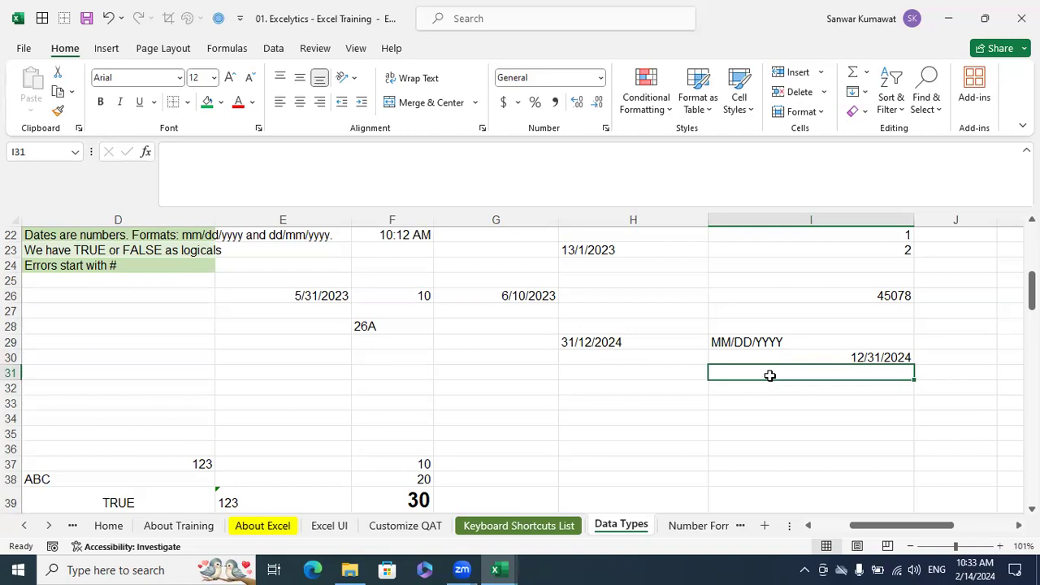
{"action": "left_click", "coordinate": [645, 338]}
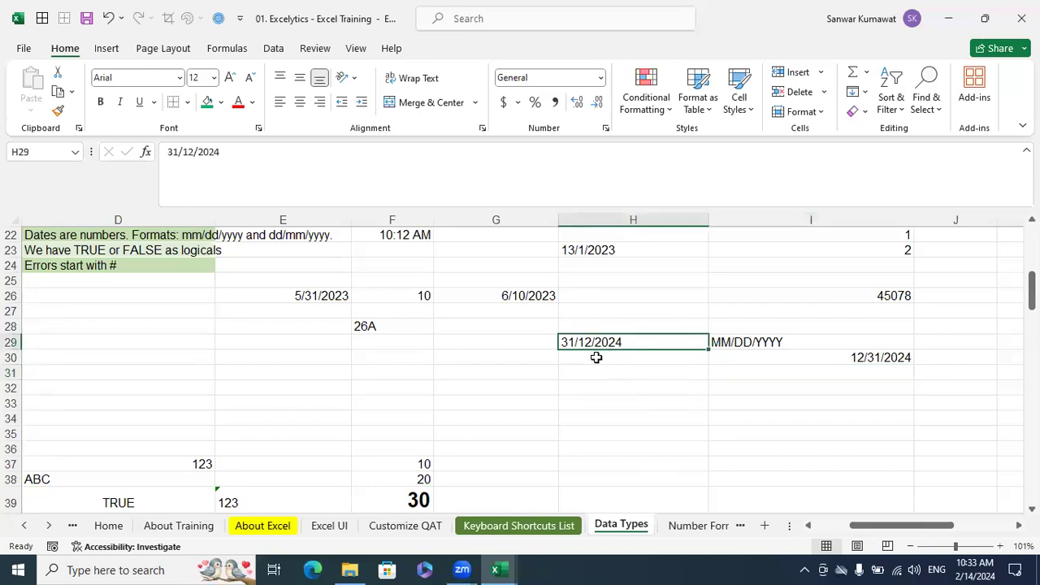
{"action": "left_click", "coordinate": [886, 357]}
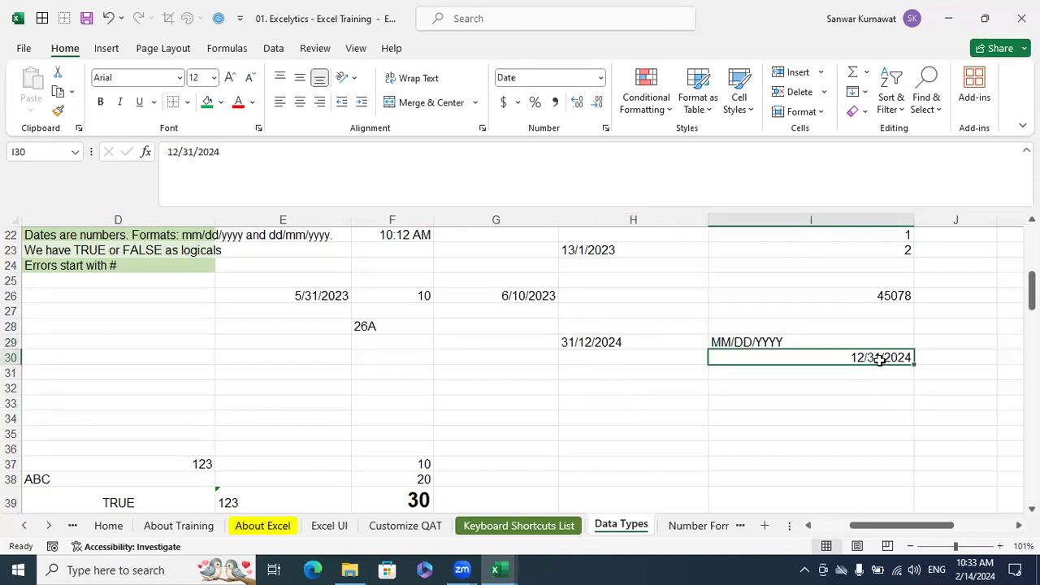
Review the day-first date in H29, the quiz date in A30 and its two answer options in A32 and A33
{"action": "left_click", "coordinate": [603, 342]}
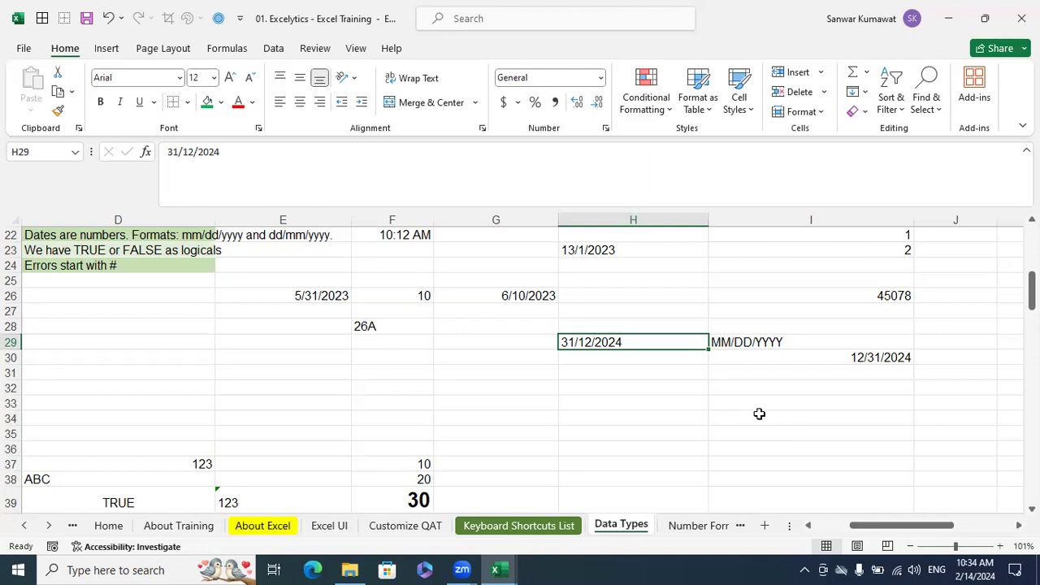
{"action": "left_click", "coordinate": [759, 413]}
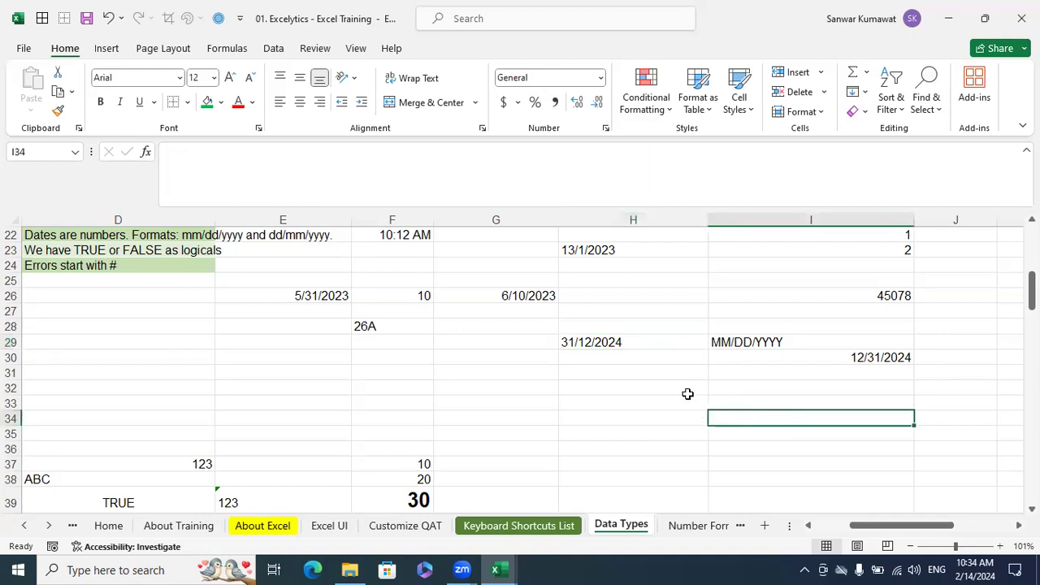
{"action": "scroll", "coordinate": [688, 394], "scroll_direction": "down", "scroll_amount": 1}
{"action": "left_click_drag", "start_coordinate": [889, 525], "coordinate": [849, 525]}
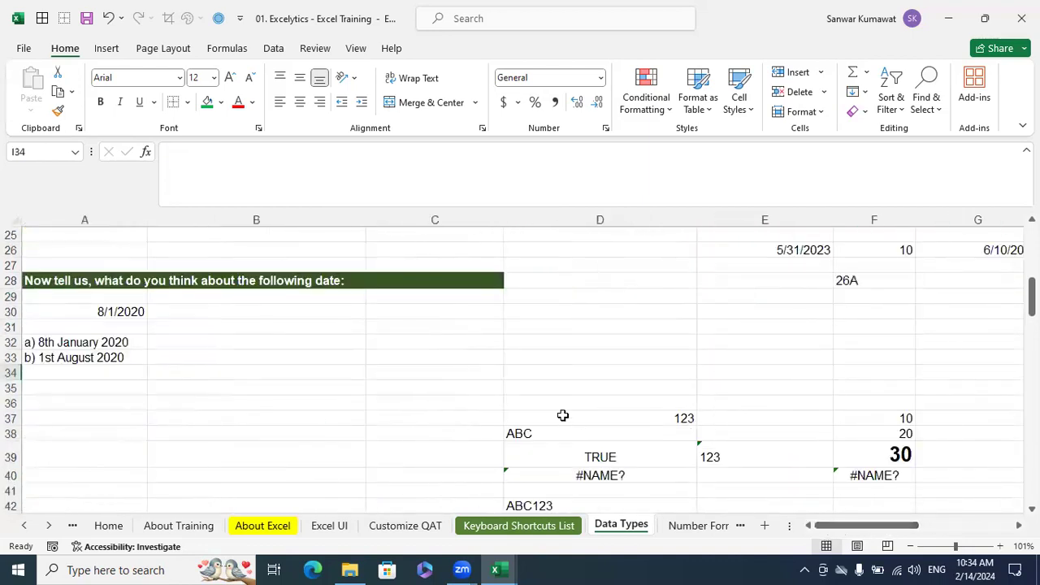
{"action": "left_click_drag", "start_coordinate": [57, 283], "coordinate": [341, 364]}
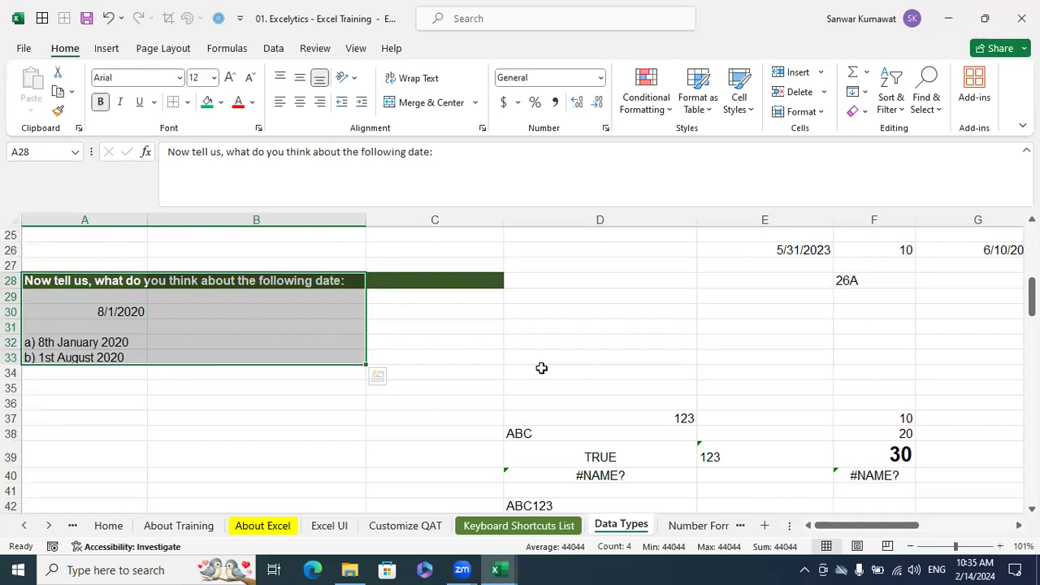
{"action": "left_click", "coordinate": [543, 370]}
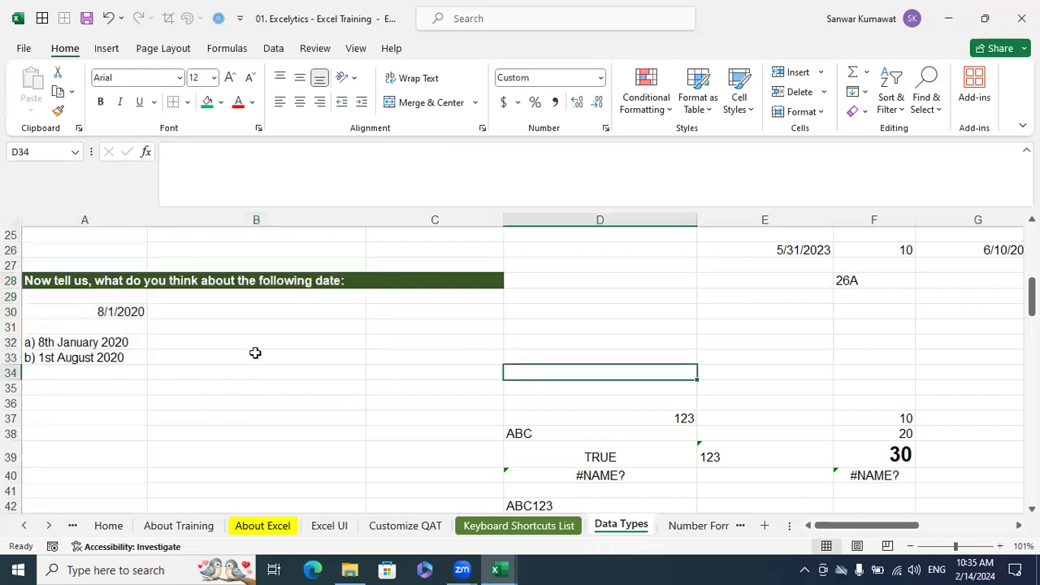
{"action": "left_click", "coordinate": [95, 355]}
{"action": "left_click", "coordinate": [98, 341]}
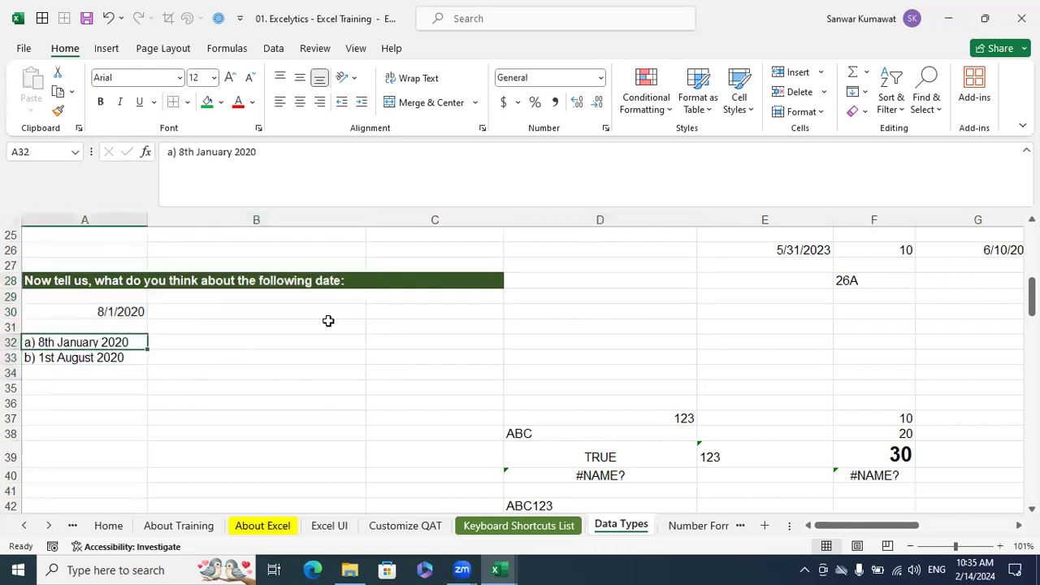
Record the quiz answers a, b, a and b in cells C32 to C35, one per row
{"action": "left_click", "coordinate": [396, 345]}
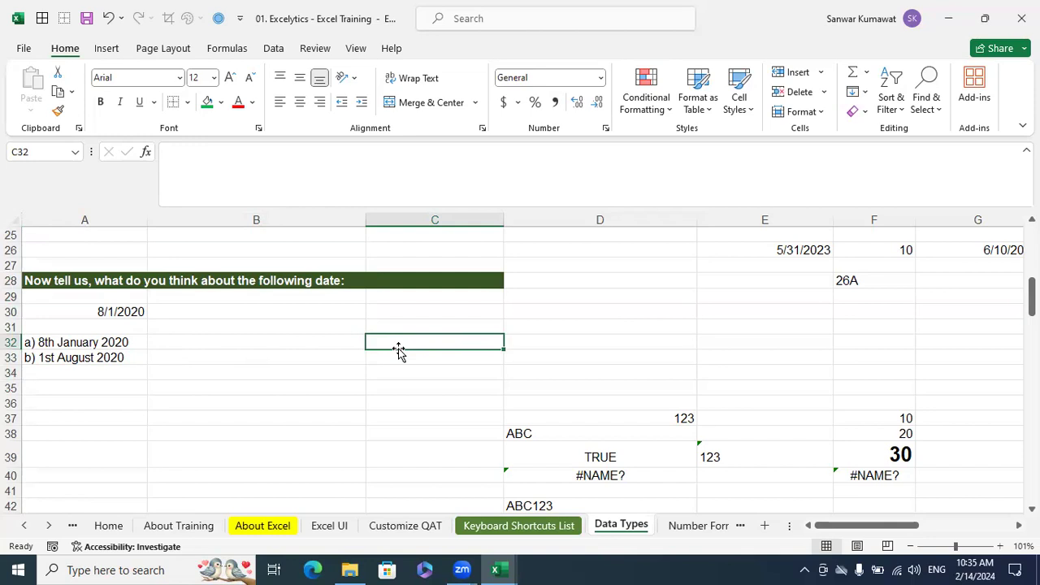
{"action": "type", "text": "a"}
{"action": "key", "text": "Return"}
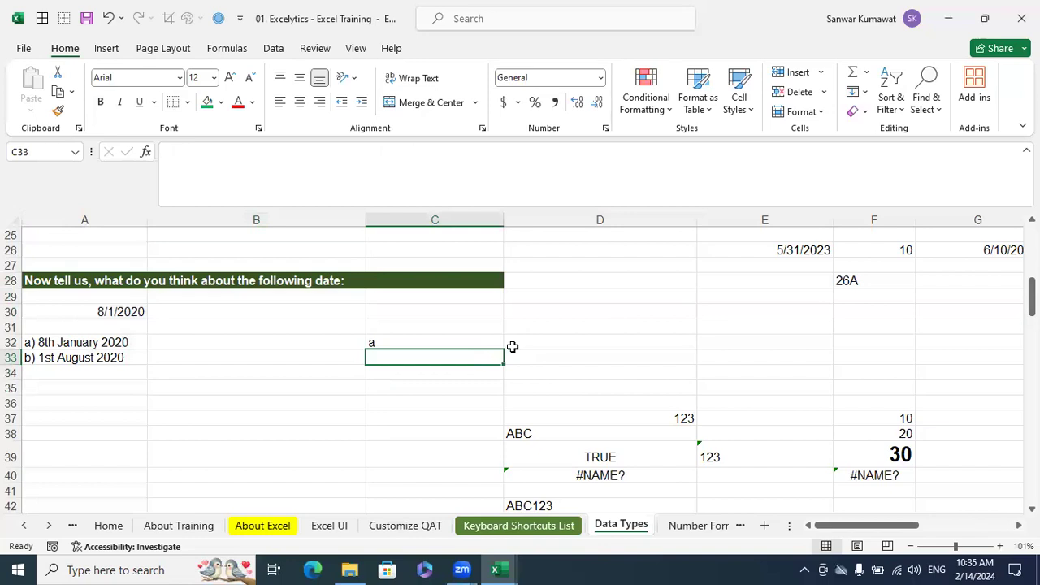
{"action": "type", "text": "b"}
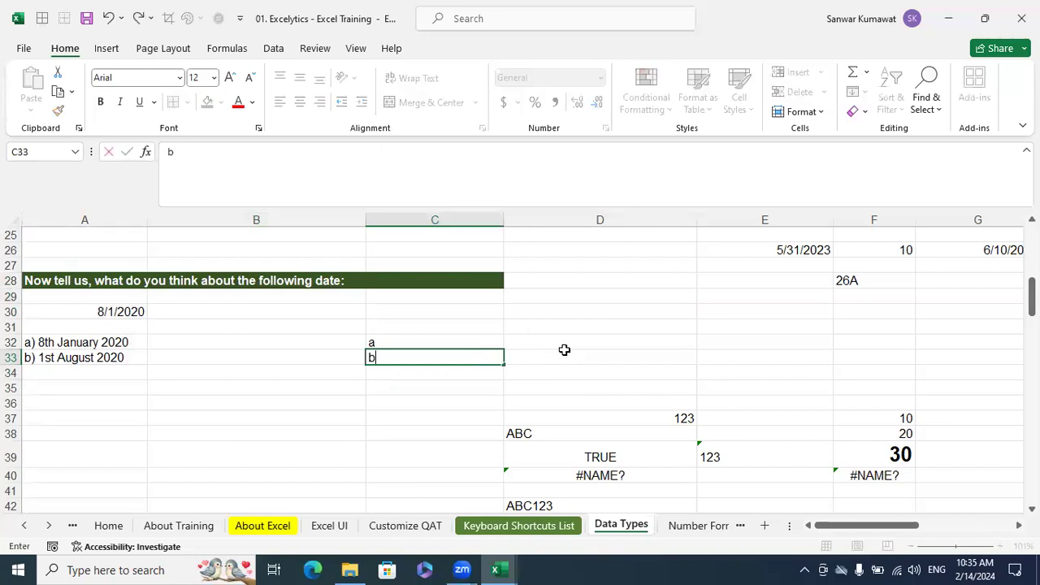
{"action": "left_click", "coordinate": [578, 358]}
{"action": "left_click", "coordinate": [454, 371]}
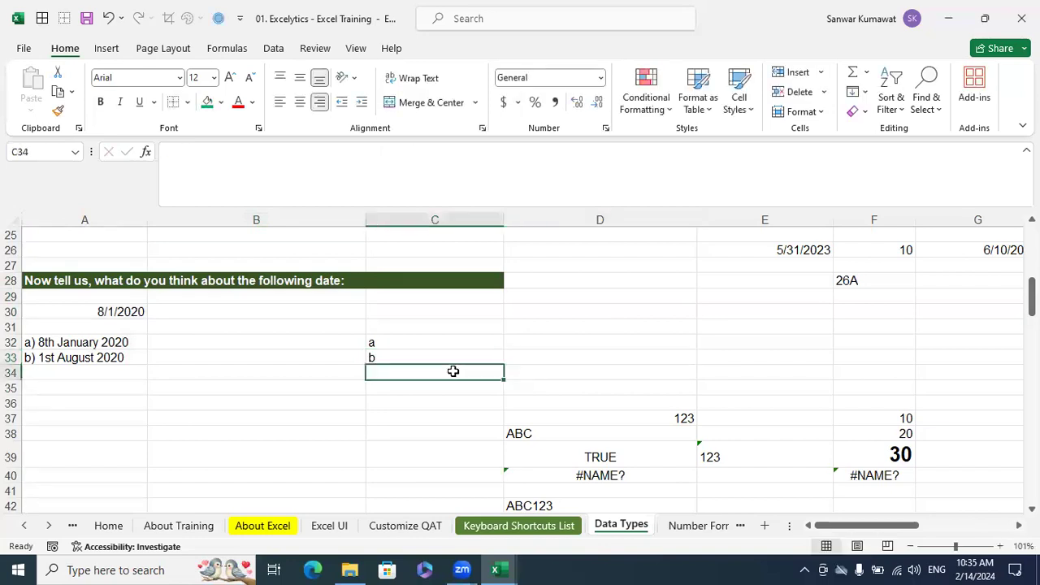
{"action": "type", "text": "a"}
{"action": "left_click", "coordinate": [452, 389]}
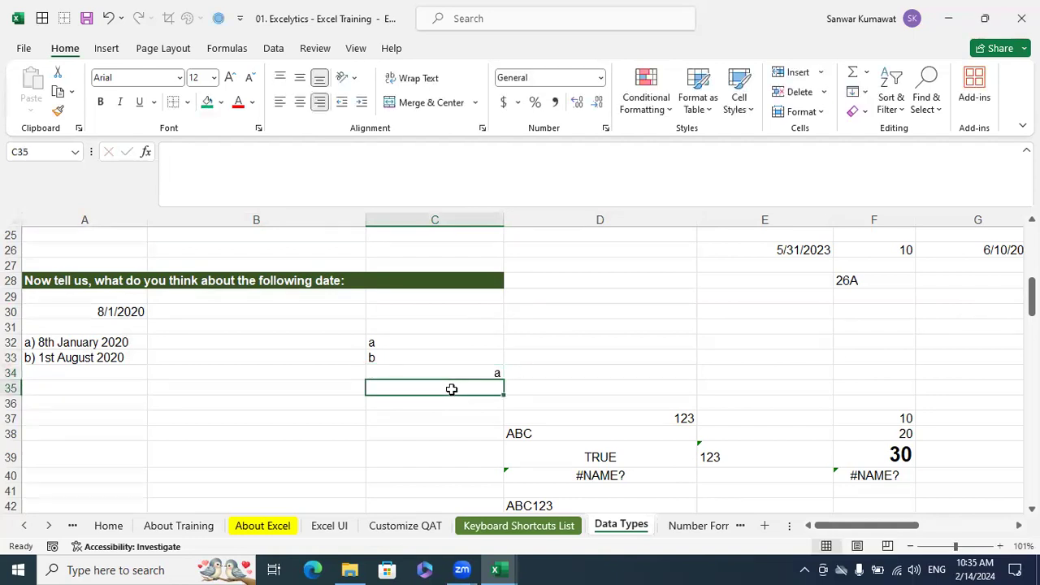
{"action": "type", "text": "b"}
{"action": "left_click", "coordinate": [599, 389]}
Record further quiz answers in column C: a in C36, b in C37 and b in C38
{"action": "left_click", "coordinate": [485, 402]}
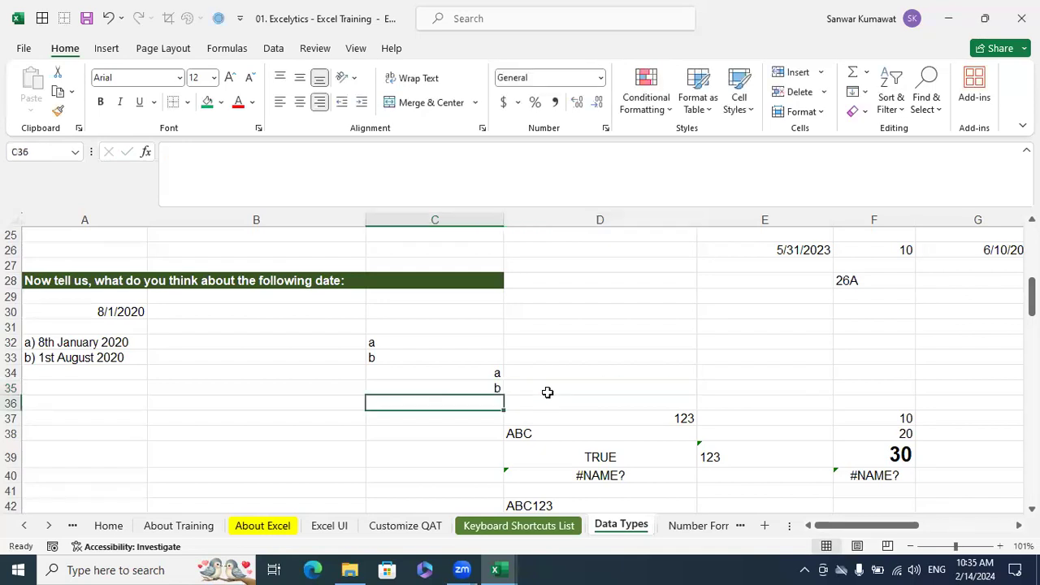
{"action": "type", "text": "a"}
{"action": "left_click", "coordinate": [615, 372]}
{"action": "left_click", "coordinate": [490, 414]}
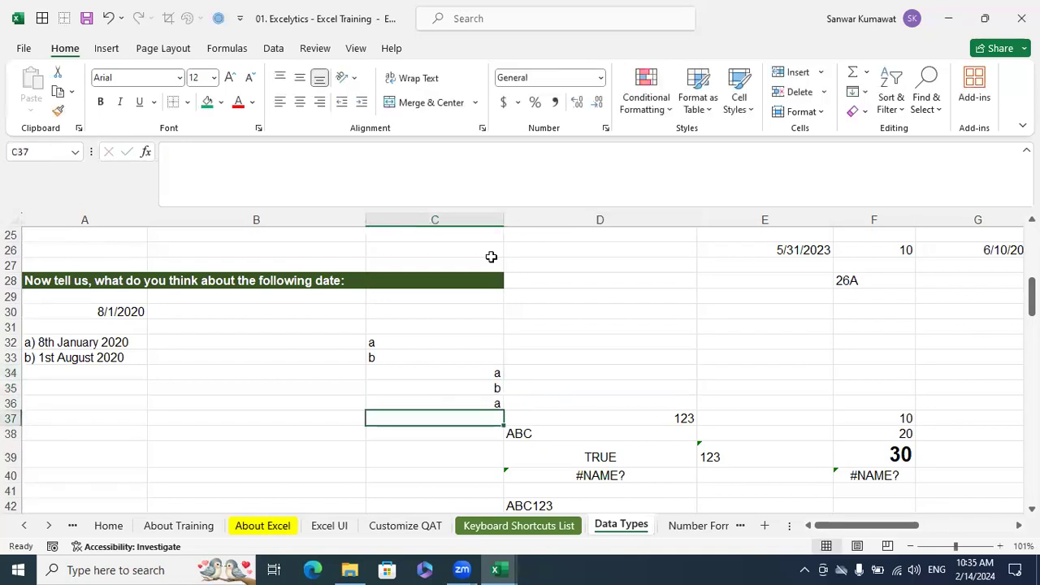
{"action": "left_click", "coordinate": [436, 75]}
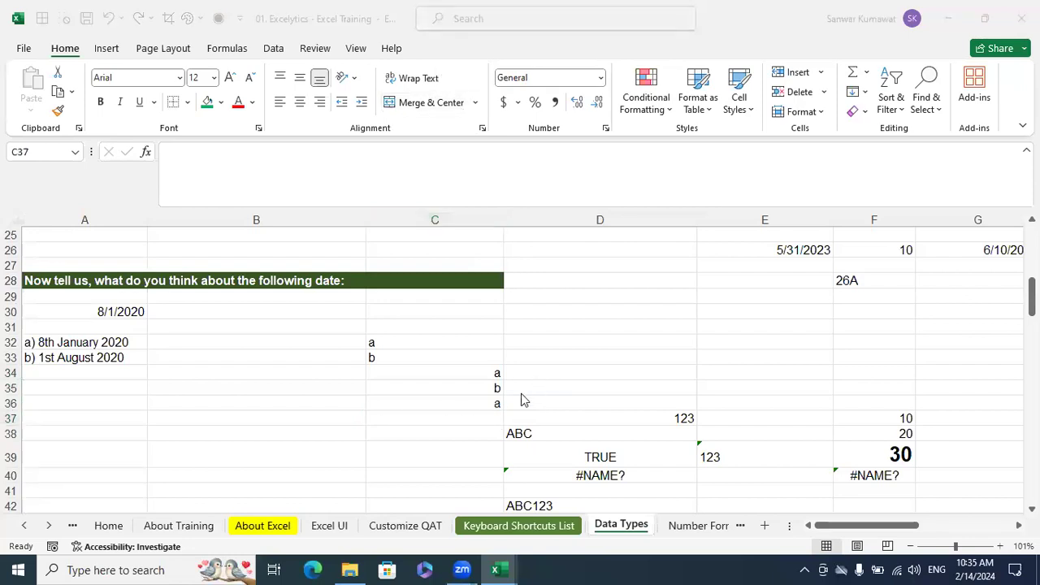
{"action": "left_click", "coordinate": [493, 416]}
{"action": "type", "text": "b"}
{"action": "left_click", "coordinate": [653, 372]}
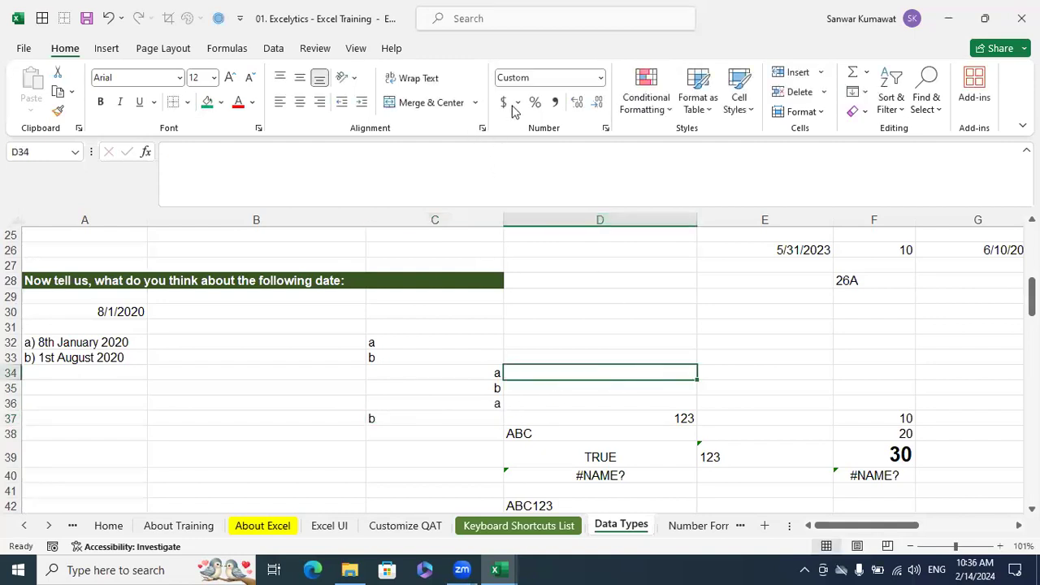
{"action": "left_click", "coordinate": [504, 71]}
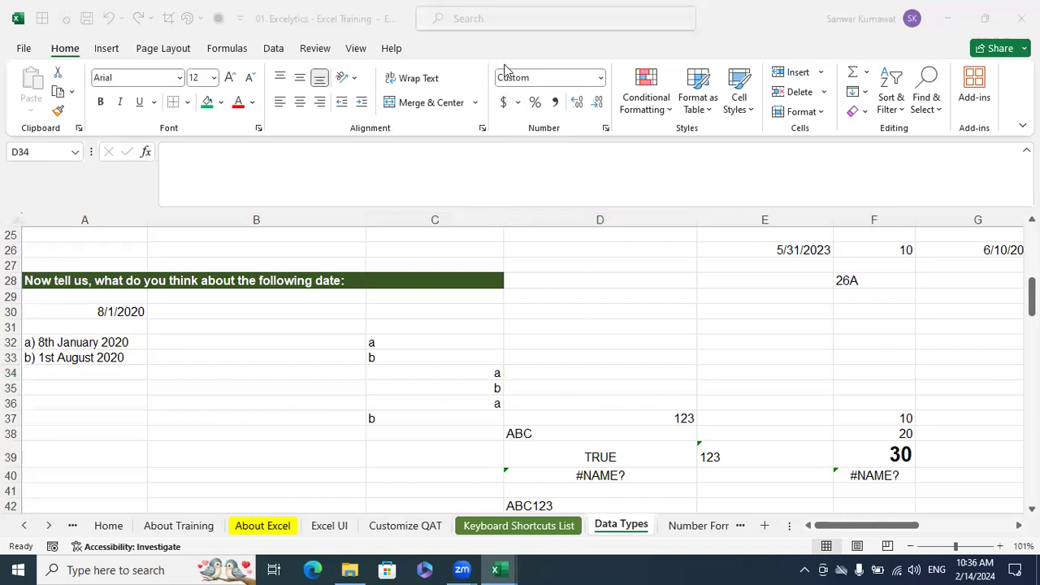
{"action": "left_click", "coordinate": [476, 432]}
{"action": "type", "text": "b"}
{"action": "left_click", "coordinate": [666, 387]}
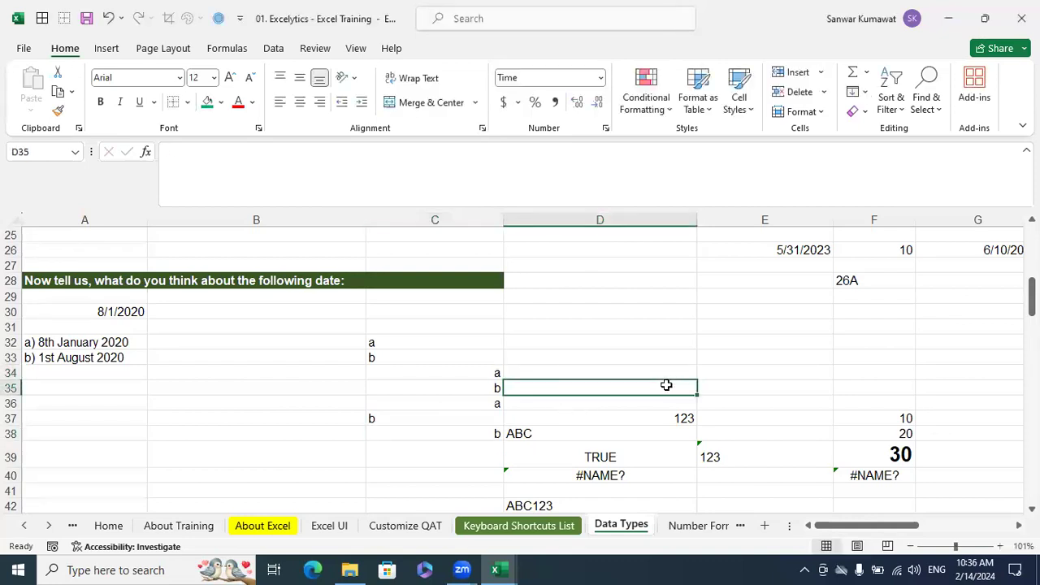
Review the recorded quiz answers in cells C32 to C38
{"action": "left_click", "coordinate": [464, 431]}
{"action": "left_click", "coordinate": [464, 419]}
{"action": "left_click", "coordinate": [476, 387]}
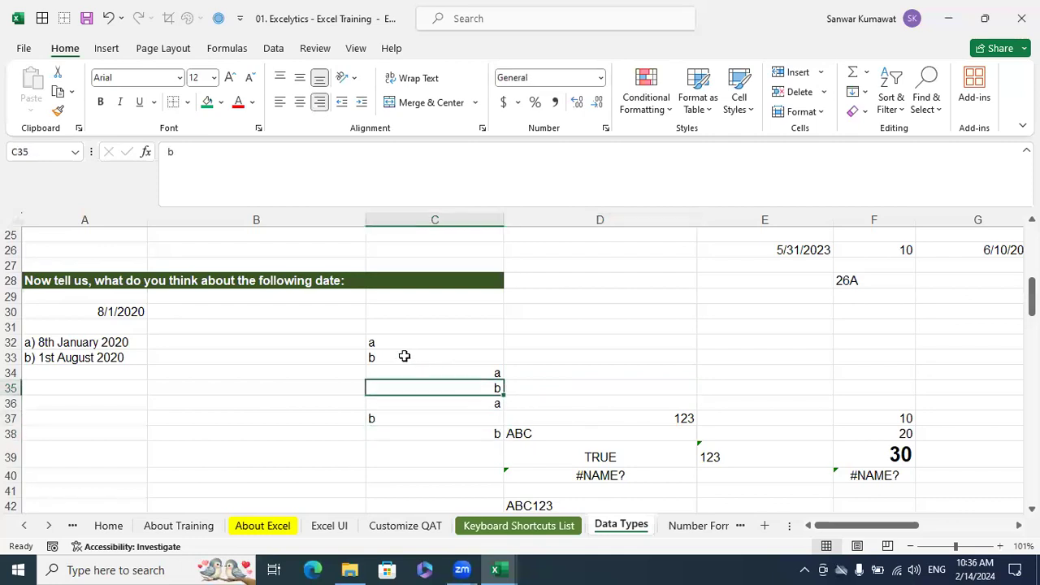
{"action": "left_click", "coordinate": [409, 357]}
{"action": "left_click", "coordinate": [404, 342]}
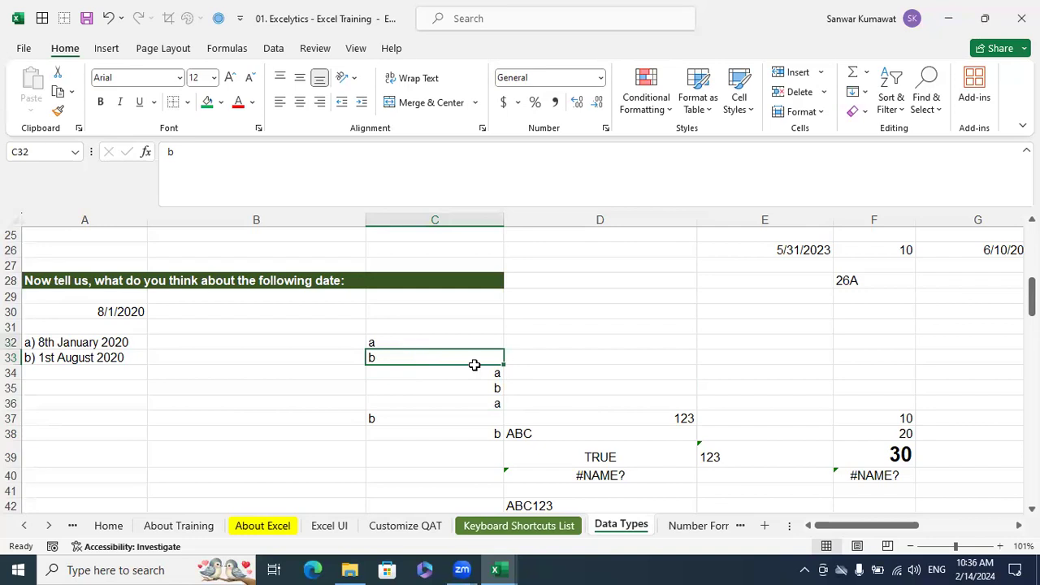
{"action": "left_click", "coordinate": [482, 373]}
{"action": "left_click", "coordinate": [498, 412]}
{"action": "left_click", "coordinate": [495, 400]}
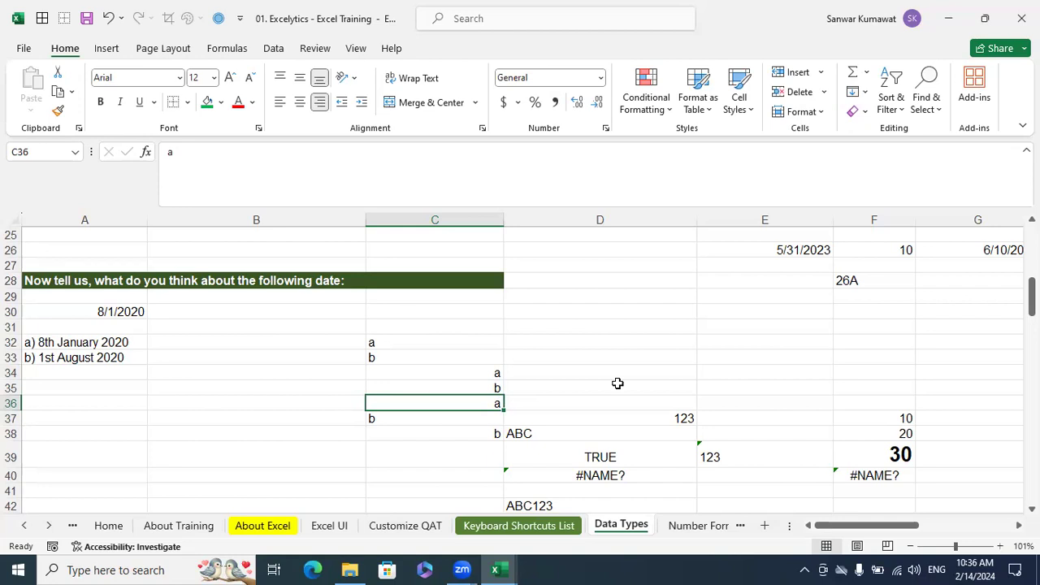
Compare the quiz date in A30 with the day-first date in H29 and the format note in I29
{"action": "left_click", "coordinate": [126, 315]}
{"action": "scroll", "coordinate": [719, 394], "scroll_direction": "up", "scroll_amount": 5}
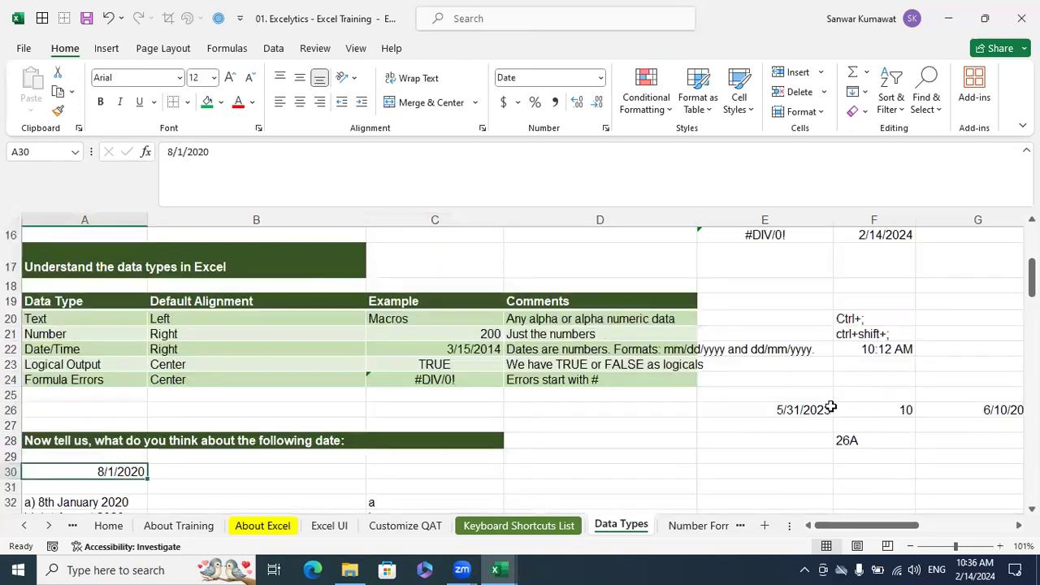
{"action": "left_click_drag", "start_coordinate": [907, 527], "coordinate": [942, 527]}
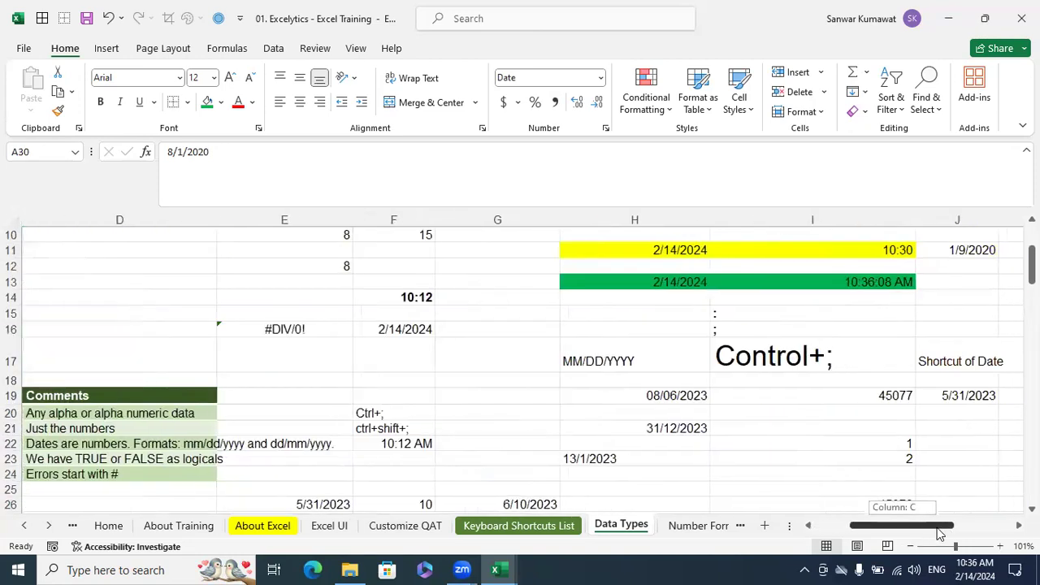
{"action": "scroll", "coordinate": [931, 504], "scroll_direction": "down", "scroll_amount": 2}
{"action": "scroll", "coordinate": [932, 504], "scroll_direction": "down", "scroll_amount": 1}
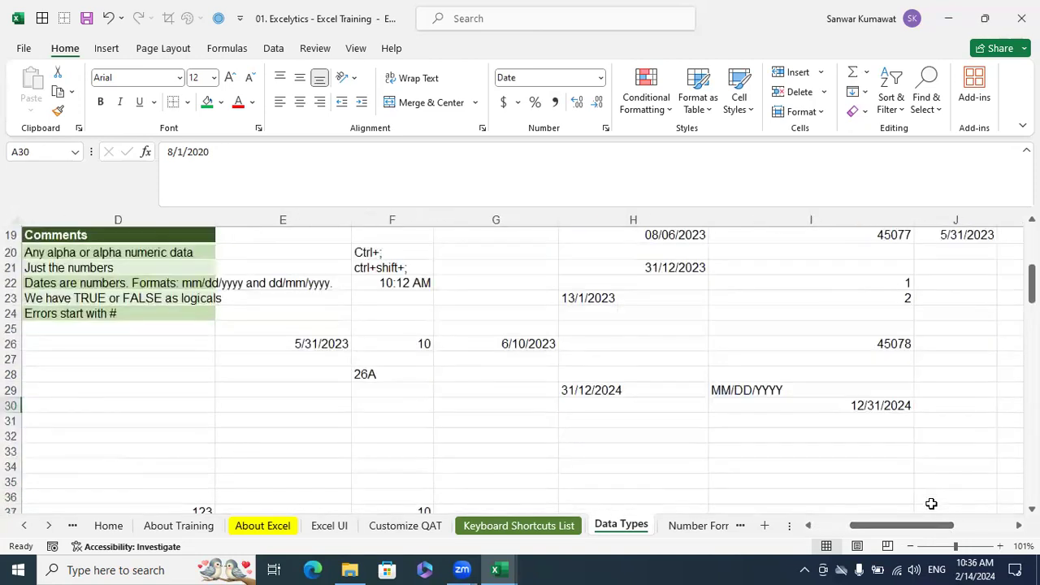
{"action": "left_click", "coordinate": [599, 397]}
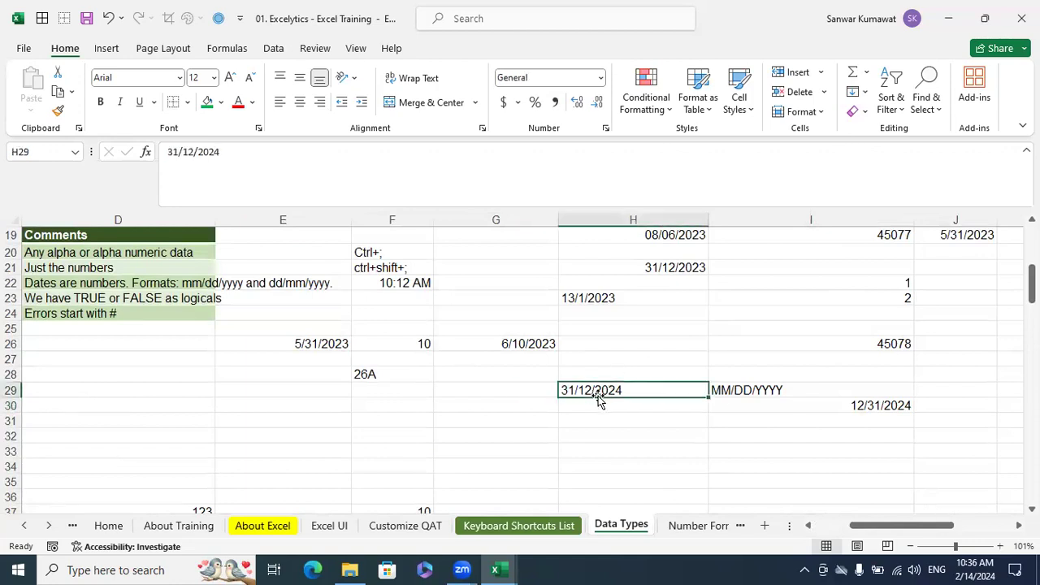
{"action": "left_click", "coordinate": [767, 402]}
{"action": "left_click", "coordinate": [746, 390]}
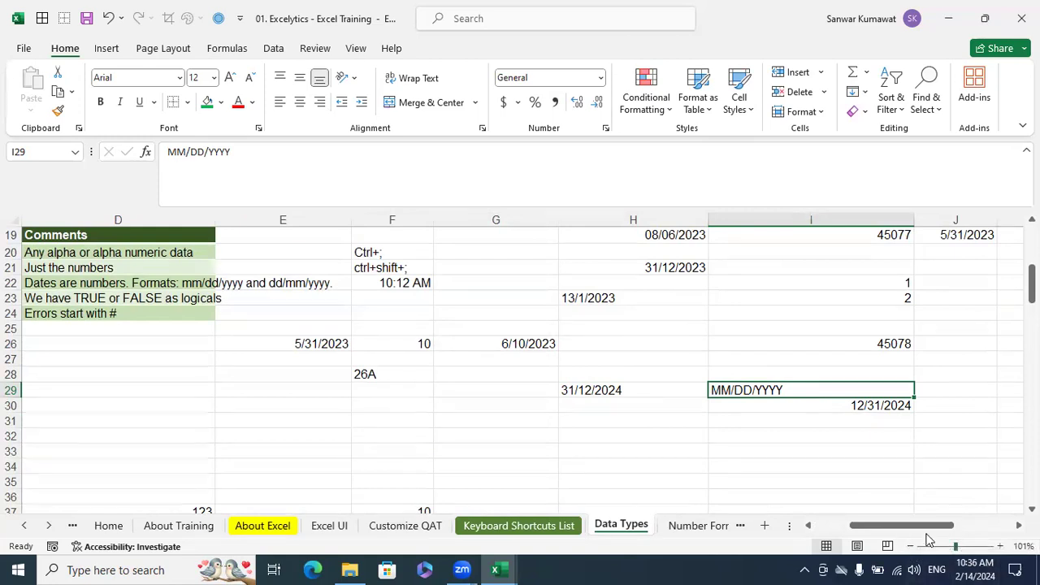
Enter Aug 1st in cell C30 as the reading of the quiz date in A30
{"action": "left_click_drag", "start_coordinate": [926, 525], "coordinate": [891, 526]}
{"action": "left_click", "coordinate": [102, 405]}
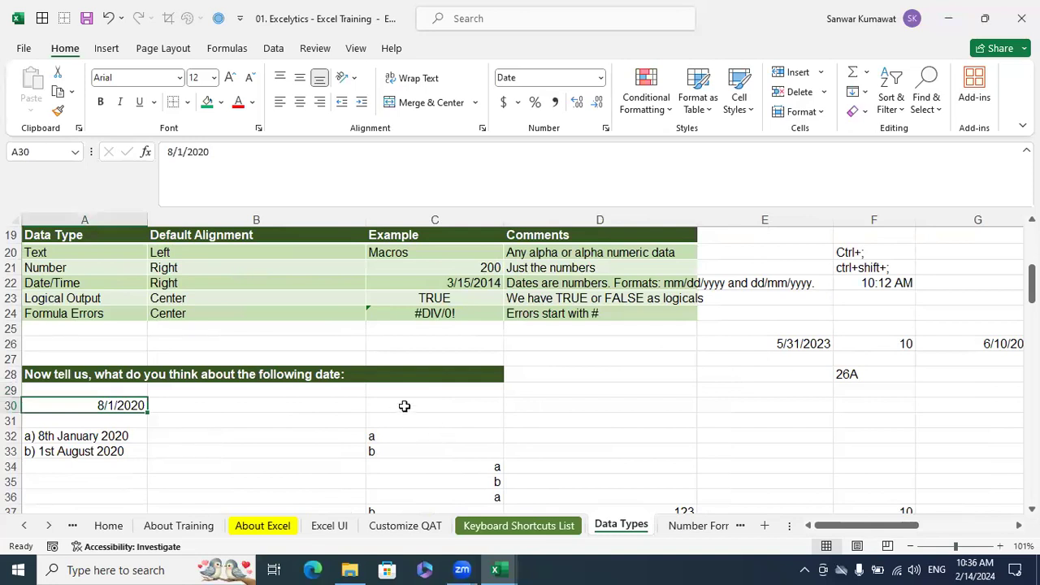
{"action": "left_click", "coordinate": [404, 407]}
{"action": "type", "text": "Aug 1st"}
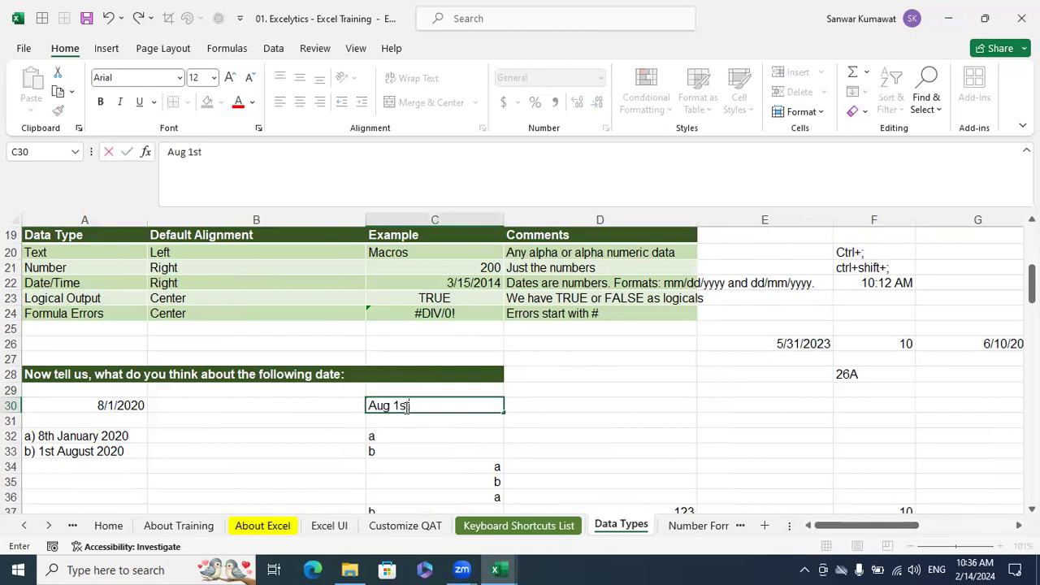
{"action": "key", "text": "Return"}
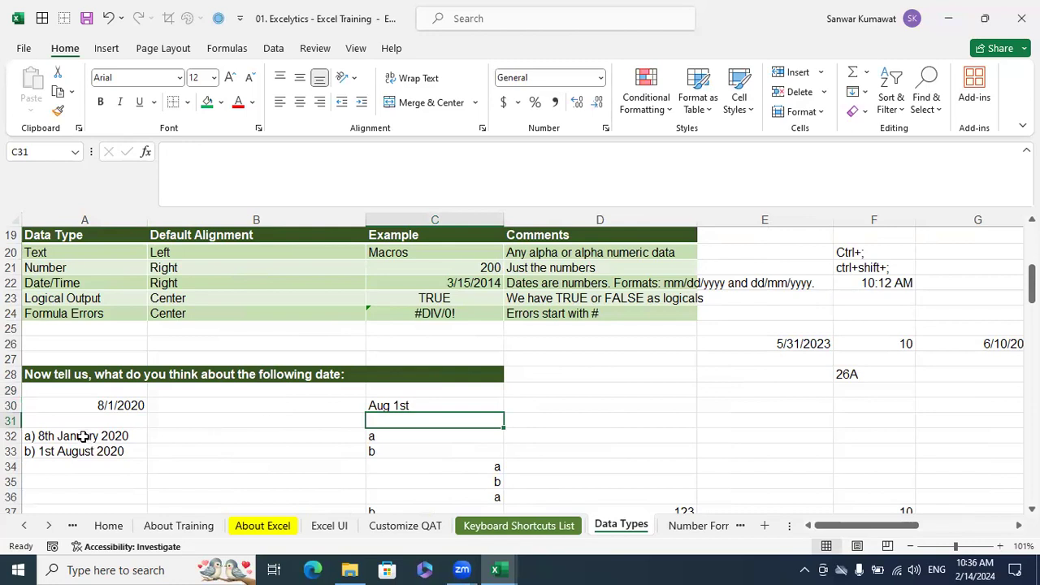
Check the quiz date against its answer options and enter 8/1/2020 in cell D30 as a test date
{"action": "left_click_drag", "start_coordinate": [84, 436], "coordinate": [79, 449]}
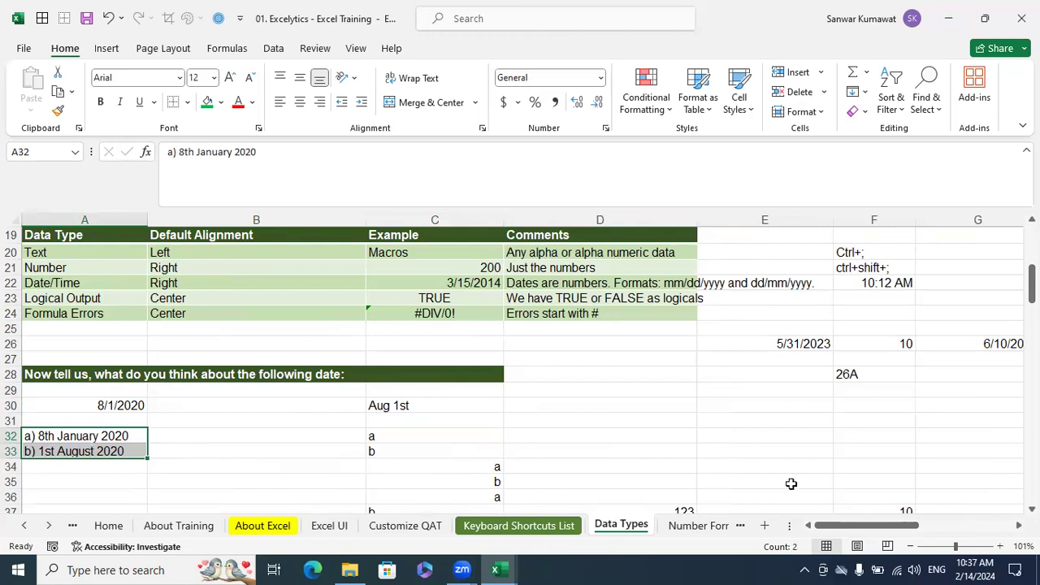
{"action": "left_click", "coordinate": [718, 431]}
{"action": "left_click", "coordinate": [638, 398]}
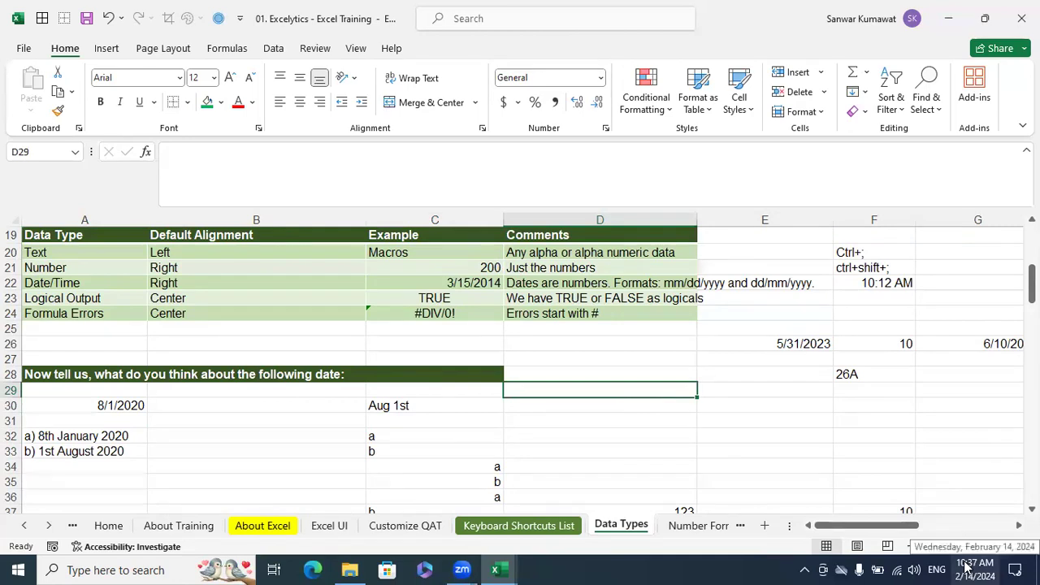
{"action": "left_click", "coordinate": [127, 406]}
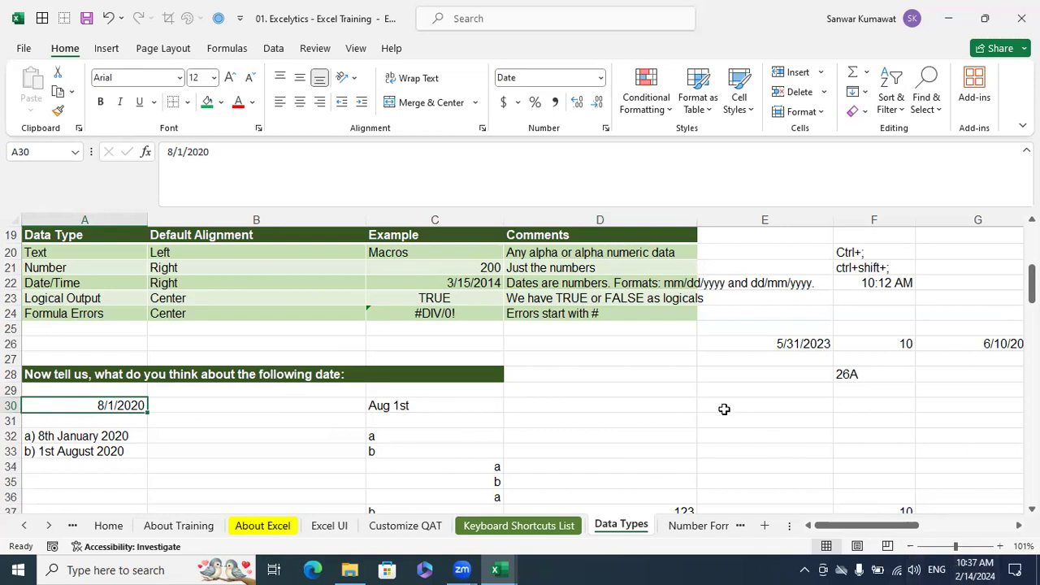
{"action": "left_click", "coordinate": [595, 406]}
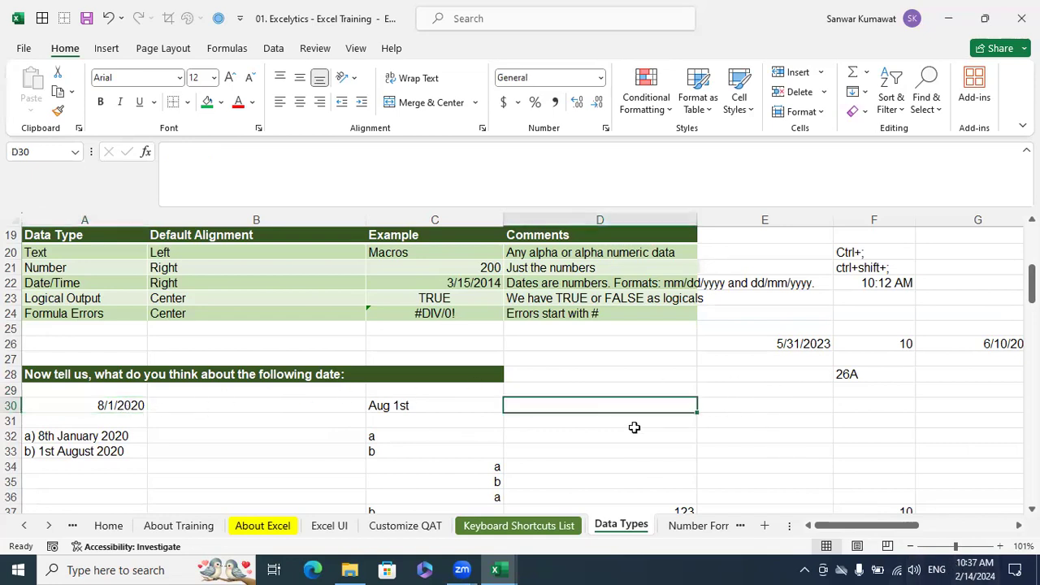
{"action": "type", "text": "8/1/202"}
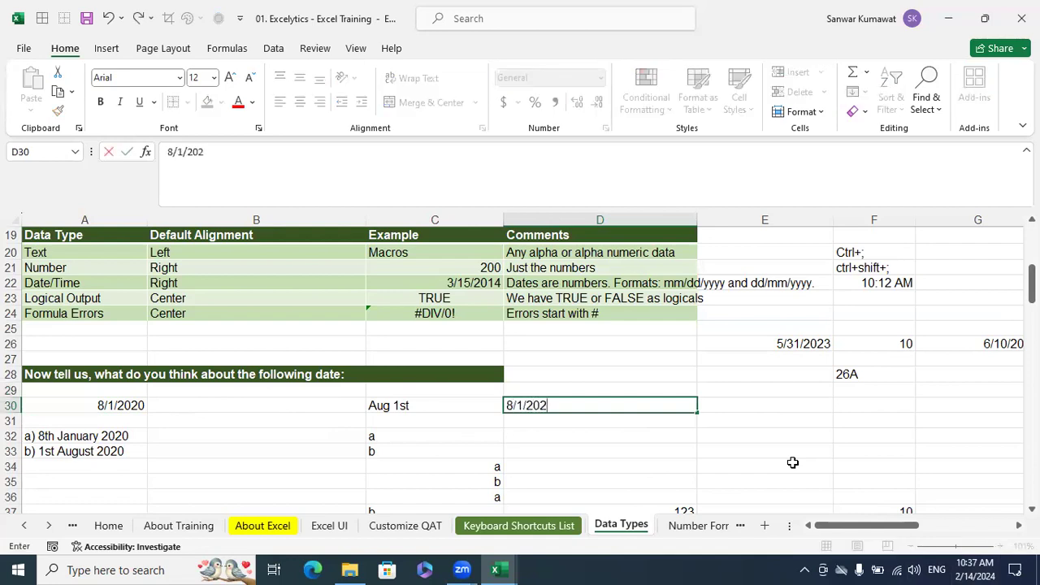
{"action": "type", "text": "0"}
{"action": "key", "text": "Return"}
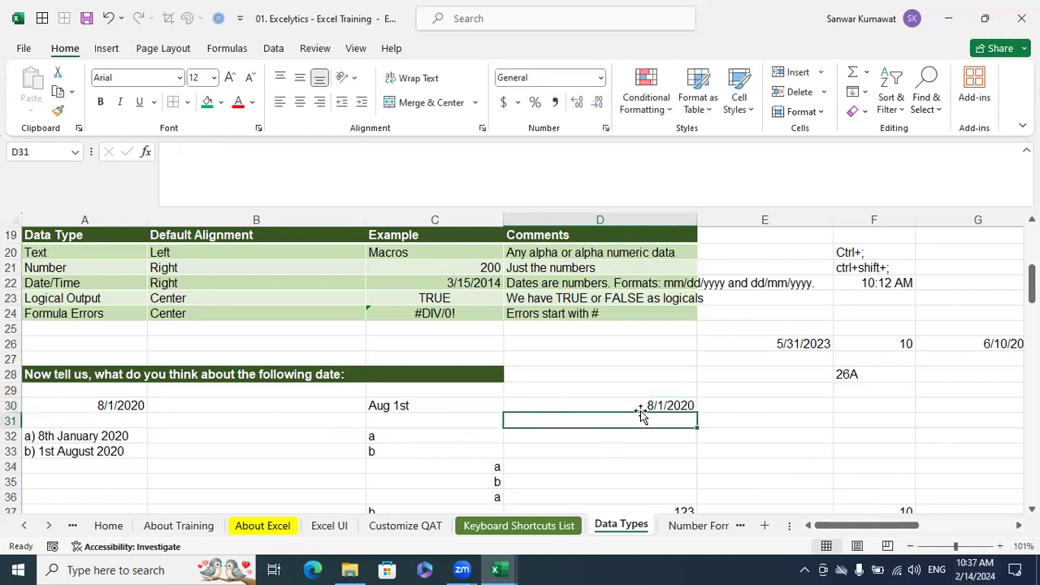
{"action": "left_click", "coordinate": [649, 405]}
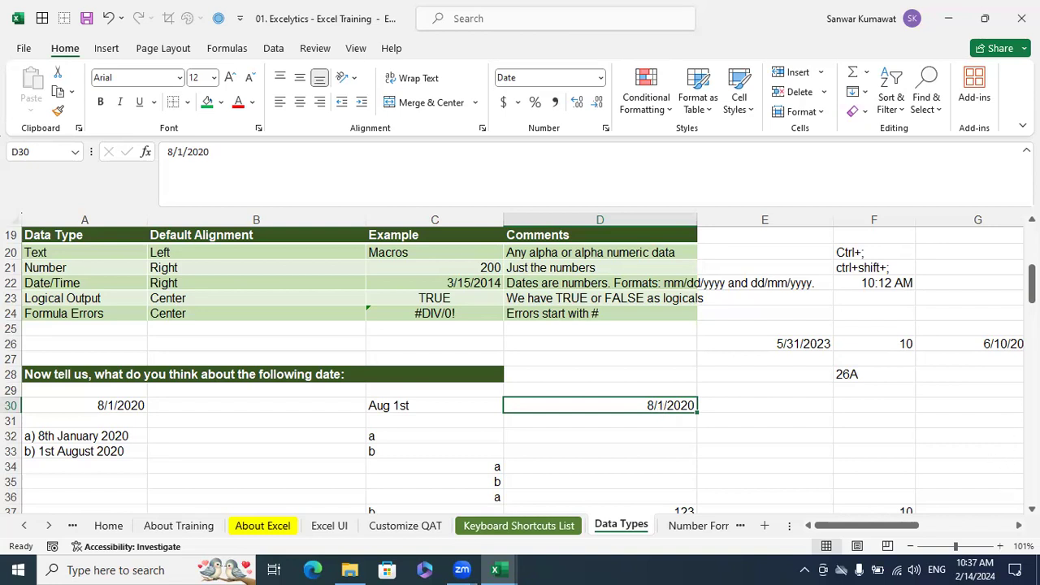
{"action": "scroll", "coordinate": [1015, 521], "scroll_direction": "right", "scroll_amount": 5}
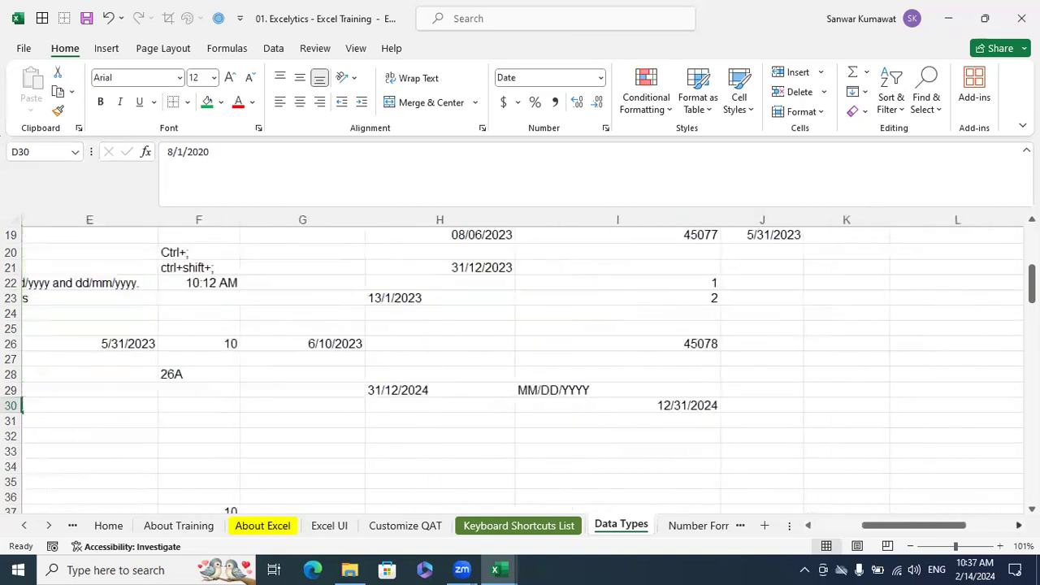
Switch from the Data Types worksheet to the start of the Number Formats worksheet
{"action": "left_click_drag", "start_coordinate": [906, 525], "coordinate": [848, 525]}
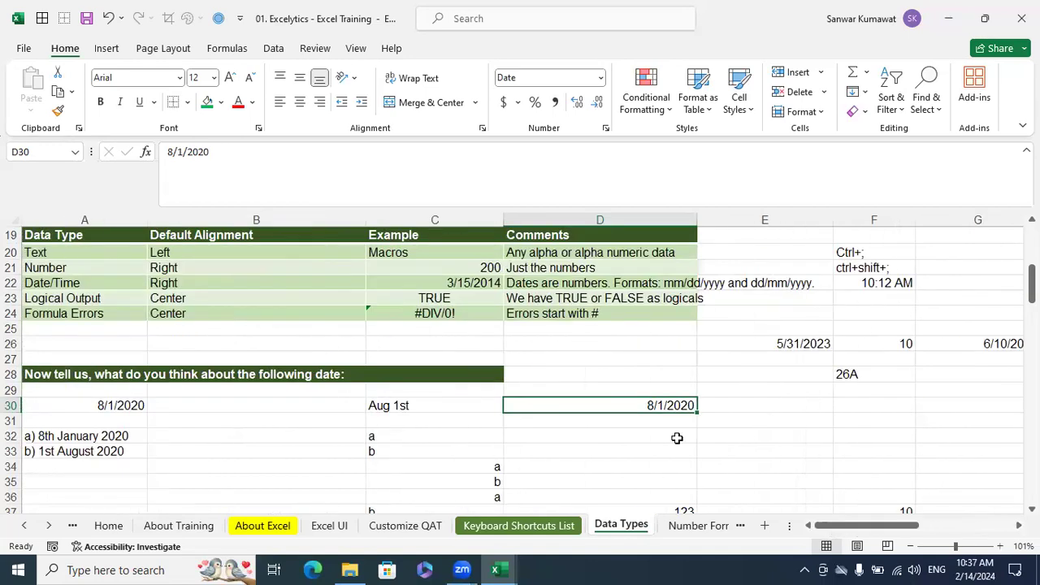
{"action": "scroll", "coordinate": [660, 432], "scroll_direction": "up", "scroll_amount": 6}
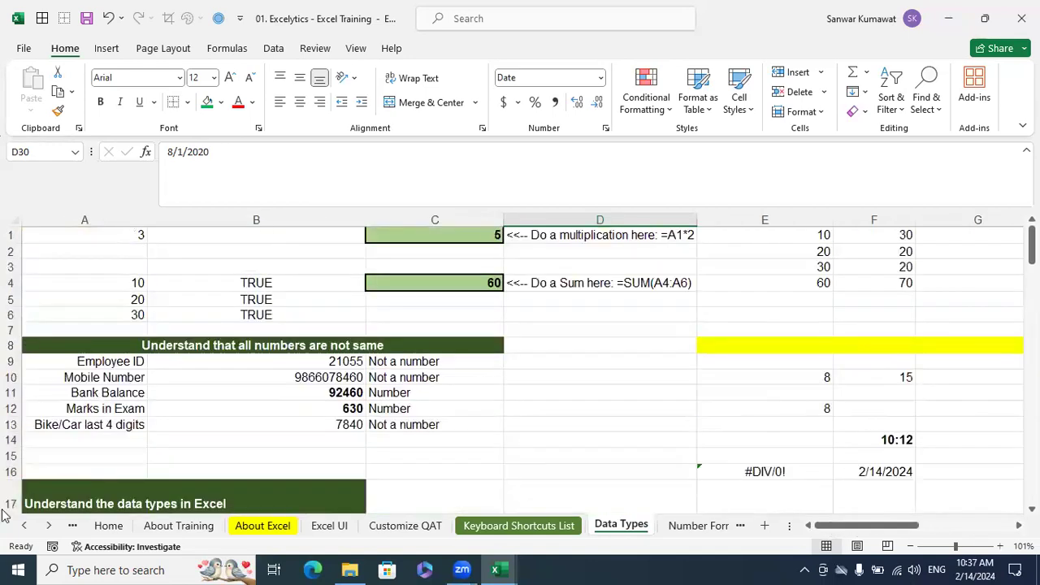
{"action": "left_click", "coordinate": [47, 527]}
{"action": "left_click", "coordinate": [46, 527]}
{"action": "left_click", "coordinate": [47, 527]}
{"action": "left_click", "coordinate": [47, 526]}
{"action": "left_click", "coordinate": [47, 526]}
{"action": "left_click", "coordinate": [47, 526]}
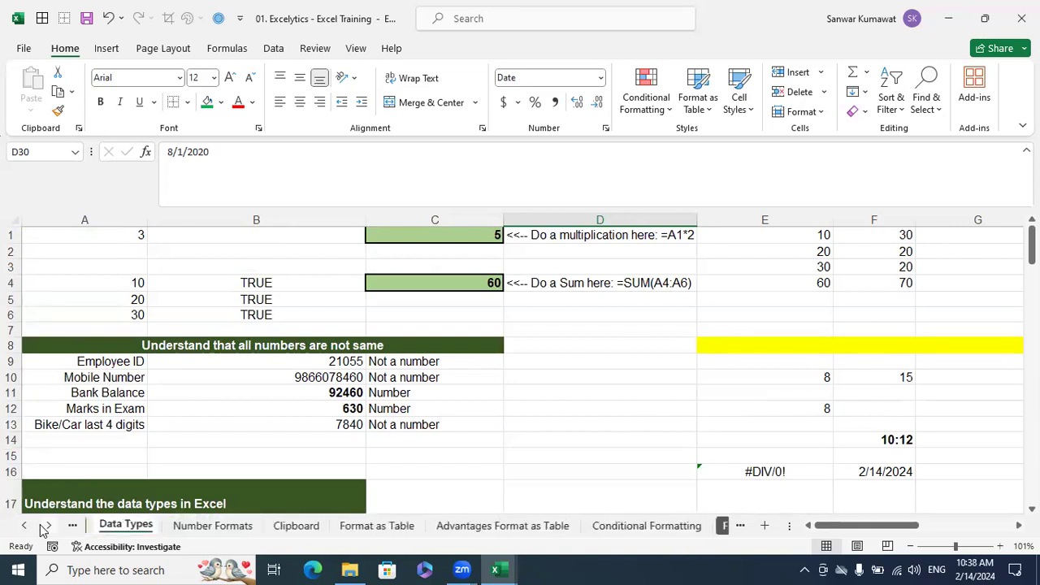
{"action": "left_click", "coordinate": [227, 529]}
{"action": "scroll", "coordinate": [580, 436], "scroll_direction": "up", "scroll_amount": 20}
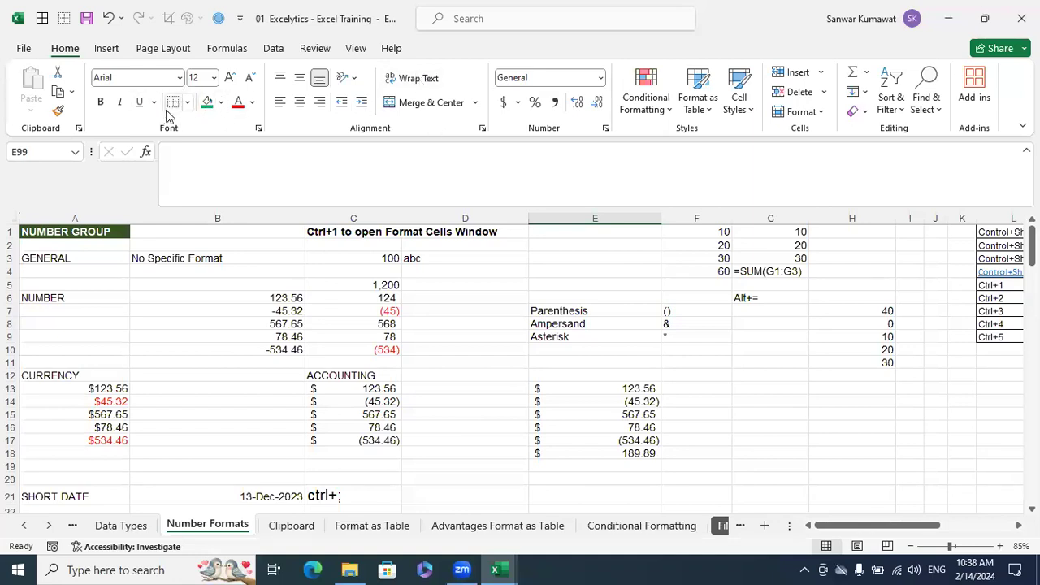
Compare the stored values behind the number samples in cells B9 and C9
{"action": "left_click", "coordinate": [283, 335]}
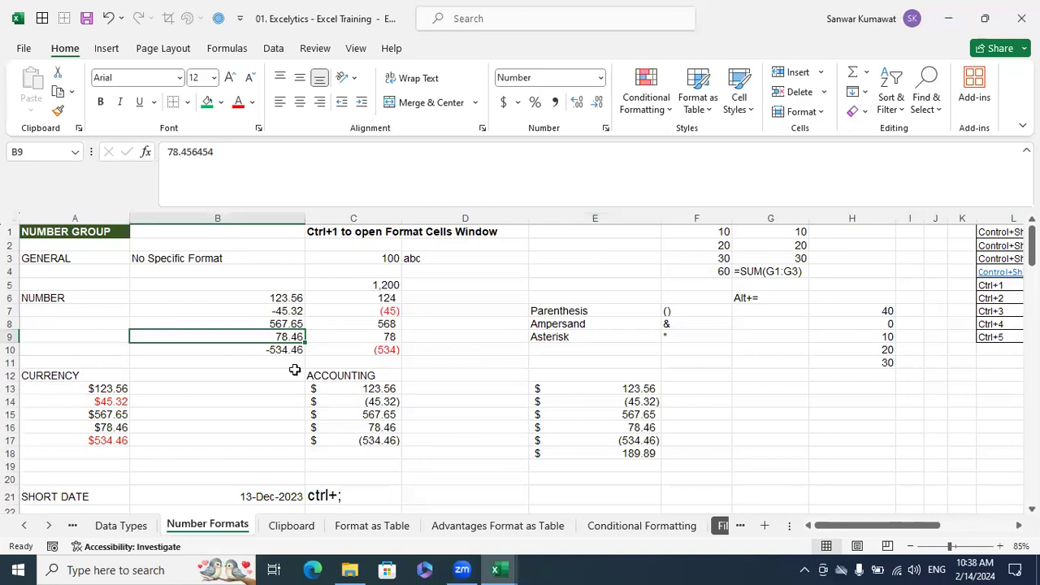
{"action": "left_click", "coordinate": [390, 333]}
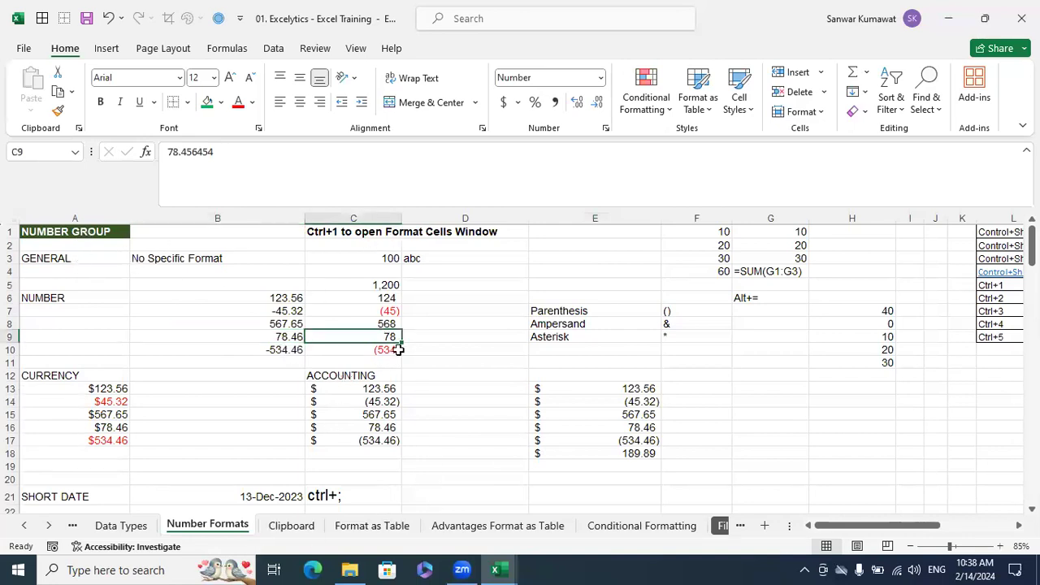
{"action": "left_click", "coordinate": [429, 324]}
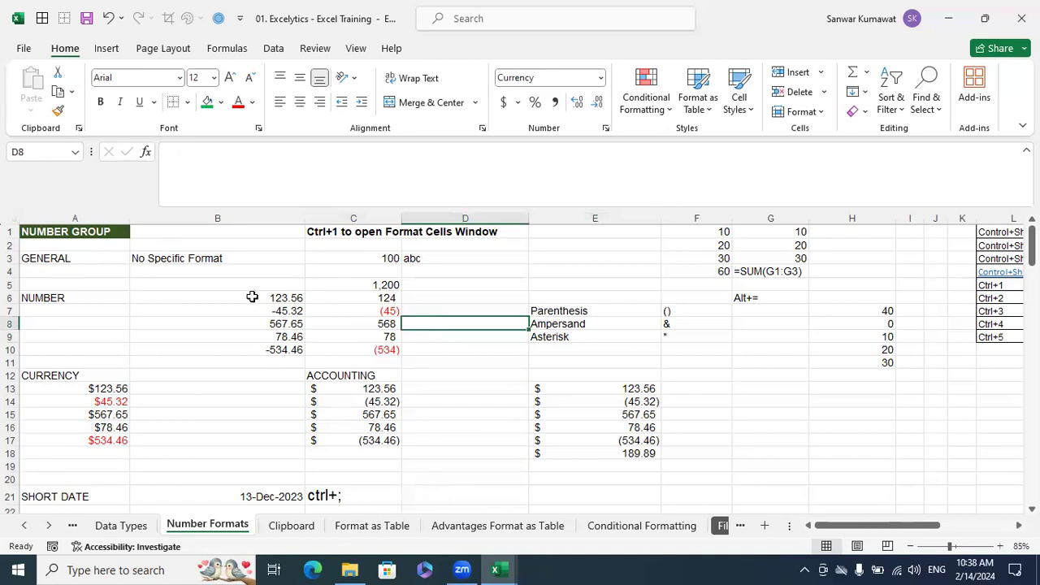
Inspect the Number settings in Format Cells for B6:B10 and close the dialog without applying anything
{"action": "left_click_drag", "start_coordinate": [252, 297], "coordinate": [249, 344]}
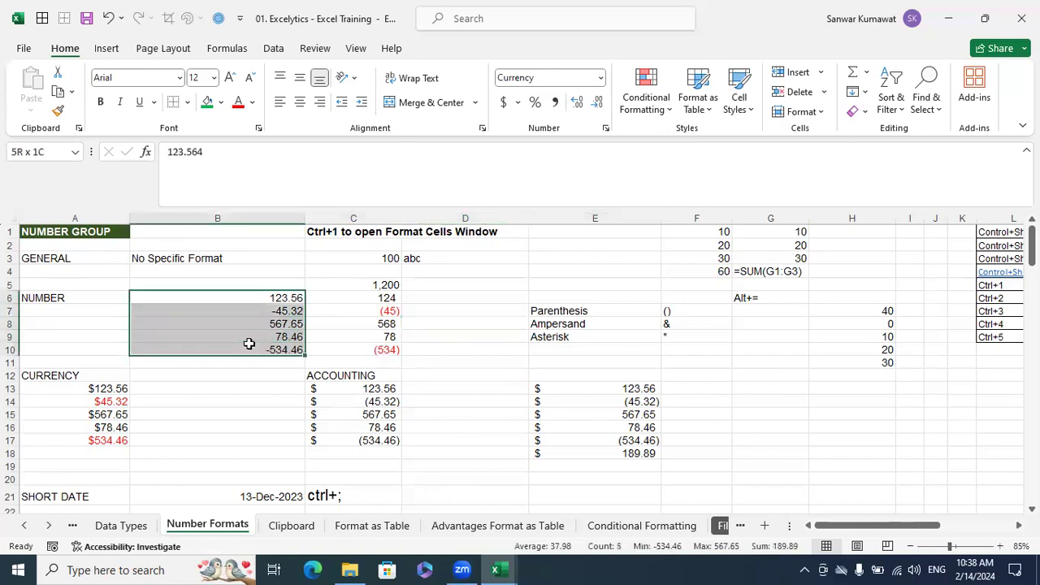
{"action": "right_click", "coordinate": [249, 345]}
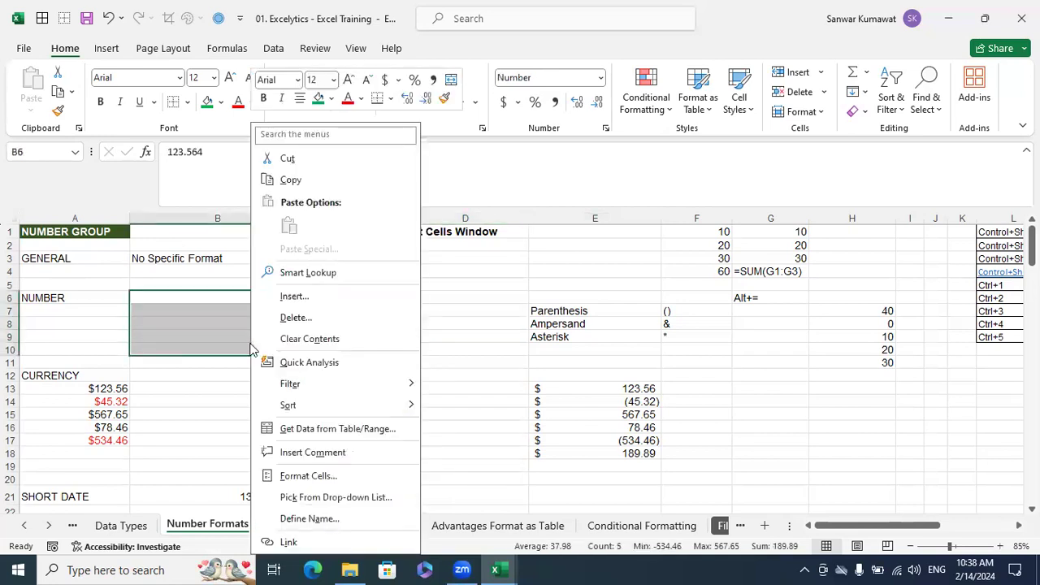
{"action": "left_click", "coordinate": [309, 476]}
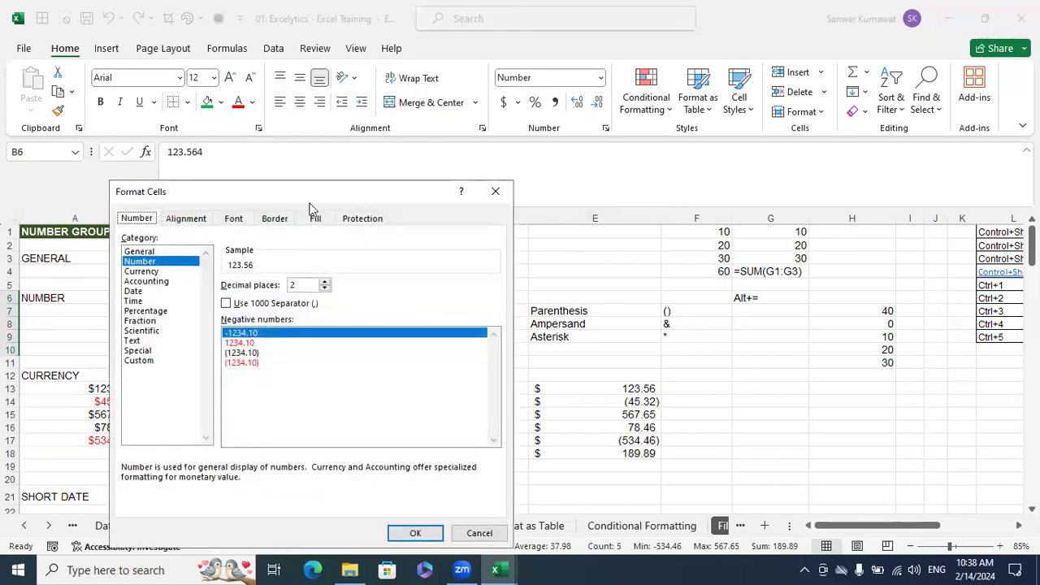
{"action": "left_click", "coordinate": [478, 532]}
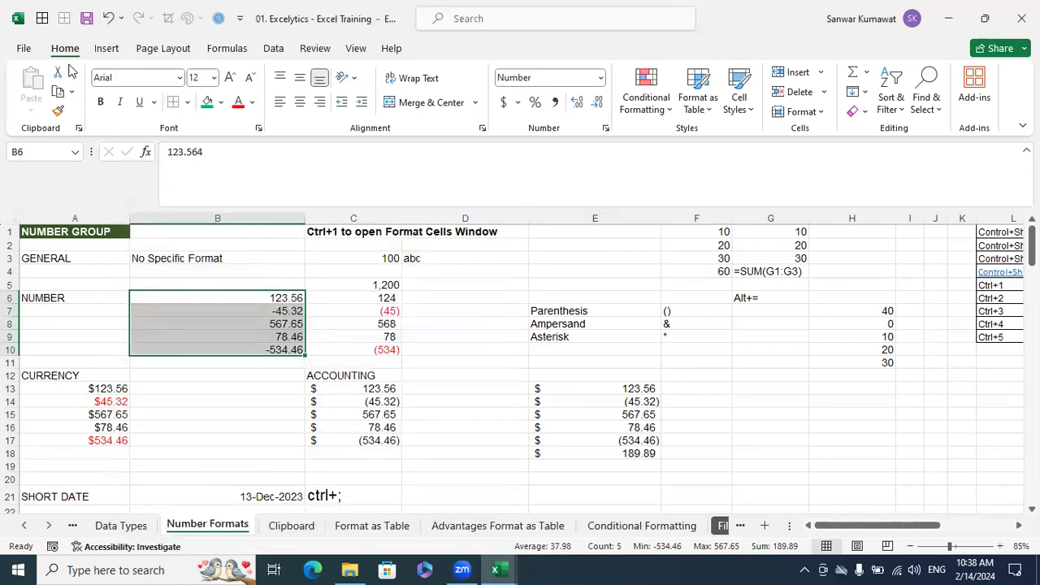
View the Font settings in Format Cells for B6:B10 and dismiss the dialog
{"action": "left_click", "coordinate": [258, 129]}
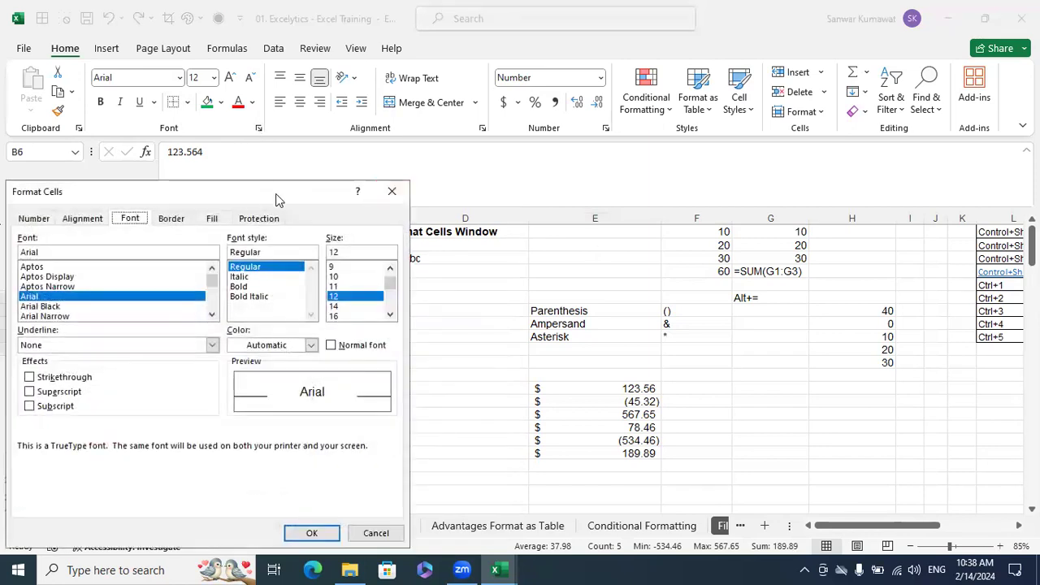
{"action": "left_click_drag", "start_coordinate": [275, 193], "coordinate": [606, 178]}
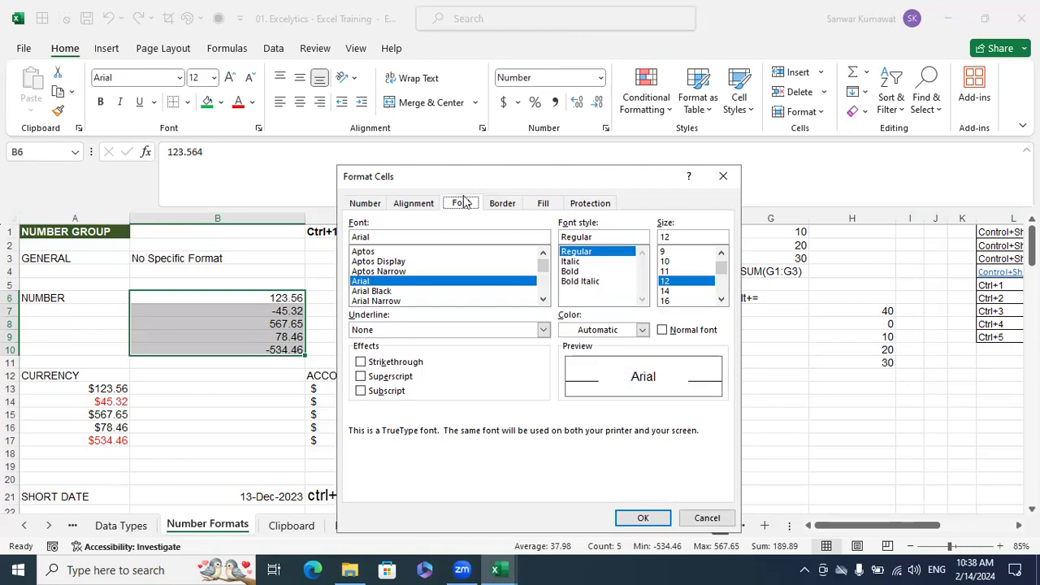
{"action": "left_click", "coordinate": [707, 518]}
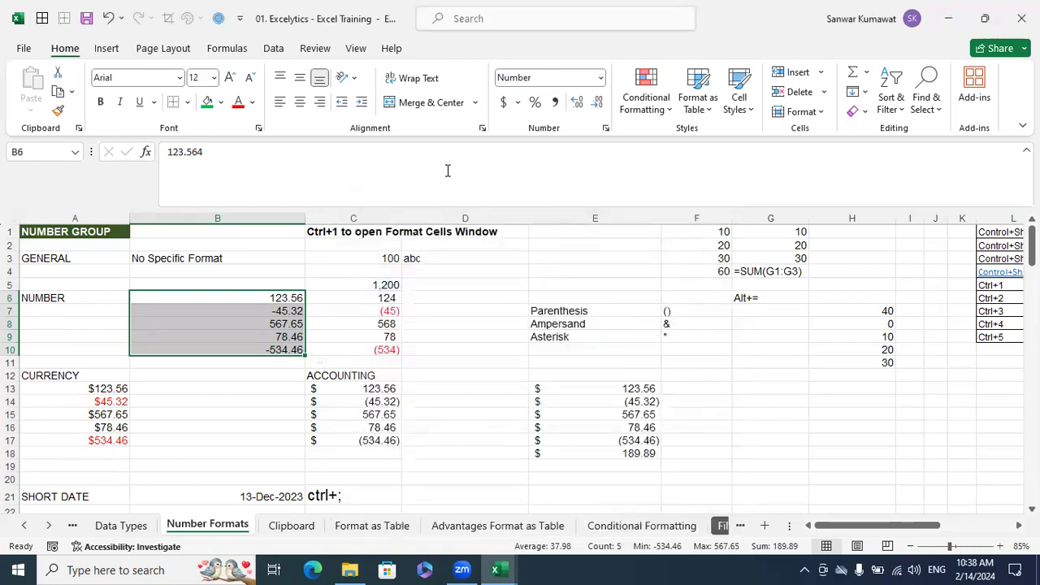
View the Alignment and Number settings in Format Cells for B6:B10, leaving both unapplied
{"action": "left_click", "coordinate": [482, 129]}
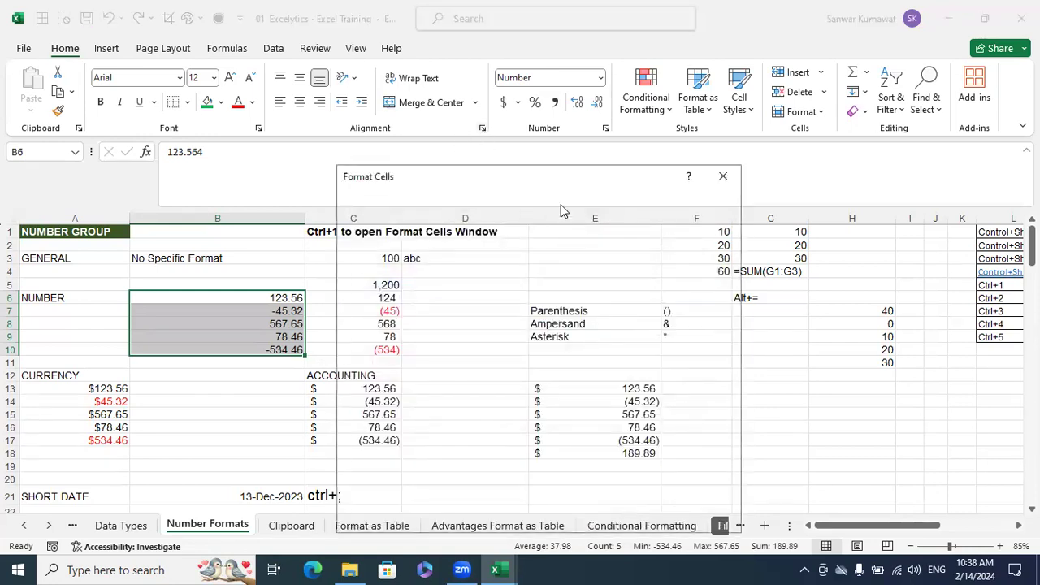
{"action": "left_click", "coordinate": [722, 176]}
{"action": "left_click", "coordinate": [482, 128]}
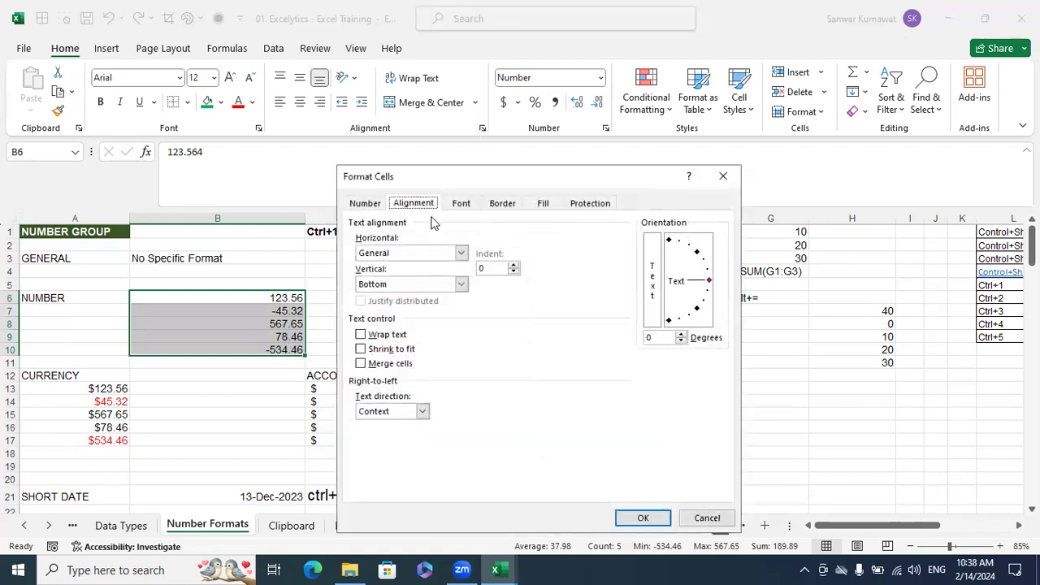
{"action": "left_click", "coordinate": [723, 175]}
{"action": "left_click", "coordinate": [605, 128]}
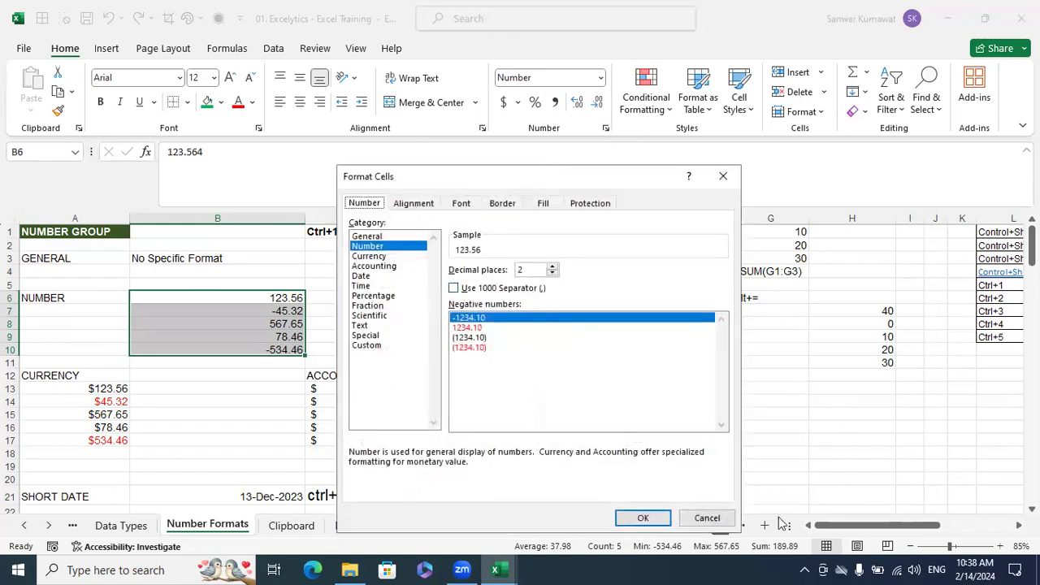
{"action": "left_click", "coordinate": [721, 519]}
Reopen Format Cells for B6:B10 and look through its Alignment, Font, Border and Number settings without changing any
{"action": "right_click", "coordinate": [278, 325]}
{"action": "left_click", "coordinate": [315, 471]}
{"action": "key", "text": "ctrl+1"}
{"action": "left_click", "coordinate": [177, 223]}
{"action": "left_click", "coordinate": [244, 223]}
{"action": "left_click", "coordinate": [276, 220]}
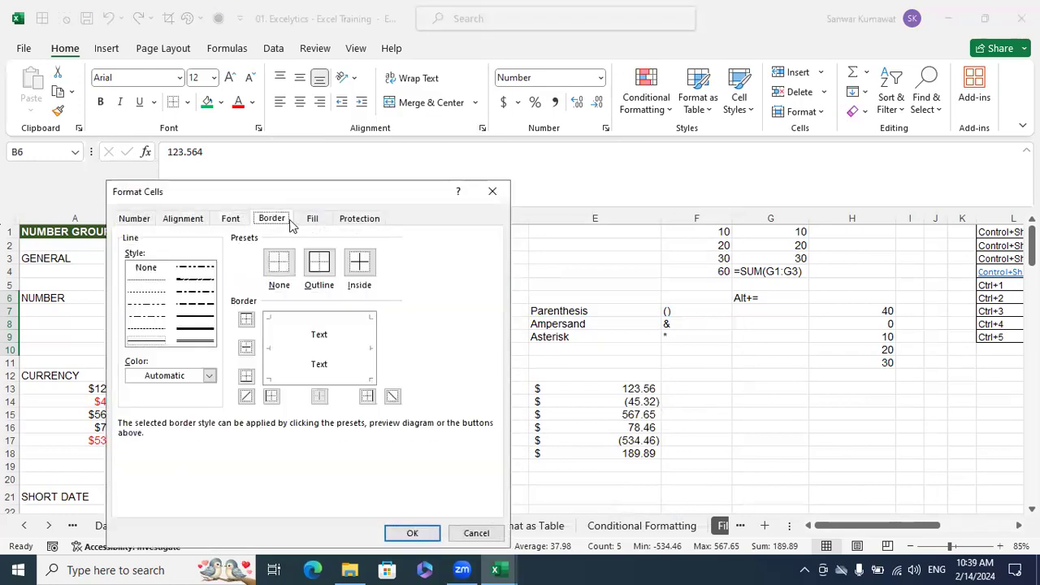
{"action": "left_click", "coordinate": [223, 219]}
{"action": "left_click", "coordinate": [152, 220]}
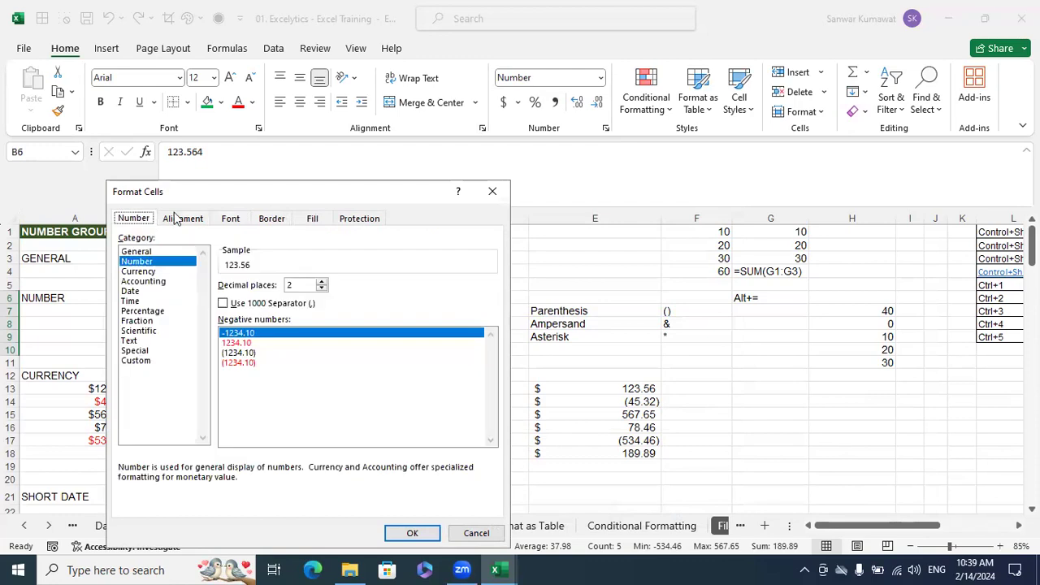
{"action": "left_click", "coordinate": [493, 193]}
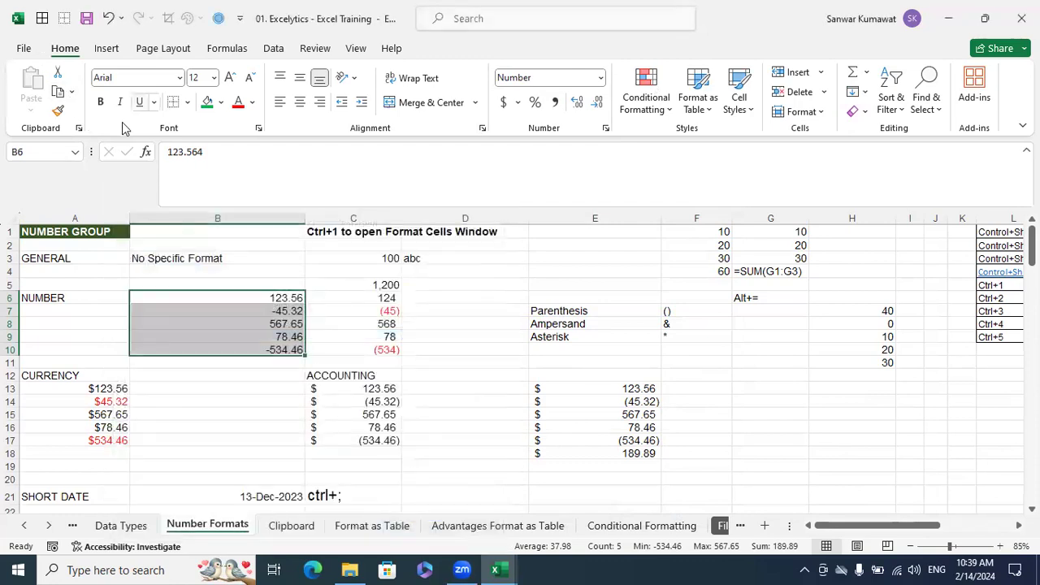
{"action": "left_click", "coordinate": [258, 129]}
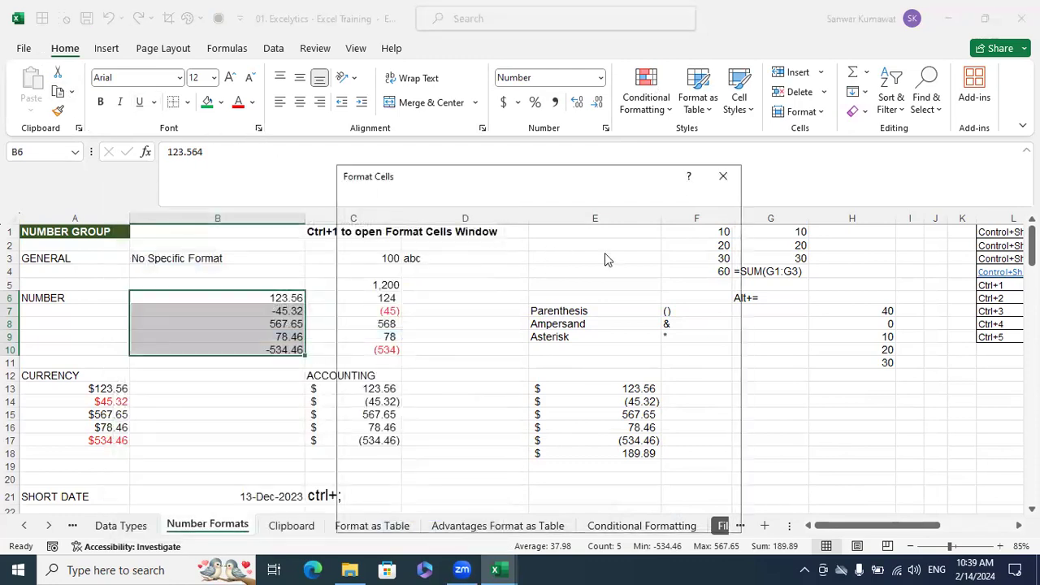
{"action": "left_click", "coordinate": [724, 177]}
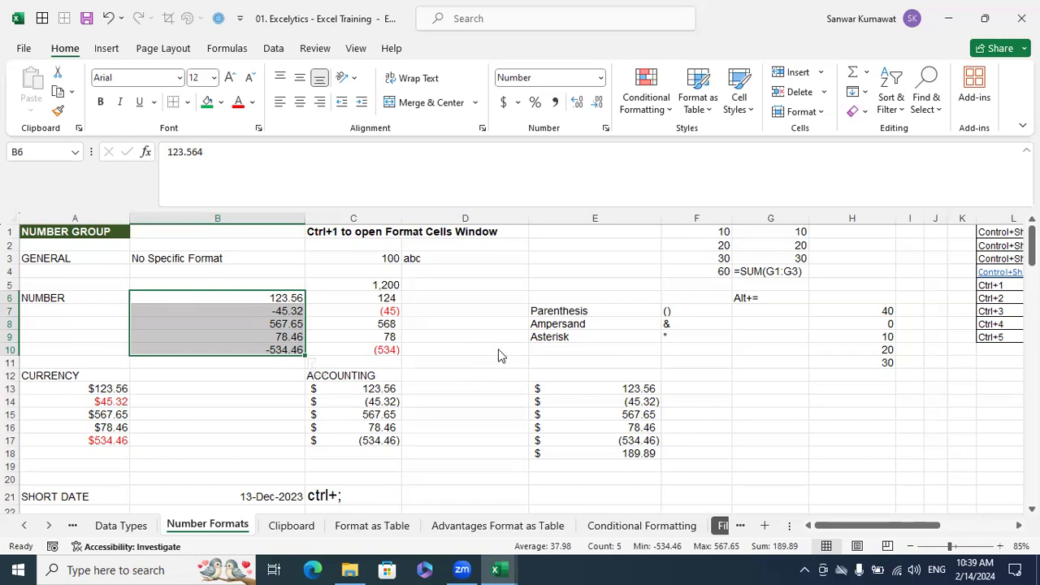
Preview the General number format for B6:B10, cancel it, and check the description of General in cell B3
{"action": "key", "text": "ctrl+1"}
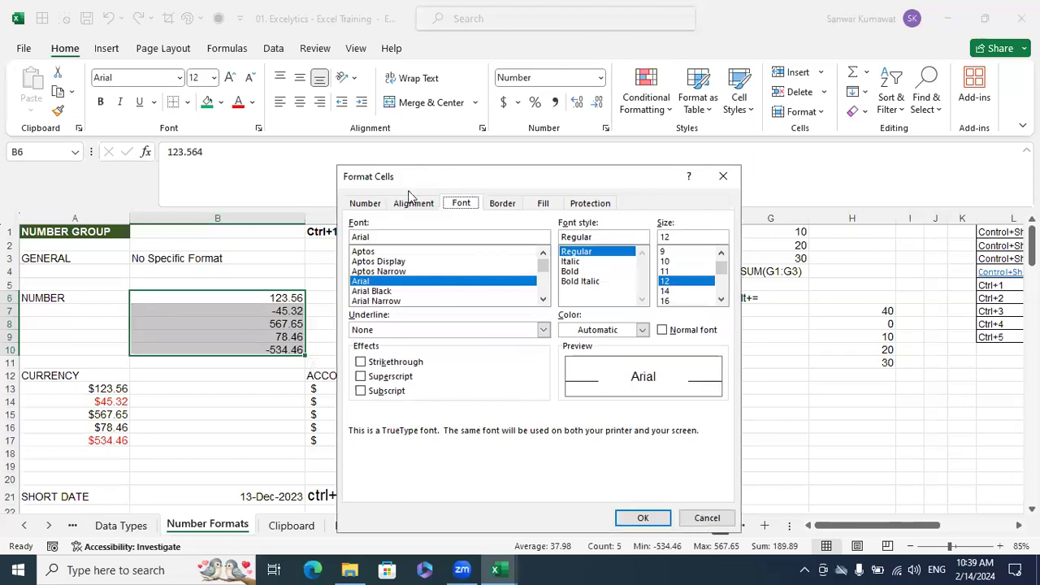
{"action": "left_click", "coordinate": [364, 205]}
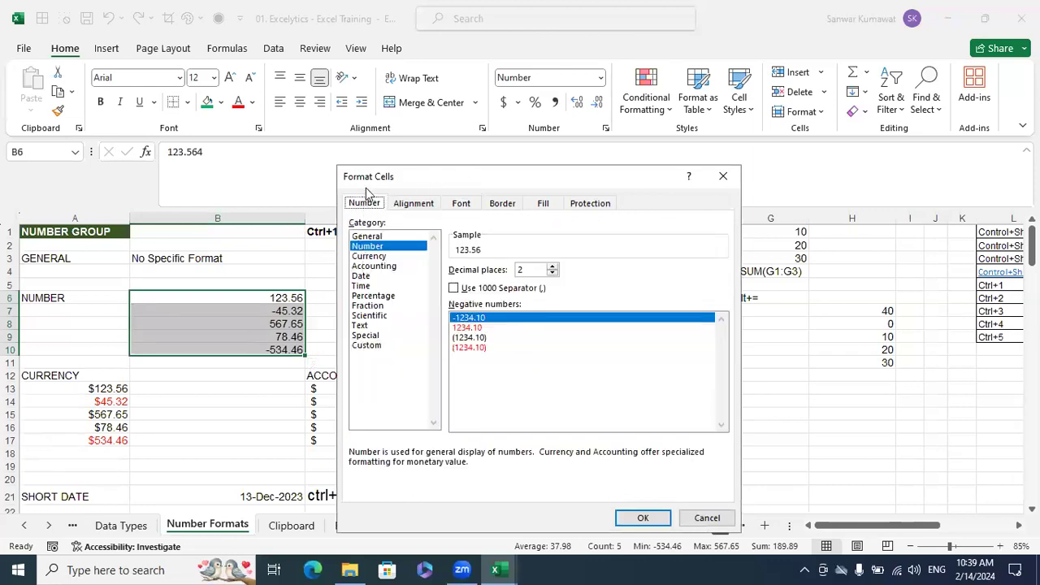
{"action": "left_click", "coordinate": [374, 236]}
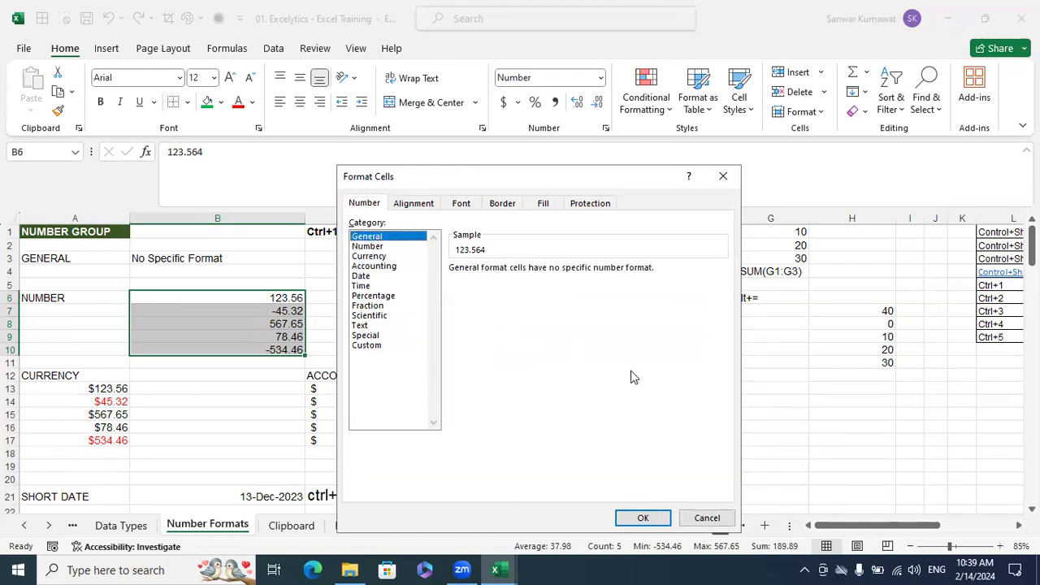
{"action": "left_click", "coordinate": [705, 518]}
{"action": "left_click", "coordinate": [229, 261]}
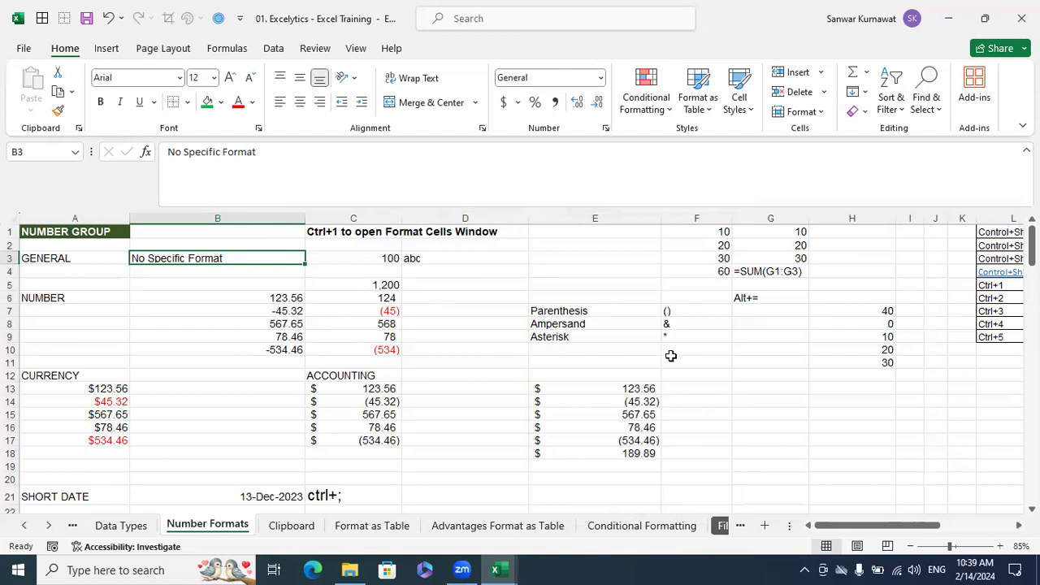
Clear the sum and the formula text from cells F4 to H4
{"action": "left_click_drag", "start_coordinate": [829, 276], "coordinate": [723, 273]}
{"action": "key", "text": "Delete"}
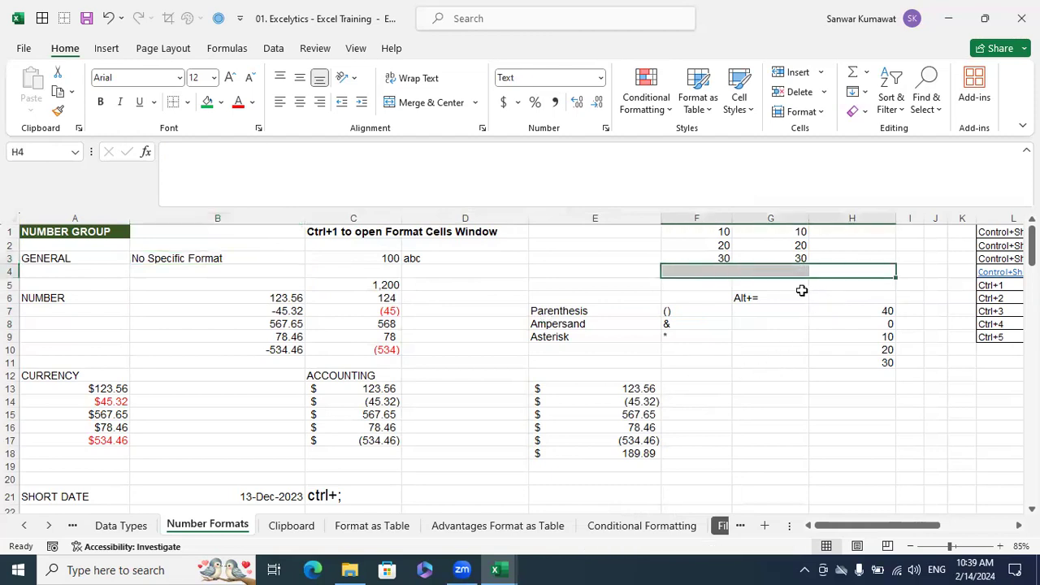
{"action": "left_click", "coordinate": [720, 274]}
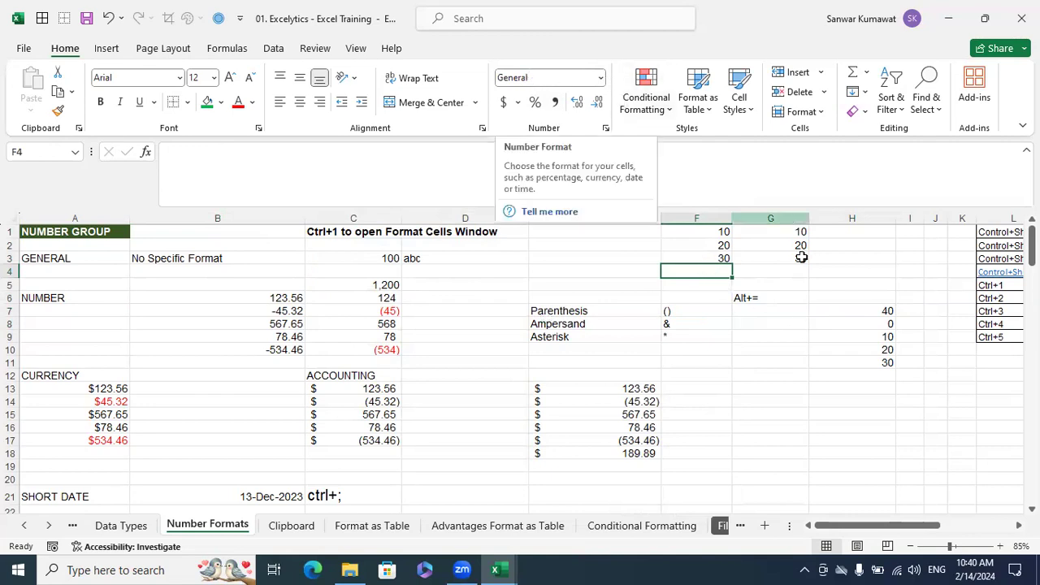
Compare the number formats assigned to cells G4, F4, H7, D3, G3 and F3
{"action": "left_click", "coordinate": [789, 270]}
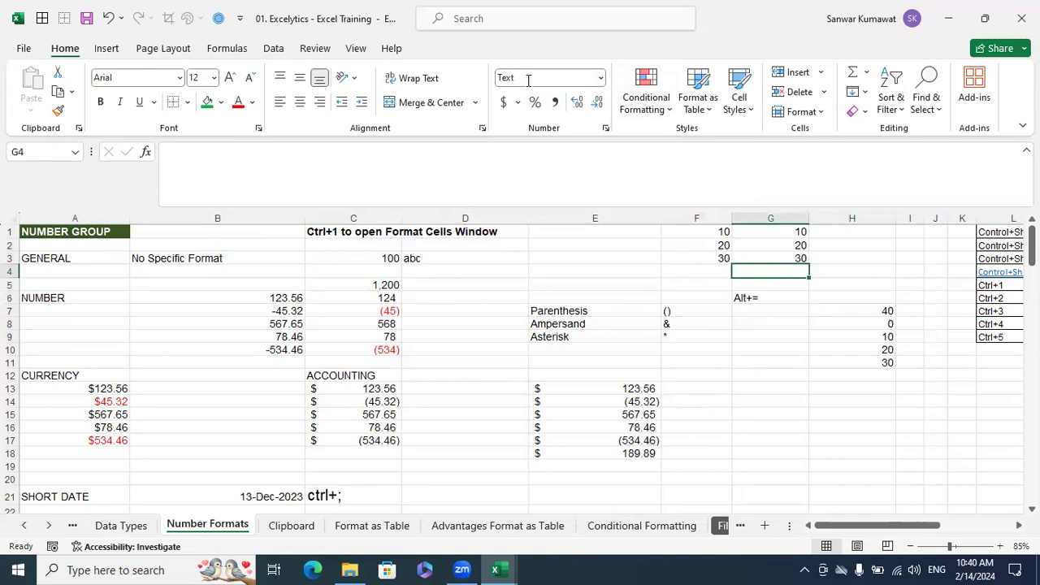
{"action": "left_click", "coordinate": [719, 271]}
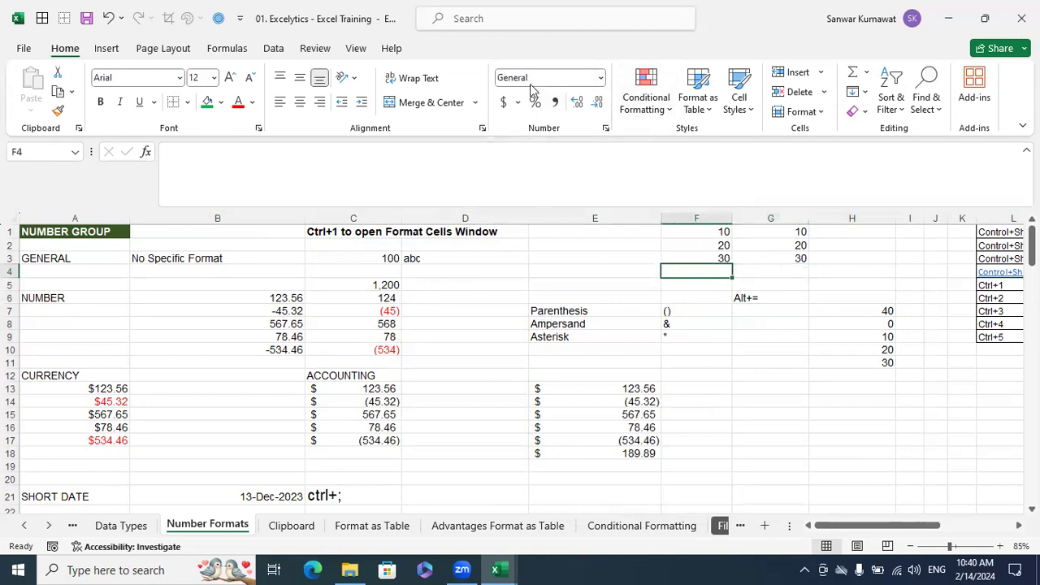
{"action": "left_click", "coordinate": [874, 312]}
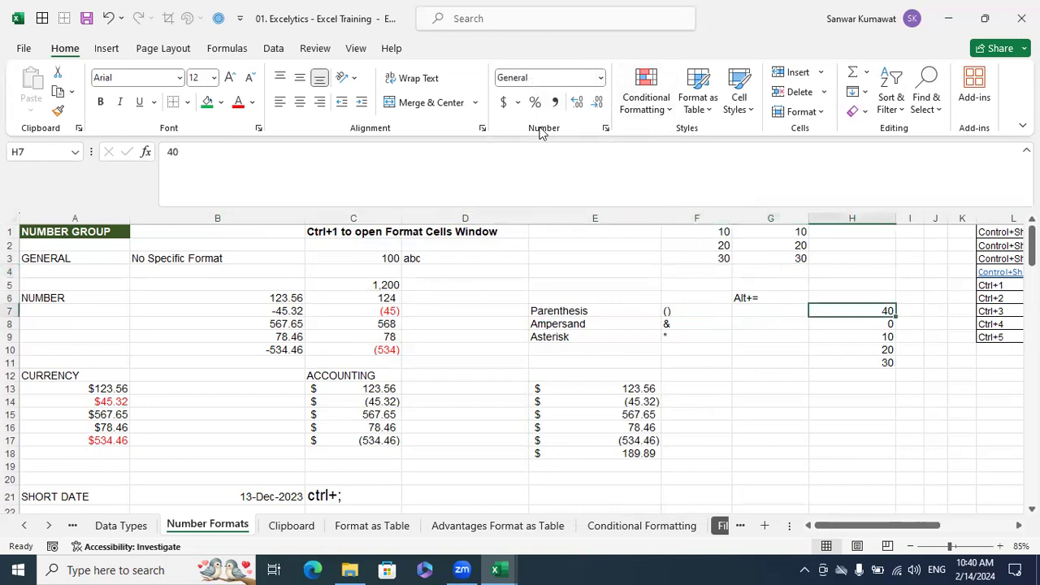
{"action": "left_click", "coordinate": [423, 258]}
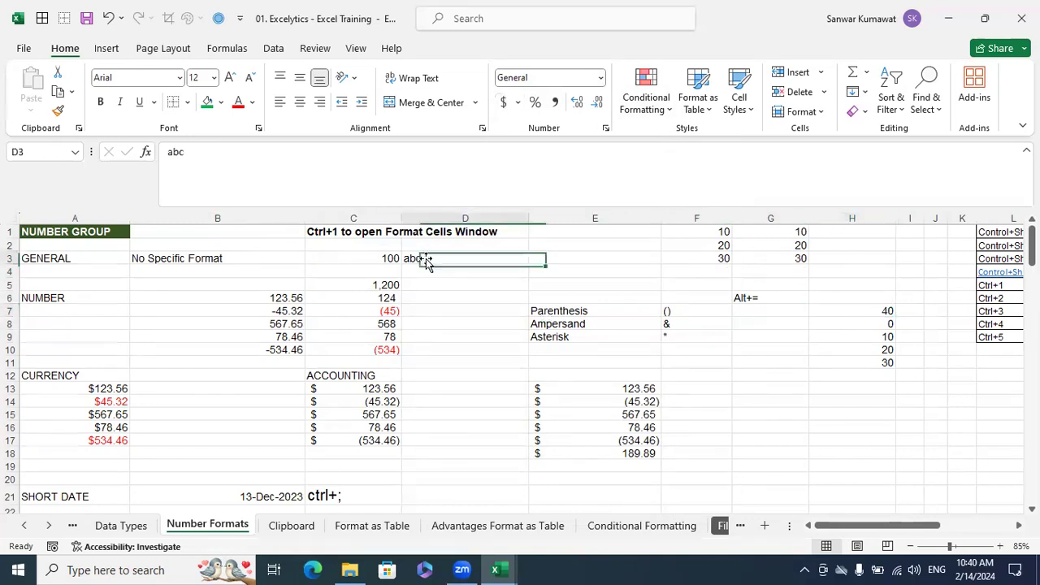
{"action": "left_click", "coordinate": [777, 258]}
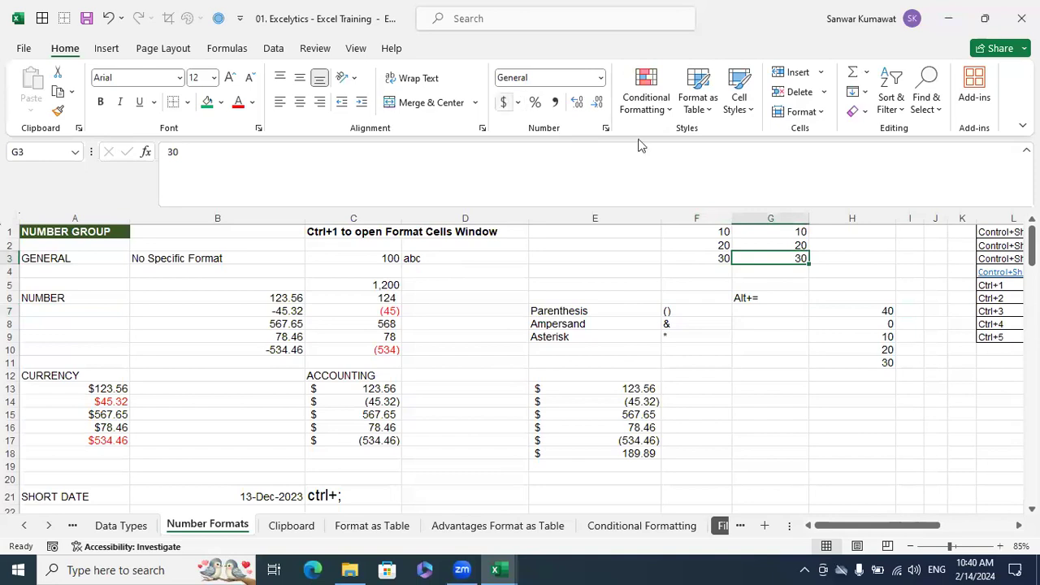
{"action": "left_click", "coordinate": [764, 273]}
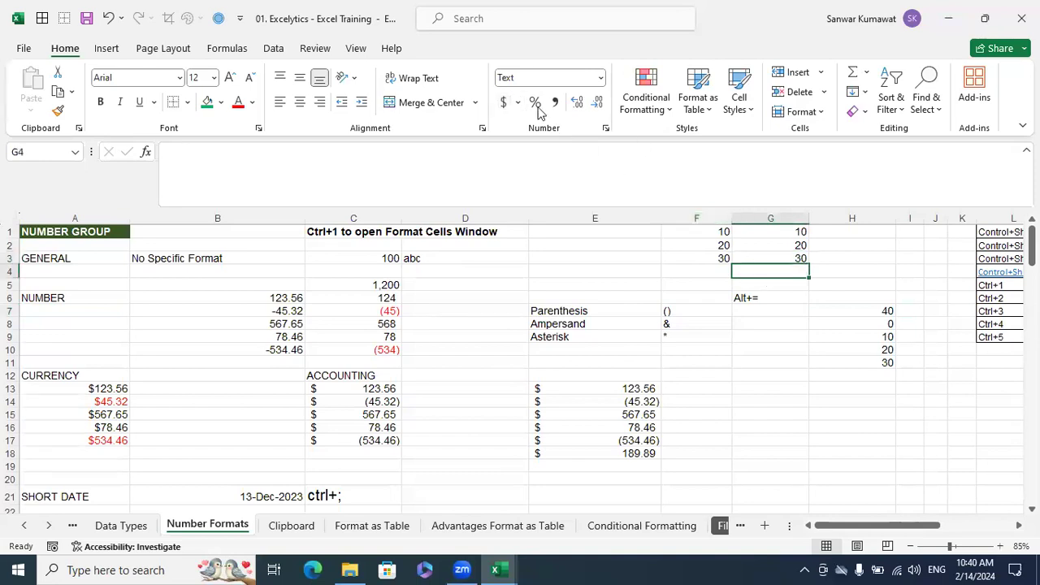
{"action": "left_click", "coordinate": [707, 260]}
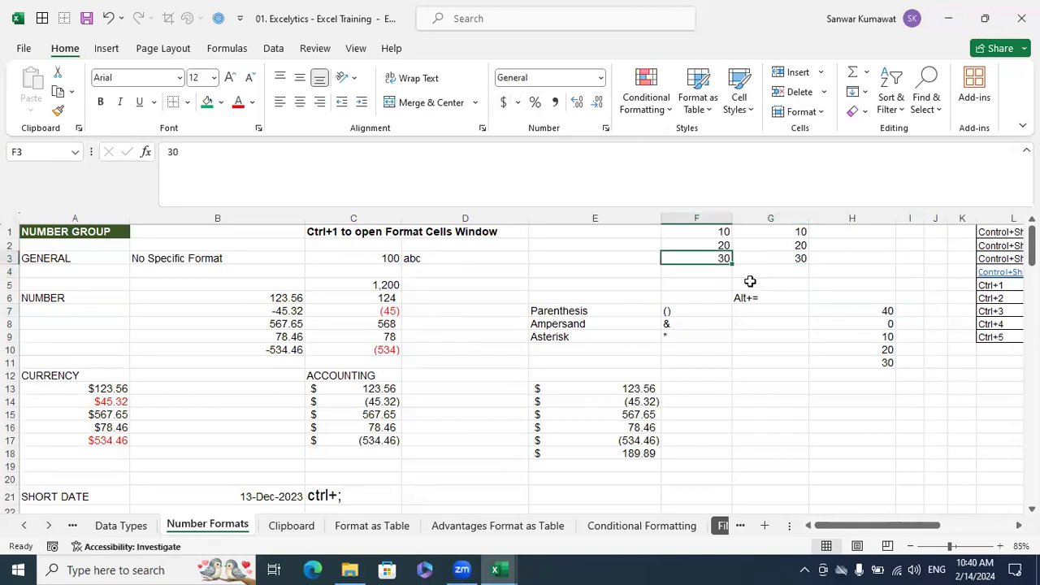
AutoSum F1:F3 in cell F4 and G1:G3 in cell G4
{"action": "left_click", "coordinate": [721, 274]}
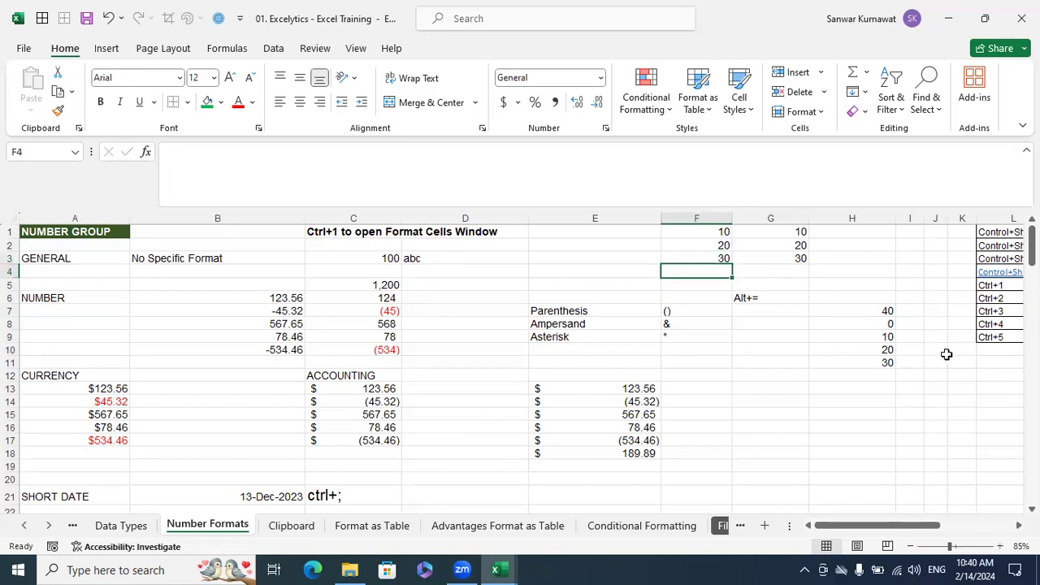
{"action": "key", "text": "alt"}
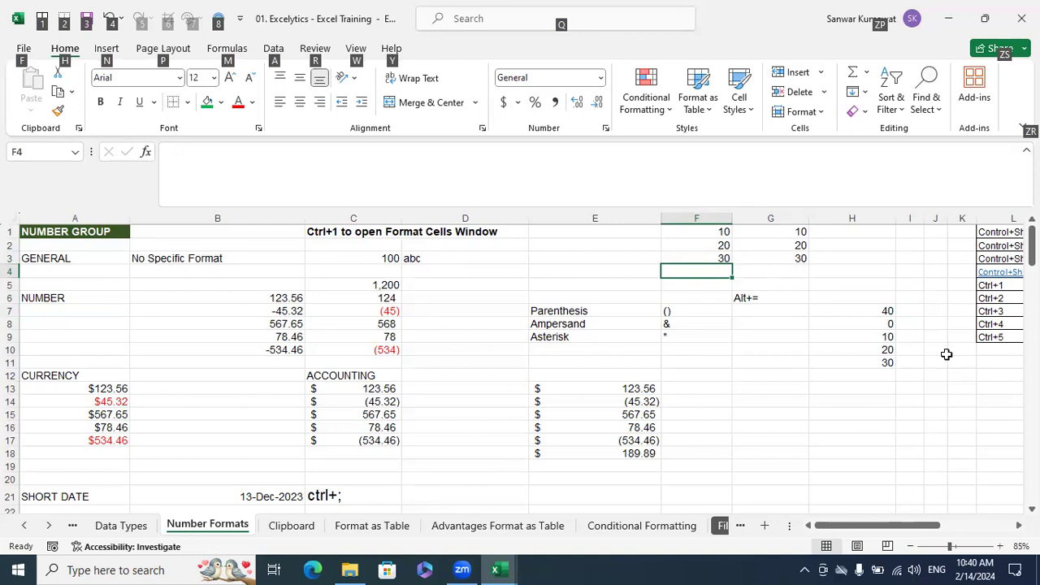
{"action": "key", "text": "alt+="}
{"action": "key", "text": "Return"}
{"action": "key", "text": "Up"}
{"action": "key", "text": "Right"}
{"action": "key", "text": "alt+="}
{"action": "key", "text": "Return"}
{"action": "left_click", "coordinate": [849, 424]}
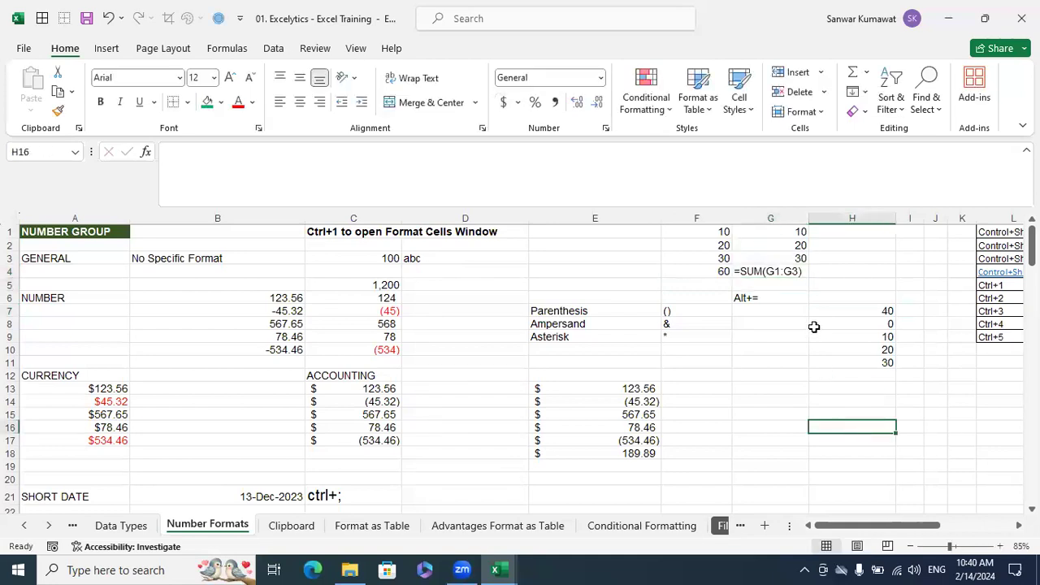
Compare the formulas and number formats of the two sum cells F4 and G4
{"action": "left_click", "coordinate": [788, 273]}
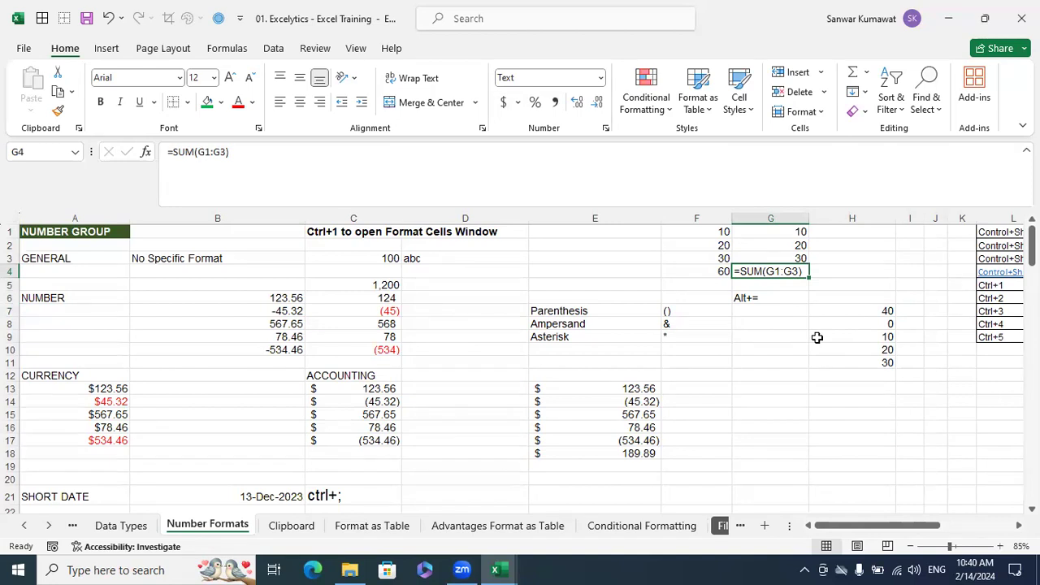
{"action": "left_click", "coordinate": [716, 277]}
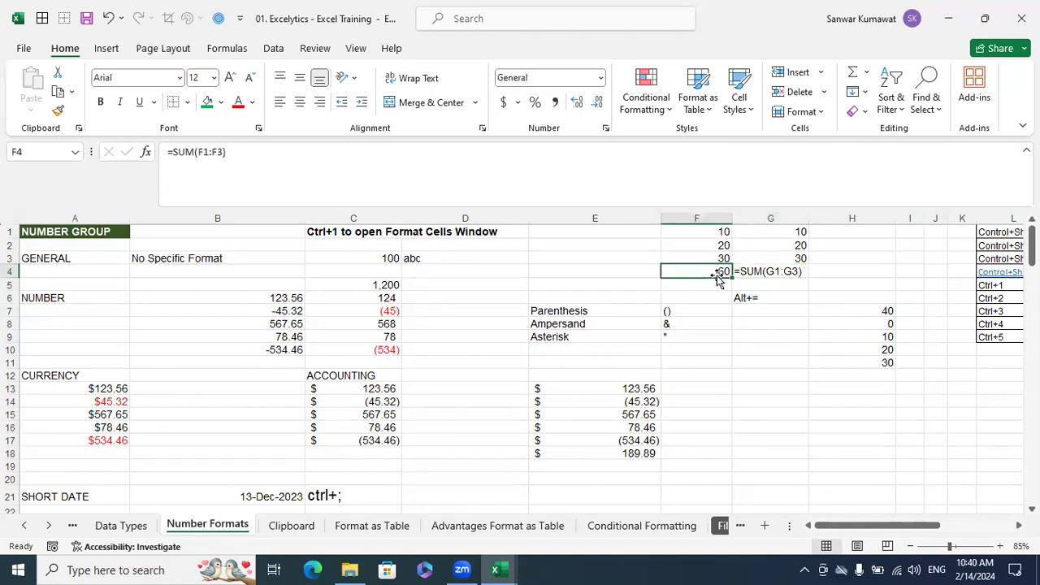
{"action": "left_click", "coordinate": [756, 272]}
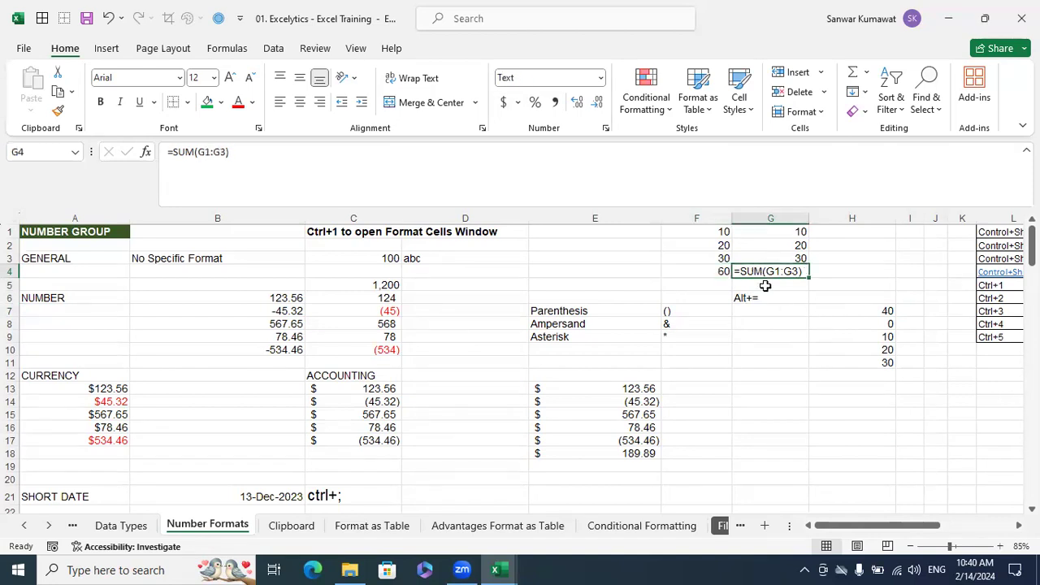
{"action": "left_click", "coordinate": [721, 271]}
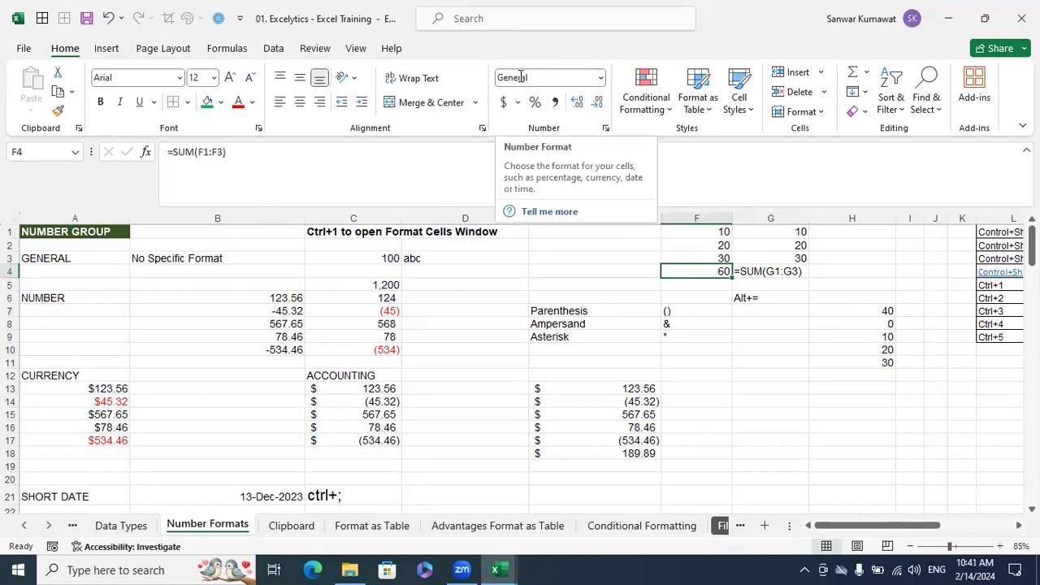
{"action": "left_click", "coordinate": [801, 274]}
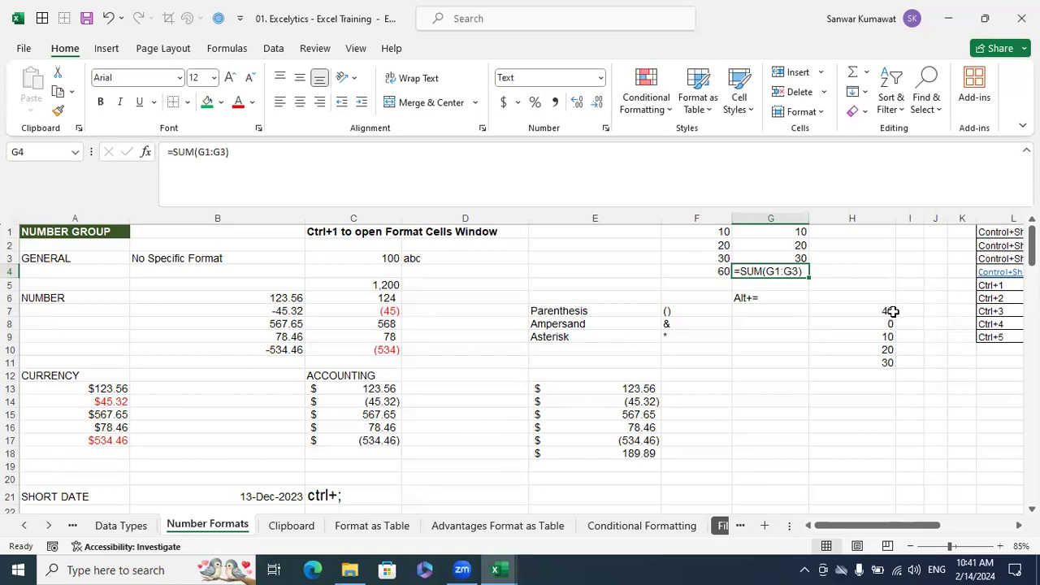
Clear the contents of C5:D10 and set the range's number format to General
{"action": "left_click", "coordinate": [187, 321]}
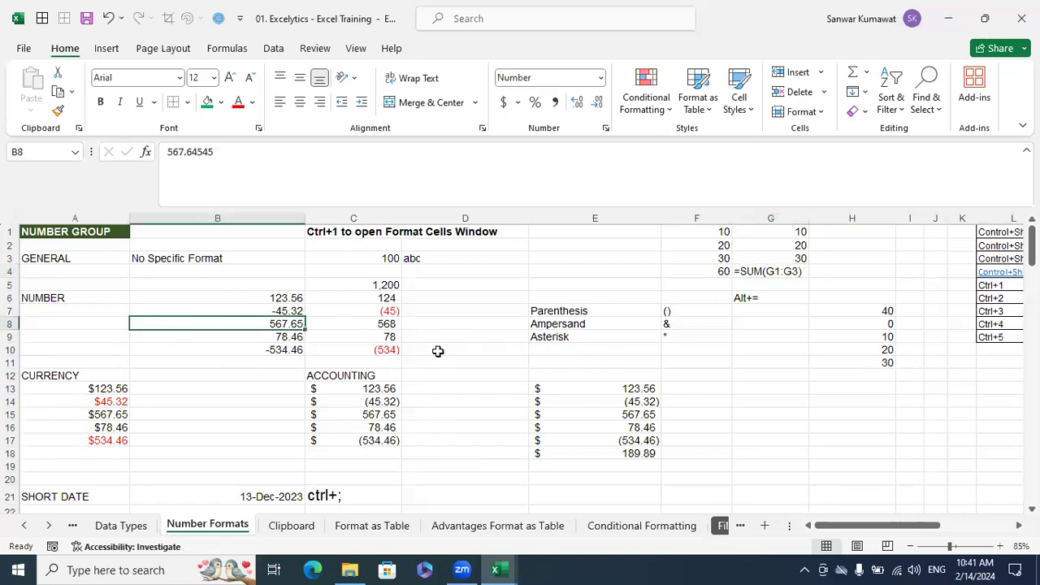
{"action": "left_click_drag", "start_coordinate": [426, 351], "coordinate": [379, 284]}
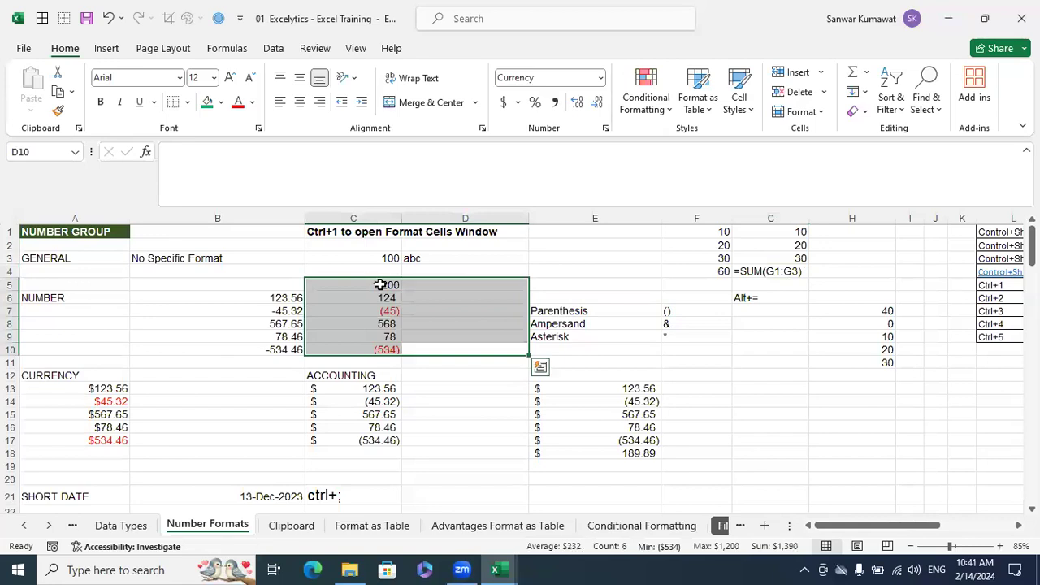
{"action": "key", "text": "Delete"}
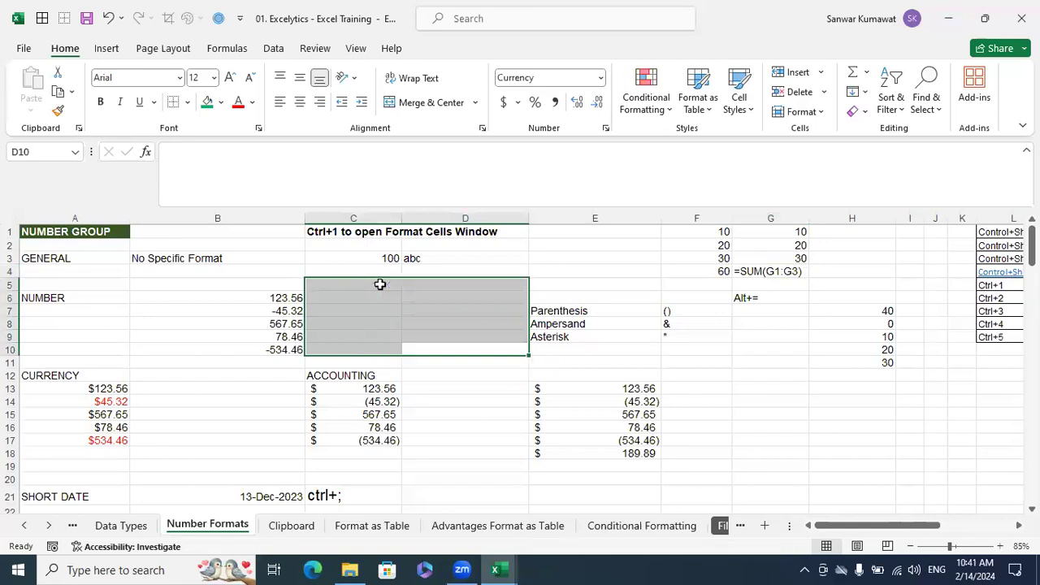
{"action": "left_click", "coordinate": [600, 79]}
{"action": "left_click", "coordinate": [606, 107]}
{"action": "left_click", "coordinate": [337, 286]}
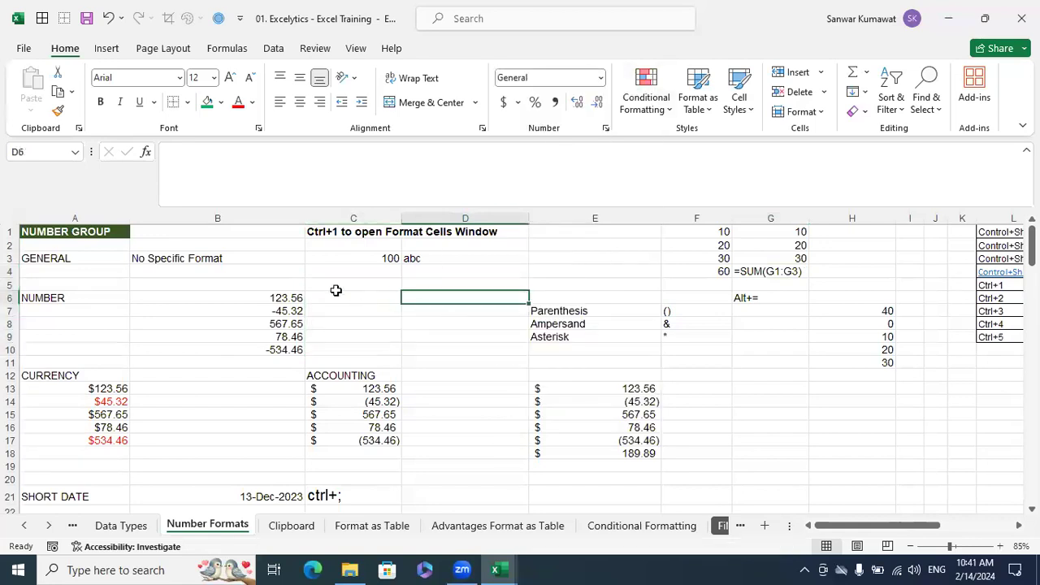
Copy the numbers in B6:B10 to D6:D10
{"action": "left_click_drag", "start_coordinate": [274, 297], "coordinate": [277, 349]}
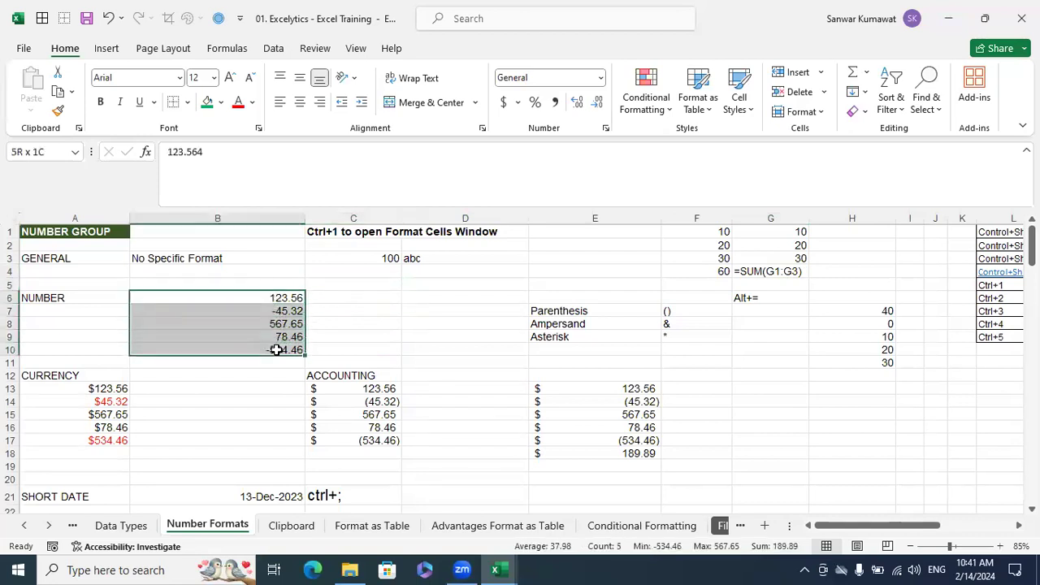
{"action": "left_click_drag", "start_coordinate": [277, 349], "coordinate": [276, 349]}
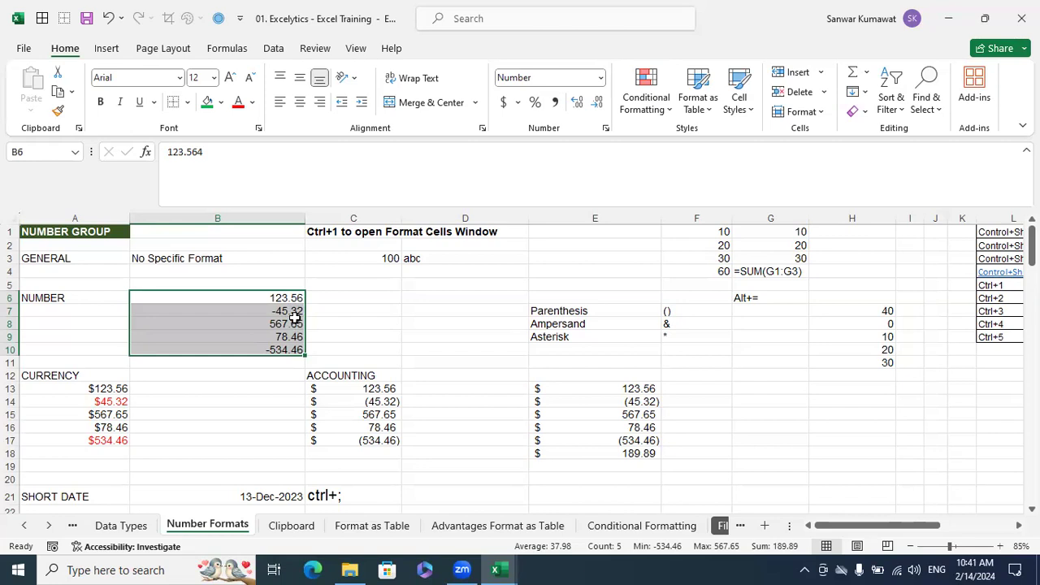
{"action": "key", "text": "ctrl+c"}
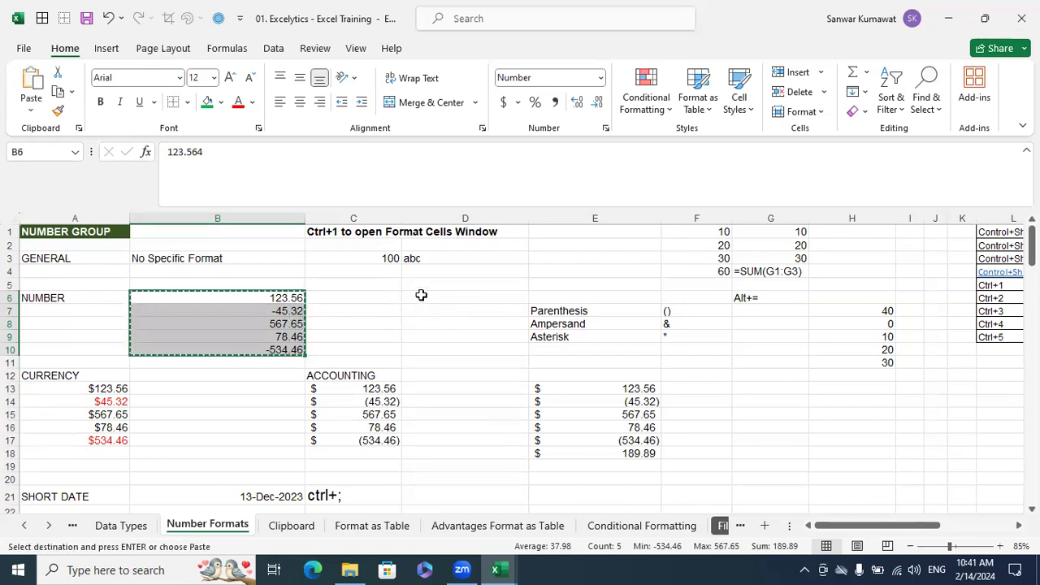
{"action": "left_click", "coordinate": [421, 296]}
{"action": "key", "text": "ctrl+v"}
{"action": "left_click", "coordinate": [483, 257]}
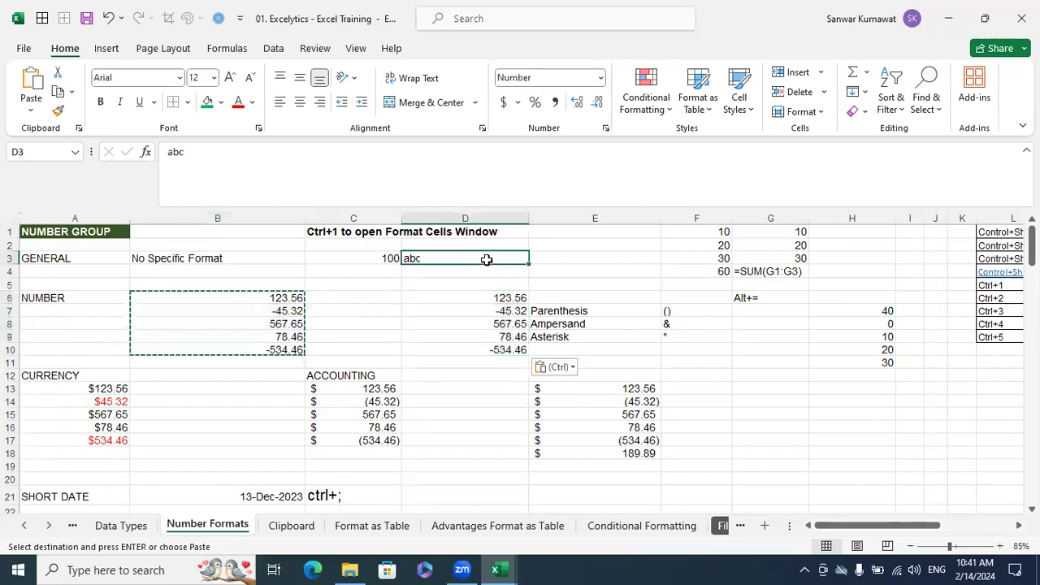
{"action": "key", "text": "Escape"}
Format D6:D10 as Number with 0 decimal places and negative numbers in red parentheses
{"action": "left_click_drag", "start_coordinate": [485, 300], "coordinate": [485, 350]}
{"action": "left_click_drag", "start_coordinate": [278, 296], "coordinate": [280, 355]}
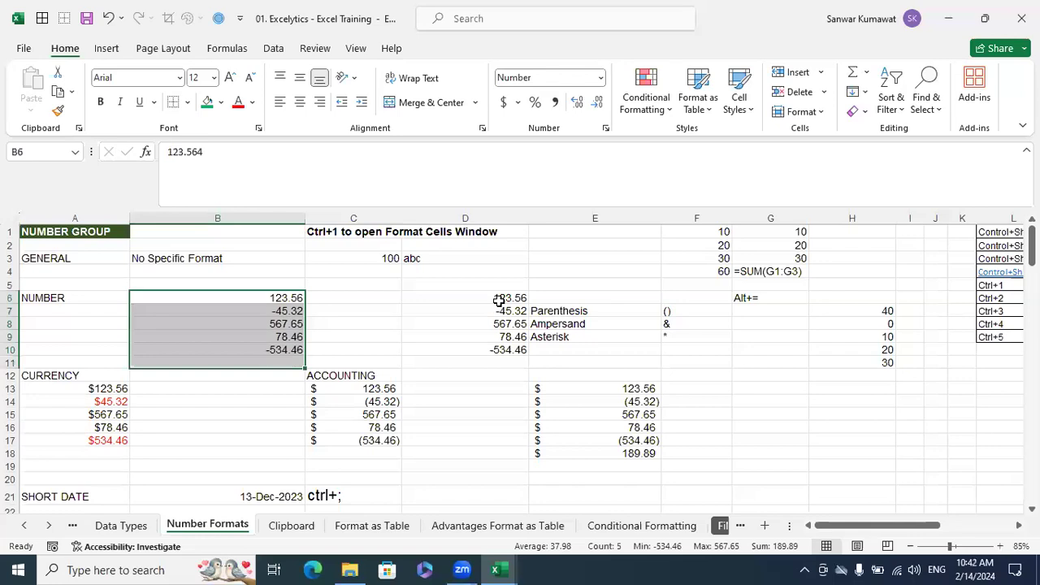
{"action": "left_click_drag", "start_coordinate": [499, 297], "coordinate": [505, 351]}
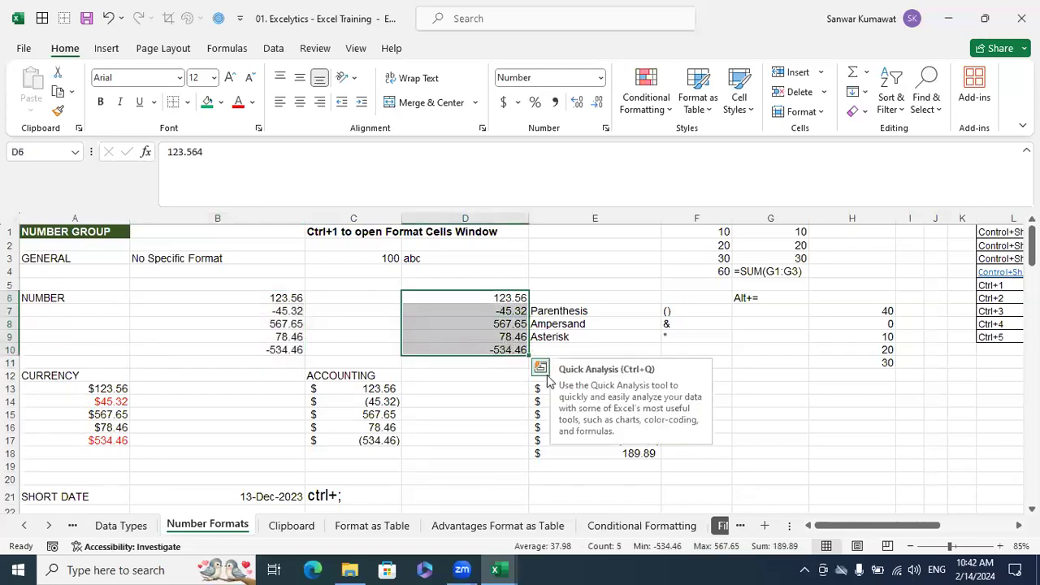
{"action": "key", "text": "ctrl+1"}
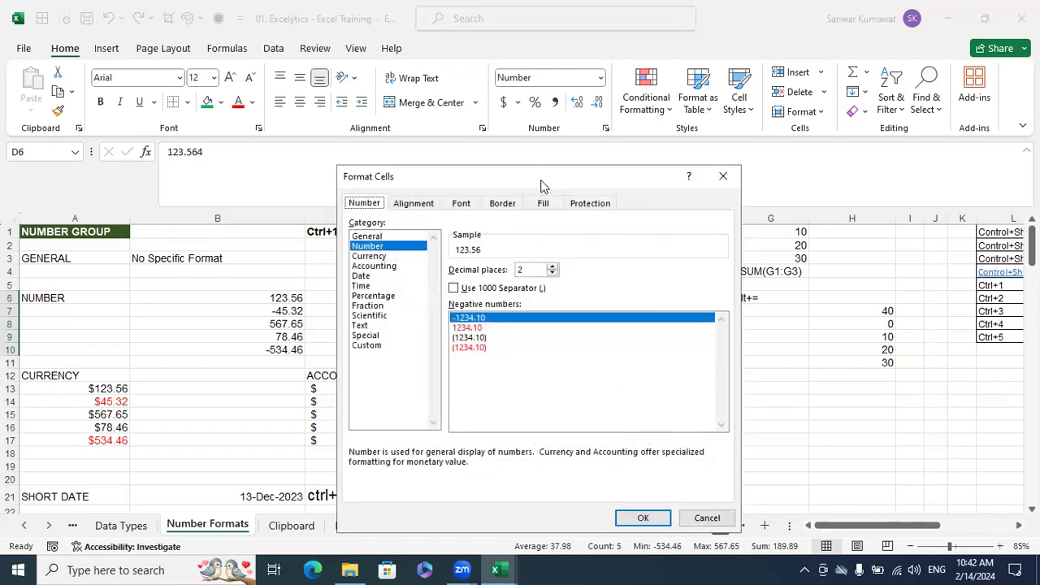
{"action": "left_click_drag", "start_coordinate": [542, 185], "coordinate": [770, 157]}
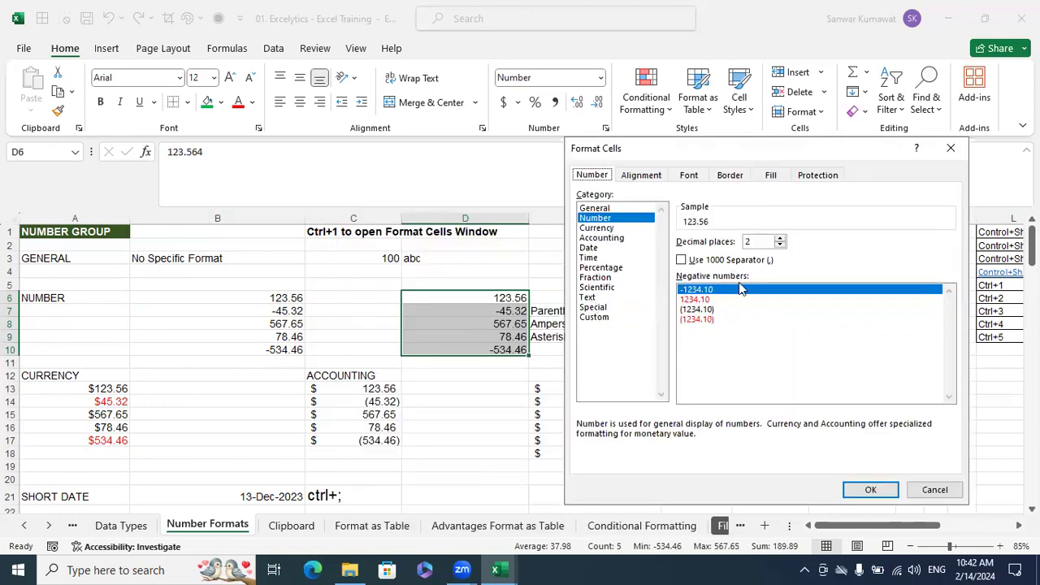
{"action": "left_click", "coordinate": [780, 245]}
{"action": "left_click", "coordinate": [780, 245]}
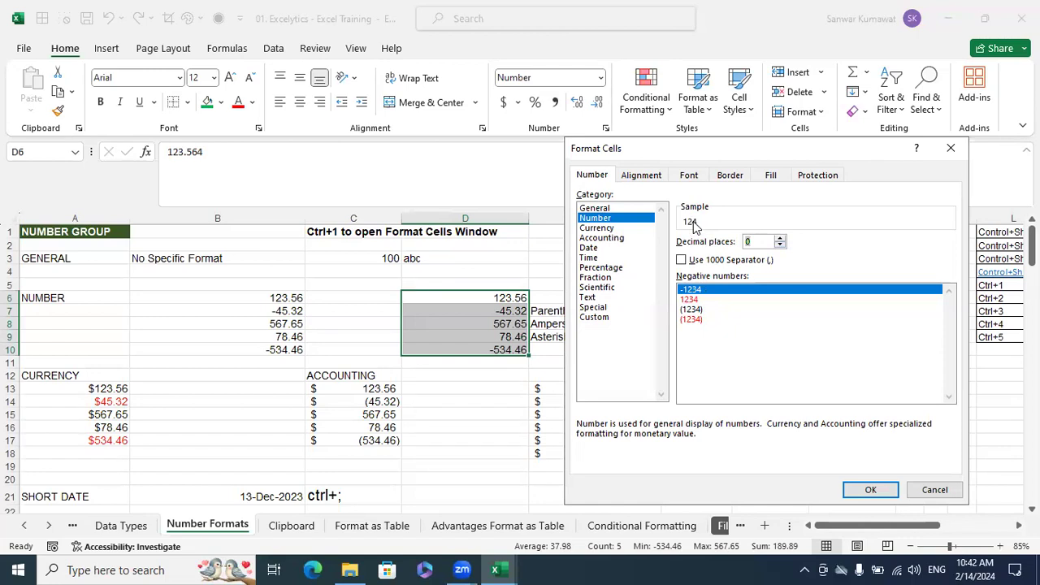
{"action": "left_click", "coordinate": [780, 238]}
{"action": "left_click", "coordinate": [781, 238]}
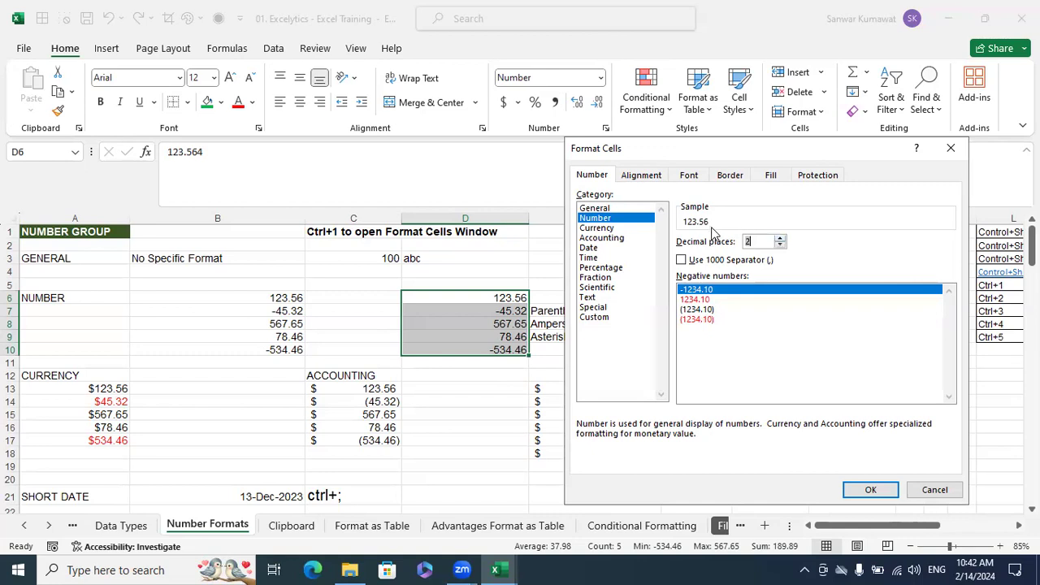
{"action": "left_click", "coordinate": [780, 244]}
{"action": "left_click", "coordinate": [780, 244]}
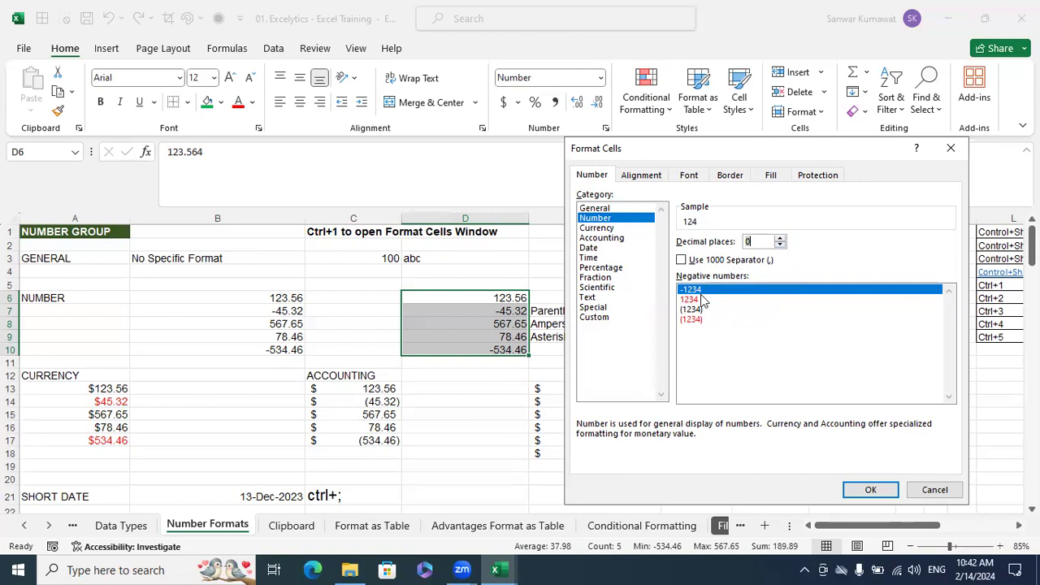
{"action": "left_click", "coordinate": [700, 320]}
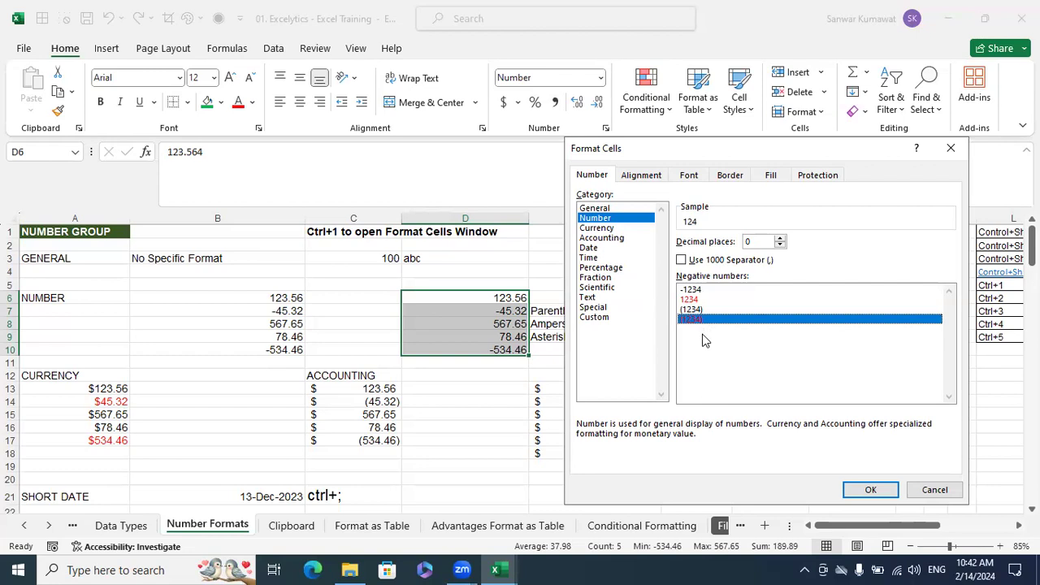
{"action": "left_click", "coordinate": [869, 490]}
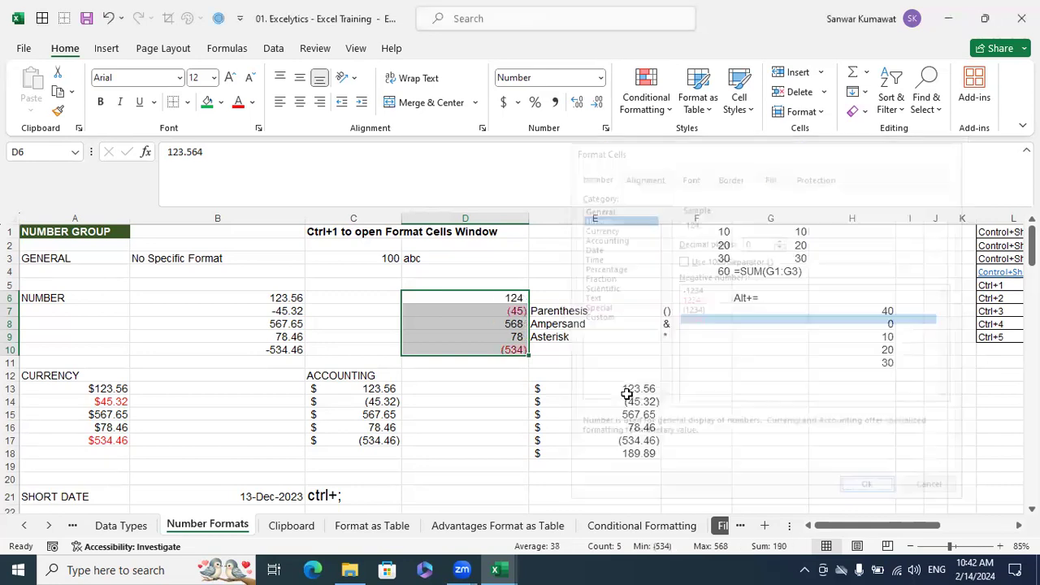
Check the formatted numbers in D6:D10 and the symbols listed in F7:F9
{"action": "left_click", "coordinate": [583, 398]}
{"action": "left_click", "coordinate": [506, 350]}
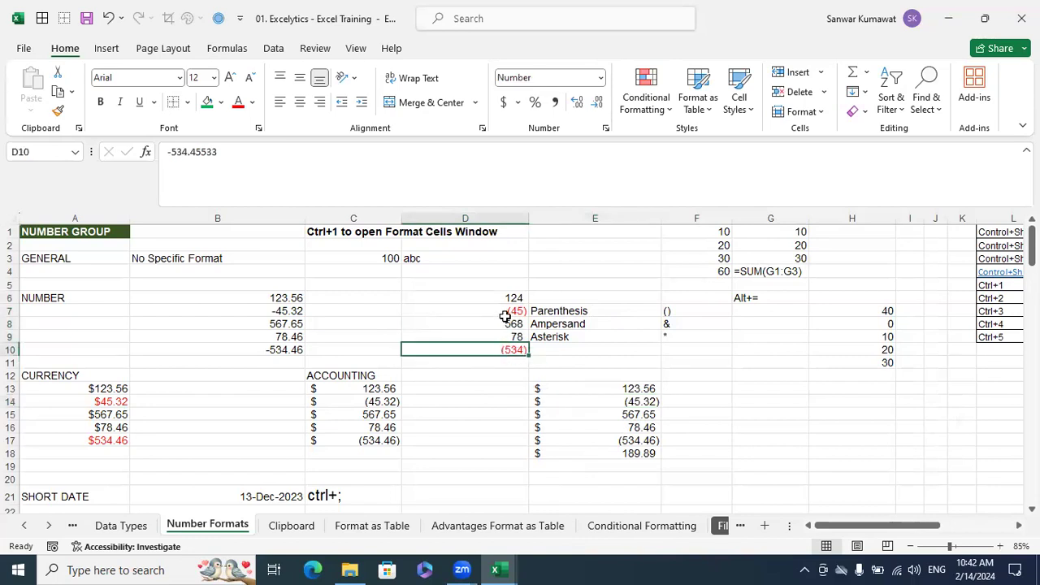
{"action": "left_click", "coordinate": [505, 314]}
{"action": "left_click_drag", "start_coordinate": [512, 300], "coordinate": [511, 346]}
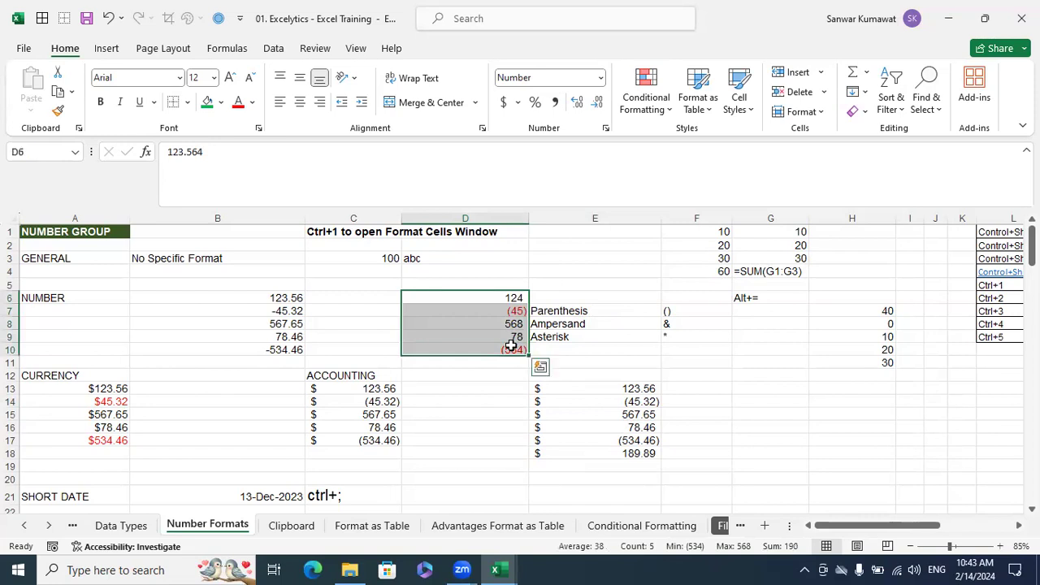
{"action": "left_click", "coordinate": [653, 334]}
{"action": "left_click", "coordinate": [674, 321]}
{"action": "left_click", "coordinate": [674, 309]}
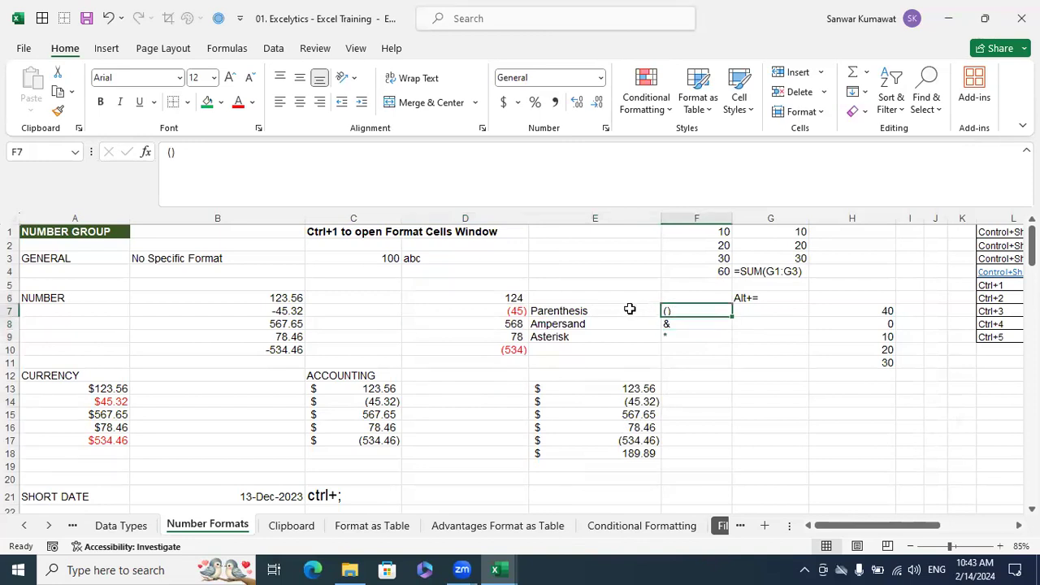
Enter an opening parenthesis "(" in F10 and a closing parenthesis ")" in F11
{"action": "left_click", "coordinate": [682, 349]}
{"action": "type", "text": "("}
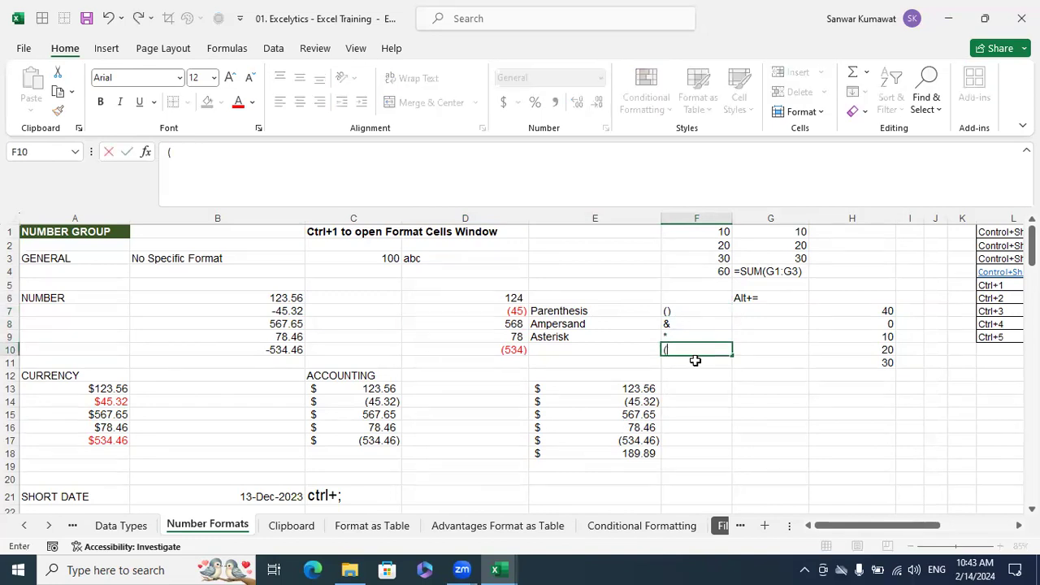
{"action": "key", "text": "Return"}
{"action": "type", "text": ")"}
{"action": "key", "text": "Return"}
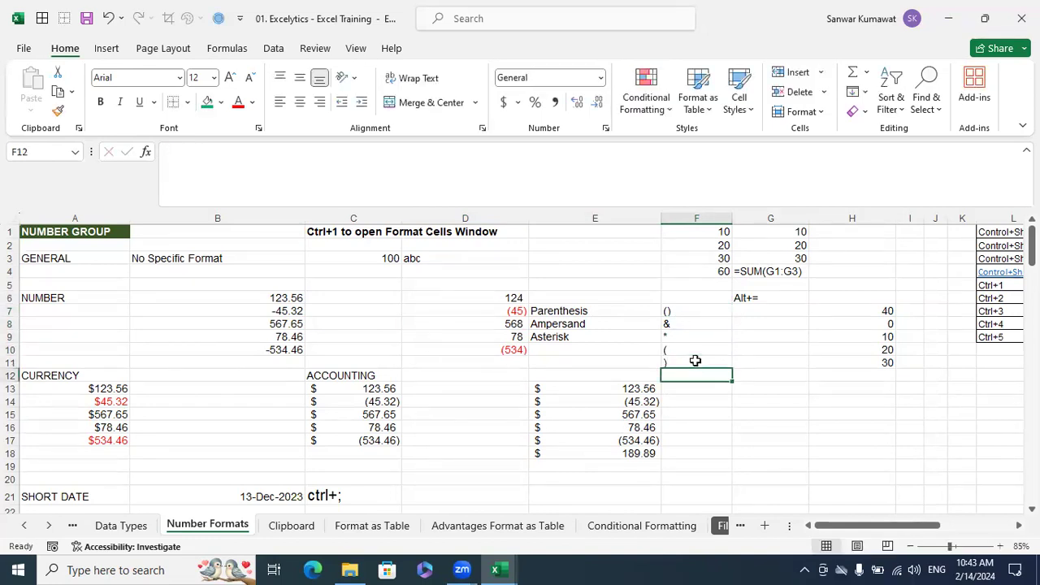
{"action": "key", "text": "Return"}
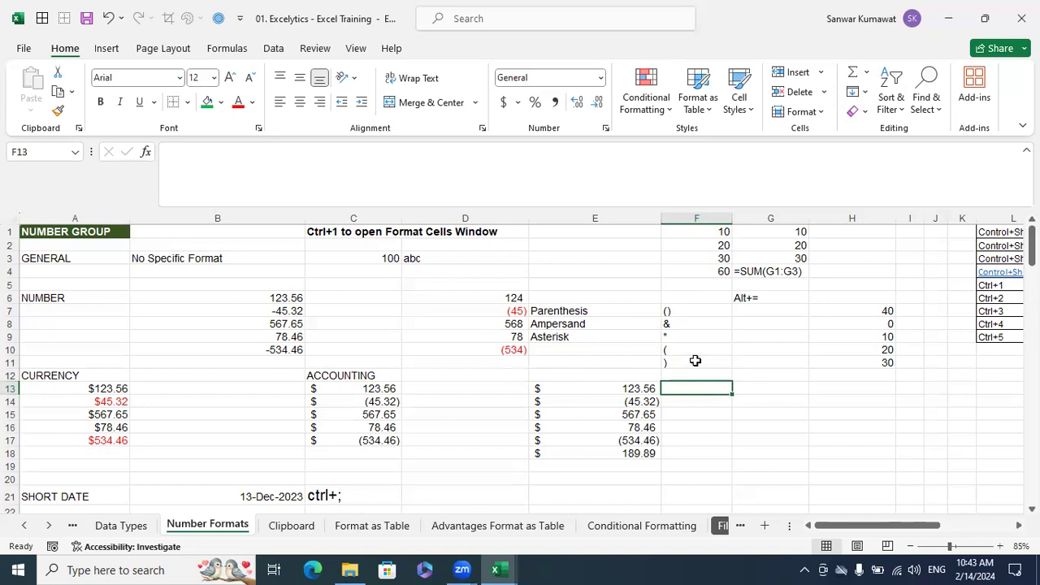
Review the parentheses in F10 and F11, and match the symbols in F7:F9 with their names in column E
{"action": "left_click", "coordinate": [685, 349]}
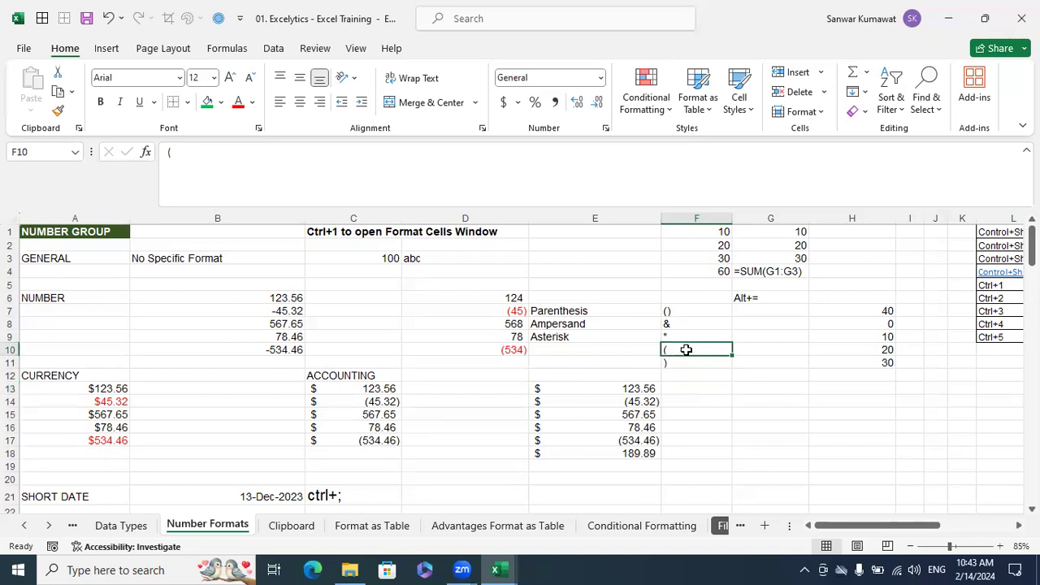
{"action": "left_click", "coordinate": [665, 364]}
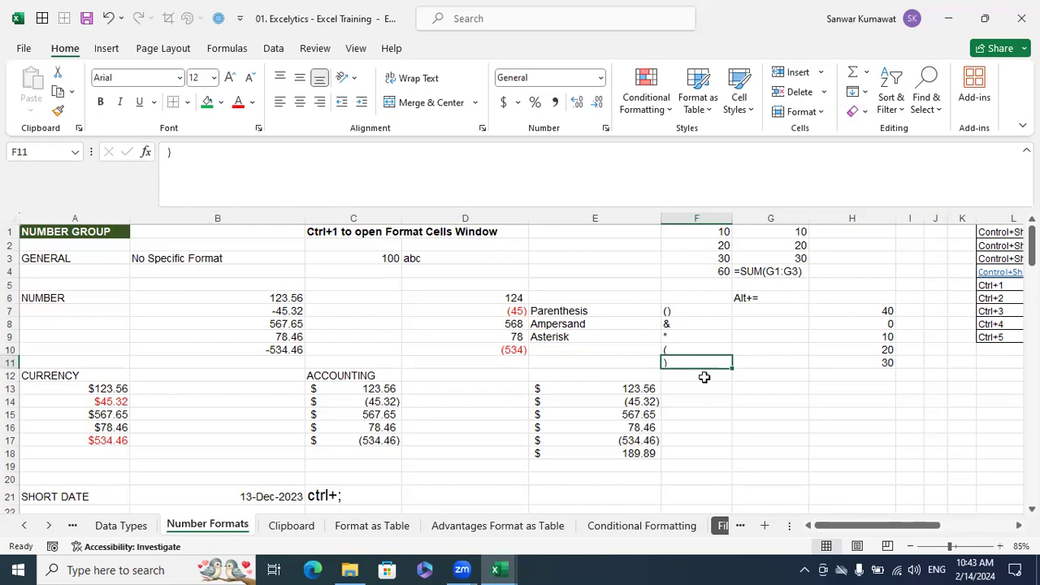
{"action": "left_click", "coordinate": [688, 325]}
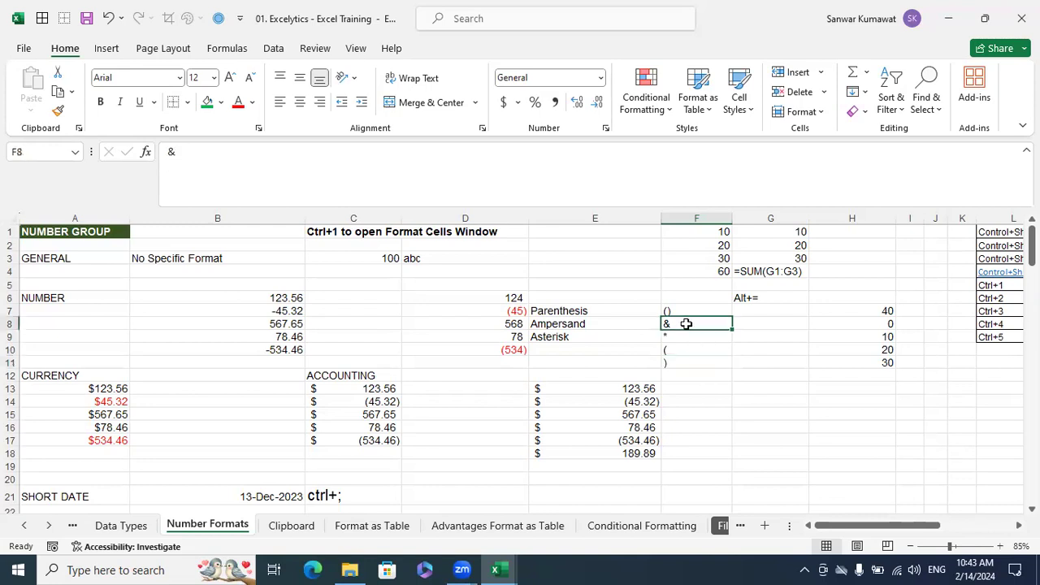
{"action": "left_click", "coordinate": [586, 324]}
{"action": "left_click", "coordinate": [681, 338]}
{"action": "left_click", "coordinate": [579, 335]}
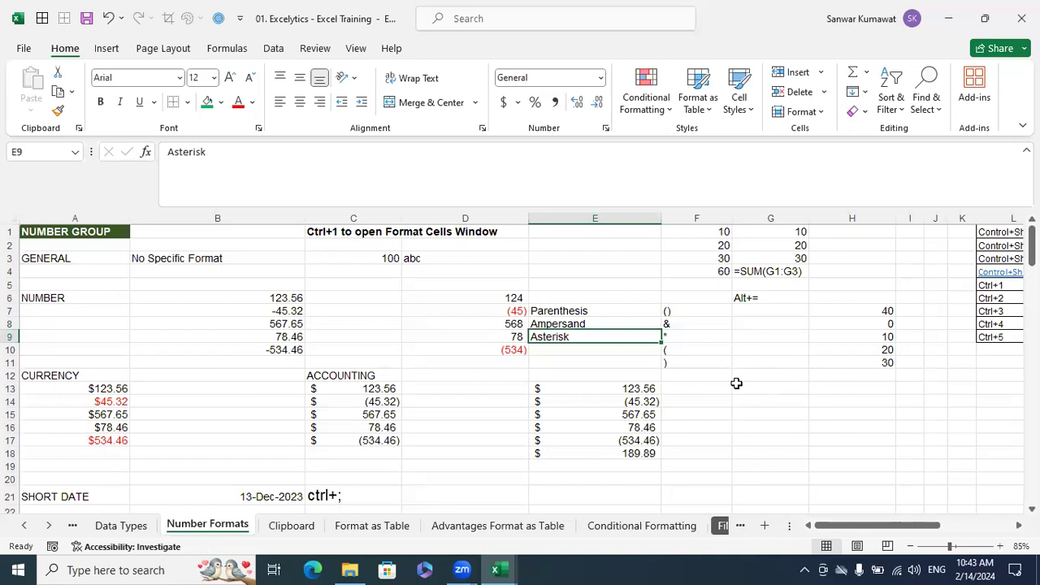
{"action": "left_click", "coordinate": [693, 316]}
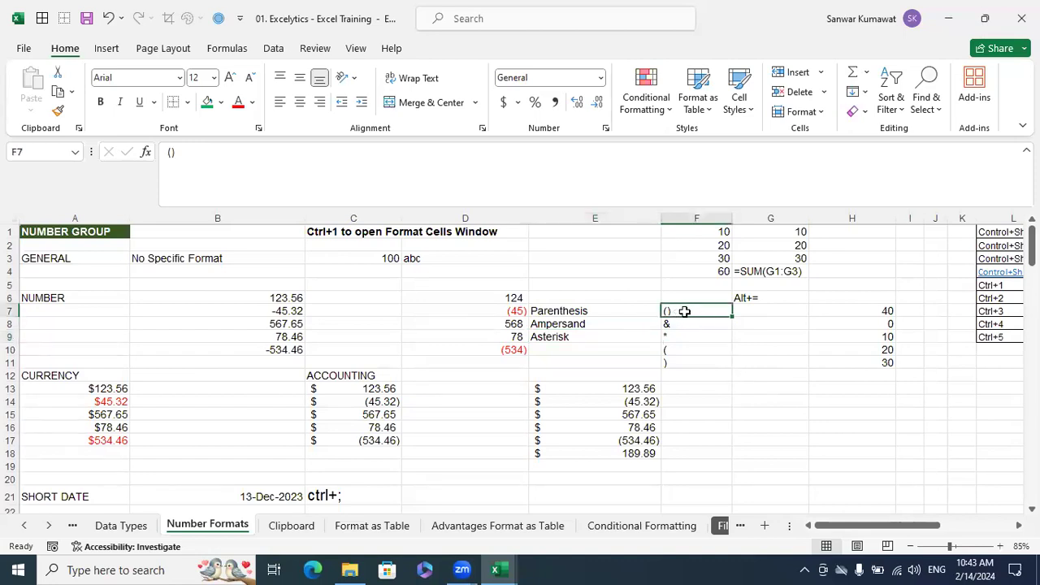
{"action": "left_click", "coordinate": [684, 323]}
{"action": "left_click", "coordinate": [685, 338]}
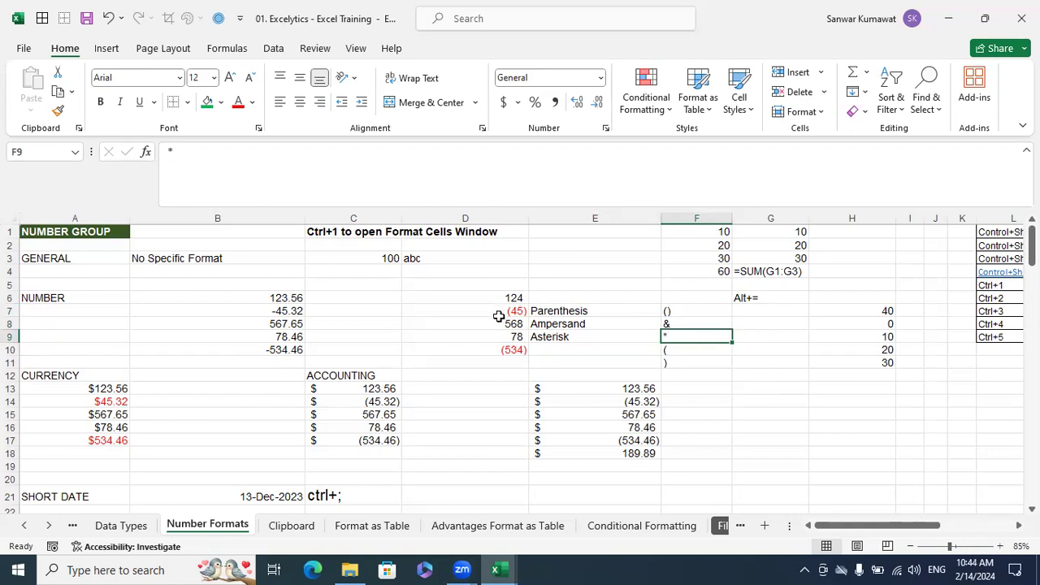
Copy the numbers in B6:B10 into C6:C10
{"action": "left_click_drag", "start_coordinate": [512, 289], "coordinate": [497, 357]}
{"action": "left_click", "coordinate": [534, 346]}
{"action": "left_click_drag", "start_coordinate": [275, 294], "coordinate": [278, 351]}
{"action": "key", "text": "ctrl+c"}
{"action": "left_click", "coordinate": [374, 299]}
{"action": "key", "text": "ctrl+v"}
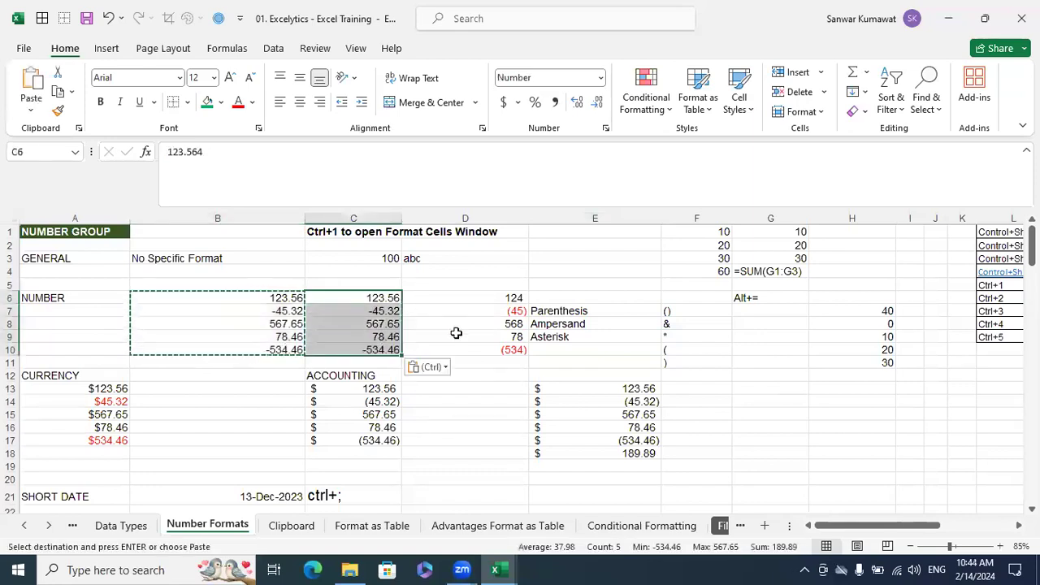
{"action": "key", "text": "Escape"}
Prefix the values in C8 and C9 with 11, making them 11567.64545 and 1178.456454
{"action": "double_click", "coordinate": [346, 320]}
{"action": "type", "text": "1"}
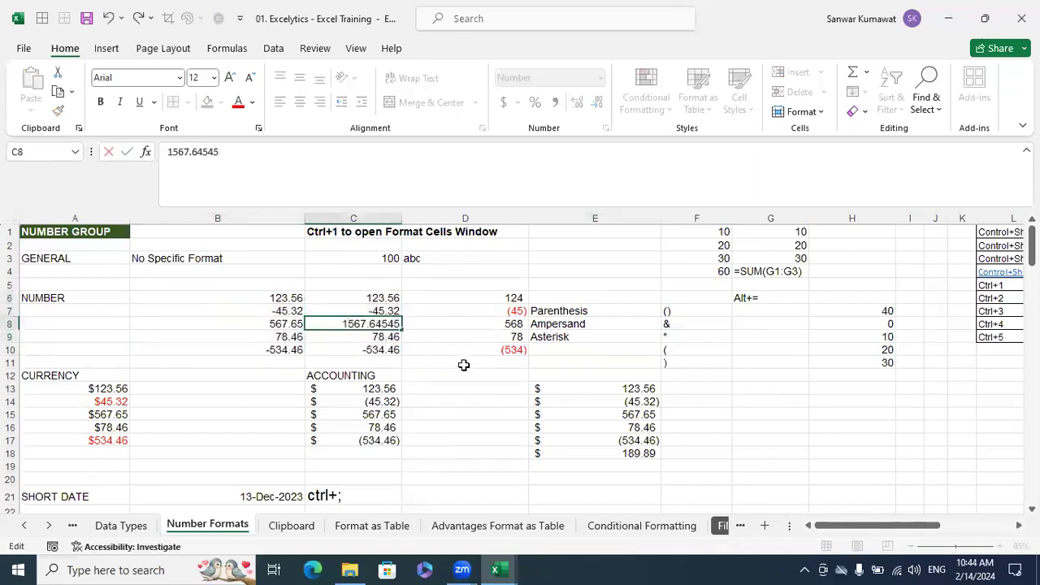
{"action": "type", "text": "1"}
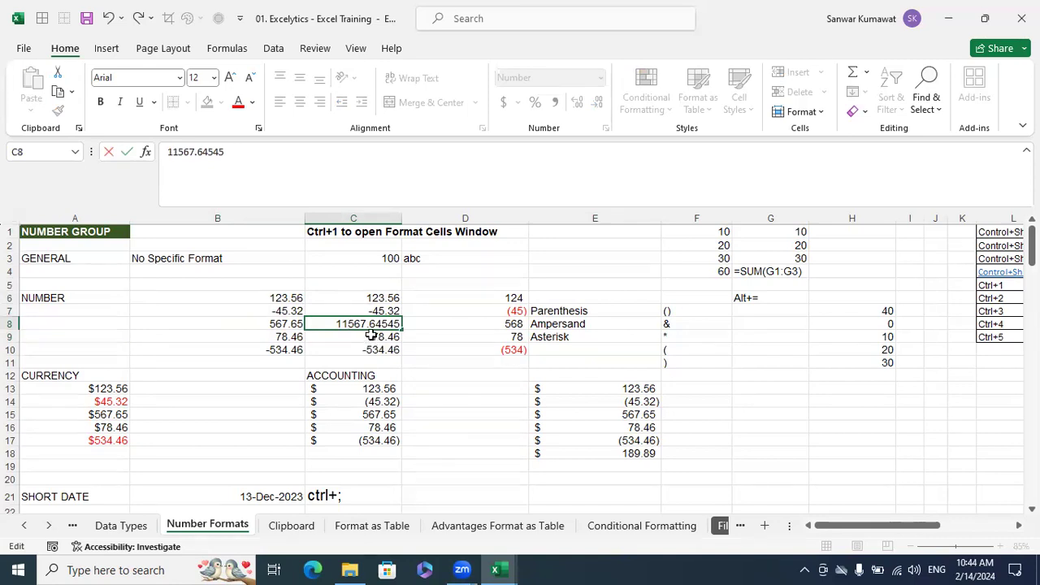
{"action": "double_click", "coordinate": [367, 334]}
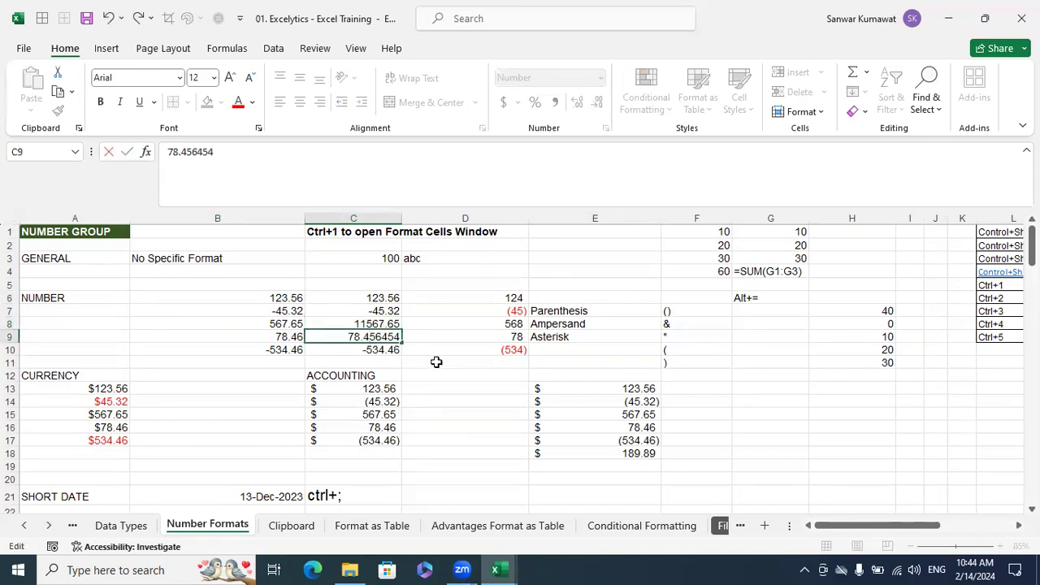
{"action": "type", "text": "11"}
{"action": "key", "text": "Return"}
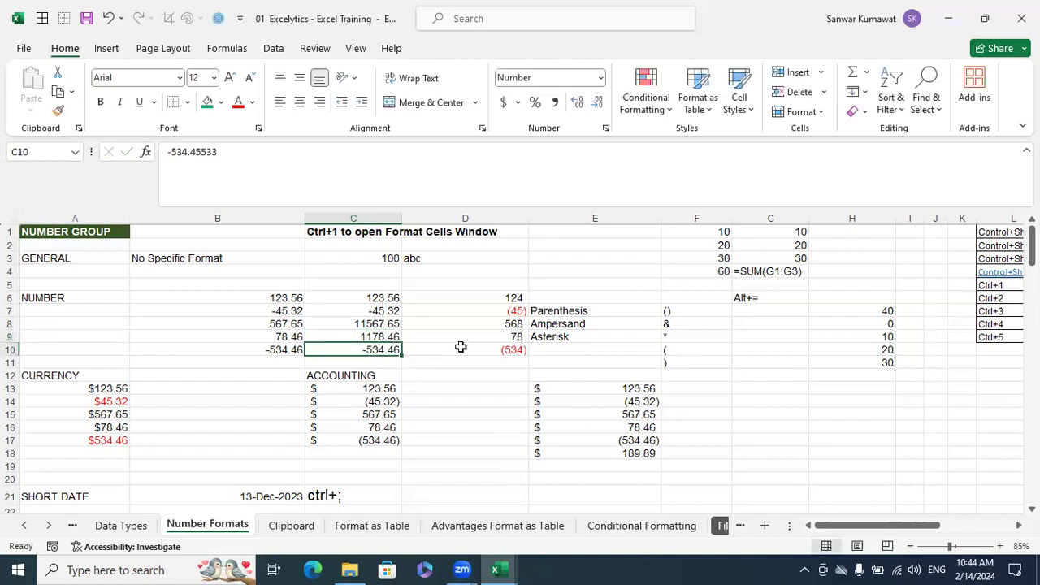
Format C6:C10 as Number with 0 decimal places, the 1000 separator and negative numbers in red parentheses
{"action": "left_click_drag", "start_coordinate": [378, 299], "coordinate": [377, 347]}
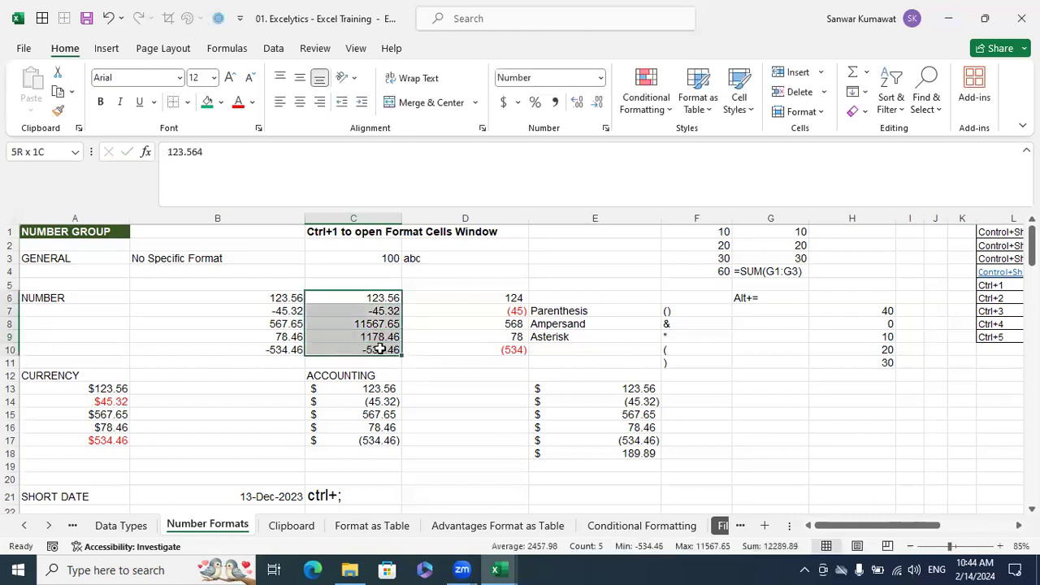
{"action": "left_click", "coordinate": [366, 324]}
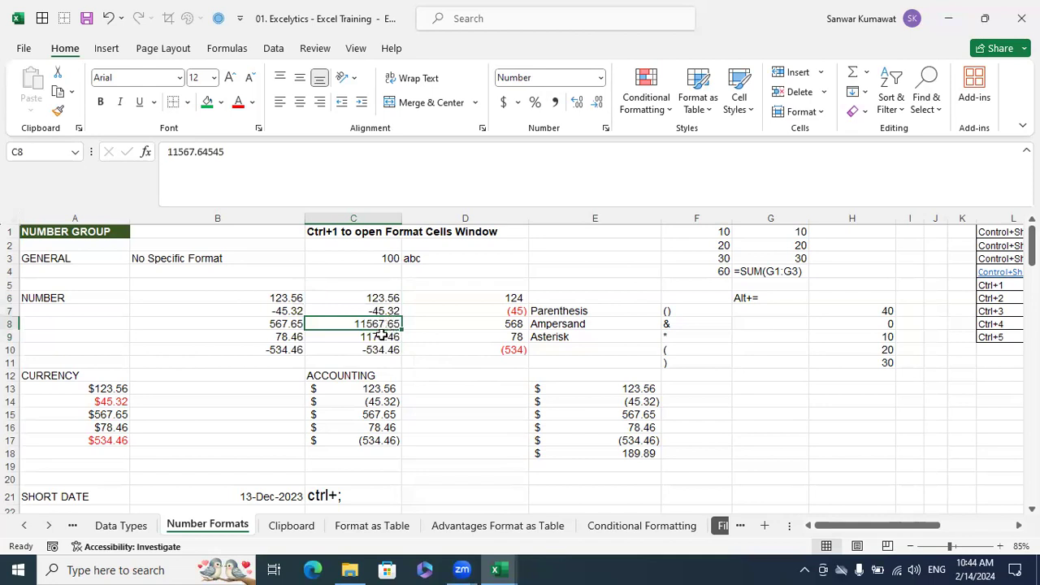
{"action": "left_click", "coordinate": [383, 338]}
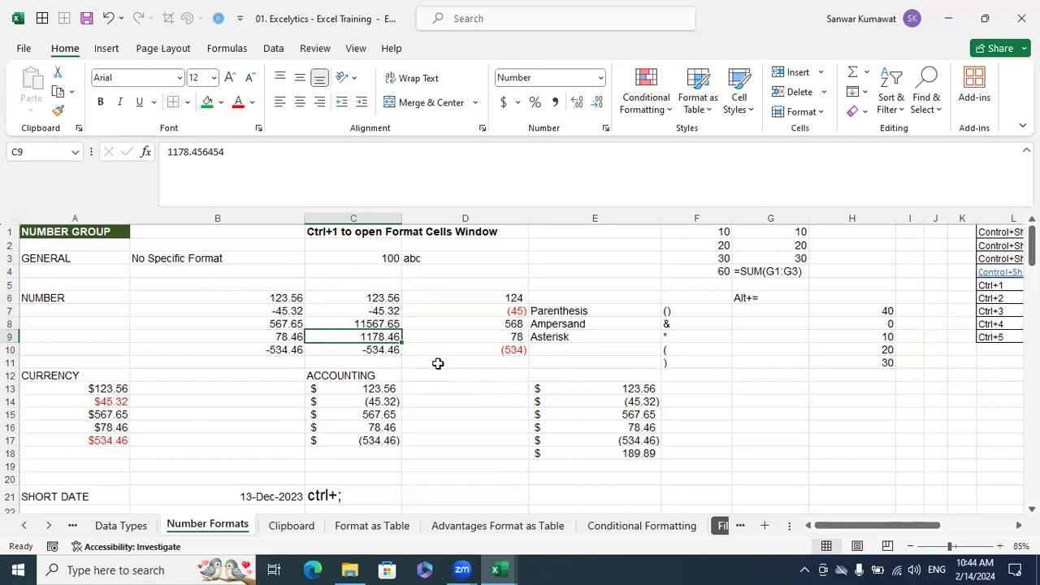
{"action": "left_click_drag", "start_coordinate": [376, 302], "coordinate": [379, 349]}
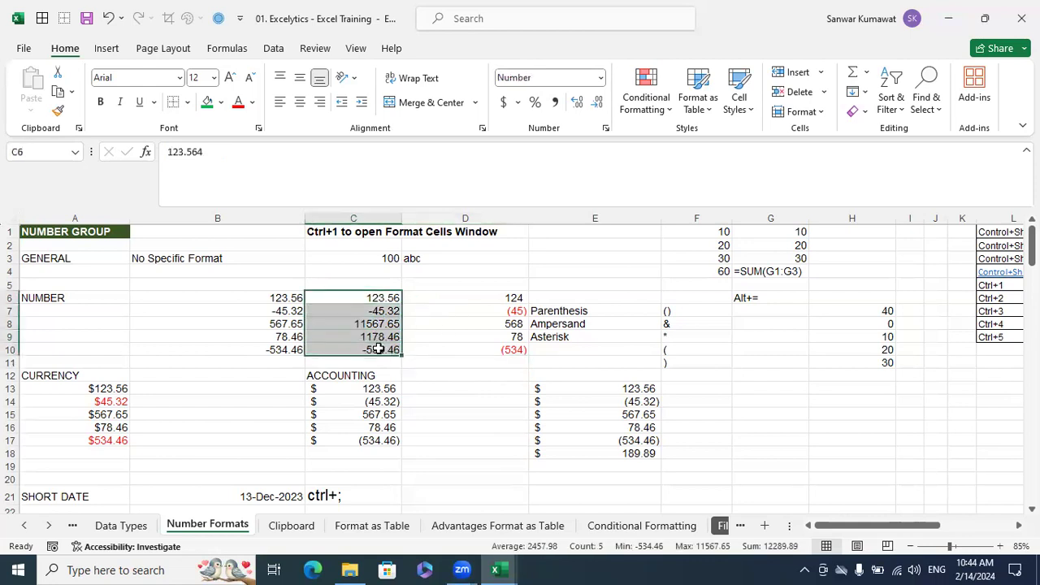
{"action": "key", "text": "ctrl+1"}
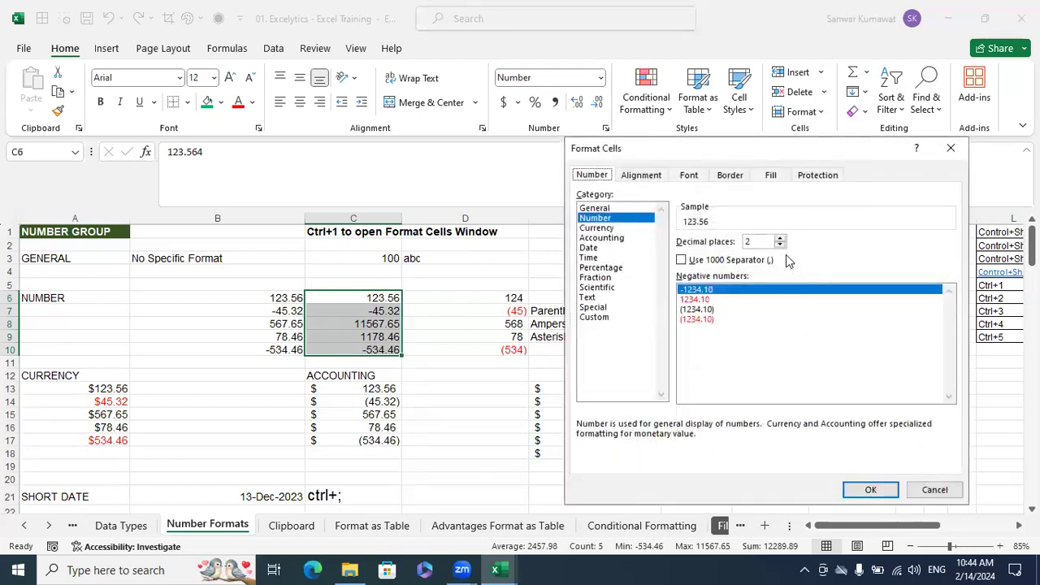
{"action": "double_click", "coordinate": [780, 245]}
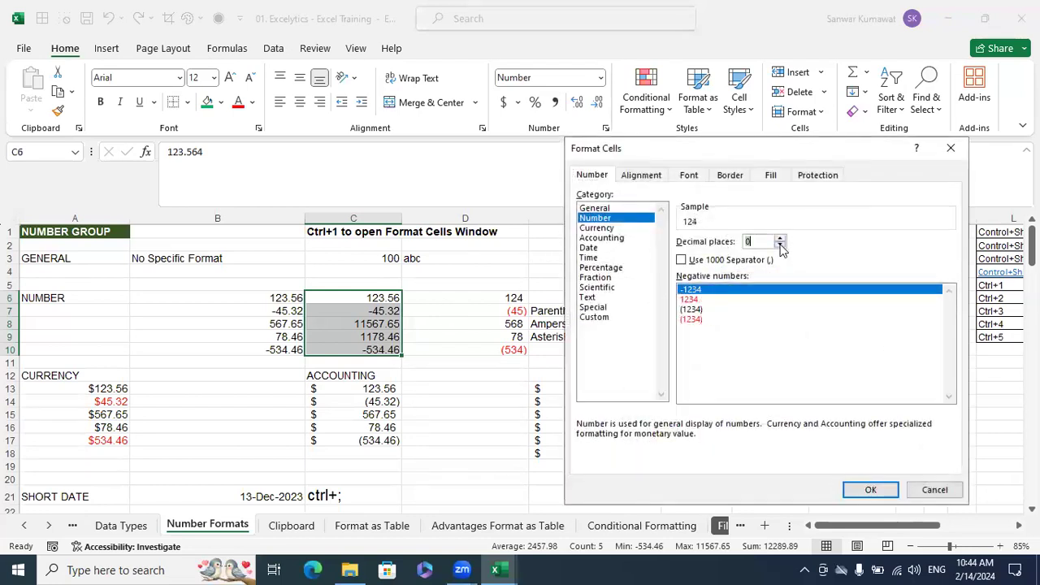
{"action": "left_click", "coordinate": [681, 260]}
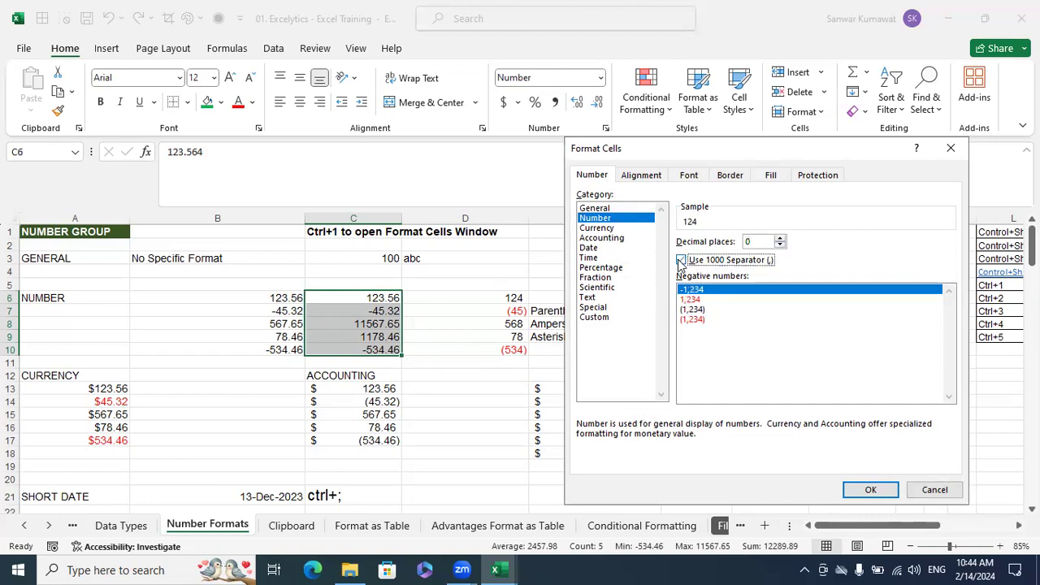
{"action": "left_click", "coordinate": [711, 320]}
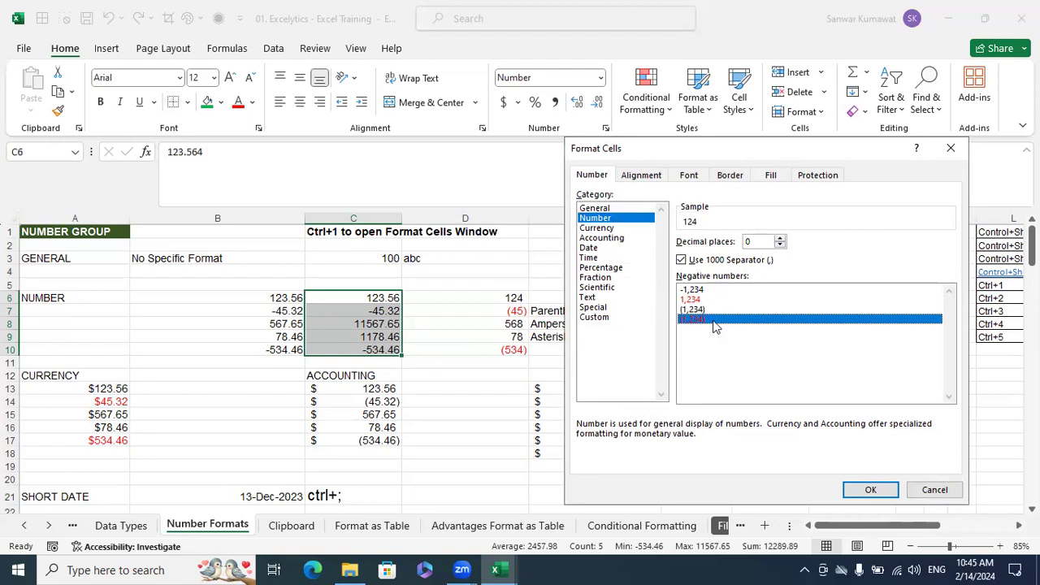
{"action": "left_click", "coordinate": [870, 490]}
{"action": "left_click", "coordinate": [521, 402]}
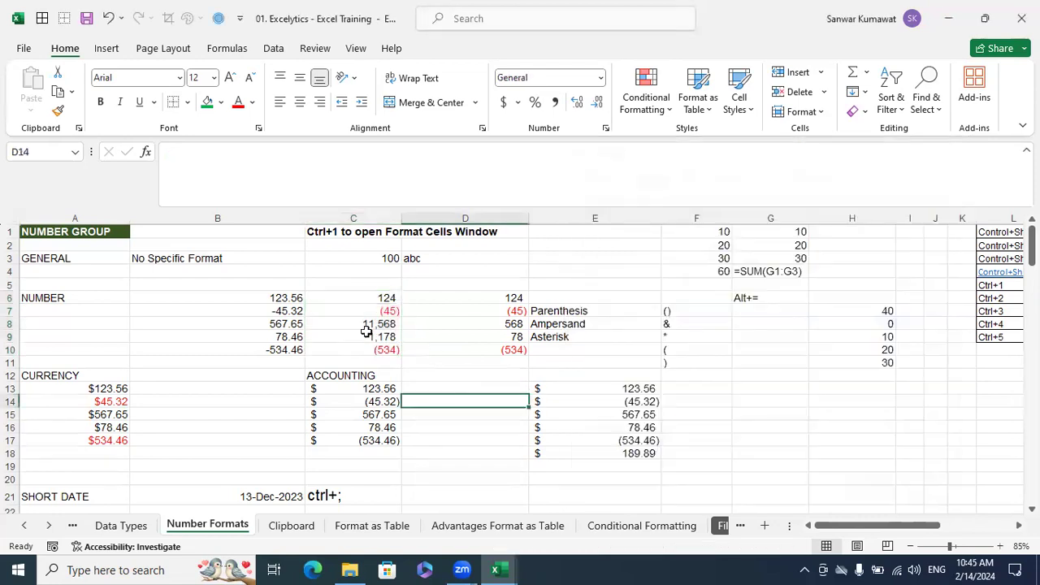
Review the thousands separators and negatives in C6:C10 and compare them with the numbers in columns B and D
{"action": "left_click", "coordinate": [373, 326]}
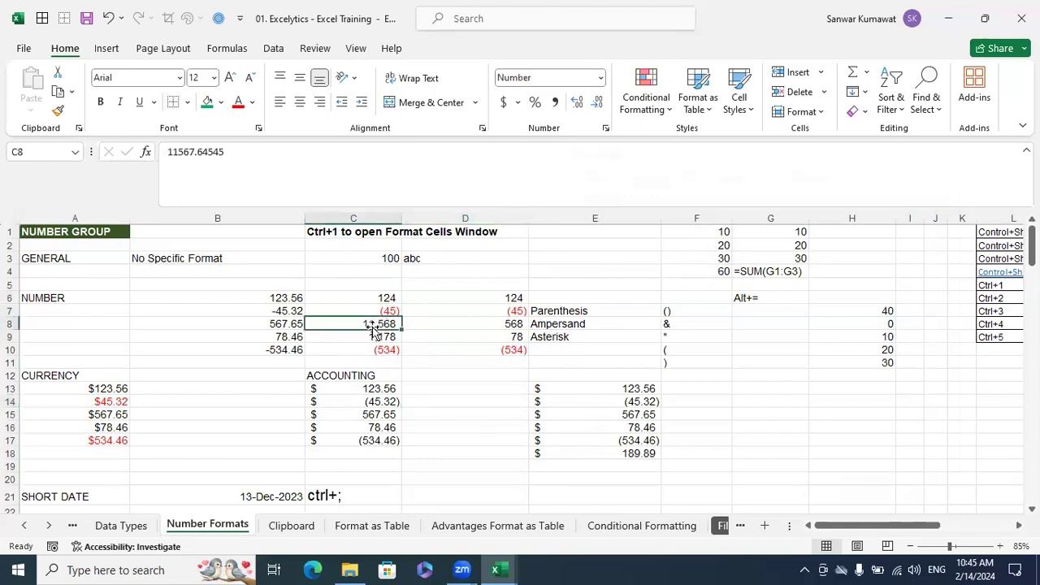
{"action": "left_click", "coordinate": [460, 334]}
{"action": "left_click_drag", "start_coordinate": [390, 299], "coordinate": [390, 348]}
{"action": "left_click", "coordinate": [392, 347]}
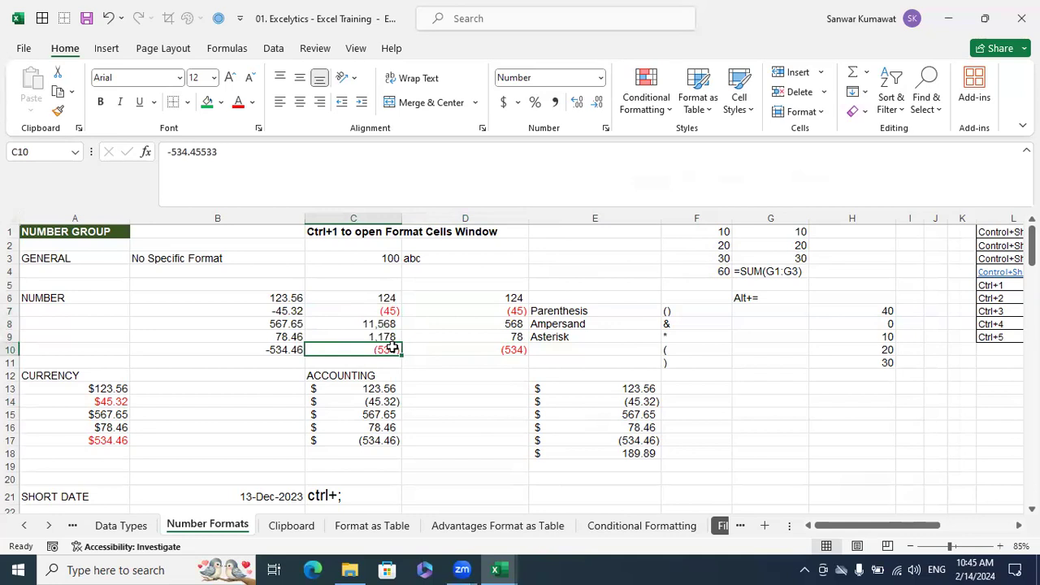
{"action": "left_click_drag", "start_coordinate": [386, 300], "coordinate": [384, 346]}
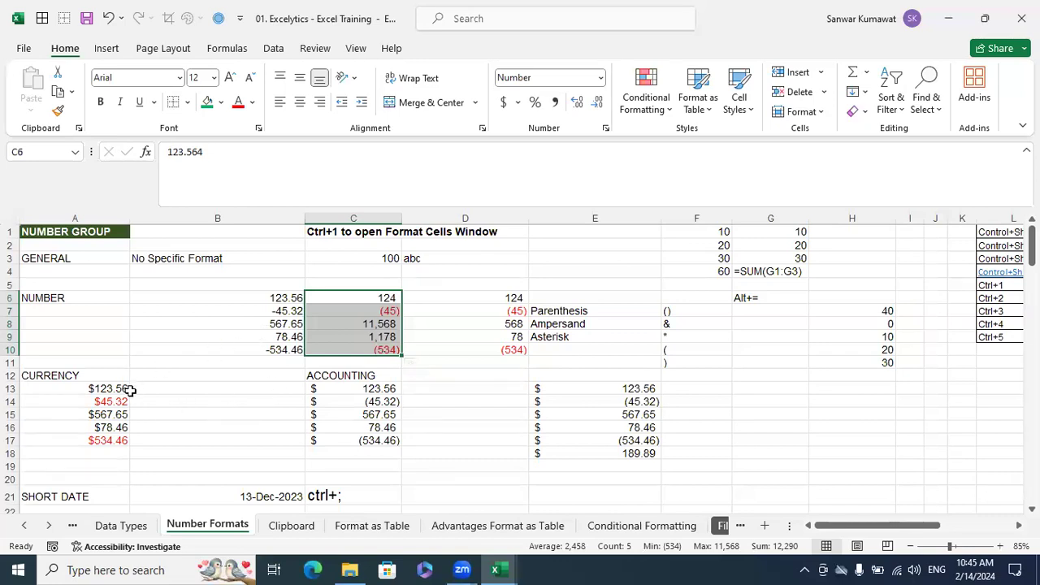
{"action": "left_click", "coordinate": [274, 297]}
{"action": "left_click", "coordinate": [490, 321]}
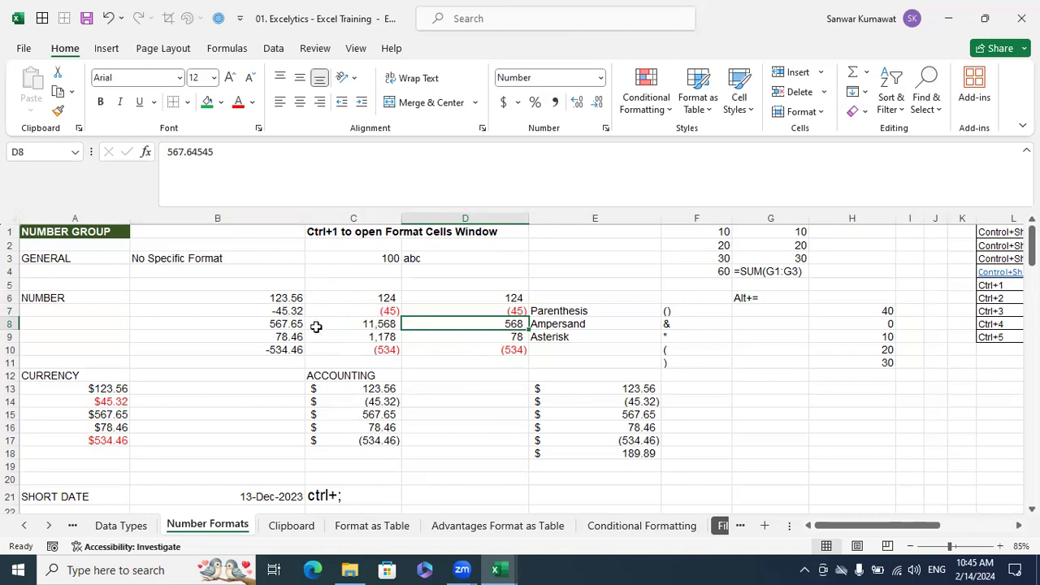
Copy the numbers in B6:B10 into B13:B17 of the CURRENCY section
{"action": "left_click_drag", "start_coordinate": [285, 299], "coordinate": [286, 358]}
{"action": "key", "text": "ctrl+c"}
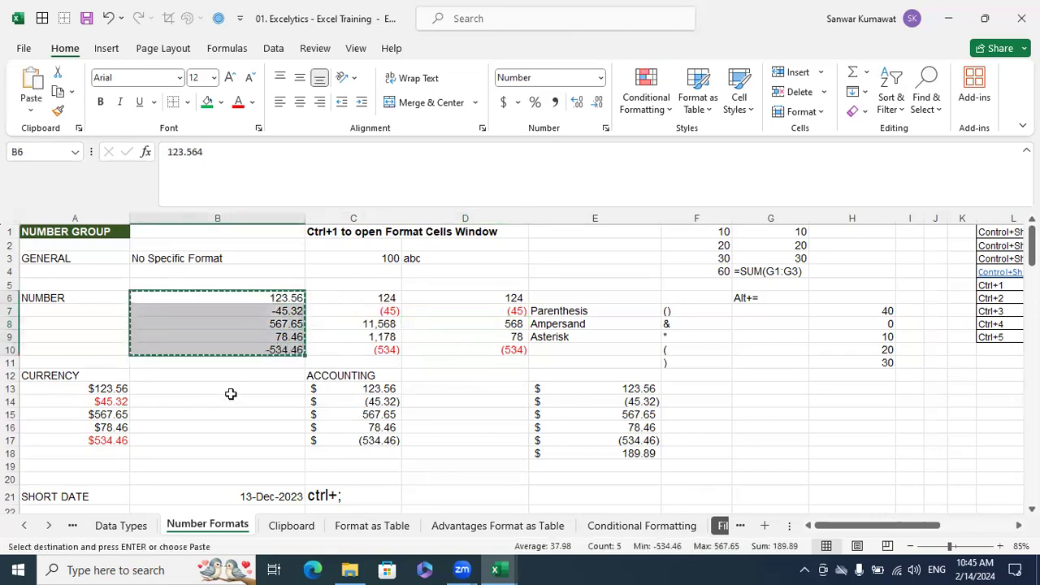
{"action": "left_click", "coordinate": [228, 401]}
{"action": "left_click", "coordinate": [228, 388]}
{"action": "key", "text": "ctrl+v"}
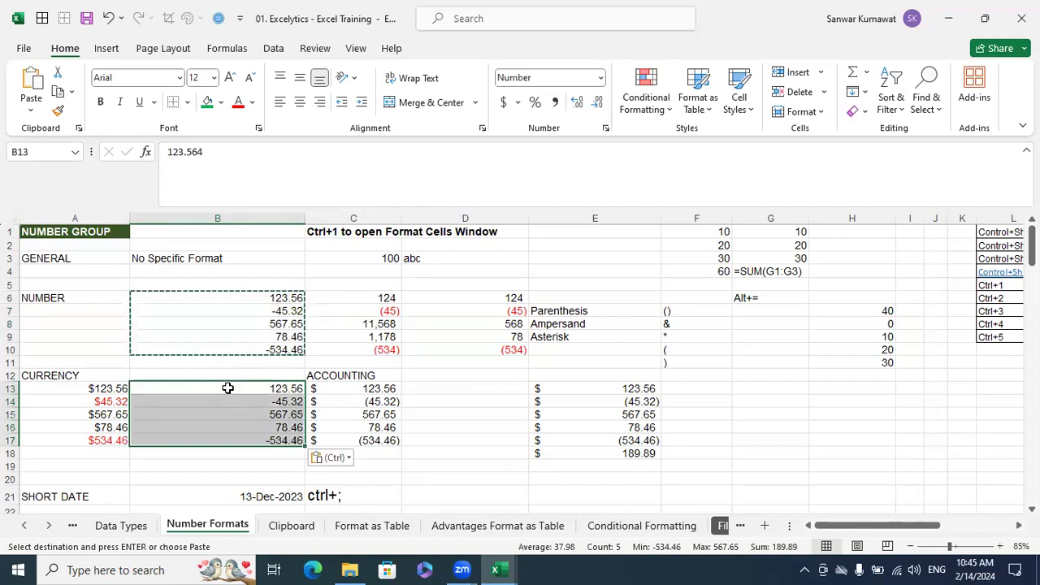
{"action": "key", "text": "Escape"}
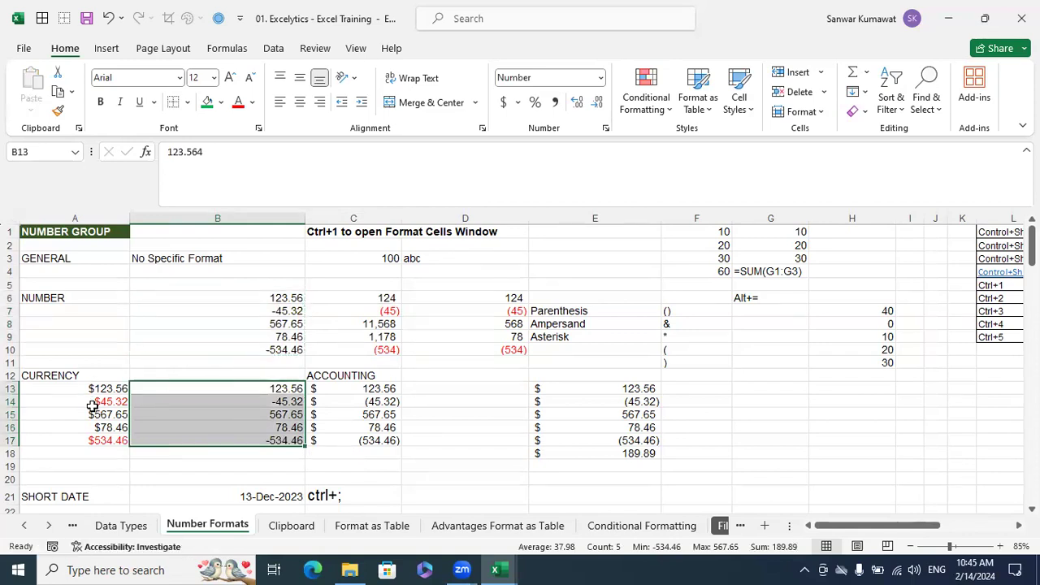
Format B13:B17 as Currency with the $ symbol and 0 decimal places
{"action": "key", "text": "ctrl+1"}
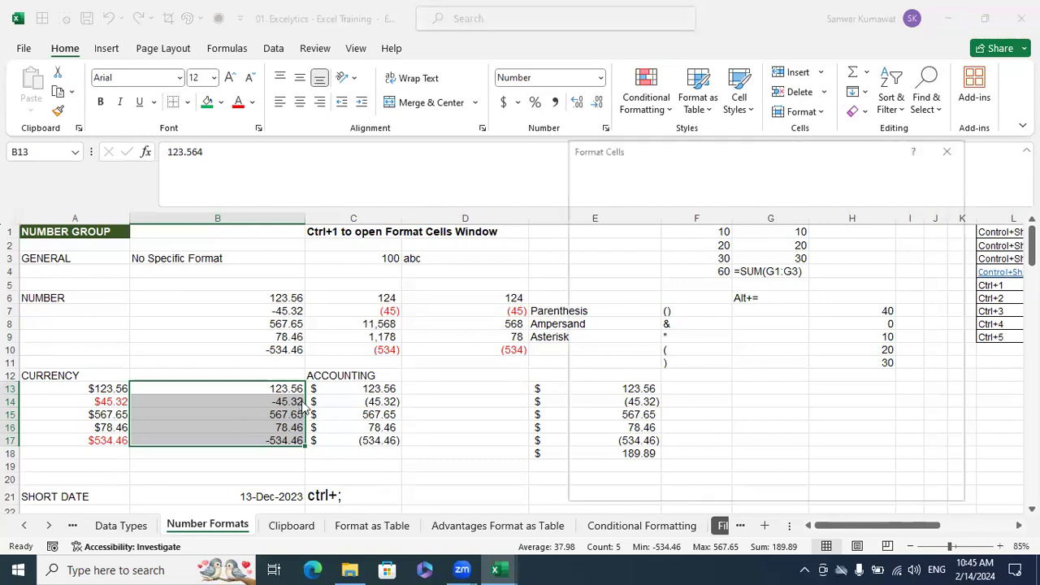
{"action": "left_click", "coordinate": [951, 147]}
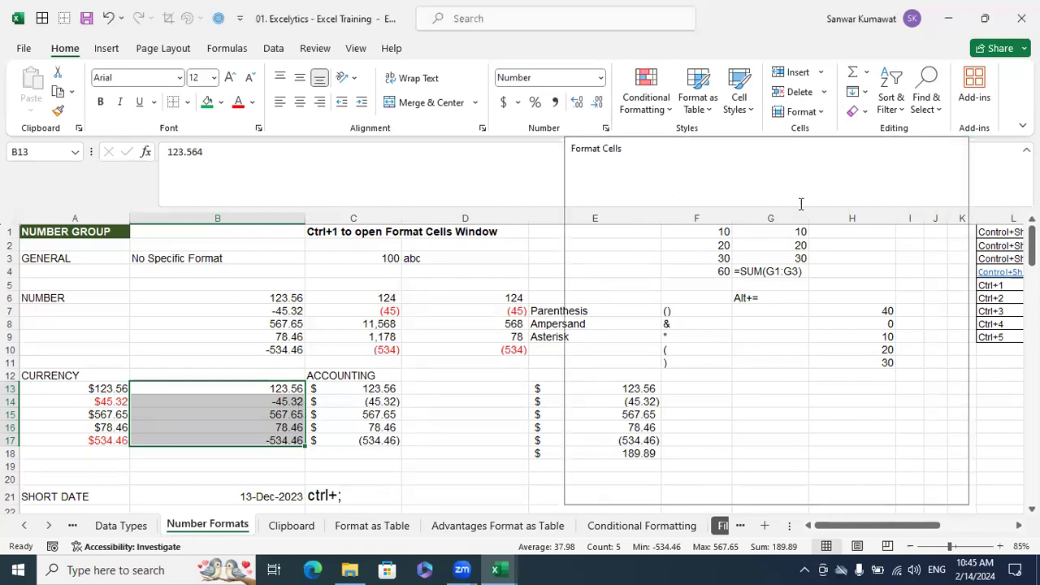
{"action": "key", "text": "ctrl+1"}
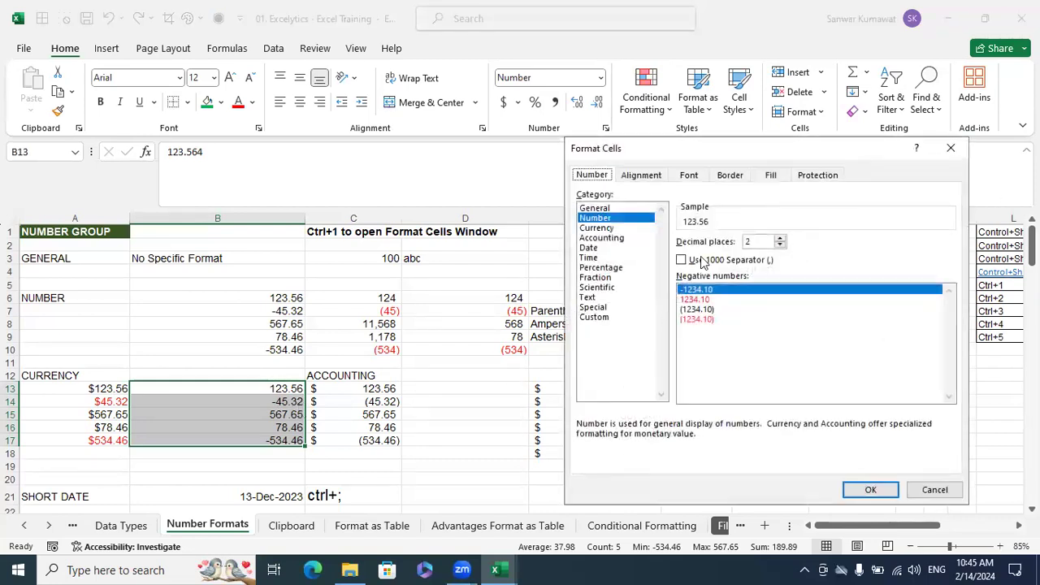
{"action": "left_click", "coordinate": [619, 230]}
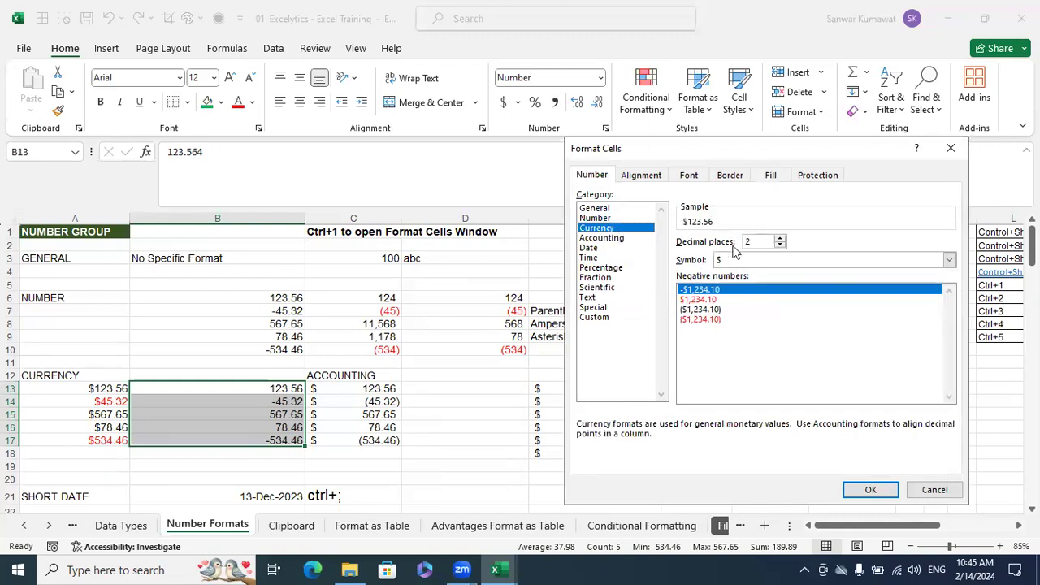
{"action": "left_click", "coordinate": [780, 246]}
{"action": "left_click", "coordinate": [781, 245]}
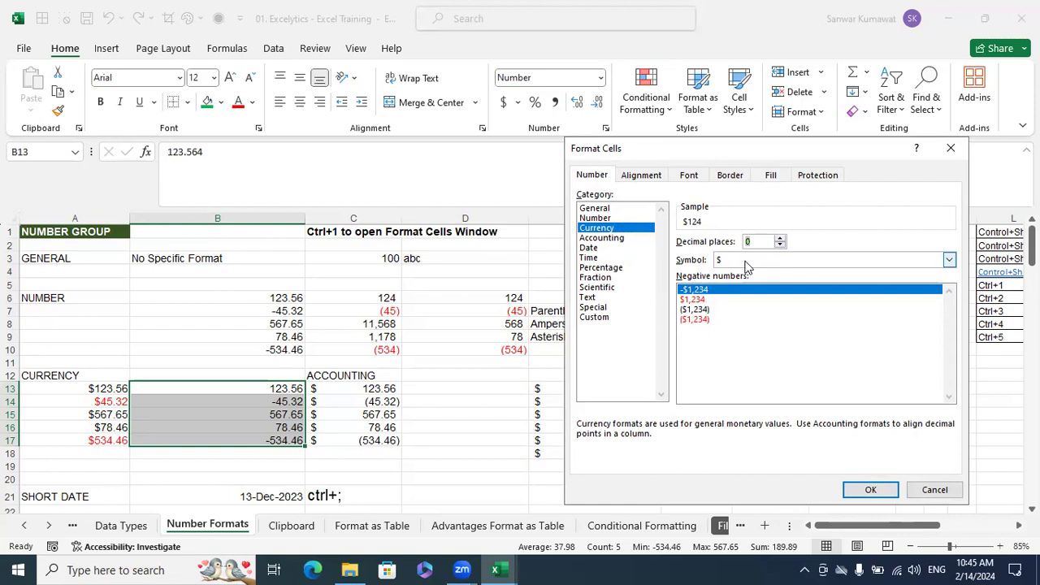
{"action": "left_click", "coordinate": [868, 489]}
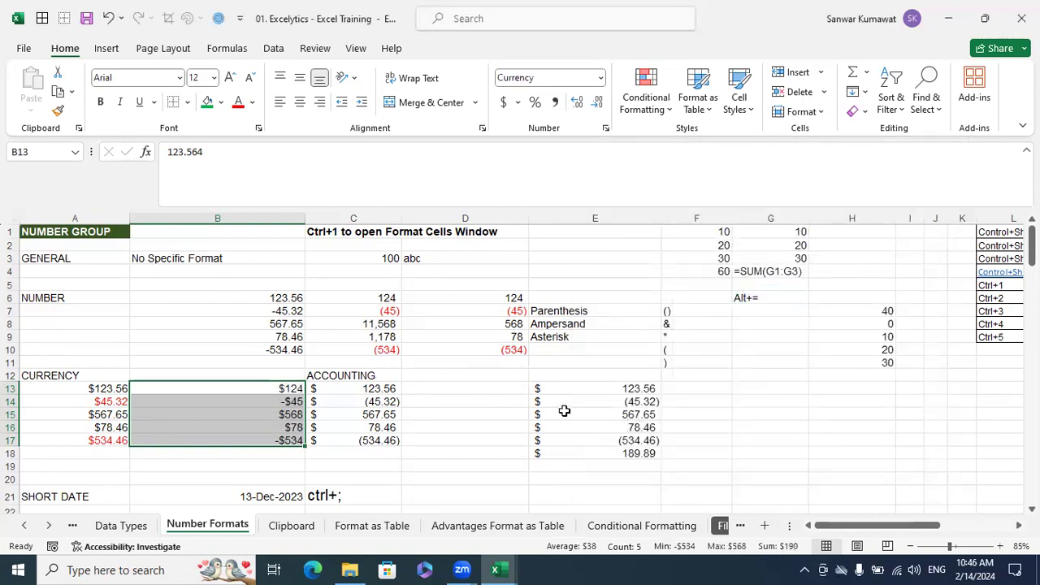
Change the negative number style of B13:B17 to red with parentheses
{"action": "key", "text": "ctrl+1"}
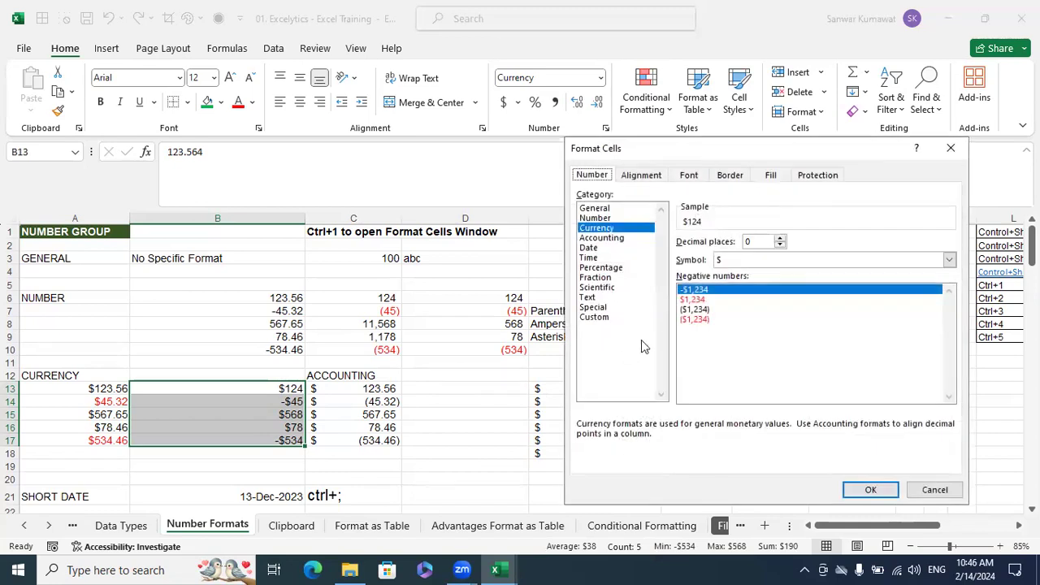
{"action": "left_click", "coordinate": [721, 319]}
{"action": "left_click", "coordinate": [871, 489]}
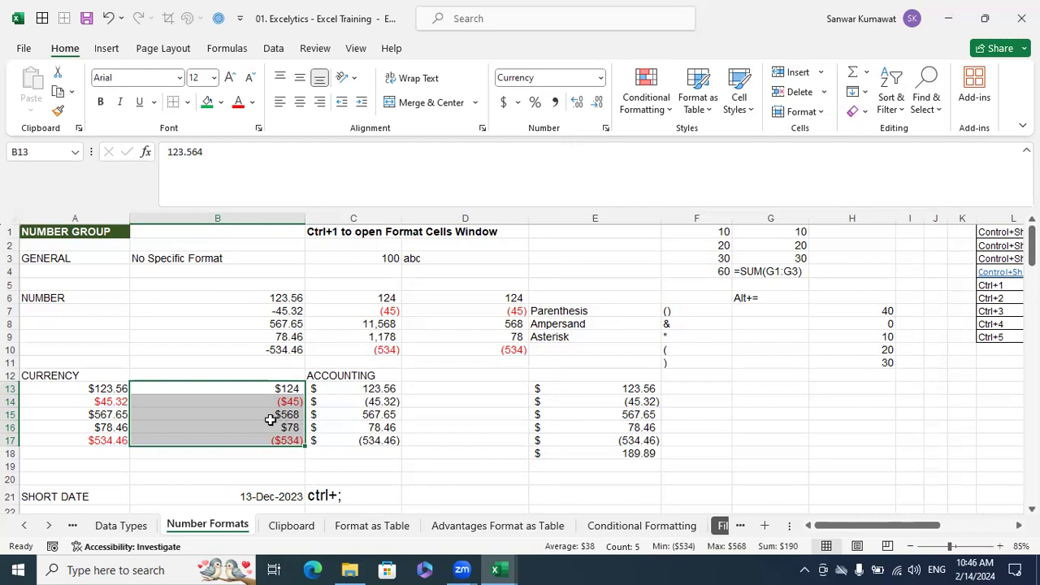
Change the currency symbol of B13:B17 to ₹ English (India)
{"action": "key", "text": "ctrl+1"}
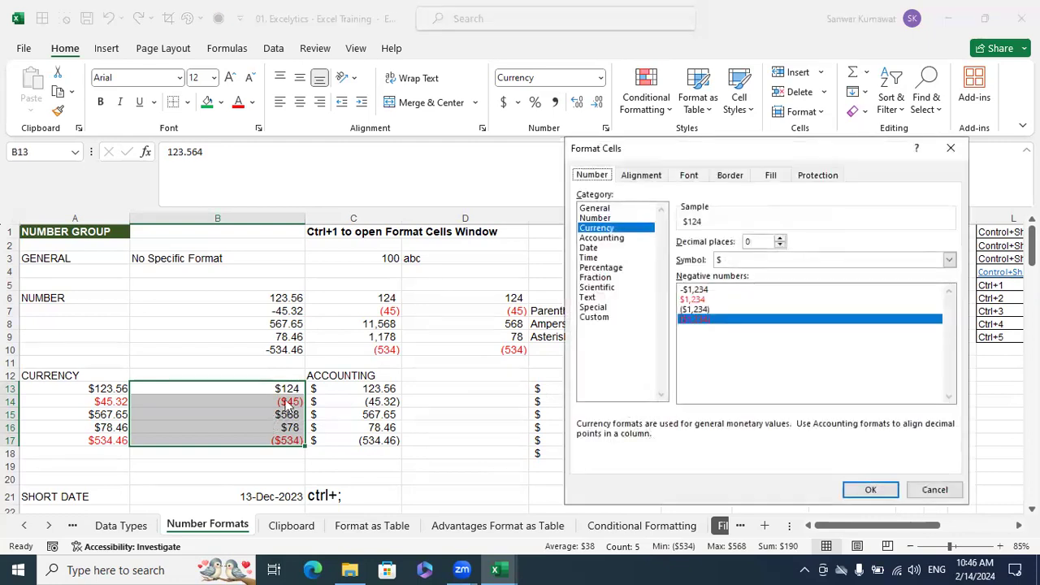
{"action": "left_click", "coordinate": [749, 257]}
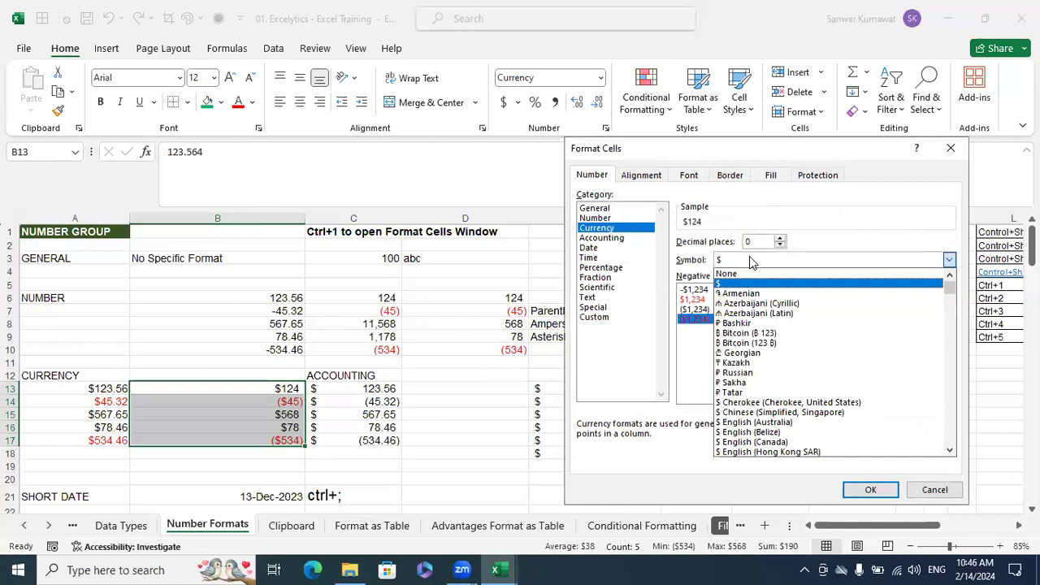
{"action": "left_click_drag", "start_coordinate": [949, 293], "coordinate": [948, 323]}
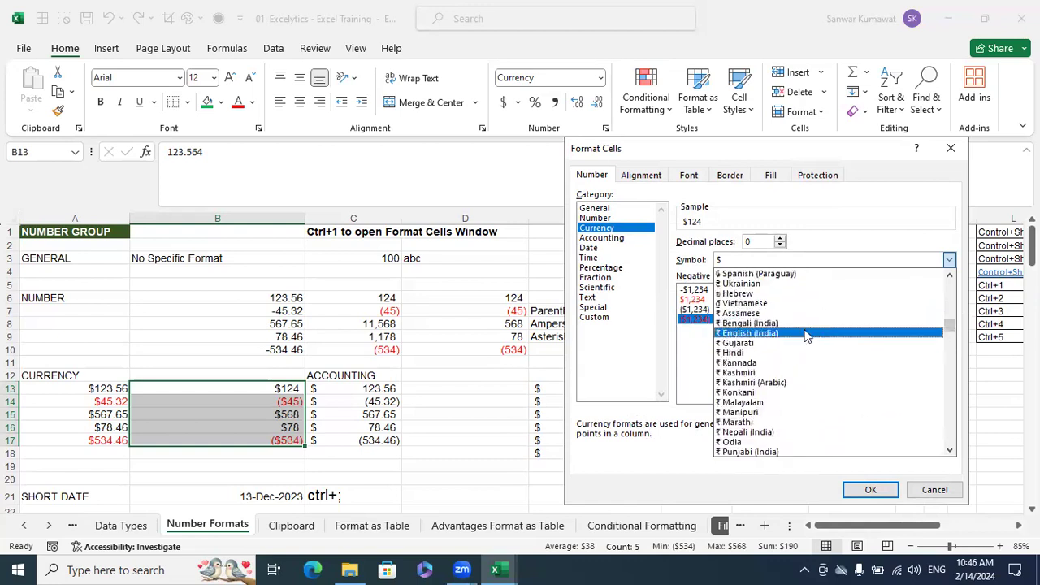
{"action": "left_click", "coordinate": [736, 338]}
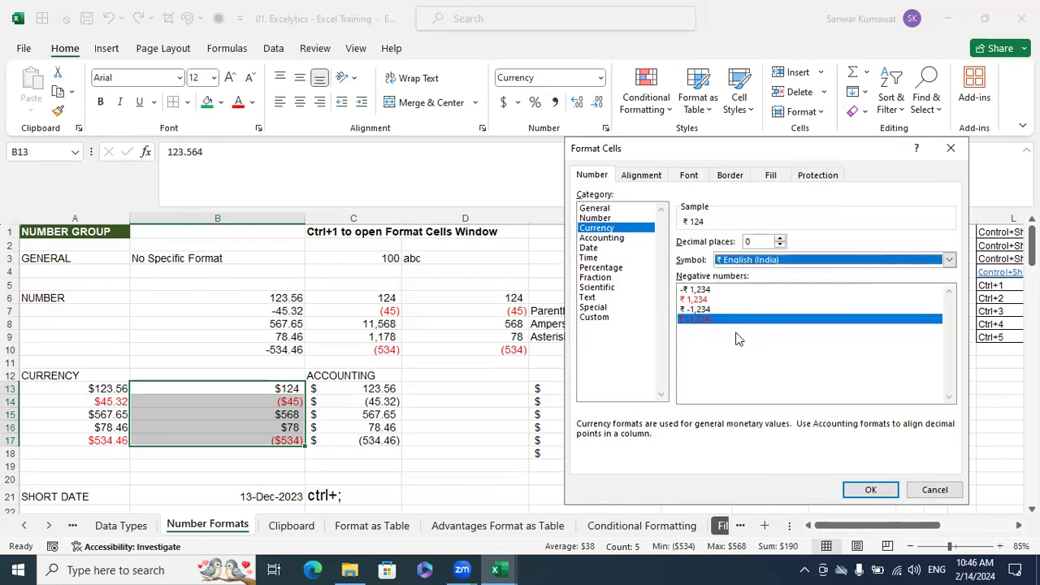
{"action": "left_click", "coordinate": [870, 490]}
{"action": "left_click", "coordinate": [466, 390]}
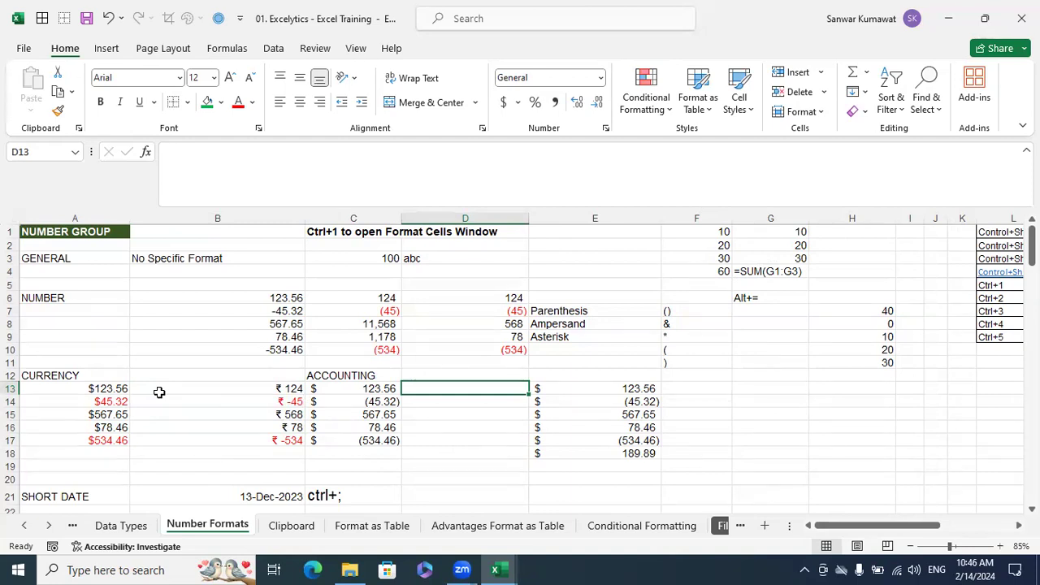
Clear the existing accounting example values from E12:E20
{"action": "left_click", "coordinate": [338, 391]}
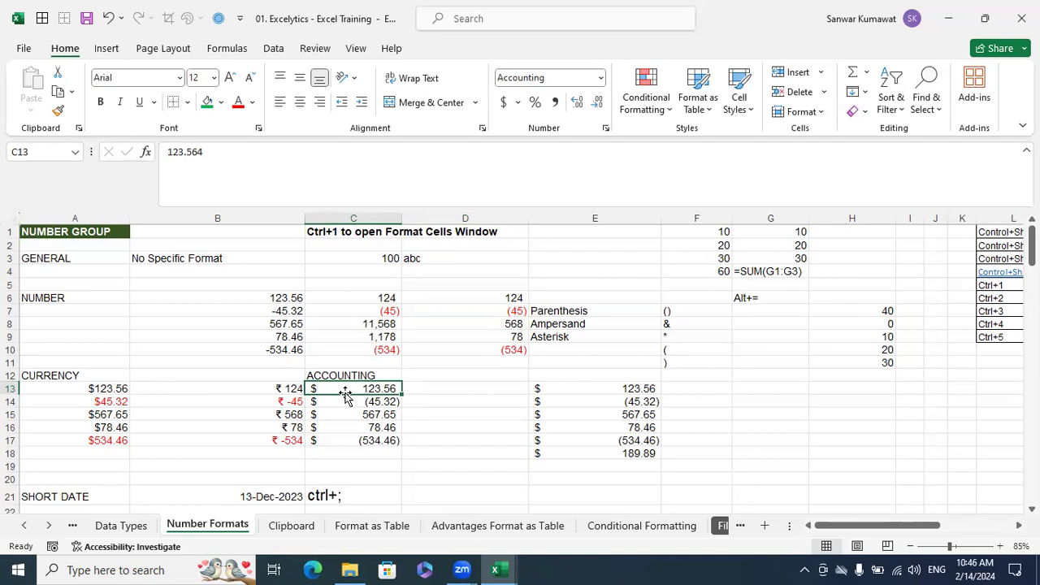
{"action": "left_click_drag", "start_coordinate": [656, 476], "coordinate": [597, 380]}
{"action": "key", "text": "Delete"}
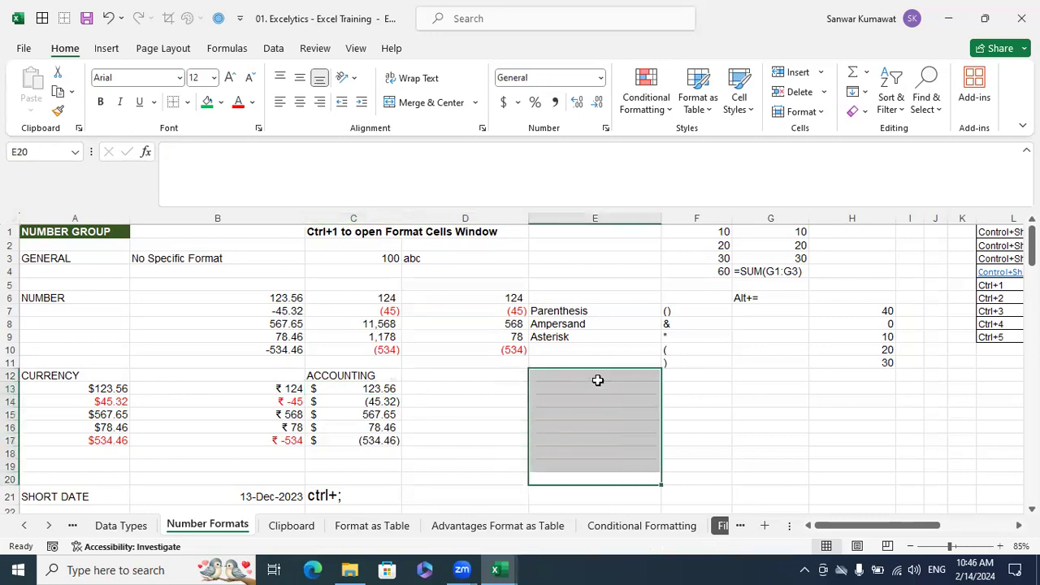
{"action": "left_click", "coordinate": [592, 77]}
Copy the numbers in B6:B10 into E13:E17, beside the ACCOUNTING section
{"action": "left_click_drag", "start_coordinate": [213, 296], "coordinate": [274, 344]}
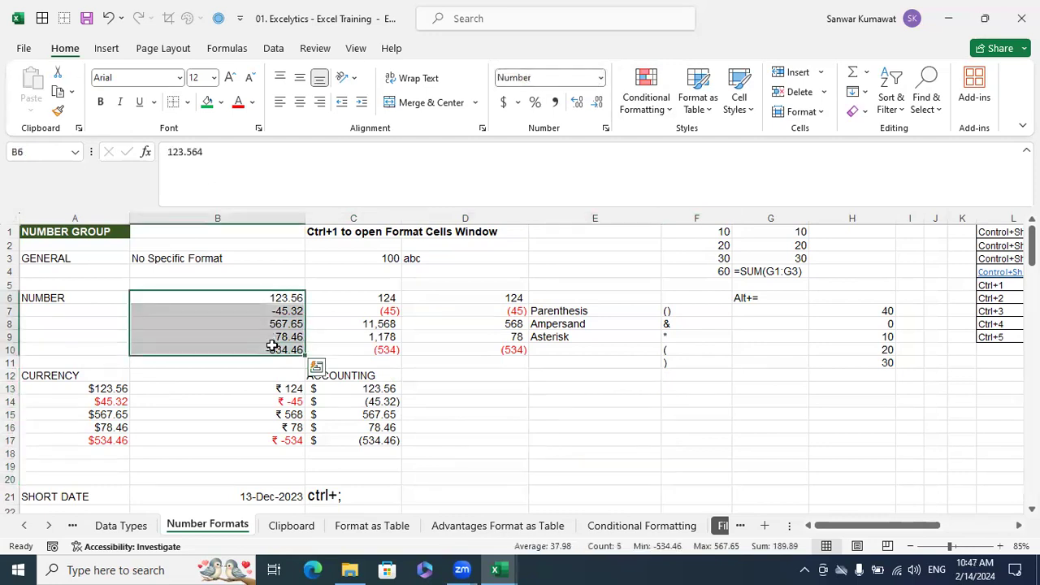
{"action": "key", "text": "ctrl+c"}
{"action": "left_click", "coordinate": [582, 396]}
{"action": "key", "text": "ctrl+v"}
{"action": "key", "text": "Escape"}
{"action": "left_click", "coordinate": [754, 414]}
Format E13:E17 as Accounting with 2 decimal places and the $ symbol
{"action": "left_click_drag", "start_coordinate": [642, 388], "coordinate": [642, 438]}
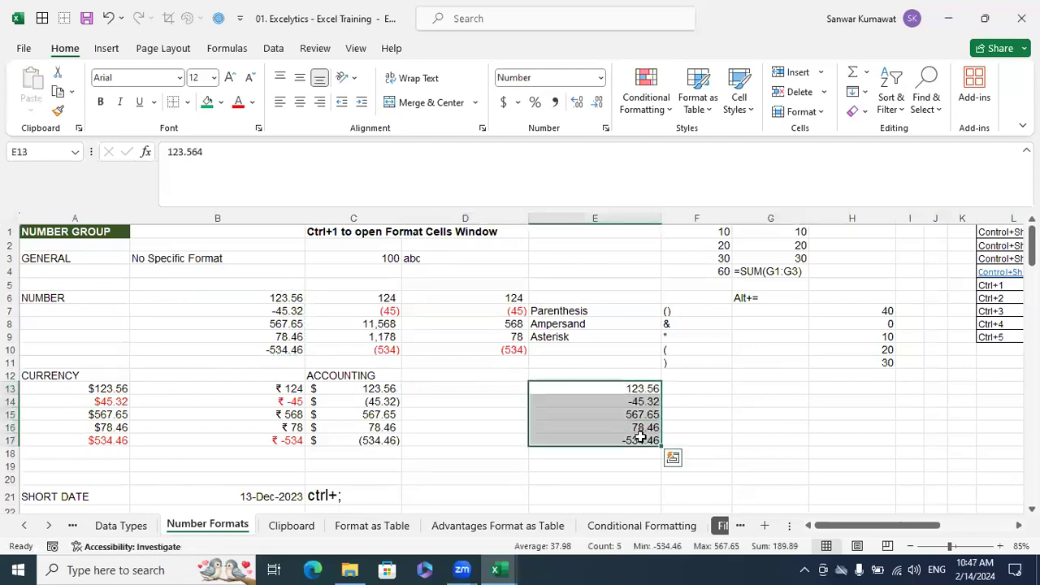
{"action": "key", "text": "ctrl+1"}
{"action": "left_click", "coordinate": [602, 237]}
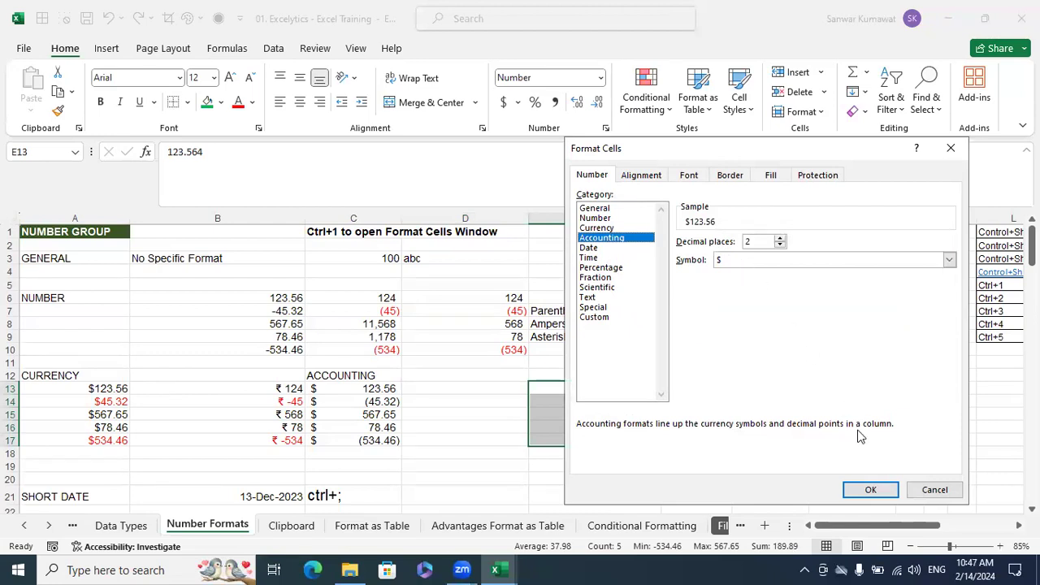
{"action": "left_click", "coordinate": [871, 490]}
{"action": "left_click", "coordinate": [770, 428]}
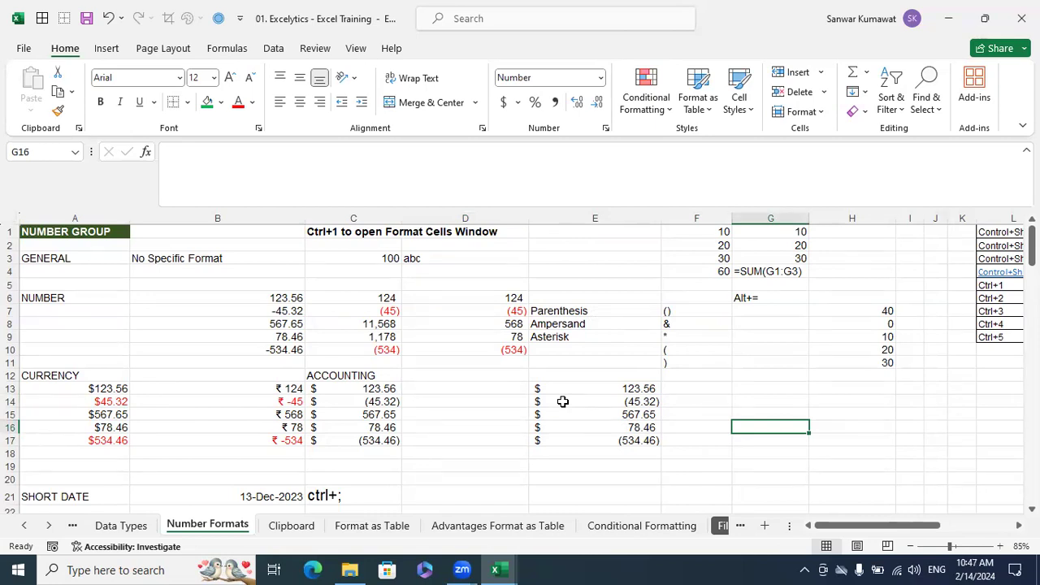
Compare the Accounting cells E13 and E17 with the Currency cell A17 for symbol alignment and negative display
{"action": "left_click", "coordinate": [564, 390]}
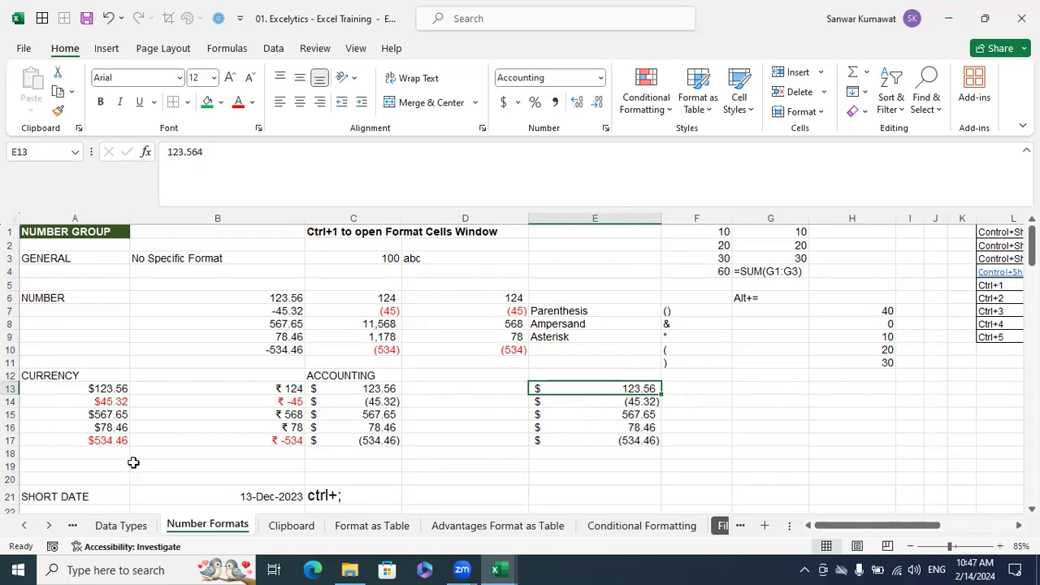
{"action": "left_click", "coordinate": [111, 440]}
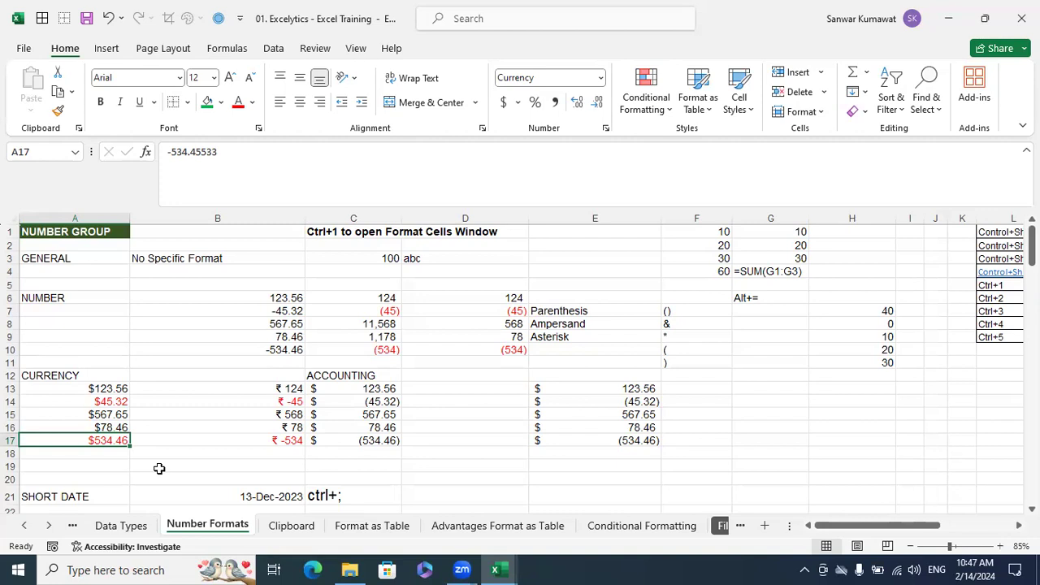
{"action": "left_click", "coordinate": [644, 443]}
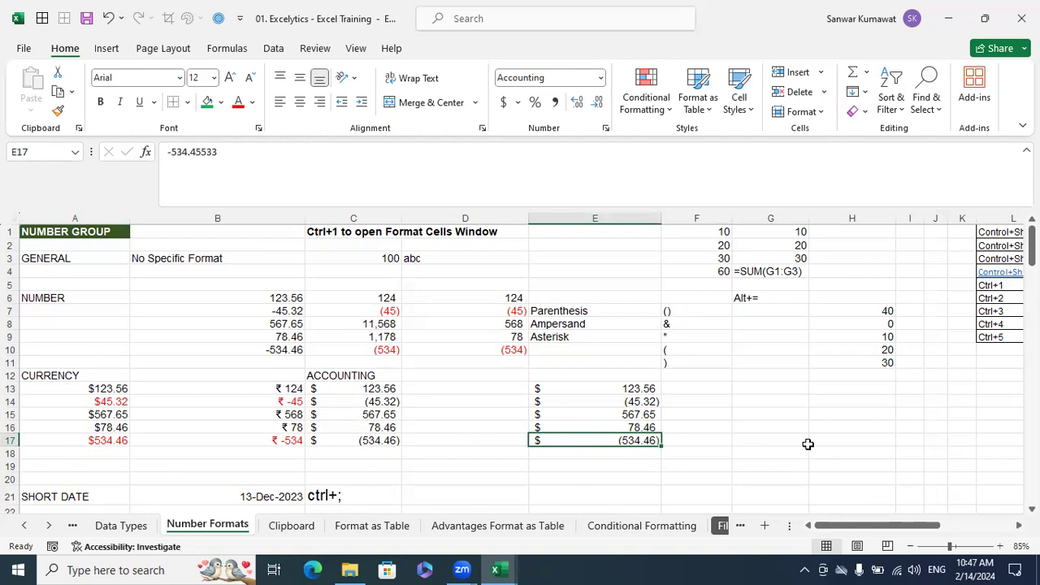
{"action": "left_click", "coordinate": [848, 426]}
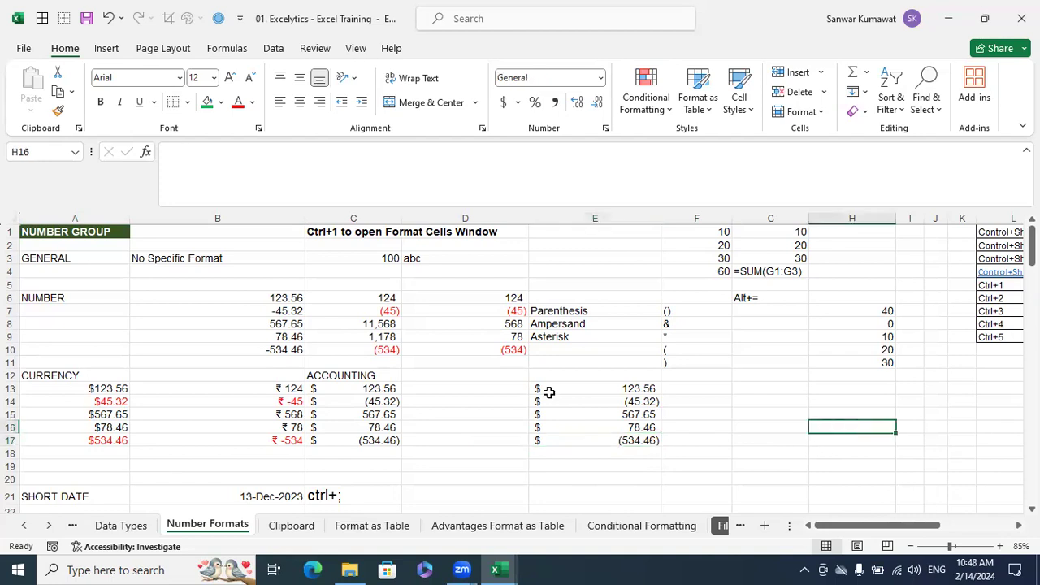
Insert the current date in D21 of the SHORT DATE row
{"action": "scroll", "coordinate": [548, 391], "scroll_direction": "down", "scroll_amount": 3}
{"action": "left_click", "coordinate": [463, 391]}
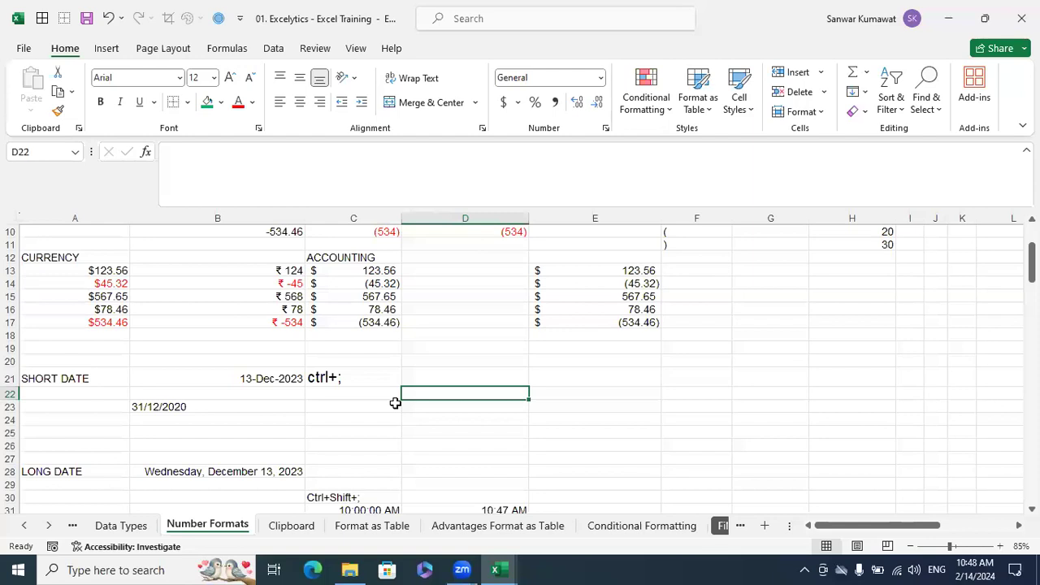
{"action": "left_click", "coordinate": [445, 376]}
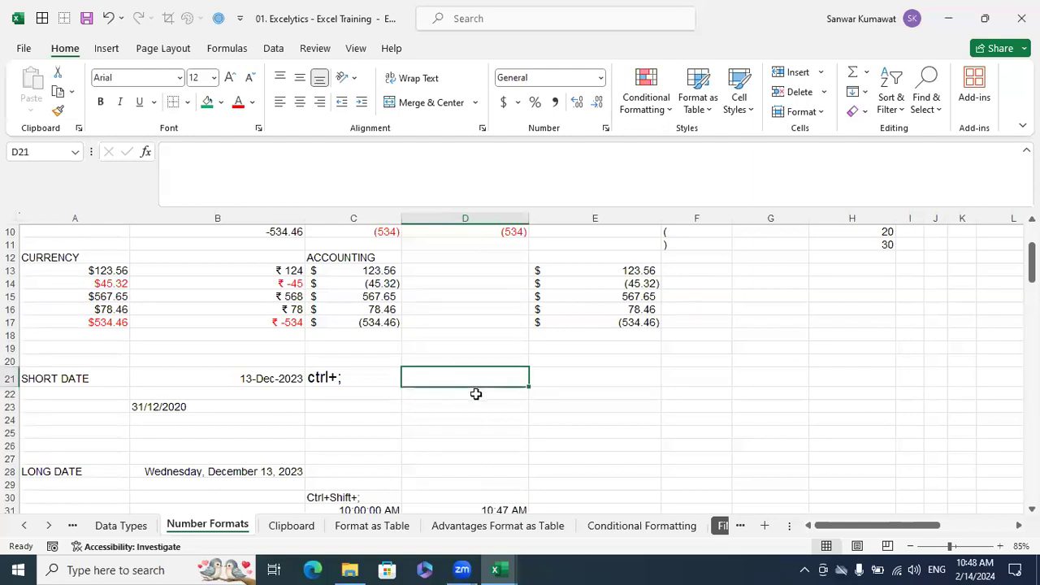
{"action": "key", "text": "ctrl+semicolon"}
{"action": "key", "text": "Return"}
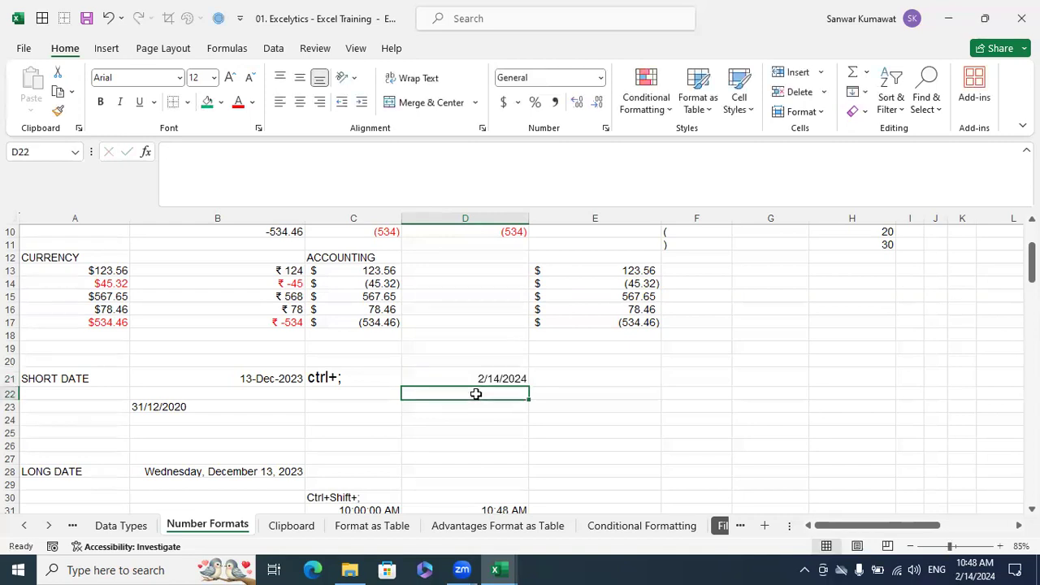
Format the date in D21 with the 2012-03-14 date type
{"action": "left_click", "coordinate": [490, 378]}
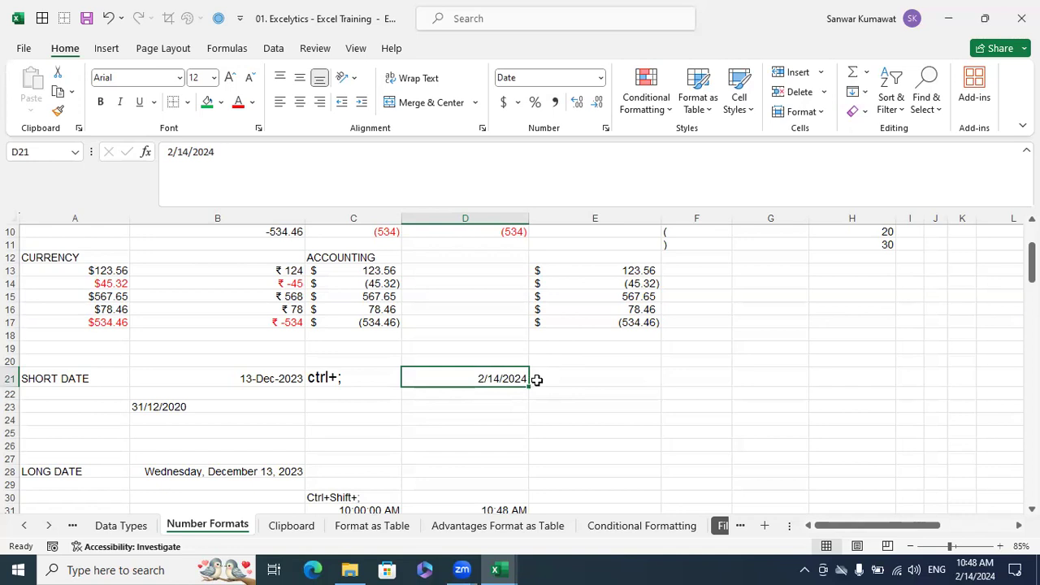
{"action": "key", "text": "ctrl+1"}
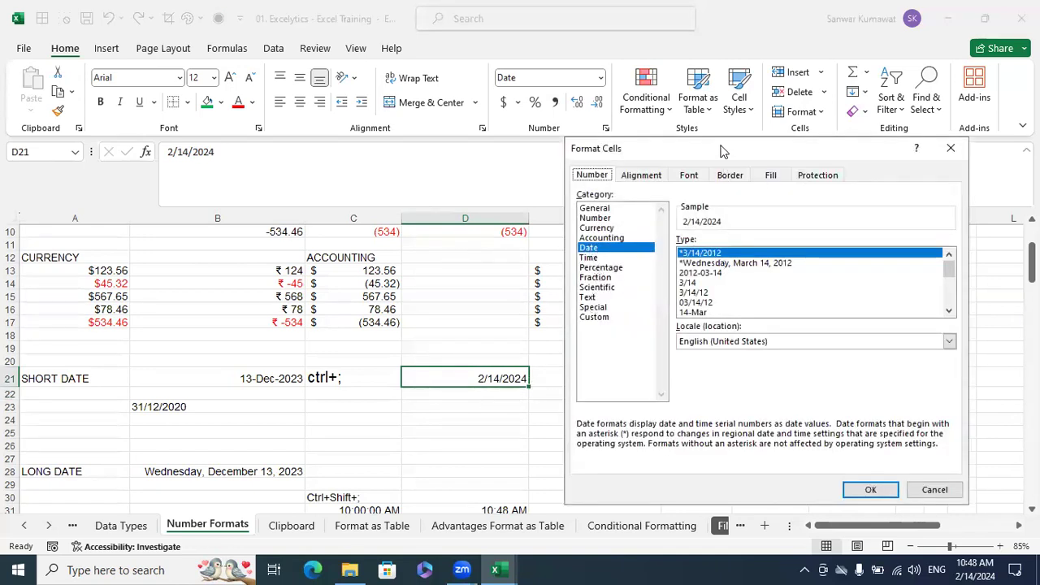
{"action": "left_click_drag", "start_coordinate": [721, 151], "coordinate": [713, 138]}
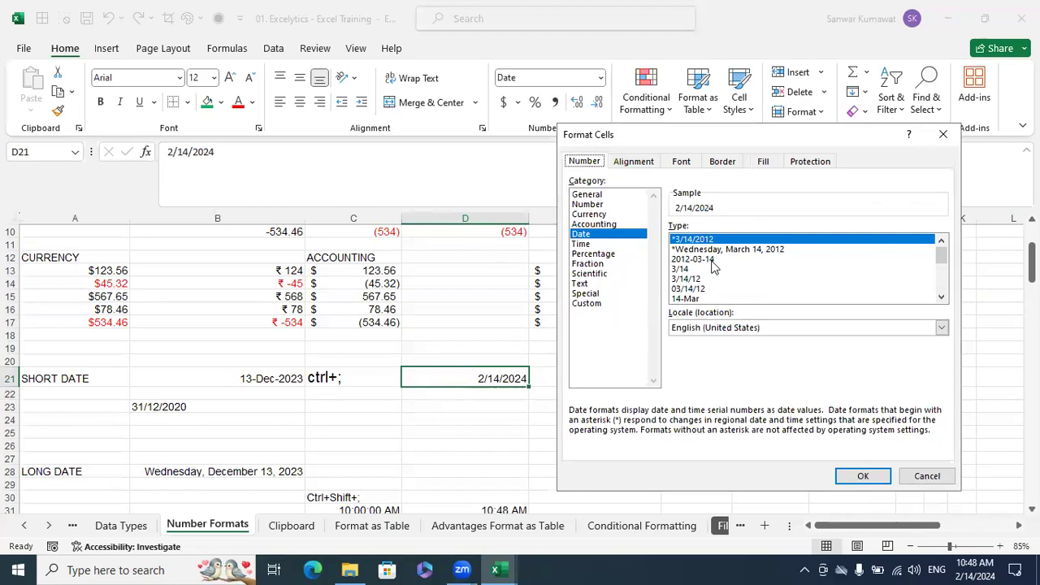
{"action": "left_click", "coordinate": [712, 259]}
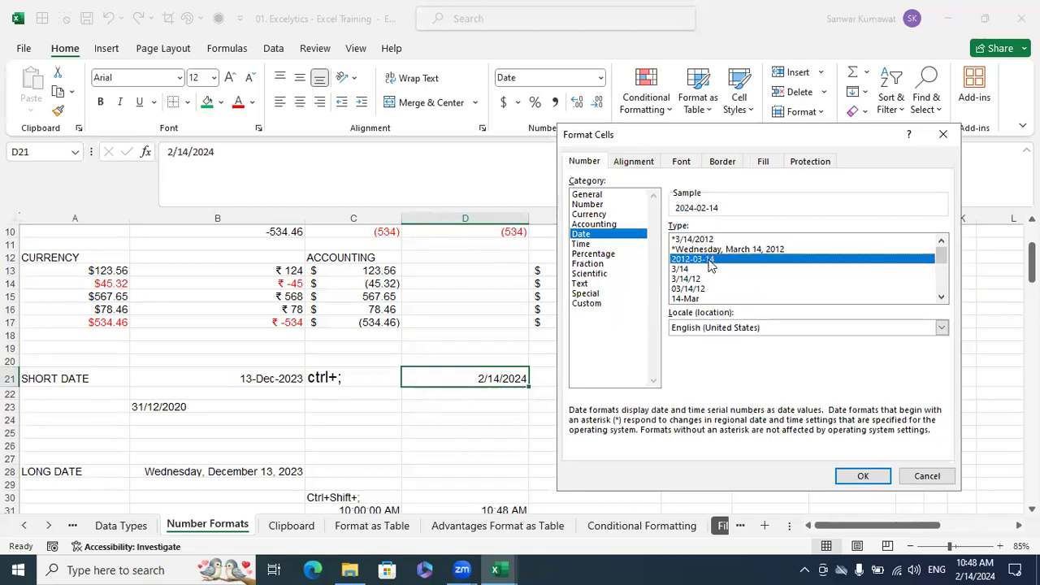
{"action": "left_click", "coordinate": [863, 475]}
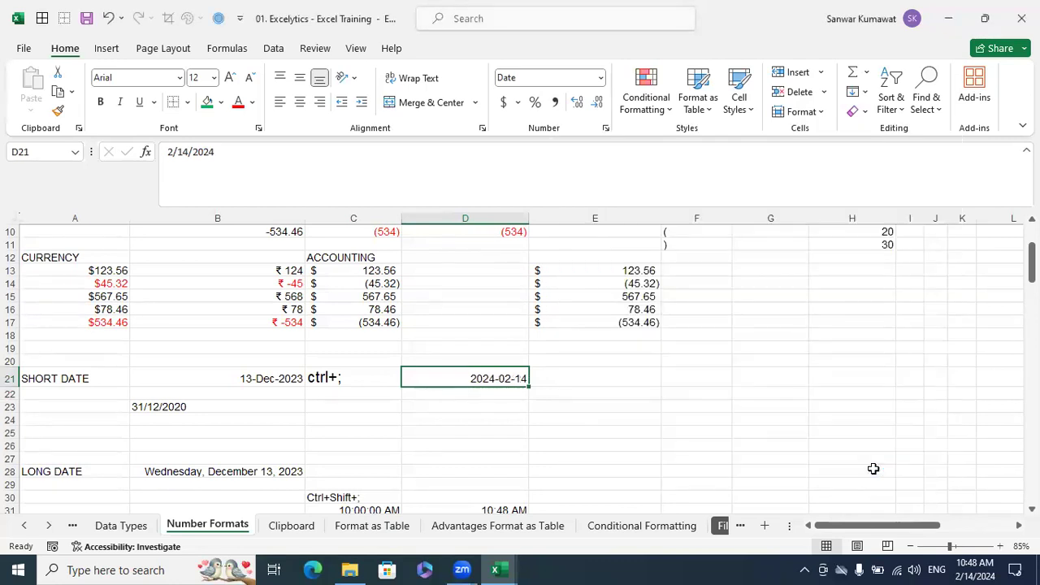
Set the date type of D21 back to *3/14/2012
{"action": "key", "text": "ctrl+1"}
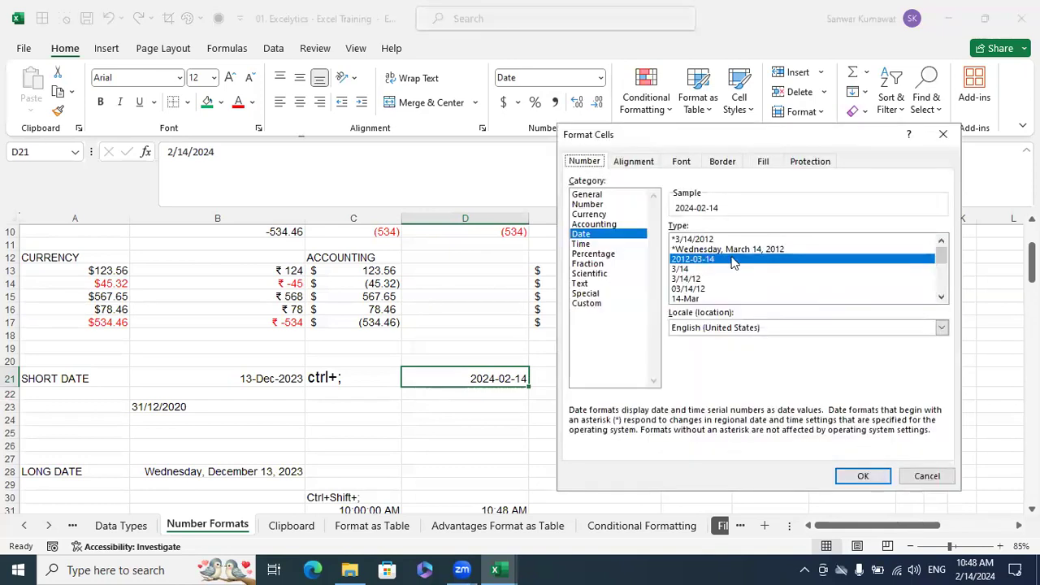
{"action": "left_click", "coordinate": [709, 239]}
{"action": "left_click", "coordinate": [854, 471]}
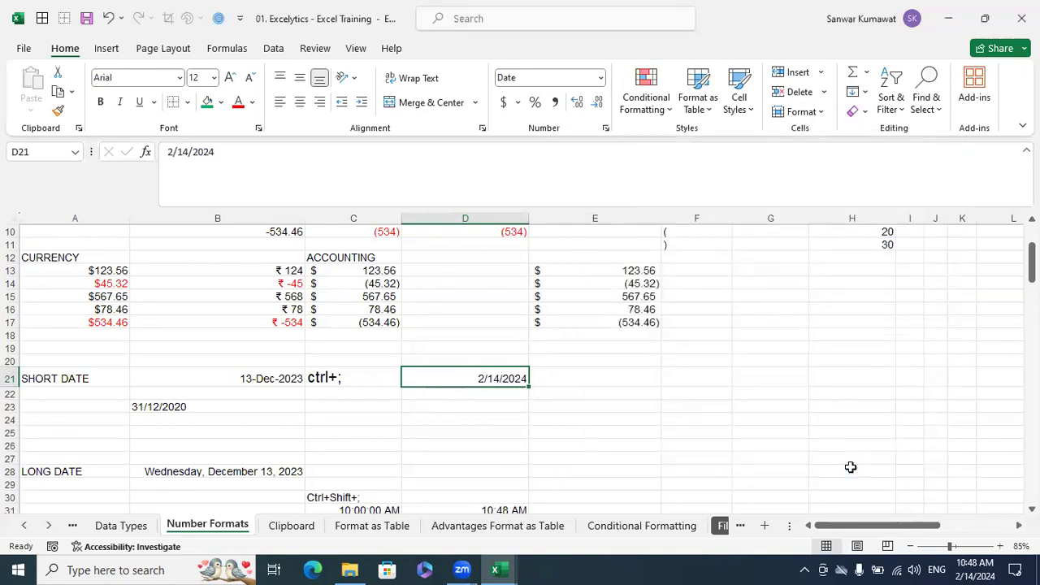
Apply the long date type *Wednesday, March 14, 2012 to D21 and widen column D to fit it
{"action": "key", "text": "ctrl+1"}
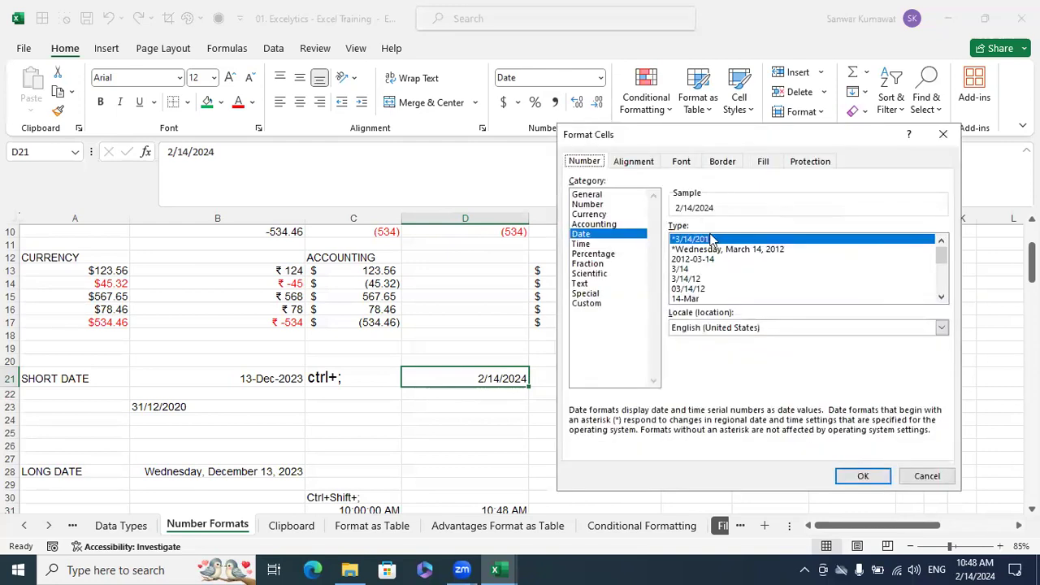
{"action": "left_click", "coordinate": [718, 248]}
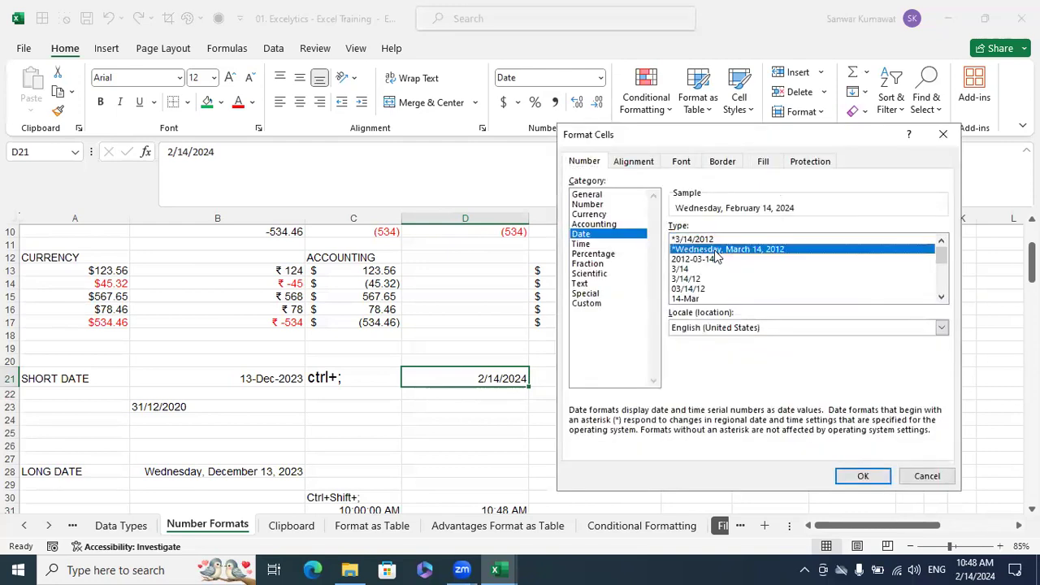
{"action": "left_click", "coordinate": [863, 476]}
{"action": "left_click_drag", "start_coordinate": [529, 218], "coordinate": [566, 234]}
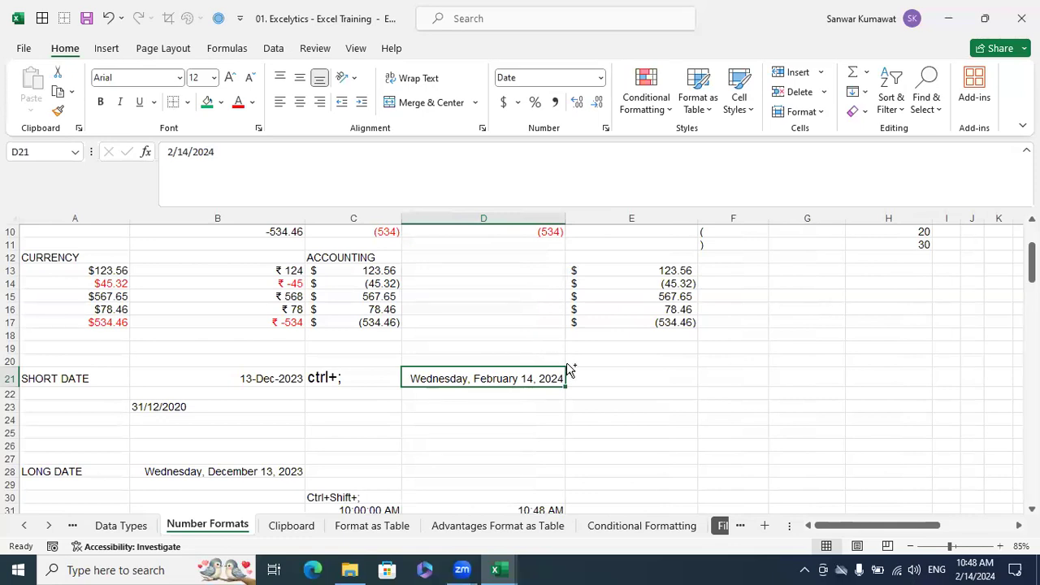
Change the date type of D21 to 14-Mar-12
{"action": "key", "text": "ctrl+1"}
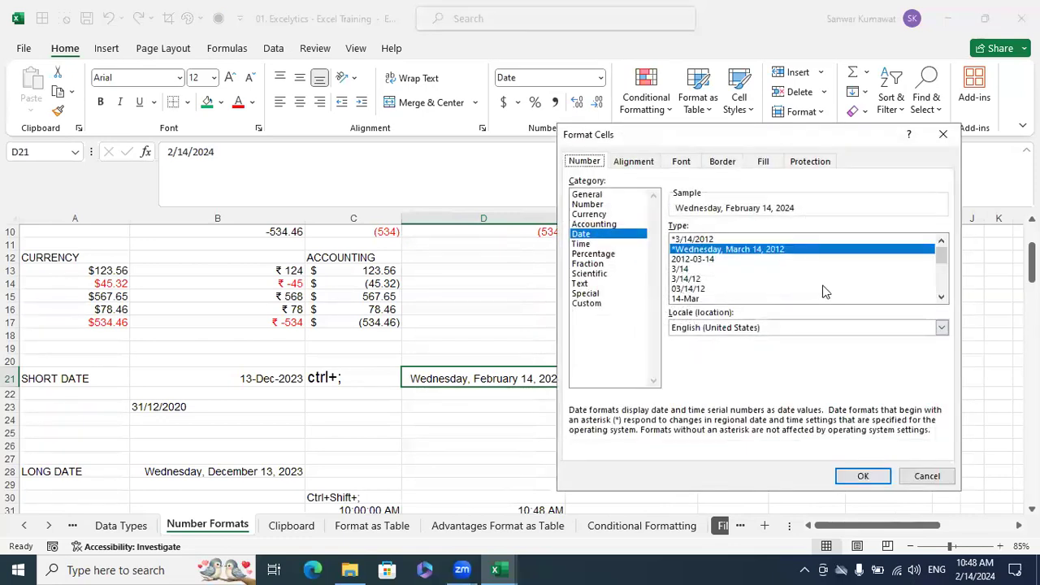
{"action": "left_click", "coordinate": [941, 299]}
{"action": "left_click", "coordinate": [941, 298]}
{"action": "left_click", "coordinate": [699, 279]}
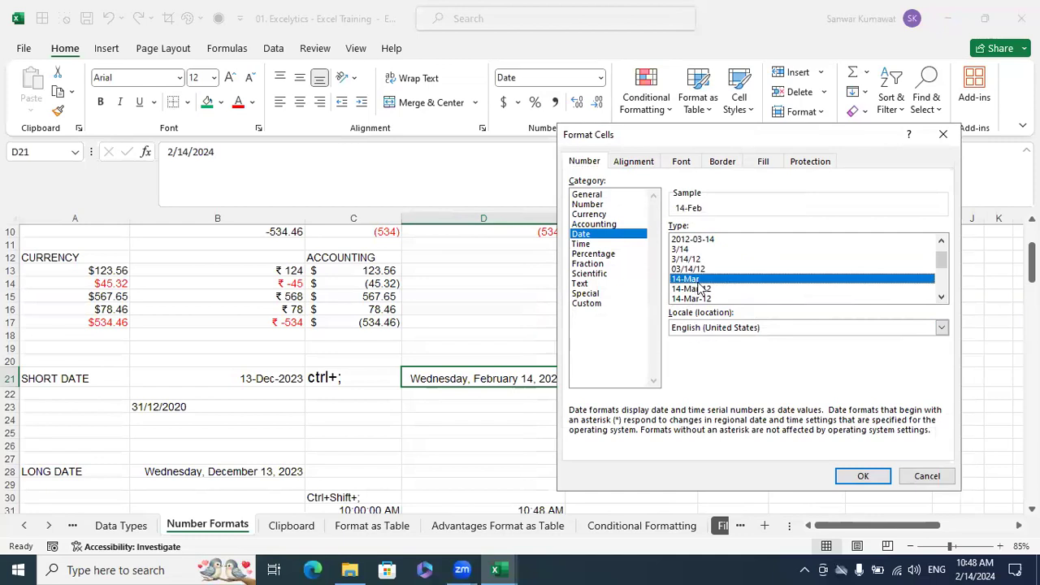
{"action": "left_click", "coordinate": [699, 289]}
{"action": "left_click", "coordinate": [940, 299]}
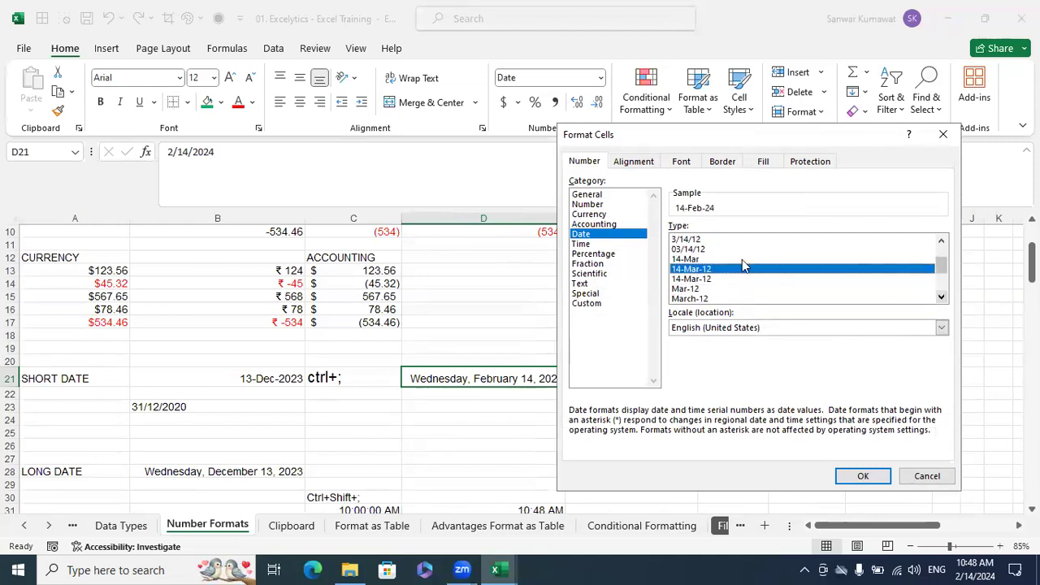
{"action": "left_click", "coordinate": [863, 475]}
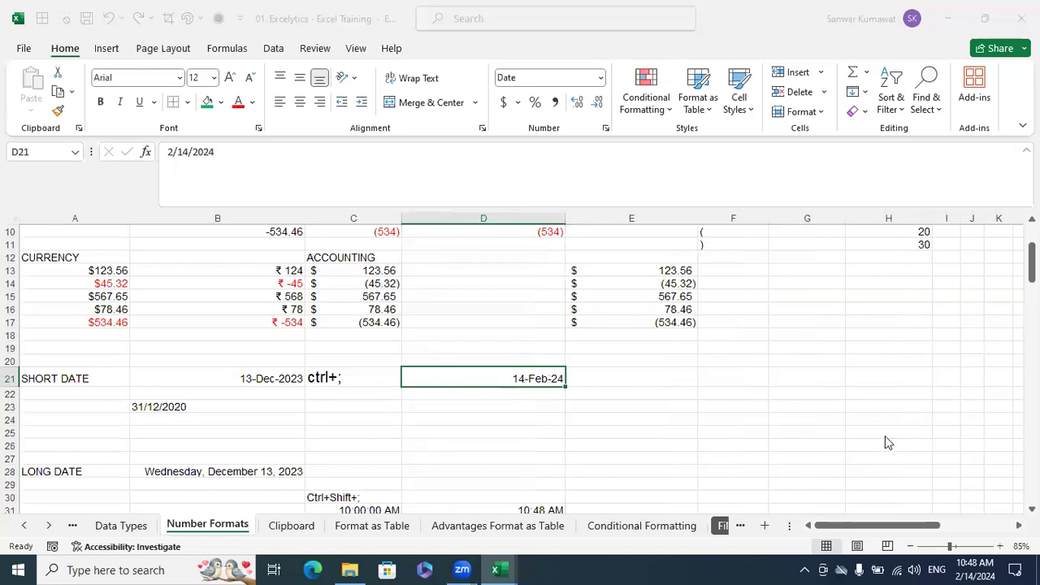
Change the date type of D21 to March 14, 2012
{"action": "key", "text": "ctrl+1"}
{"action": "double_click", "coordinate": [942, 297]}
{"action": "left_click", "coordinate": [942, 298]}
{"action": "left_click", "coordinate": [942, 299]}
{"action": "left_click", "coordinate": [942, 298]}
{"action": "left_click", "coordinate": [942, 298]}
{"action": "left_click", "coordinate": [942, 299]}
{"action": "left_click", "coordinate": [942, 298]}
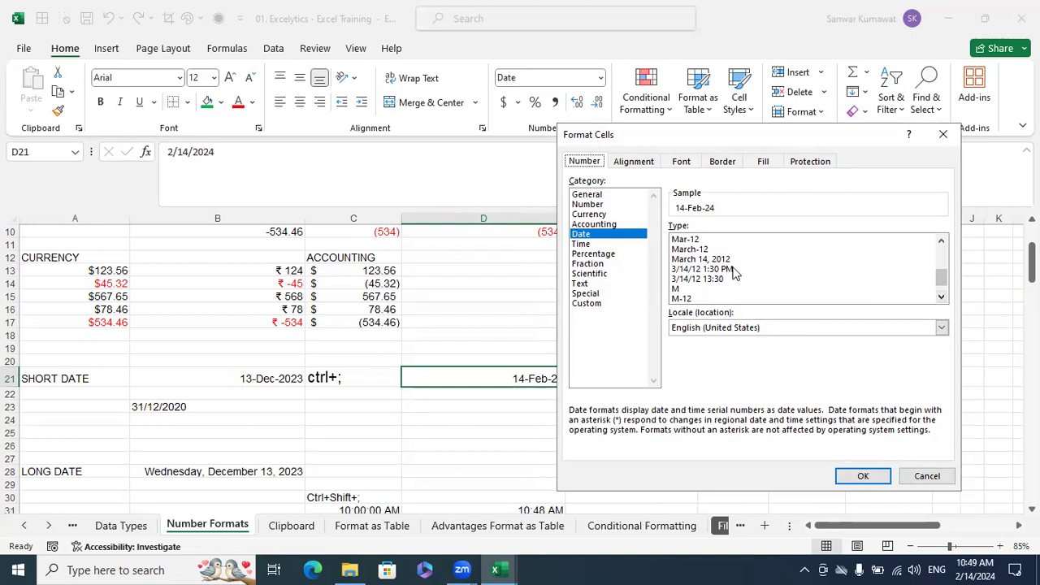
{"action": "left_click", "coordinate": [709, 260]}
{"action": "left_click", "coordinate": [867, 478]}
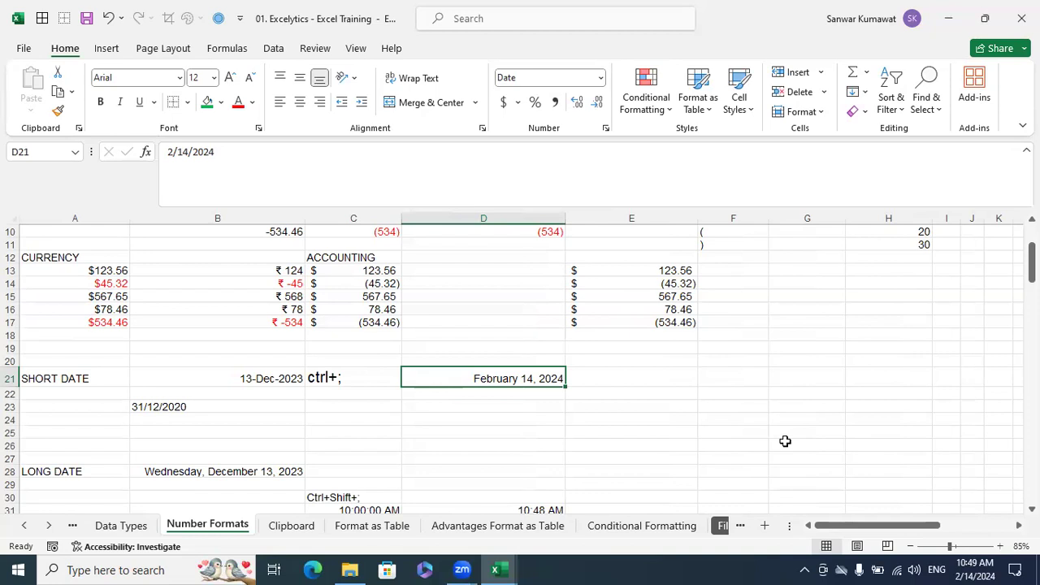
Return D21 to the short date type *3/14/2012
{"action": "key", "text": "ctrl+1"}
{"action": "left_click_drag", "start_coordinate": [941, 295], "coordinate": [940, 252]}
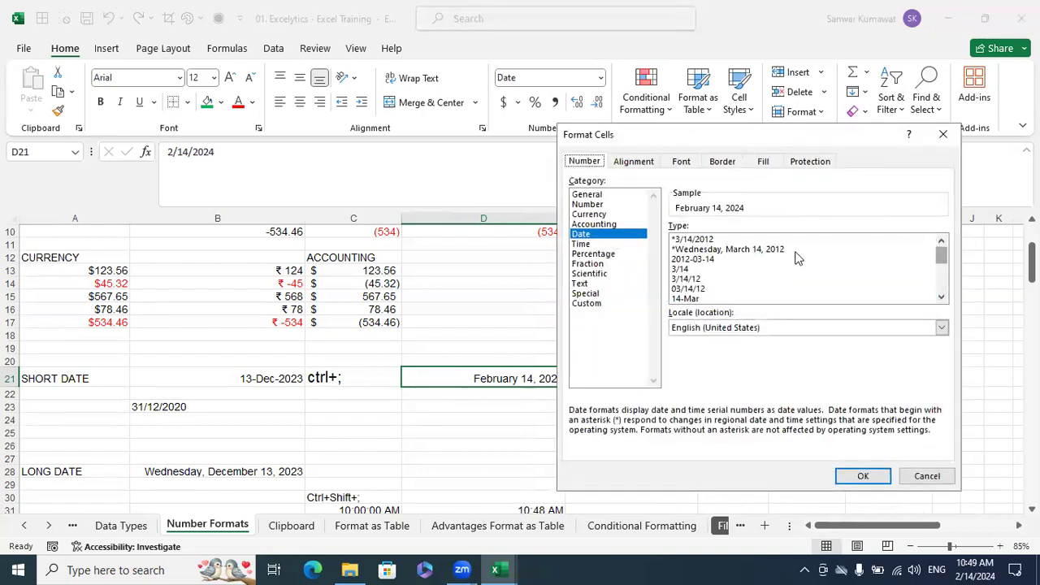
{"action": "left_click", "coordinate": [782, 240]}
{"action": "left_click", "coordinate": [863, 476]}
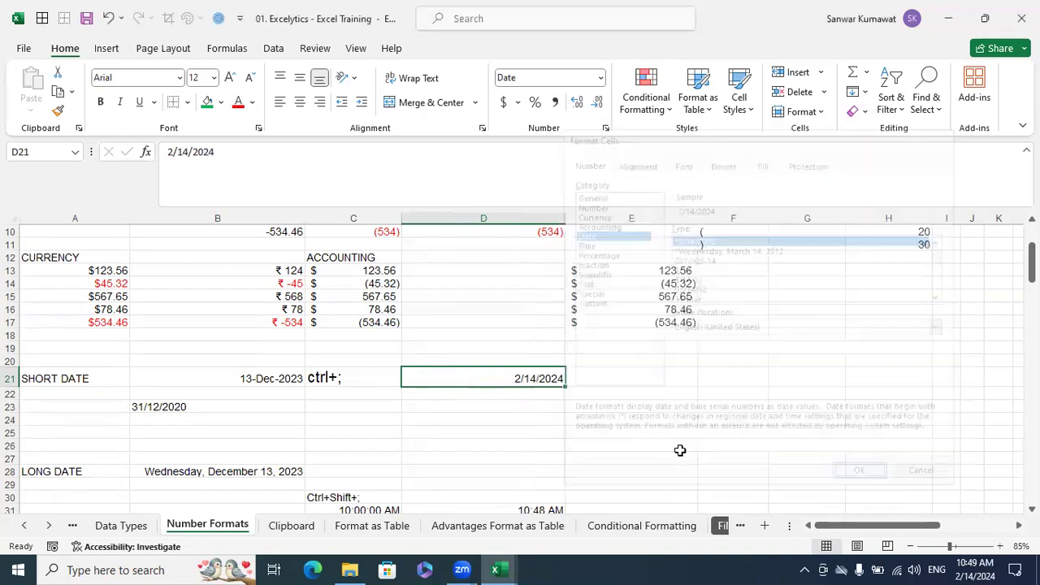
{"action": "left_click", "coordinate": [680, 450]}
Enter the date pattern notes MM/DD/YYYY in E21 and DD/MM/YYYY in E22
{"action": "left_click", "coordinate": [579, 380]}
{"action": "type", "text": "MM/"}
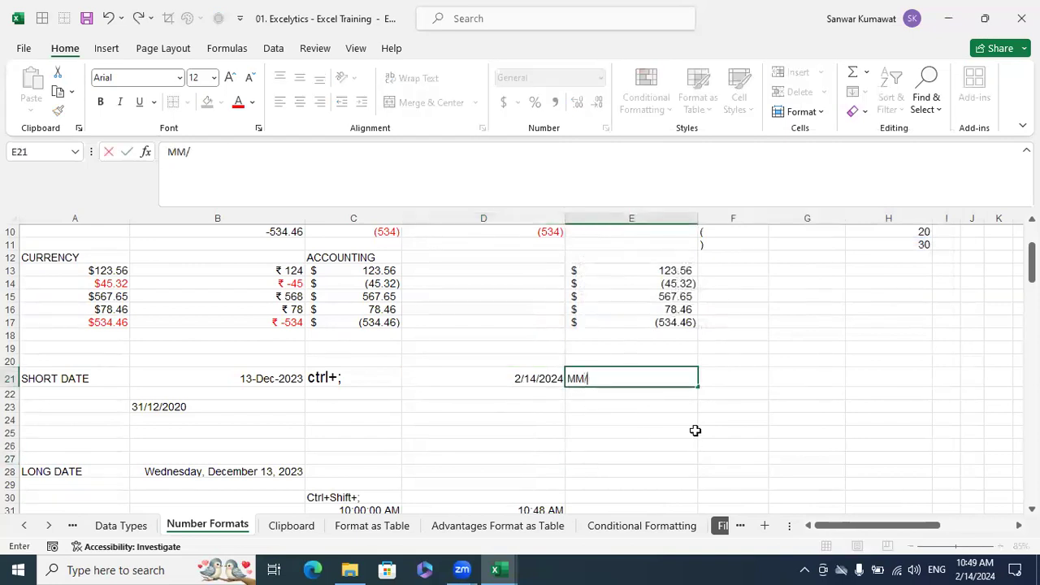
{"action": "type", "text": "DD/YYYY"}
{"action": "key", "text": "Return"}
{"action": "type", "text": "DD"}
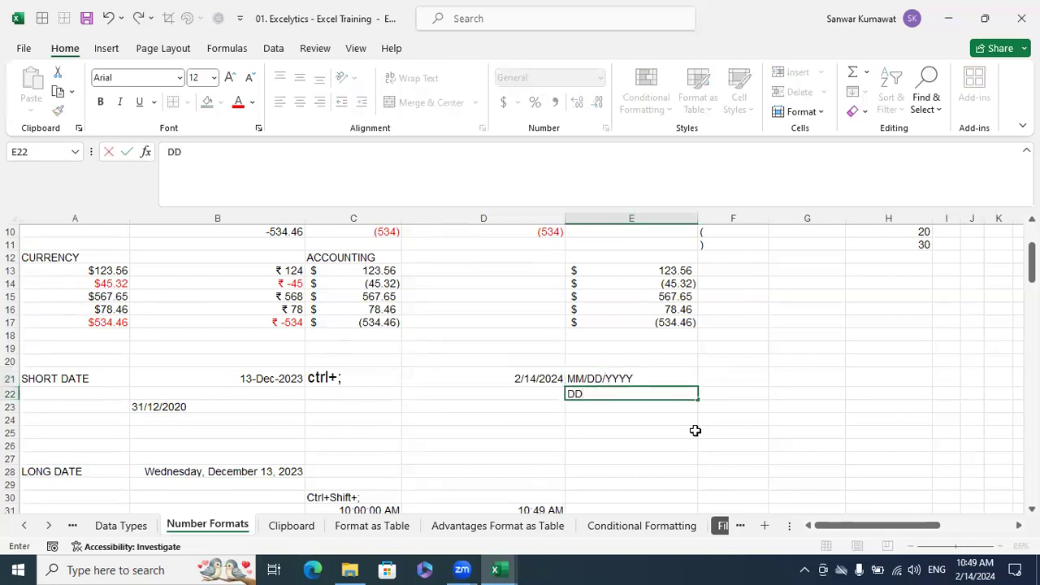
{"action": "type", "text": "/MM/YYYY"}
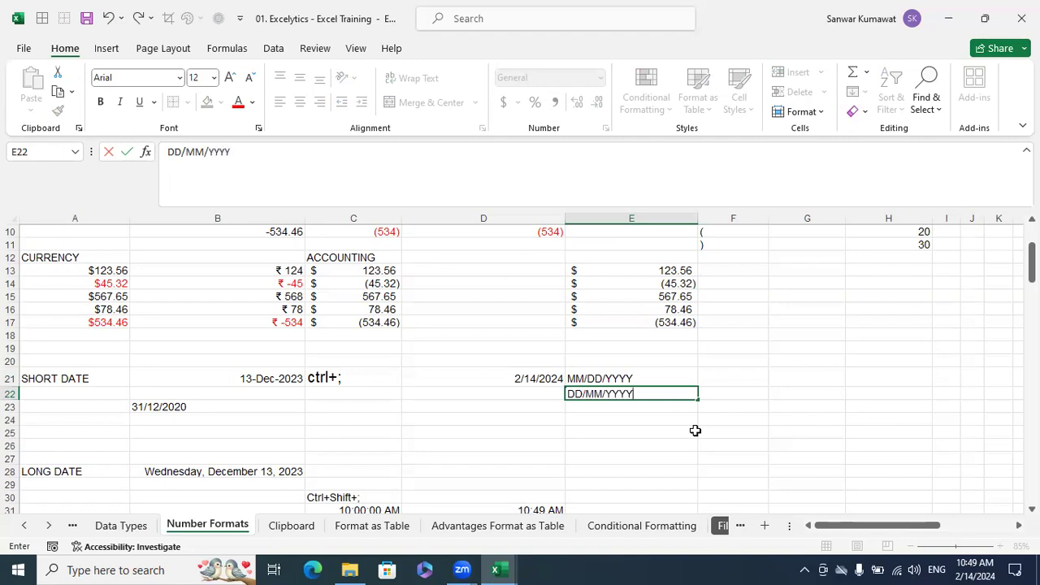
{"action": "key", "text": "Return"}
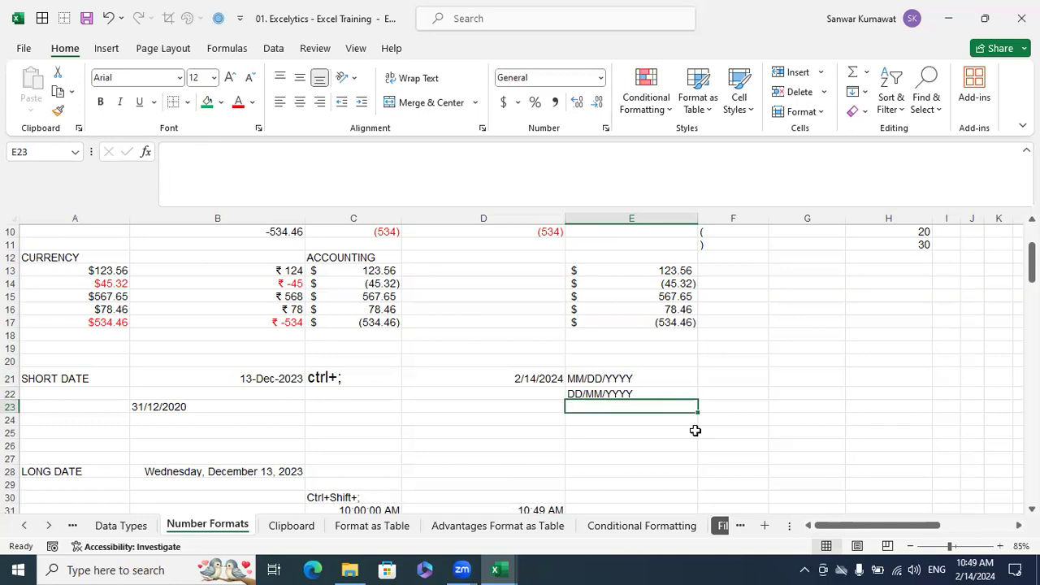
Label the two date patterns by country, entering USA in F21 and UK in F22
{"action": "left_click", "coordinate": [708, 378]}
{"action": "type", "text": "USA"}
{"action": "key", "text": "Return"}
{"action": "type", "text": "UK"}
{"action": "key", "text": "Return"}
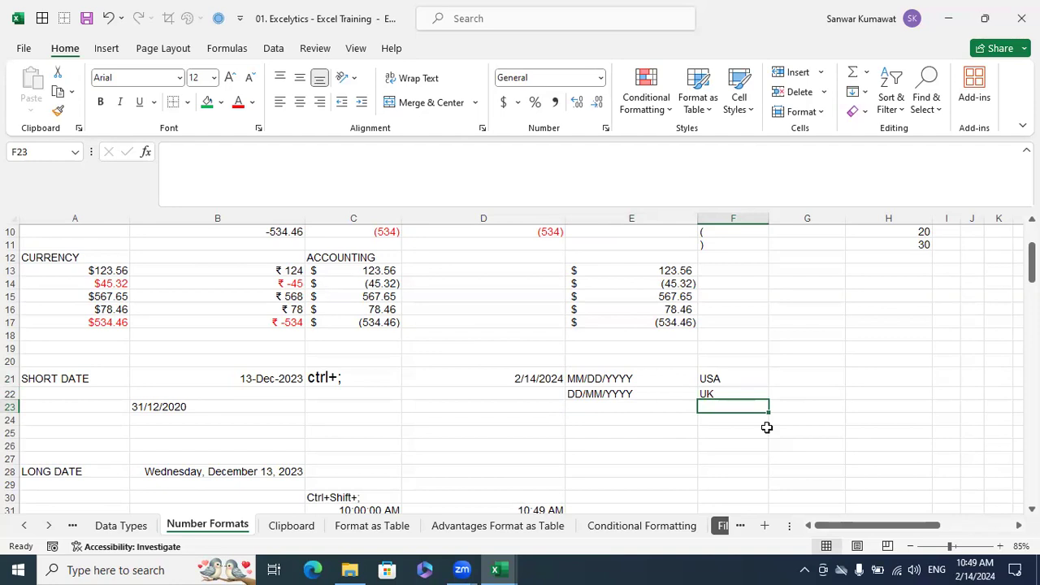
Copy the date in D21 into D22, beside the DD/MM/YYYY note
{"action": "left_click", "coordinate": [513, 380]}
{"action": "left_click", "coordinate": [575, 395]}
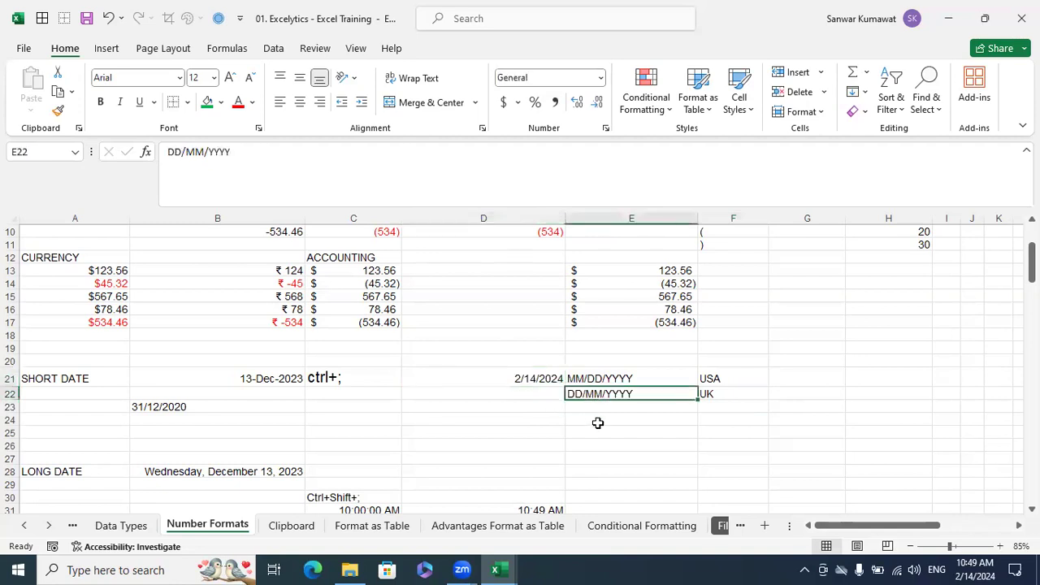
{"action": "left_click", "coordinate": [541, 380]}
{"action": "key", "text": "ctrl+c"}
{"action": "key", "text": "Down"}
{"action": "key", "text": "Return"}
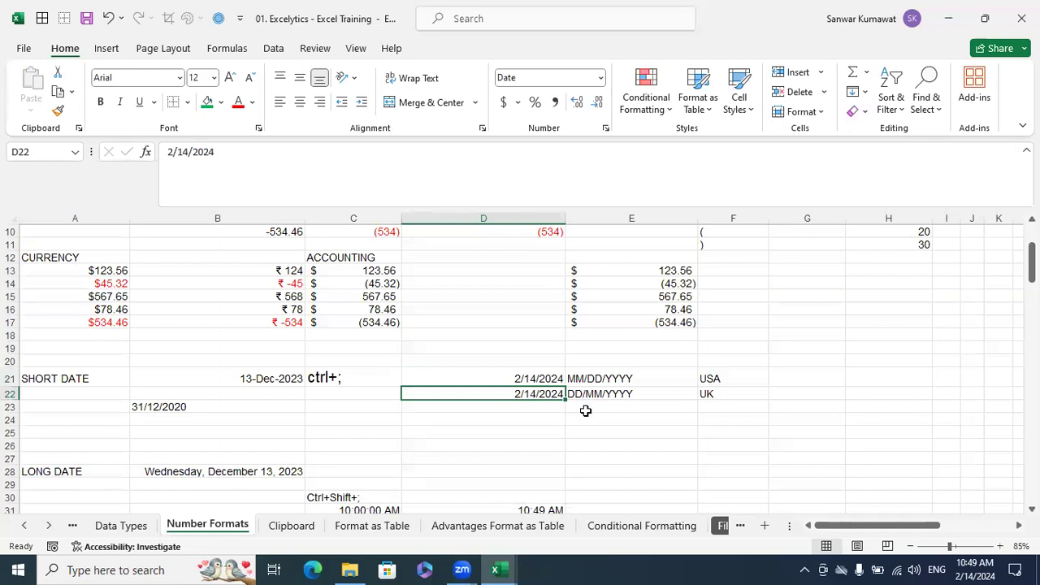
Format D22 as a date with the English (United Kingdom) locale and the 14/03/2012 type
{"action": "key", "text": "ctrl+1"}
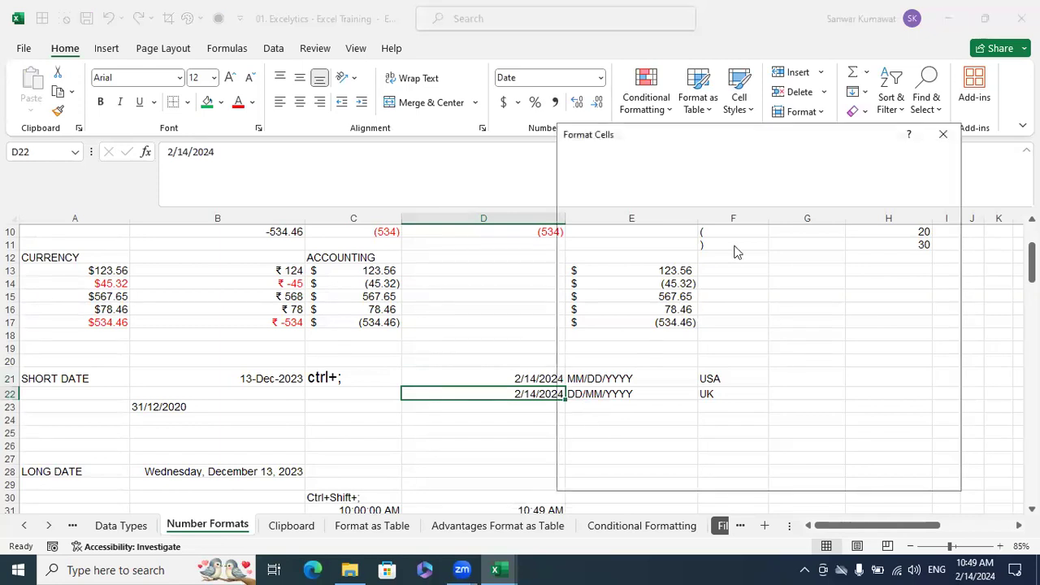
{"action": "left_click", "coordinate": [943, 135]}
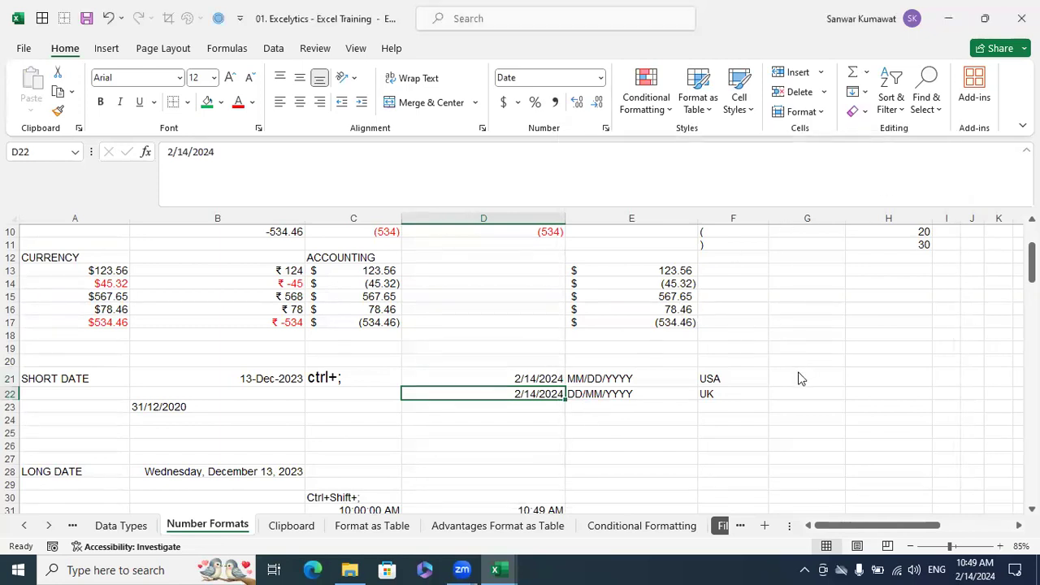
{"action": "key", "text": "ctrl+1"}
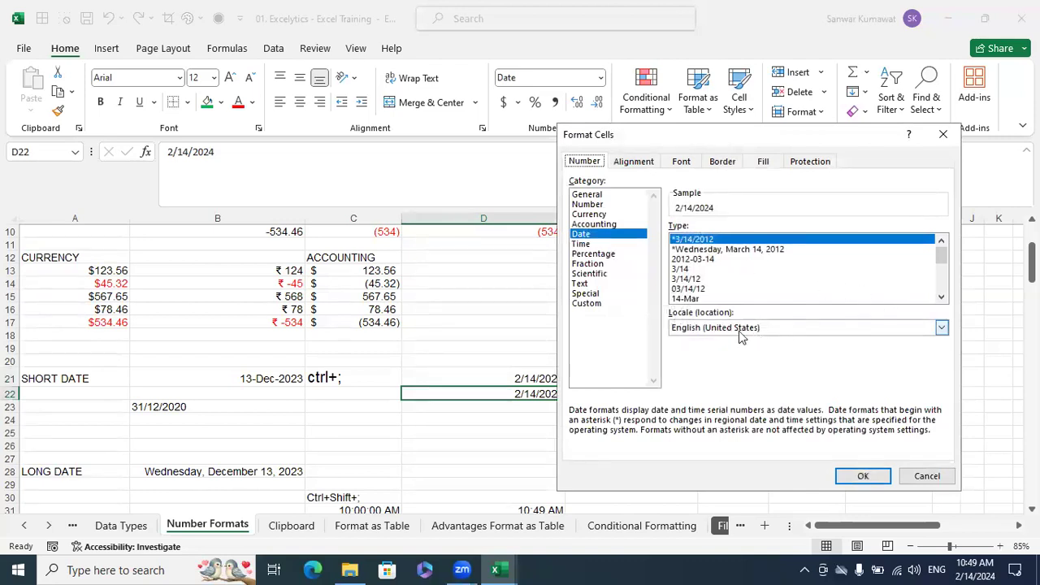
{"action": "left_click", "coordinate": [942, 328]}
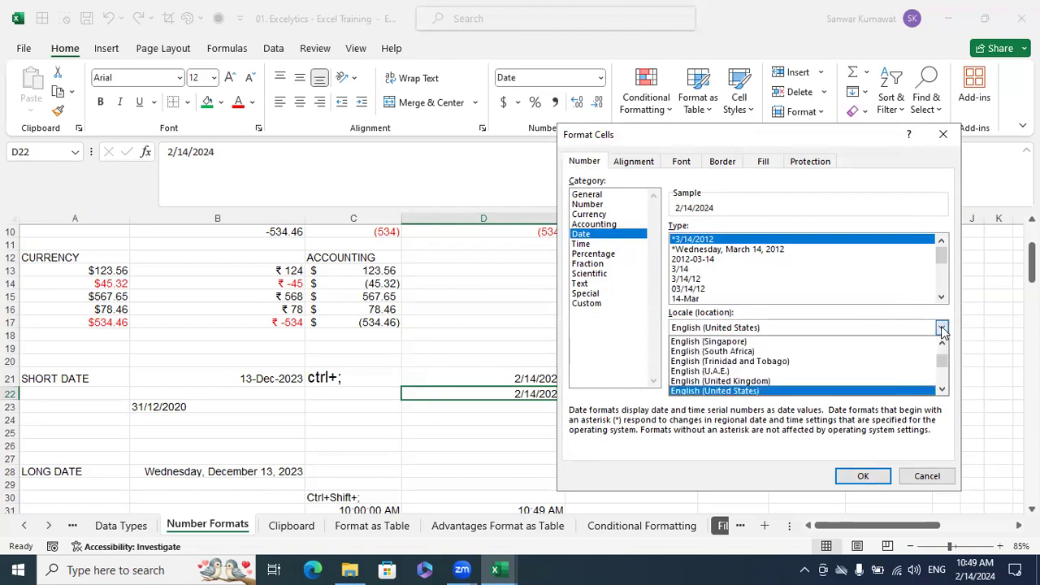
{"action": "left_click", "coordinate": [780, 381]}
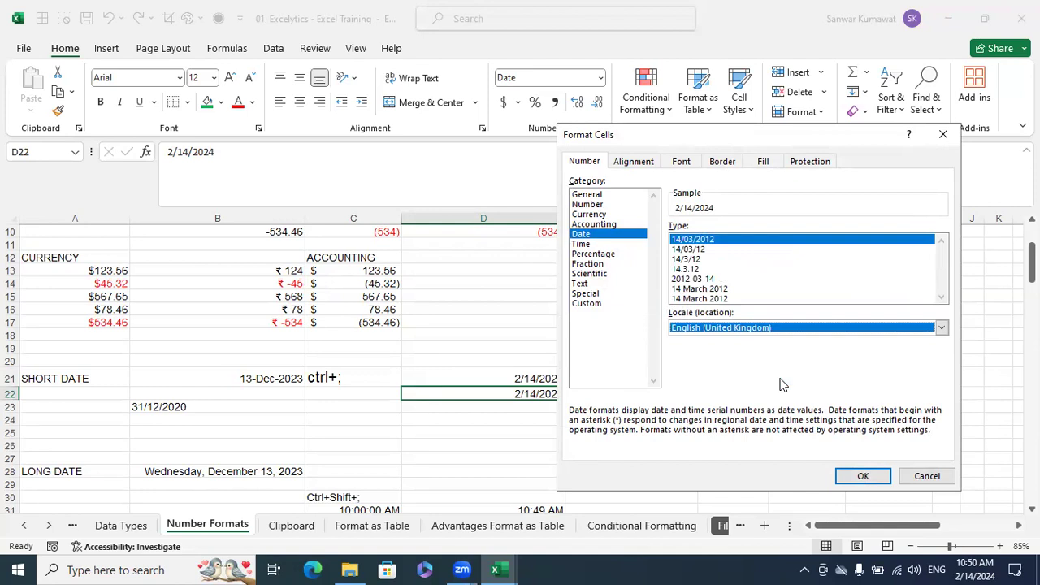
{"action": "left_click", "coordinate": [852, 474]}
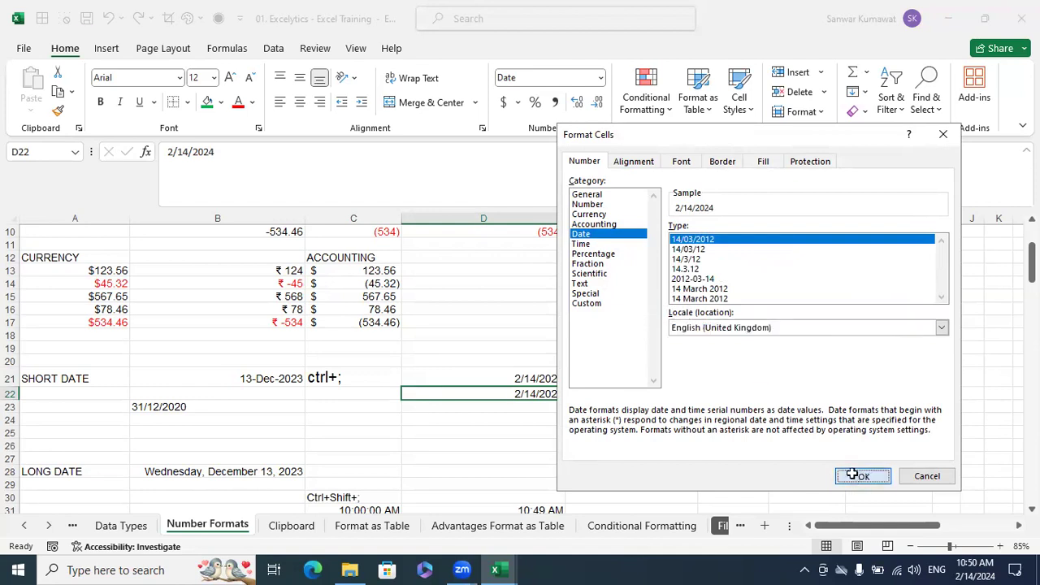
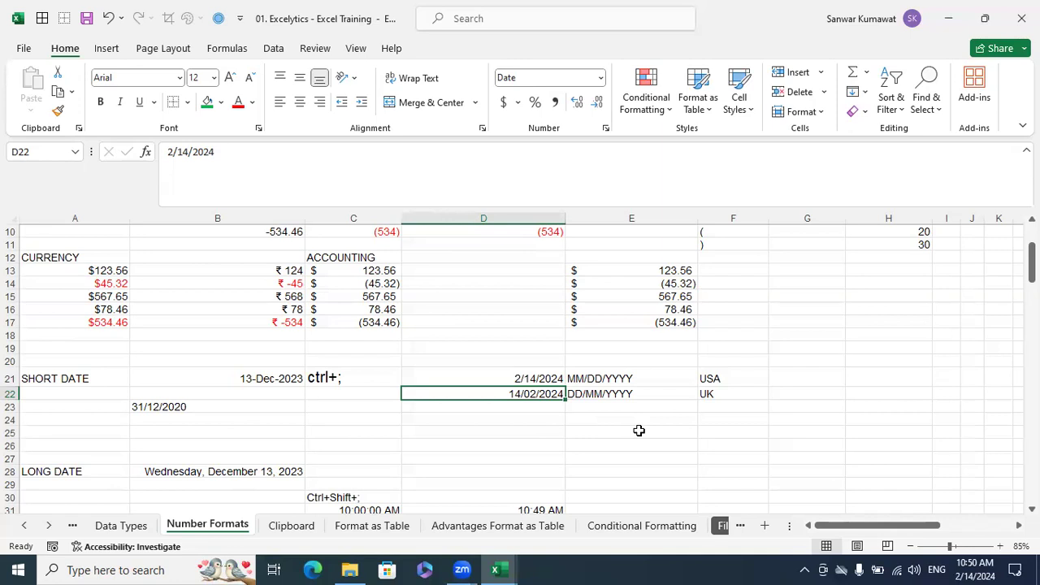
Enter the date 12/31/2024 in month-first order in D24
{"action": "left_click", "coordinate": [557, 422]}
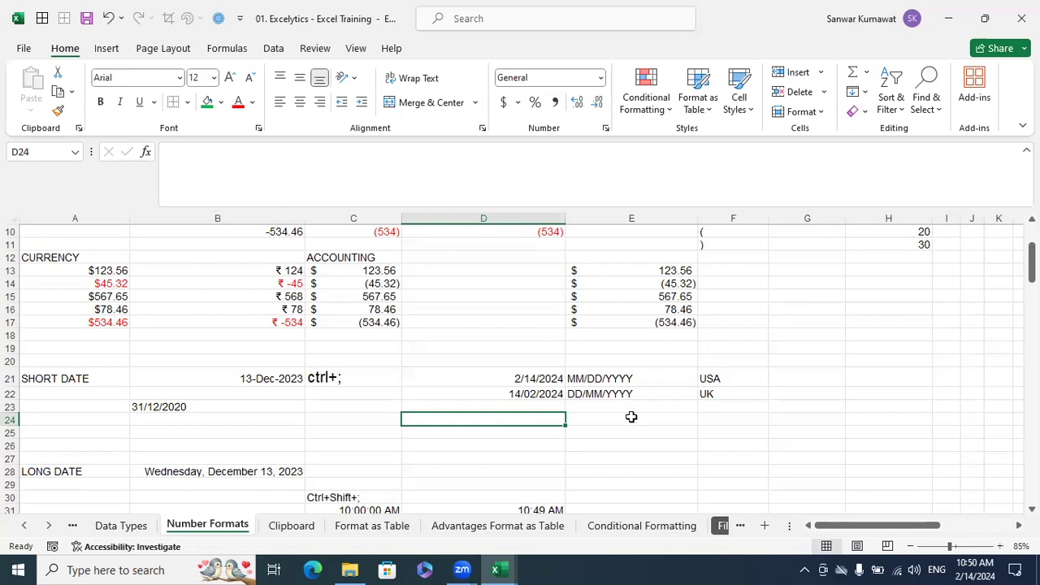
{"action": "left_click", "coordinate": [555, 384]}
{"action": "left_click", "coordinate": [551, 394]}
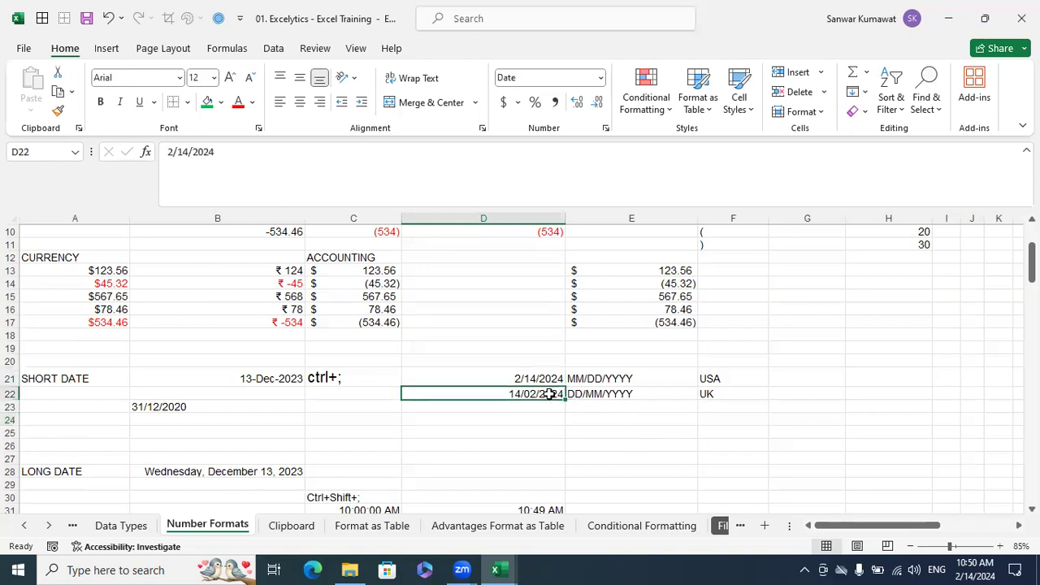
{"action": "left_click", "coordinate": [535, 420]}
{"action": "type", "text": "12/31/2024"}
{"action": "key", "text": "Return"}
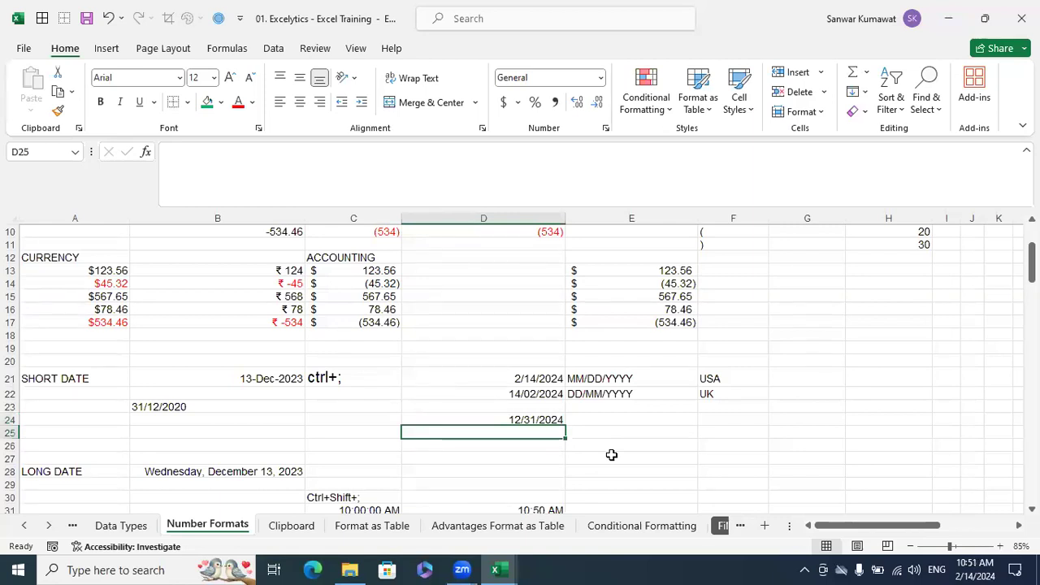
Enter the same date in day-first order, 31/12/2024, in D25
{"action": "type", "text": "31"}
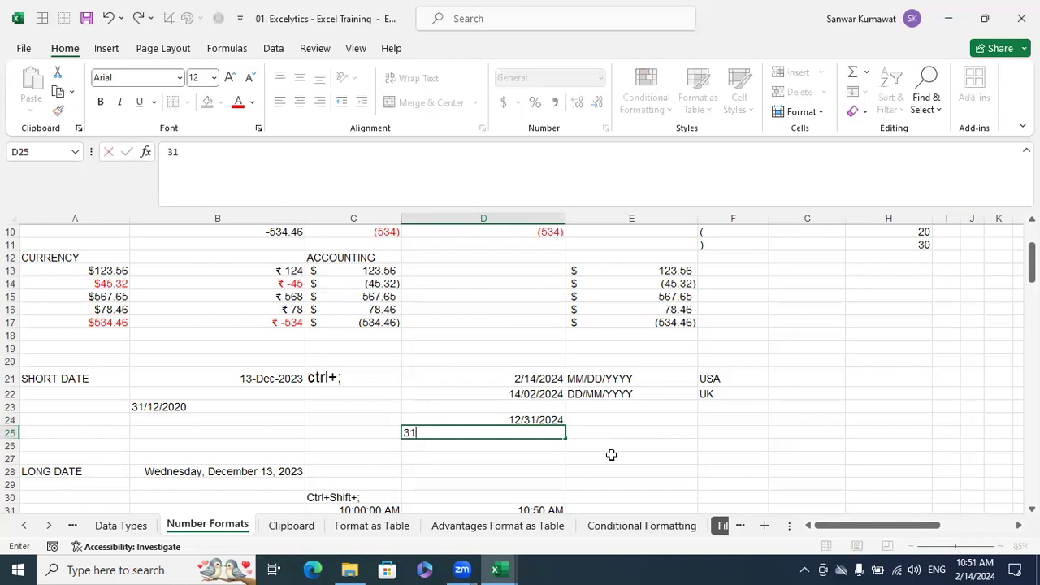
{"action": "type", "text": "/12/2024"}
{"action": "key", "text": "Return"}
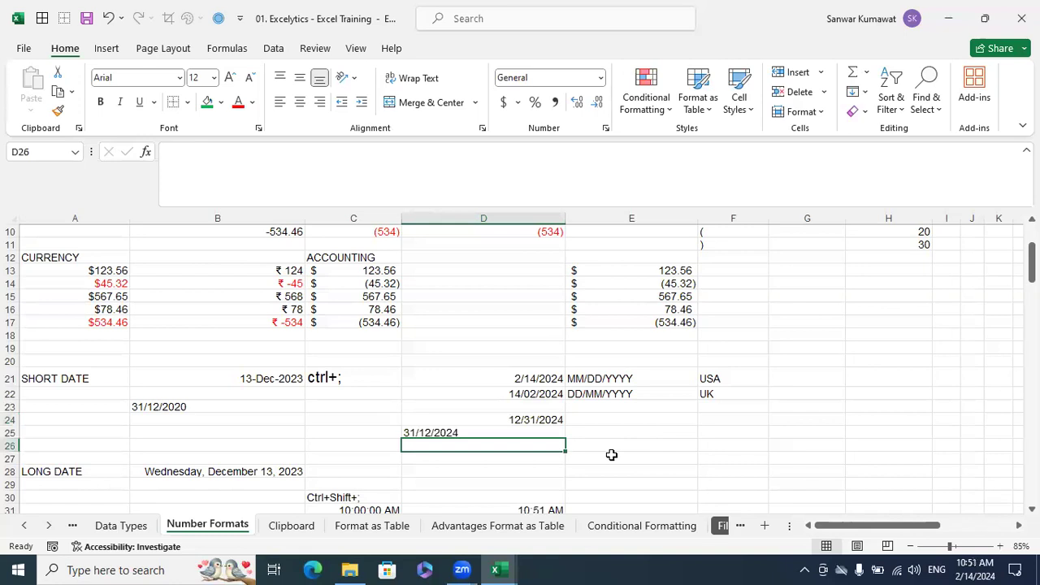
{"action": "left_click", "coordinate": [500, 436]}
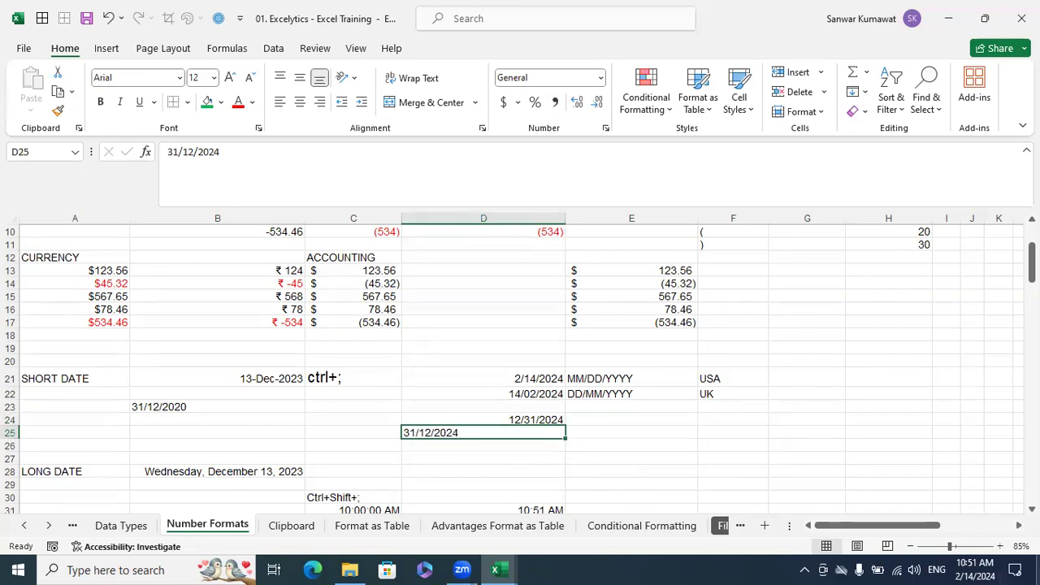
{"action": "mouse_move", "coordinate": [982, 565]}
{"action": "left_click", "coordinate": [609, 434]}
Format the date in D24 with the long date type *Wednesday, March 14, 2012
{"action": "left_click", "coordinate": [545, 422]}
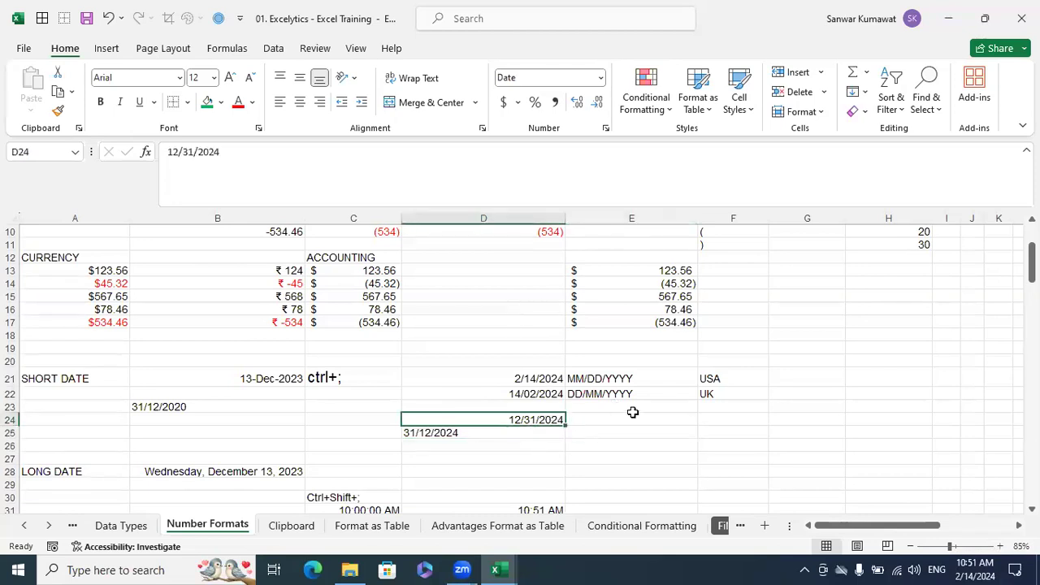
{"action": "key", "text": "ctrl+1"}
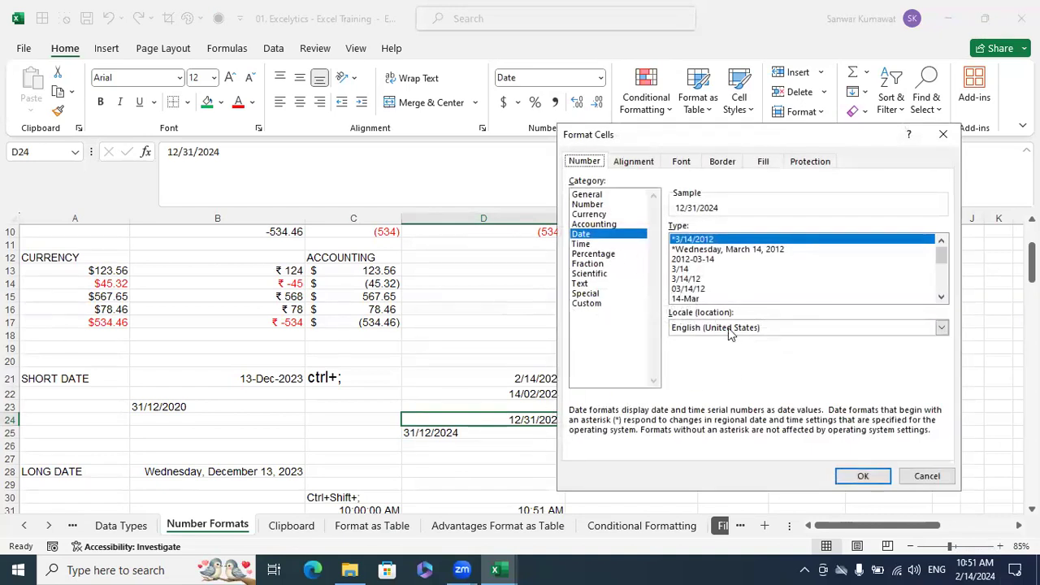
{"action": "left_click", "coordinate": [701, 250]}
{"action": "left_click", "coordinate": [700, 260]}
{"action": "left_click", "coordinate": [702, 250]}
{"action": "left_click", "coordinate": [863, 477]}
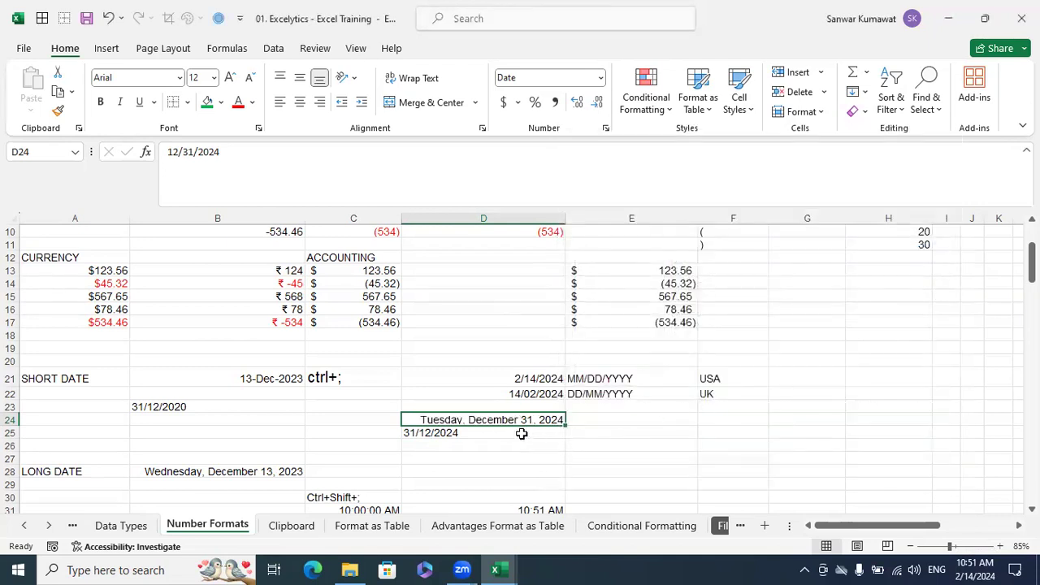
Apply the Date category with the *Wednesday, March 14, 2012 type to the day-first entry in D25
{"action": "left_click", "coordinate": [506, 431]}
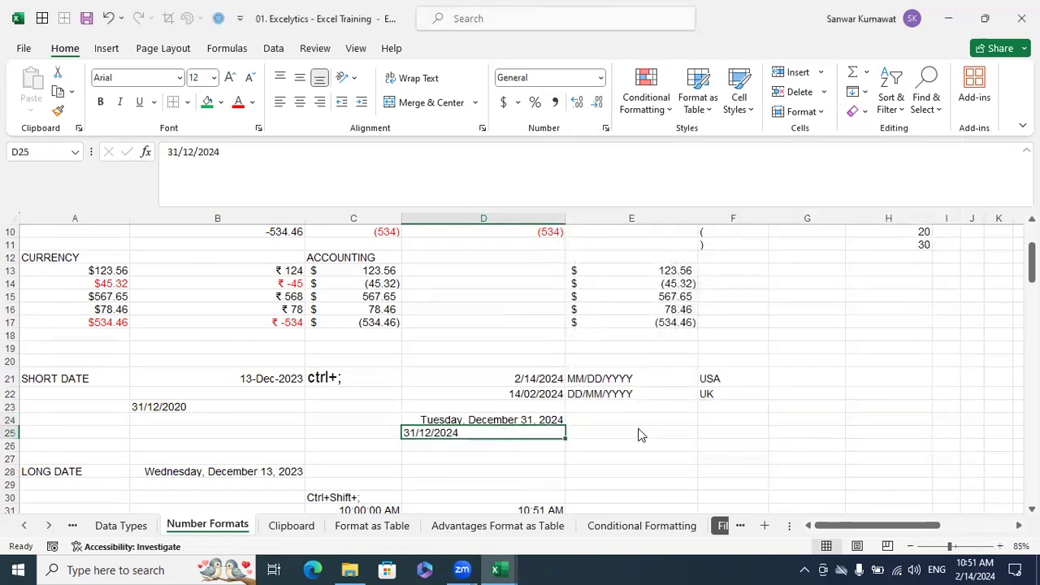
{"action": "key", "text": "ctrl+1"}
{"action": "left_click", "coordinate": [597, 235]}
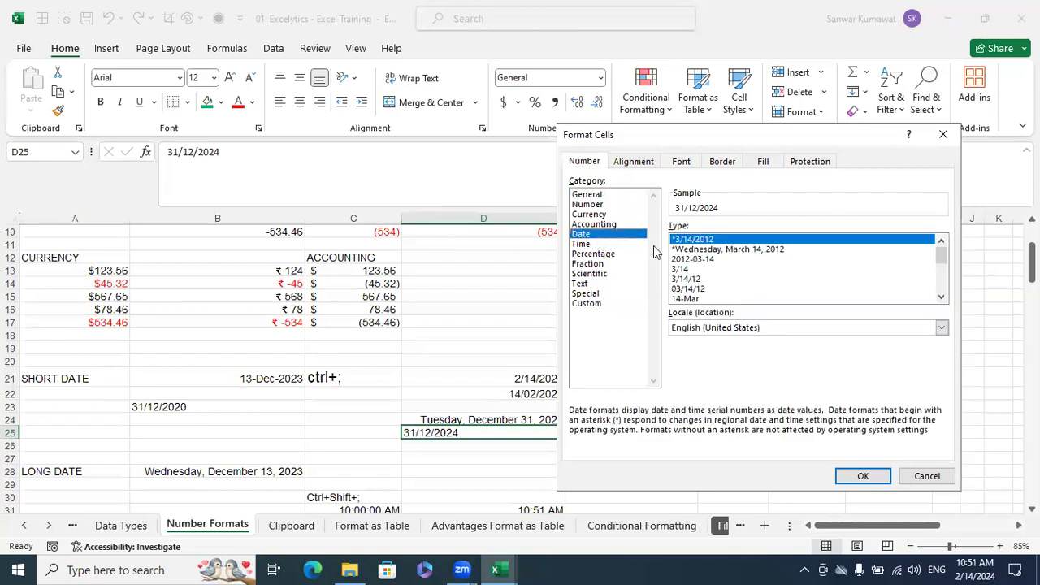
{"action": "left_click", "coordinate": [739, 250]}
{"action": "left_click", "coordinate": [865, 475]}
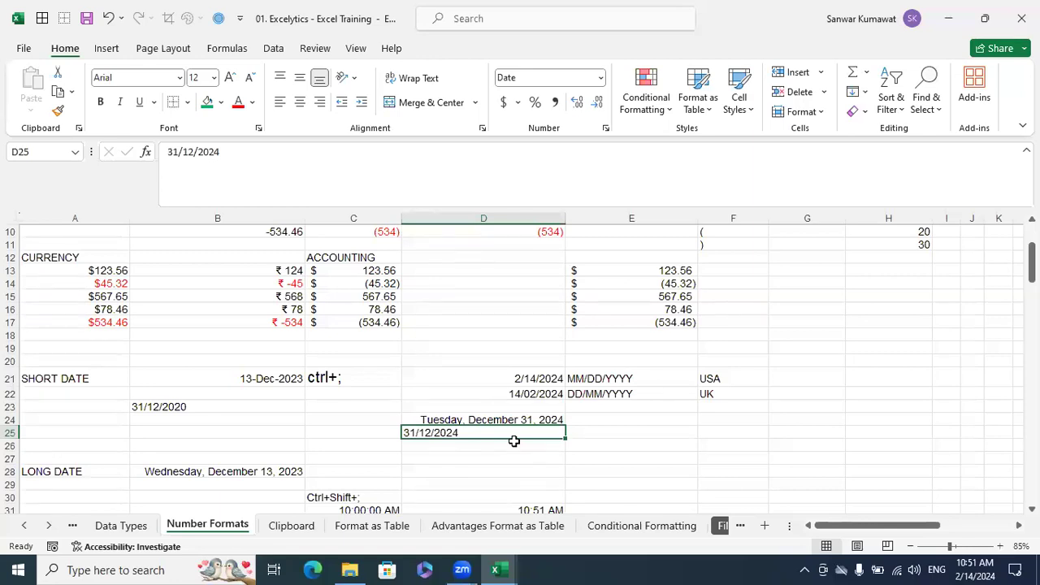
Examine the number format settings of the long date in B28 without changing them
{"action": "left_click", "coordinate": [209, 470]}
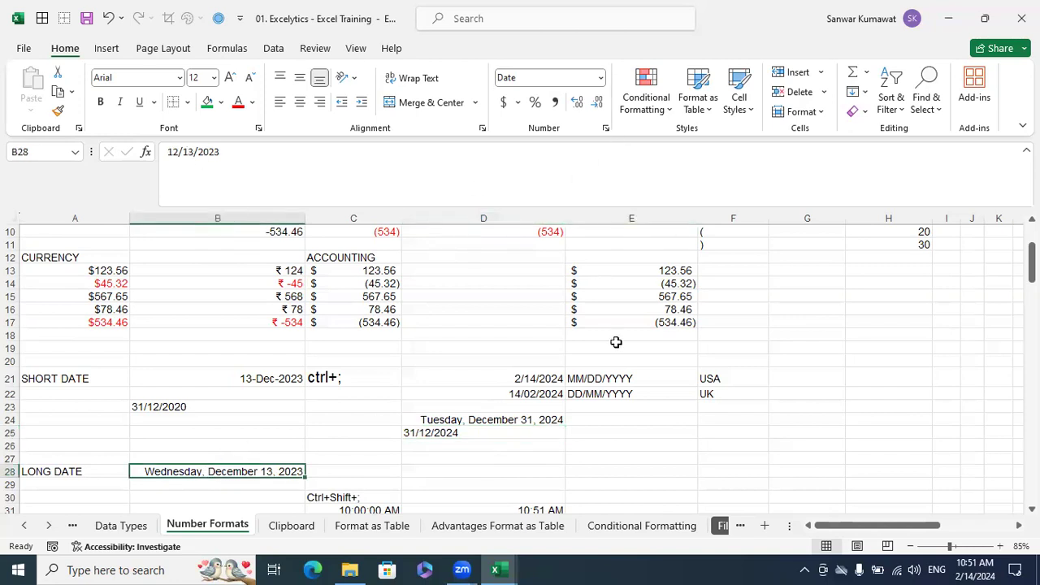
{"action": "key", "text": "ctrl+1"}
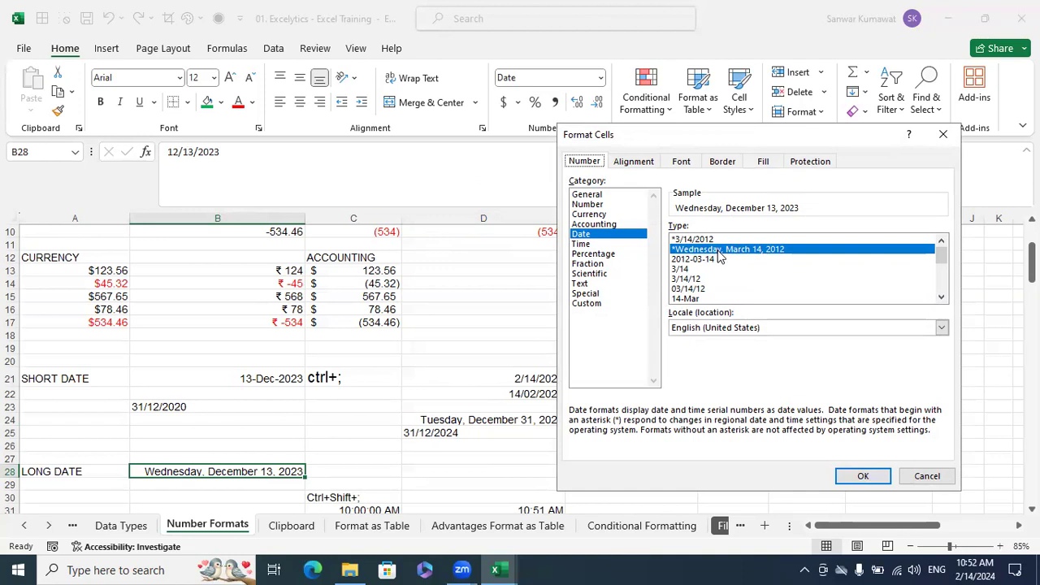
{"action": "left_click", "coordinate": [931, 476]}
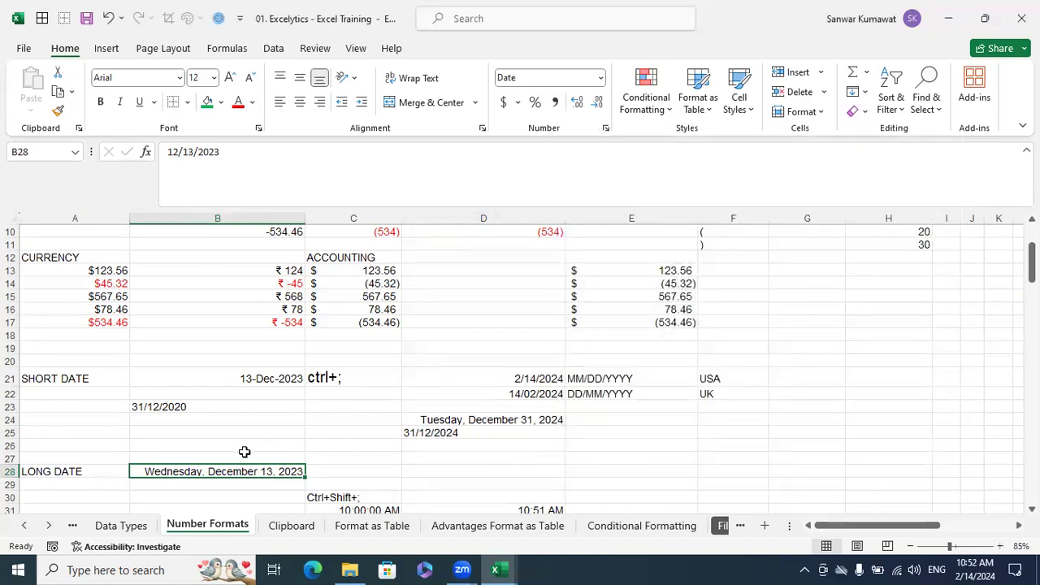
{"action": "left_click", "coordinate": [299, 388]}
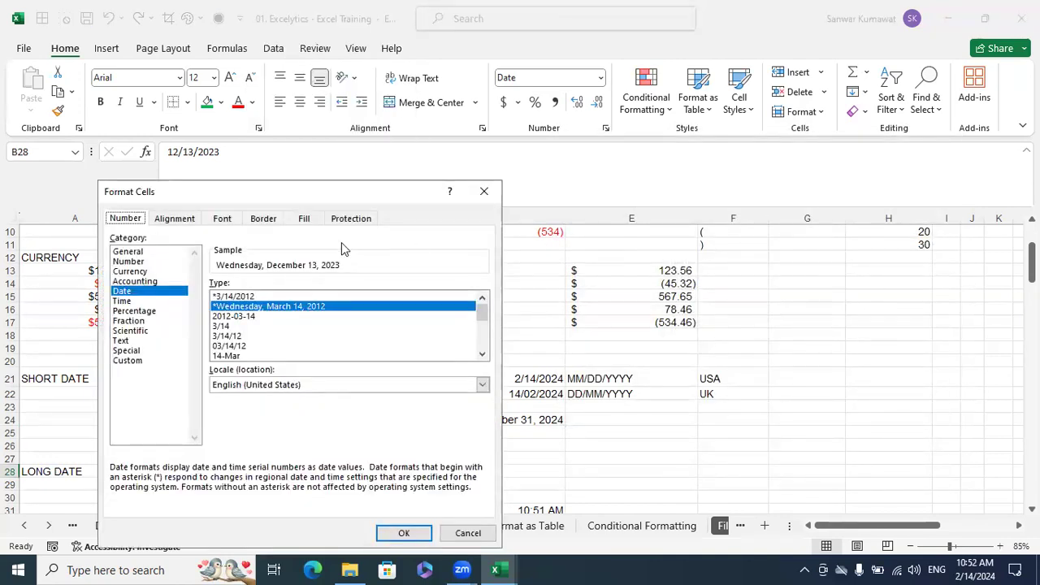
{"action": "left_click_drag", "start_coordinate": [356, 195], "coordinate": [671, 214]}
{"action": "left_click_drag", "start_coordinate": [589, 218], "coordinate": [582, 193]}
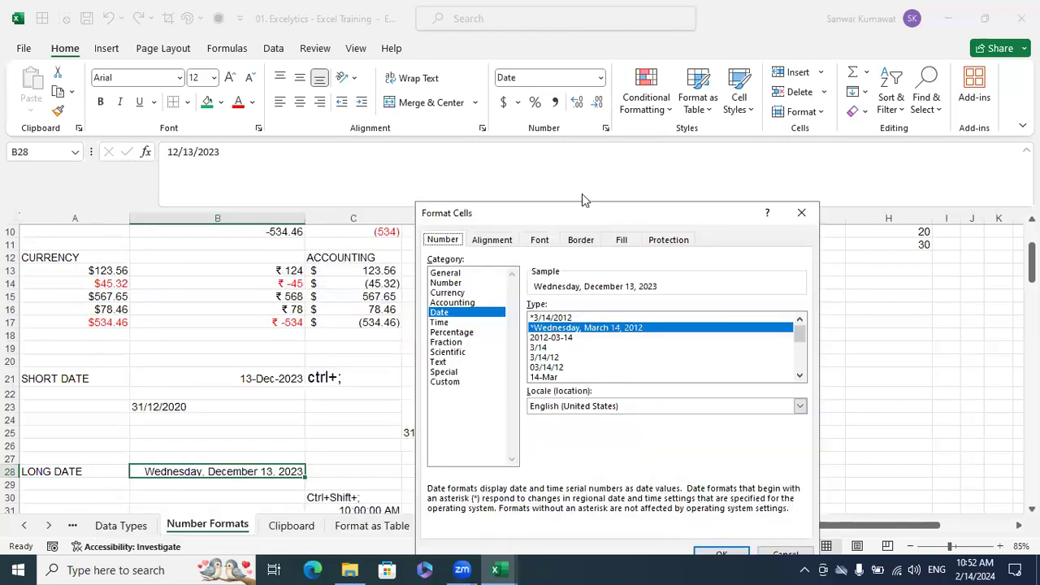
{"action": "key", "text": "Escape"}
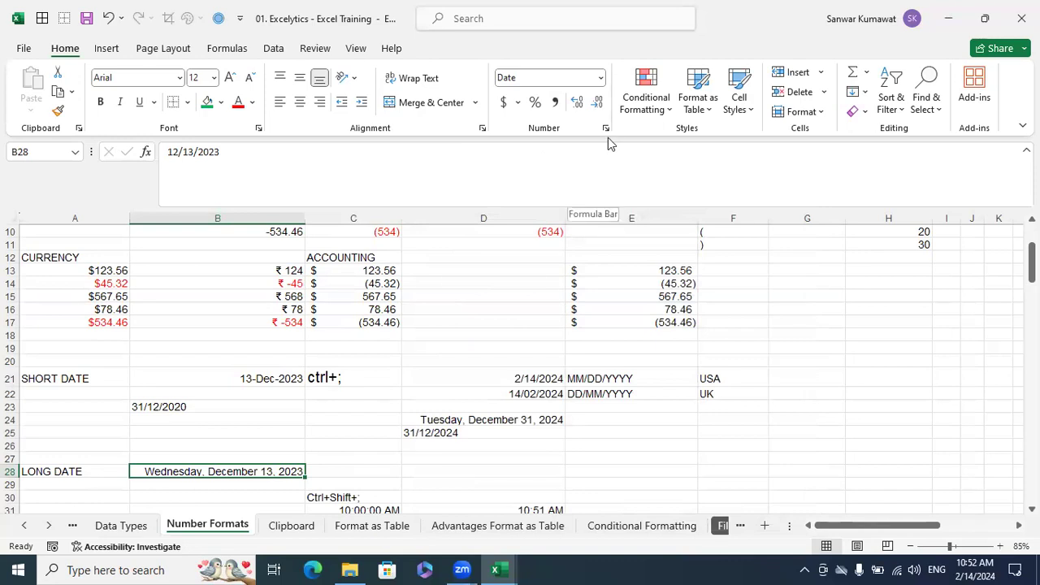
{"action": "key", "text": "ctrl+1"}
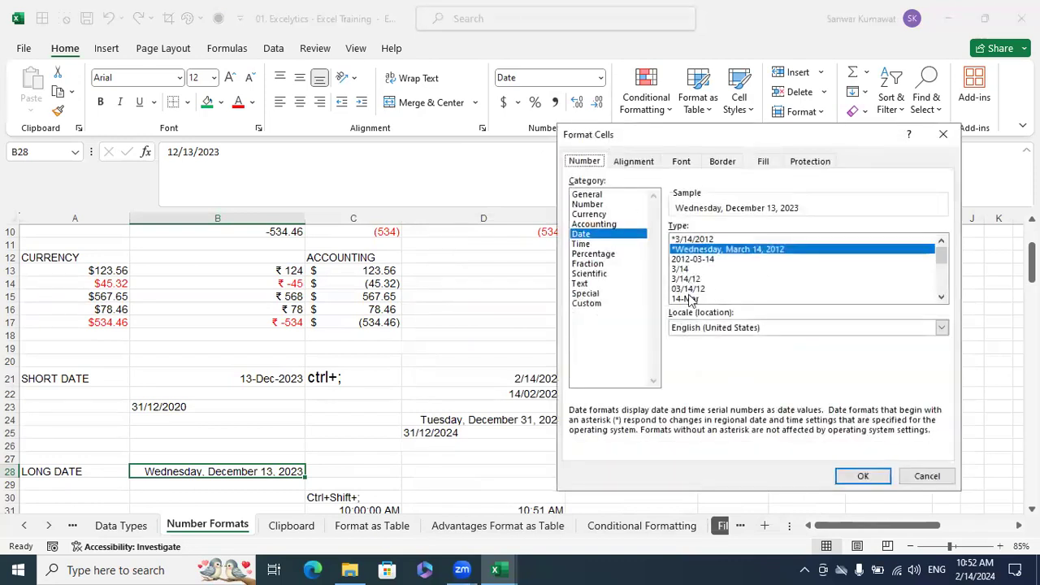
{"action": "left_click", "coordinate": [924, 474]}
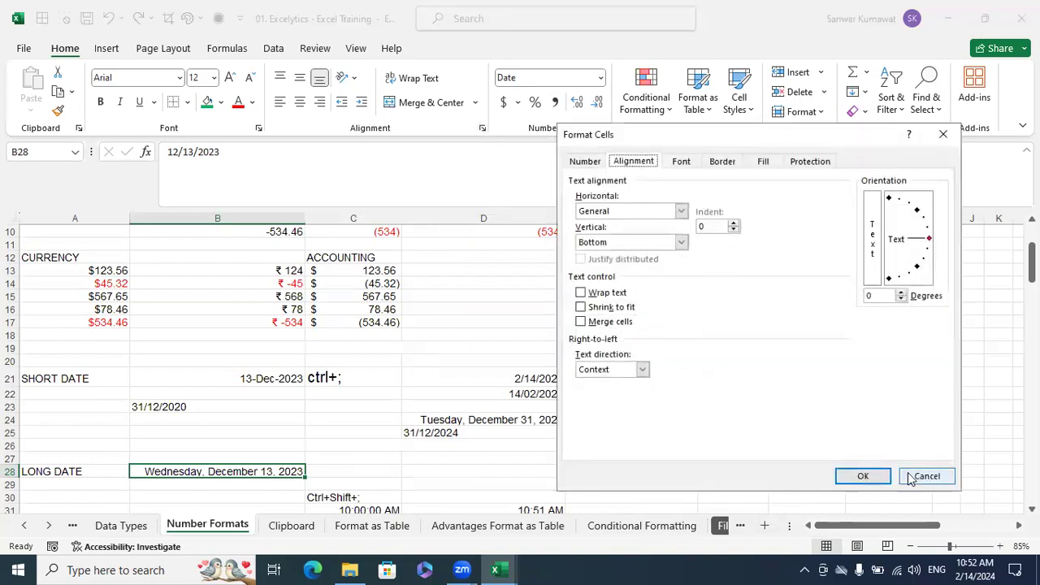
Review the Font, Number and Alignment settings in Format Cells for B28, cancelling each time
{"action": "left_click", "coordinate": [911, 475]}
{"action": "left_click", "coordinate": [259, 127]}
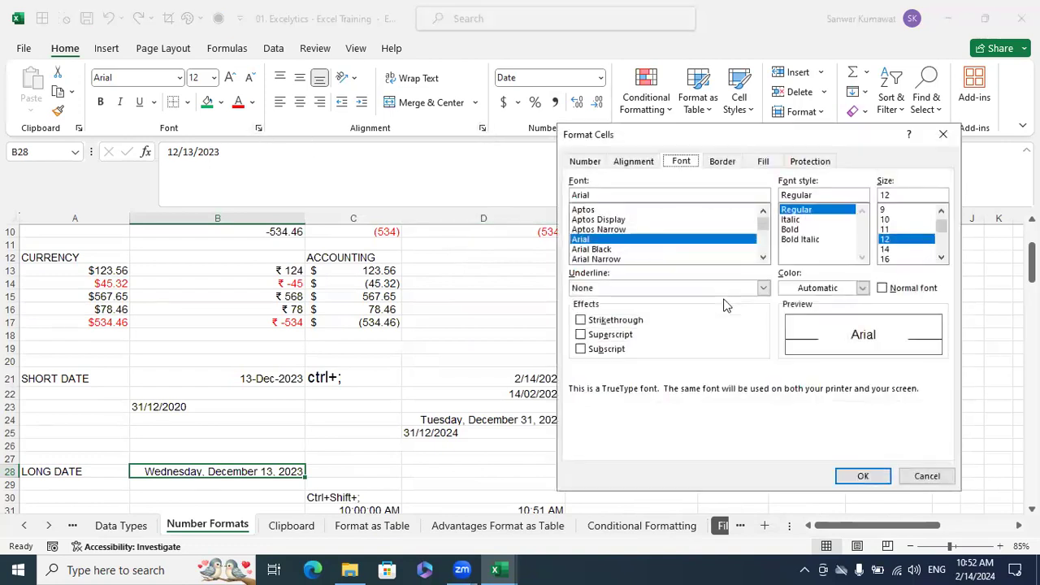
{"action": "left_click", "coordinate": [926, 476]}
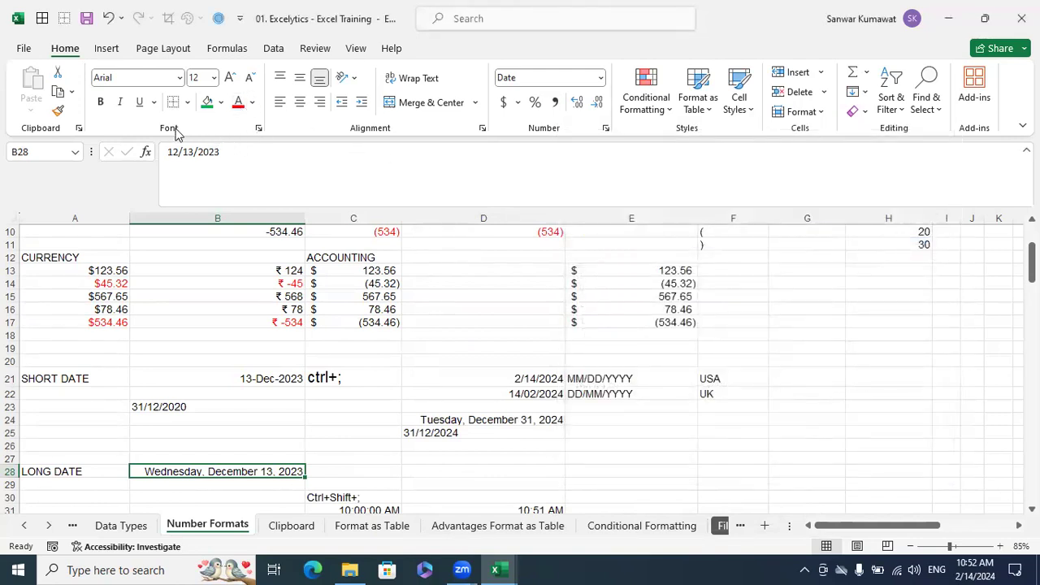
{"action": "left_click", "coordinate": [260, 127]}
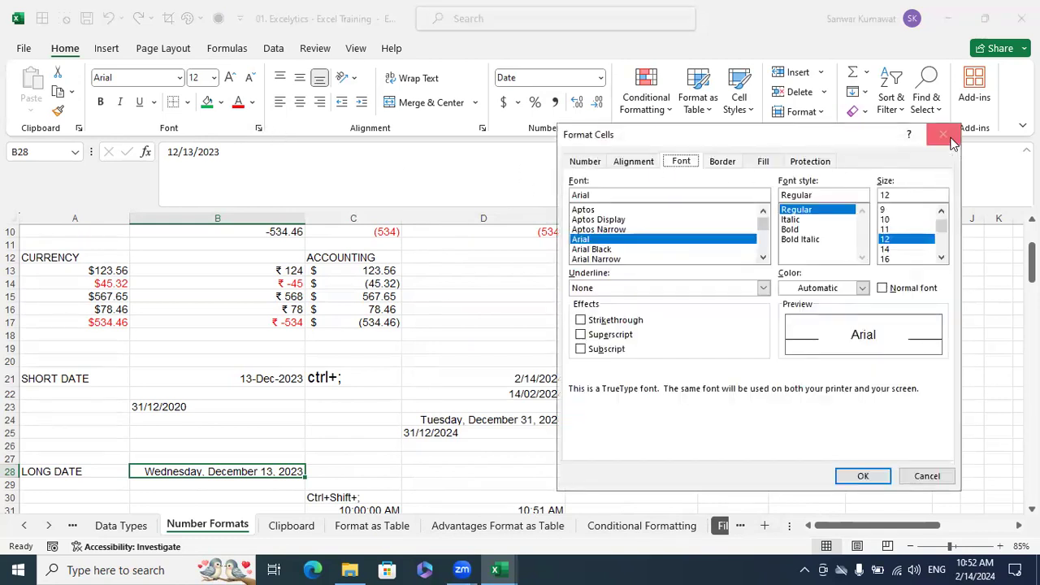
{"action": "left_click", "coordinate": [943, 135]}
{"action": "left_click", "coordinate": [605, 128]}
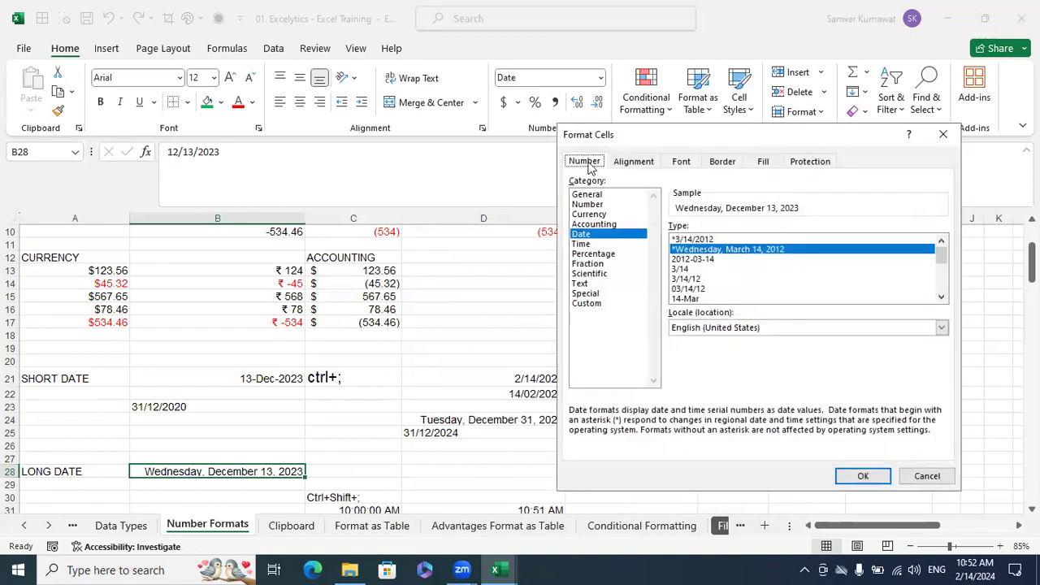
{"action": "left_click", "coordinate": [943, 134]}
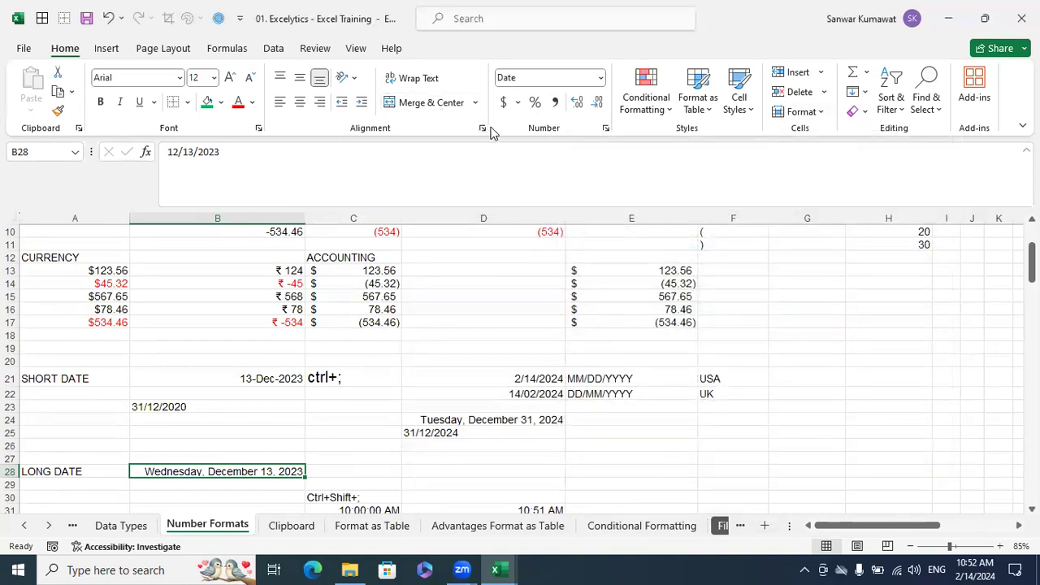
{"action": "left_click", "coordinate": [482, 129]}
{"action": "left_click", "coordinate": [950, 478]}
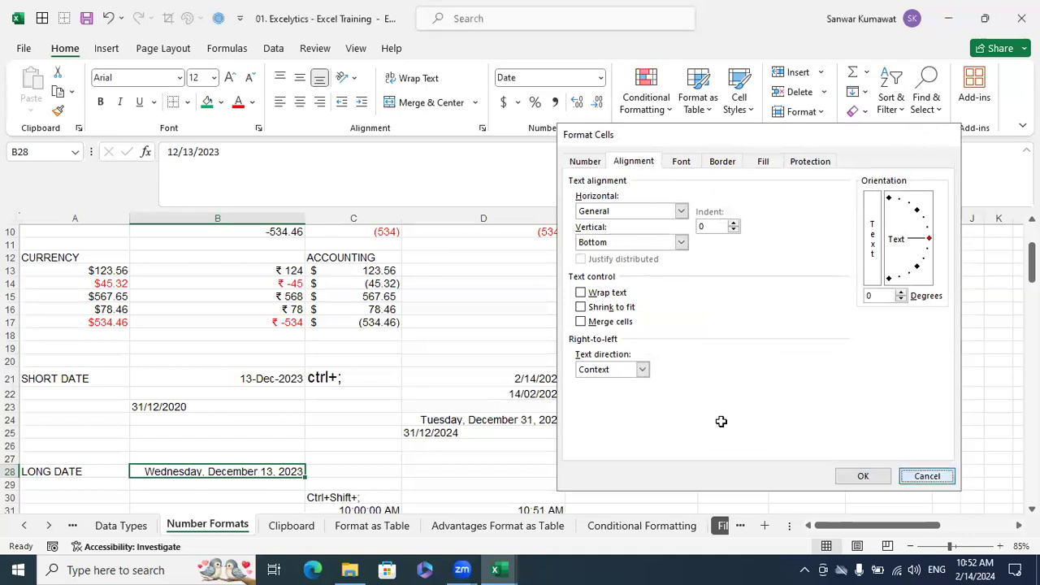
{"action": "left_click", "coordinate": [618, 436]}
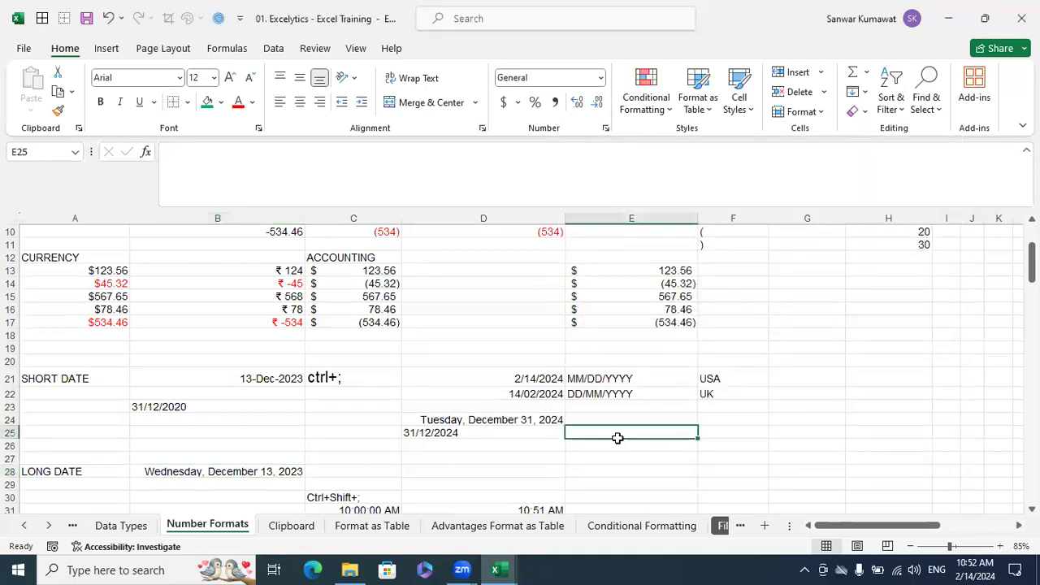
{"action": "left_click", "coordinate": [800, 334]}
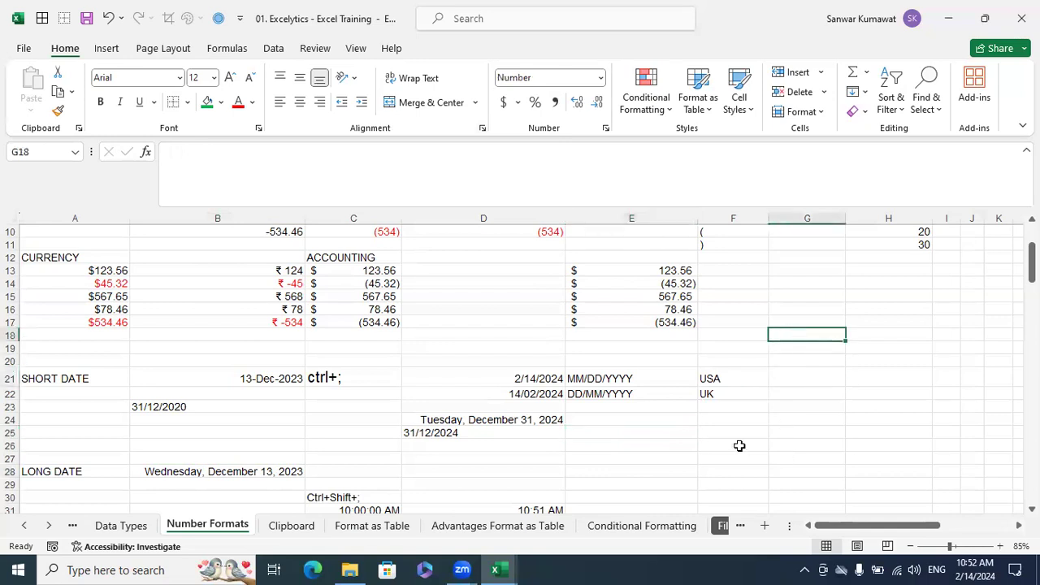
{"action": "left_click", "coordinate": [529, 428]}
{"action": "left_click", "coordinate": [496, 434]}
Enter the early date 12/20/1901 in F24
{"action": "left_click", "coordinate": [709, 421]}
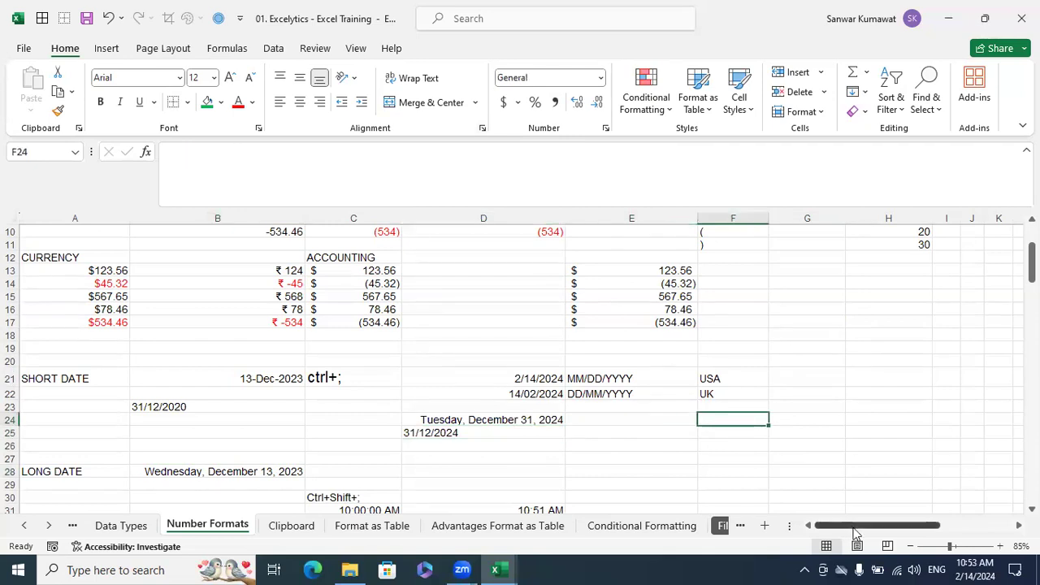
{"action": "type", "text": "12/"}
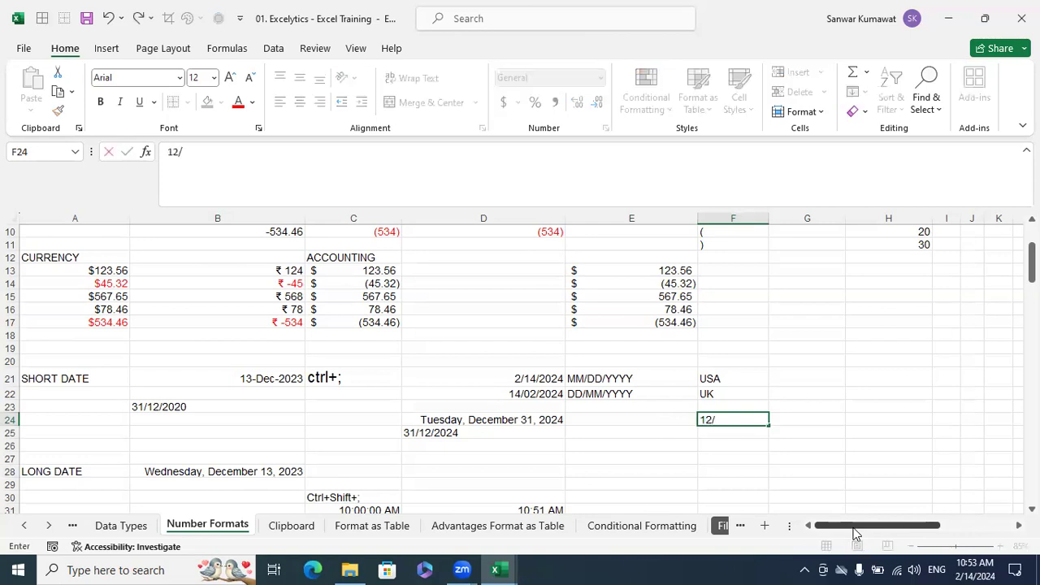
{"action": "type", "text": "20/1901"}
{"action": "key", "text": "Return"}
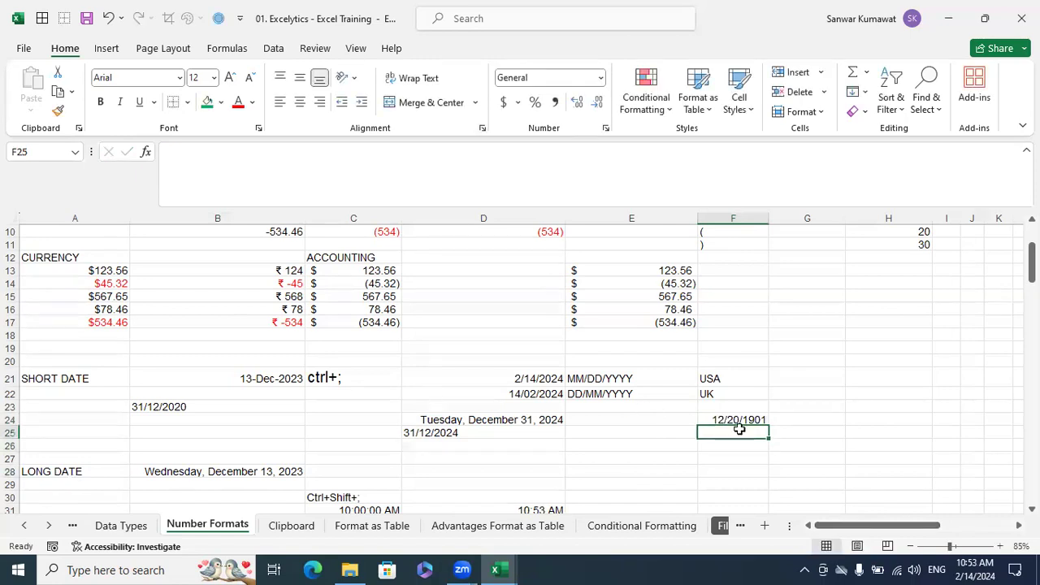
Enter the date 12/31/1900 in F26, two rows beneath the 1901 date
{"action": "left_click", "coordinate": [764, 447]}
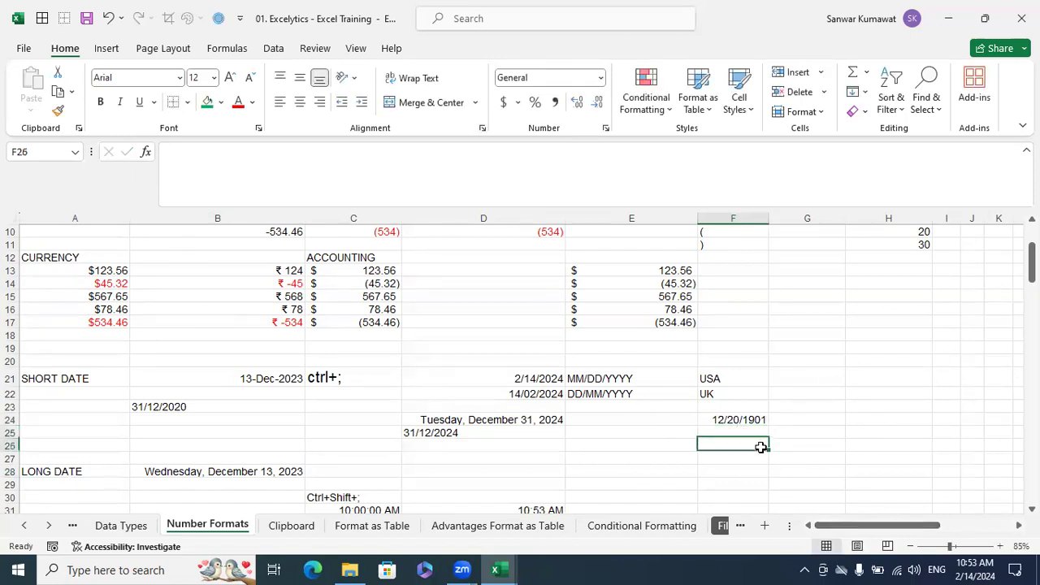
{"action": "type", "text": "12/31/"}
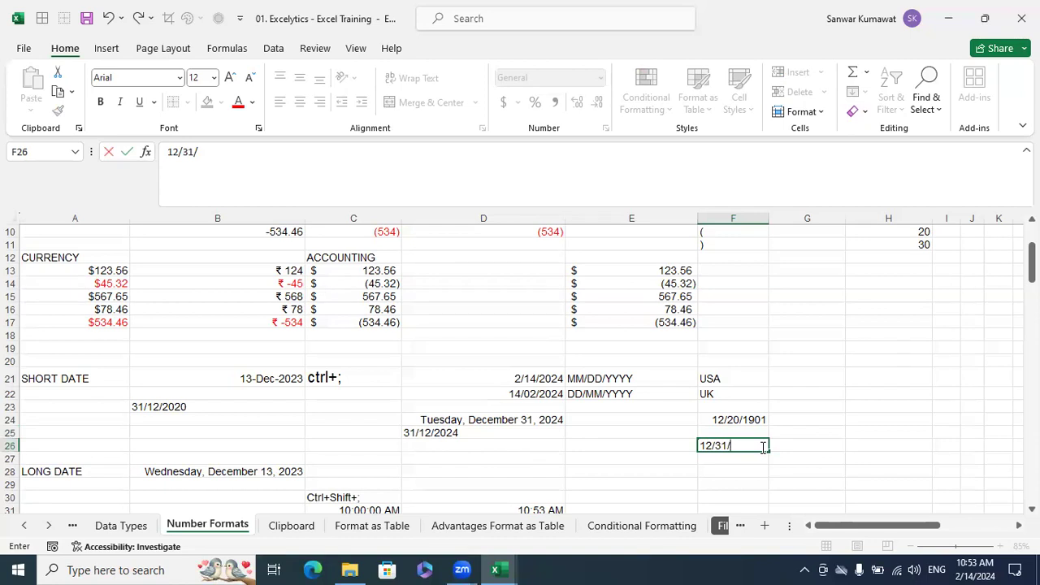
{"action": "type", "text": "1900"}
{"action": "key", "text": "Return"}
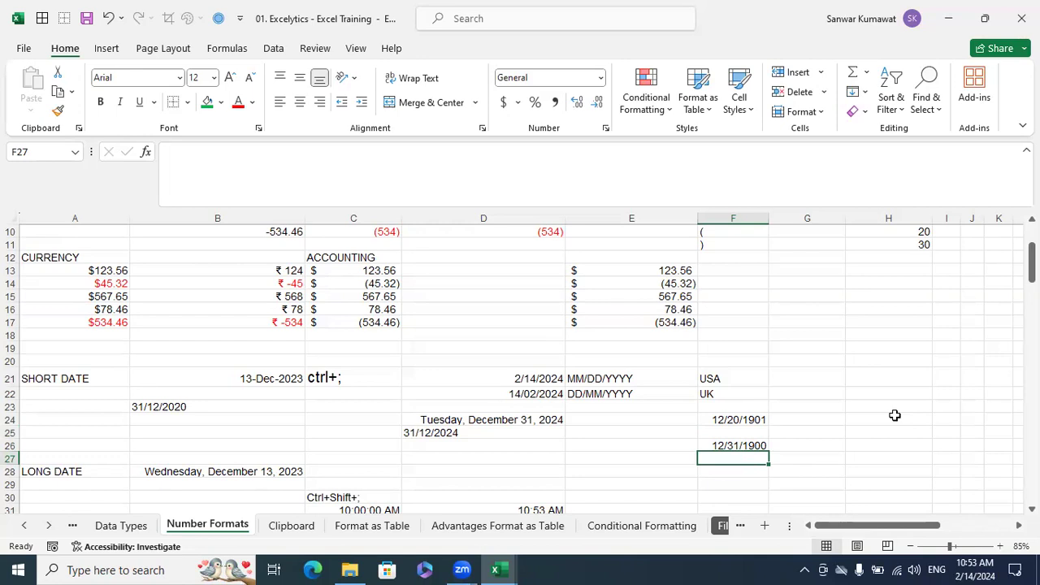
Enter the date 12/31/1899 in F28, two rows beneath the 1900 date, and widen column F
{"action": "key", "text": "Down"}
{"action": "type", "text": "12/"}
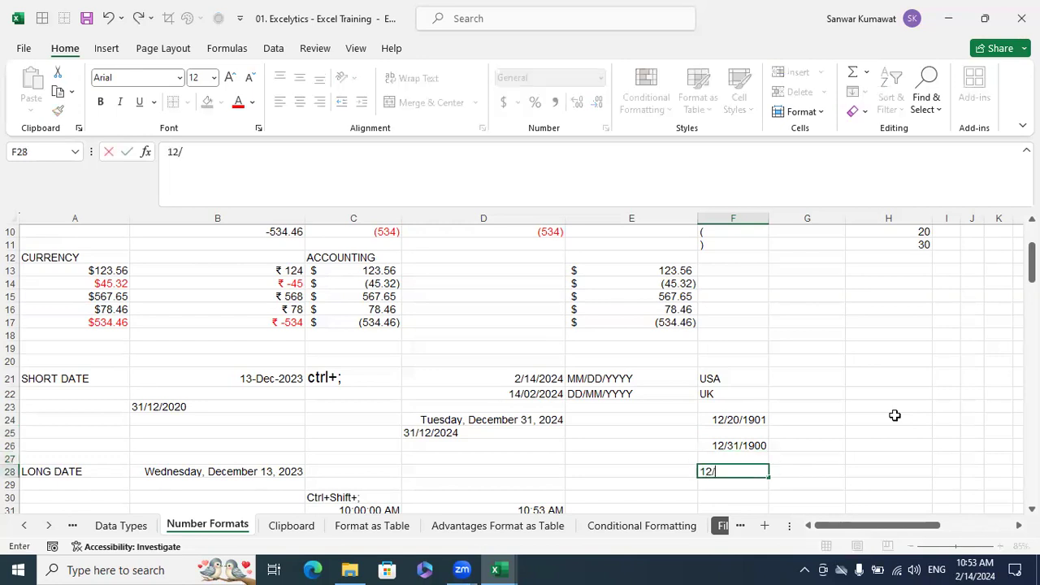
{"action": "type", "text": "31/1899"}
{"action": "key", "text": "Return"}
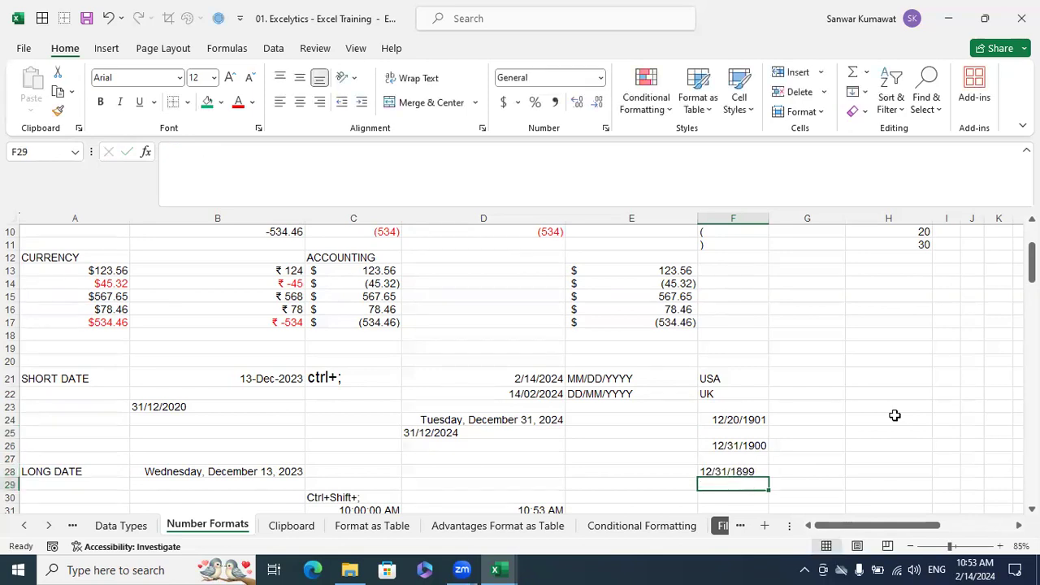
{"action": "left_click_drag", "start_coordinate": [769, 218], "coordinate": [845, 301]}
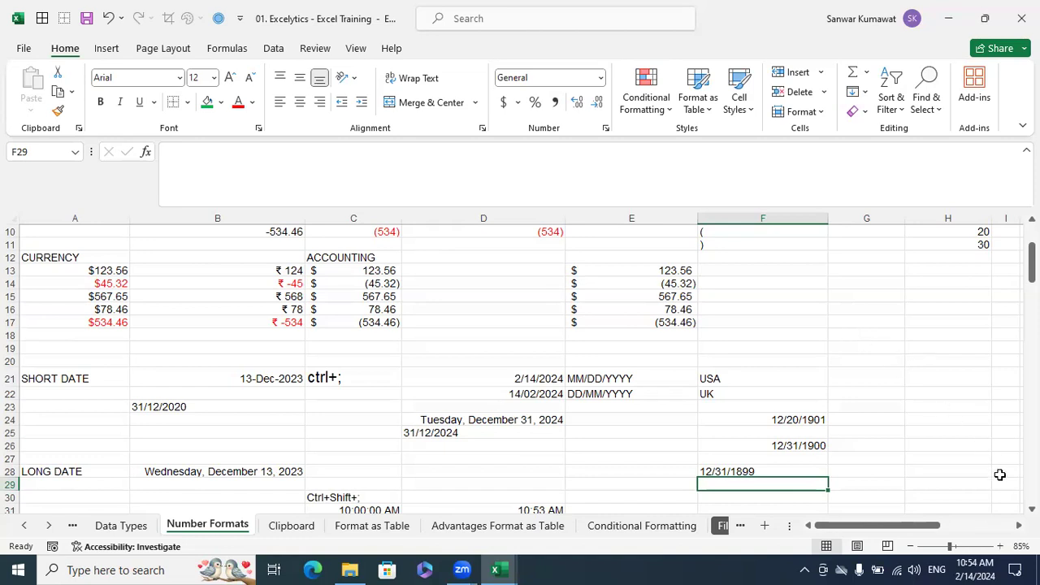
Enter today's date, 2/14/2024, in H24 and the following day, 2/15/2024, in H25
{"action": "scroll", "coordinate": [824, 453], "scroll_direction": "right", "scroll_amount": 3}
{"action": "left_click", "coordinate": [685, 423]}
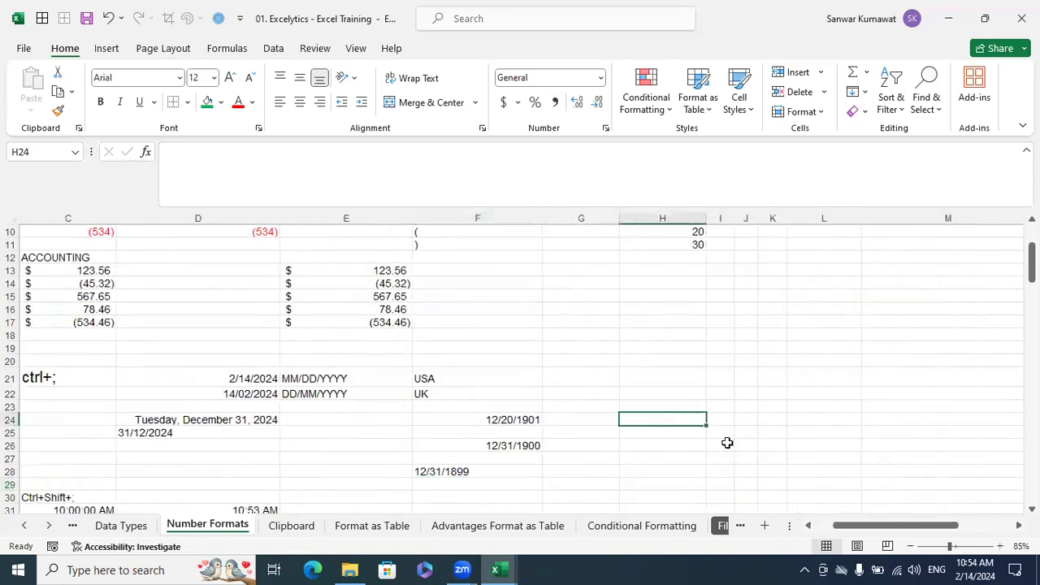
{"action": "key", "text": "ctrl+semicolon"}
{"action": "key", "text": "Return"}
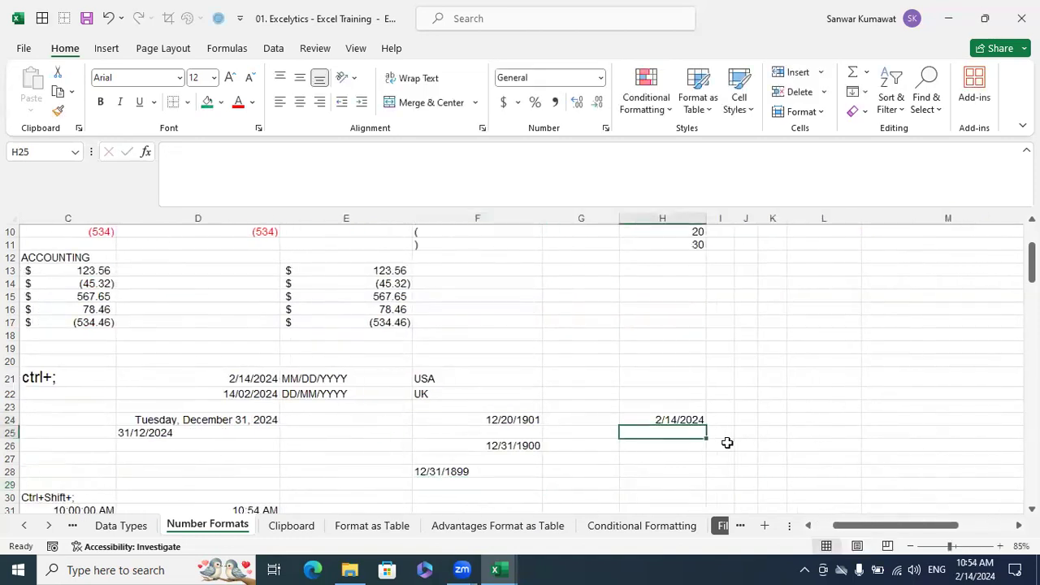
{"action": "key", "text": "ctrl+semicolon"}
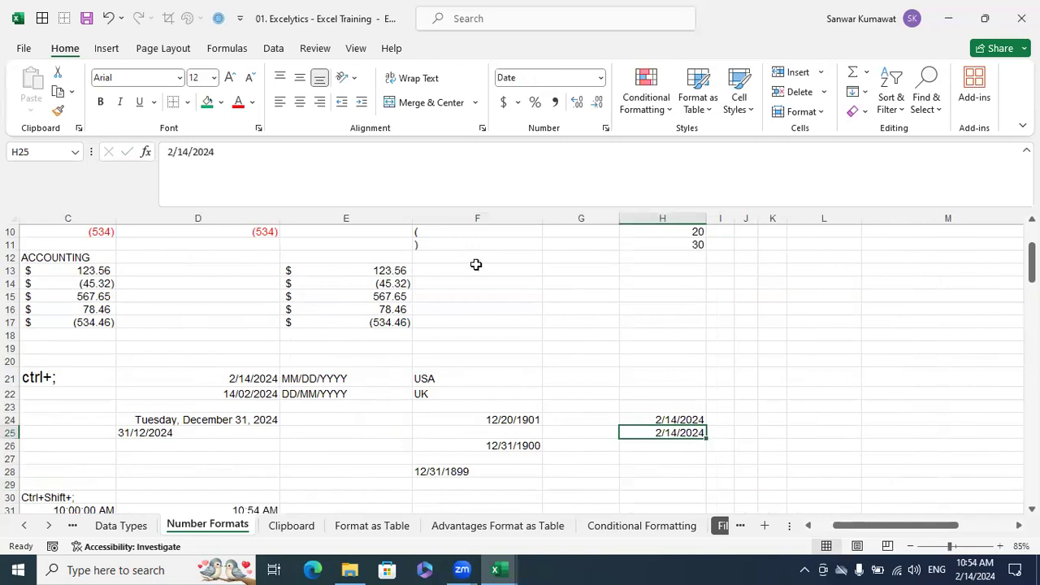
{"action": "left_click", "coordinate": [183, 152]}
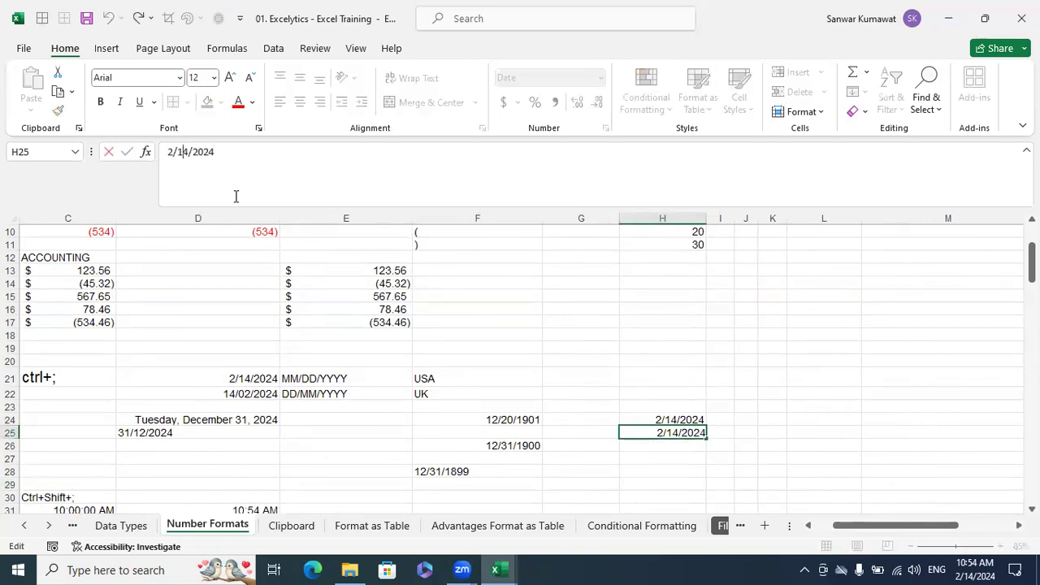
{"action": "key", "text": "BackSpace"}
{"action": "type", "text": "5"}
{"action": "key", "text": "Return"}
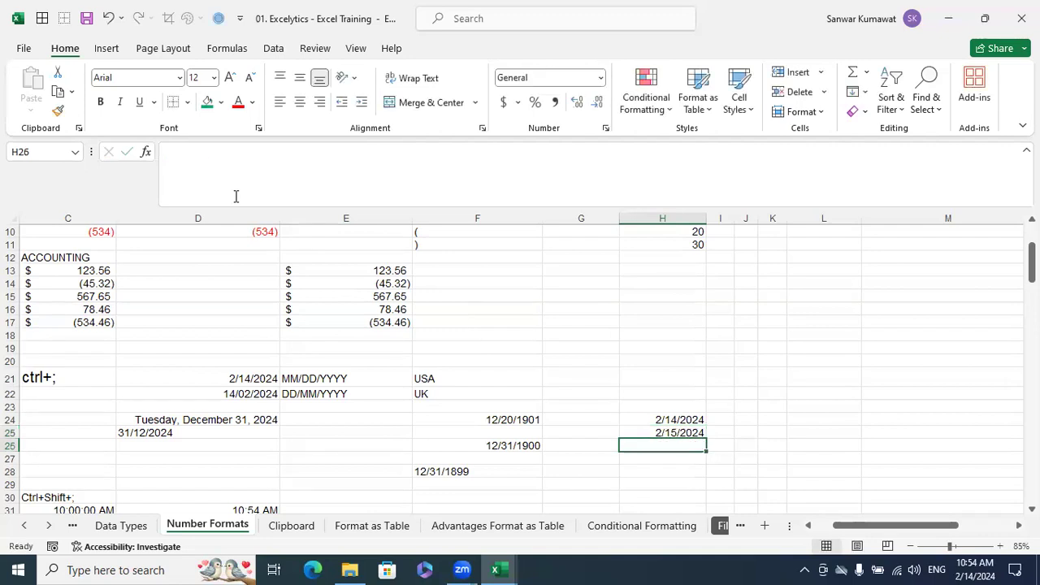
Change the two dates in H24:H25 to the General format and compare their serial numbers
{"action": "left_click", "coordinate": [685, 421]}
{"action": "mouse_move", "coordinate": [685, 421]}
{"action": "left_mouse_down"}
{"action": "mouse_move", "coordinate": [704, 437]}
{"action": "mouse_move", "coordinate": [697, 433]}
{"action": "left_mouse_up"}
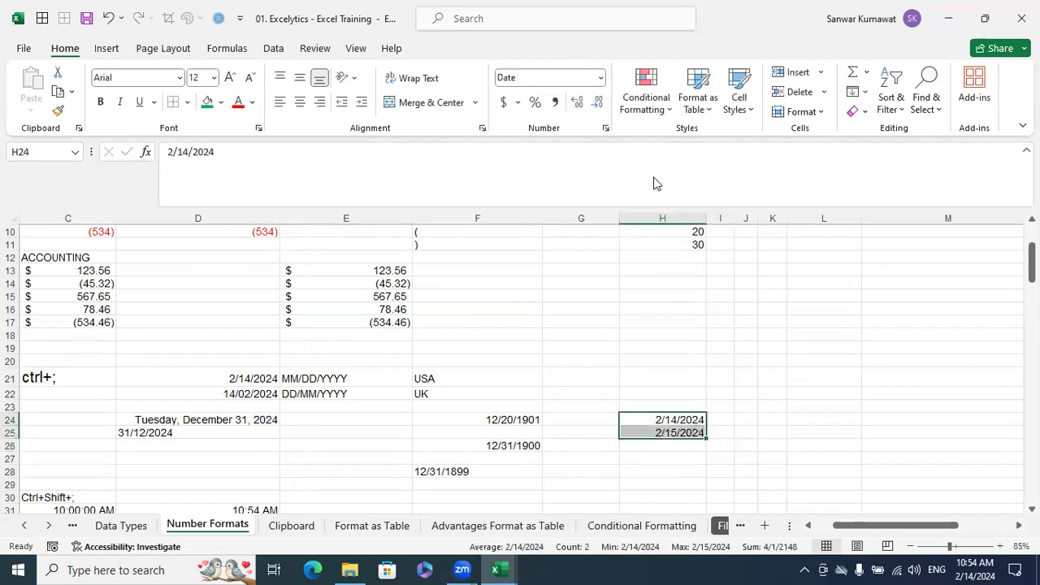
{"action": "left_click", "coordinate": [601, 77]}
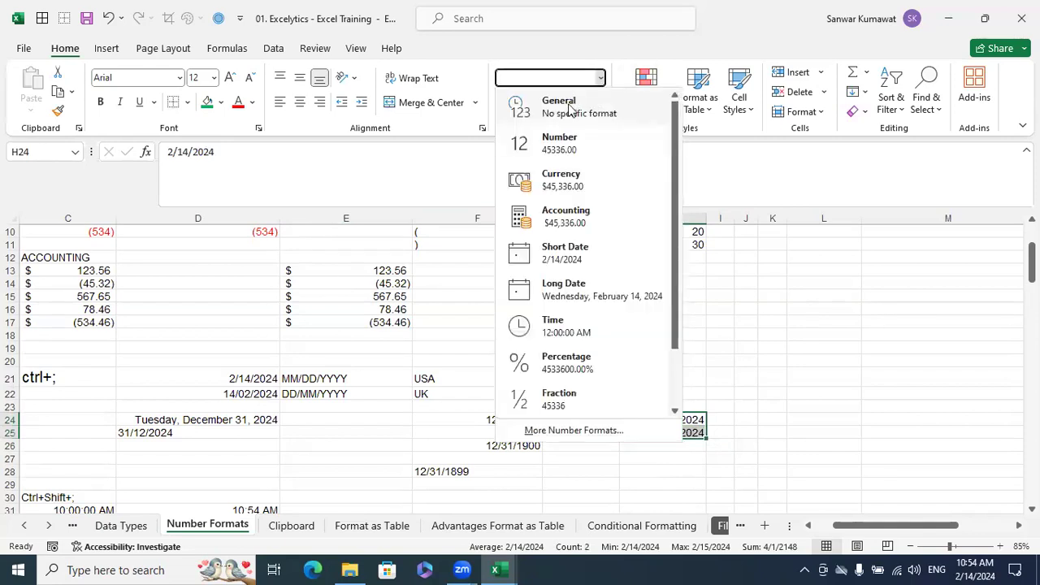
{"action": "left_click", "coordinate": [569, 108]}
{"action": "left_click", "coordinate": [902, 361]}
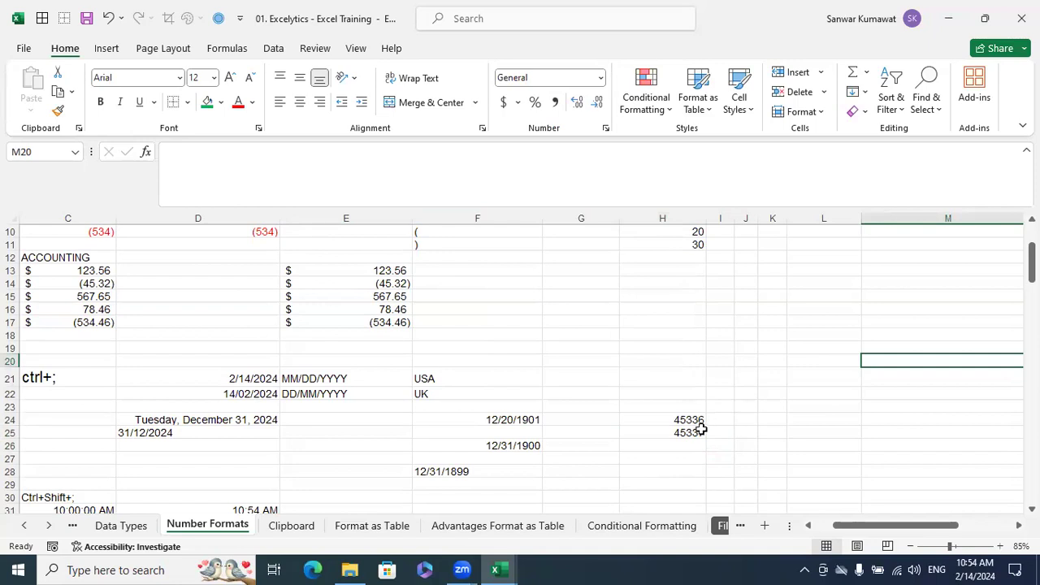
{"action": "left_click", "coordinate": [700, 431]}
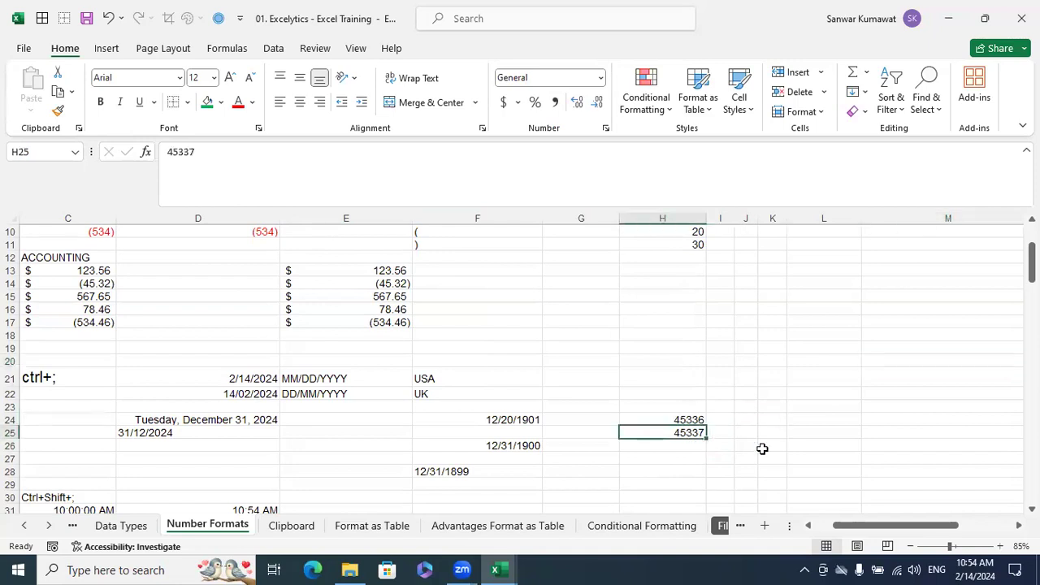
{"action": "left_click", "coordinate": [698, 421]}
{"action": "left_click", "coordinate": [689, 435]}
{"action": "left_click", "coordinate": [691, 422]}
{"action": "left_click", "coordinate": [690, 435]}
Enter the date 2/16/2024 in H26 and change its number format to General
{"action": "left_click", "coordinate": [689, 446]}
{"action": "key", "text": "ctrl+semicolon"}
{"action": "key", "text": "Return"}
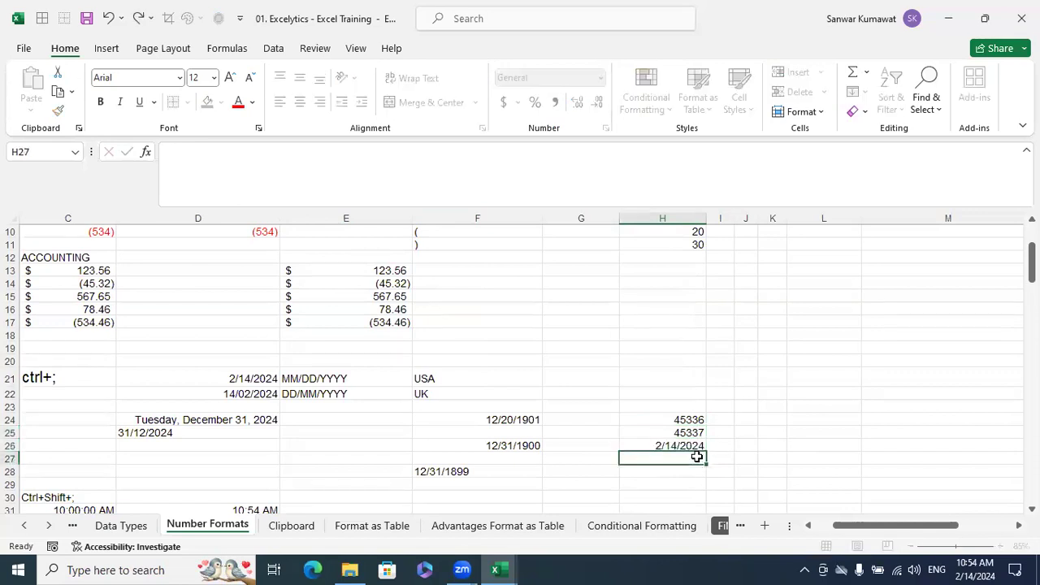
{"action": "left_click", "coordinate": [690, 447]}
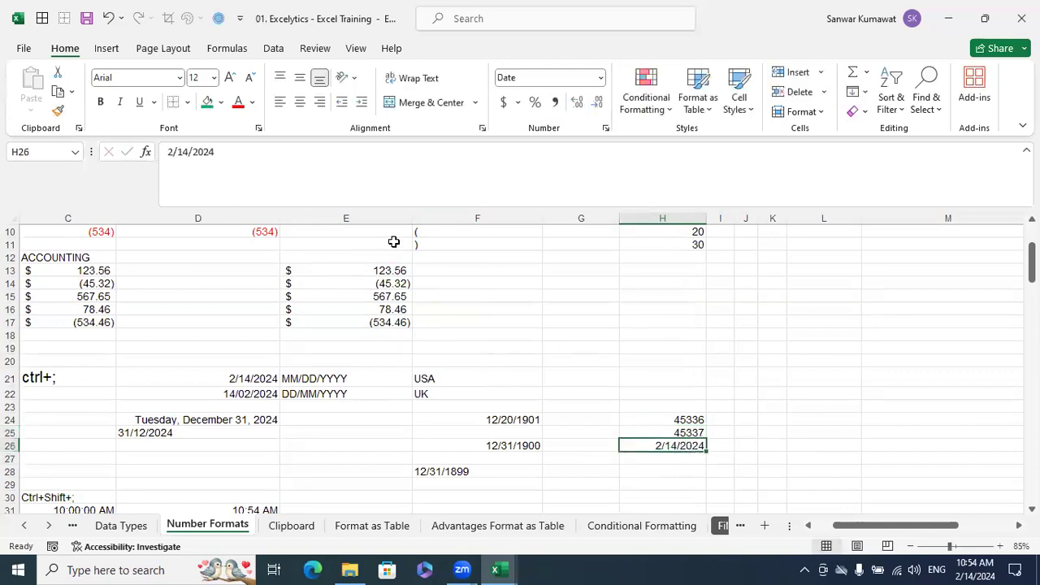
{"action": "left_click", "coordinate": [184, 152]}
{"action": "key", "text": "BackSpace"}
{"action": "type", "text": "6"}
{"action": "key", "text": "Return"}
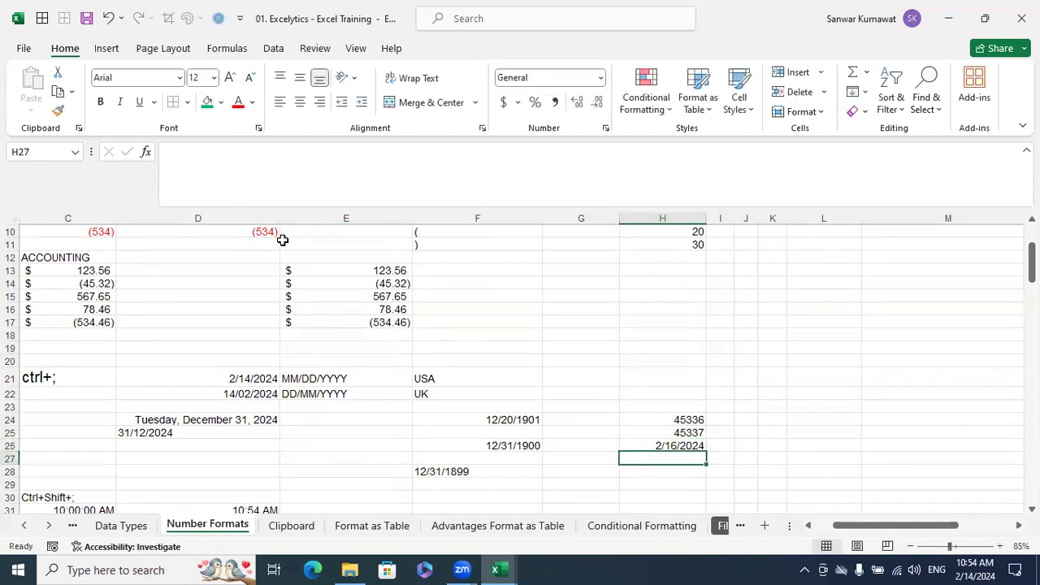
{"action": "left_click", "coordinate": [636, 446]}
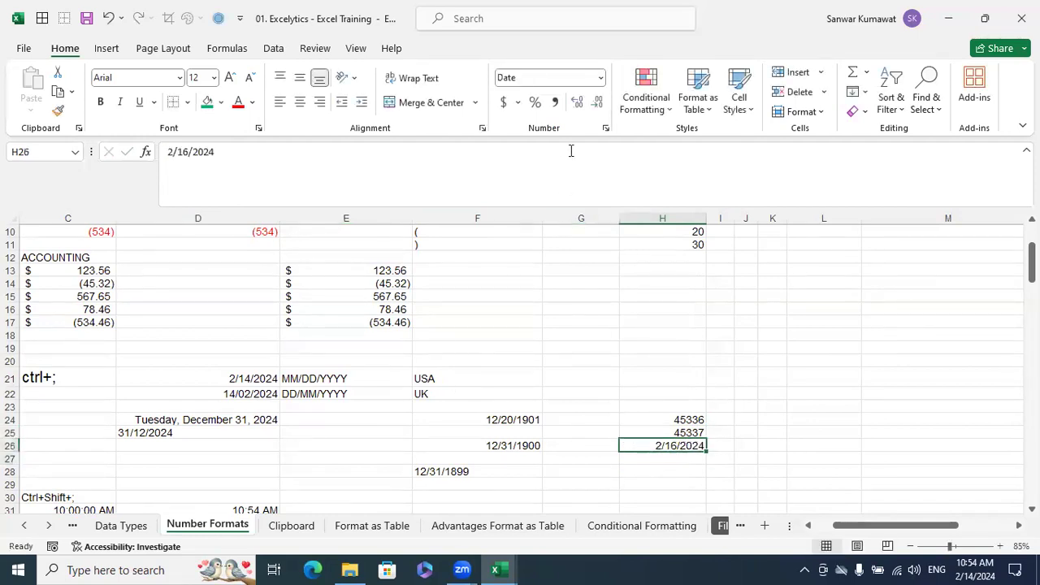
{"action": "left_click", "coordinate": [601, 77]}
{"action": "left_click", "coordinate": [557, 103]}
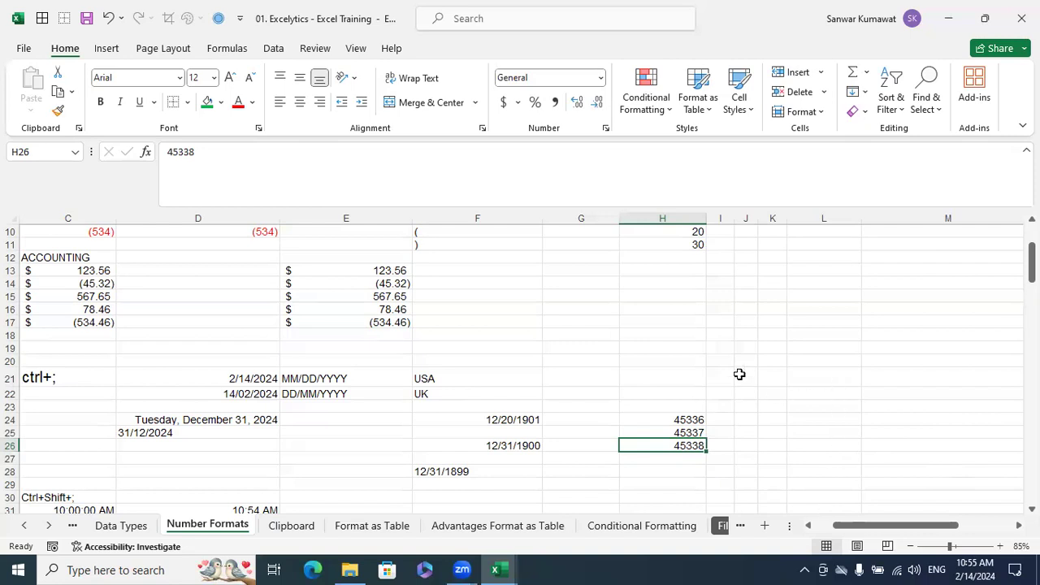
Enter 1 in H18 and format the cell as a Short Date
{"action": "left_click", "coordinate": [689, 337]}
{"action": "type", "text": "1"}
{"action": "left_click", "coordinate": [808, 378]}
{"action": "left_click", "coordinate": [693, 333]}
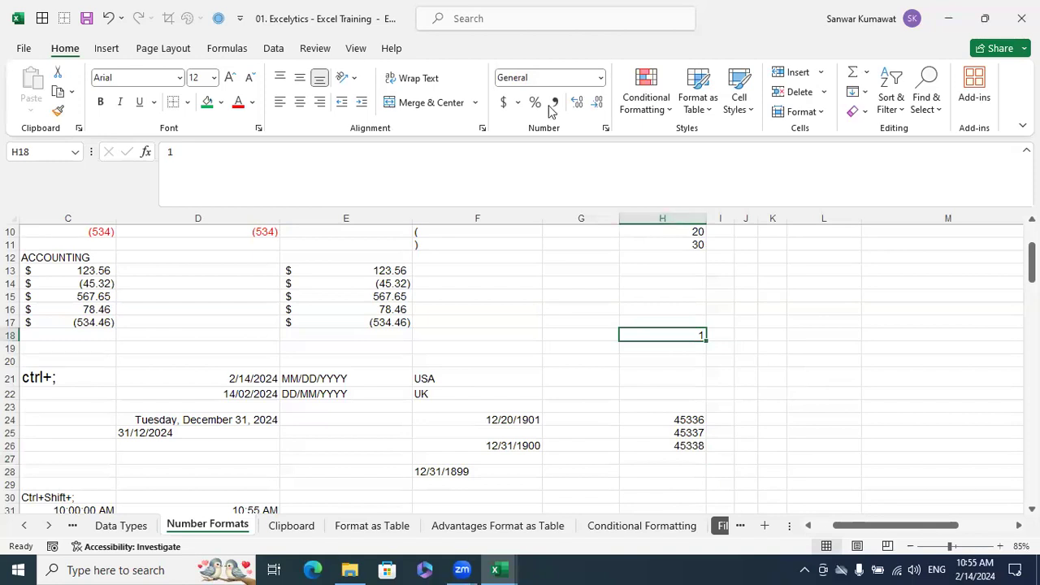
{"action": "left_click", "coordinate": [600, 77]}
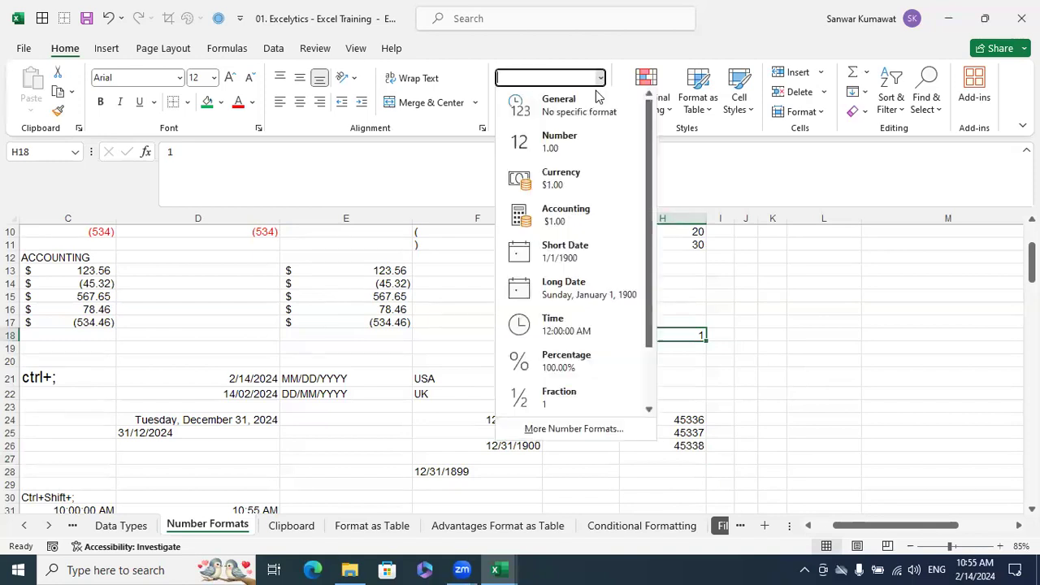
{"action": "left_click", "coordinate": [574, 259]}
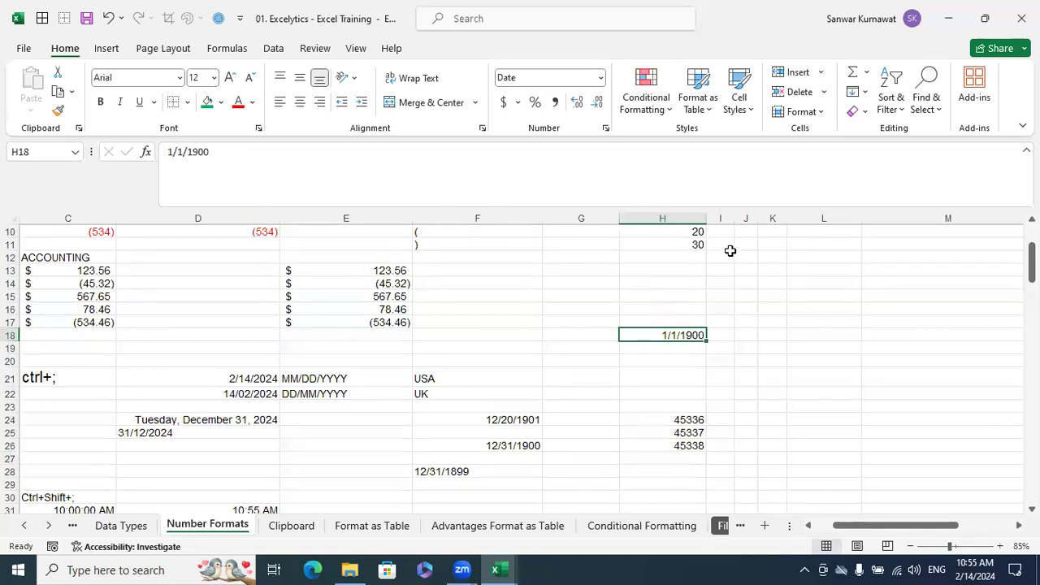
Widen column H and inspect the 1900 and 1899 dates in F26 and F28
{"action": "left_click_drag", "start_coordinate": [709, 218], "coordinate": [746, 218]}
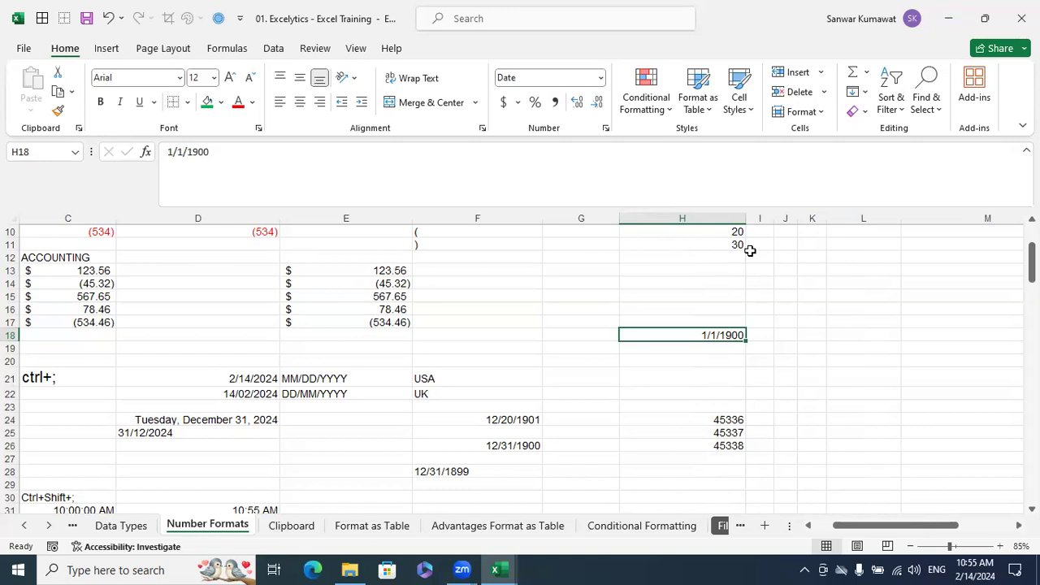
{"action": "left_click", "coordinate": [513, 446]}
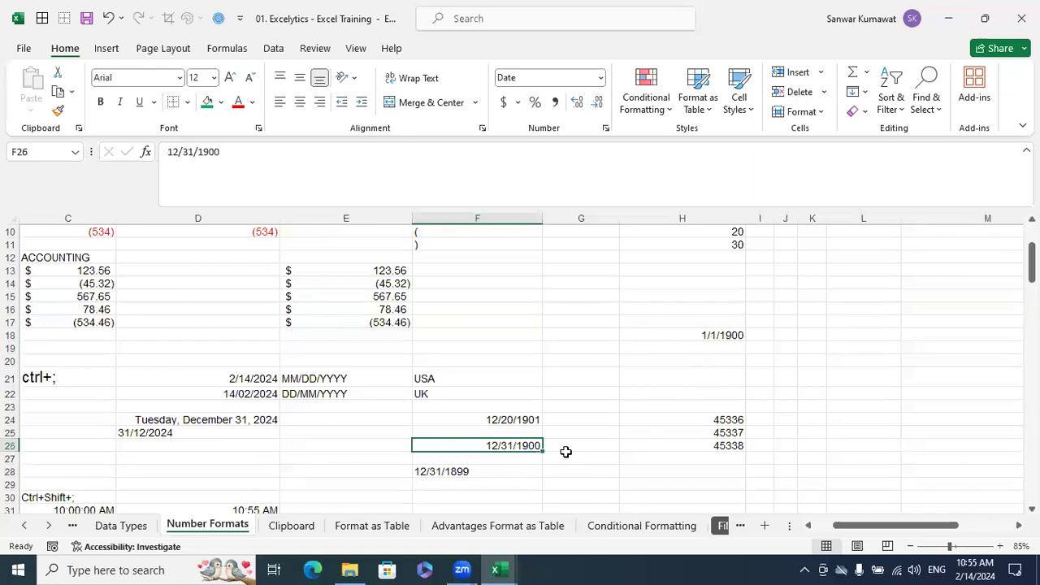
{"action": "left_click", "coordinate": [492, 470]}
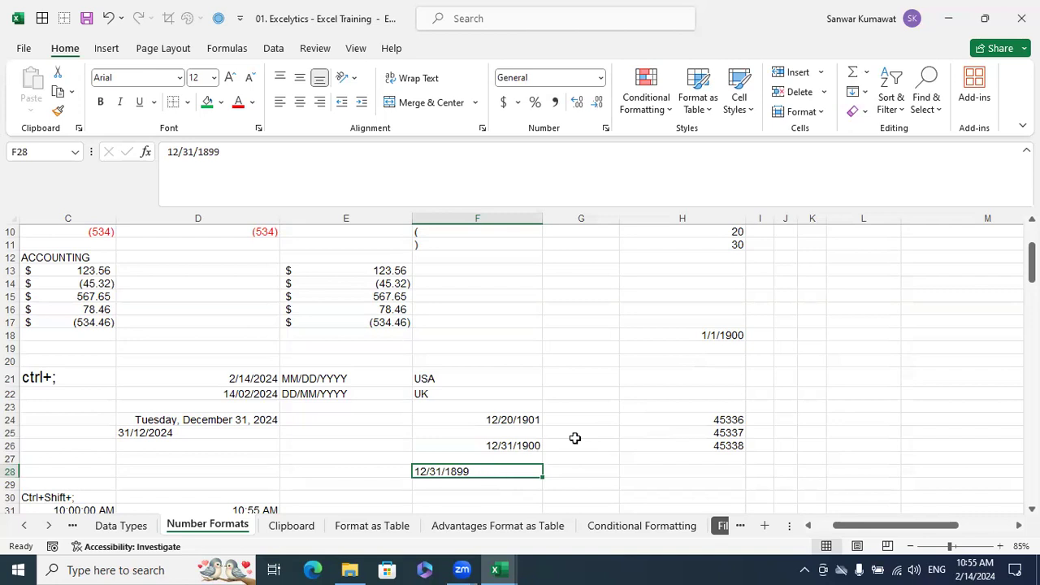
Insert today's date, 2/14/2024, in H20 and change its number format to General
{"action": "left_click", "coordinate": [708, 336]}
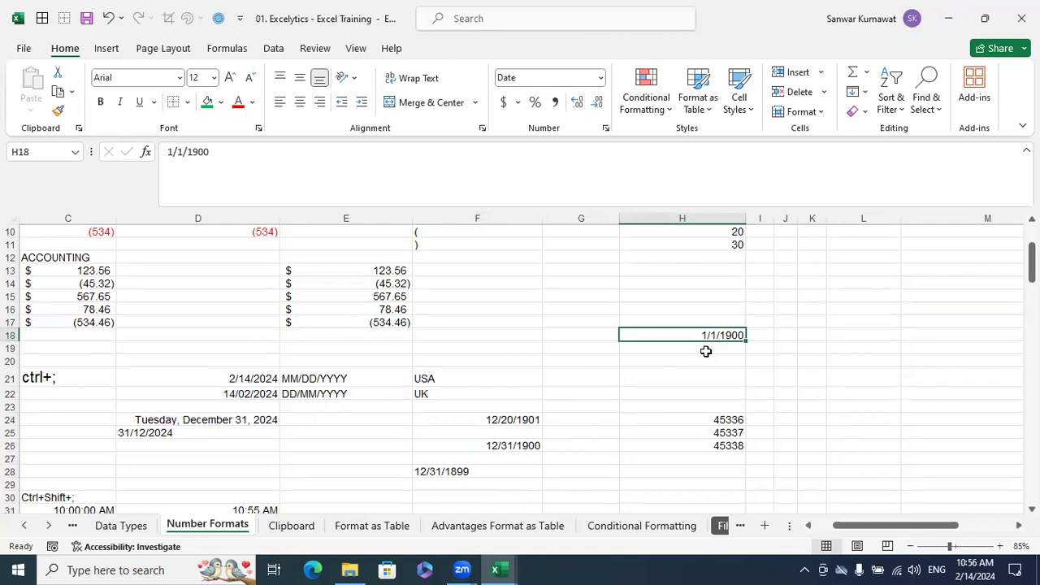
{"action": "key", "text": "Down"}
{"action": "key", "text": "Down"}
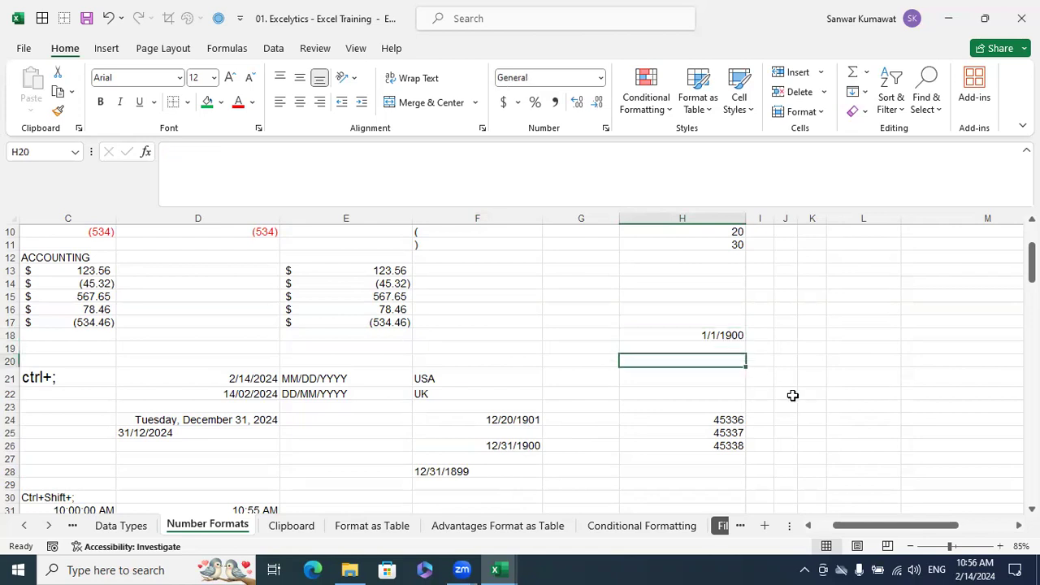
{"action": "key", "text": "ctrl+semicolon"}
{"action": "key", "text": "Return"}
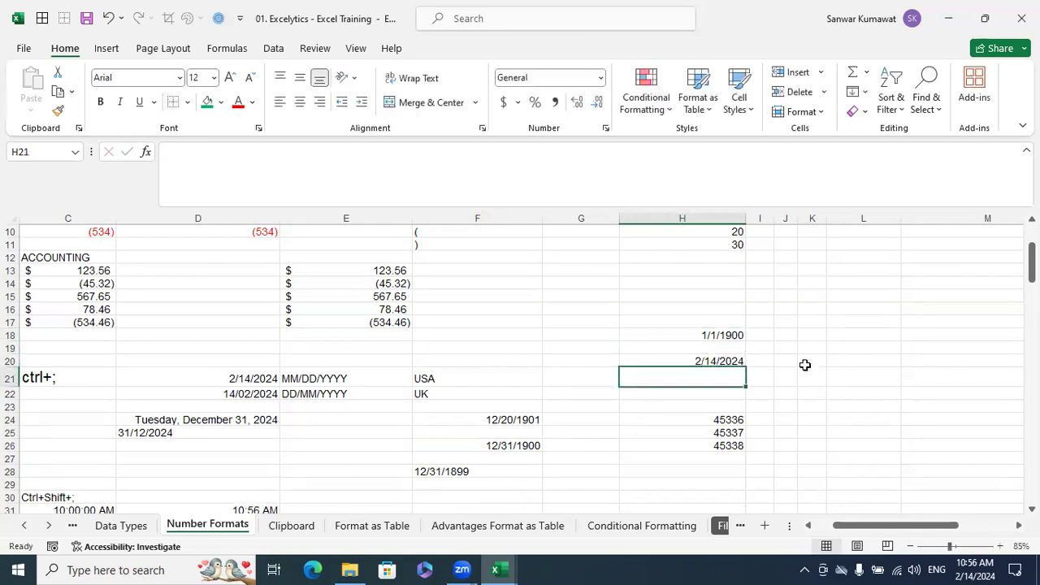
{"action": "left_click", "coordinate": [742, 362]}
{"action": "left_click", "coordinate": [601, 78]}
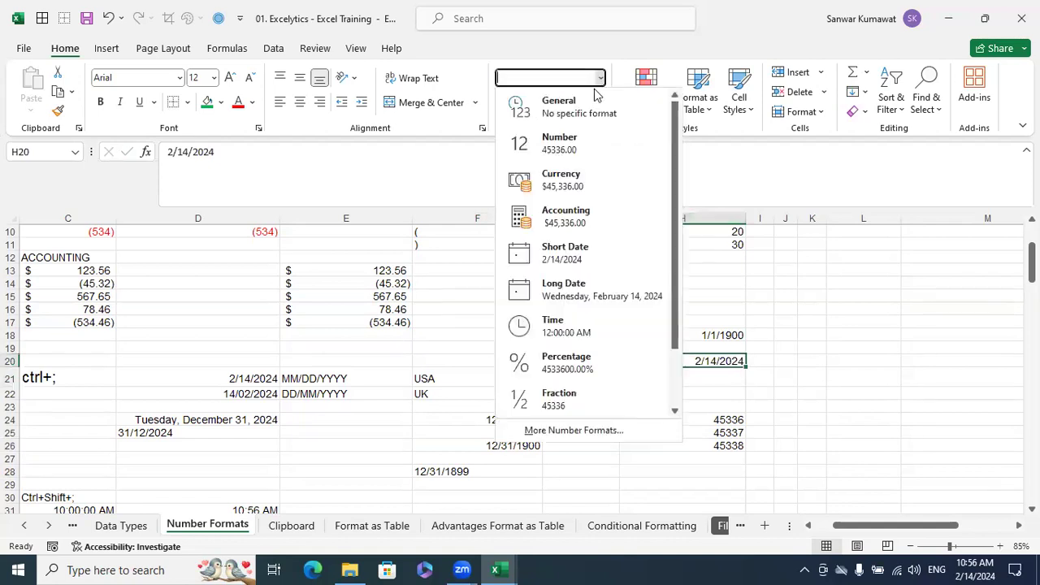
{"action": "left_click", "coordinate": [569, 107]}
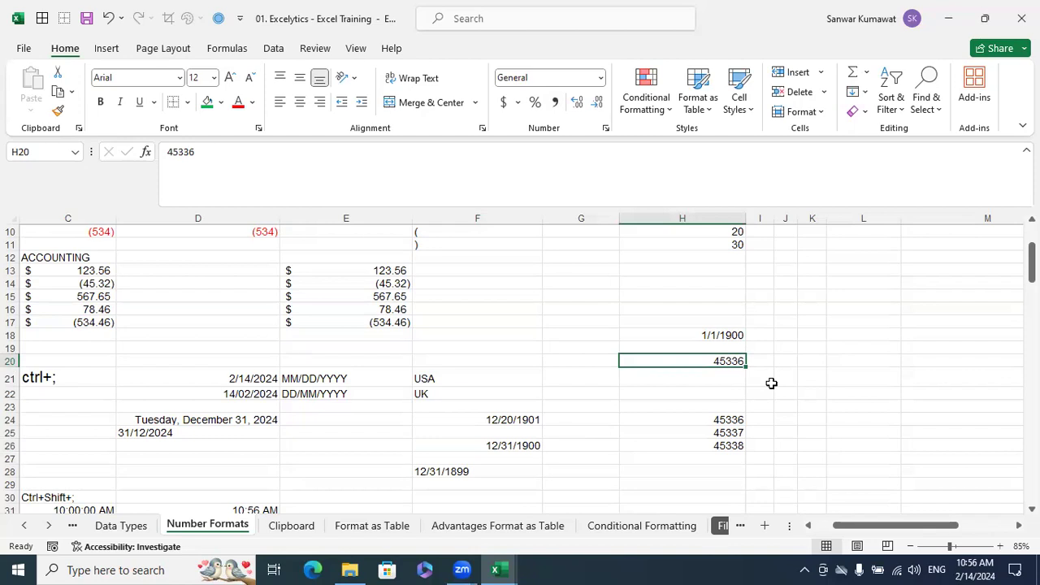
Change the 1/1/1900 date in H18 to the General number format
{"action": "left_click", "coordinate": [725, 337]}
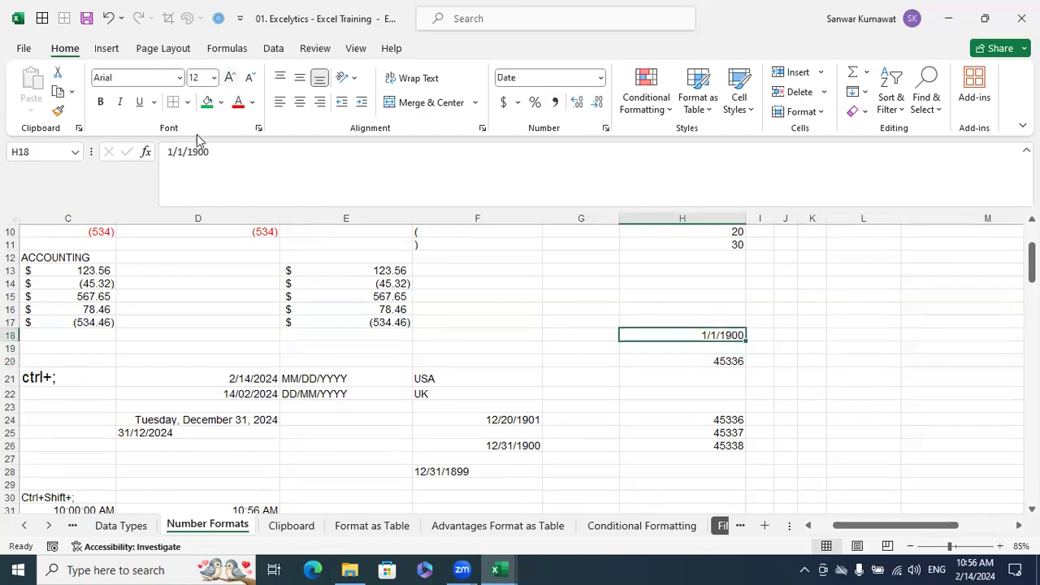
{"action": "left_click", "coordinate": [602, 78]}
{"action": "left_click", "coordinate": [571, 109]}
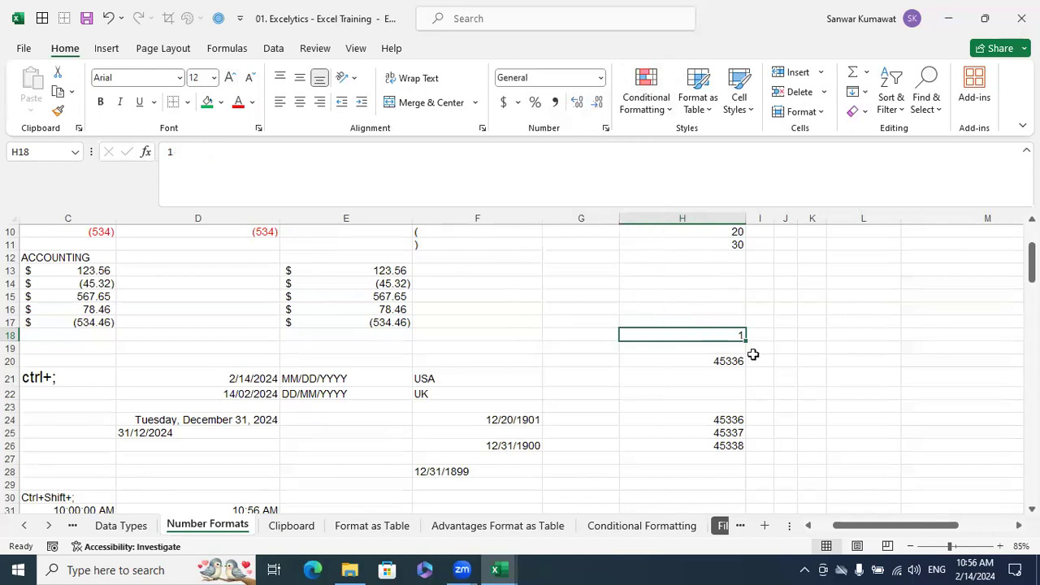
Calculate the inclusive number of days in K20 with the formula =H20-H18+1
{"action": "left_click", "coordinate": [813, 363]}
{"action": "type", "text": "="}
{"action": "left_click", "coordinate": [730, 361]}
{"action": "type", "text": "-"}
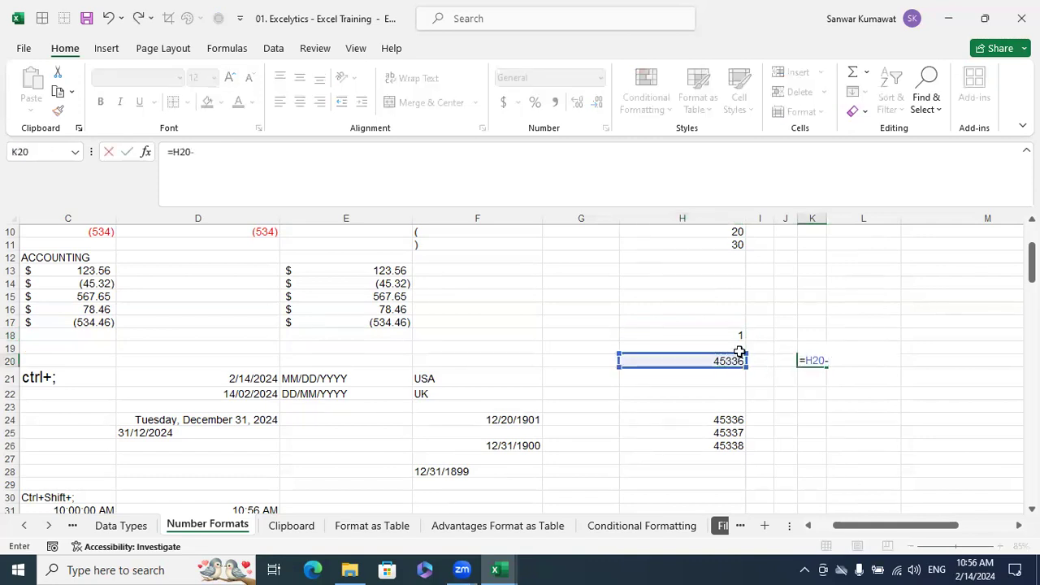
{"action": "left_click", "coordinate": [734, 336]}
{"action": "type", "text": "+1"}
{"action": "key", "text": "ctrl+Return"}
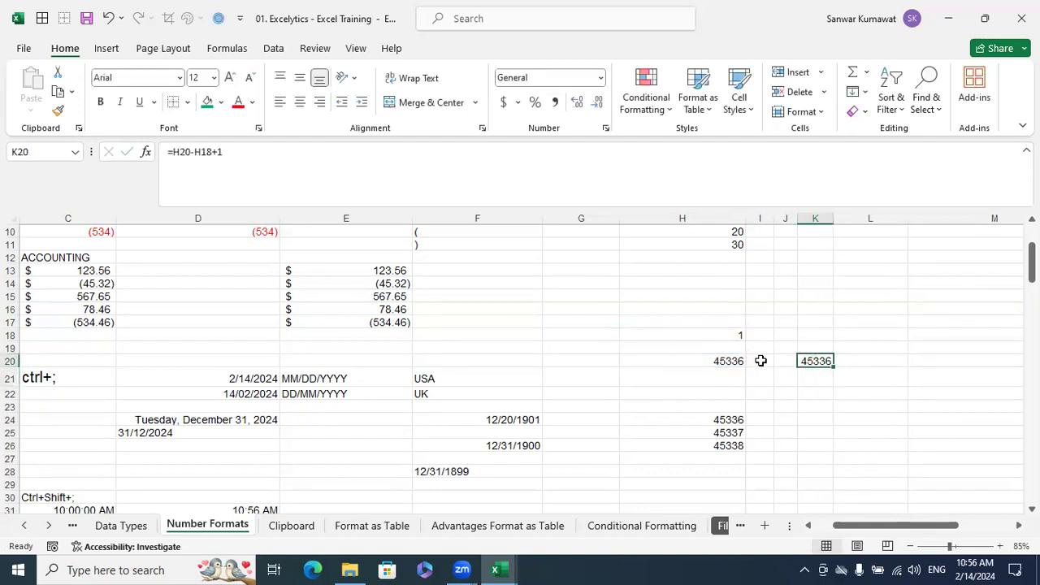
Compare the serial numbers in H18 and H20 with the 1899 date entry in F28
{"action": "left_click", "coordinate": [729, 341]}
{"action": "left_click", "coordinate": [727, 363]}
{"action": "left_click", "coordinate": [726, 336]}
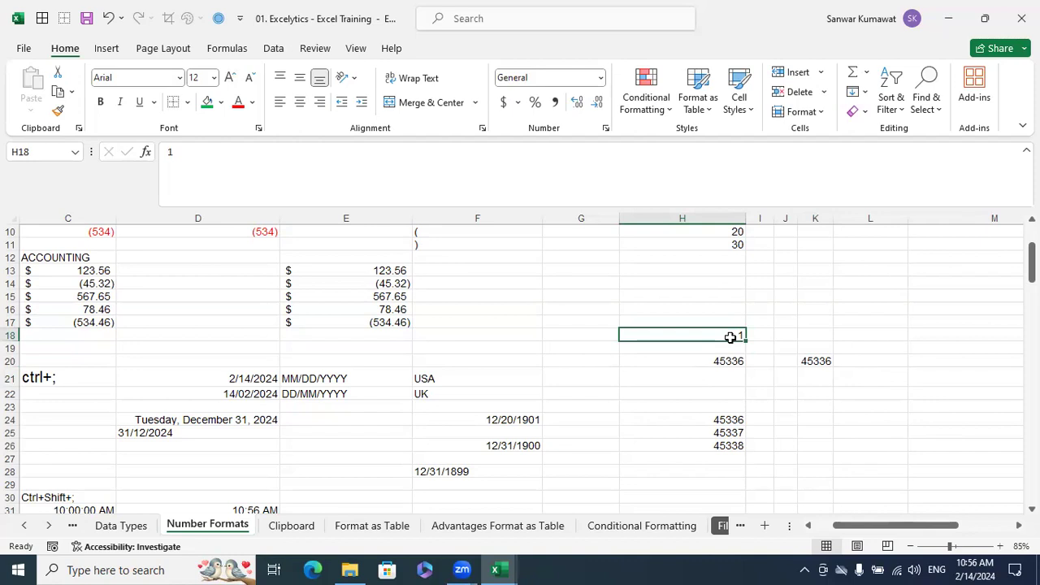
{"action": "left_click", "coordinate": [734, 359]}
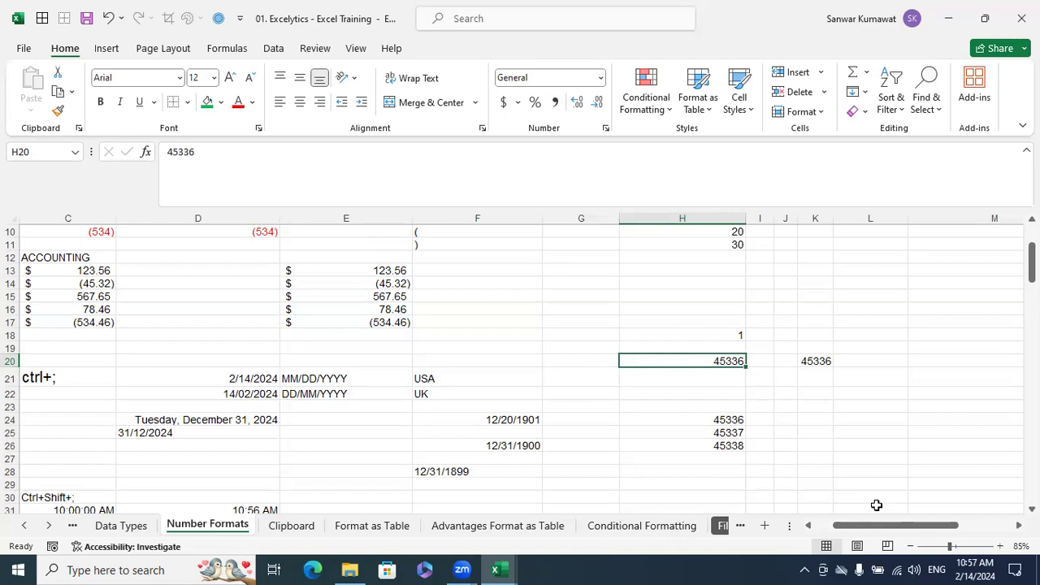
{"action": "left_click", "coordinate": [493, 471]}
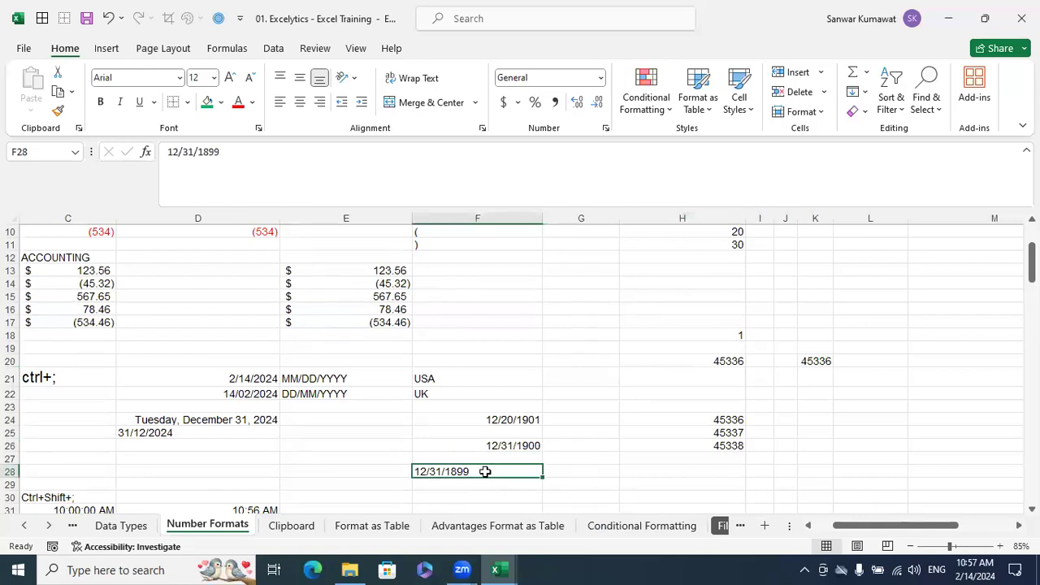
Change the serial numbers in H24:H26 to the Short Date number format
{"action": "left_click", "coordinate": [786, 432]}
{"action": "scroll", "coordinate": [852, 420], "scroll_direction": "down", "scroll_amount": 1}
{"action": "left_click_drag", "start_coordinate": [727, 379], "coordinate": [729, 407]}
{"action": "left_click", "coordinate": [841, 399]}
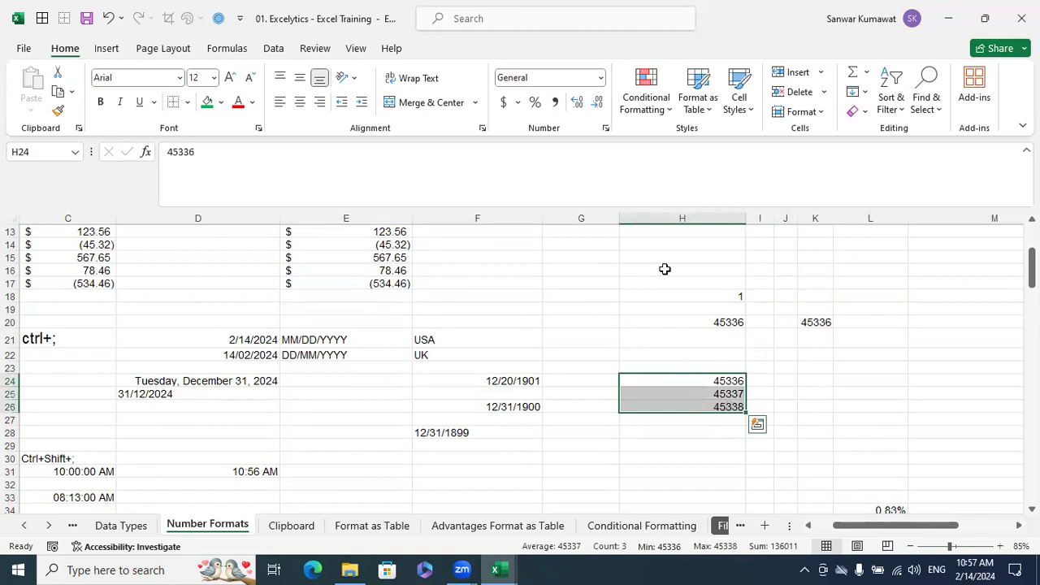
{"action": "left_click", "coordinate": [600, 78]}
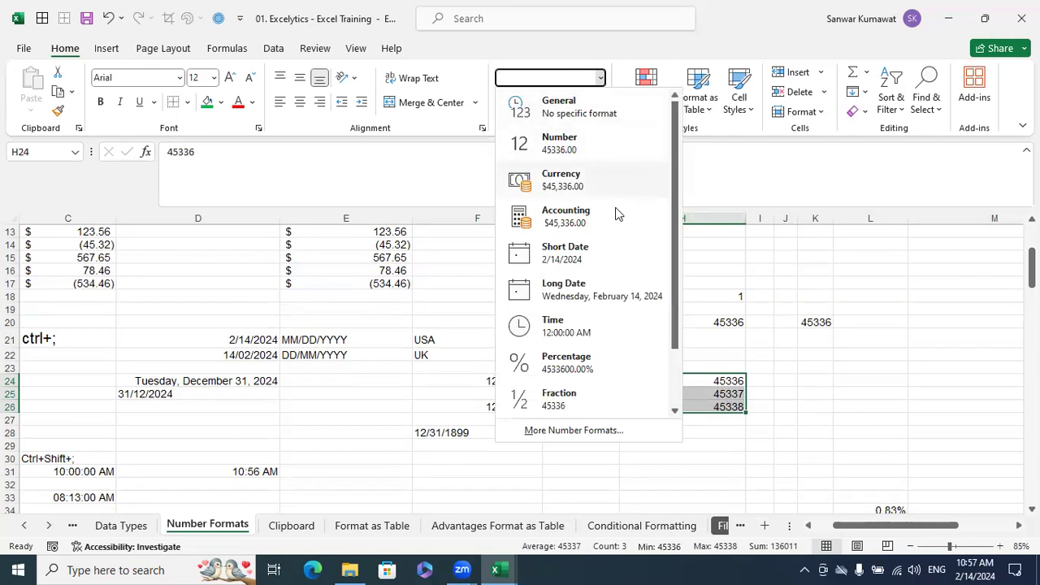
{"action": "left_click", "coordinate": [579, 246]}
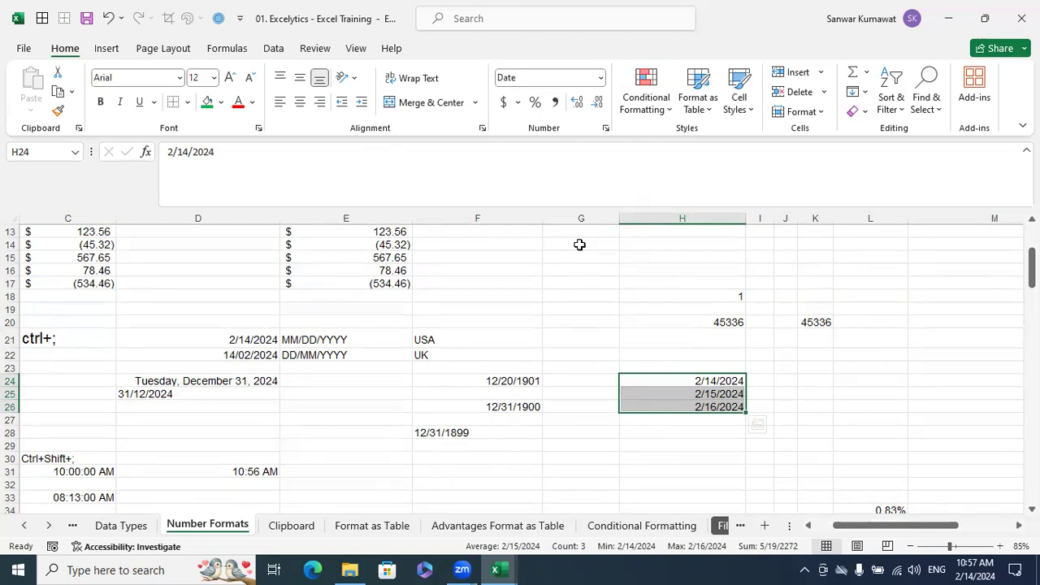
Review the number format categories offered for the empty cell H21, leaving its format as it is
{"action": "left_click", "coordinate": [689, 331]}
{"action": "key", "text": "ctrl+1"}
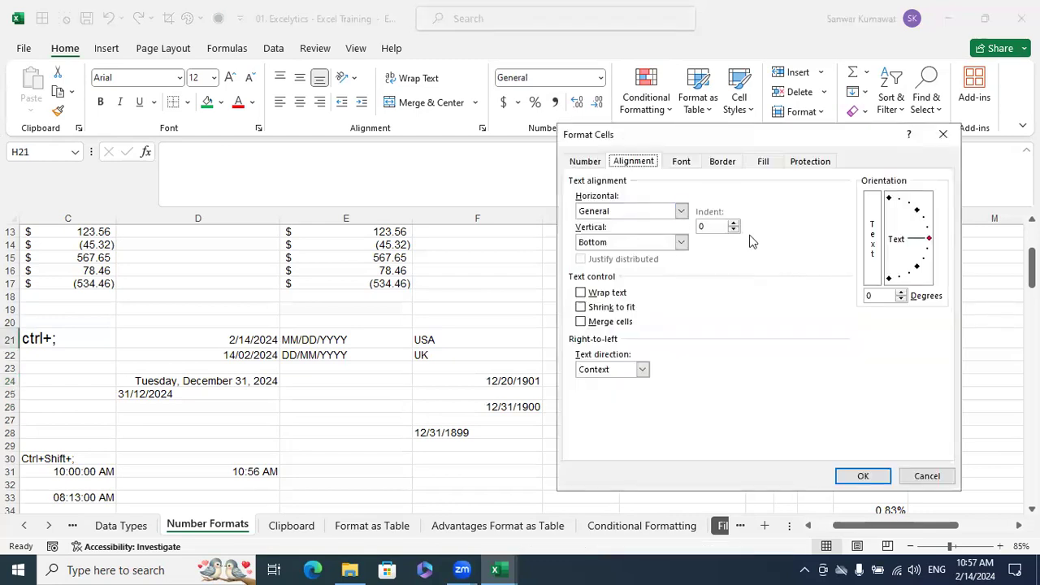
{"action": "left_click", "coordinate": [584, 160]}
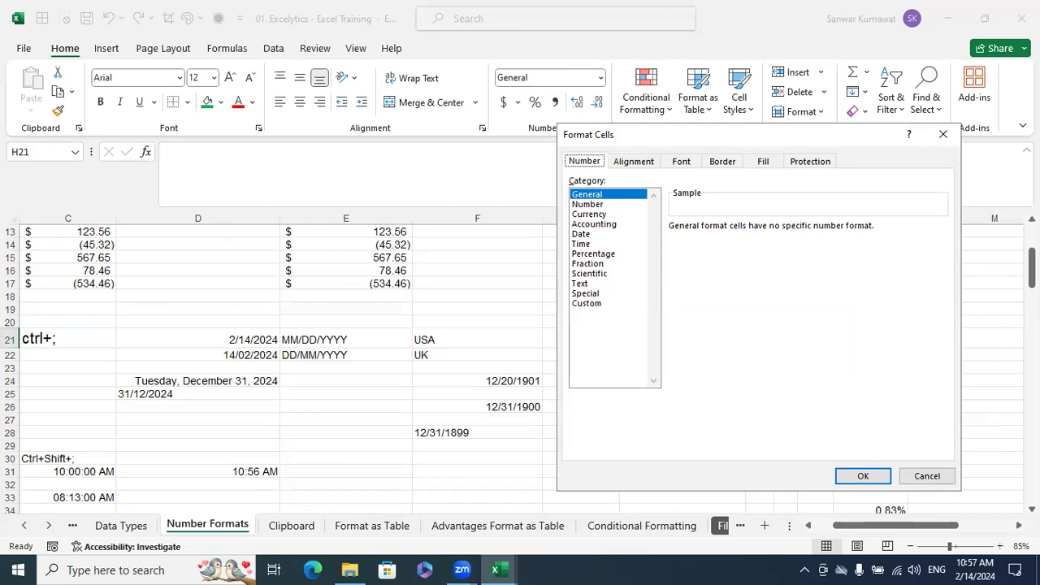
{"action": "left_click", "coordinate": [927, 478]}
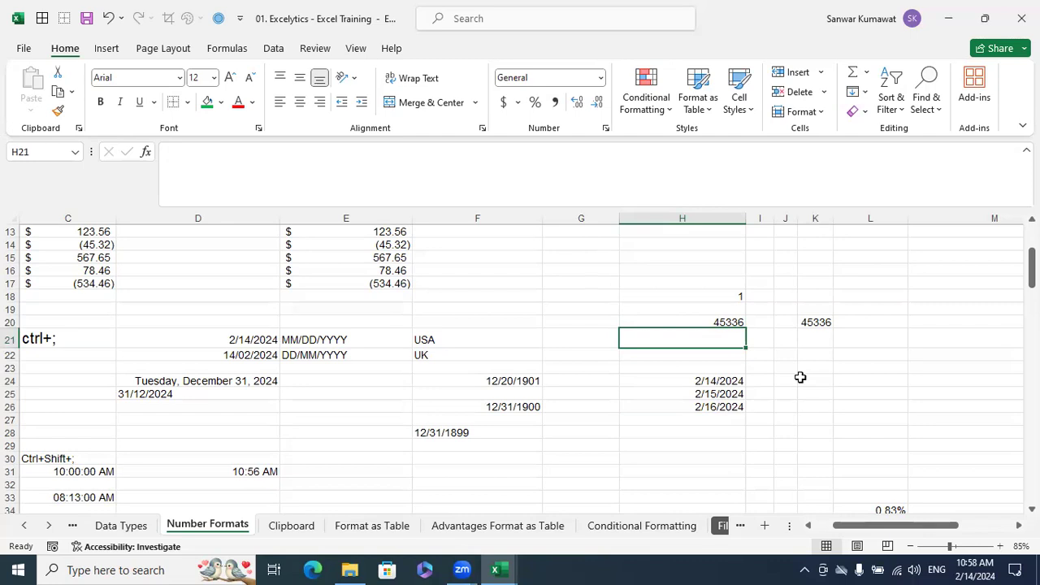
{"action": "left_click", "coordinate": [711, 280]}
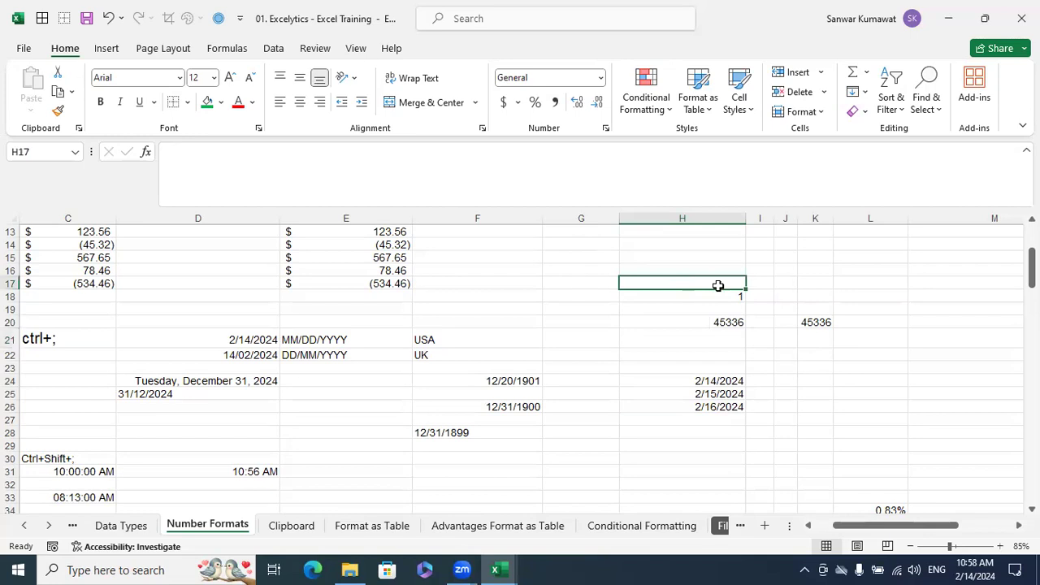
{"action": "type", "text": "'"}
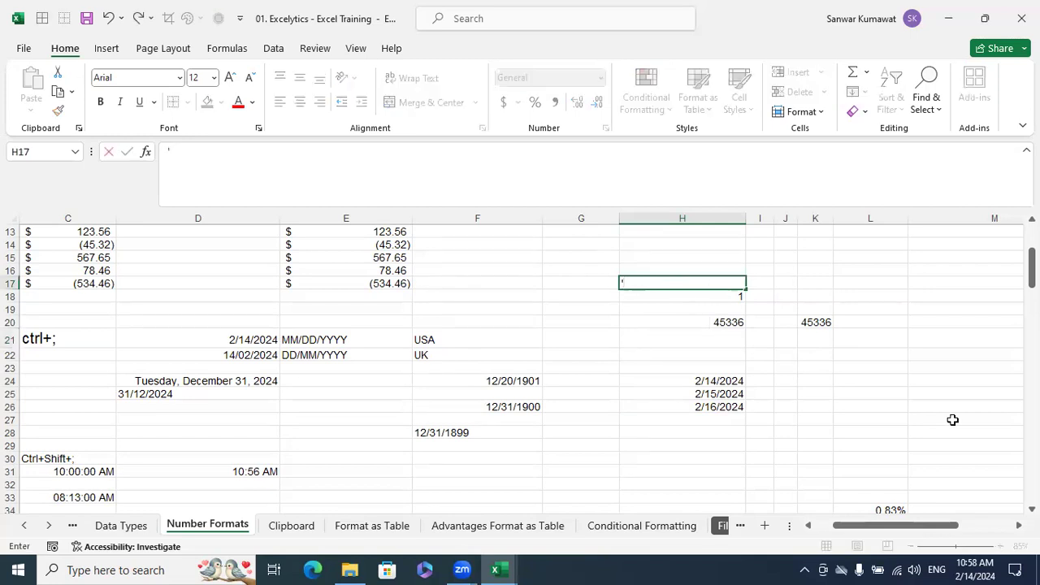
{"action": "type", "text": "31st Decem"}
{"action": "key", "text": "BackSpace"}
{"action": "key", "text": "BackSpace"}
{"action": "key", "text": "BackSpace"}
{"action": "key", "text": "BackSpace"}
{"action": "key", "text": "BackSpace"}
{"action": "key", "text": "BackSpace"}
{"action": "key", "text": "BackSpace"}
{"action": "key", "text": "BackSpace"}
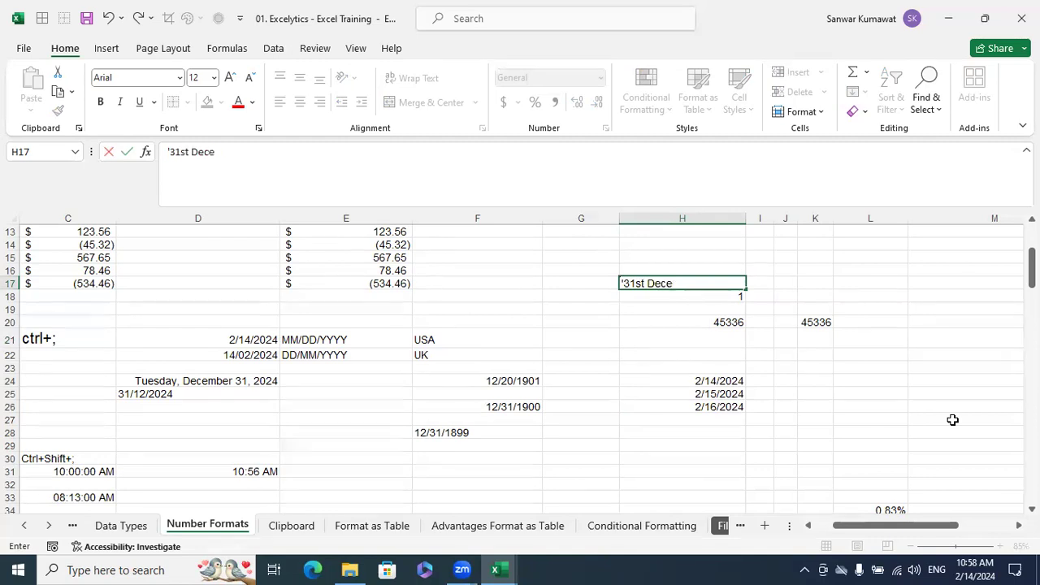
{"action": "key", "text": "BackSpace"}
{"action": "key", "text": "BackSpace"}
{"action": "key", "text": "BackSpace"}
{"action": "type", "text": "31"}
{"action": "key", "text": "BackSpace"}
{"action": "key", "text": "BackSpace"}
{"action": "type", "text": "12/"}
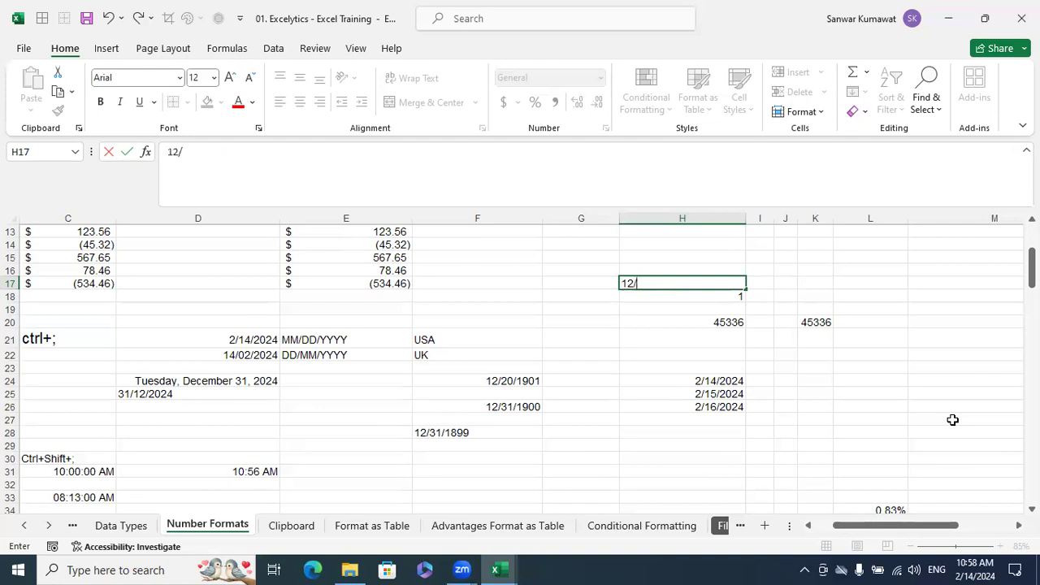
{"action": "key", "text": "BackSpace"}
{"action": "key", "text": "BackSpace"}
{"action": "key", "text": "BackSpace"}
Enter 12/31/2024 as text in H17, with an apostrophe before and after the date
{"action": "type", "text": "'12/31/2024"}
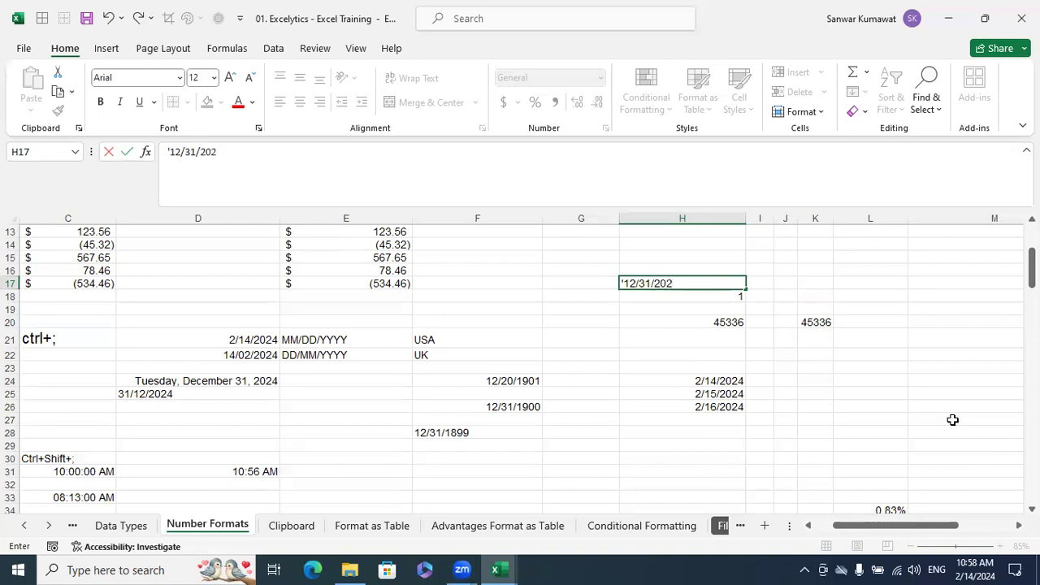
{"action": "key", "text": "Return"}
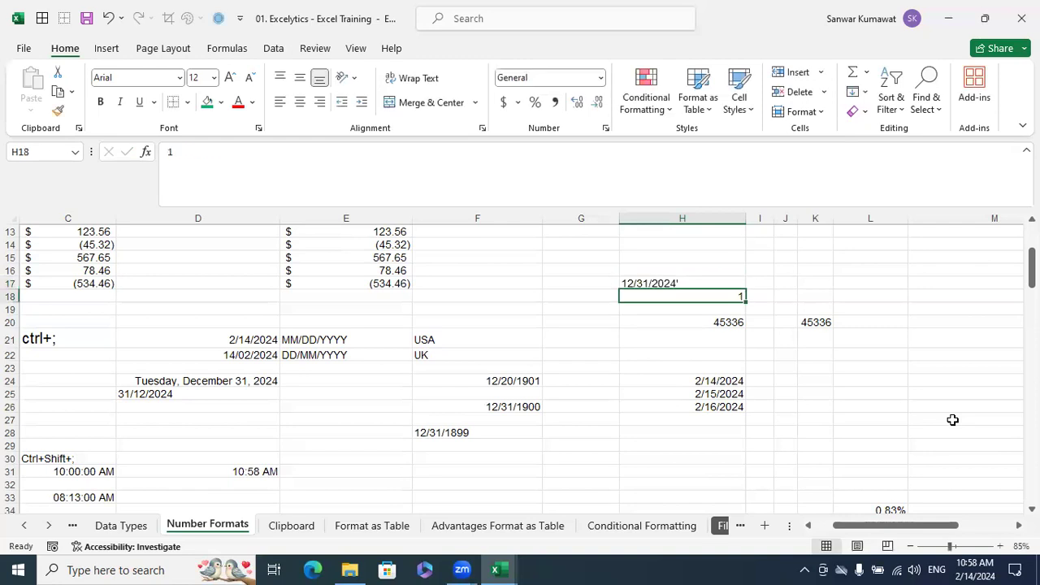
{"action": "key", "text": "Up"}
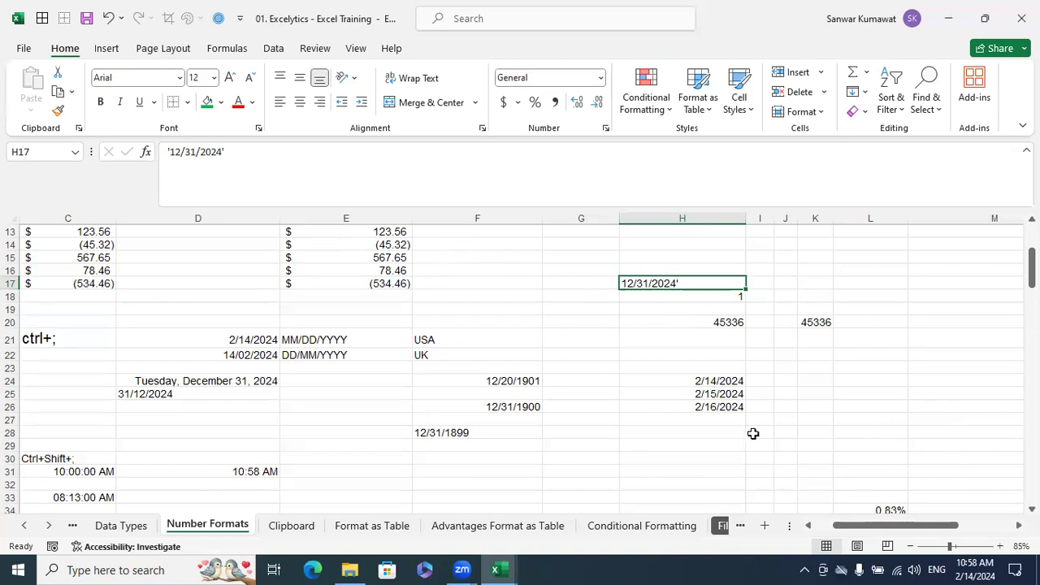
Enter 1 in H29 and change its number format to Time
{"action": "scroll", "coordinate": [752, 431], "scroll_direction": "down", "scroll_amount": 1}
{"action": "left_click", "coordinate": [517, 392]}
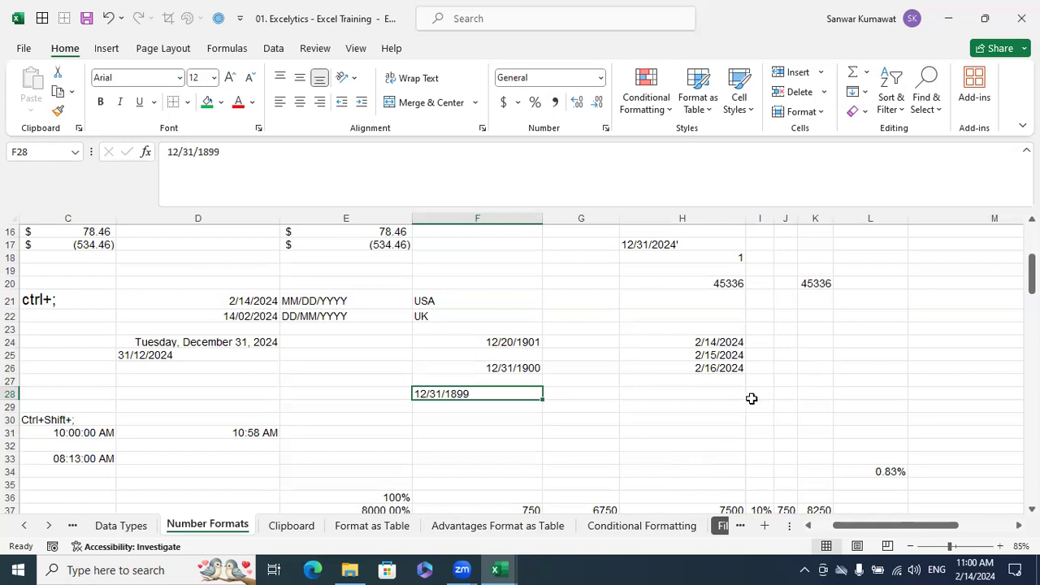
{"action": "left_click", "coordinate": [724, 397]}
{"action": "left_click", "coordinate": [732, 406]}
{"action": "type", "text": "1"}
{"action": "left_click", "coordinate": [796, 404]}
{"action": "left_click", "coordinate": [734, 403]}
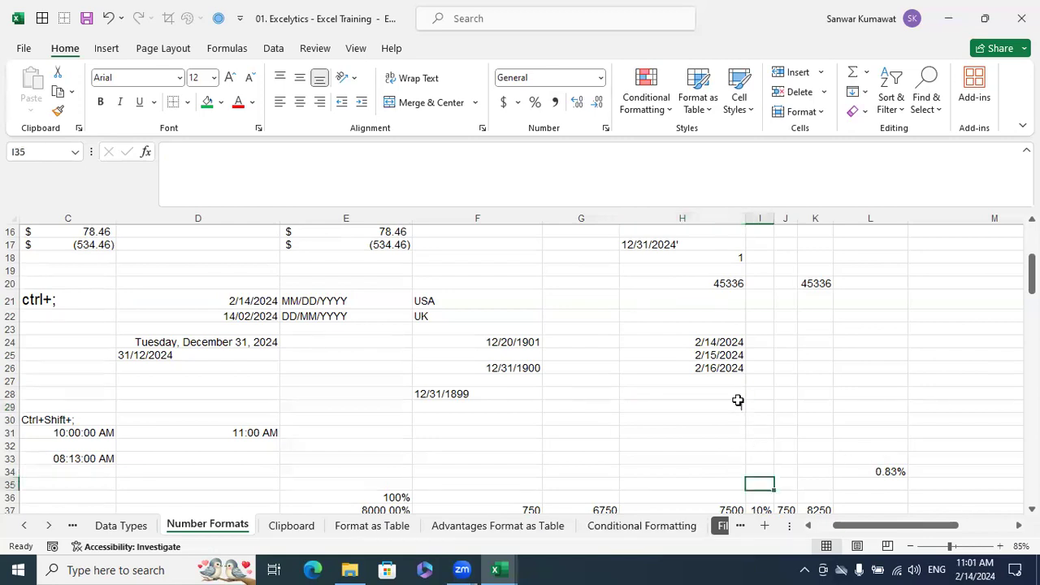
{"action": "left_click", "coordinate": [602, 79]}
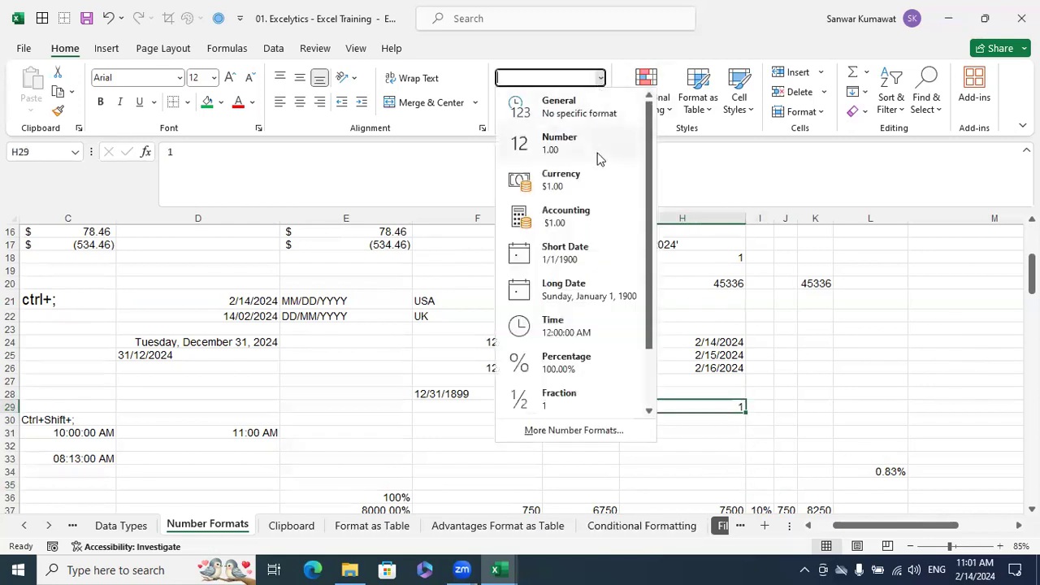
{"action": "left_click", "coordinate": [605, 331]}
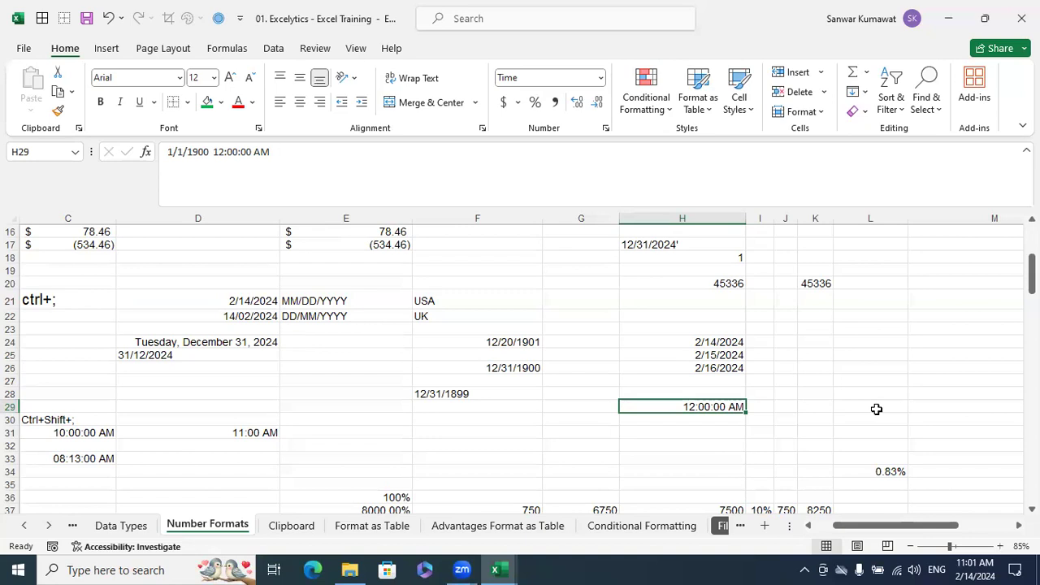
Enter 0.5 in H31 and change its number format to Time
{"action": "left_click", "coordinate": [726, 433]}
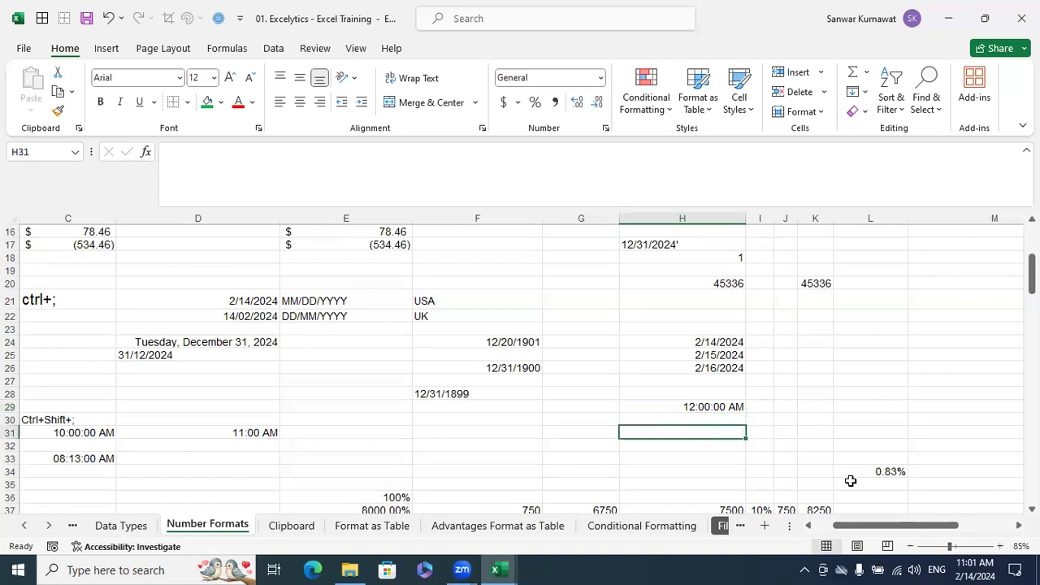
{"action": "type", "text": "0.50"}
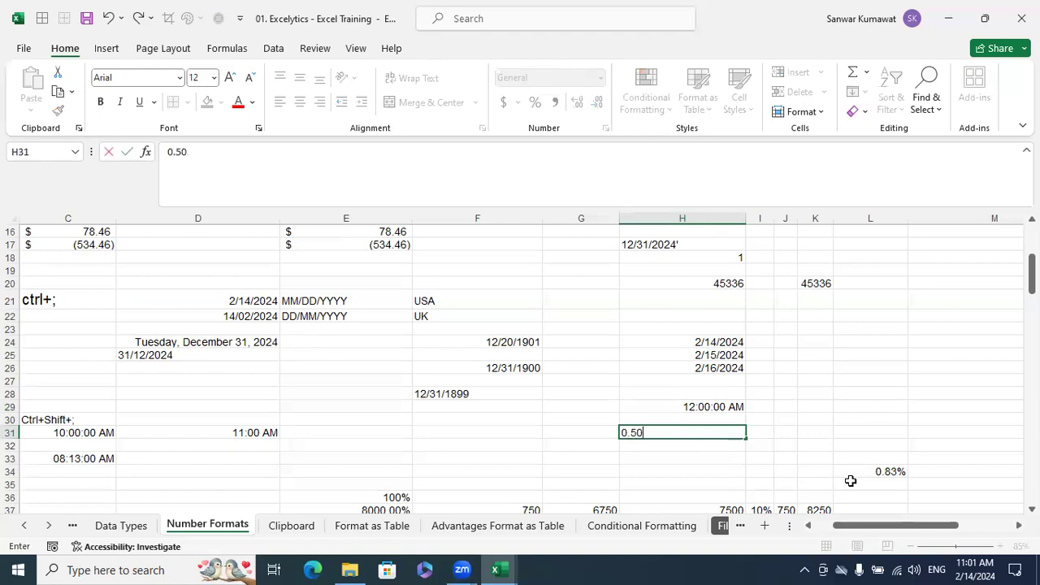
{"action": "key", "text": "Return"}
{"action": "left_click", "coordinate": [729, 431]}
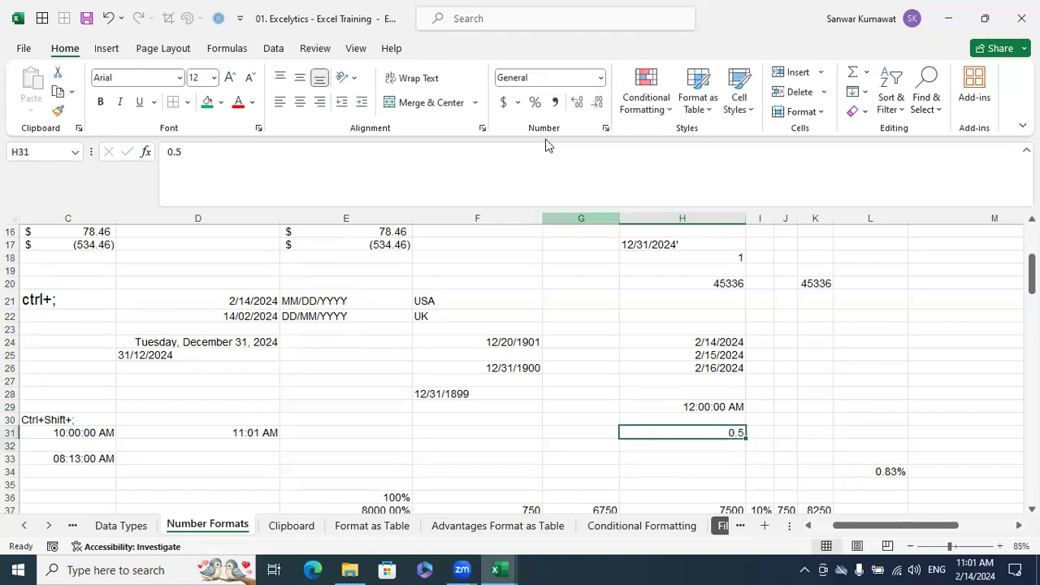
{"action": "left_click", "coordinate": [598, 82]}
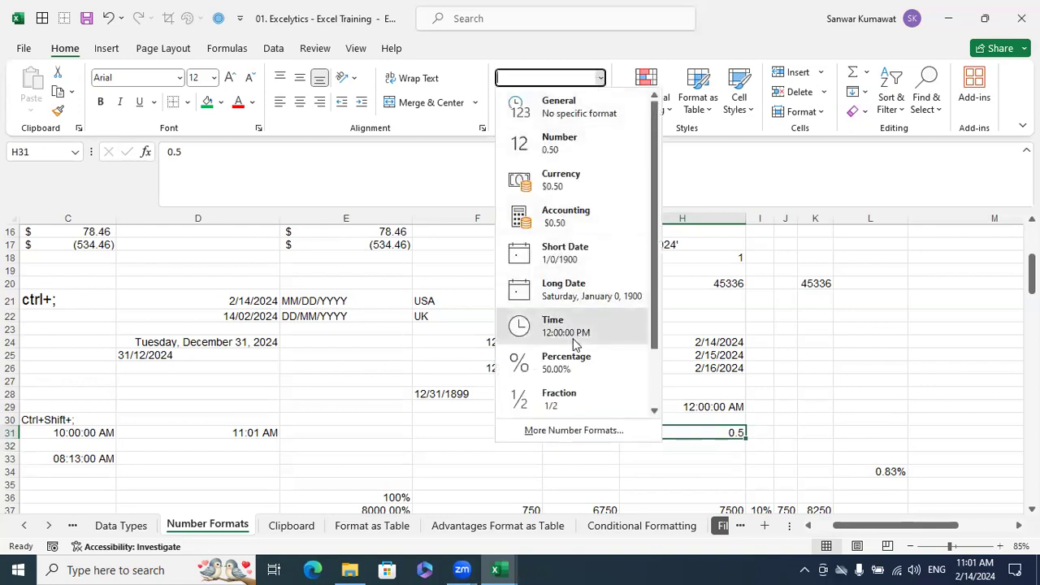
{"action": "left_click", "coordinate": [605, 329]}
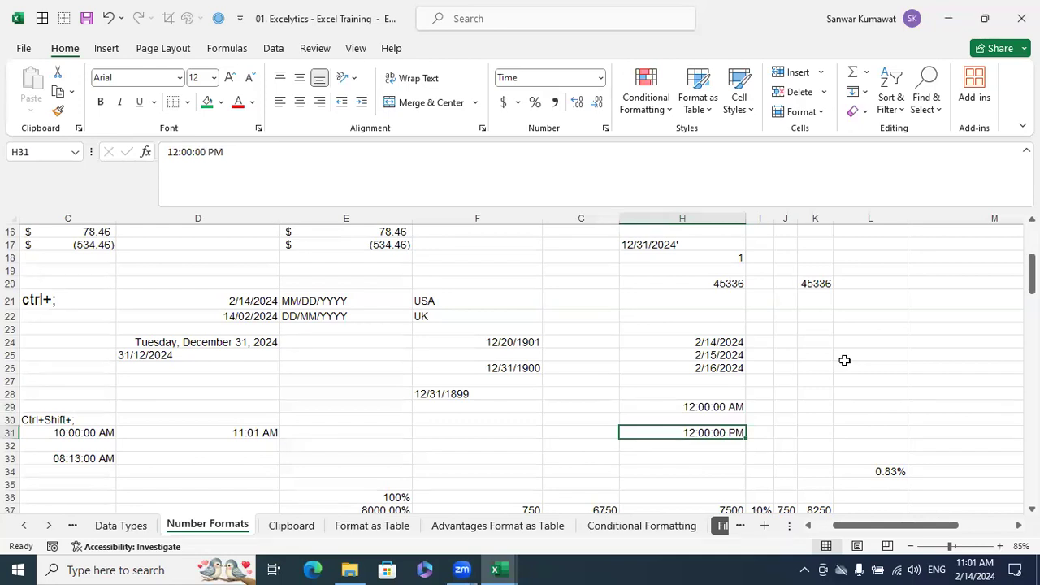
Enter 0.75 in H33 and change its number format to Time
{"action": "scroll", "coordinate": [820, 370], "scroll_direction": "down", "scroll_amount": 1}
{"action": "left_click", "coordinate": [717, 417]}
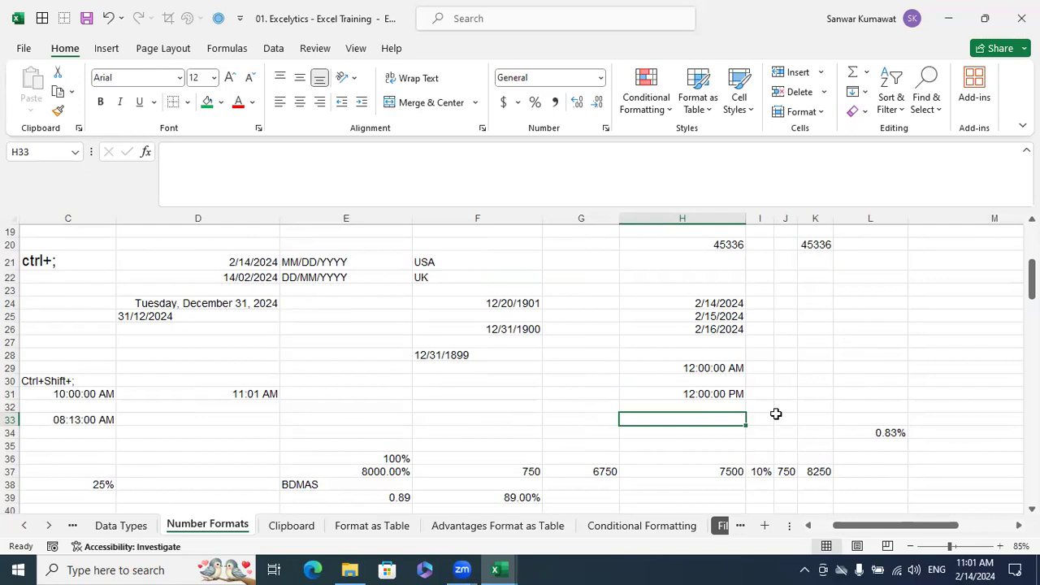
{"action": "type", "text": "0.75"}
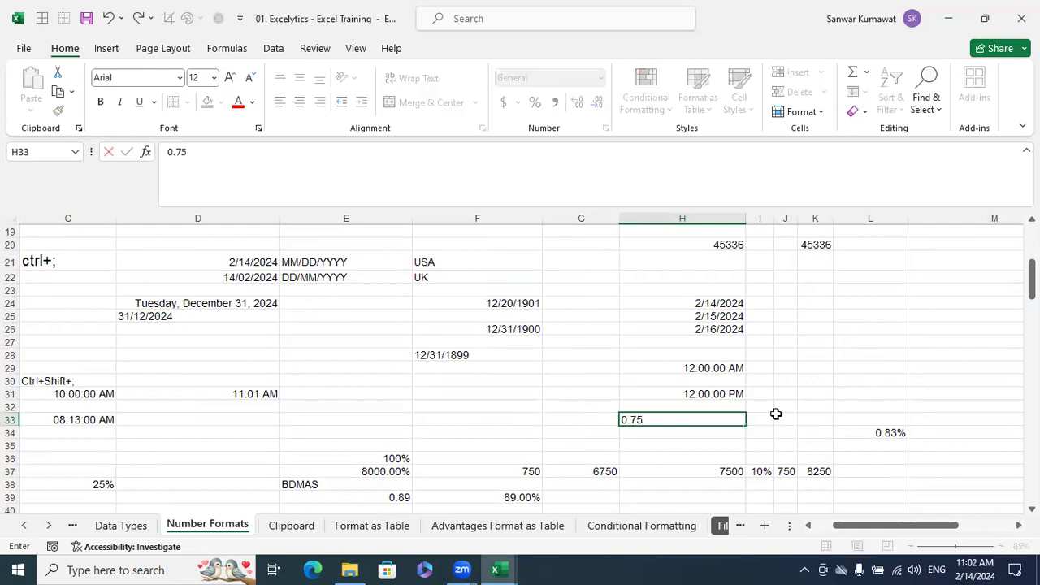
{"action": "key", "text": "Return"}
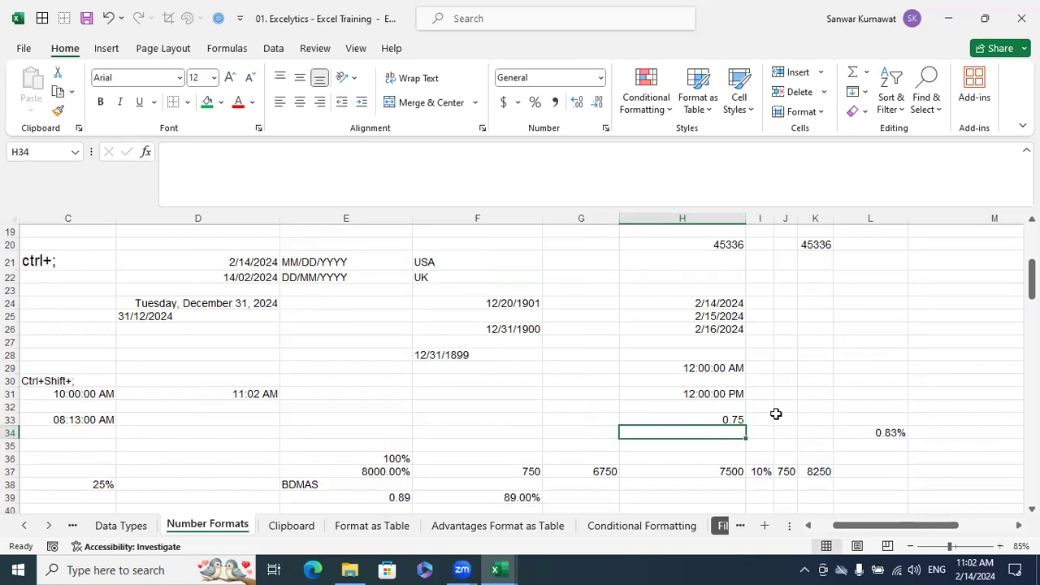
{"action": "left_click", "coordinate": [738, 418]}
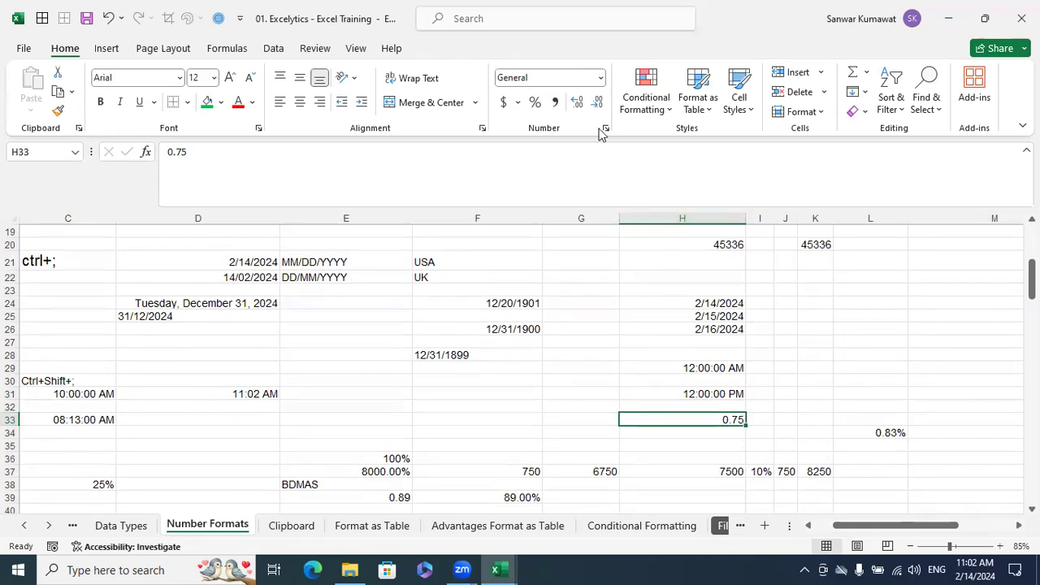
{"action": "left_click", "coordinate": [601, 78]}
{"action": "left_click", "coordinate": [583, 325]}
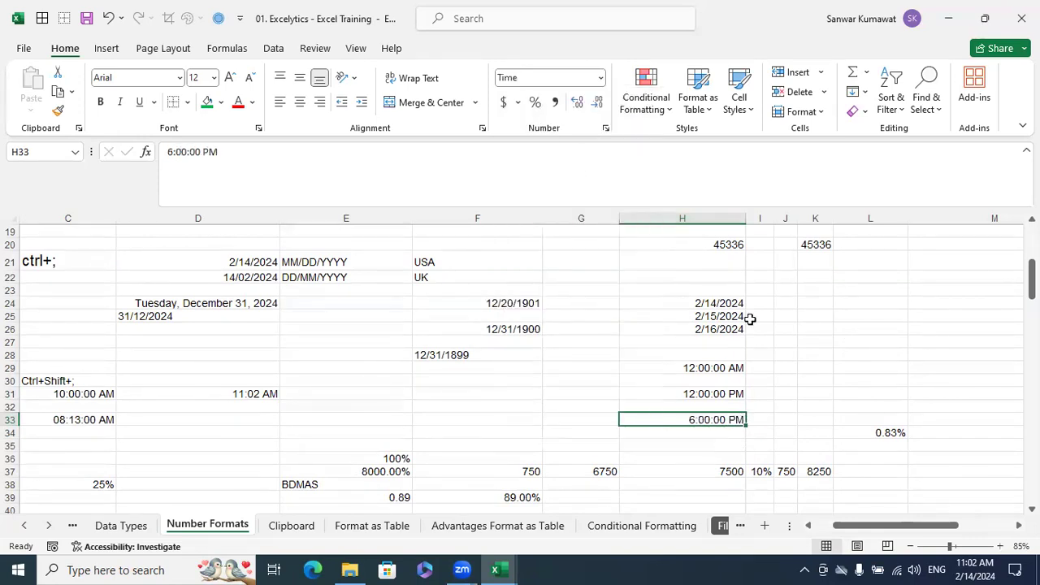
Enter 1 in K24 and apply the Percentage format to it
{"action": "left_click", "coordinate": [817, 304]}
{"action": "type", "text": "1"}
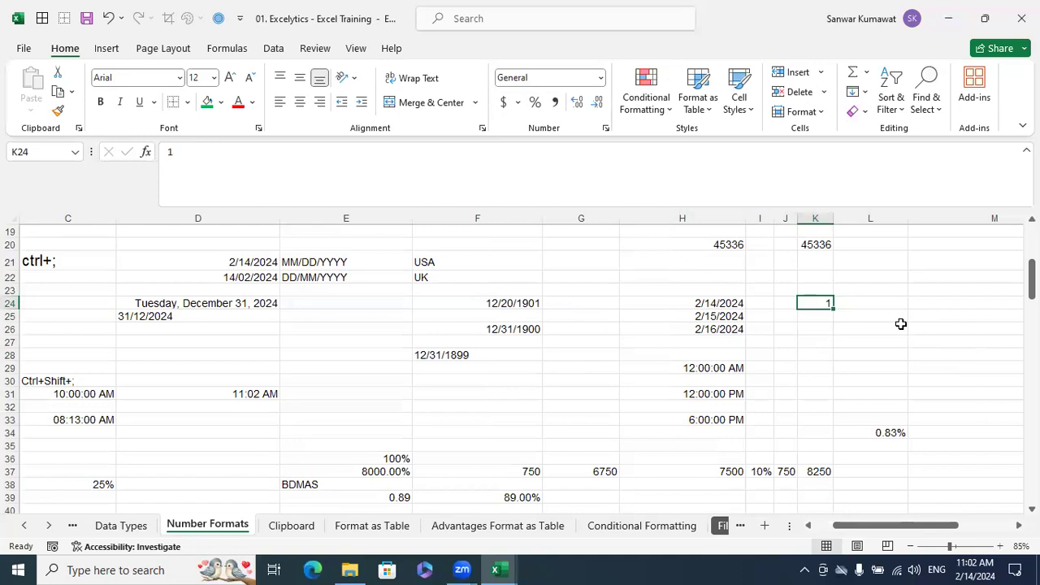
{"action": "left_click", "coordinate": [535, 103]}
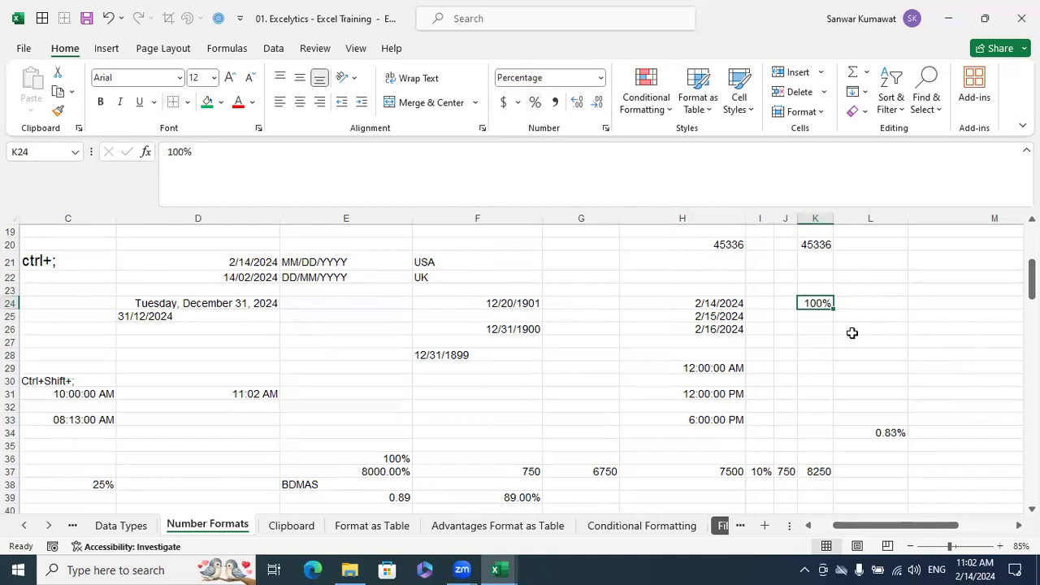
Enter 0.25 in K27 and apply the Percentage format to it
{"action": "left_click", "coordinate": [816, 341]}
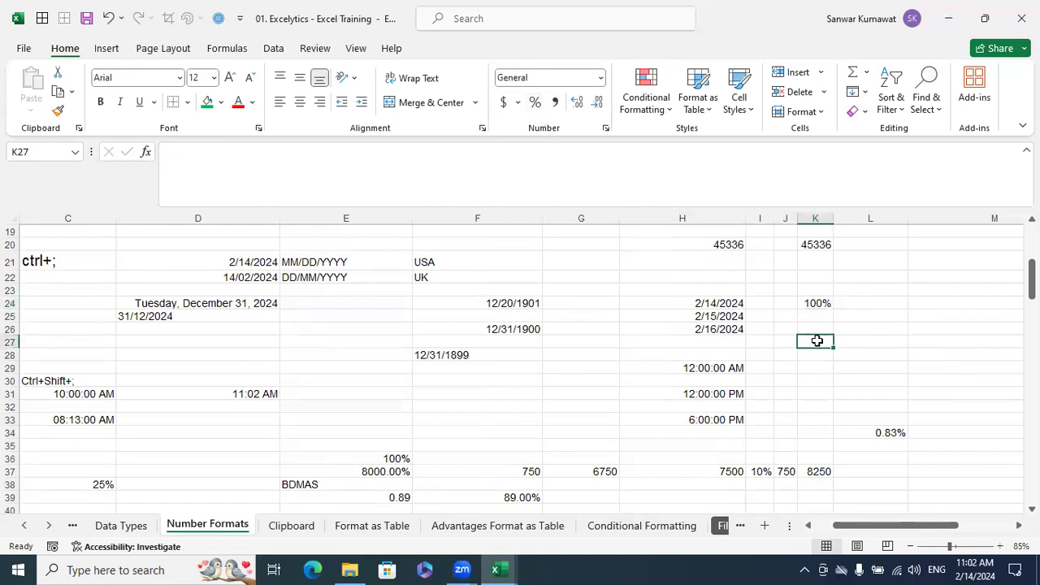
{"action": "type", "text": "0.25"}
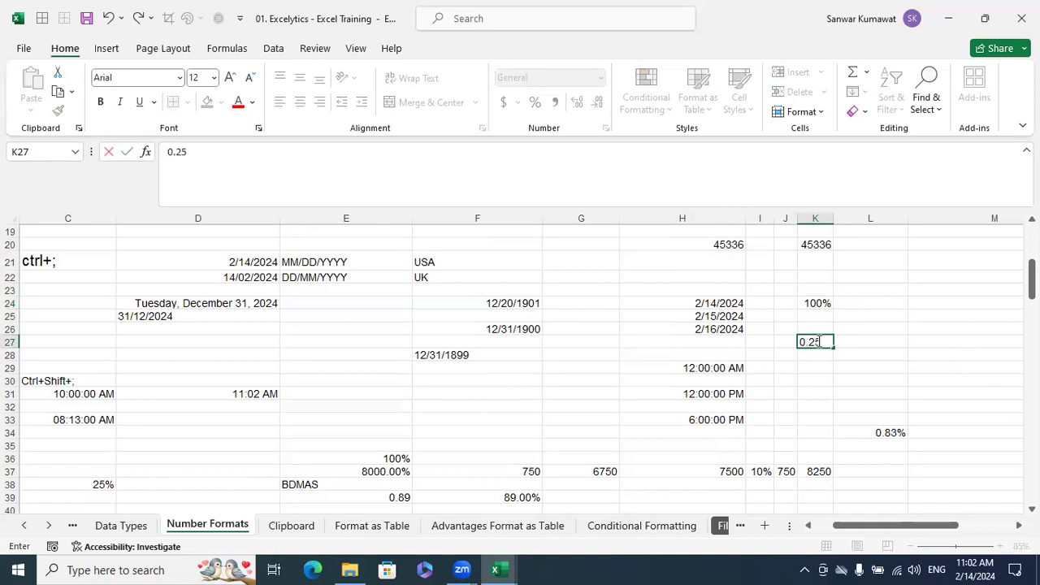
{"action": "key", "text": "Return"}
{"action": "left_click", "coordinate": [817, 341]}
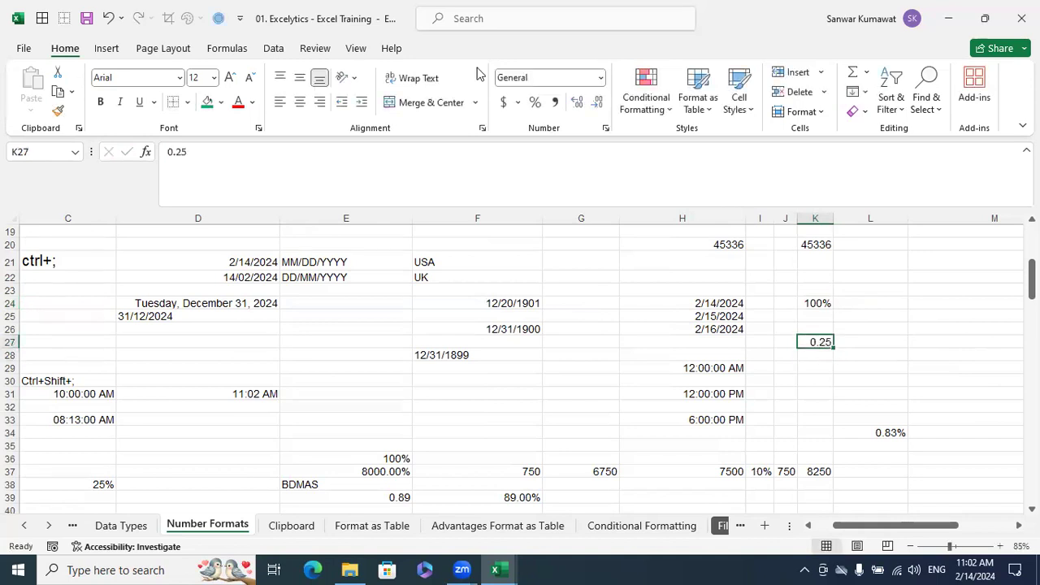
{"action": "left_click", "coordinate": [535, 101]}
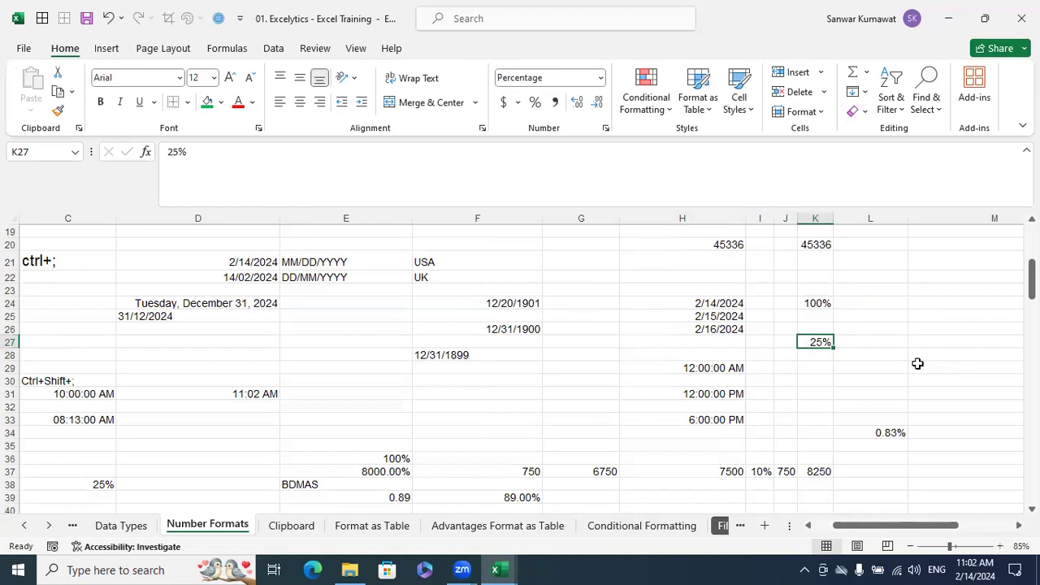
{"action": "key", "text": "ctrl+1"}
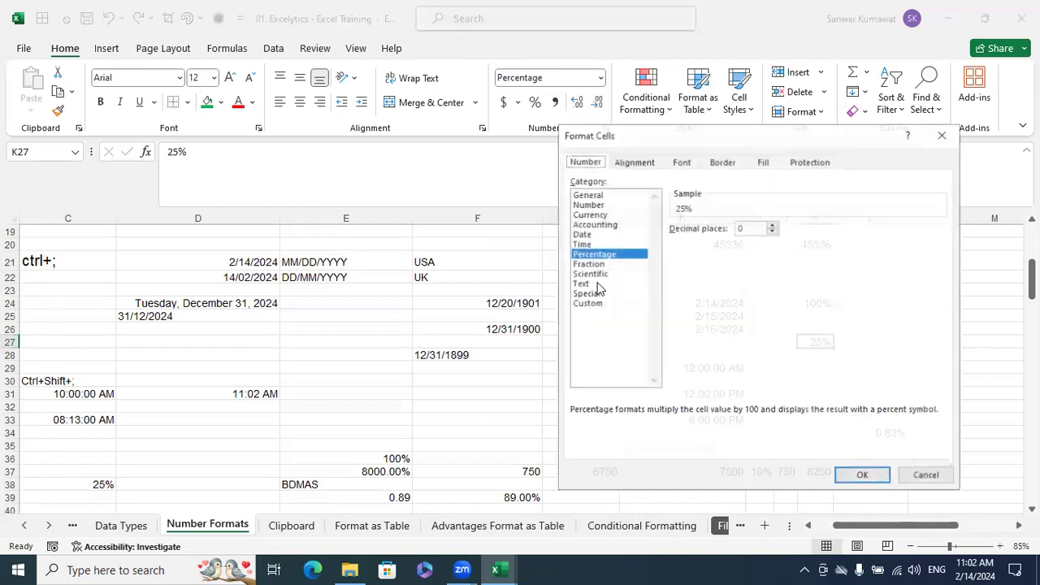
{"action": "left_click", "coordinate": [589, 263]}
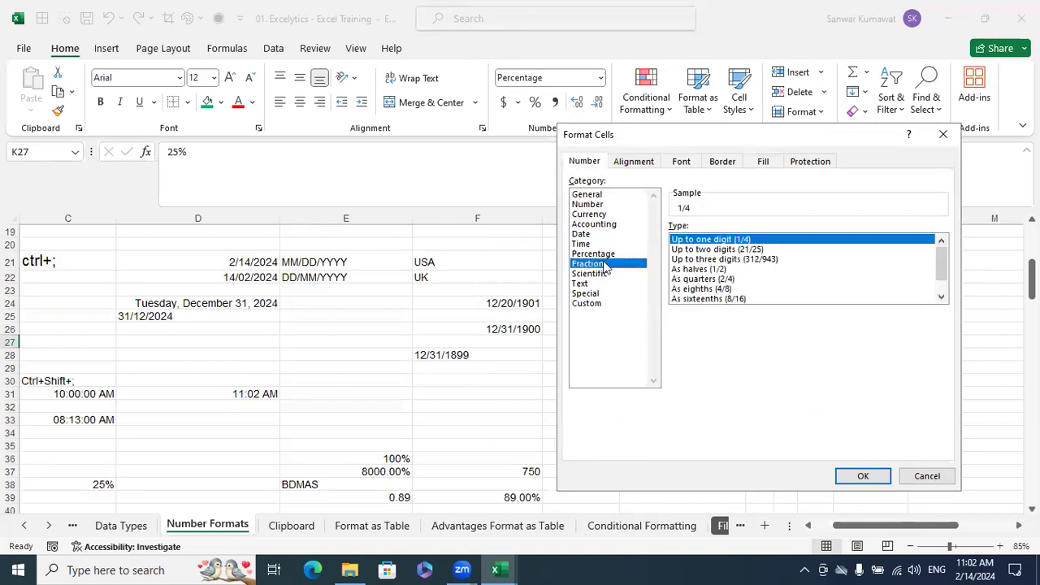
{"action": "left_click", "coordinate": [928, 475]}
Enter 0.25 in K29 and apply the Fraction number format with up to one digit
{"action": "left_click", "coordinate": [826, 369]}
{"action": "type", "text": "0"}
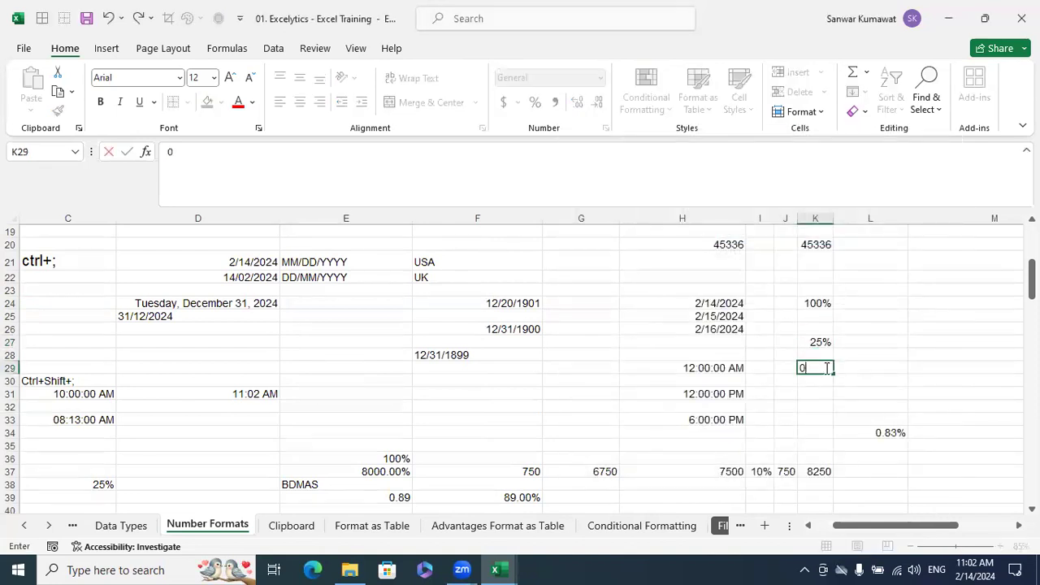
{"action": "type", "text": ".25"}
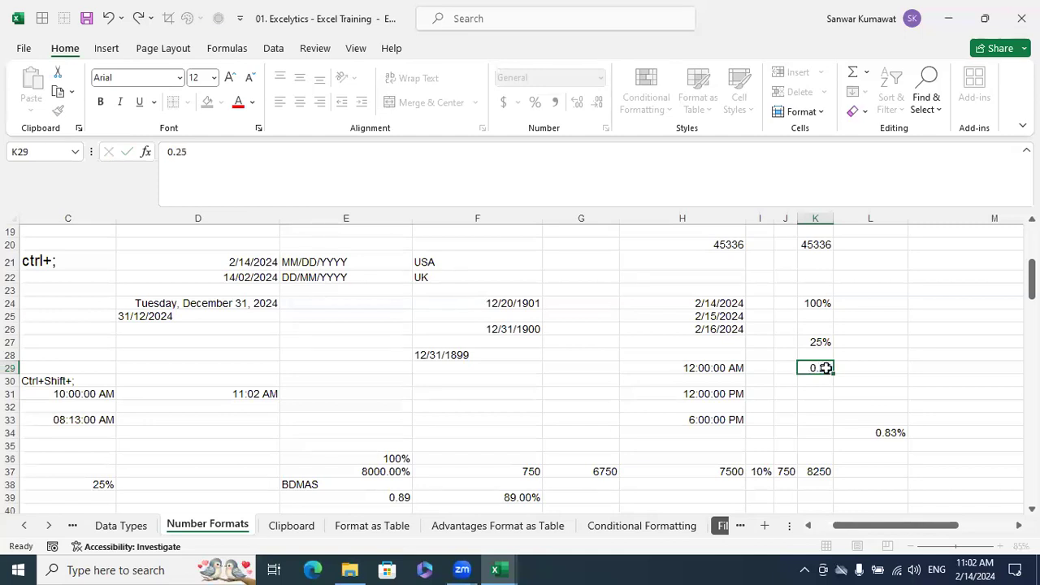
{"action": "key", "text": "ctrl+Return"}
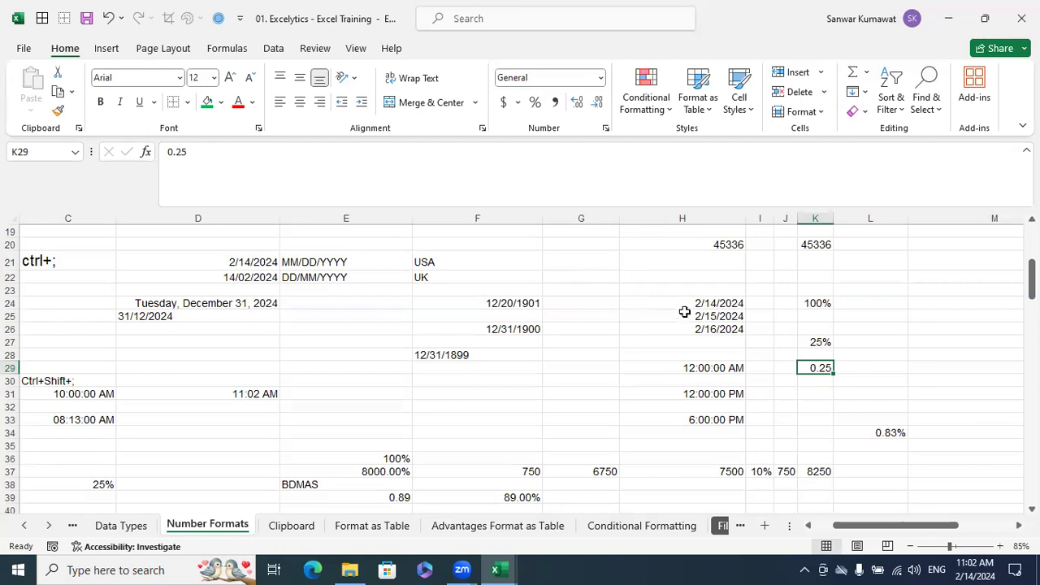
{"action": "key", "text": "ctrl+1"}
{"action": "left_click", "coordinate": [630, 264]}
{"action": "left_click", "coordinate": [870, 471]}
{"action": "key", "text": "ctrl+1"}
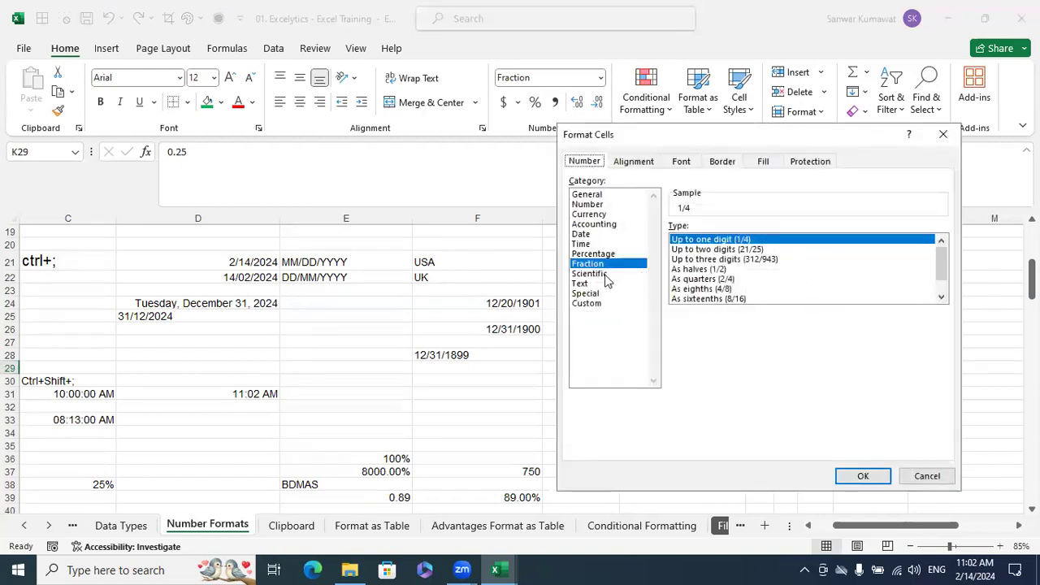
{"action": "left_click", "coordinate": [608, 274]}
{"action": "left_click", "coordinate": [927, 477]}
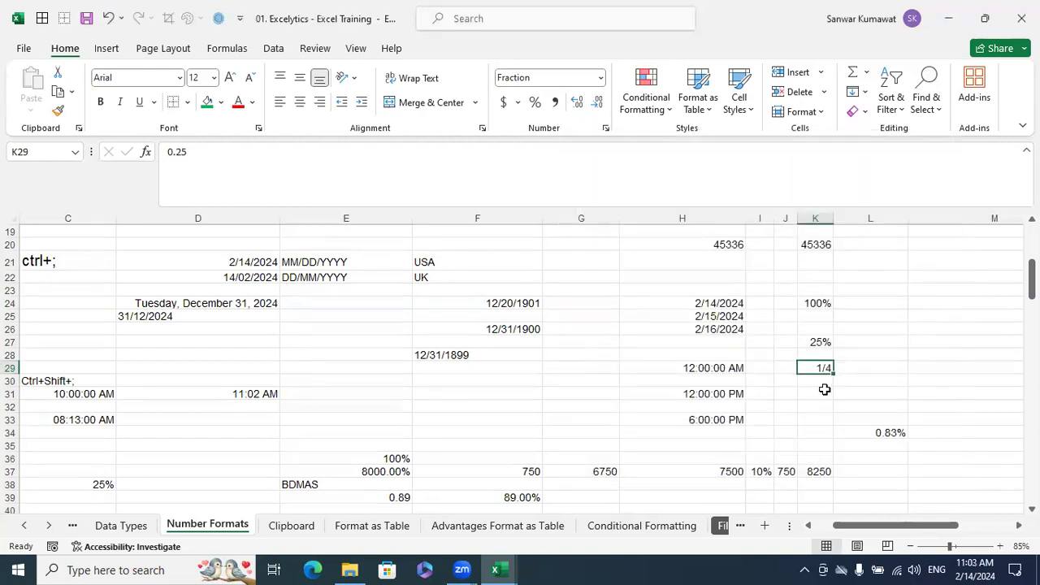
{"action": "left_click", "coordinate": [822, 392]}
{"action": "left_click", "coordinate": [599, 265]}
{"action": "left_click", "coordinate": [593, 276]}
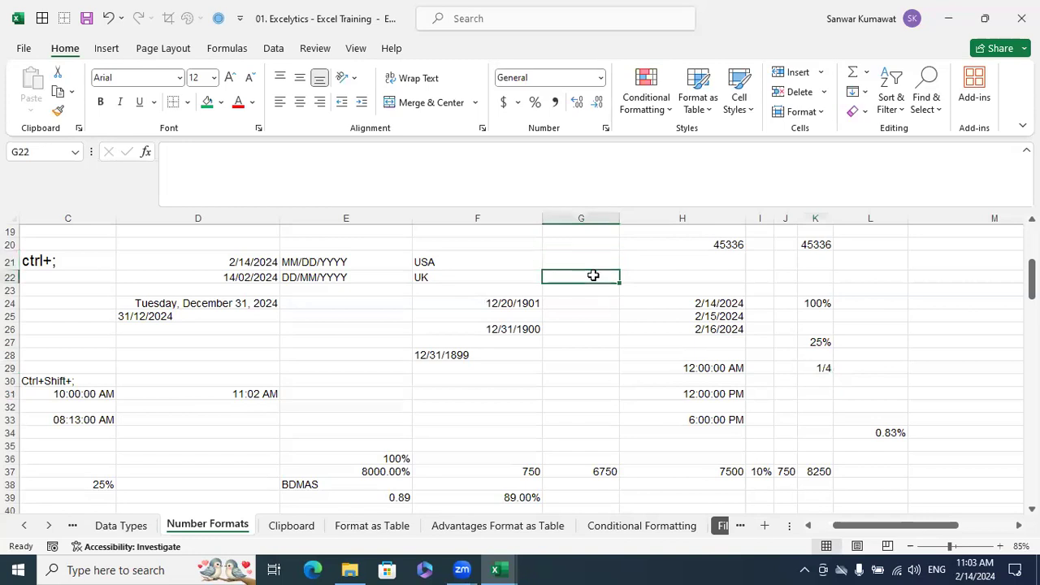
{"action": "type", "text": "11111"}
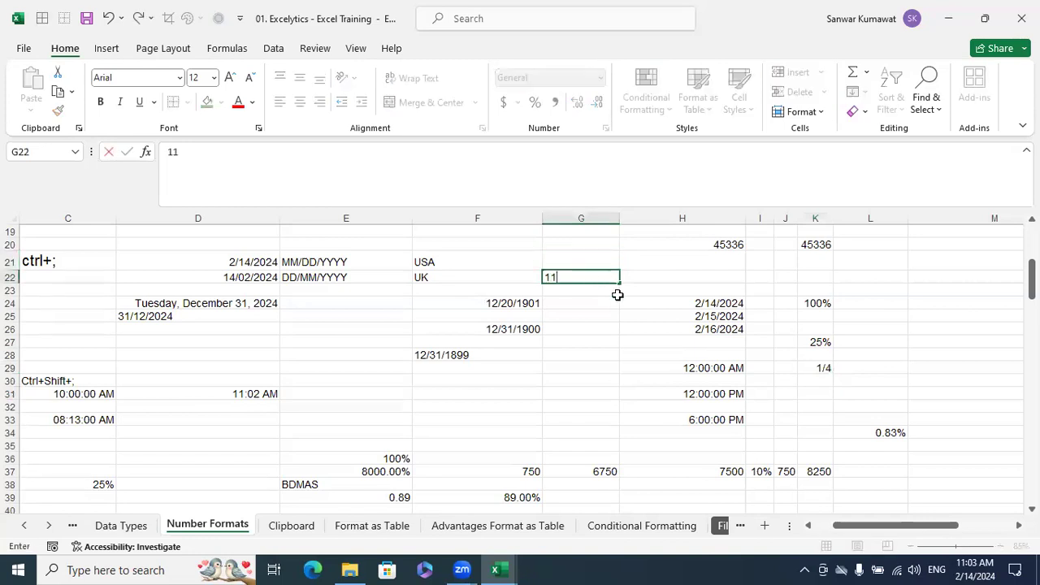
{"action": "key", "text": "BackSpace"}
{"action": "key", "text": "BackSpace"}
{"action": "key", "text": "BackSpace"}
{"action": "key", "text": "BackSpace"}
{"action": "key", "text": "BackSpace"}
{"action": "type", "text": "55555555555"}
{"action": "key", "text": "Return"}
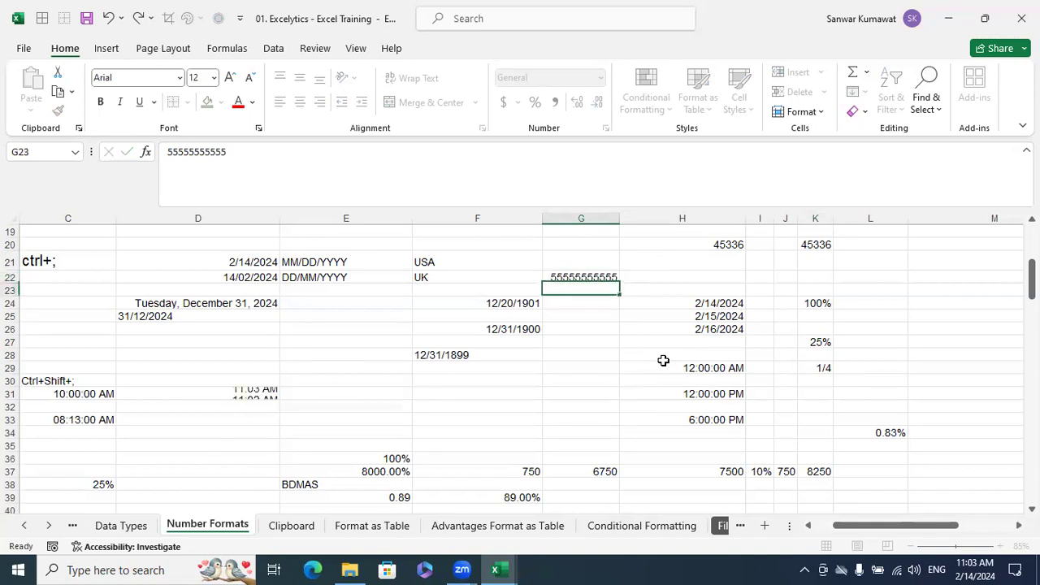
{"action": "left_click", "coordinate": [608, 277]}
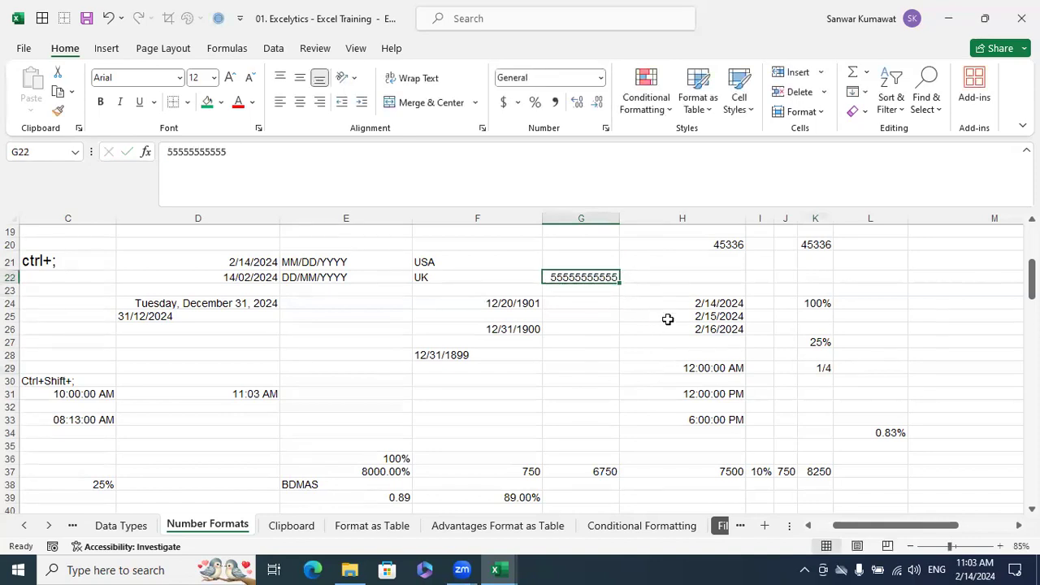
{"action": "left_click", "coordinate": [399, 150]}
{"action": "type", "text": "5"}
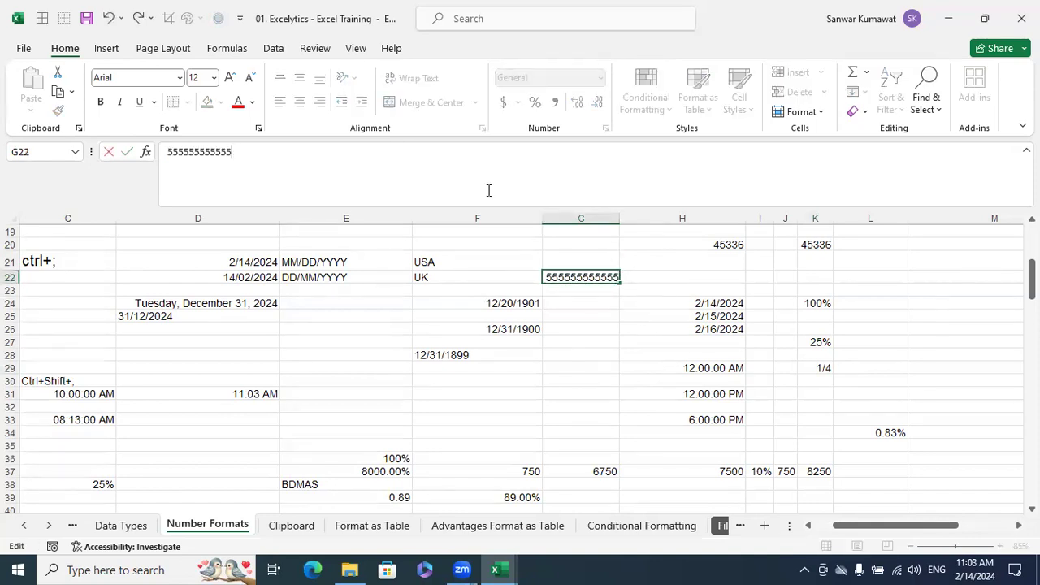
{"action": "key", "text": "ctrl+Return"}
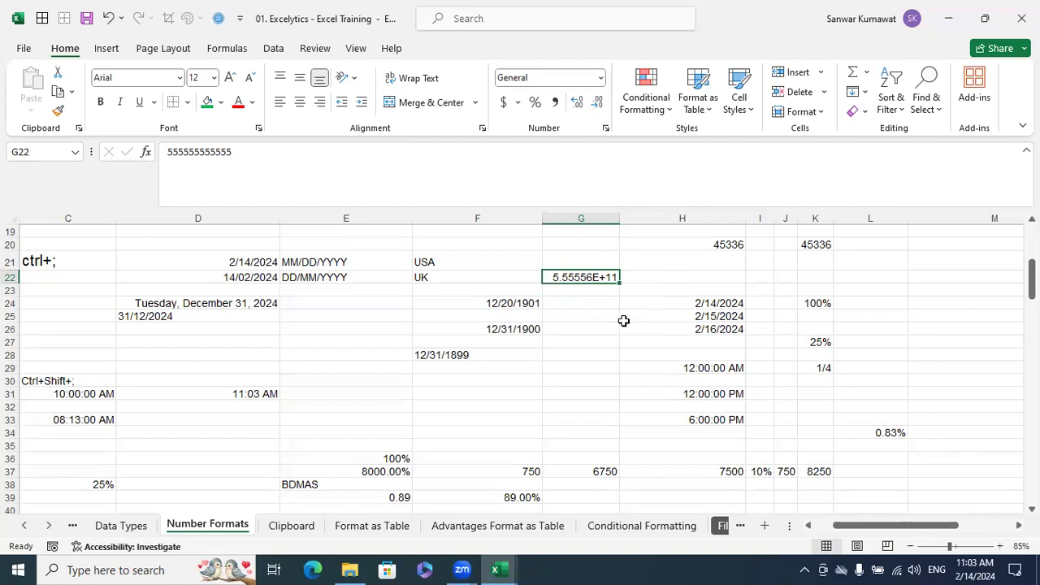
Convert the number in G22 to text by putting an apostrophe in front of it
{"action": "left_click", "coordinate": [169, 152]}
{"action": "left_click", "coordinate": [169, 152]}
{"action": "type", "text": "'"}
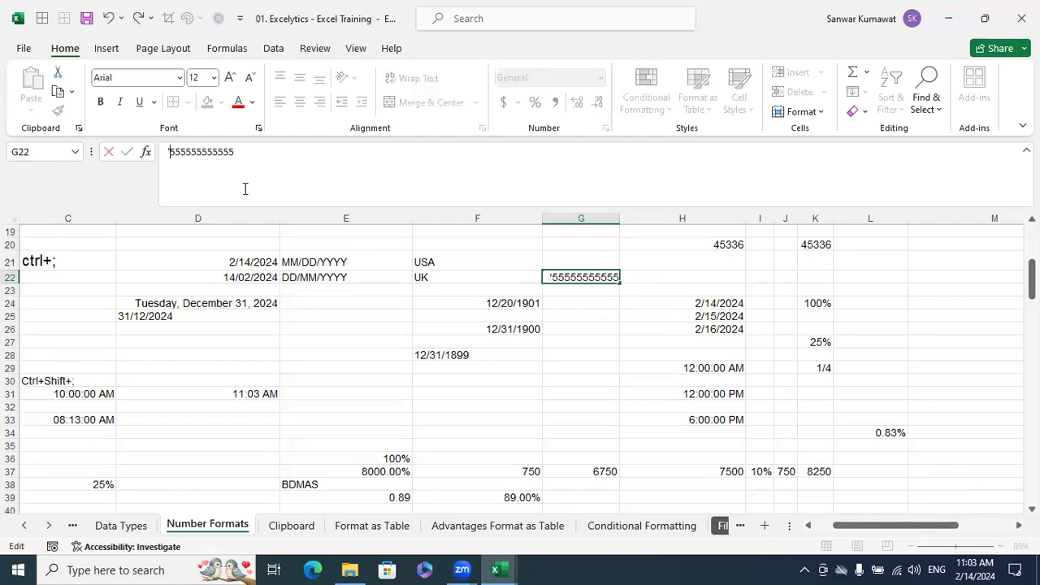
{"action": "key", "text": "Return"}
{"action": "left_click", "coordinate": [683, 367]}
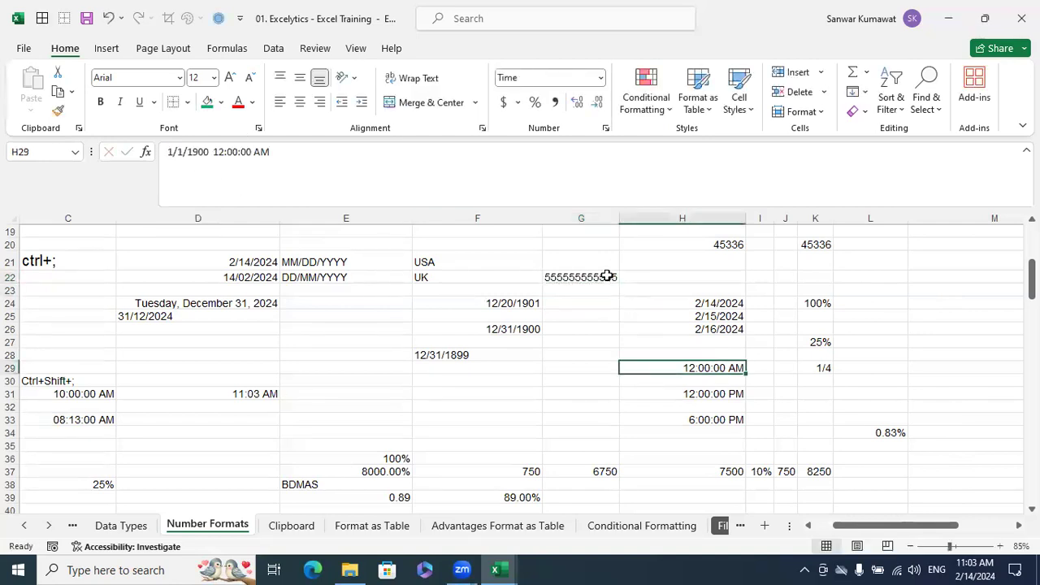
Remove the leading apostrophe from G22 to make it a plain number again
{"action": "left_click", "coordinate": [607, 277]}
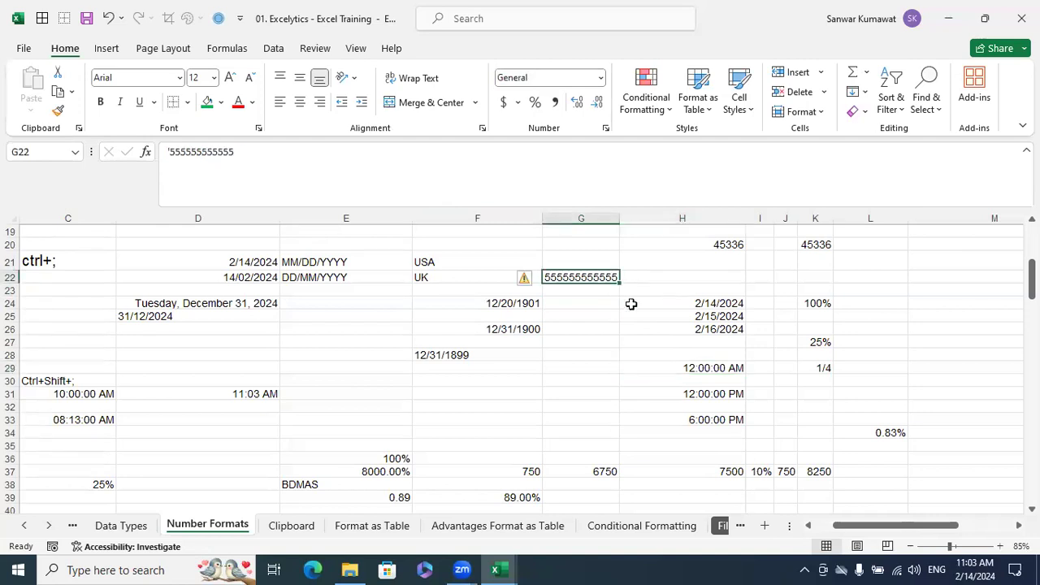
{"action": "left_click", "coordinate": [169, 152]}
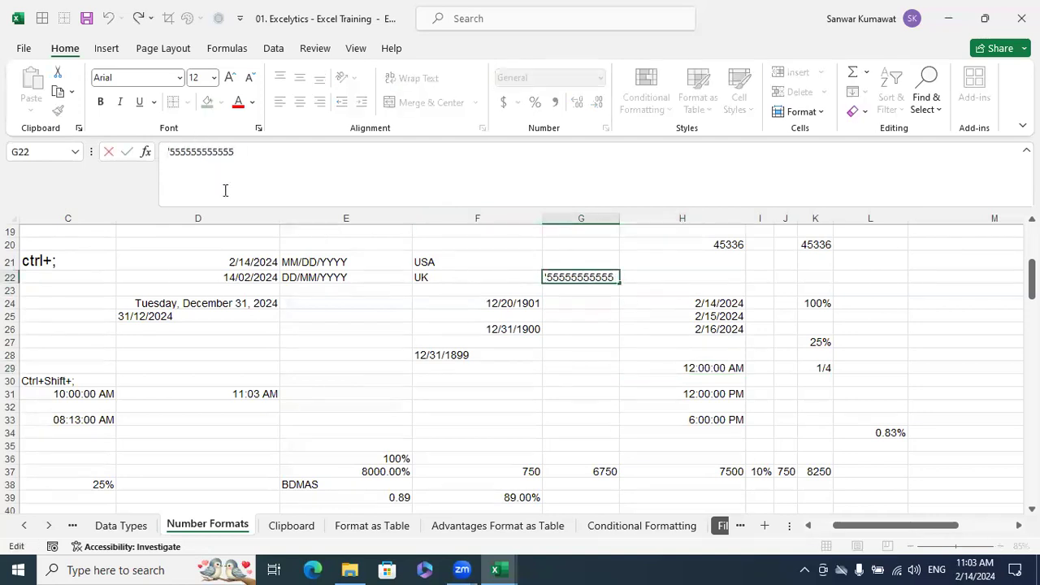
{"action": "key", "text": "BackSpace"}
{"action": "key", "text": "ctrl+Return"}
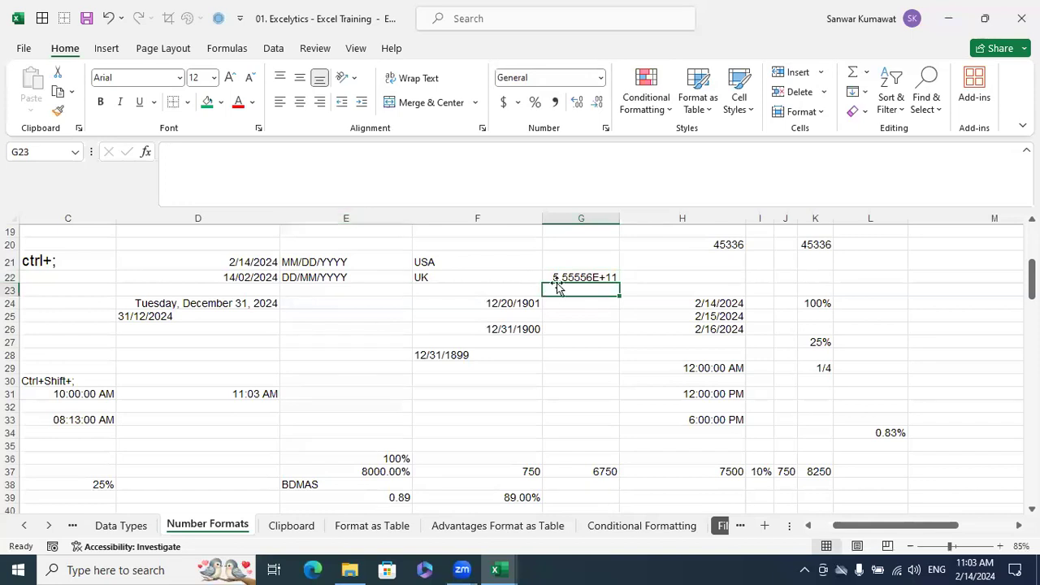
Store the number in G22 as text by applying the Text format and re-entering it, and autofit the width of column G
{"action": "left_click", "coordinate": [601, 77]}
{"action": "scroll", "coordinate": [591, 393], "scroll_direction": "down", "scroll_amount": 1}
{"action": "left_click", "coordinate": [591, 393]}
{"action": "left_click", "coordinate": [646, 329]}
{"action": "left_click", "coordinate": [608, 277]}
{"action": "double_click", "coordinate": [608, 276]}
{"action": "key", "text": "Return"}
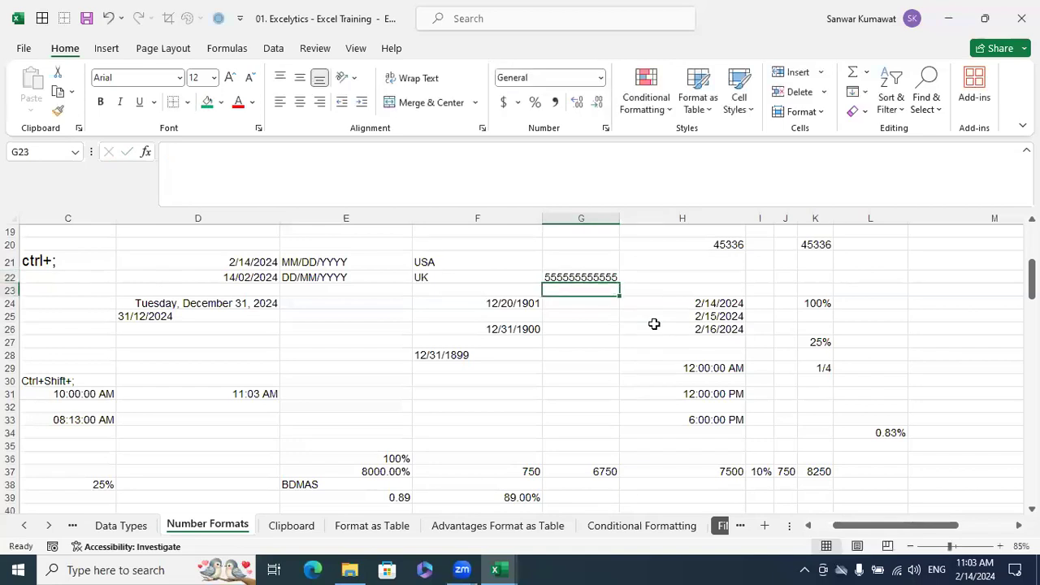
{"action": "double_click", "coordinate": [620, 218]}
Examine the Special and Custom number format categories in the Format Cells dialog for G22, and leave without applying changes
{"action": "left_click", "coordinate": [611, 278]}
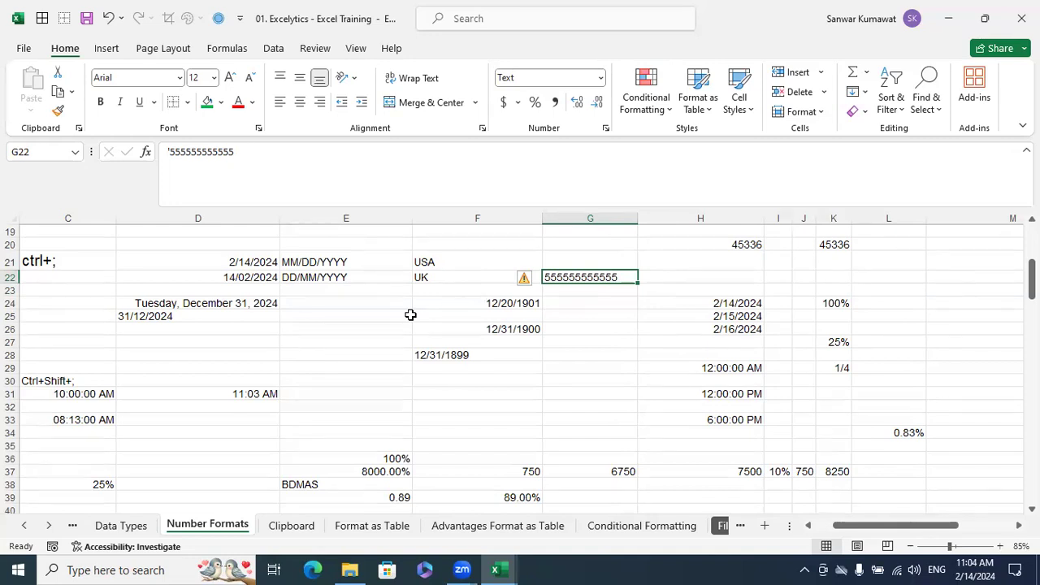
{"action": "key", "text": "ctrl+1"}
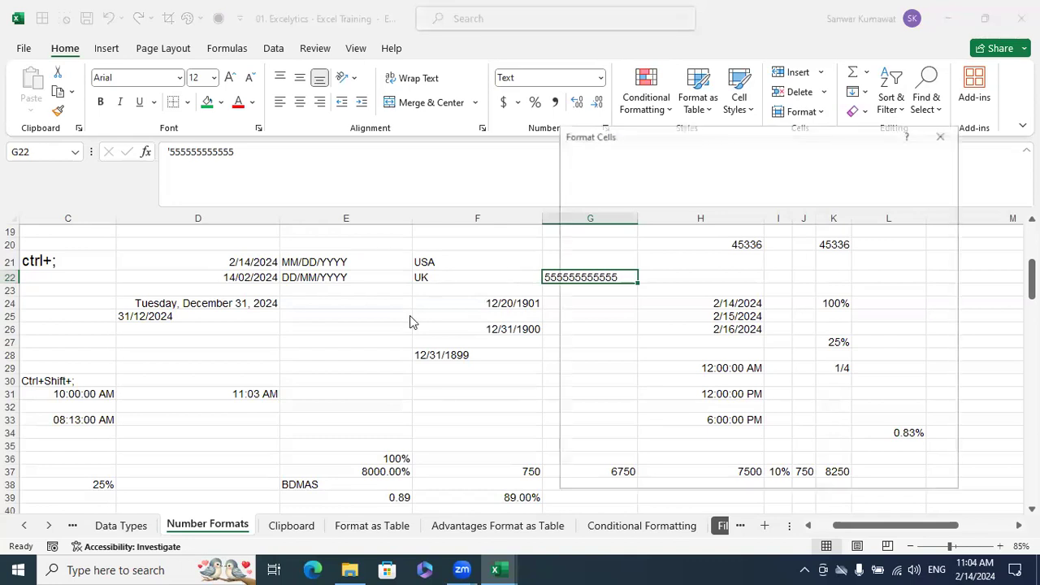
{"action": "left_click", "coordinate": [942, 134]}
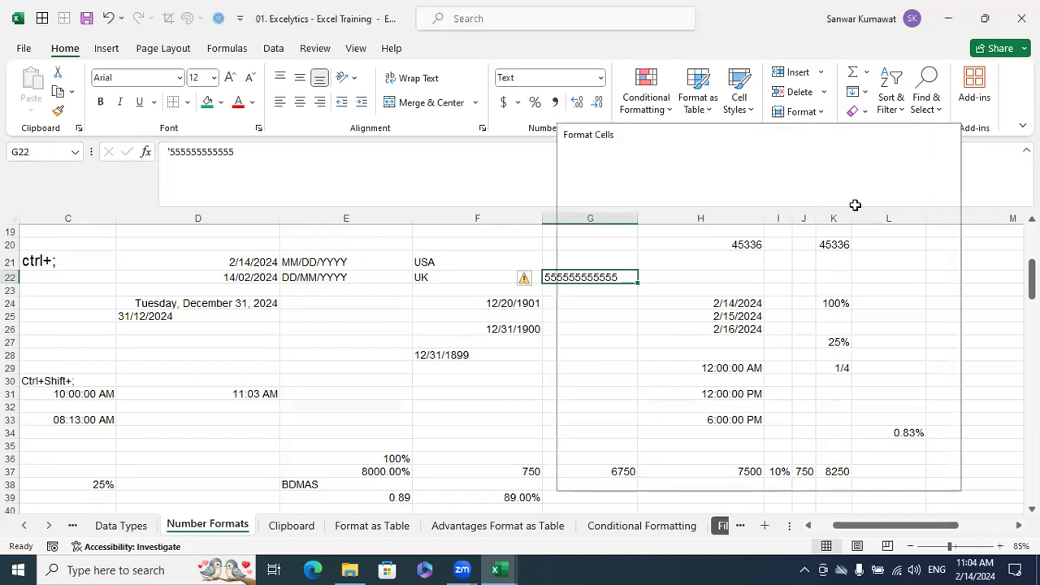
{"action": "key", "text": "ctrl+1"}
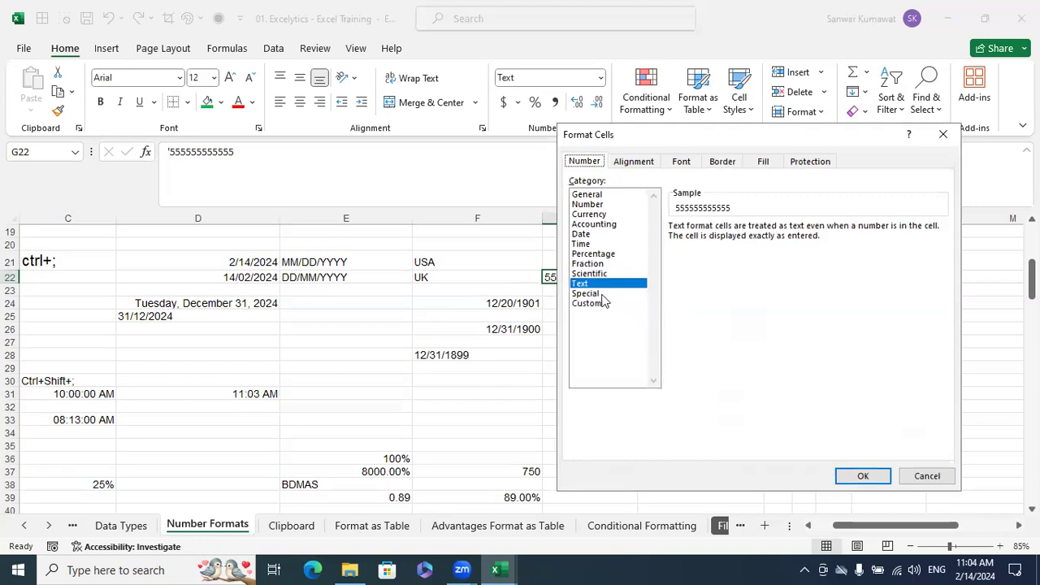
{"action": "left_click", "coordinate": [604, 293]}
{"action": "left_click", "coordinate": [599, 304]}
{"action": "left_click", "coordinate": [592, 294]}
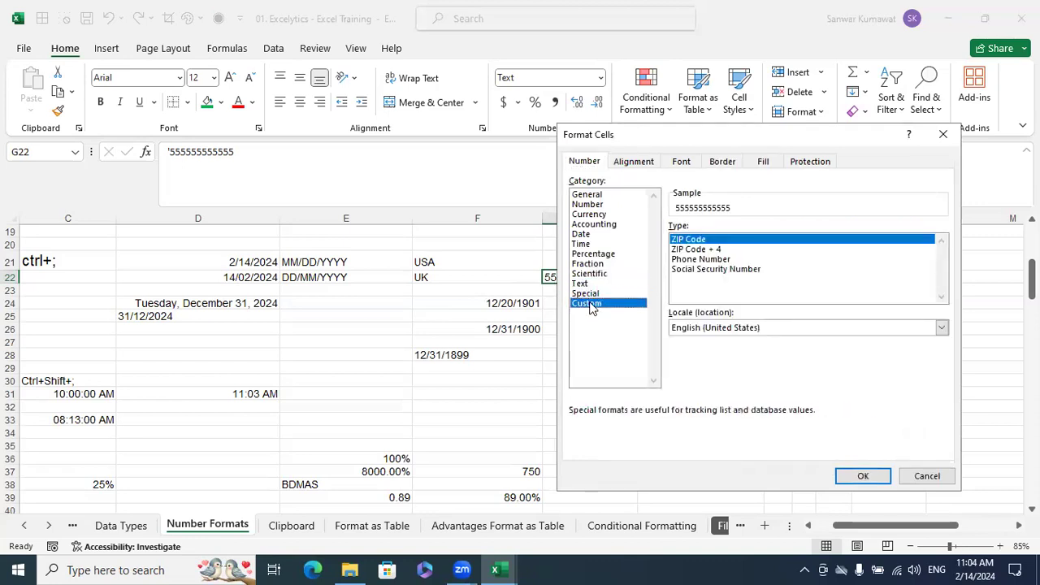
{"action": "left_click", "coordinate": [589, 303]}
{"action": "left_click", "coordinate": [588, 295]}
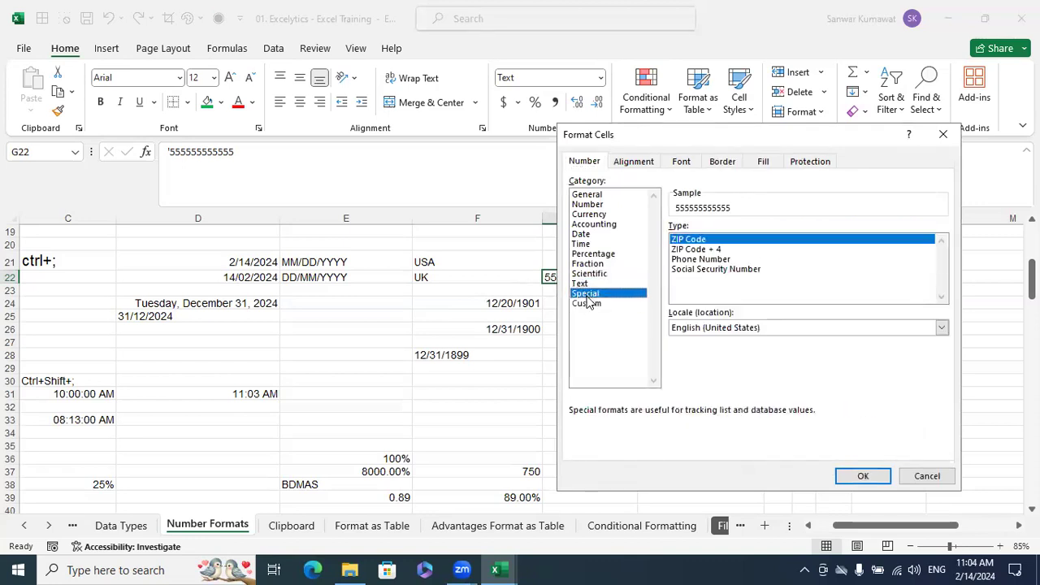
{"action": "left_click", "coordinate": [589, 304]}
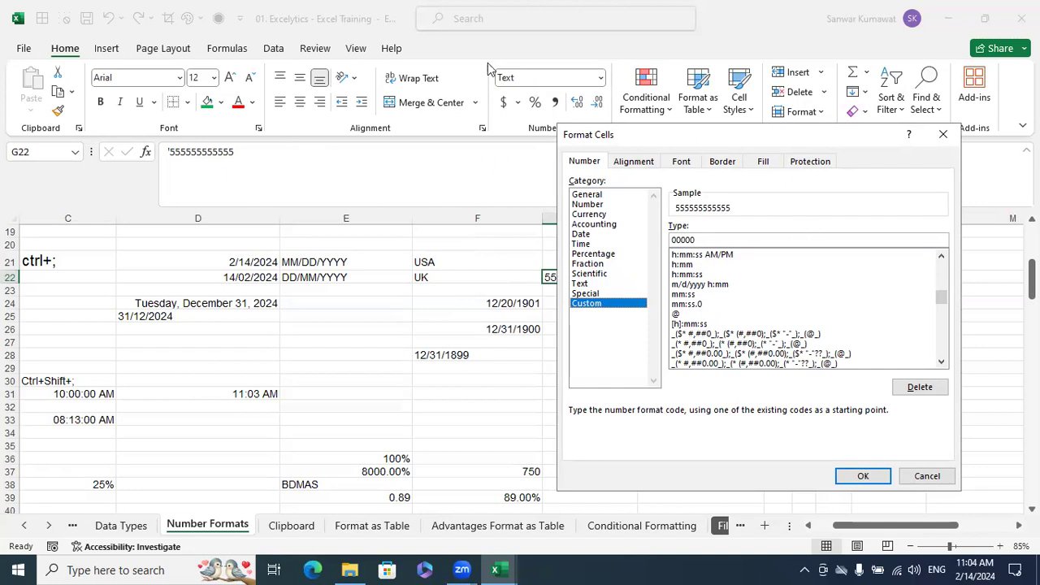
{"action": "left_click", "coordinate": [437, 82]}
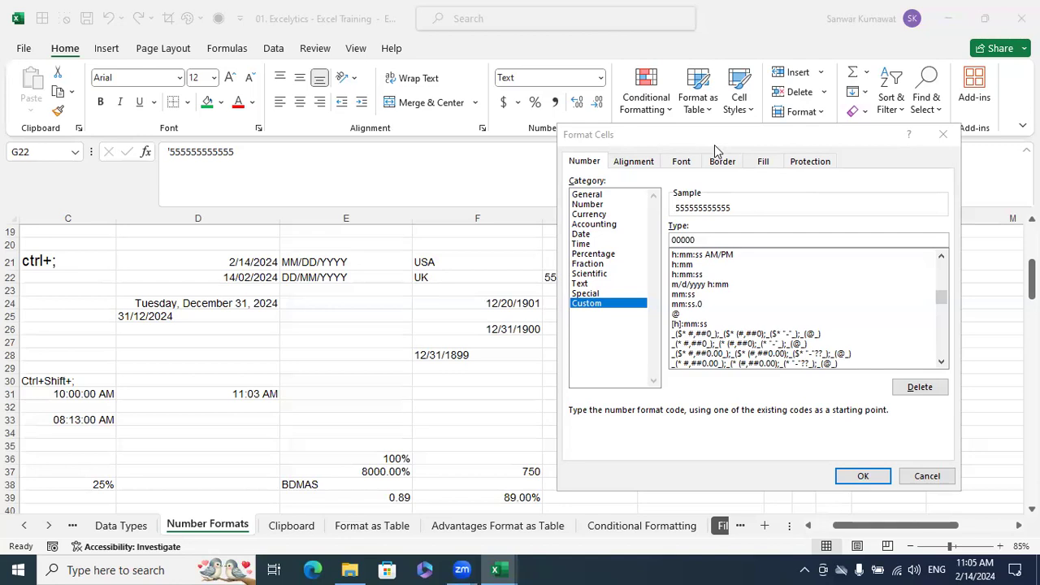
{"action": "left_click", "coordinate": [934, 476]}
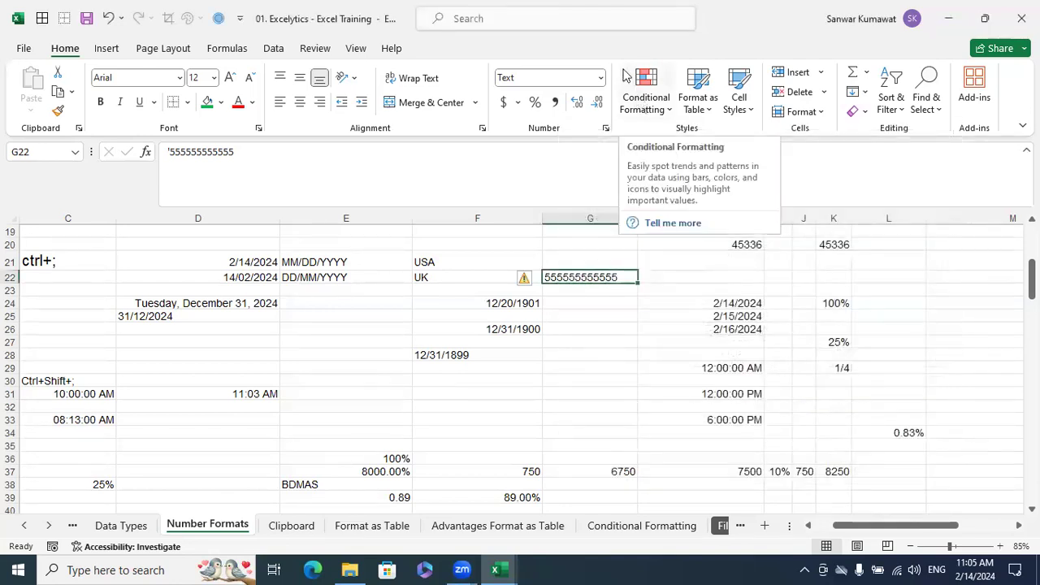